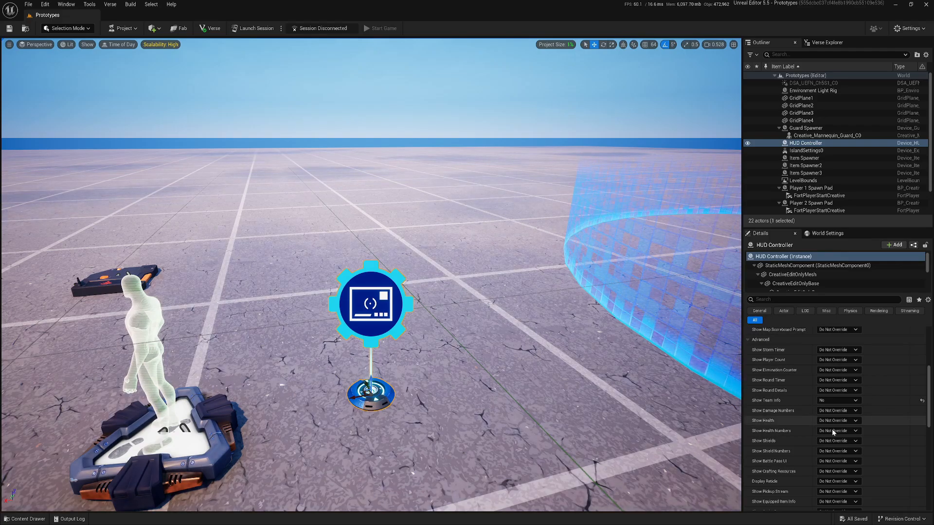
mouse_move(766, 401)
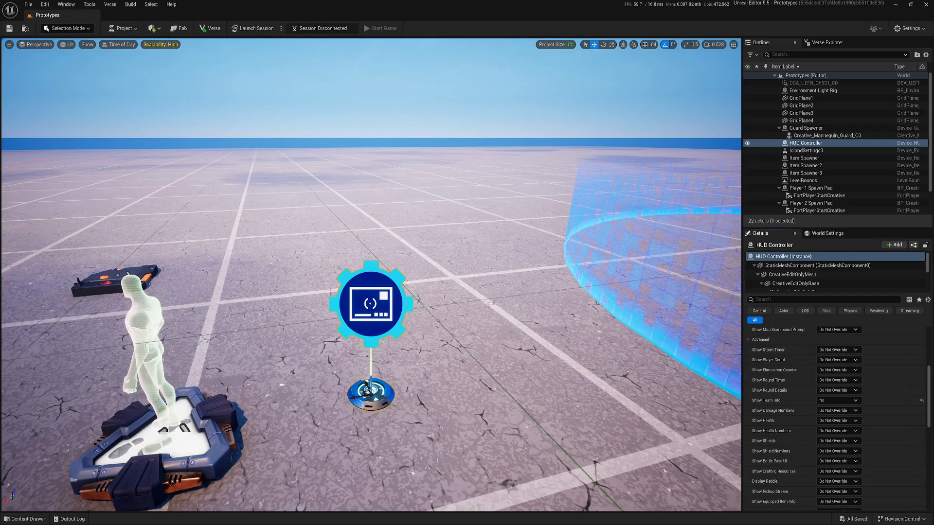
key("s")
key("a")
right_click_drag(376, 306, 313, 297)
key("w")
Create a new folder named Version2 inside the MainHud content folder.
key("ctrl+space")
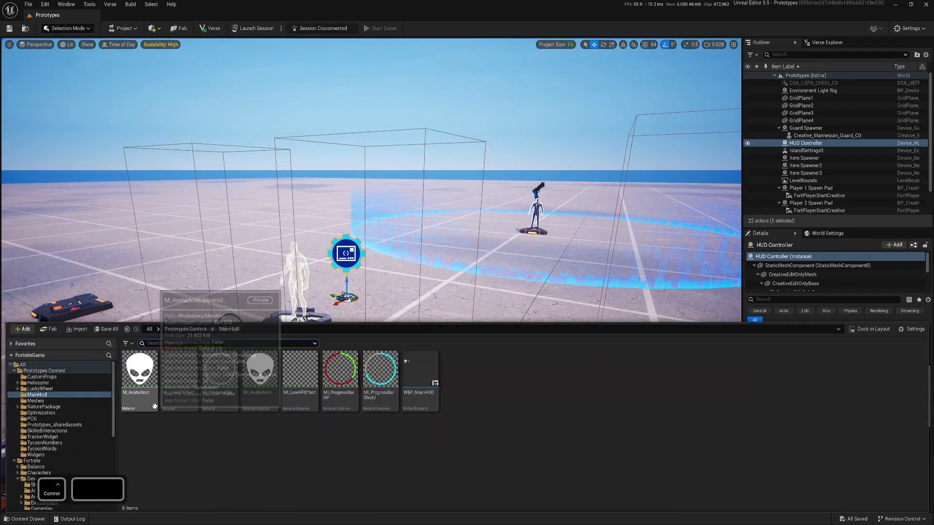
left_click(208, 431)
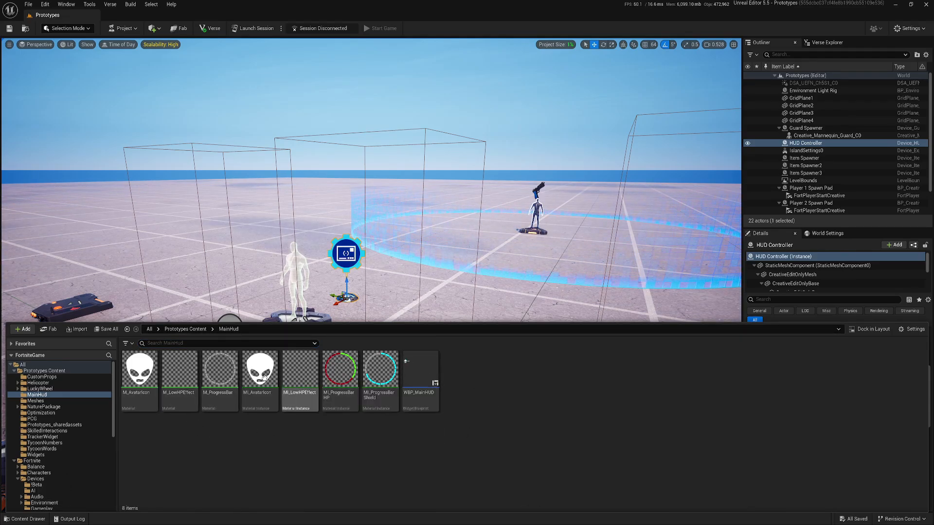
right_click(302, 441)
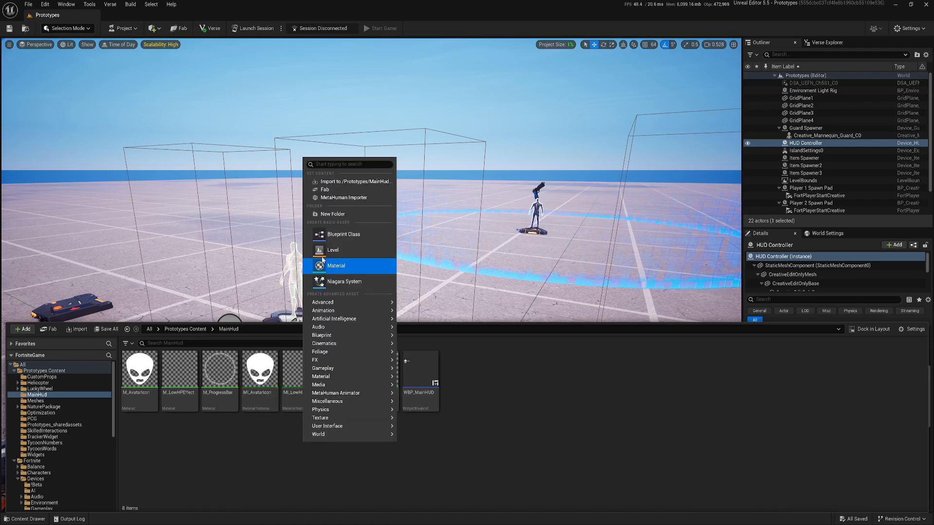
left_click(331, 215)
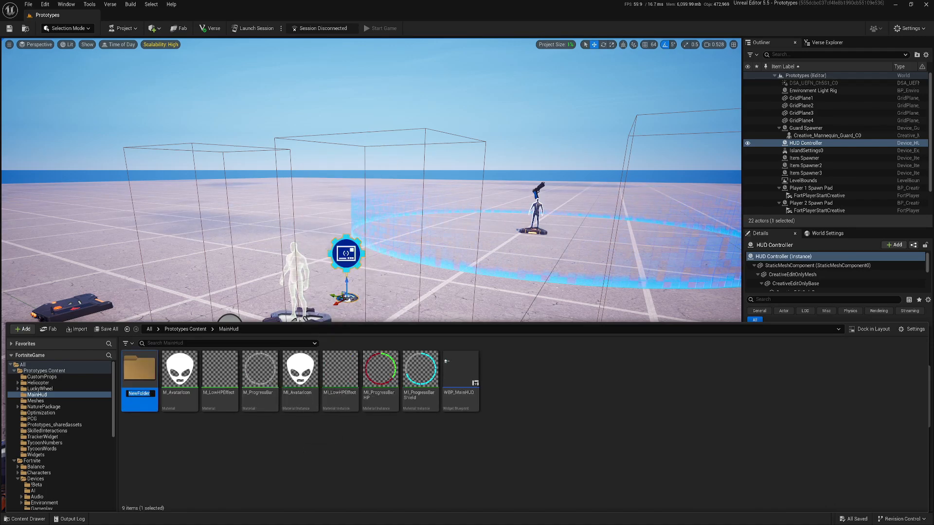
type("Version2")
key("Return")
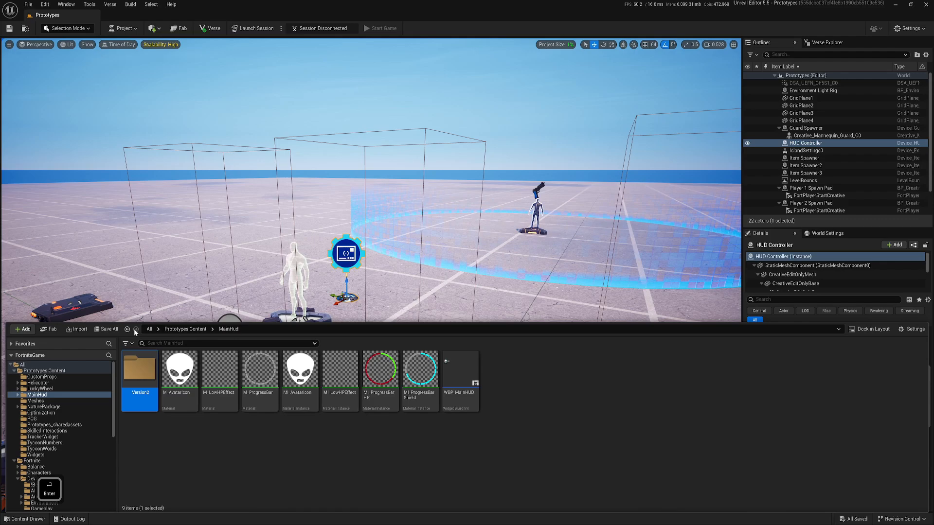
Create a material named M_PlayerInfoFrame inside the Version2 folder.
key("Return")
right_click(253, 408)
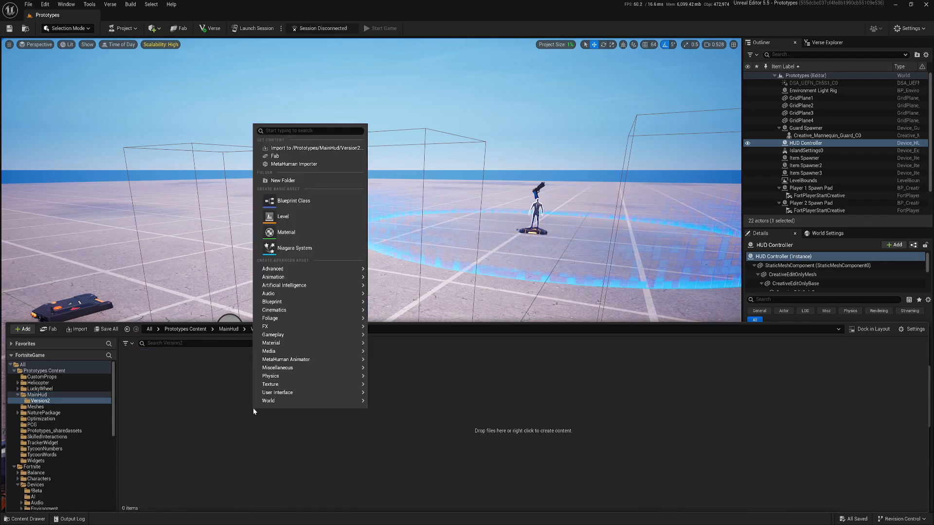
mouse_move(280, 396)
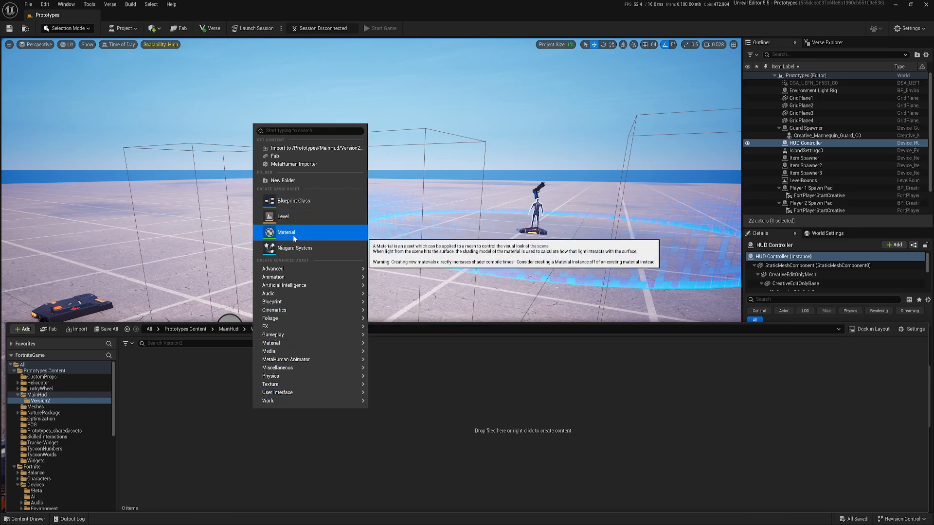
left_click(286, 232)
type("M")
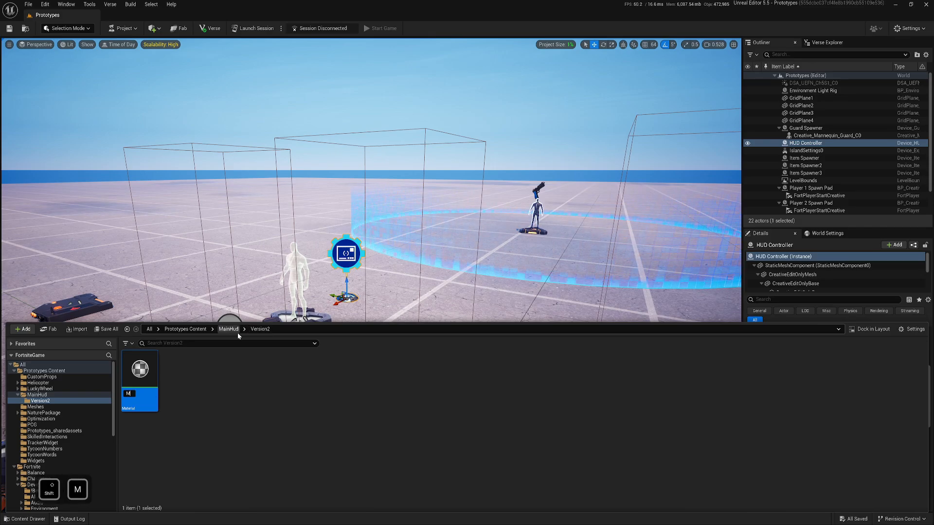
type("_")
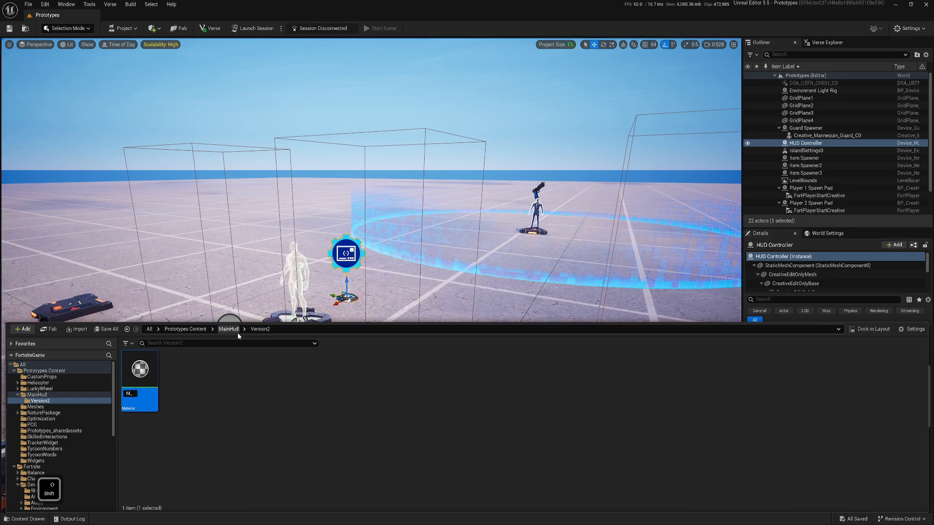
type("PlayerInfoFrame")
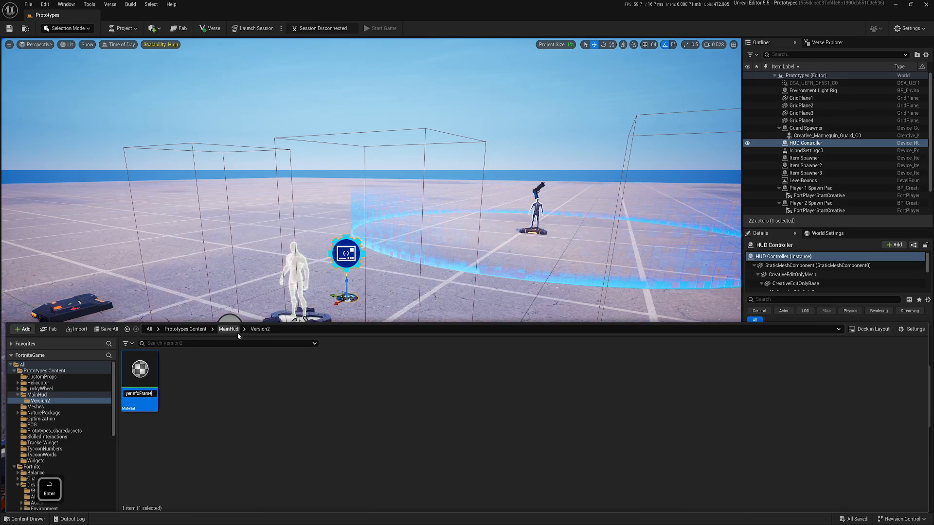
key("Return")
Open M_PlayerInfoFrame and set its material domain to User Interface and its blend mode to Translucent.
double_click(140, 374)
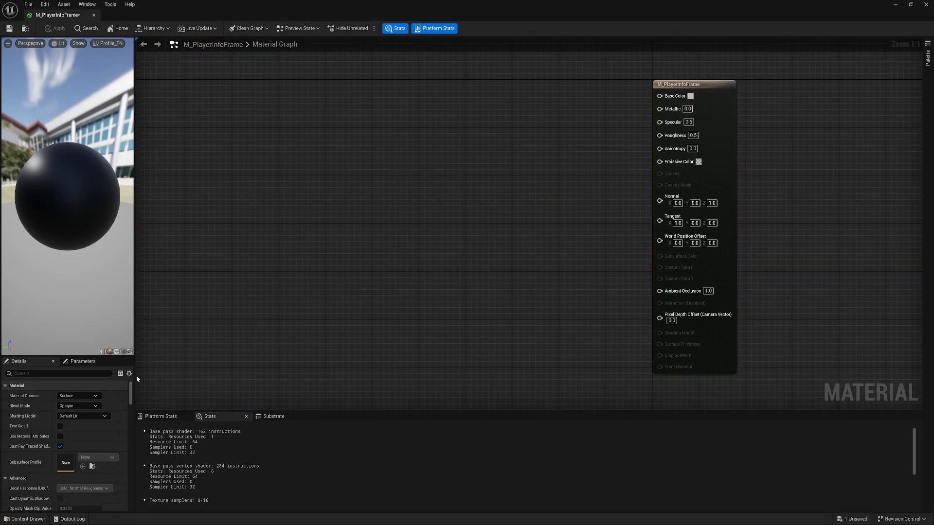
left_click(78, 396)
left_click(72, 439)
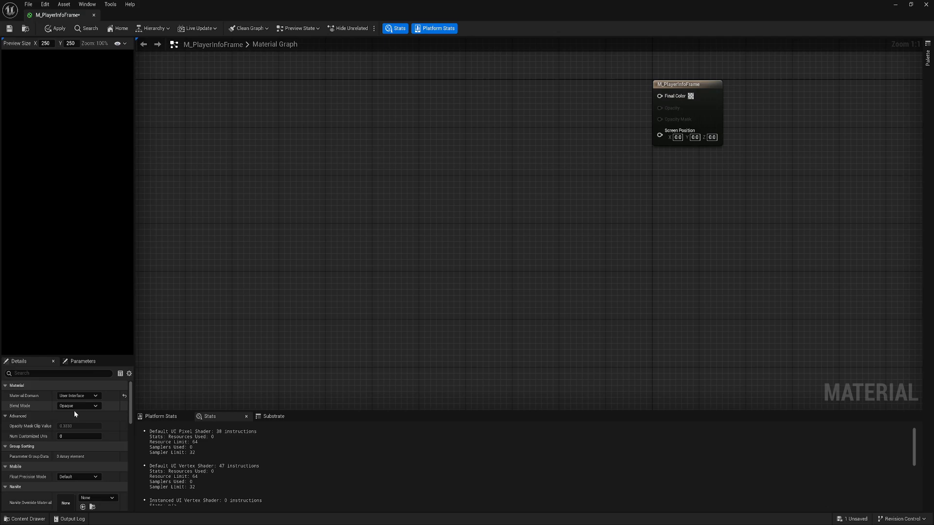
left_click(74, 406)
left_click(73, 428)
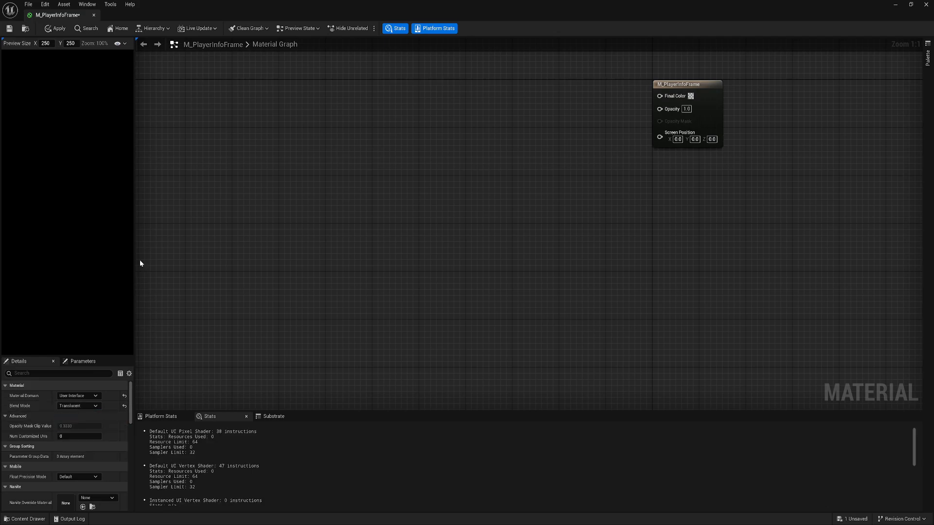
left_click_drag(135, 259, 219, 255)
Add a GeneratedRoundRect node to the material graph, well ahead of the output node.
right_click_drag(395, 245, 425, 252)
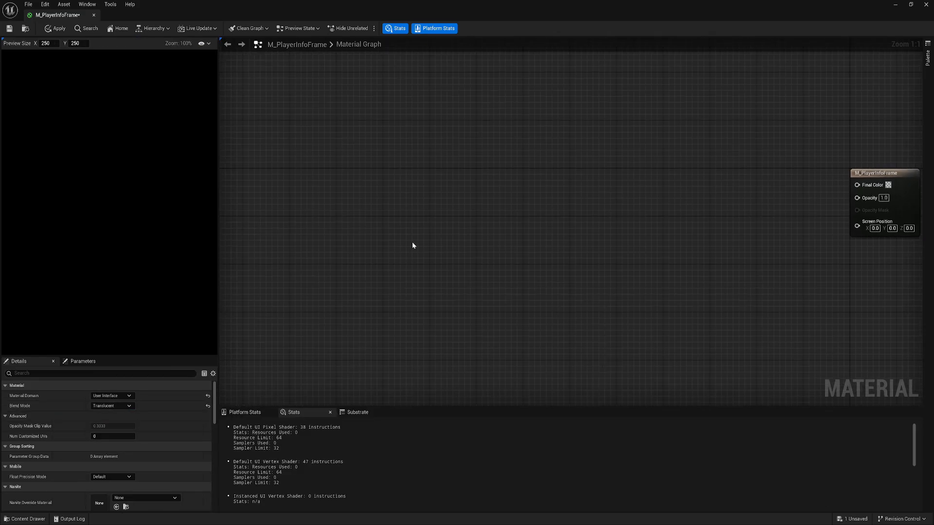
right_click_drag(382, 206, 387, 203)
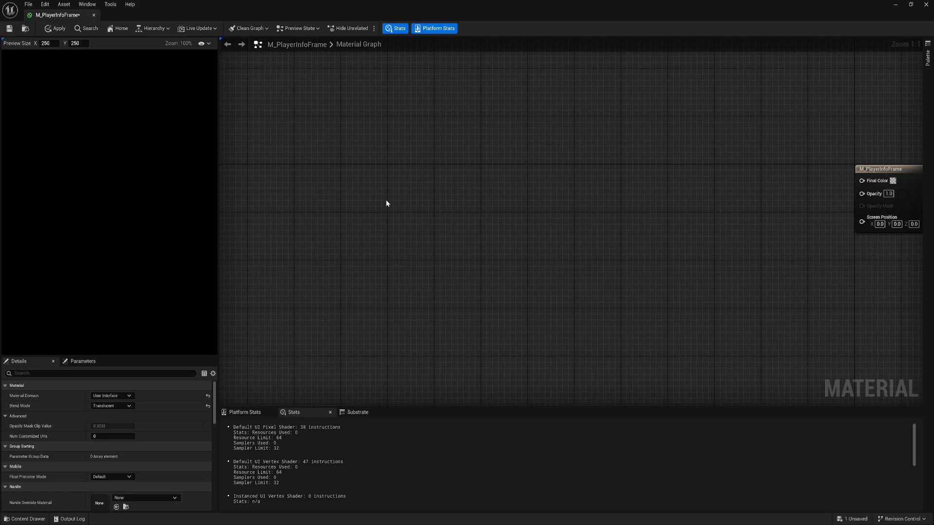
right_click(390, 183)
type("re")
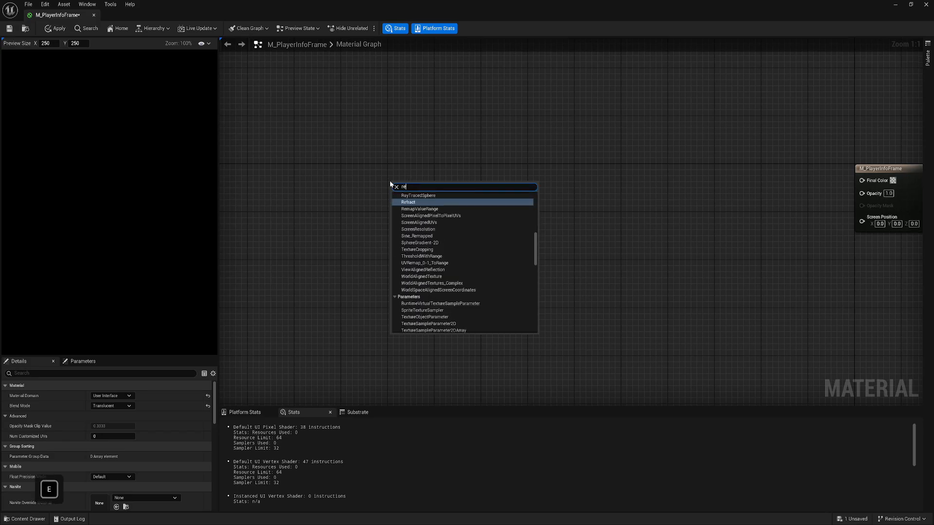
type("c")
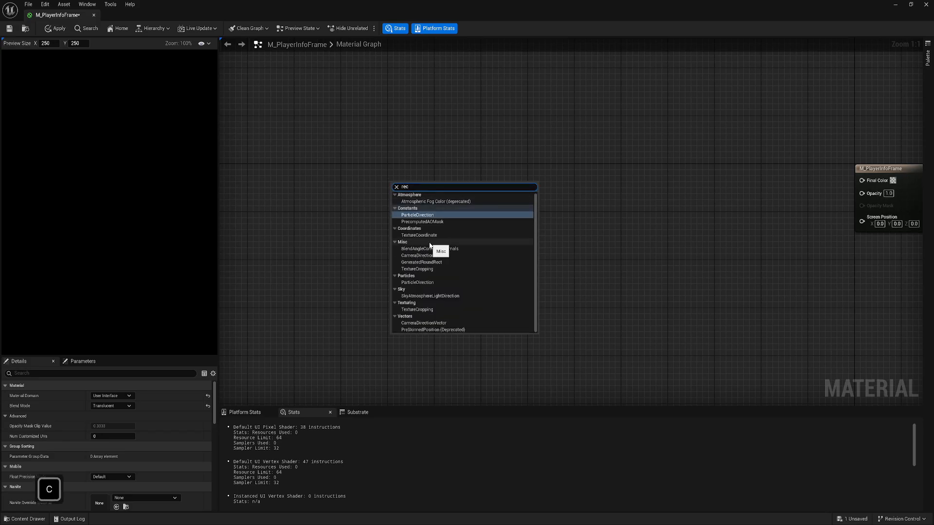
left_click(440, 262)
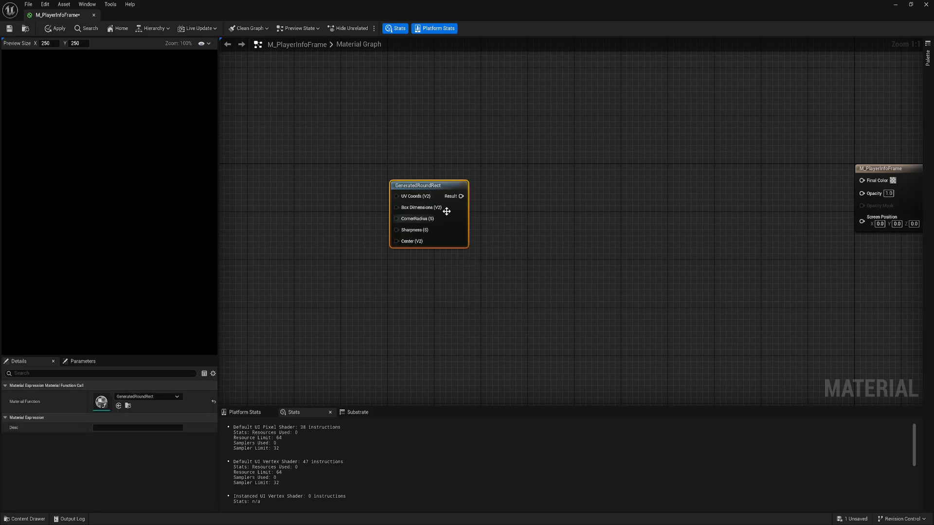
Duplicate the GeneratedRoundRect node and place the copy directly below the original.
left_click_drag(442, 209, 430, 168)
key("ctrl+c")
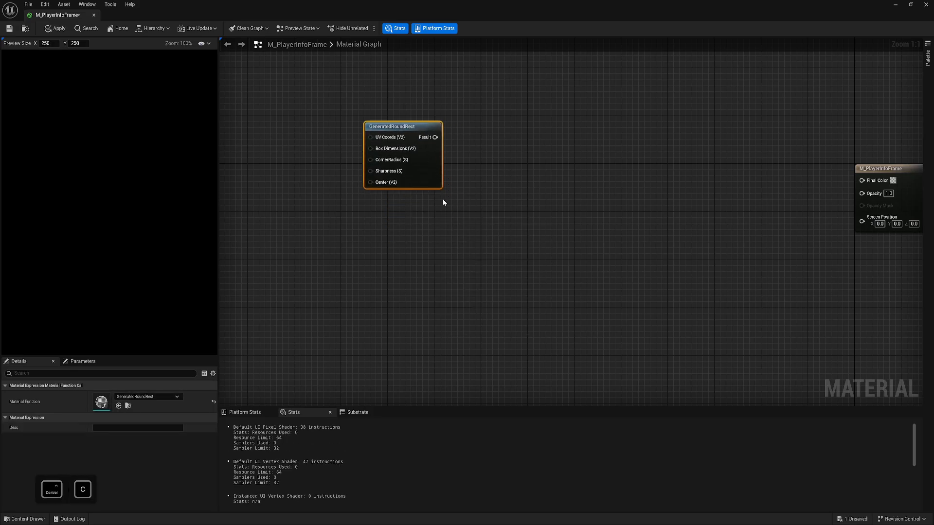
key("ctrl+v")
left_click_drag(435, 237, 395, 215)
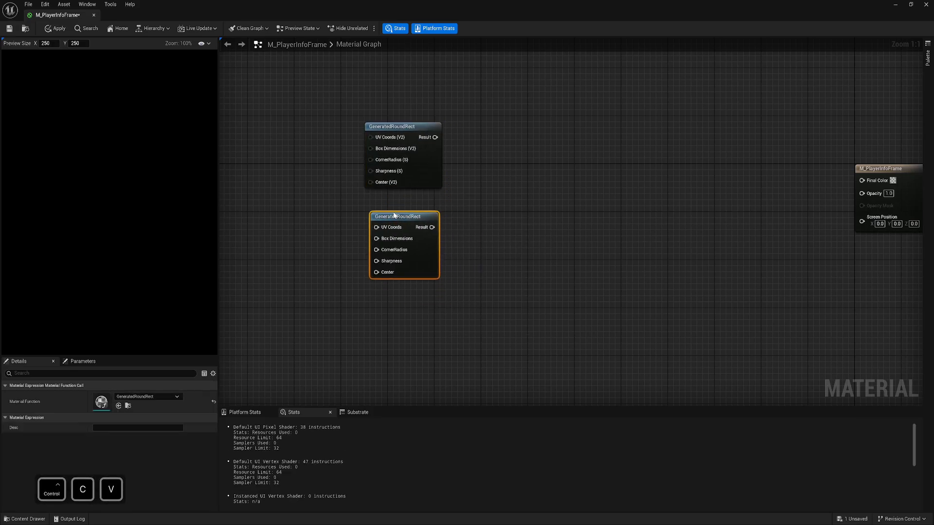
Add a TexCoord node ahead of the GeneratedRoundRect nodes and feed it into input A of a new Multiply node.
right_click_drag(524, 178, 428, 227)
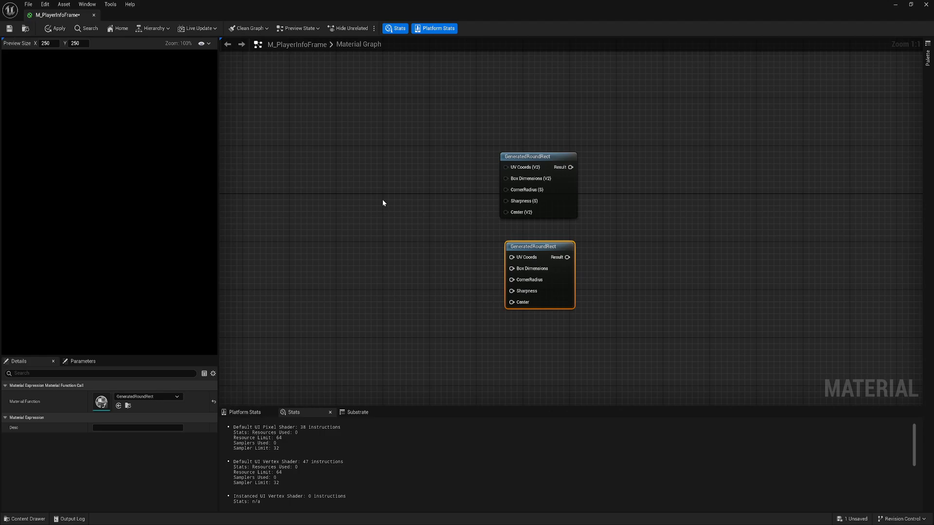
right_click_drag(384, 202, 409, 179)
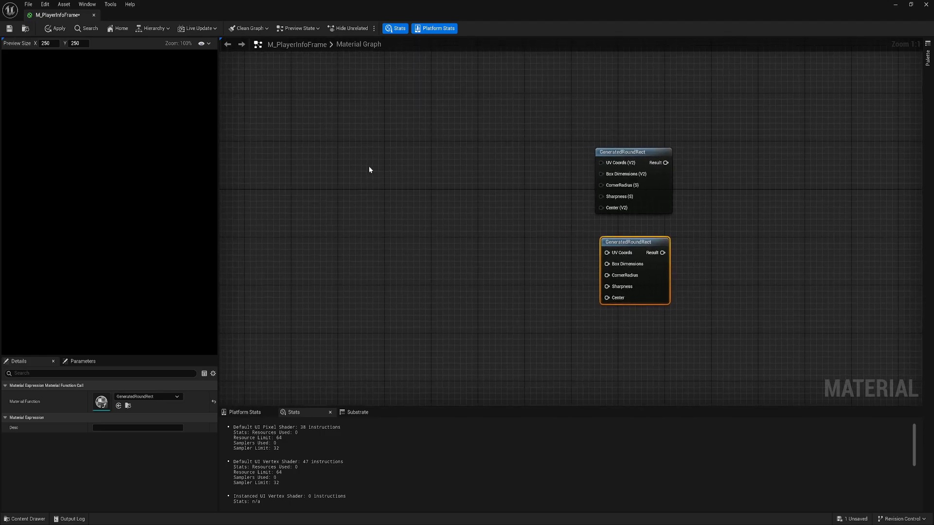
key("u")
left_click(307, 153)
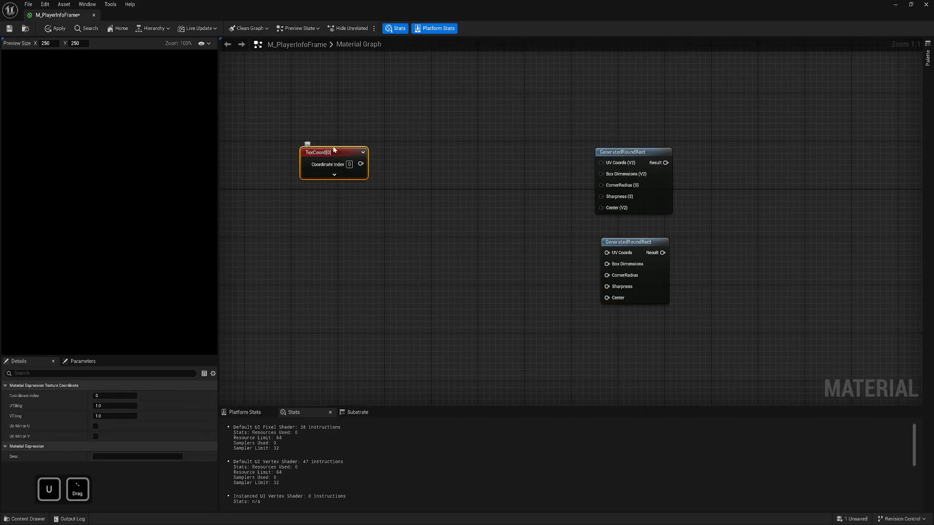
left_click_drag(333, 151, 342, 170)
key("m")
left_click(355, 187)
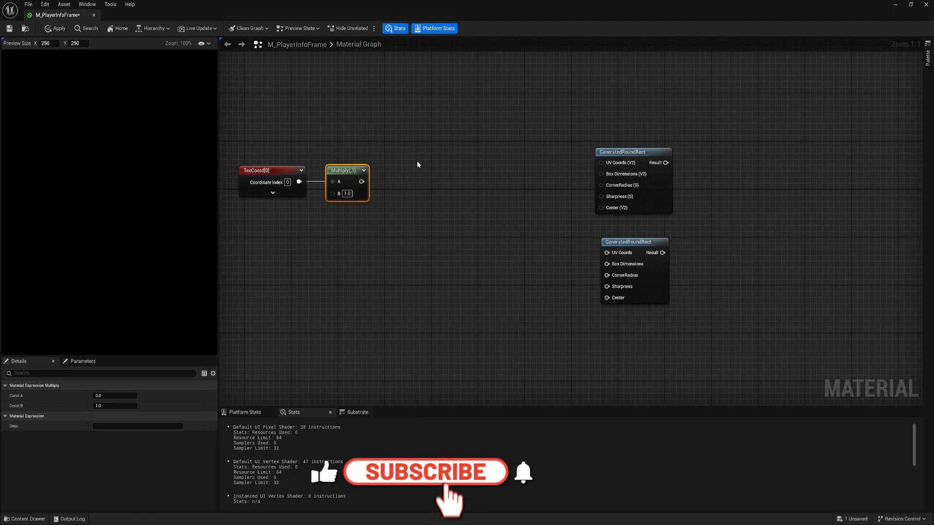
right_click_drag(403, 190, 428, 188)
left_click_drag(369, 168, 374, 169)
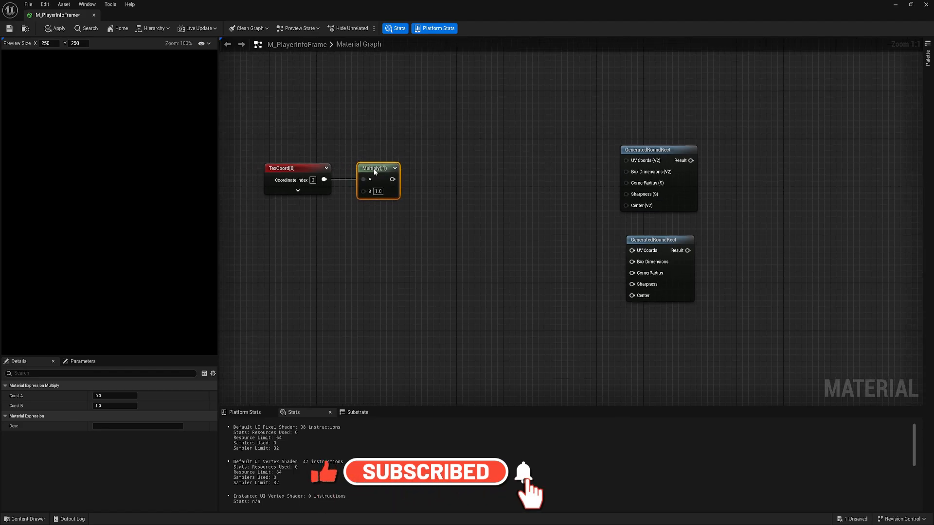
left_click_drag(432, 137, 366, 227)
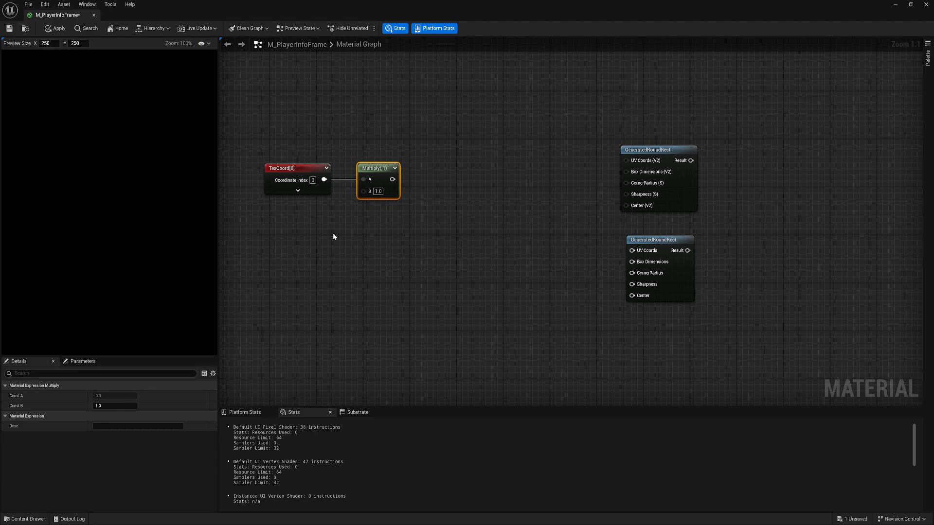
Add an Append node below TexCoord and connect its output to input B of the Multiply node.
right_click_drag(375, 225, 415, 228)
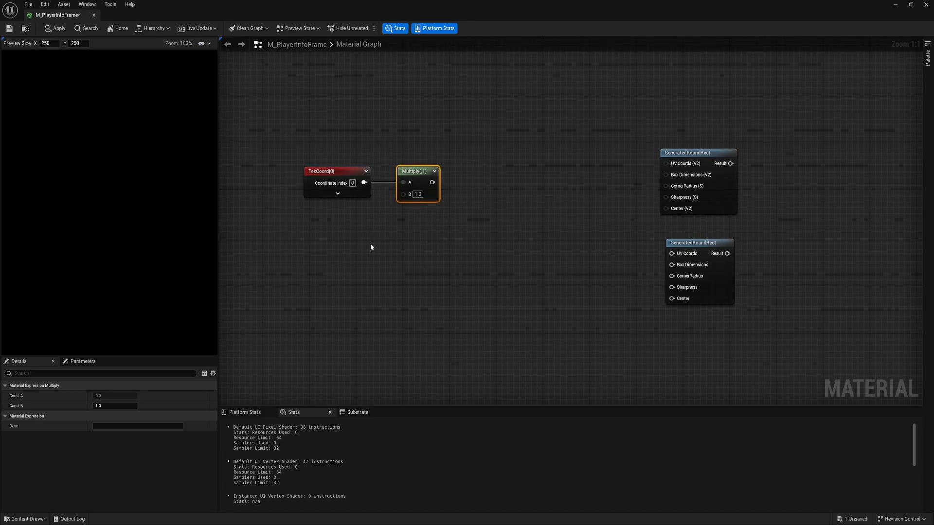
right_click(356, 235)
type("app")
left_click(388, 254)
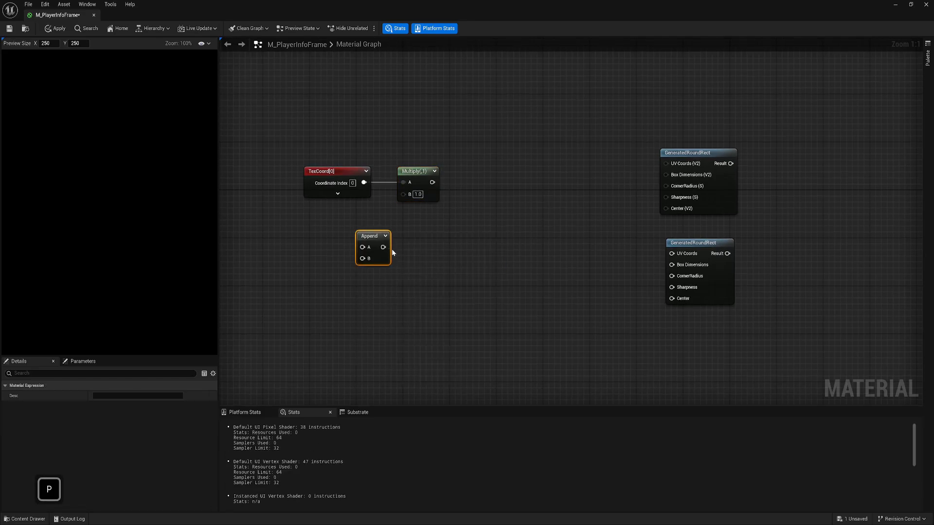
left_click_drag(403, 197, 402, 195)
left_click_drag(375, 239, 358, 217)
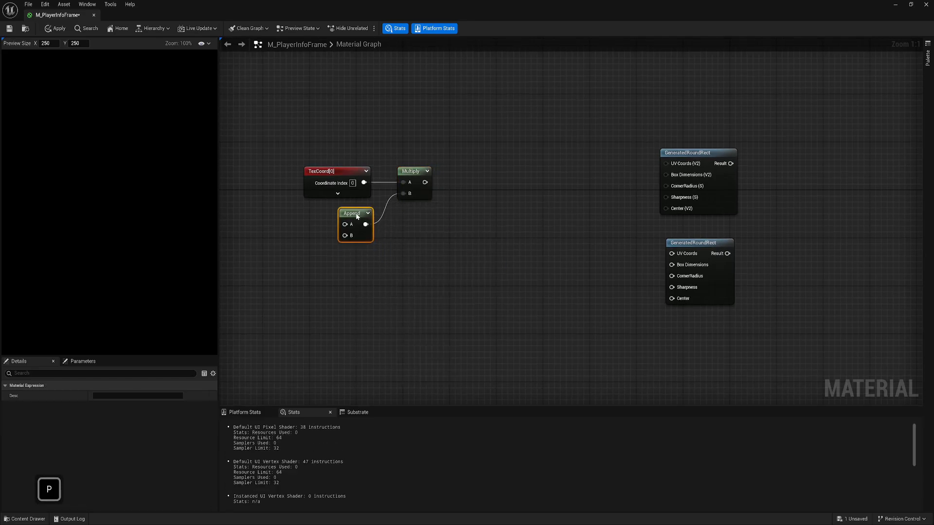
Add a scalar parameter named TilingX, connect it to input A of the Append node, and set its default value to 1.
right_click_drag(445, 239, 535, 241)
right_click_drag(383, 238, 400, 237)
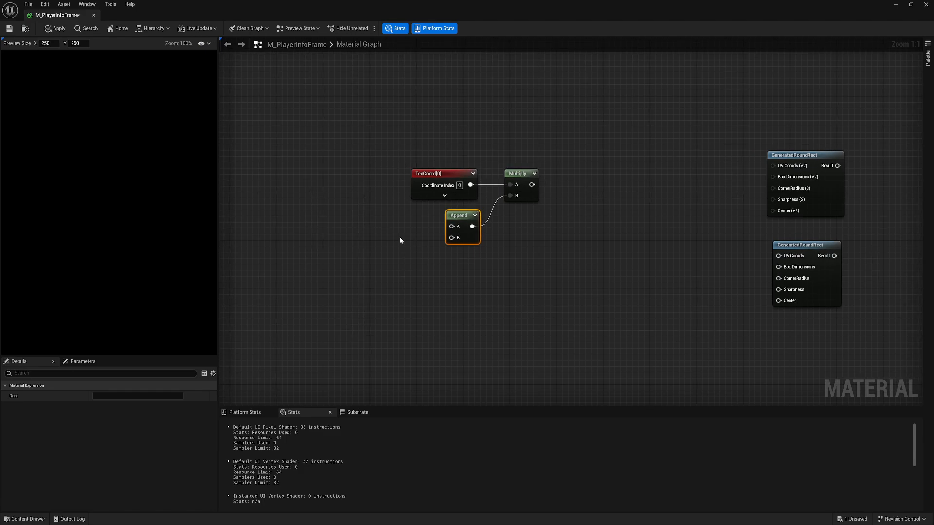
key("s")
left_click(373, 238)
type("TilingX")
key("Return")
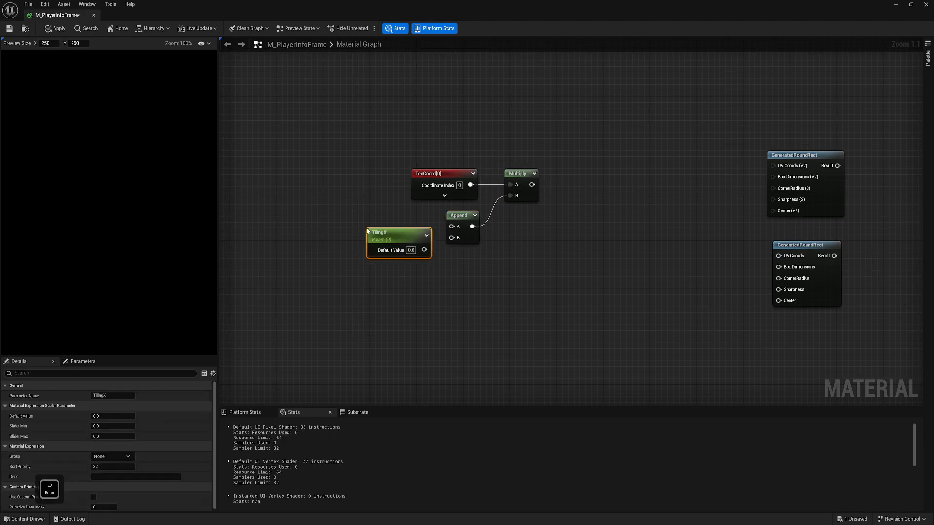
left_click_drag(373, 239, 452, 227)
left_click(401, 227)
type("1")
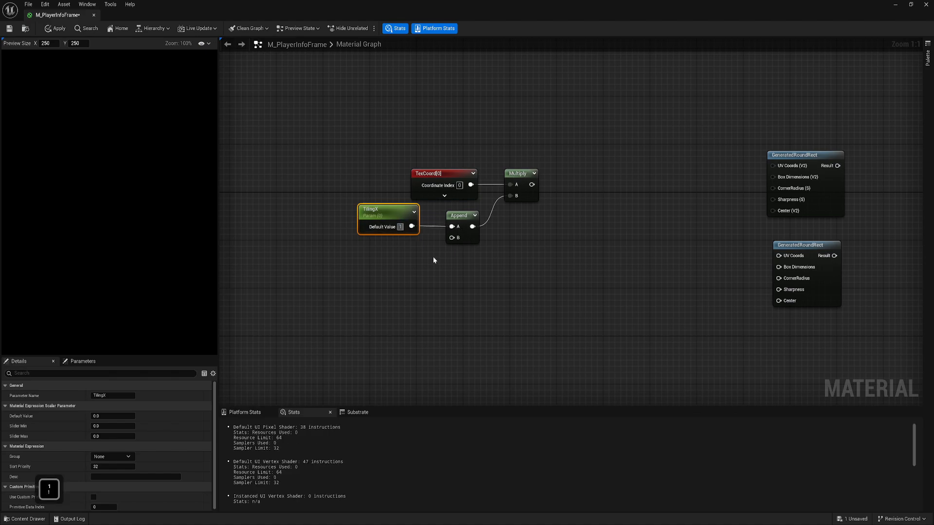
left_click(433, 256)
Add a scalar parameter named TilingY with default value 0.333 below TilingX and connect it to input B of the Append node.
right_click_drag(402, 253, 397, 233)
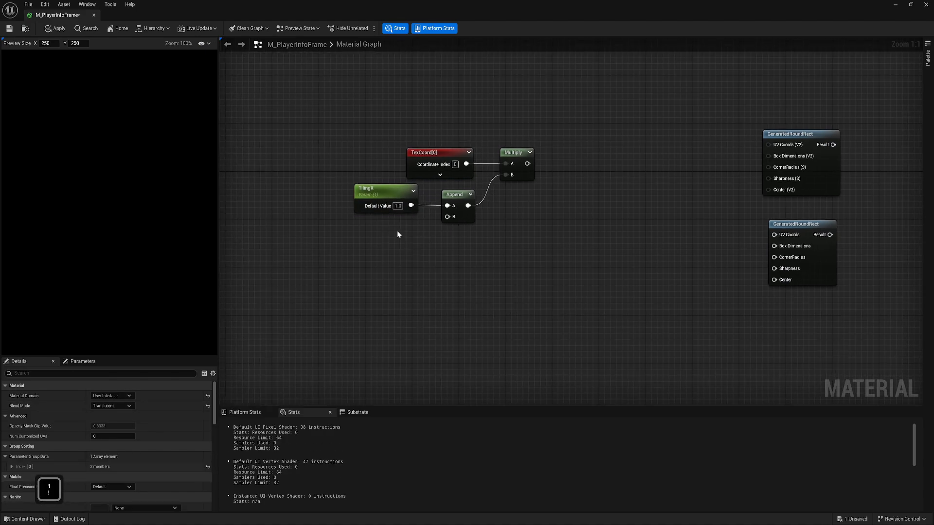
left_click(384, 221)
type("TilingY")
key("Return")
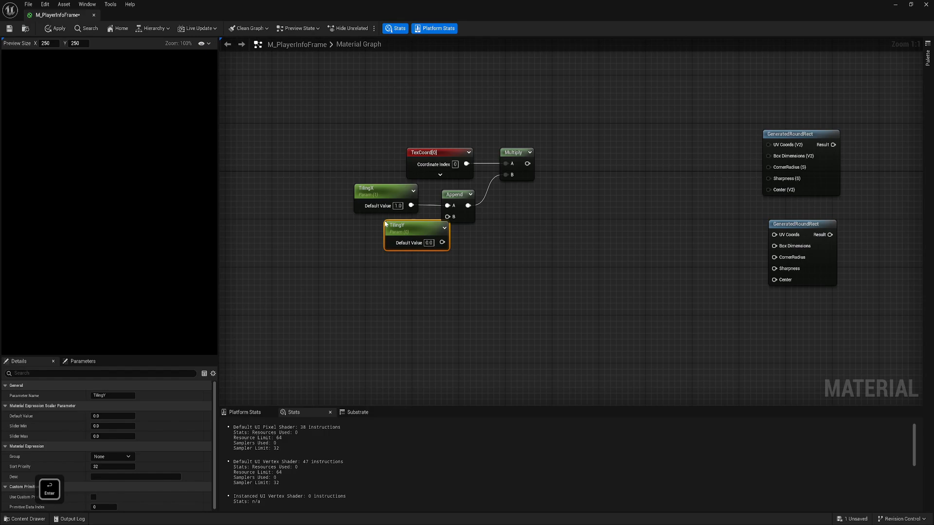
left_click_drag(417, 230, 450, 218)
left_click(398, 242)
type("0.333")
key("Return")
right_click_drag(472, 251, 438, 246)
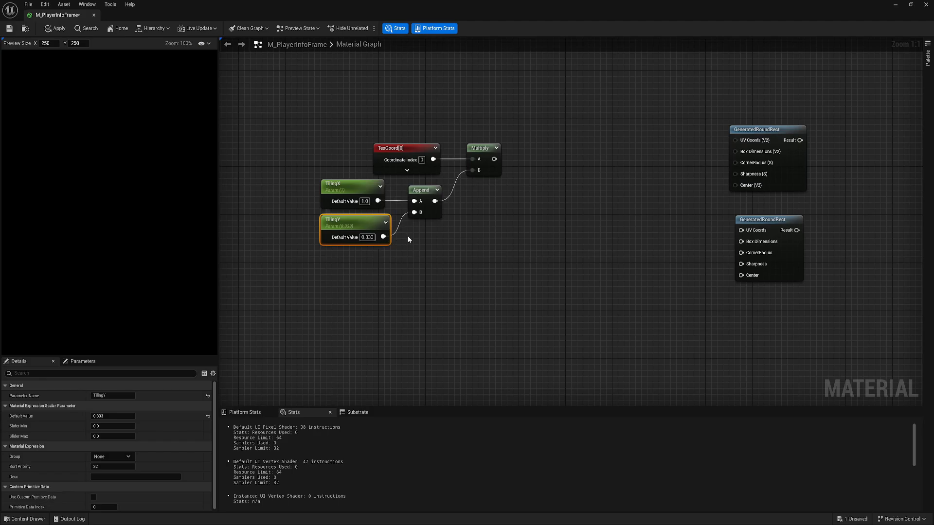
right_click_drag(408, 237, 402, 238)
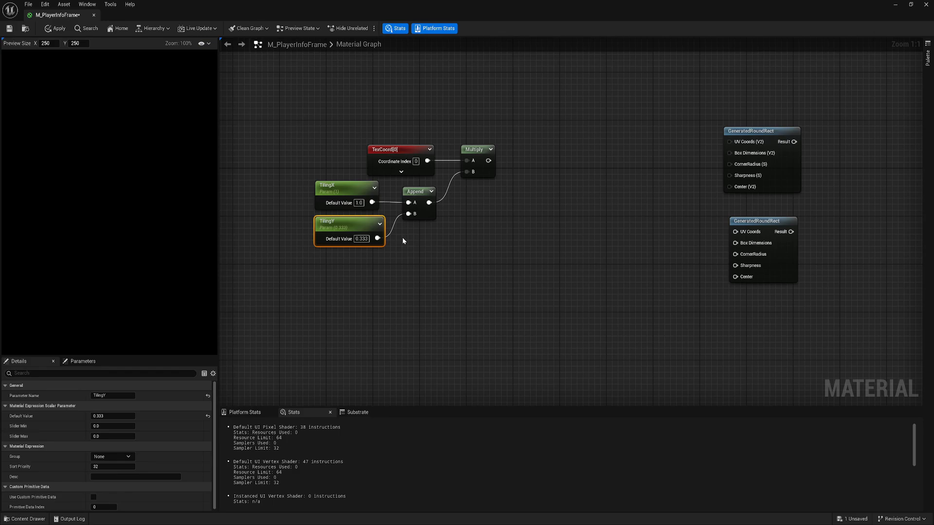
key("F2")
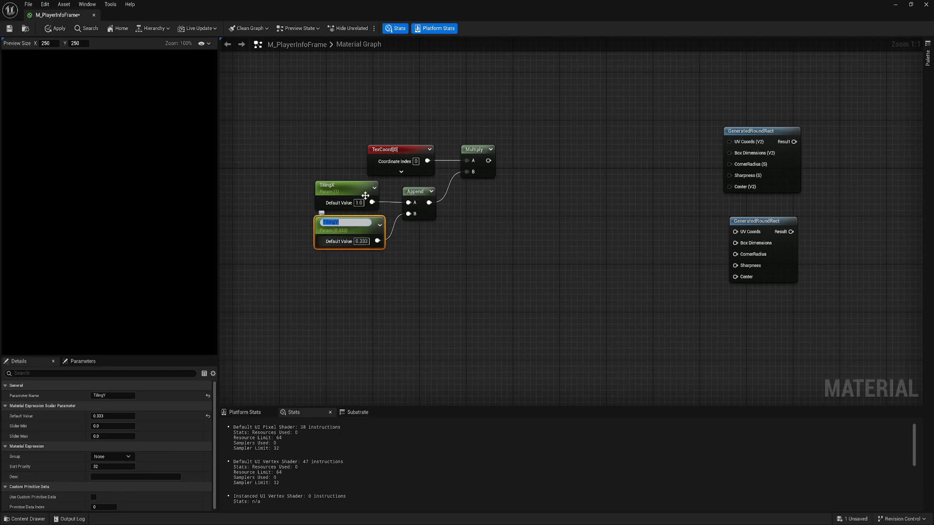
left_click(418, 239)
right_click_drag(418, 239, 444, 234)
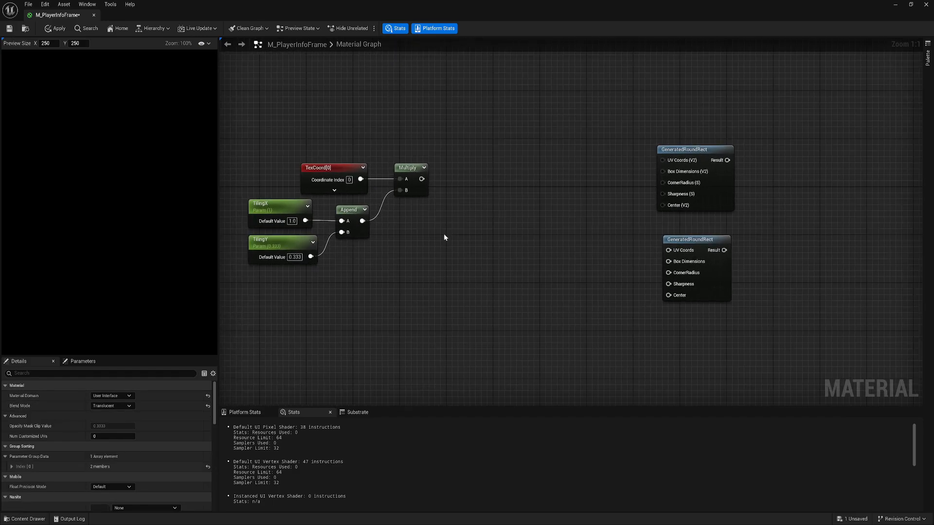
Place an Add node after the Multiply node and feed the Multiply output into its input A.
key("a")
left_click(473, 189)
left_click_drag(422, 179, 481, 173)
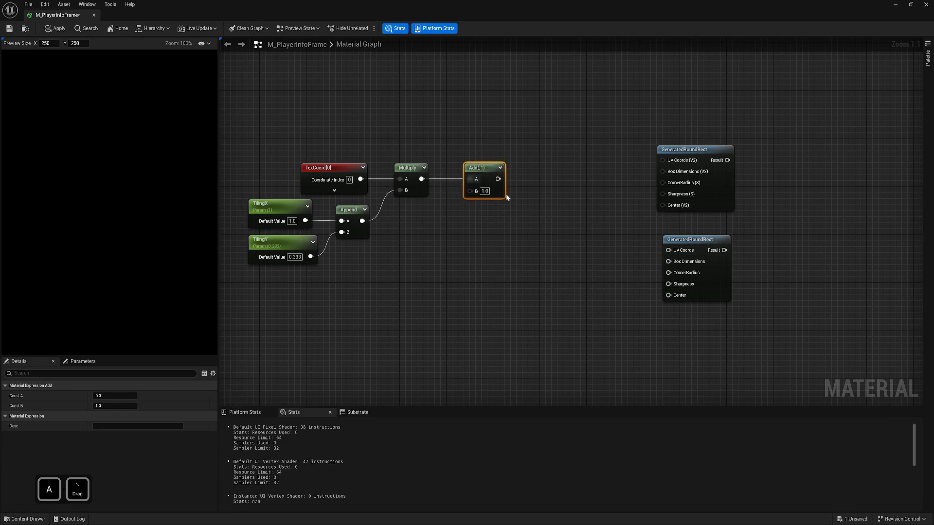
Reposition the two GeneratedRoundRect nodes farther from the Add node, with a wider vertical gap between them.
right_click_drag(563, 200, 503, 221)
right_click_drag(581, 252, 466, 250)
left_click(598, 213)
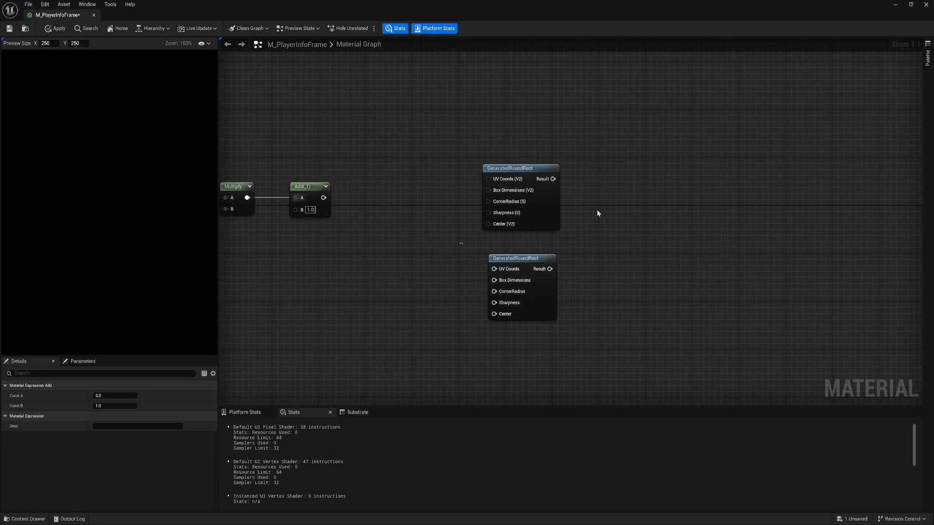
left_click(501, 168)
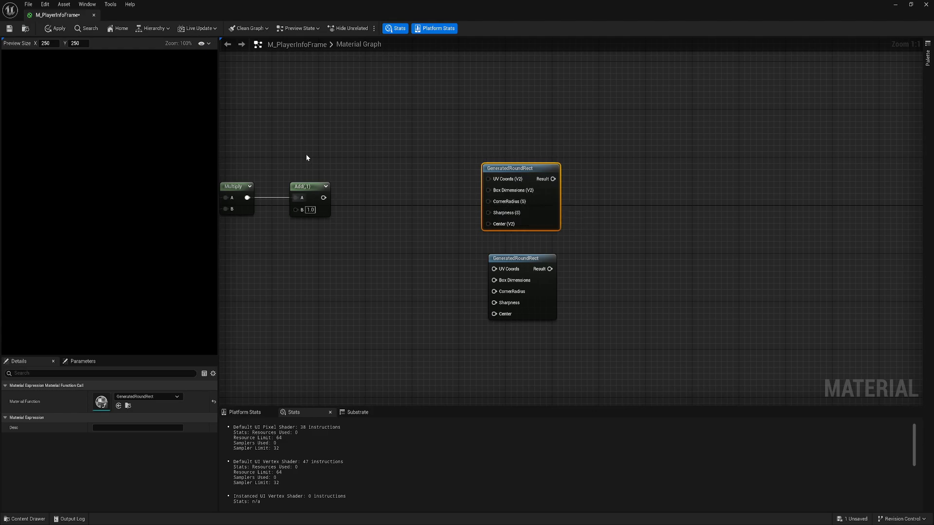
left_click_drag(292, 142, 332, 235)
right_click_drag(344, 214, 395, 212)
left_click_drag(539, 164, 574, 162)
left_click_drag(572, 258, 576, 269)
right_click_drag(498, 263, 515, 247)
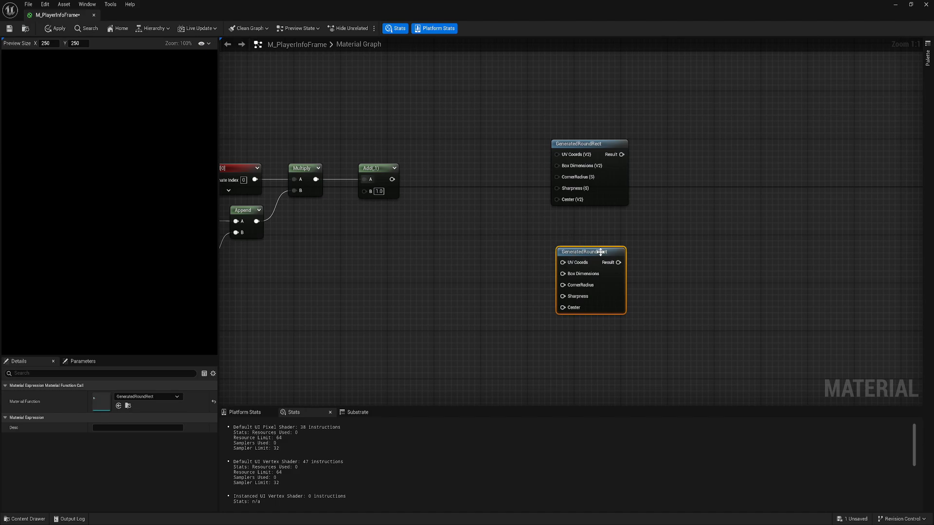
right_click_drag(573, 299, 586, 320)
left_click_drag(369, 147, 683, 224)
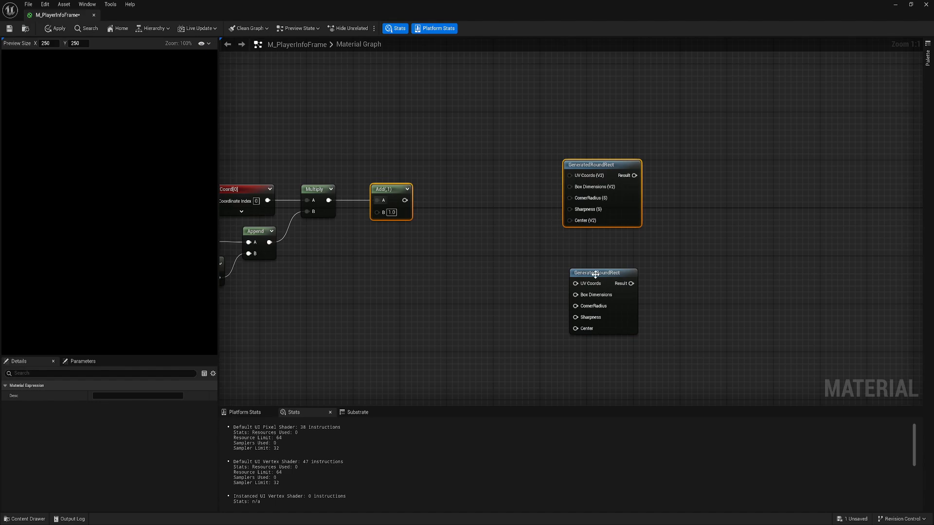
left_click_drag(548, 255, 678, 341)
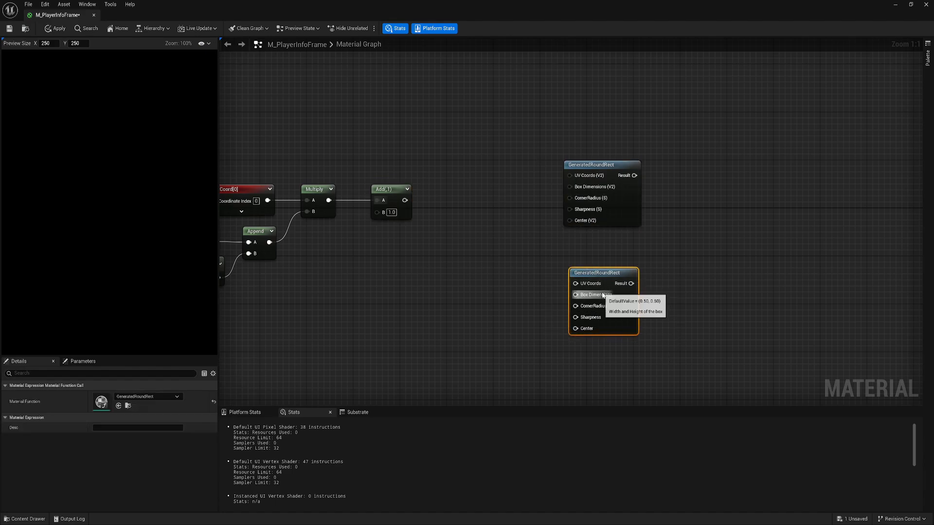
right_click_drag(489, 232, 532, 243)
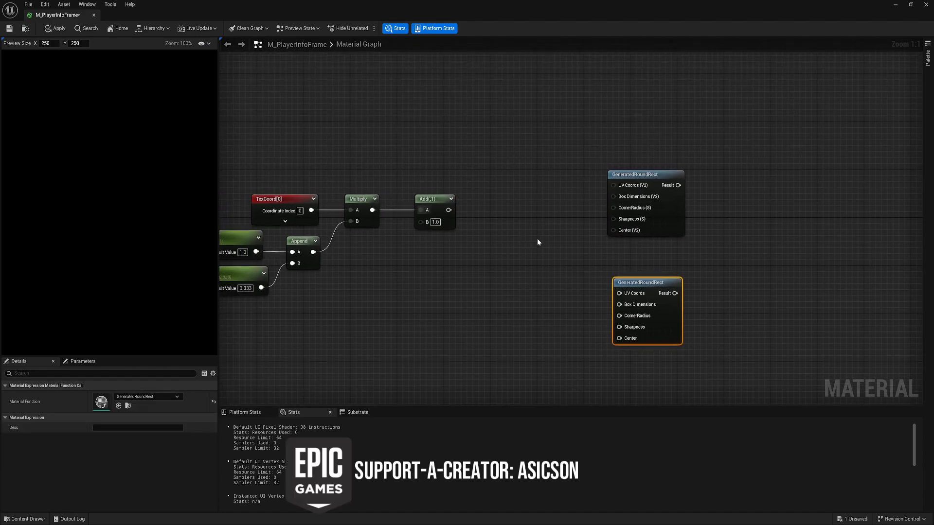
Feed the Add node into the upper GeneratedRoundRect's UV Coords and, through a second Add node, into the lower one's UV Coords.
left_click_drag(440, 203, 676, 202)
right_click_drag(751, 182, 689, 169)
left_click(466, 235)
left_click_drag(398, 198, 611, 292)
left_click(598, 281)
right_click_drag(392, 282, 525, 271)
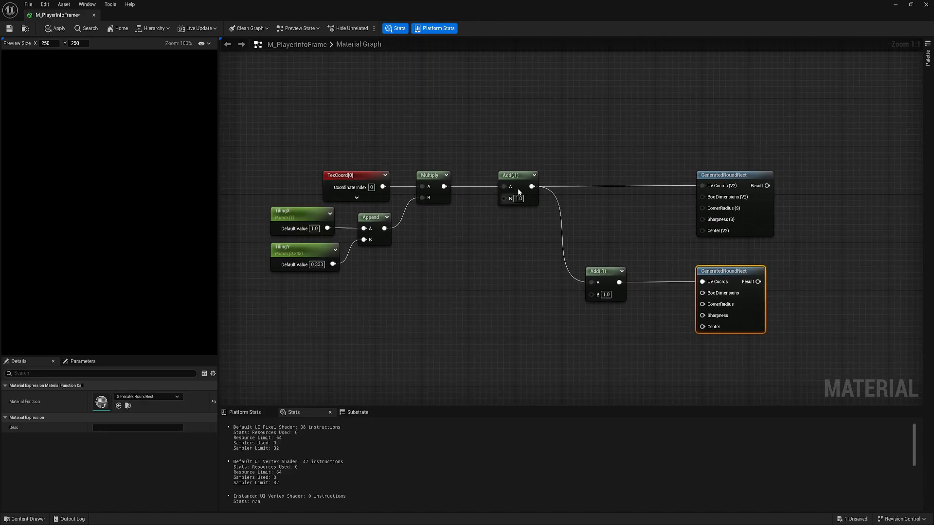
left_click_drag(502, 145, 609, 340)
left_click(518, 284)
right_click_drag(496, 269, 512, 270)
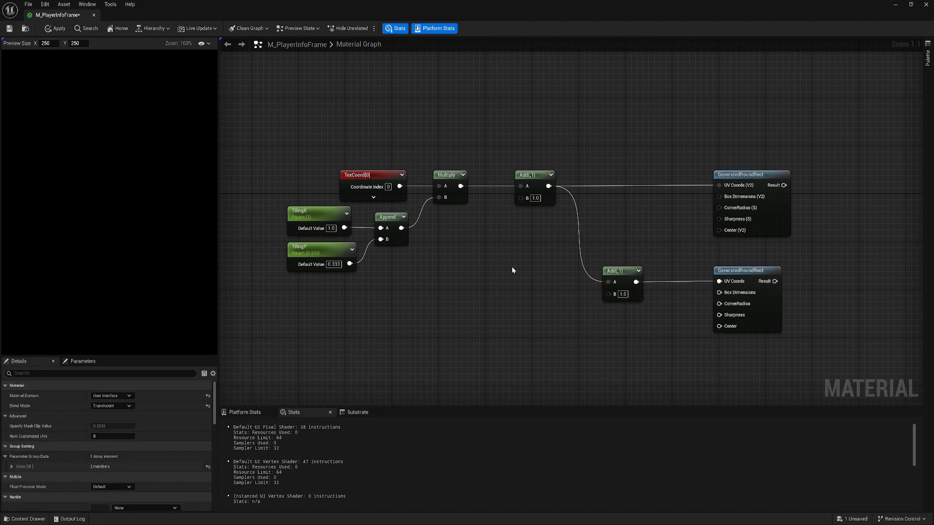
Make two copies of the Append node and connect one to input B of each Add node.
left_click(395, 219)
key("ctrl+c")
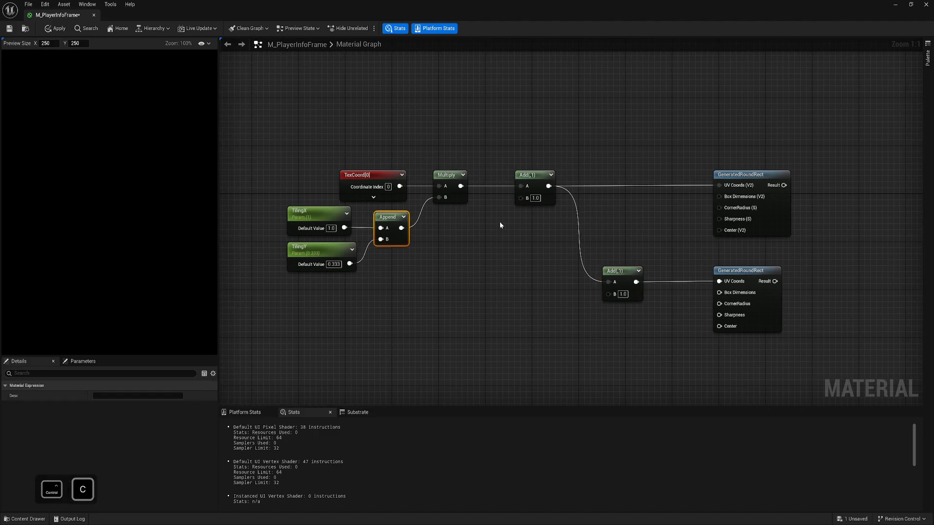
key("ctrl+v")
key("ctrl+v")
left_click_drag(523, 234, 482, 233)
left_click_drag(576, 306, 608, 293)
left_click(565, 294)
left_click(496, 279)
right_click_drag(491, 278, 537, 280)
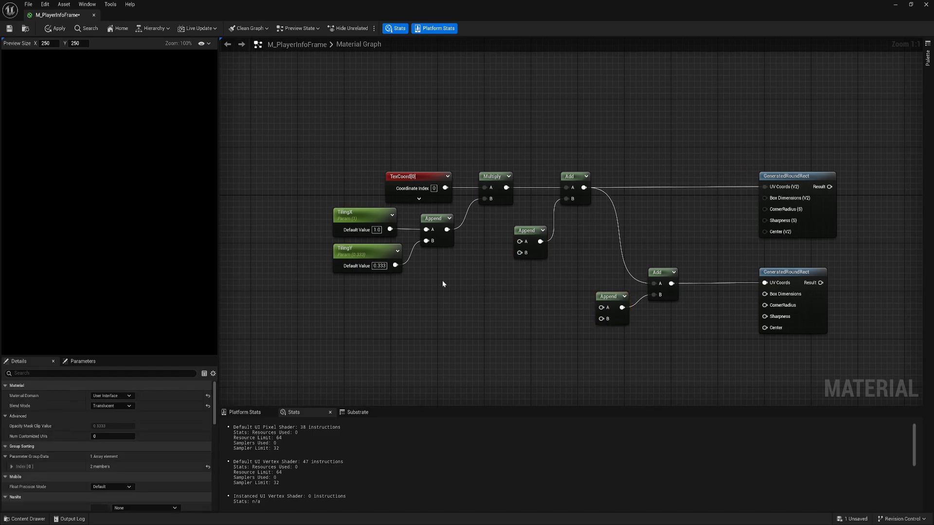
Add a scalar parameter named BoxMask1_OffsetX below the tiling parameters.
key("s")
left_click(439, 278)
type("Bo")
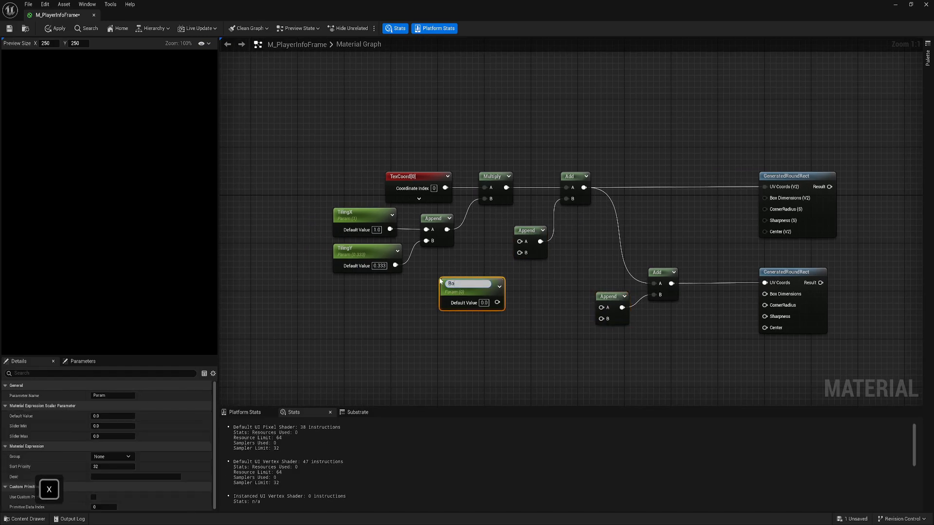
type("xMask1_")
type("OffsetX")
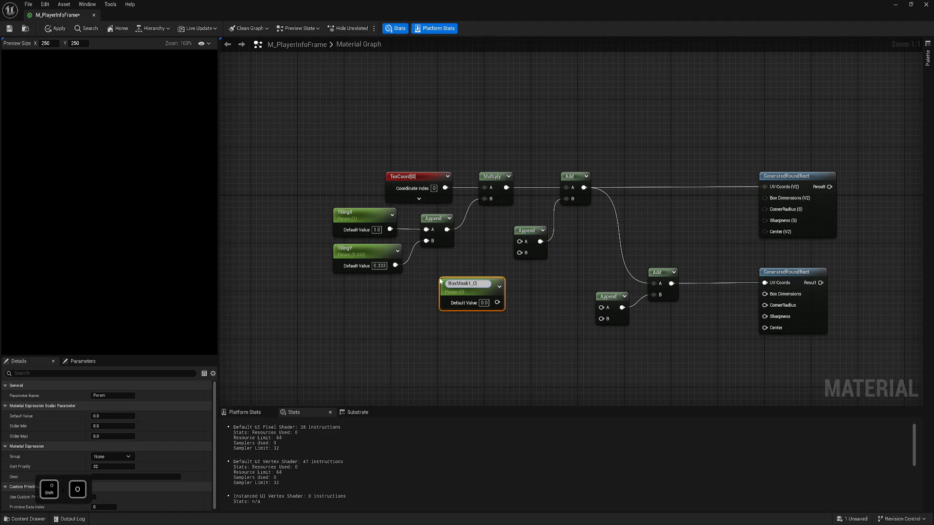
key("Return")
left_click_drag(466, 293, 465, 283)
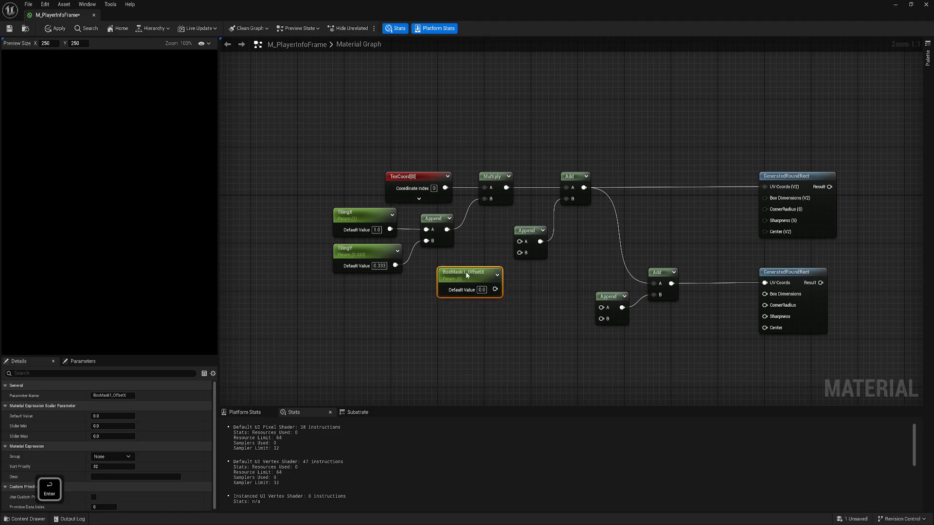
Add a scalar parameter named BoxMask1_OffsetY and place it directly below BoxMask1_OffsetX.
left_click(457, 322)
type("BoxMask1_OffsetY")
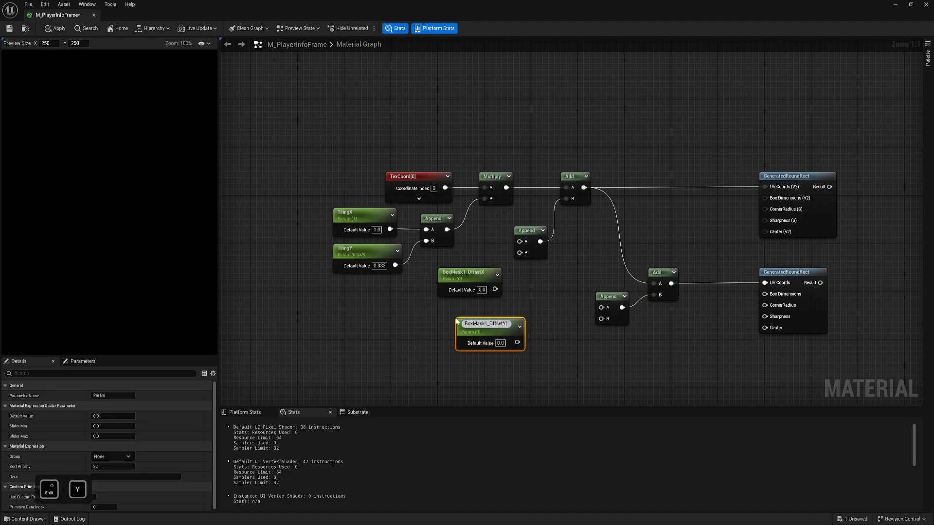
key("Return")
left_click_drag(490, 329, 477, 318)
Set the default value of BoxMask1_OffsetX to -0.377 and of BoxMask1_OffsetY to 0.089.
left_click(483, 290)
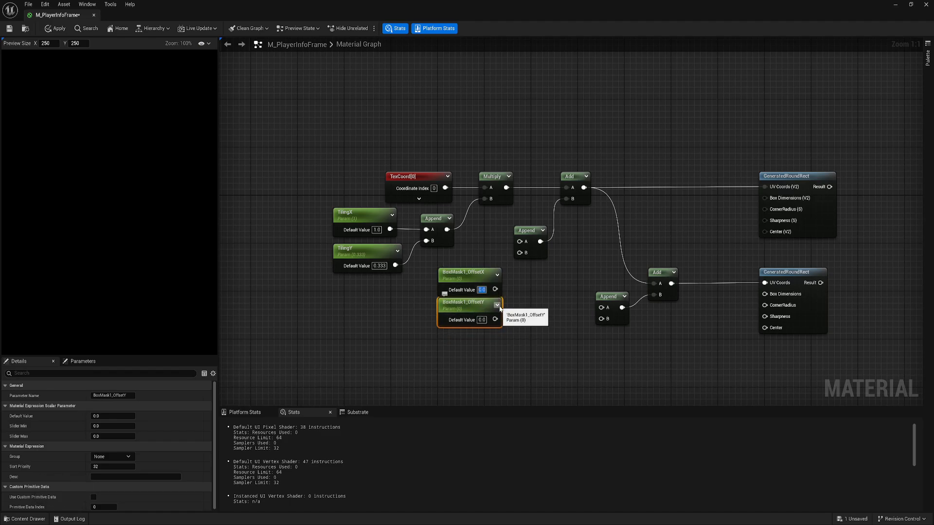
type("-0.3")
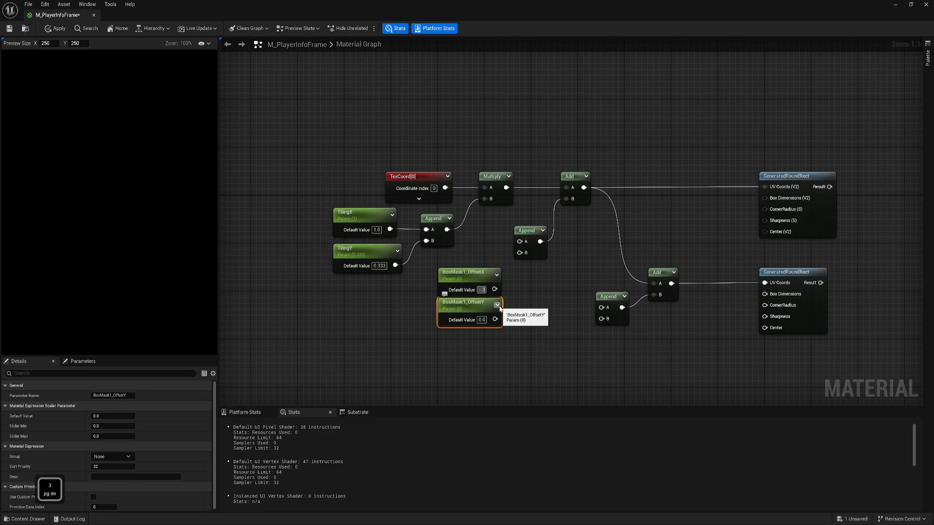
type("77")
key("Return")
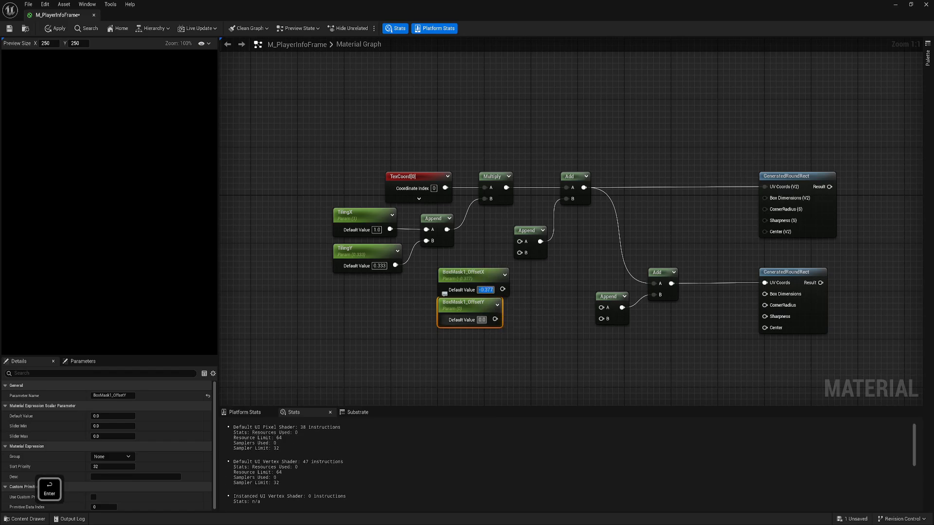
left_click(482, 320)
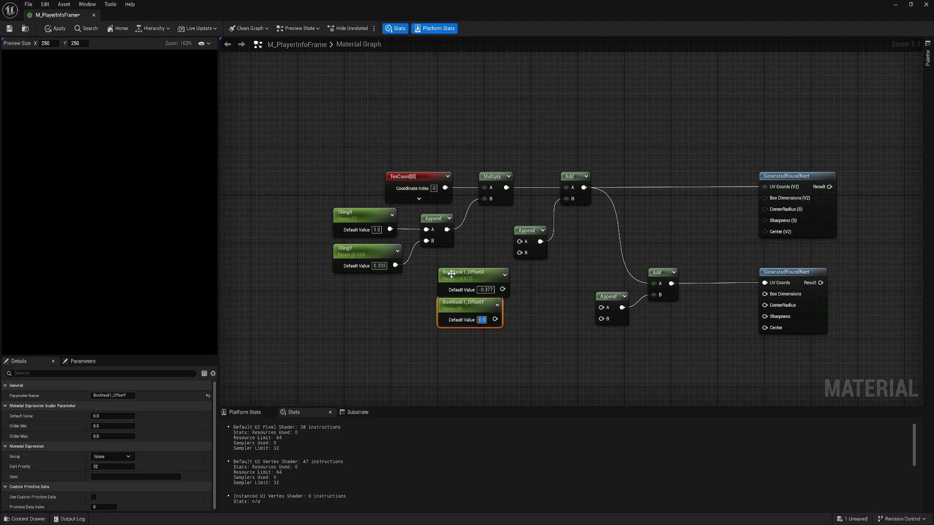
left_click(482, 320)
key("Delete")
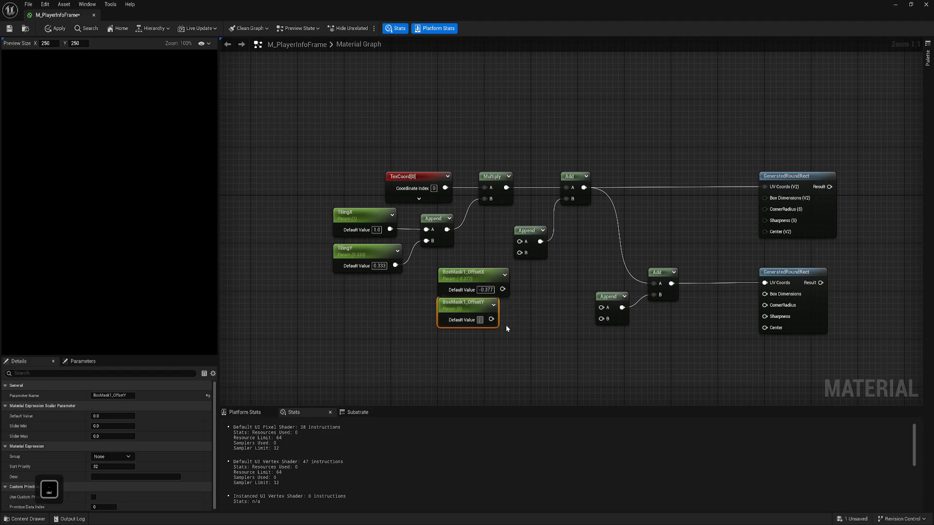
type(".089")
key("Return")
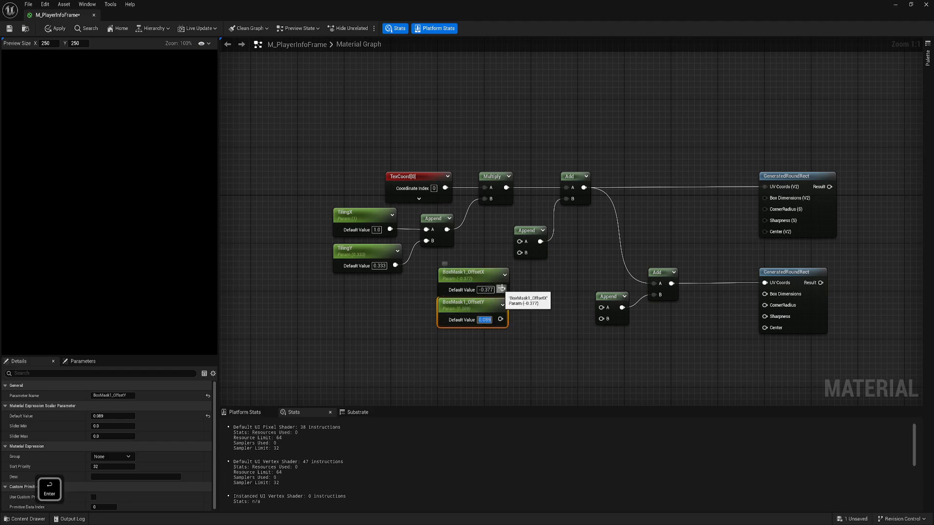
Connect BoxMask1_OffsetX and BoxMask1_OffsetY to inputs A and B of the upper Append copy, and arrange these nodes ahead of the first Add.
left_click_drag(503, 290, 519, 242)
left_click_drag(520, 253, 501, 320)
left_click_drag(530, 234, 535, 281)
right_click_drag(498, 265, 436, 278)
left_click_drag(436, 279, 517, 243)
left_click_drag(514, 192, 561, 192)
left_click(521, 171)
right_click_drag(520, 171, 426, 160)
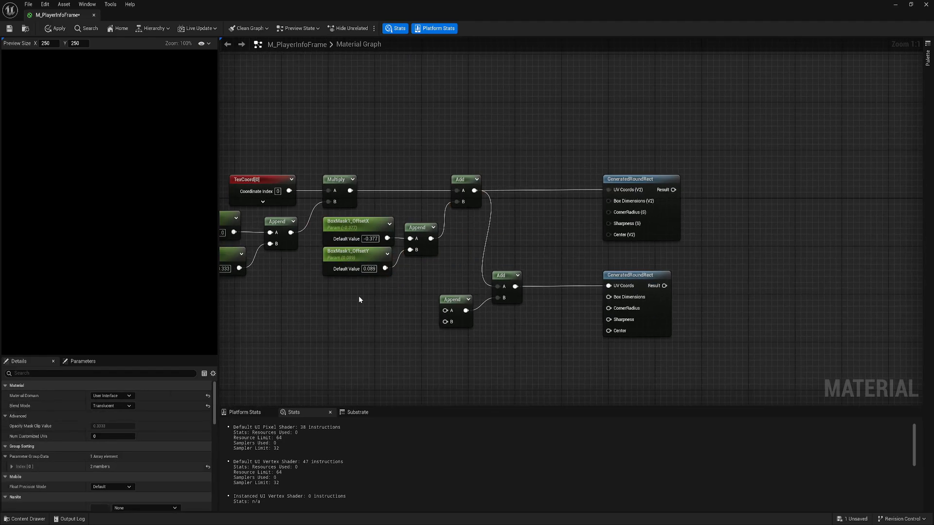
Duplicate both BoxMask1 offset parameters and place the copies beside the lower Append node.
left_click_drag(358, 296, 355, 234)
key("ctrl+c")
key("ctrl+v")
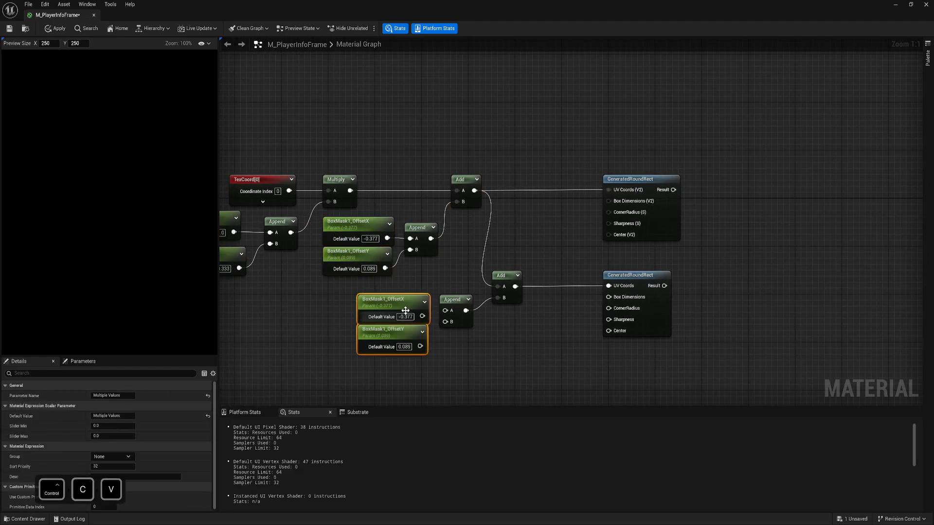
left_click_drag(389, 310, 398, 314)
Rename the two copied parameters to BoxMask2_OffsetX and BoxMask2_OffsetY.
left_click(385, 307)
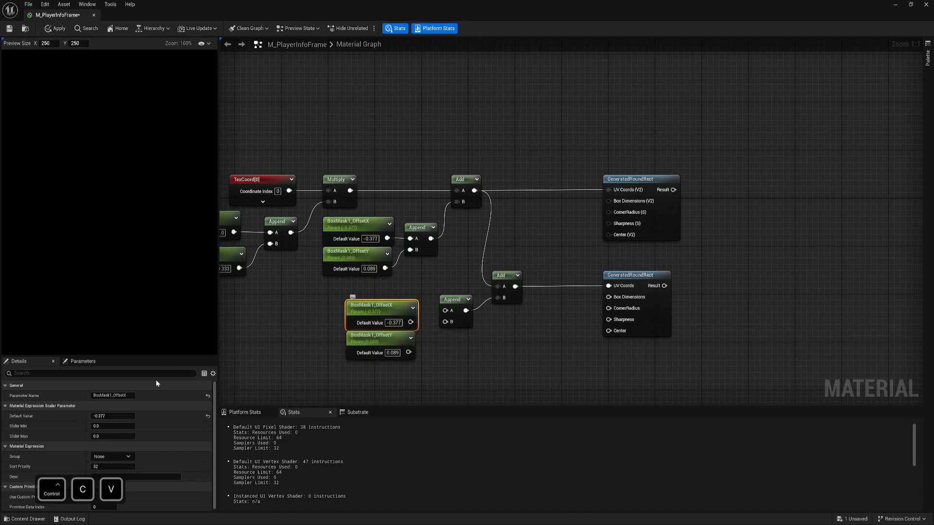
left_click(111, 395)
key("BackSpace")
type("2")
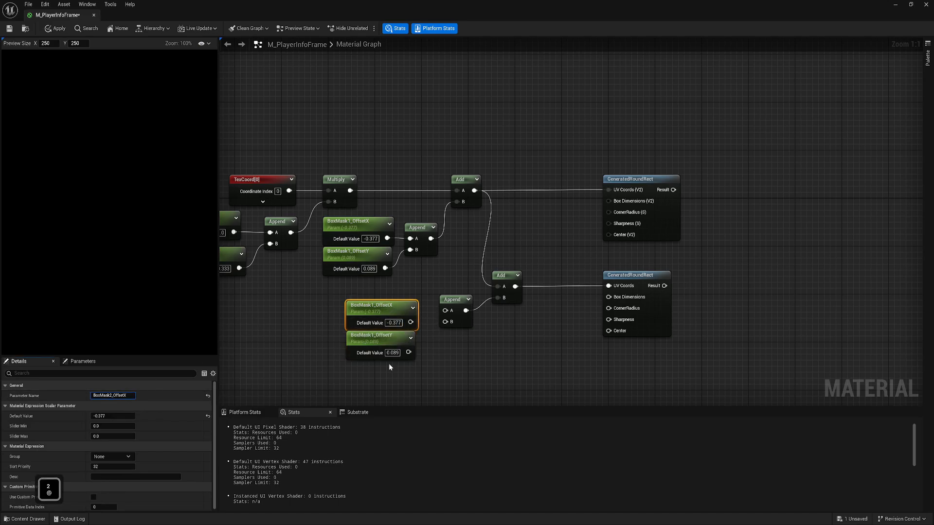
left_click(377, 335)
left_click(112, 395)
type("2")
left_click(311, 346)
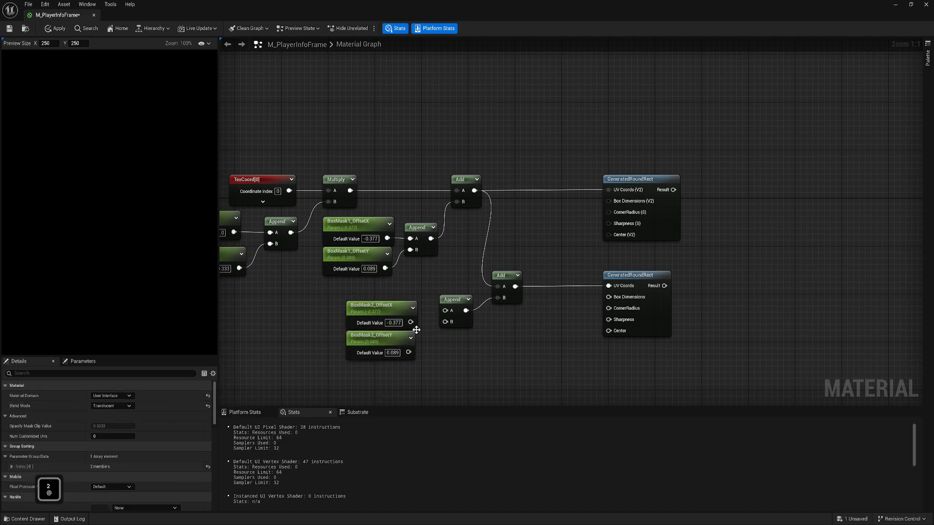
Connect BoxMask2_OffsetX and BoxMask2_OffsetY to inputs A and B of the lower Append node, and shift that node closer to them.
left_click_drag(411, 322, 409, 352)
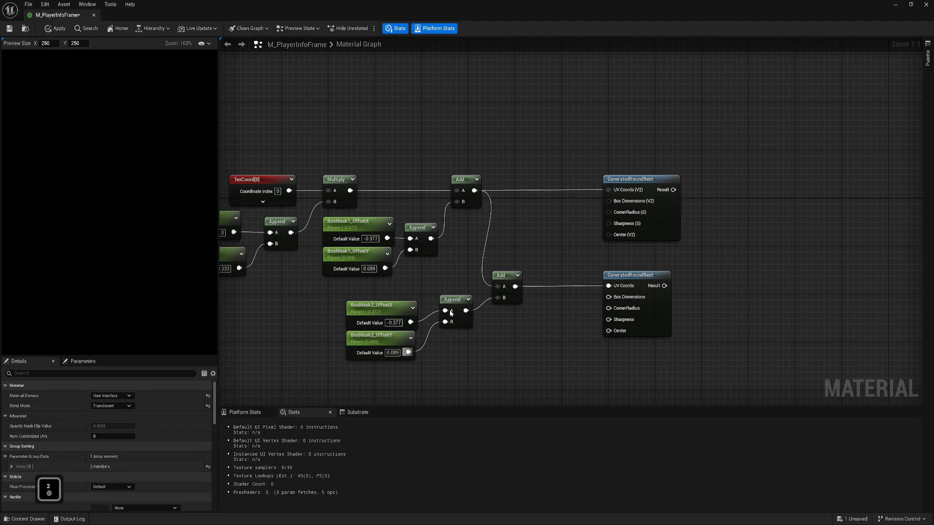
left_click_drag(455, 299, 448, 311)
left_click(402, 326)
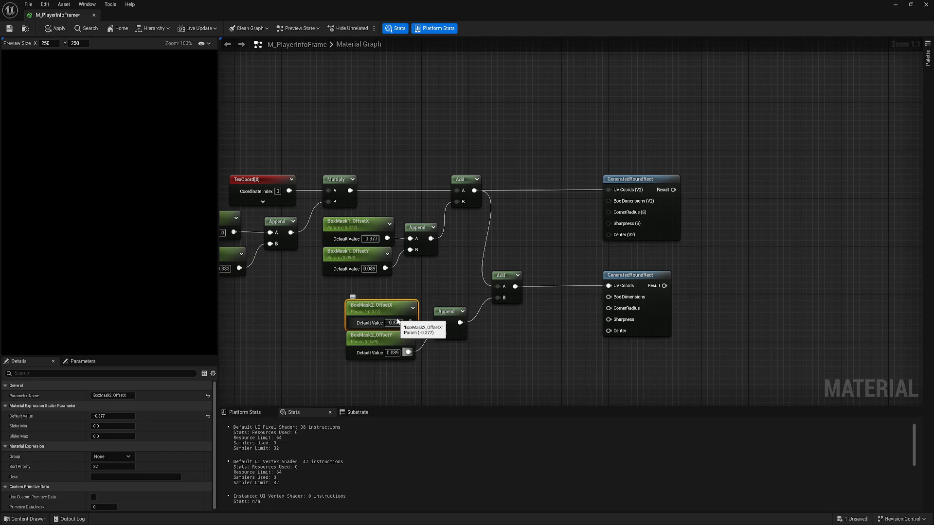
right_click_drag(403, 281, 395, 252)
left_click_drag(384, 259, 462, 318)
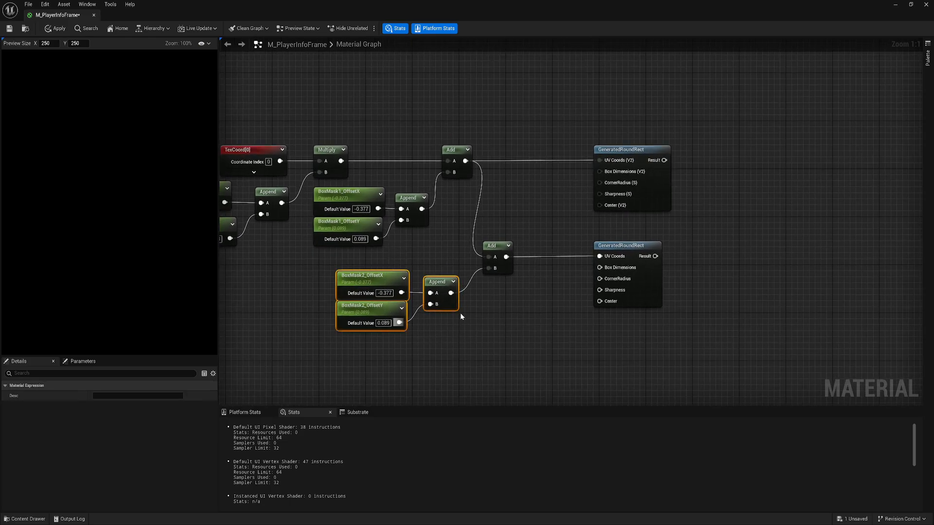
right_click_drag(460, 313, 504, 342)
Set the default value of BoxMask1_OffsetX to 0.399 and of BoxMask1_OffsetY to 0.335.
left_click(414, 244)
left_click(406, 237)
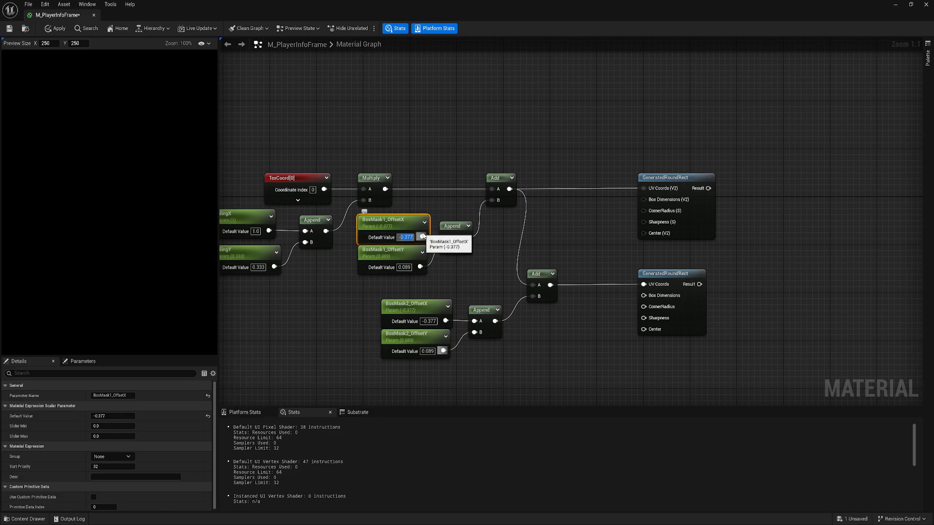
key("BackSpace")
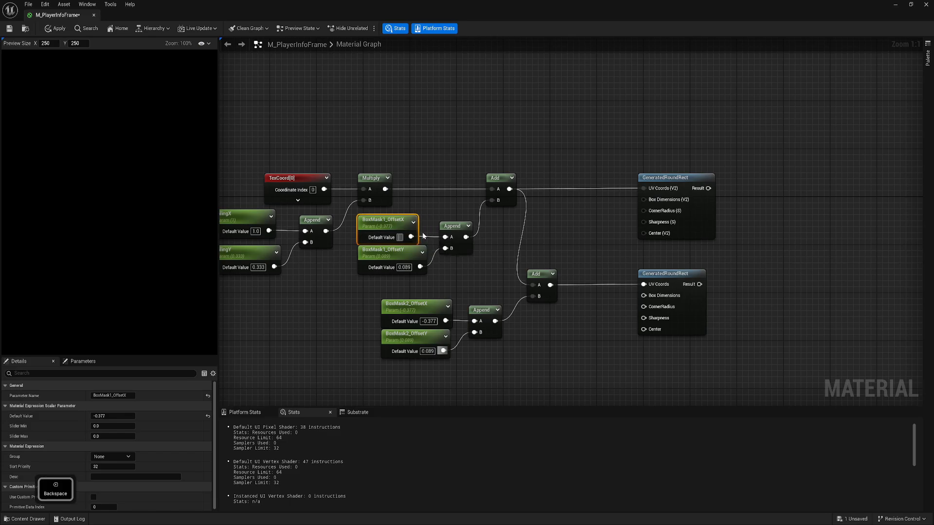
type("0.399")
key("Return")
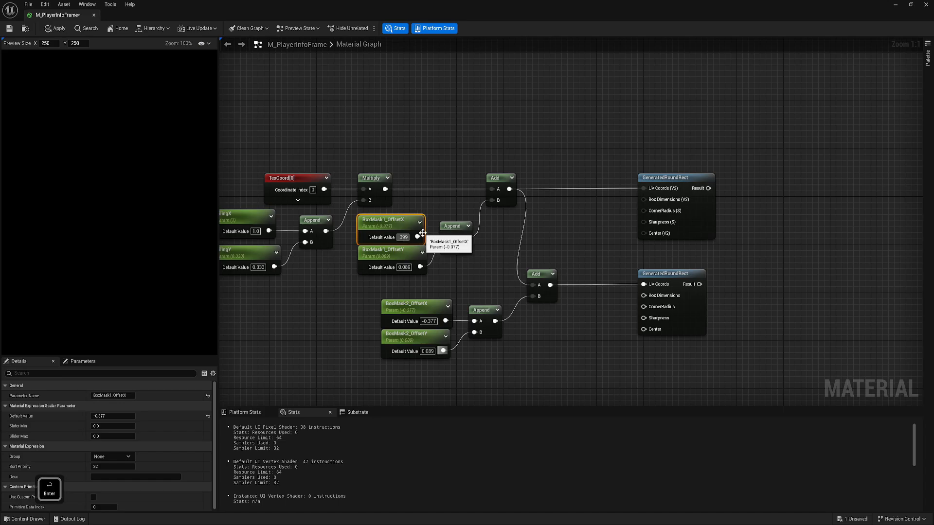
left_click_drag(398, 267, 456, 271)
key("BackSpace")
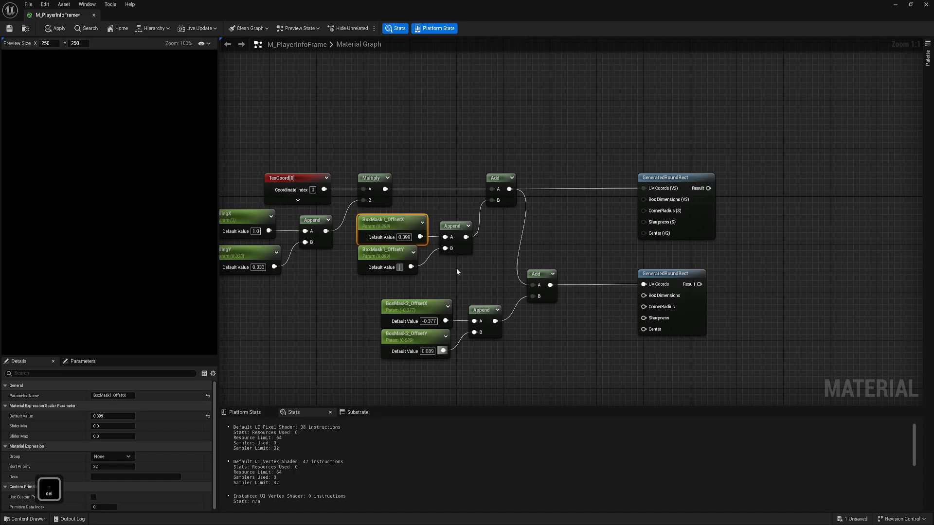
type("0.335")
key("Return")
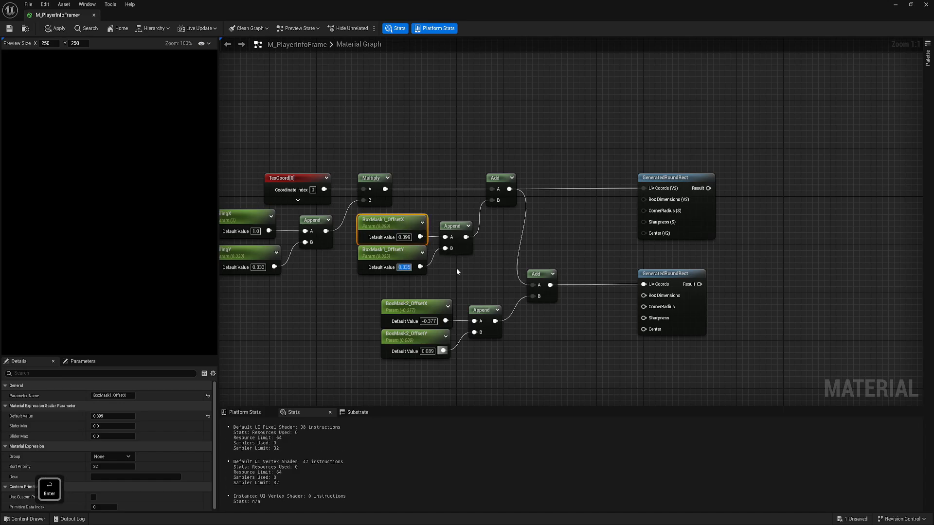
left_click(454, 271)
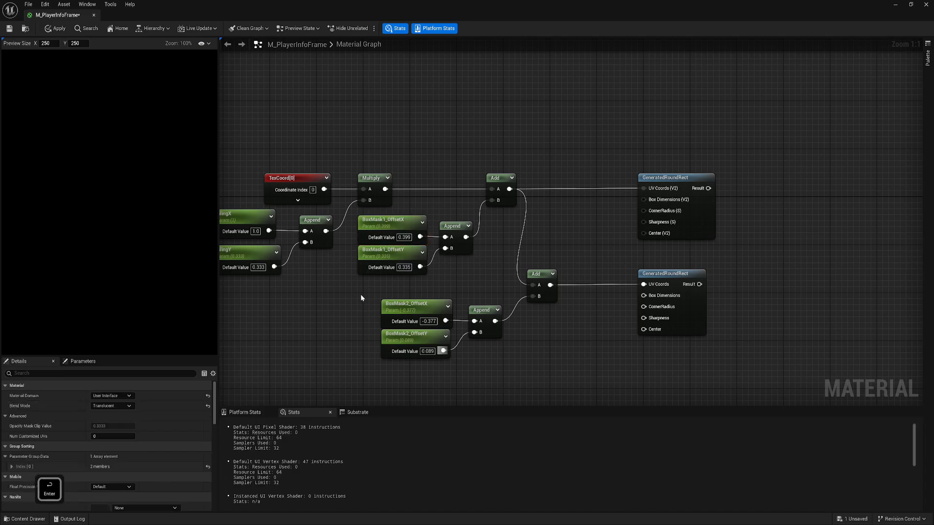
left_click_drag(361, 293, 446, 223)
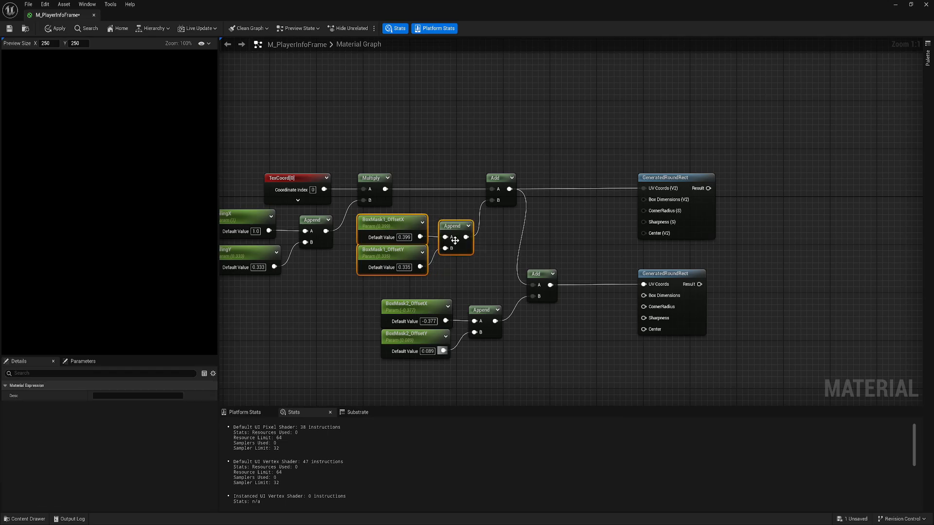
right_click_drag(448, 278, 442, 238)
left_click_drag(428, 323, 475, 258)
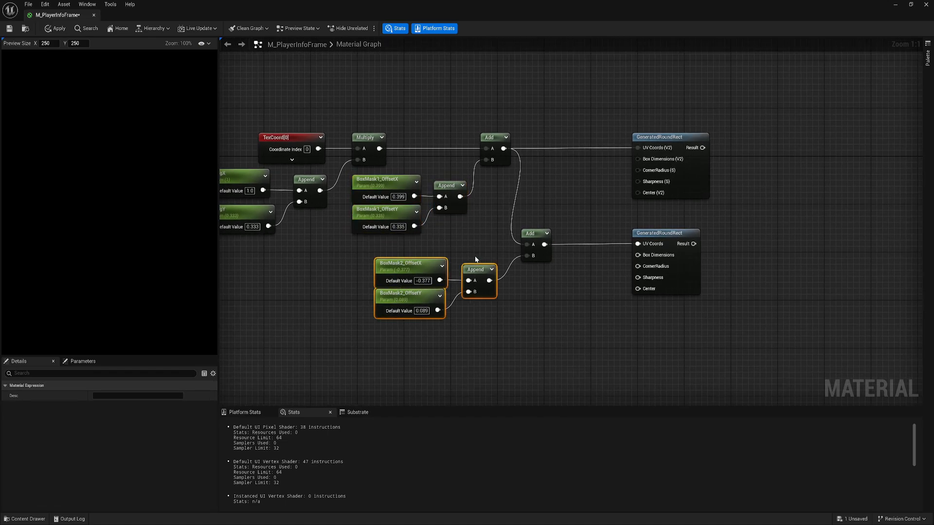
left_click(478, 314)
right_click_drag(514, 264, 452, 287)
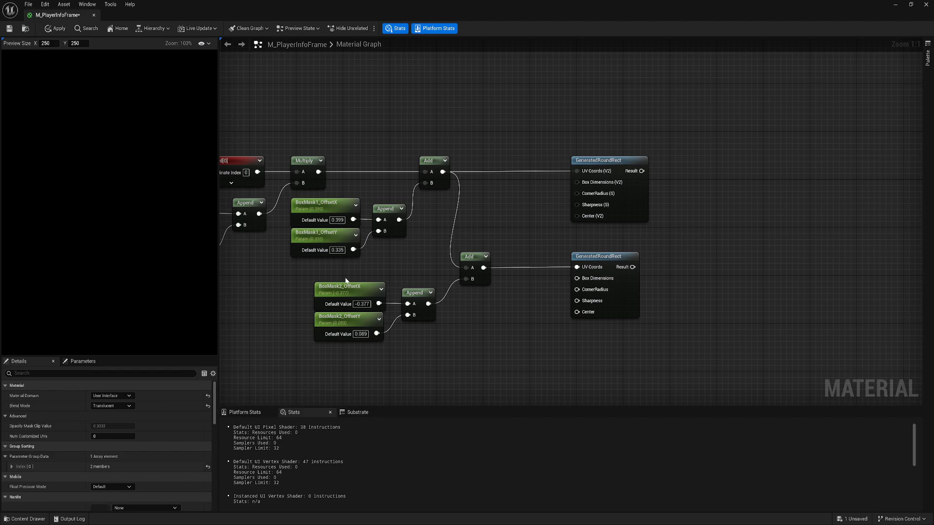
Rearrange the BoxMask2 offset parameters, their Append, the second Add and the lower GeneratedRoundRect into a compact row.
left_click_drag(346, 278, 422, 314)
right_click_drag(422, 315, 360, 347)
left_click_drag(354, 325, 482, 282)
left_click_drag(355, 281, 425, 359)
left_click_drag(410, 311, 425, 298)
left_click(478, 285)
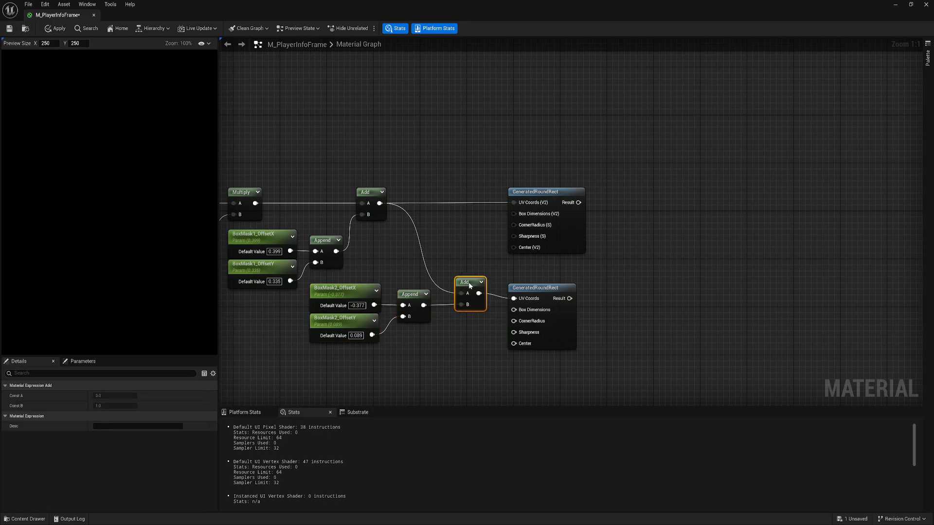
right_click_drag(468, 282, 504, 253)
left_click(500, 287)
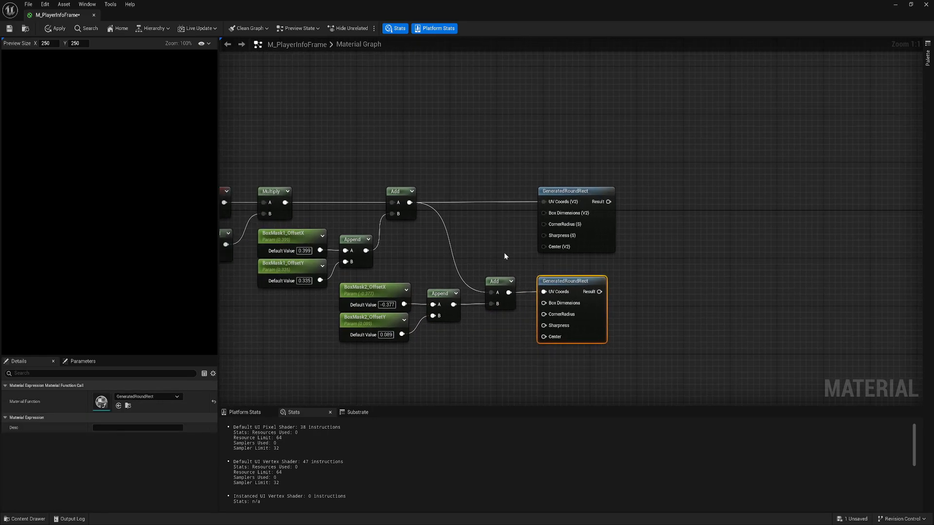
Examine the graph from the tiling parameters to the unconnected inputs of both GeneratedRoundRect nodes.
right_click_drag(344, 255, 451, 246)
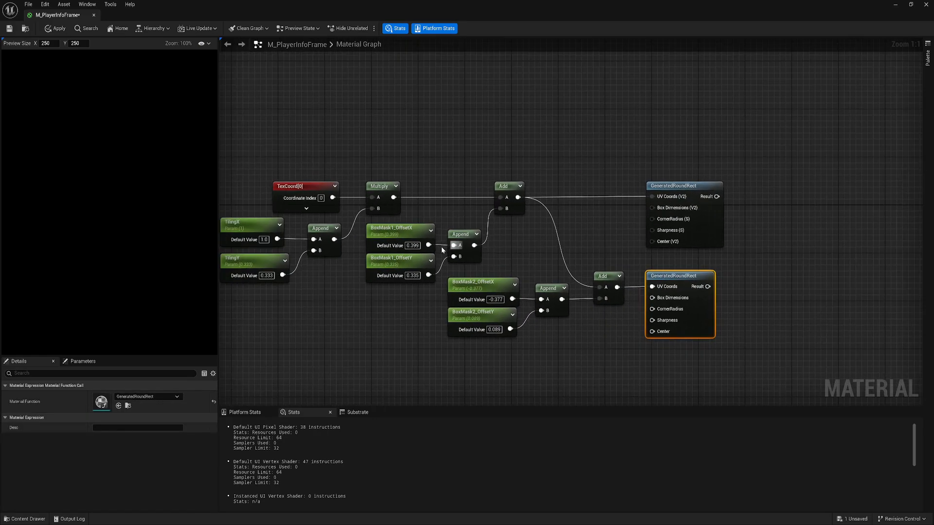
scroll(449, 247, "down", 1)
right_click_drag(552, 337, 501, 313)
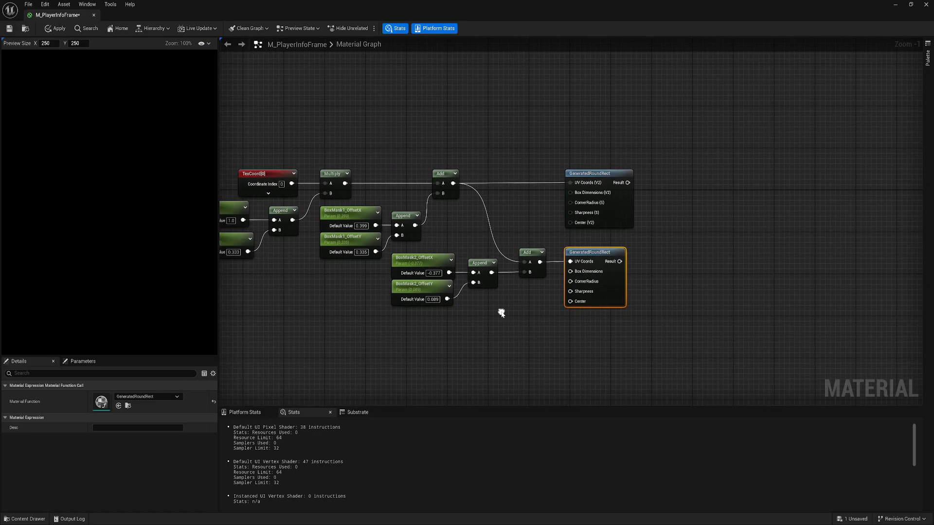
right_click_drag(538, 203, 488, 230)
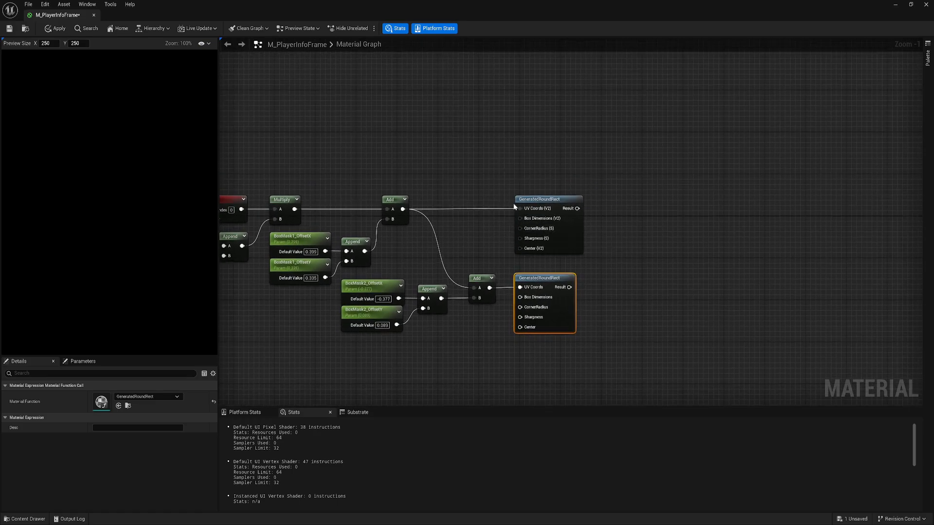
left_click_drag(514, 206, 515, 319)
left_click(492, 328)
right_click_drag(504, 217, 553, 237)
right_click_drag(533, 212, 474, 212)
right_click_drag(260, 182, 257, 219)
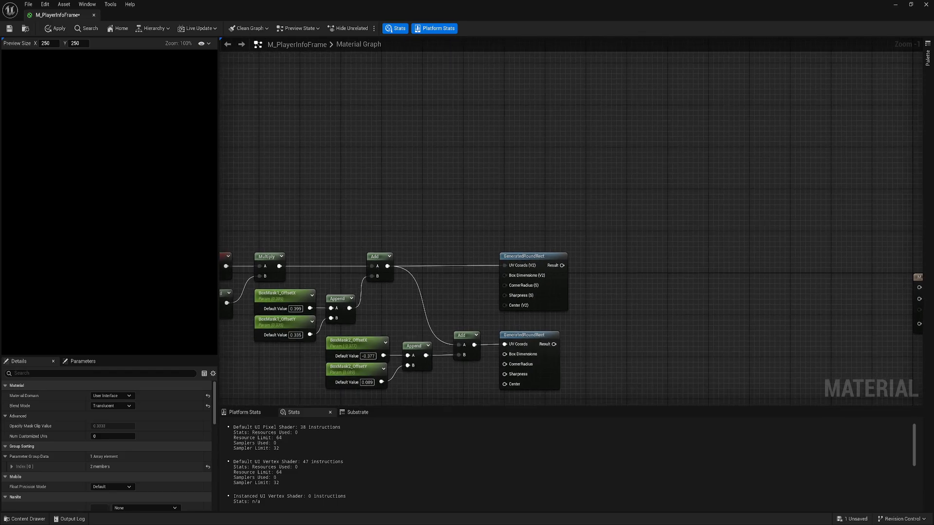
right_click_drag(495, 234, 463, 206)
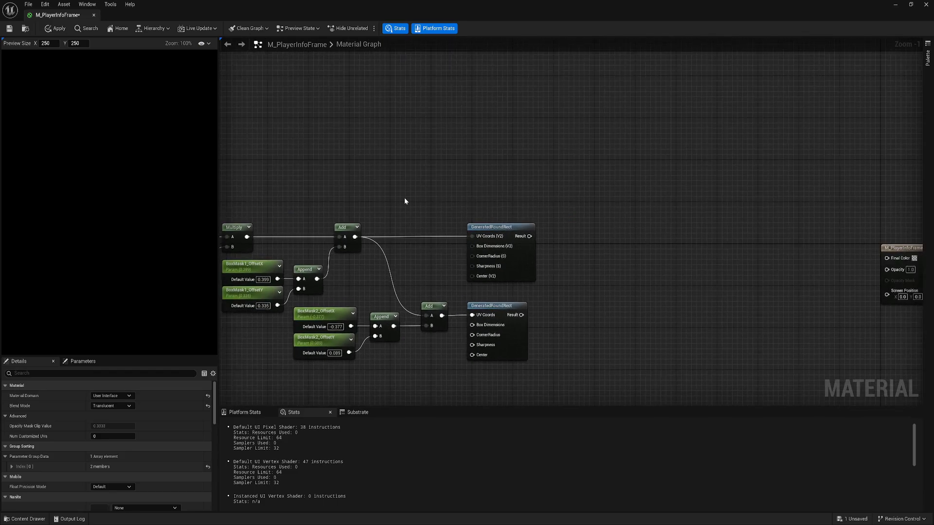
Copy the BoxMask2 Append node and paste one copy near each GeneratedRoundRect node.
left_click(385, 315)
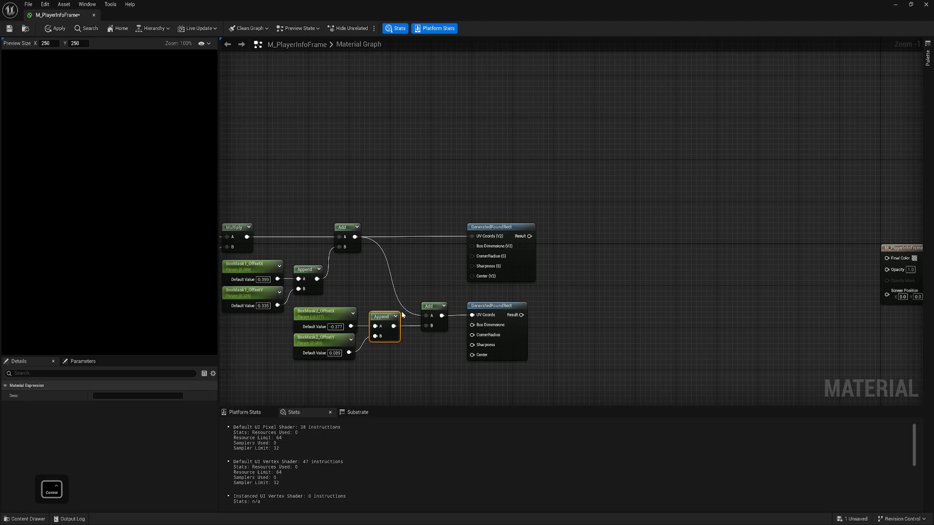
key("ctrl+c")
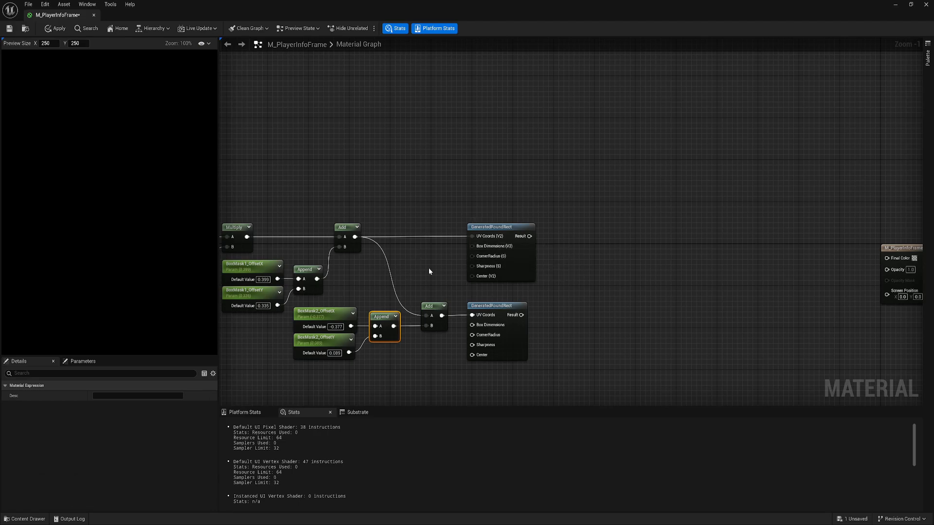
left_click_drag(469, 206, 540, 306)
right_click_drag(436, 237, 424, 246)
key("ctrl+v")
key("ctrl+v")
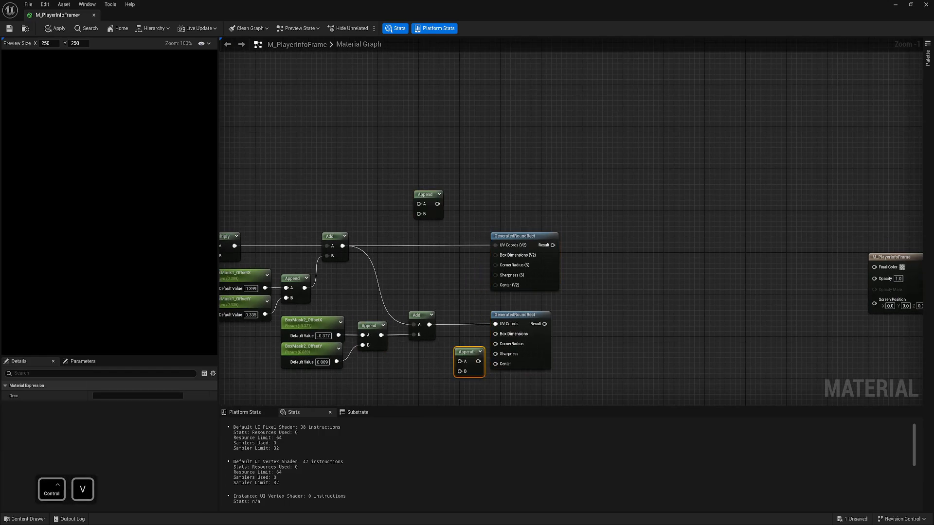
Connect each pasted Append to the Box Dimensions input of its neighbouring GeneratedRoundRect.
right_click_drag(454, 350, 433, 356)
left_click_drag(416, 210, 473, 261)
mouse_move(458, 367)
left_mouse_down()
mouse_move(475, 340)
mouse_move(442, 360)
left_mouse_up()
left_click(392, 232)
right_click_drag(392, 232, 446, 234)
scroll(441, 202, "up", 1)
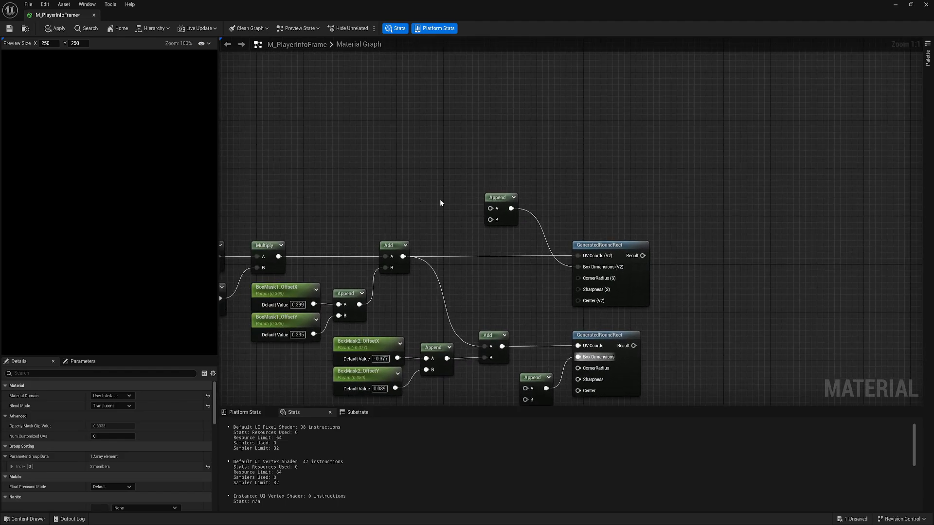
Add a scalar parameter named BoxMask1_SizeX ahead of the upper Append copy.
left_click(387, 168)
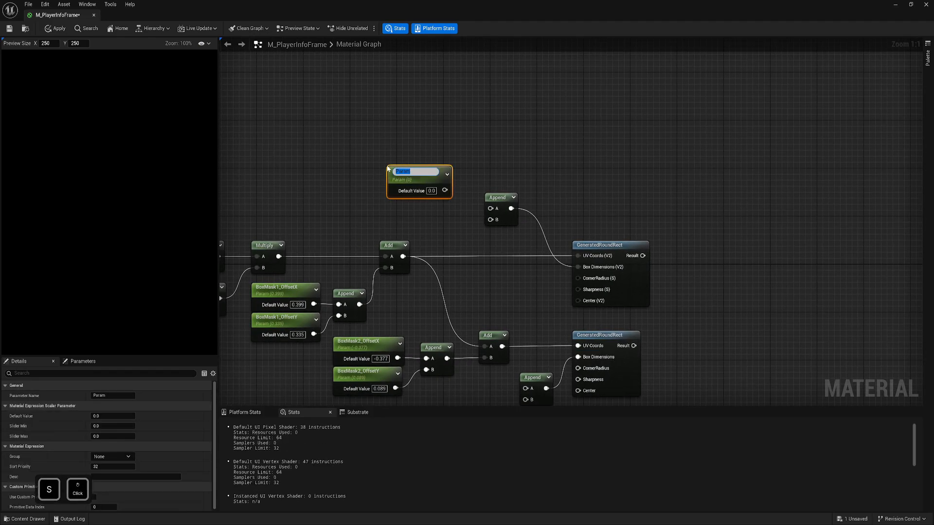
type("BoxMas")
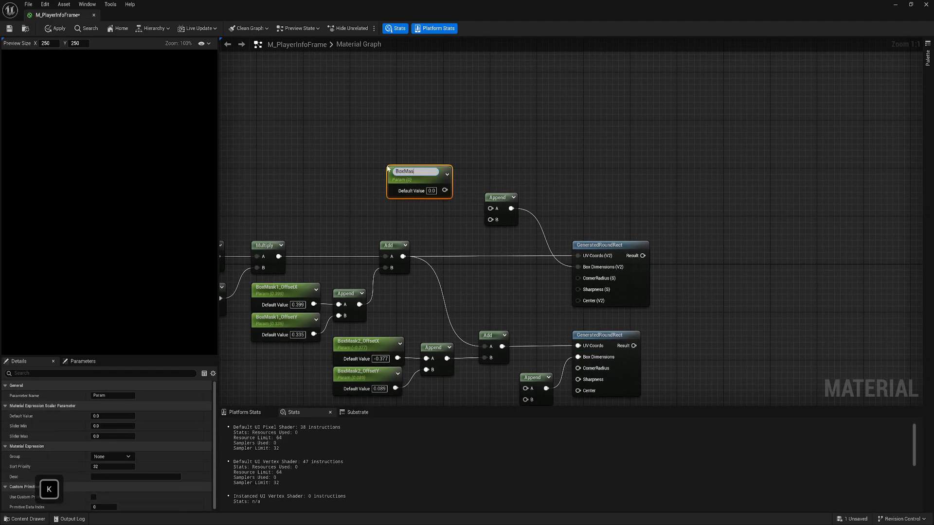
type("k1_SizeX")
key("Return")
left_click_drag(397, 169, 402, 136)
Add a scalar parameter named BoxMask1_SizeY and place it directly below BoxMask1_SizeX.
left_click(403, 184)
type("BoxMask1_SizeY")
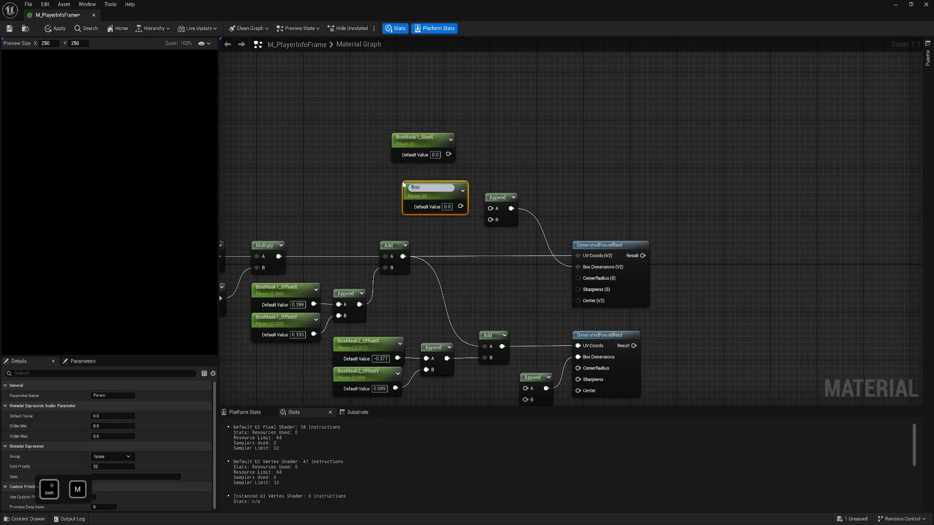
key("Return")
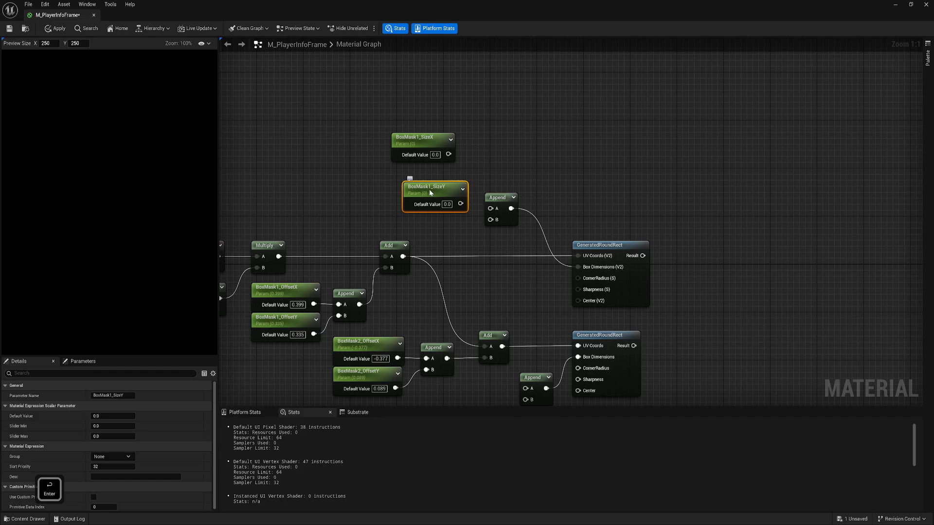
left_click_drag(433, 193, 422, 179)
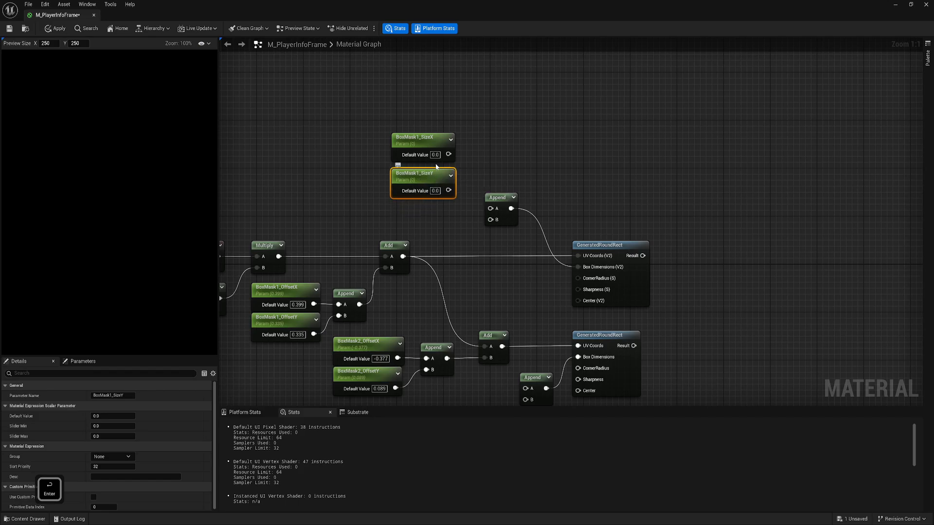
Set both BoxMask1 size parameters' default values to 0.28 and connect them to inputs A and B of the upper Append.
type("28")
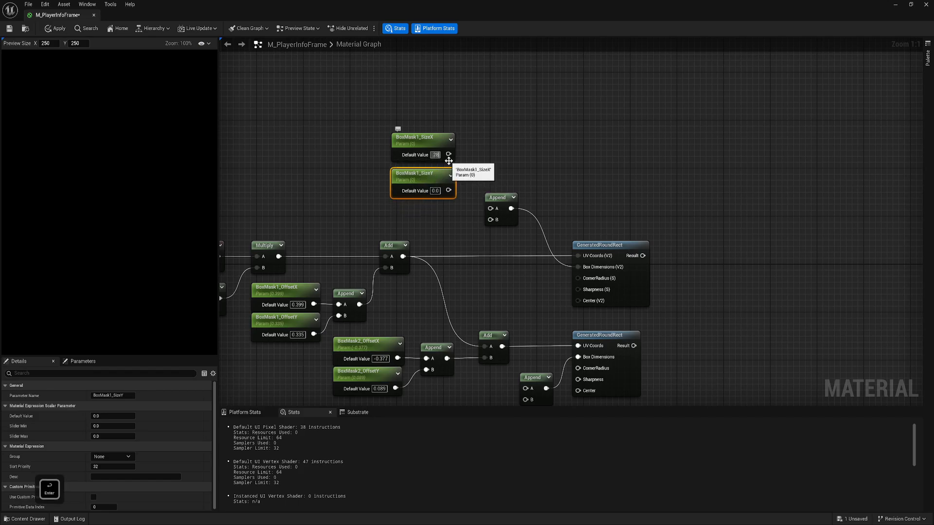
key("Return")
left_click(435, 190)
type(".28")
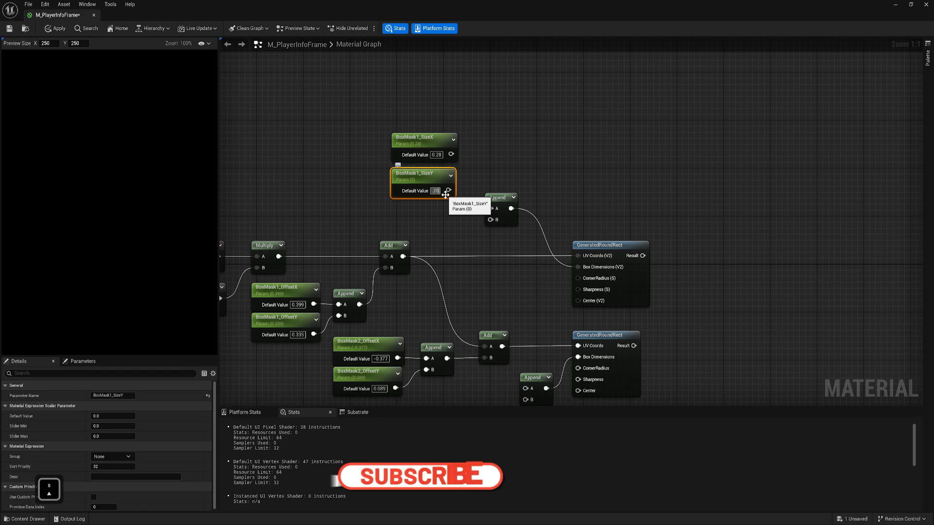
key("Return")
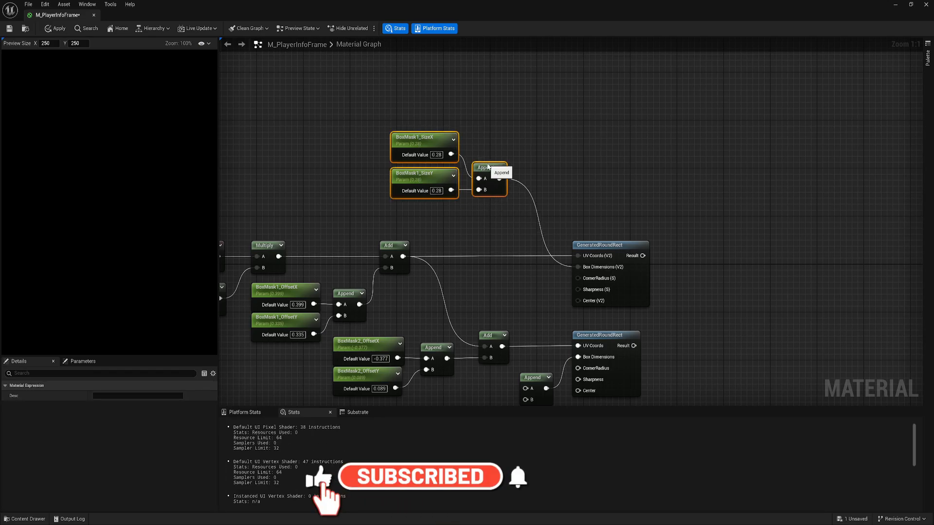
Move the BoxMask1 size parameters and their Append closer to the upper GeneratedRoundRect.
left_click_drag(487, 167, 523, 221)
left_click(499, 293)
right_click_drag(499, 292, 445, 215)
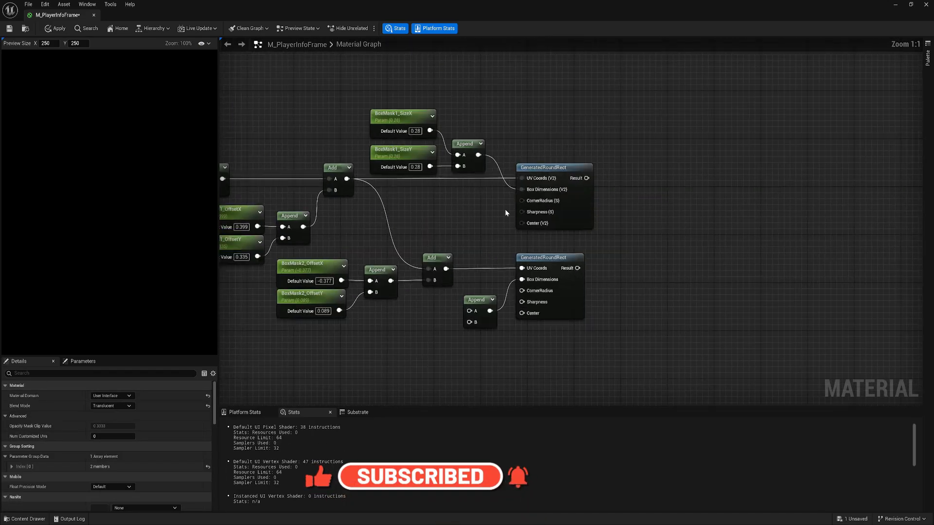
Add a scalar parameter named BoxMask1_CornerRadius between the two GeneratedRoundRect input chains.
right_click_drag(505, 212, 532, 214)
left_click(447, 206)
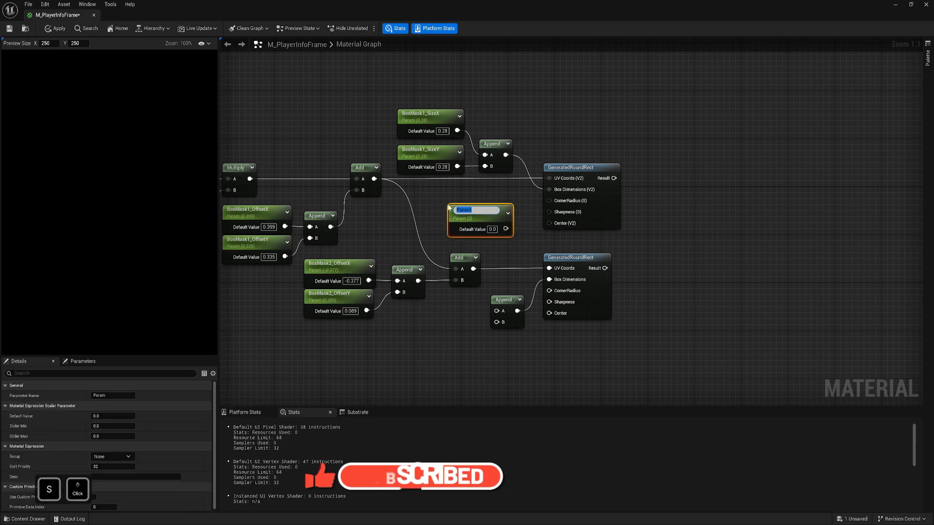
type("BoxMask1_")
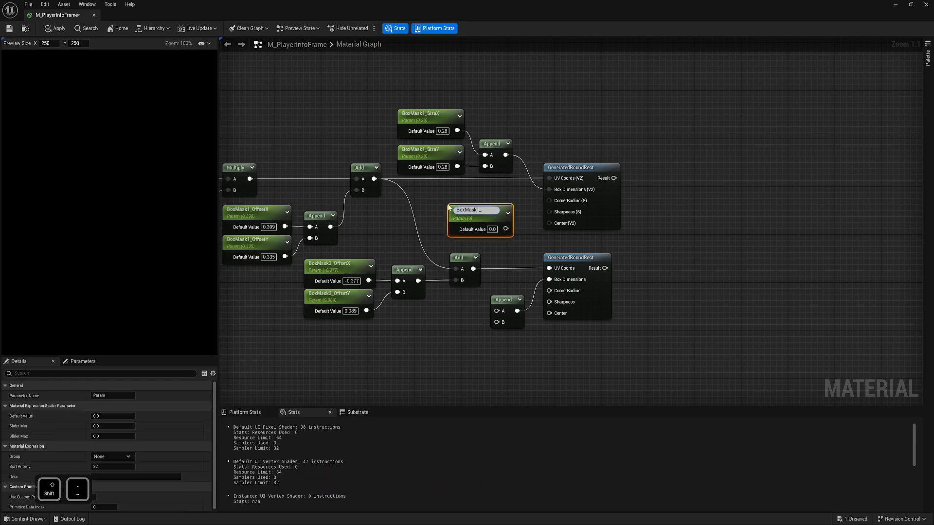
type("CornerRadius")
key("Return")
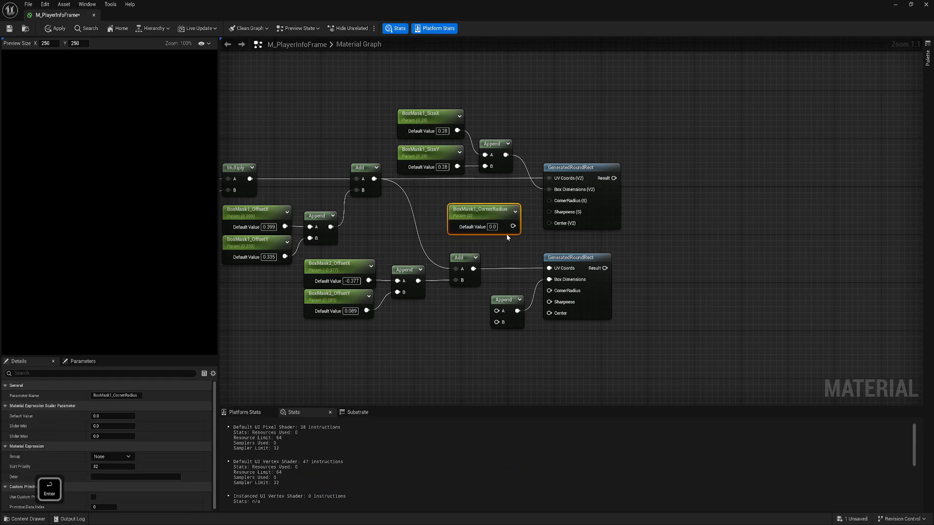
Set BoxMask1_CornerRadius to a default of 0.03 and connect it to the upper GeneratedRoundRect's CornerRadius, placing it level with that input.
key("Tab")
type("3")
key("Return")
left_click_drag(513, 226, 549, 201)
left_click_drag(496, 210, 491, 186)
Add a scalar parameter named BoxMask1_Sharpness, connect it to the upper GeneratedRoundRect's Sharpness input, and set its default to 0.13.
left_click(459, 223)
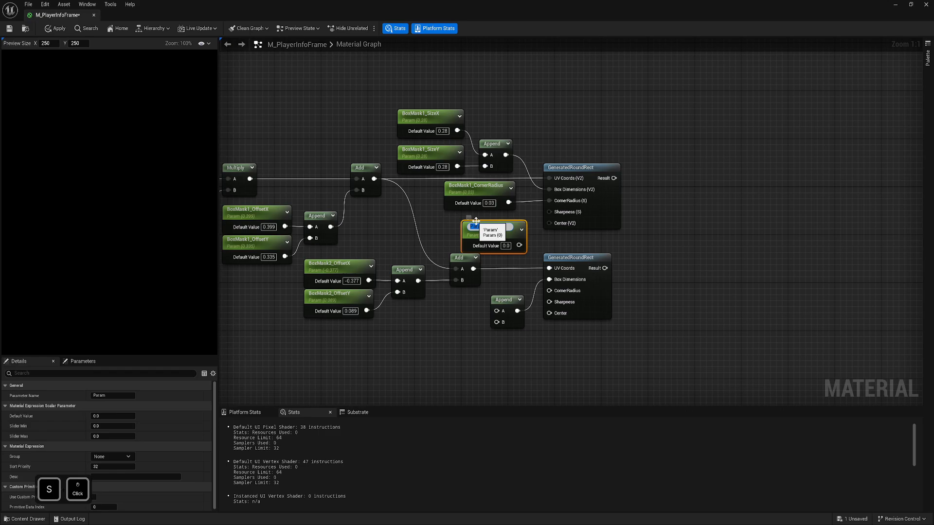
key("ctrl+v")
key("Return")
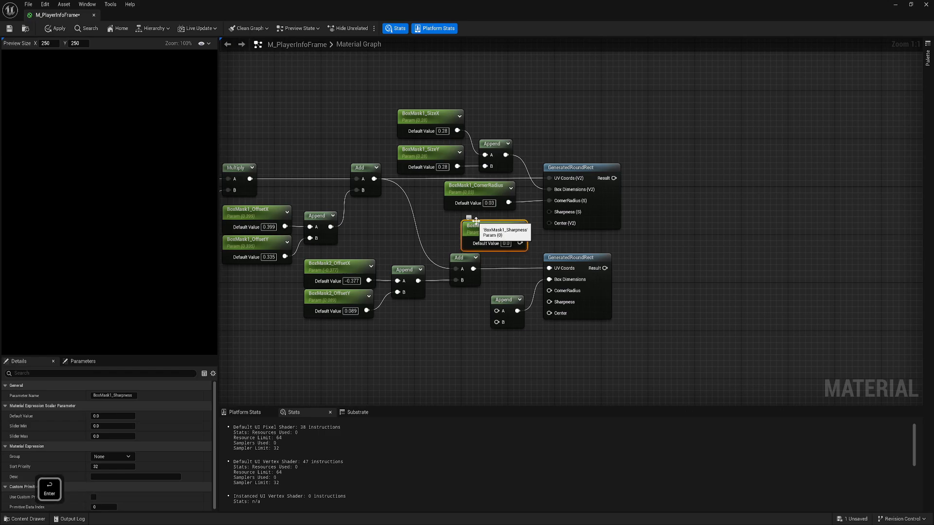
left_click_drag(507, 239, 548, 212)
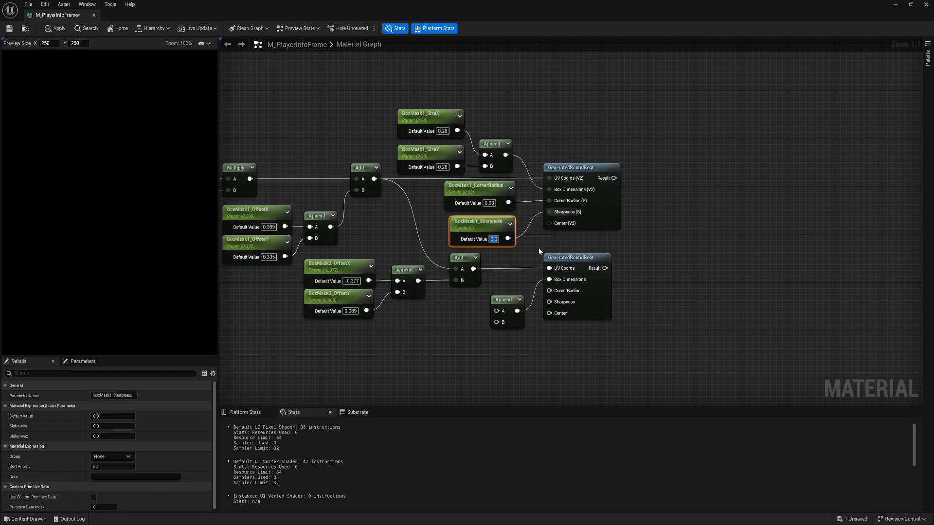
key("Delete")
type(".")
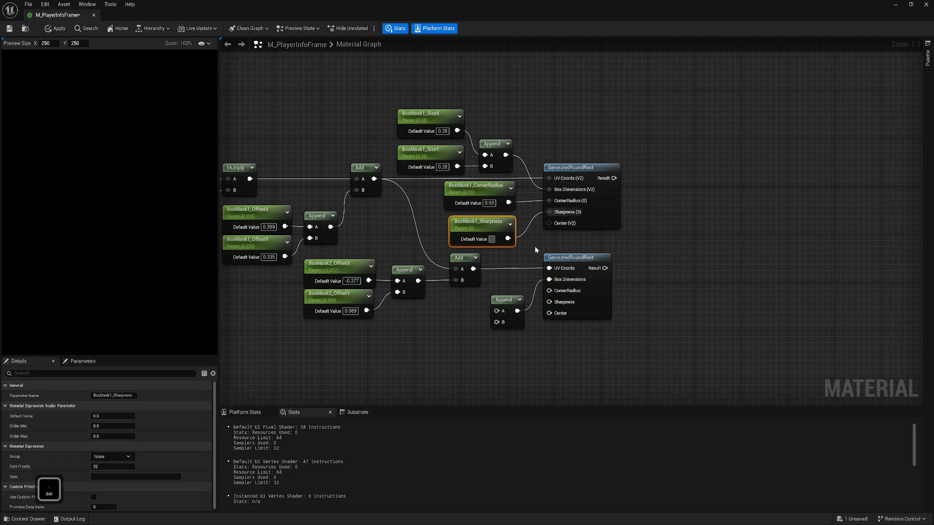
type("13")
key("Return")
Copy the BoxMask1 SizeX, SizeY, CornerRadius and Sharpness parameters and paste the duplicates below the lower GeneratedRoundRect's input chain.
right_click_drag(568, 179, 555, 145)
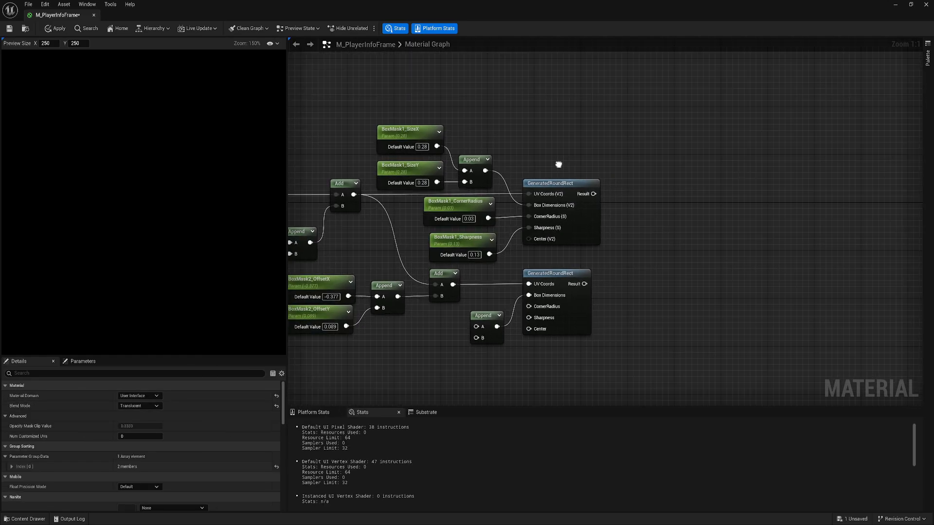
right_click_drag(435, 314, 489, 310)
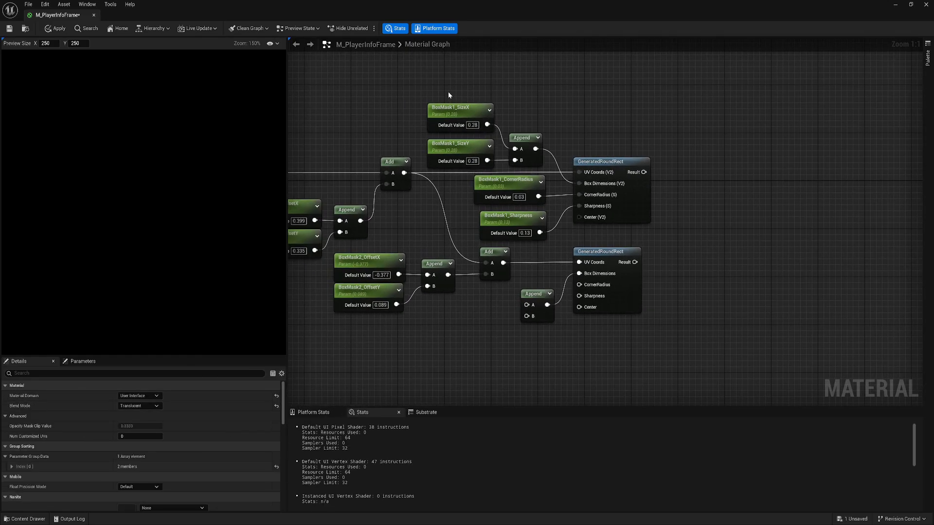
left_click_drag(449, 93, 475, 162)
left_click(515, 187, "ctrl")
left_click(510, 218, "ctrl")
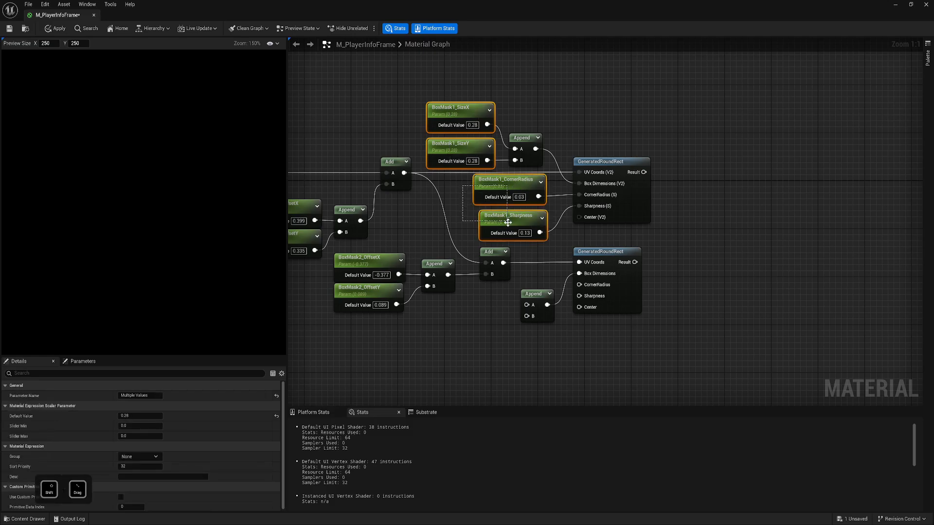
key("ctrl+c")
key("ctrl+v")
right_click_drag(435, 330, 435, 271)
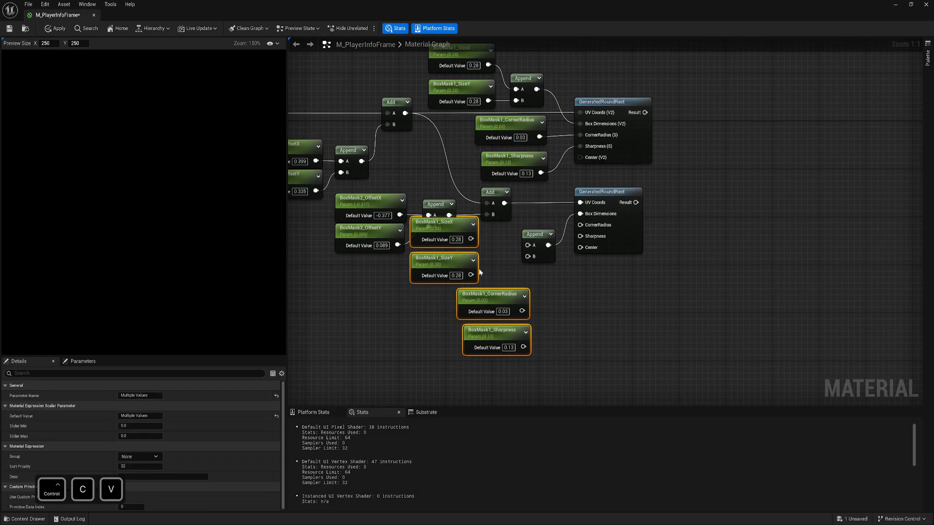
Place the pasted parameters under the lower chain and connect the two size copies to inputs A and B of the lower Append.
left_click_drag(438, 259, 455, 290)
left_click_drag(534, 238, 529, 262)
left_click_drag(522, 269, 488, 305)
Connect the copied corner radius and sharpness parameters to the lower GeneratedRoundRect's matching inputs, and shift that node slightly away from its inputs.
right_click_drag(535, 336, 500, 313)
left_click_drag(504, 318, 545, 203)
left_click_drag(546, 213, 506, 354)
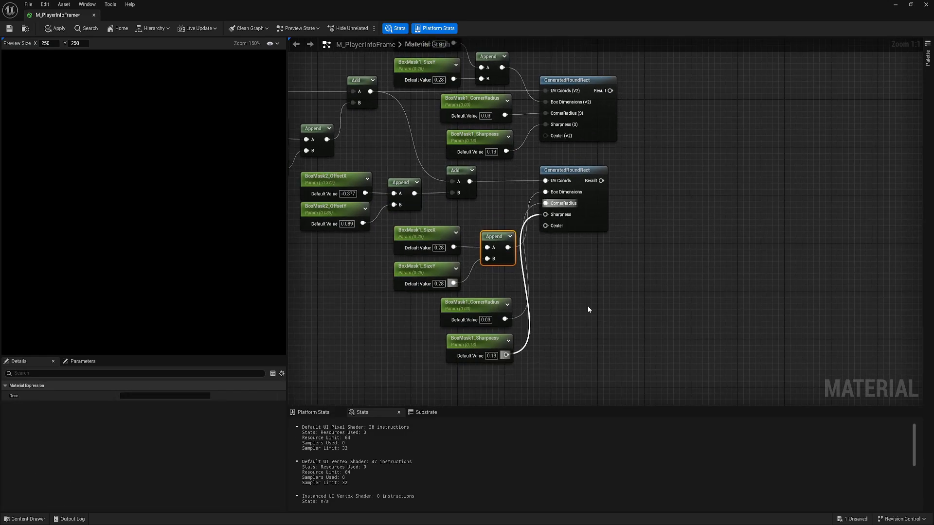
right_click_drag(587, 306, 578, 329)
left_click_drag(564, 194, 587, 194)
Rename the two copied size parameters as BoxMask2_SizeX and BoxMask2_SizeY.
left_click(409, 257)
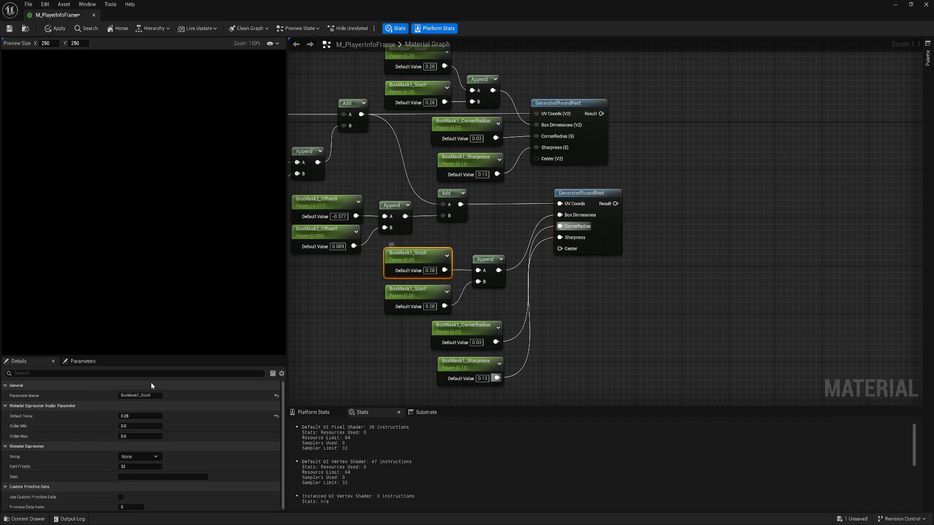
left_click(138, 395)
key("BackSpace")
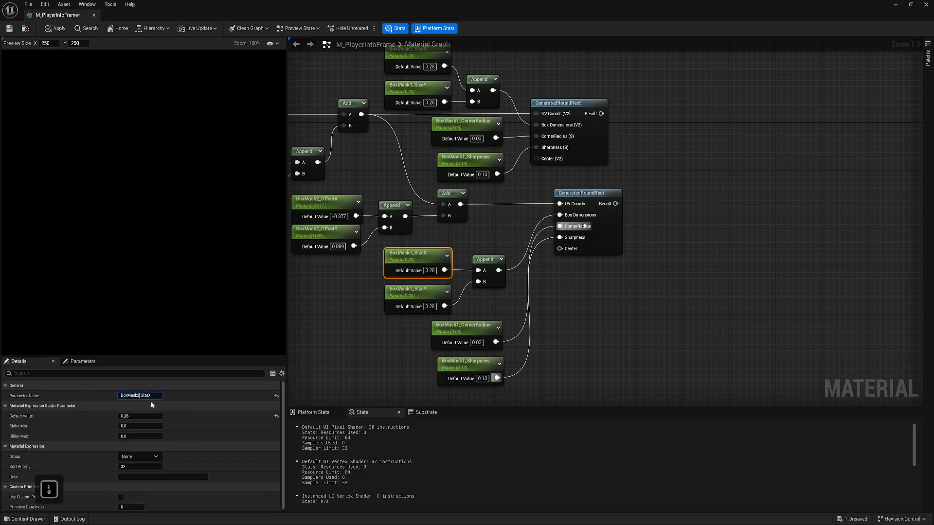
type("2")
left_click(409, 295)
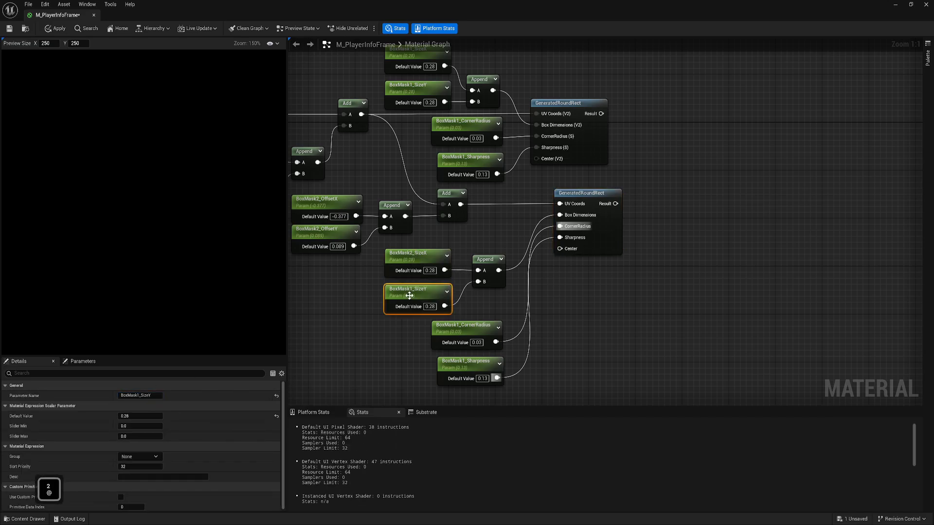
left_click(138, 395)
key("BackSpace")
type("2")
Rename the copied corner radius and sharpness parameters as BoxMask2_CornerRadius and BoxMask2_Sharpness.
left_click(462, 324)
left_click(138, 395)
key("Delete")
type("2")
left_click(462, 361)
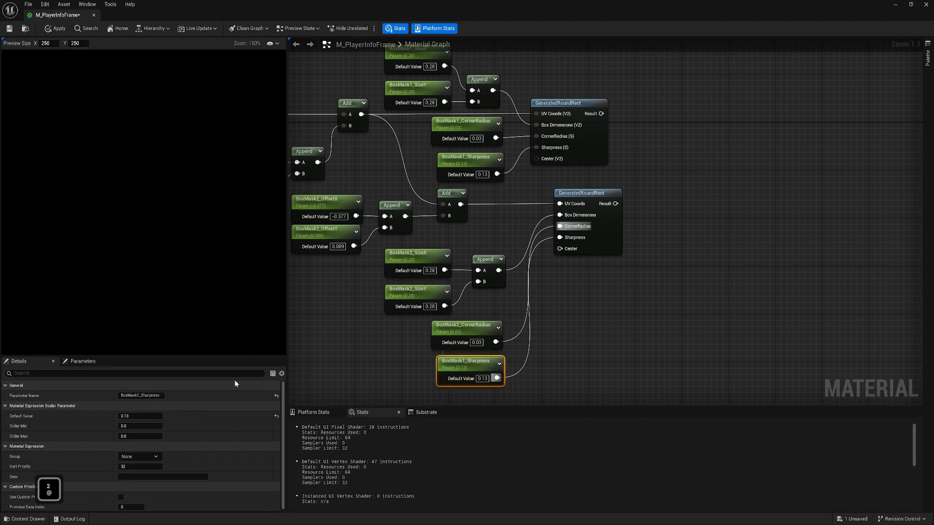
left_click(137, 395)
key("Delete")
type("2")
Arrange the BoxMask2 size, corner radius and sharpness parameters compactly around the lower Append, close to the lower GeneratedRoundRect.
left_click(414, 369)
left_click_drag(409, 391, 503, 312)
left_click(573, 296)
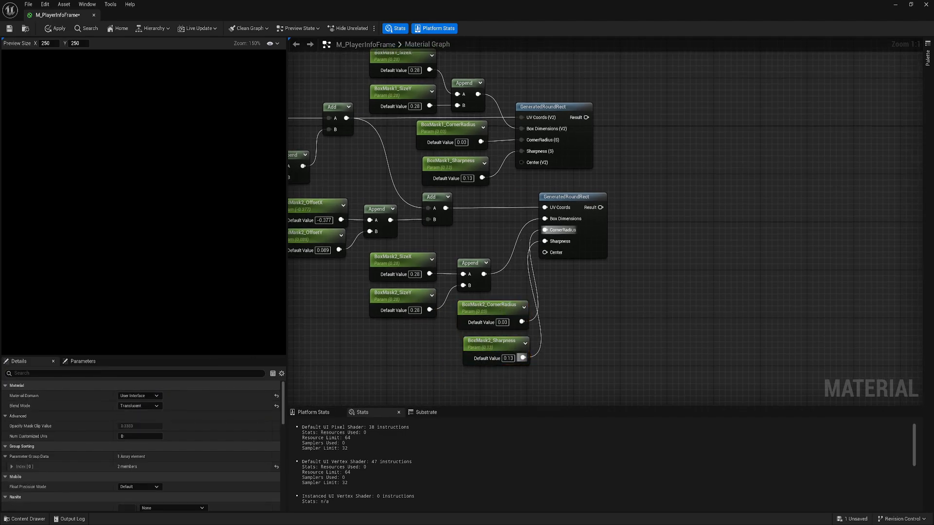
right_click_drag(584, 294, 536, 321)
left_click_drag(375, 272, 428, 323)
mouse_move(430, 317)
left_mouse_down()
mouse_move(425, 304)
mouse_move(435, 327)
left_mouse_up()
left_click(457, 316)
left_click_drag(445, 371, 450, 365)
left_click(579, 327)
right_click_drag(581, 325, 604, 332)
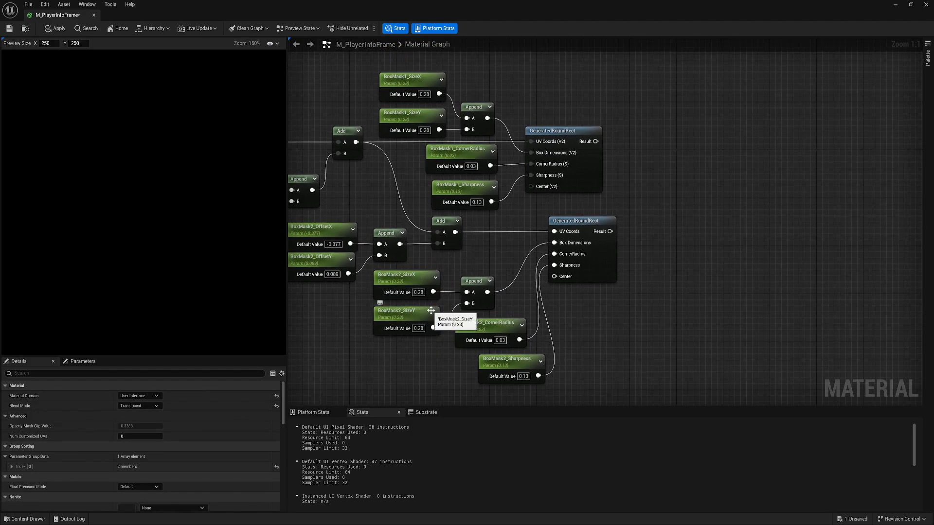
Set the default value of BoxMask2_SizeX to 0.757 and of BoxMask2_SizeY to 0.102.
right_click_drag(431, 311, 463, 308)
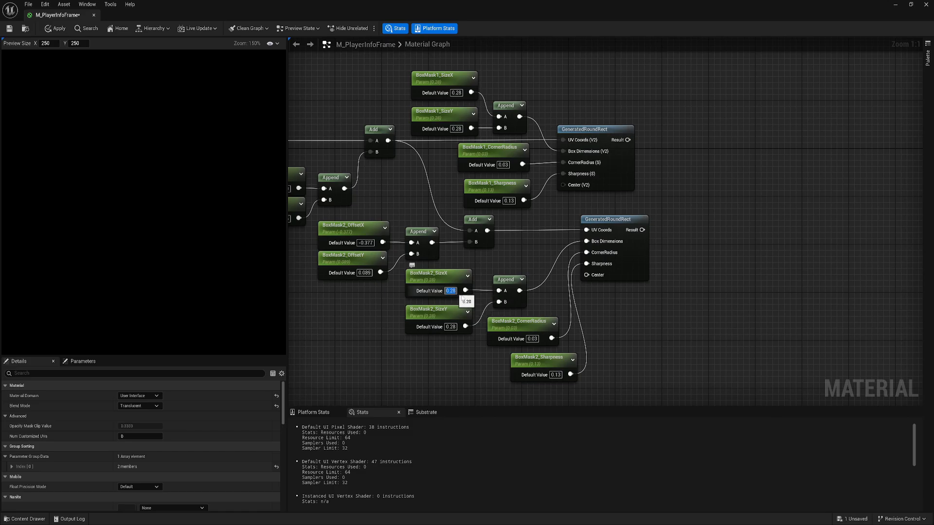
key("Delete")
type(".75")
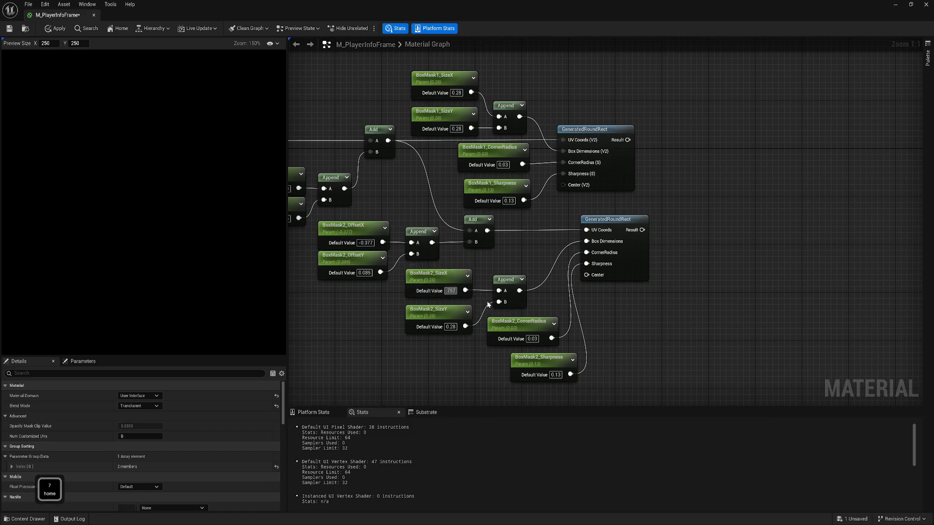
type("7")
key("Return")
type(".102")
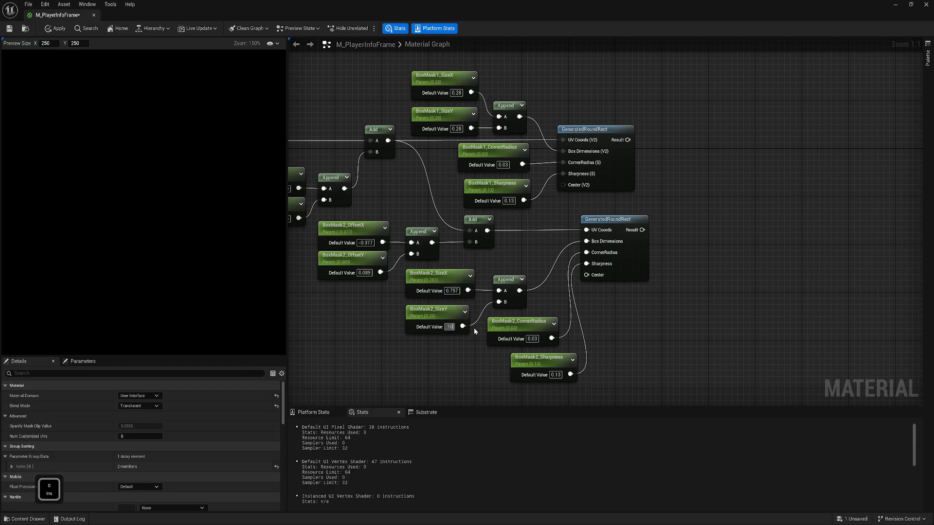
key("Return")
Add a Max node, connect the upper and lower GeneratedRoundRect results to A and B, and align it with the upper rectangle.
right_click_drag(484, 353, 442, 329)
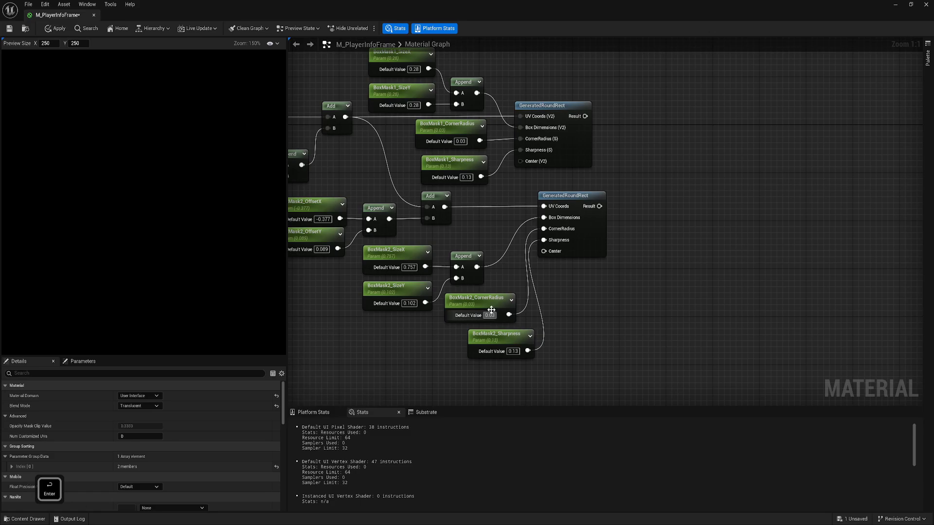
left_click(487, 305)
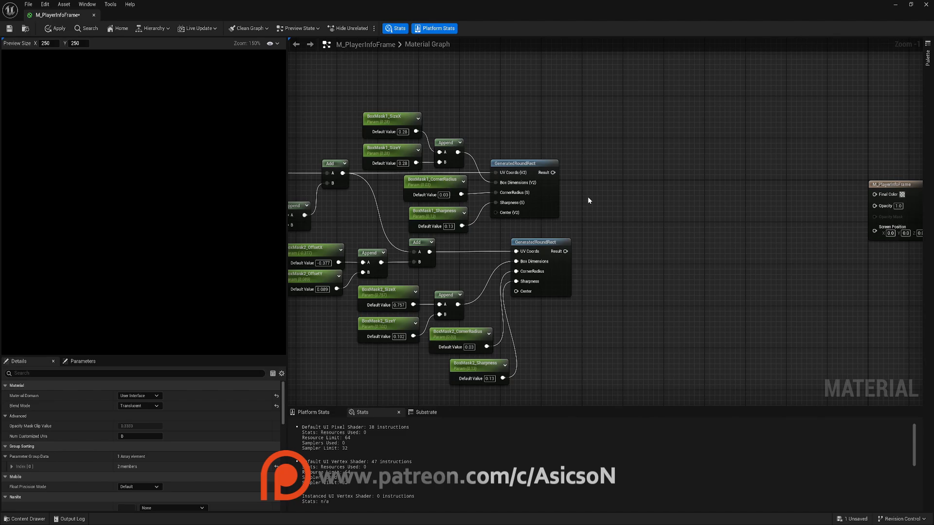
right_click(588, 196)
type("m")
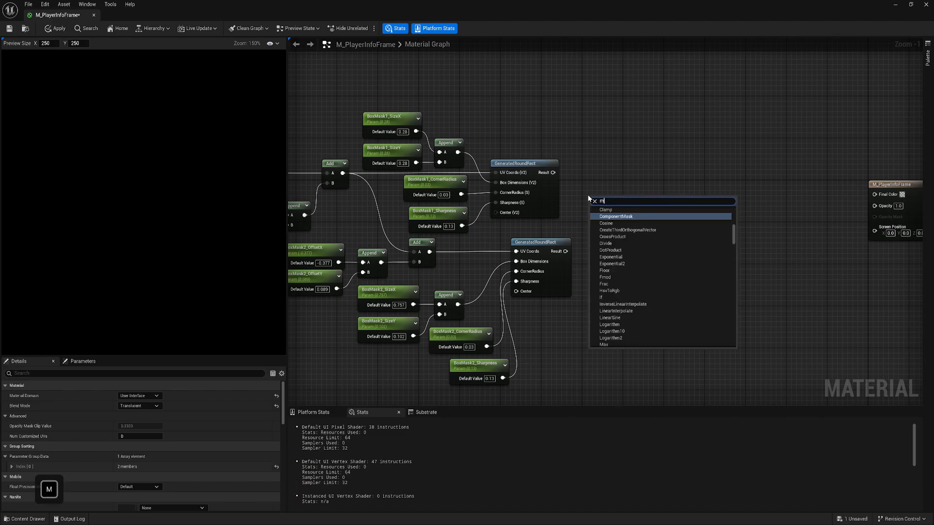
type("ax")
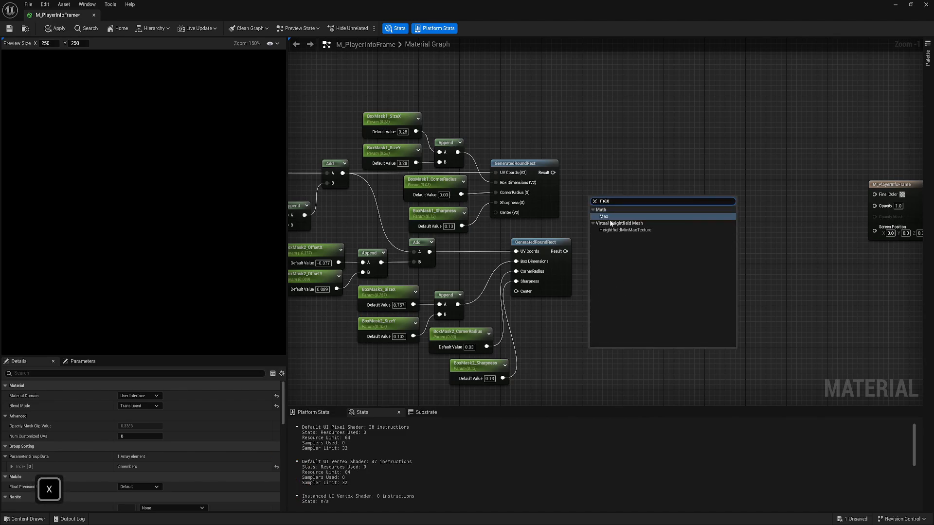
left_click(610, 218)
left_click_drag(553, 173, 594, 209)
left_click_drag(565, 251, 593, 220)
left_click_drag(603, 202, 612, 166)
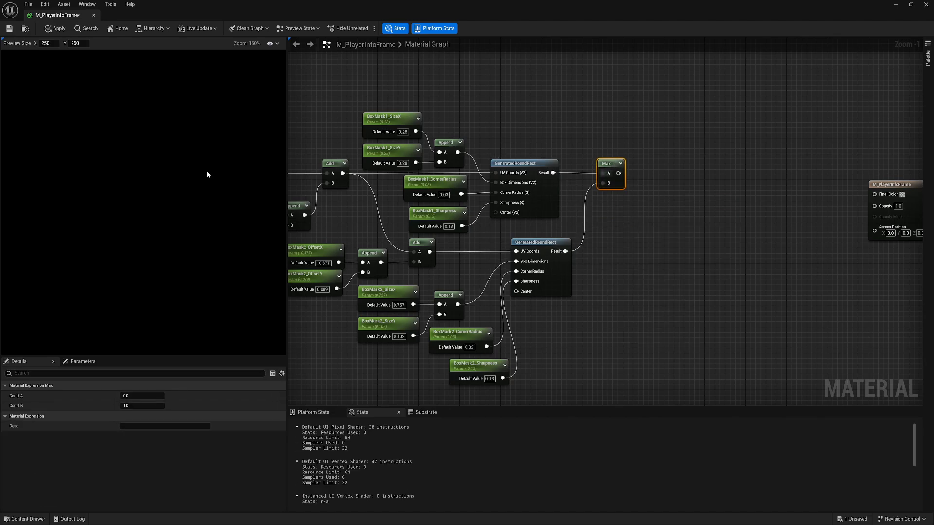
Preview the Max node's output and examine the combined shape of the two rectangles.
right_click(613, 163)
left_click(644, 188)
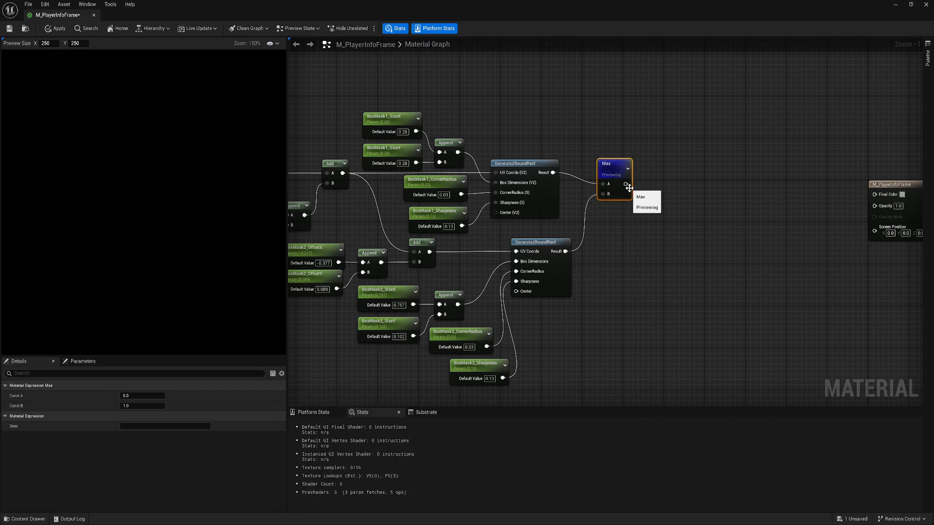
scroll(103, 181, "up", 4)
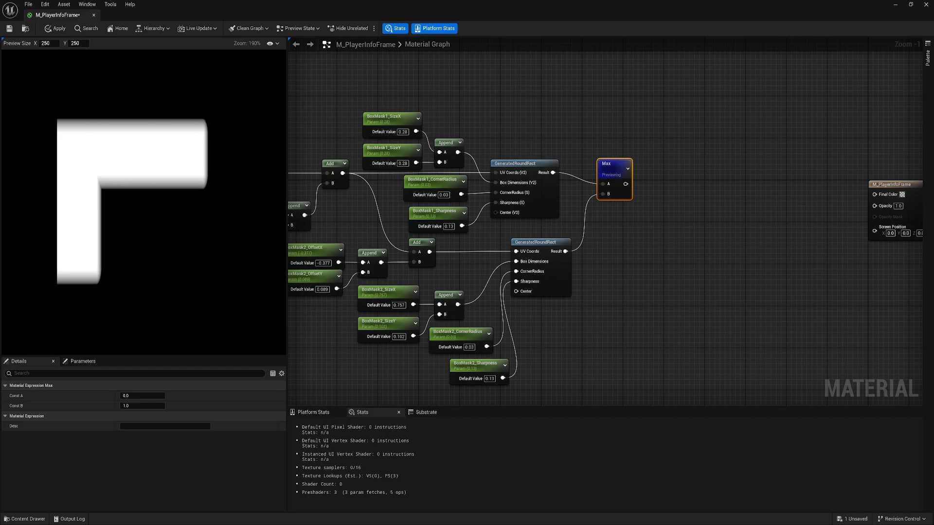
right_click_drag(448, 300, 497, 286)
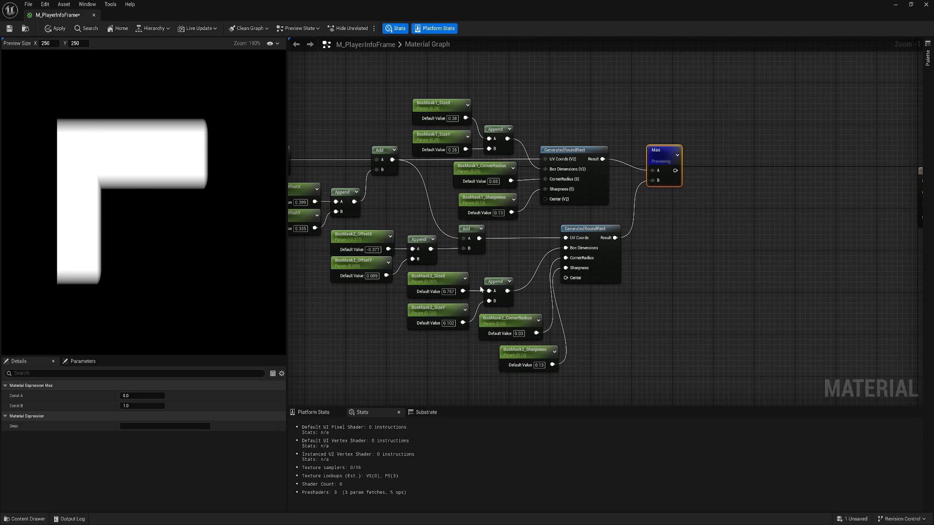
right_click_drag(466, 278, 504, 280)
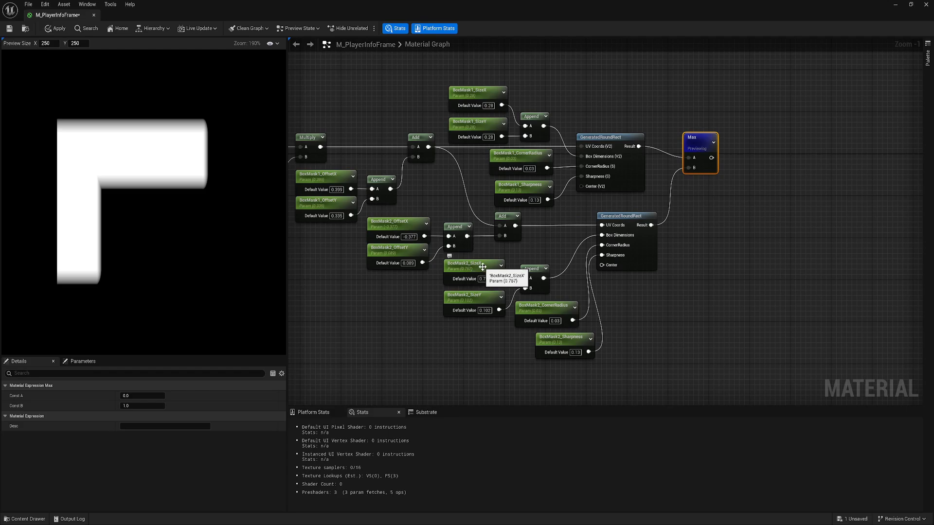
right_click_drag(396, 303, 453, 309)
Try default values of -0.617 and -0.297 for BoxMask2_OffsetX to shift the second rectangle in the preview.
left_click(450, 239)
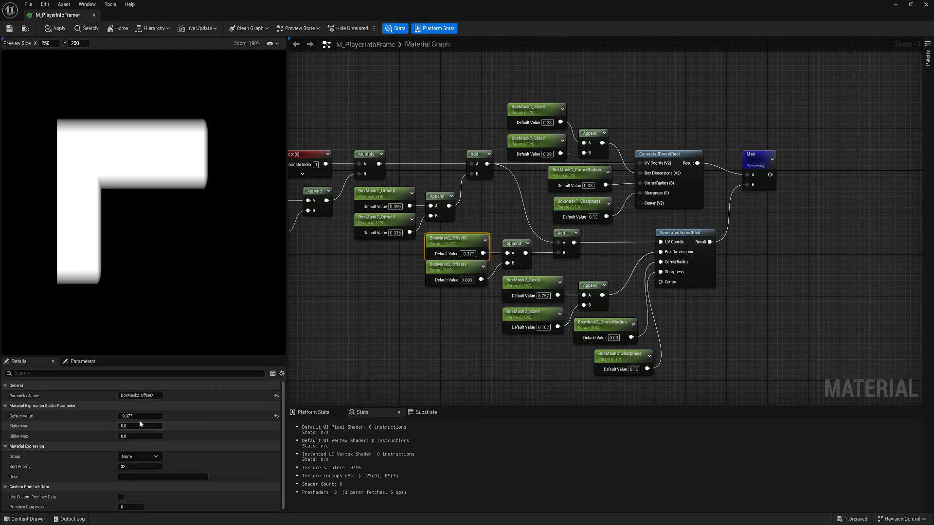
left_click_drag(135, 415, 151, 416)
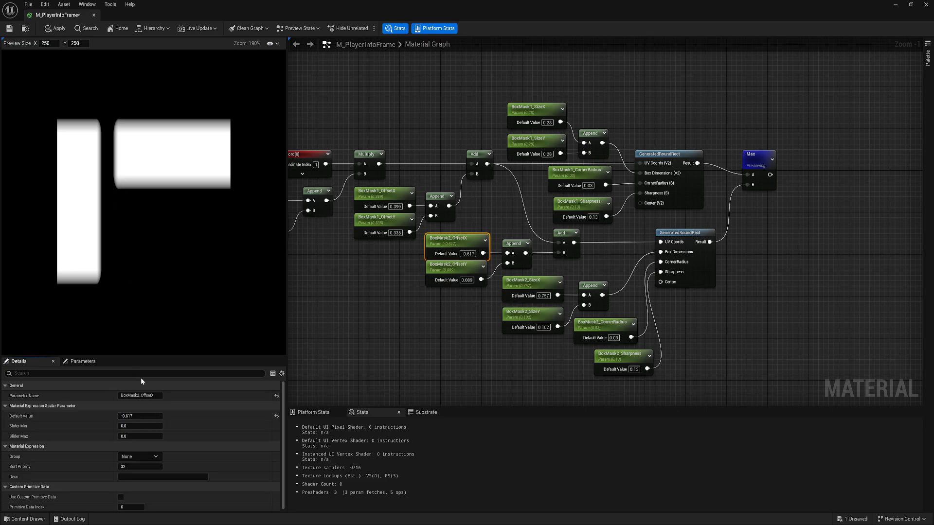
left_click(140, 415)
type("-0.297")
key("Return")
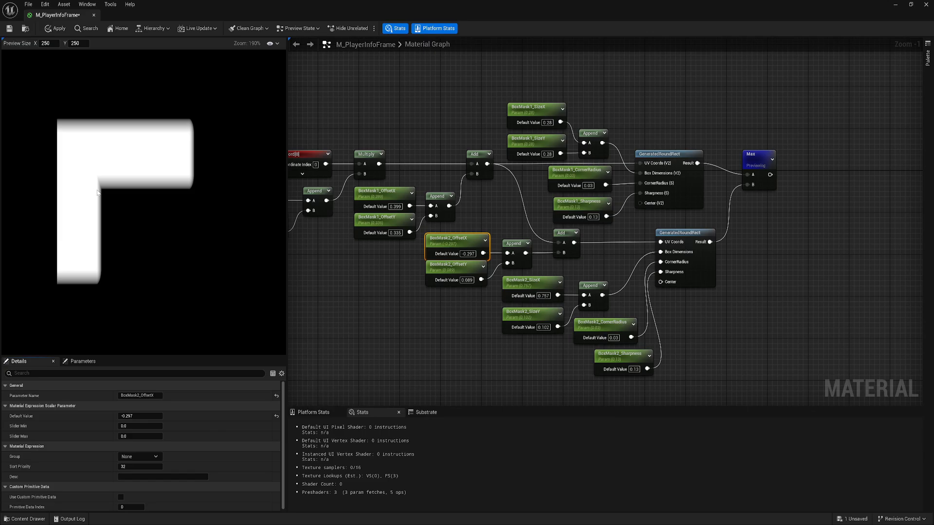
Set the default value of BoxMask2_OffsetX back to -0.377.
left_click(467, 254)
type("-0.3")
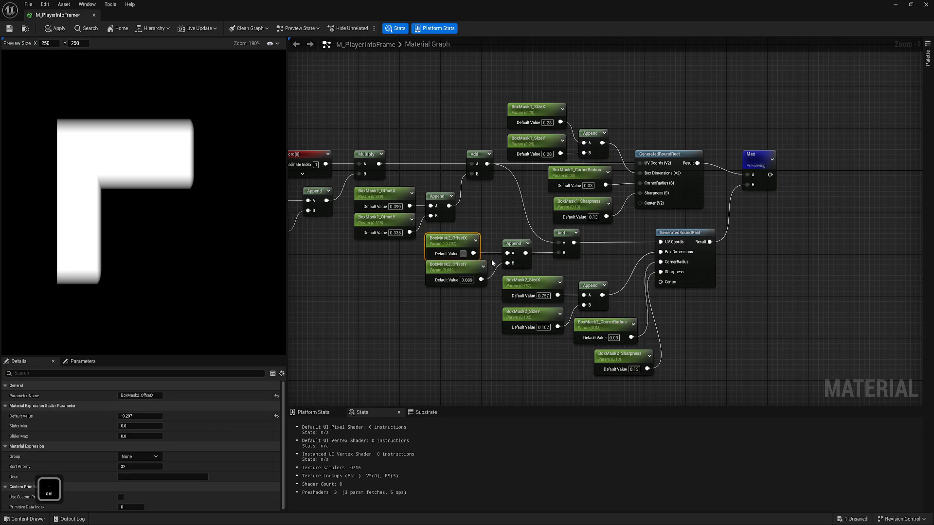
type("77")
key("Return")
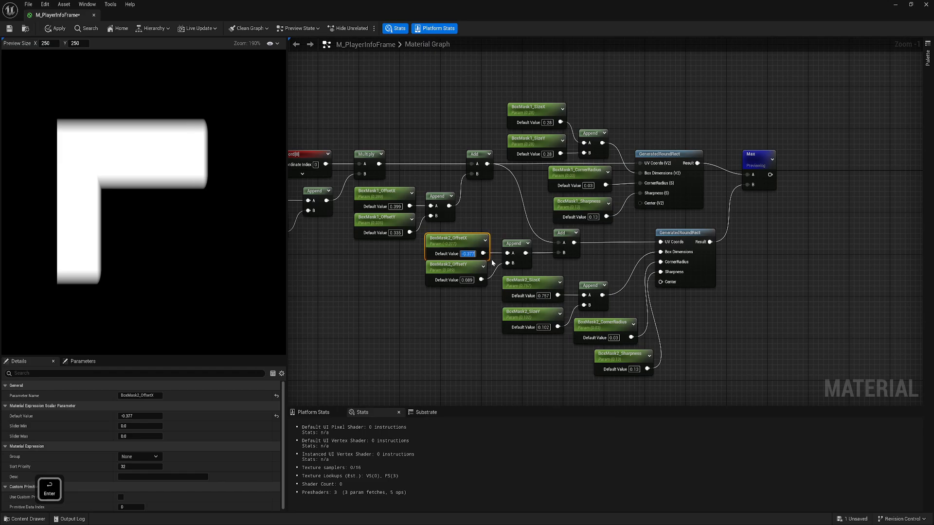
Stop previewing the Max node and bring the empty area before the material output node into view.
left_click(487, 310)
right_click_drag(488, 310, 289, 309)
right_click(562, 154)
left_click(580, 179)
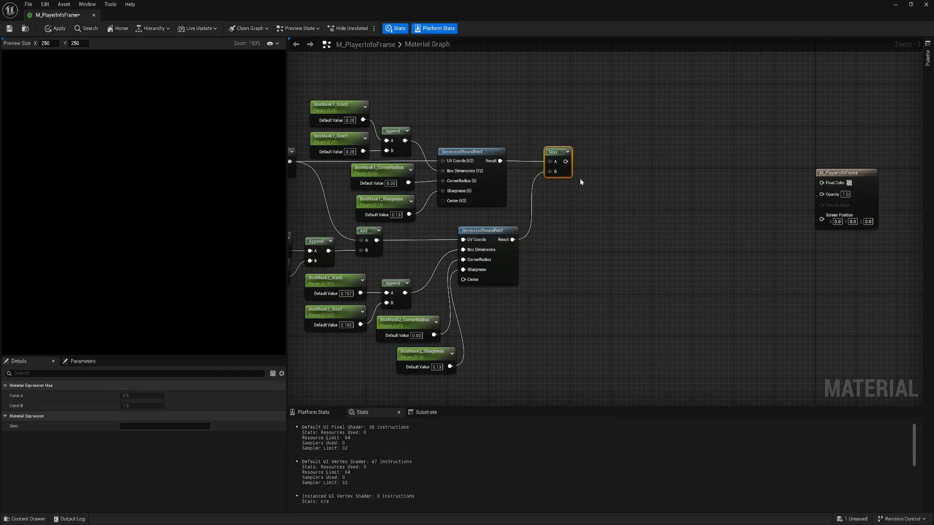
right_click_drag(579, 179, 646, 167)
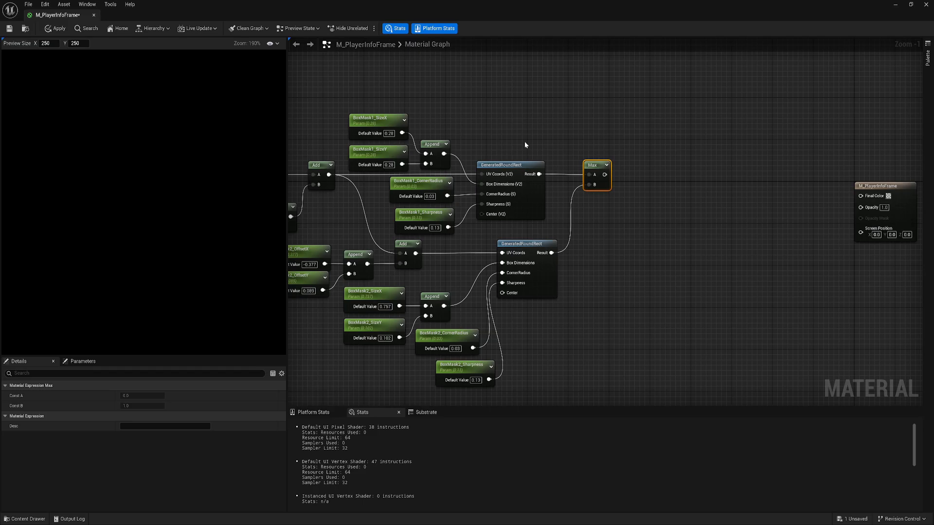
right_click_drag(625, 153, 521, 157)
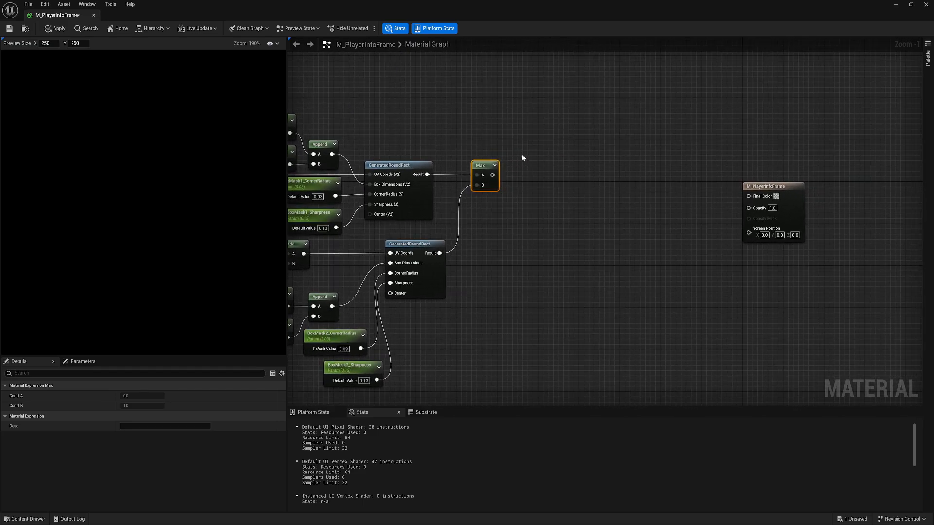
Add a Sine node beside the Max node and set its period to 2.
right_click(532, 168)
type("sin")
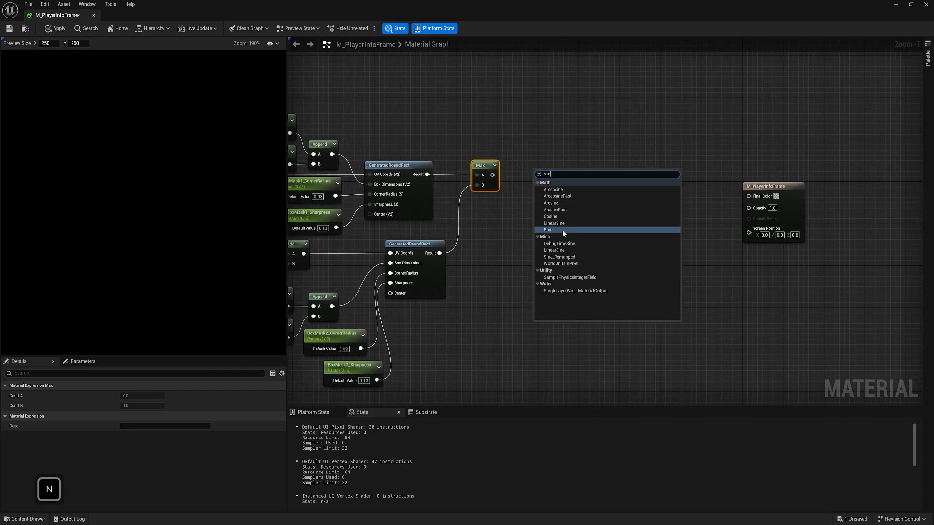
left_click(562, 230)
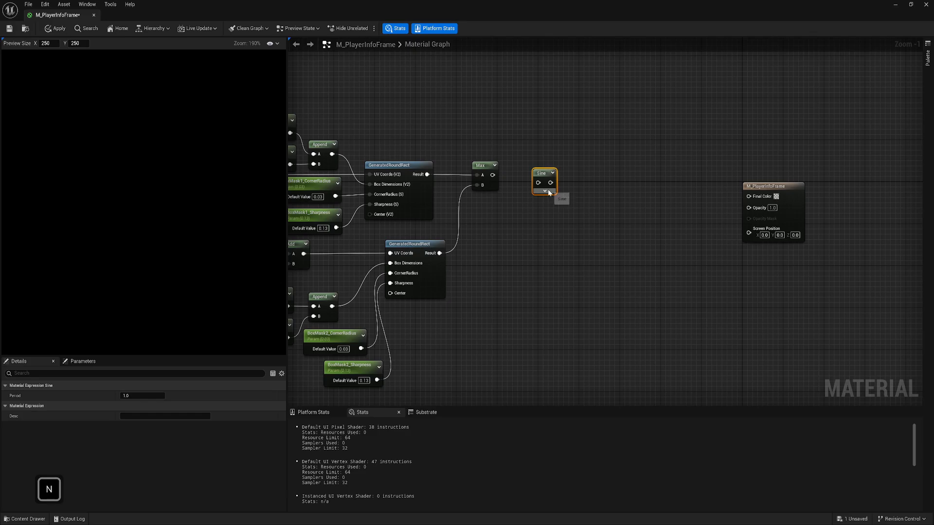
left_click(545, 191)
left_click(560, 193)
type("2")
key("Return")
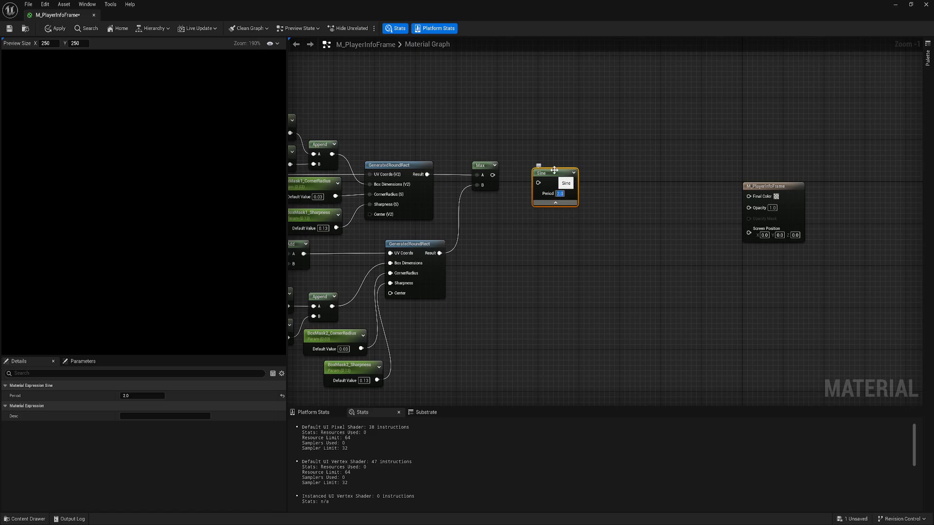
Connect the Max node's output to the Sine node and place the collapsed Sine node just above and beyond Max.
left_click_drag(552, 171, 538, 158)
left_click(541, 190)
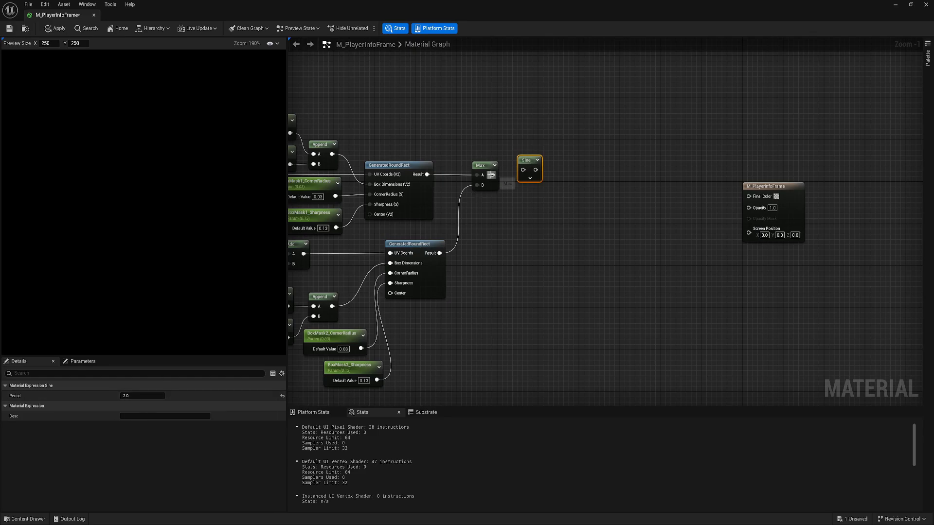
left_click_drag(492, 175, 533, 147)
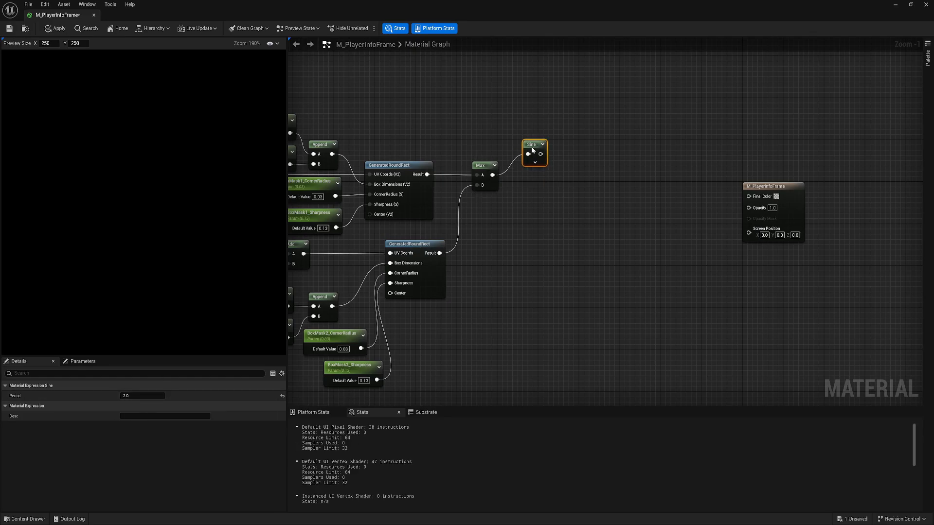
Add the Math SmoothStep node after the Sine node and connect Sine's output to its Value input.
right_click(580, 159)
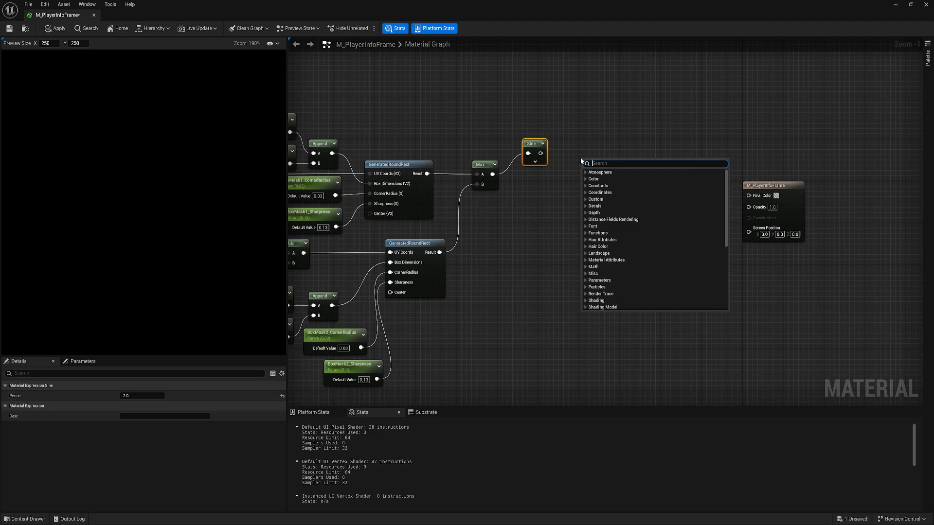
type("smoo")
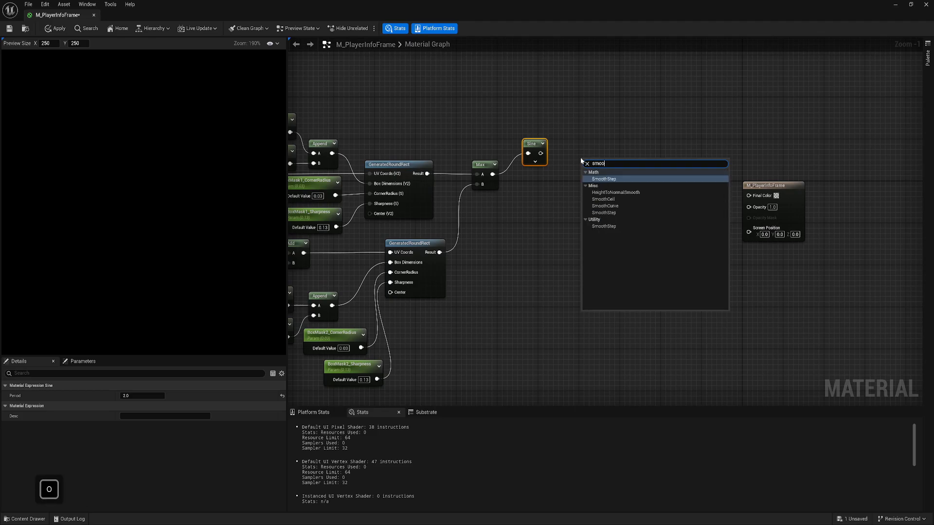
left_click(604, 179)
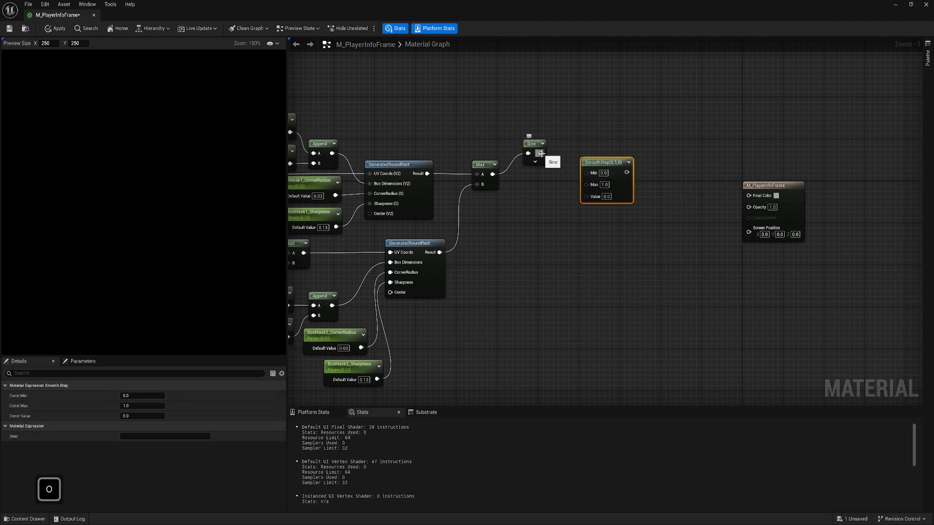
left_click_drag(540, 153, 576, 124)
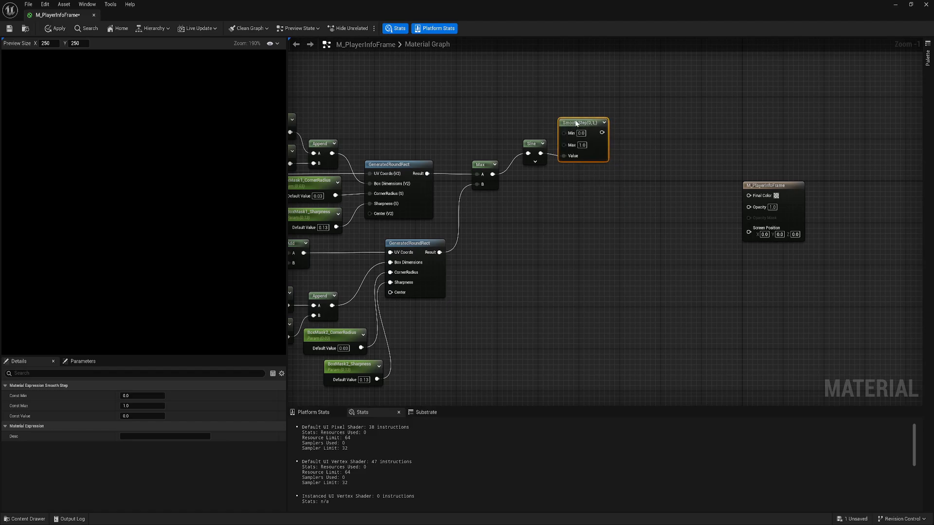
right_click_drag(574, 173, 616, 181)
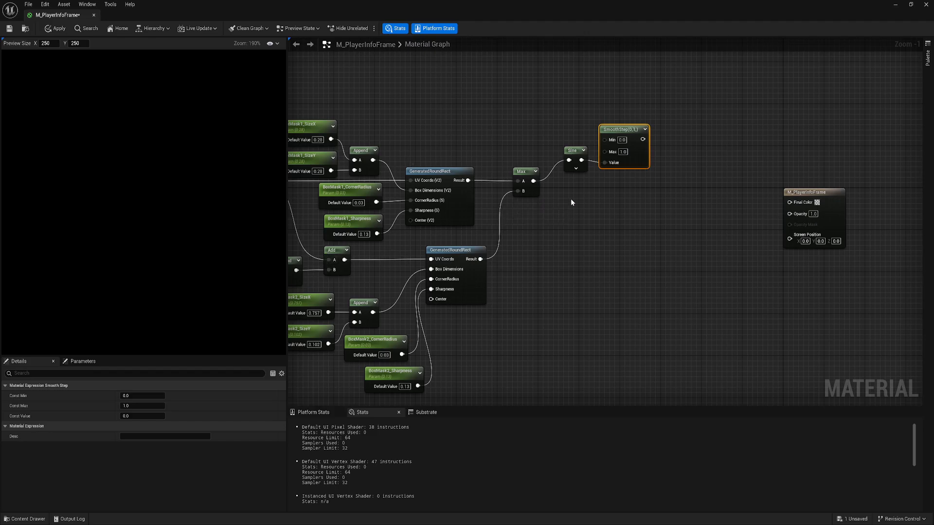
right_click_drag(637, 209, 610, 217)
mouse_move(607, 165)
left_mouse_down()
mouse_move(617, 160)
mouse_move(609, 166)
left_mouse_up()
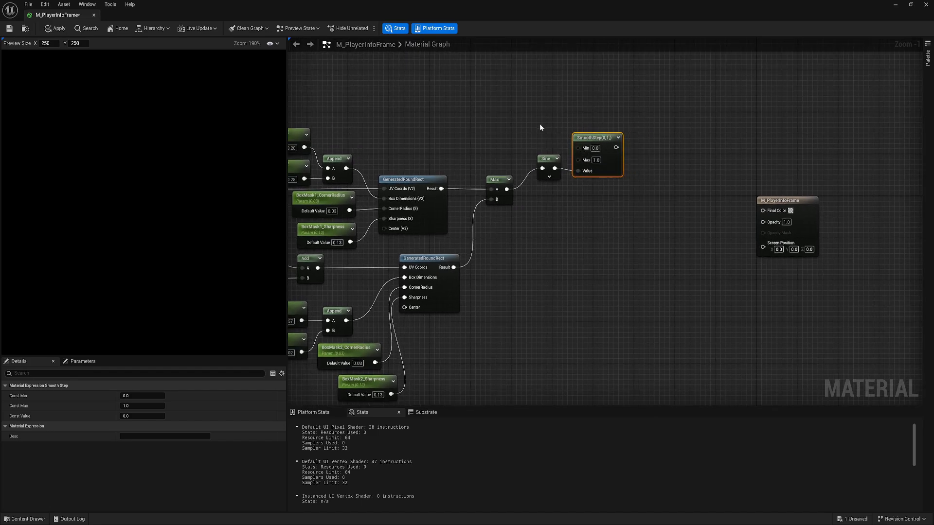
left_click(465, 101)
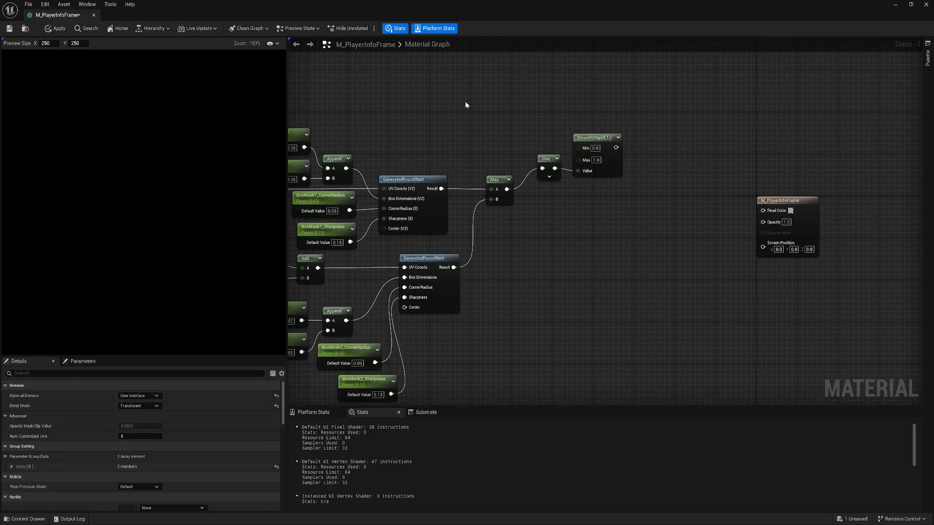
left_click(475, 141)
left_click(502, 135)
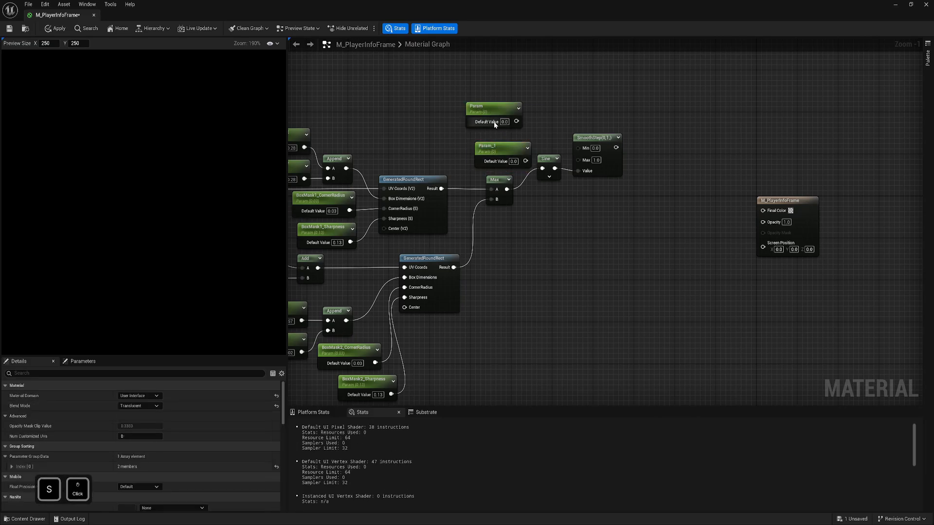
left_click_drag(496, 143, 486, 135)
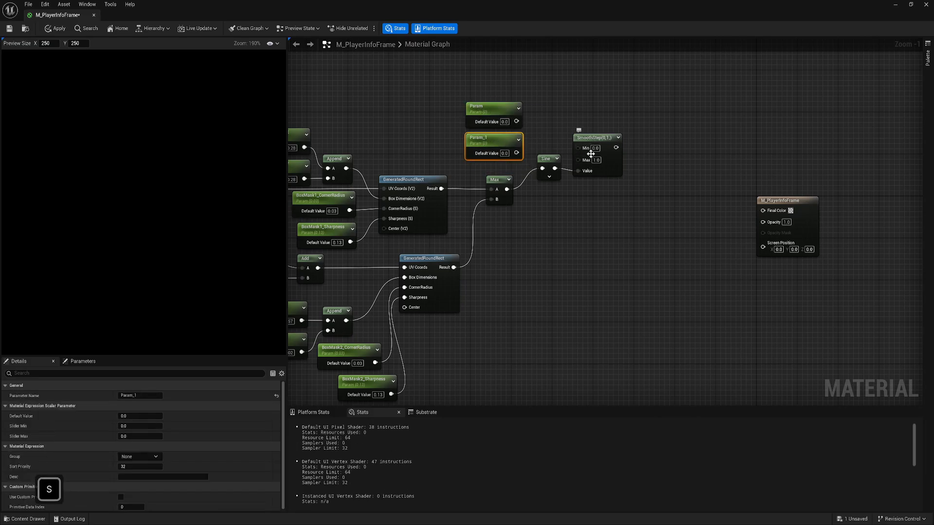
left_click_drag(443, 105, 507, 152)
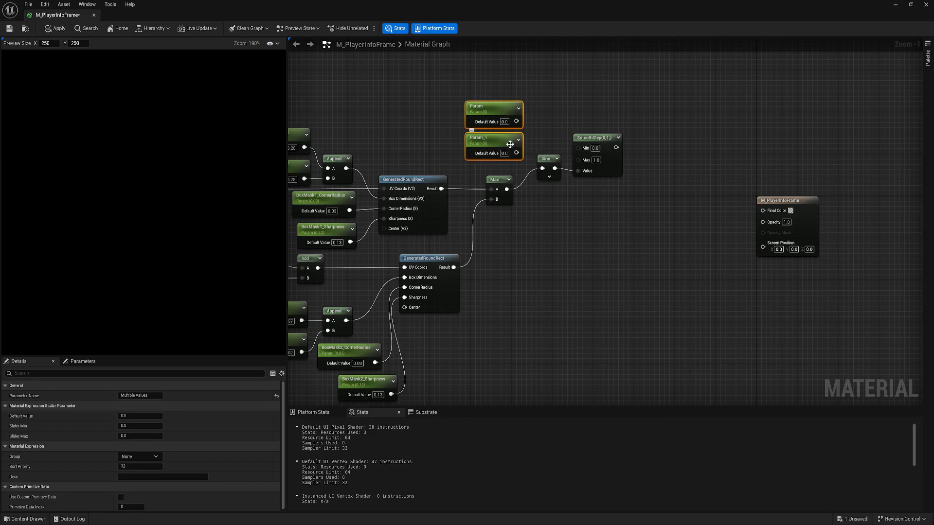
key("Delete")
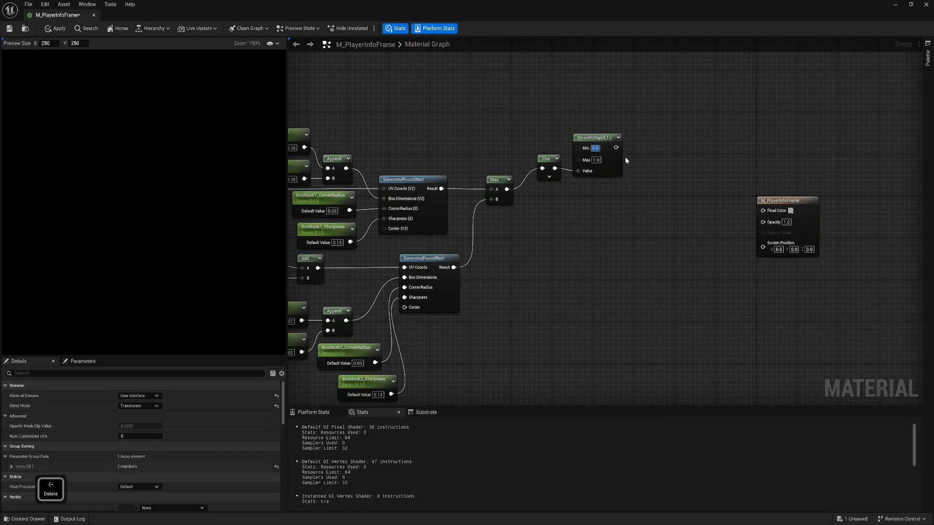
Set the SmoothStep node's Min to 0.96 and Max to 0.76.
type("0.96")
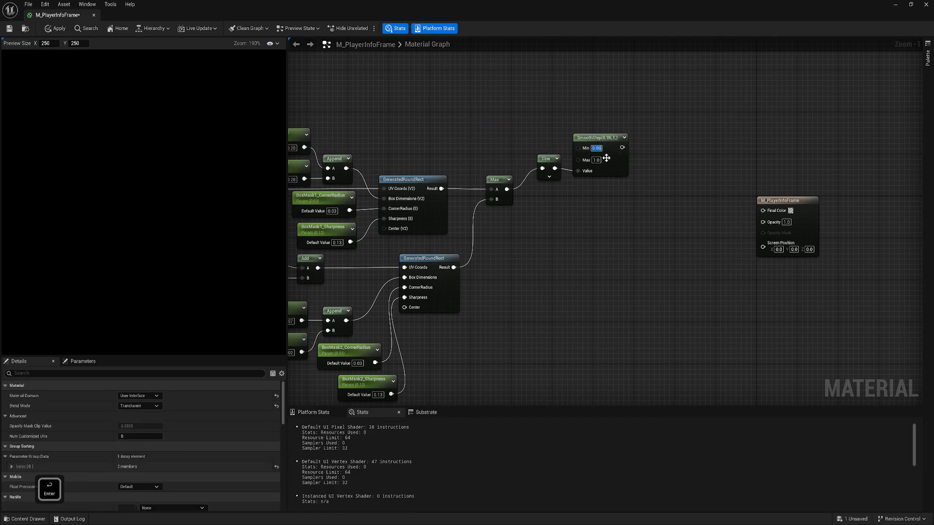
key("Return")
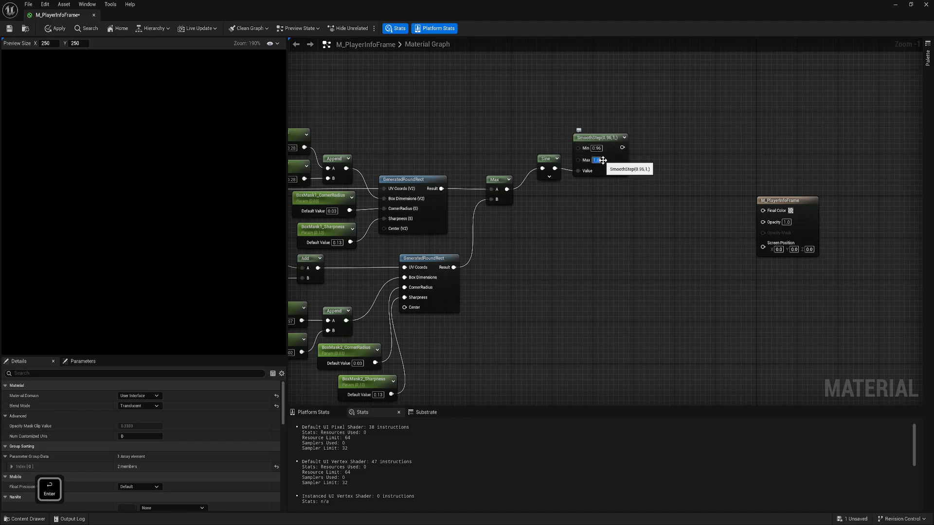
type("0.76")
key("Return")
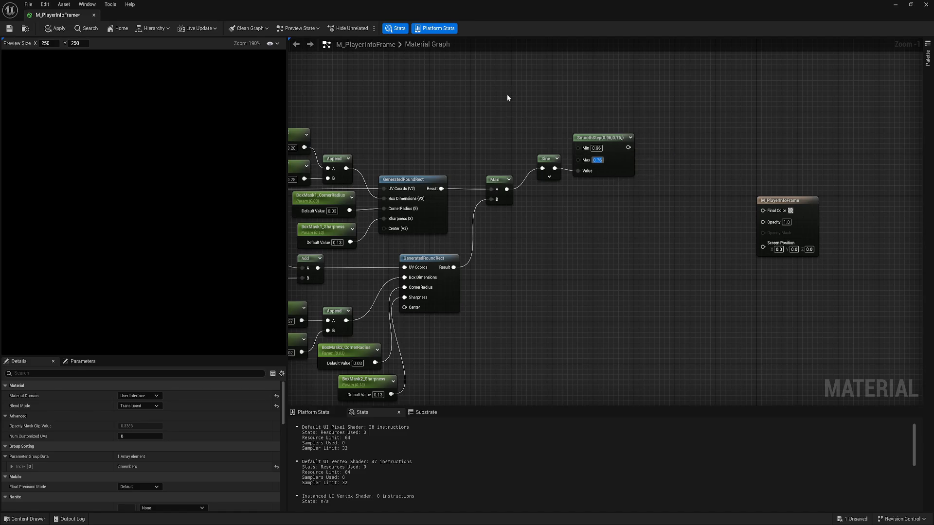
Move Sine and SmoothStep further along and insert a Multiply node between Max and Sine, fed by Max through input A.
left_click_drag(539, 194, 638, 156)
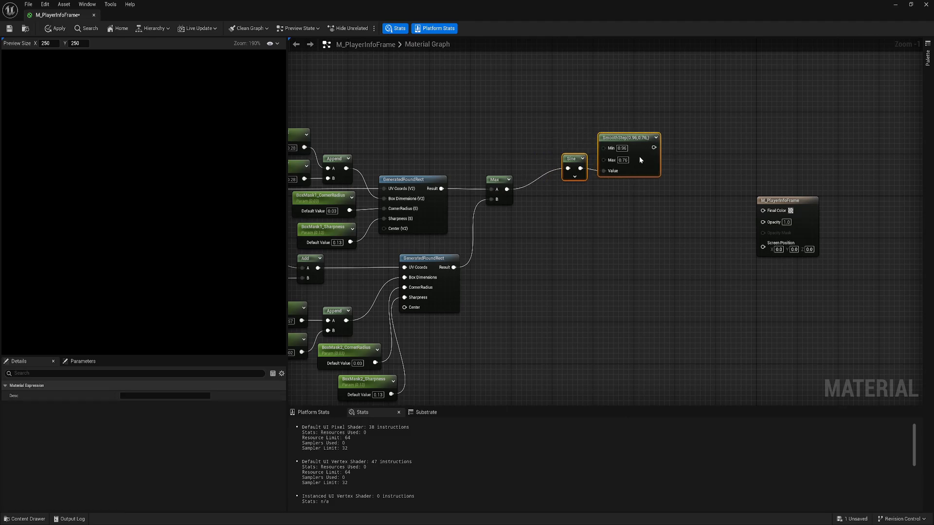
left_click(547, 195)
left_click_drag(508, 189, 568, 168)
left_click_drag(555, 200, 535, 180)
left_click_drag(586, 117, 628, 128)
Set the B value of the Multiply node between Max and Sine to 4.63.
left_click(546, 195)
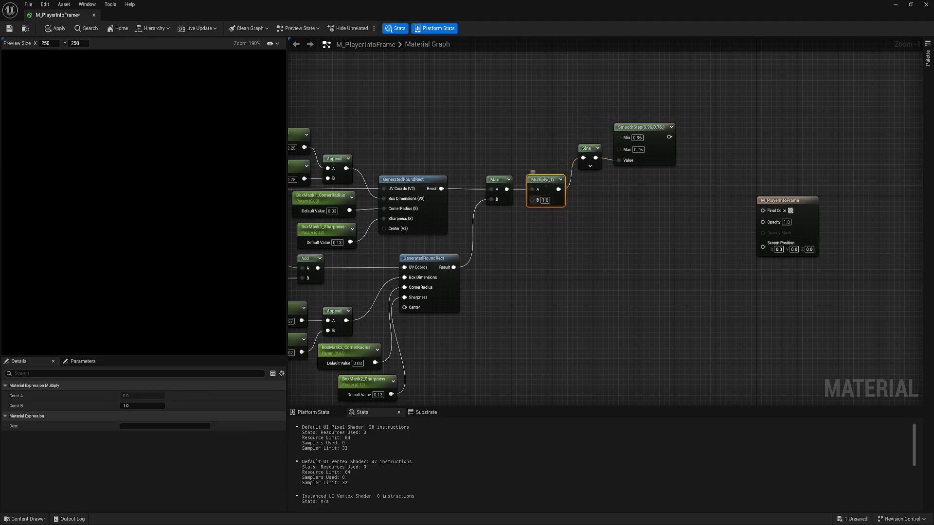
left_click(545, 200)
left_click(590, 229)
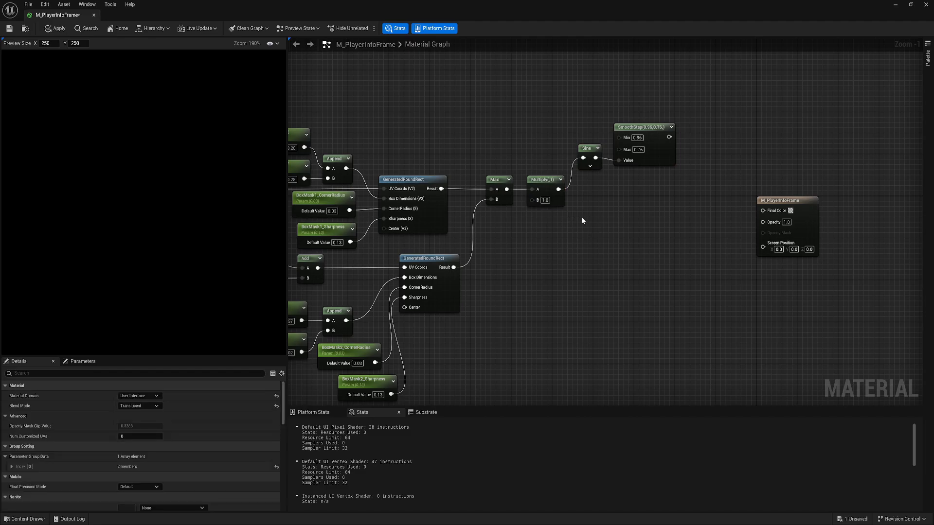
type("4.63")
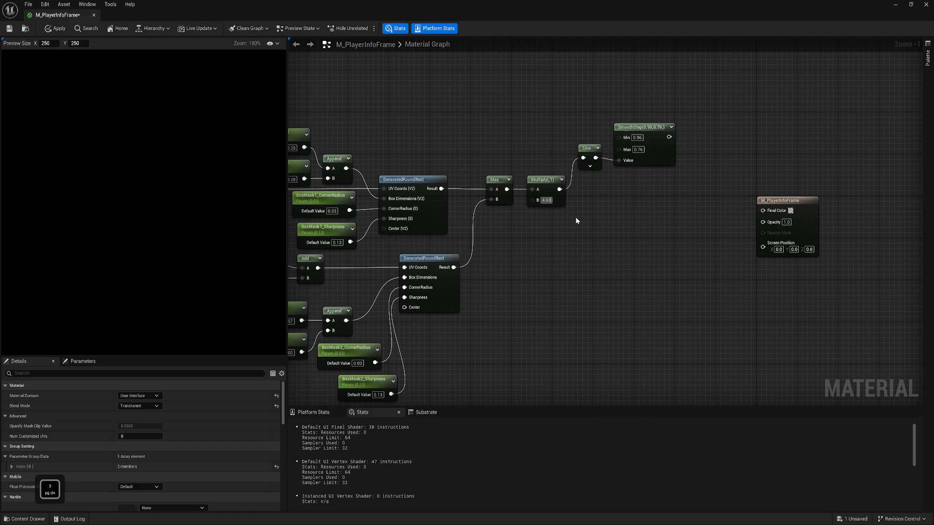
key("Return")
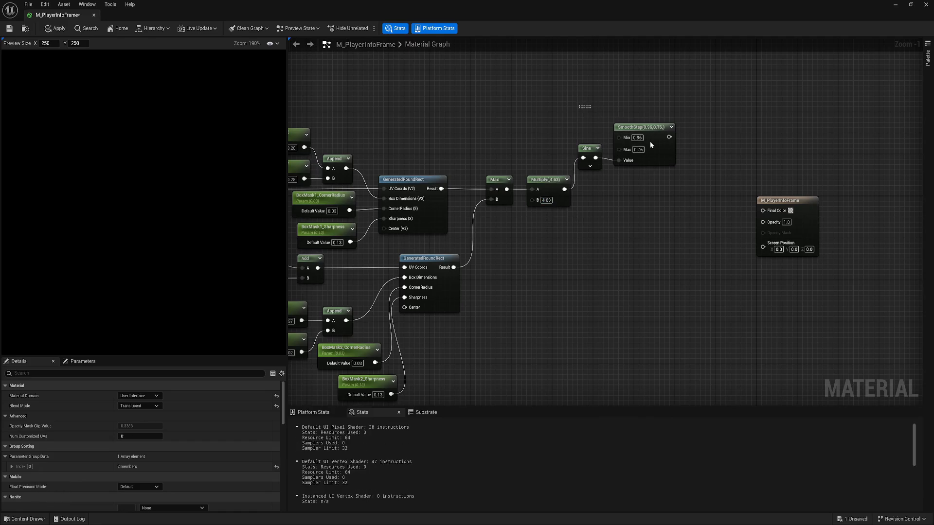
Preview the SmoothStep node's output and examine the frame outlines up close.
left_click_drag(579, 105, 673, 160)
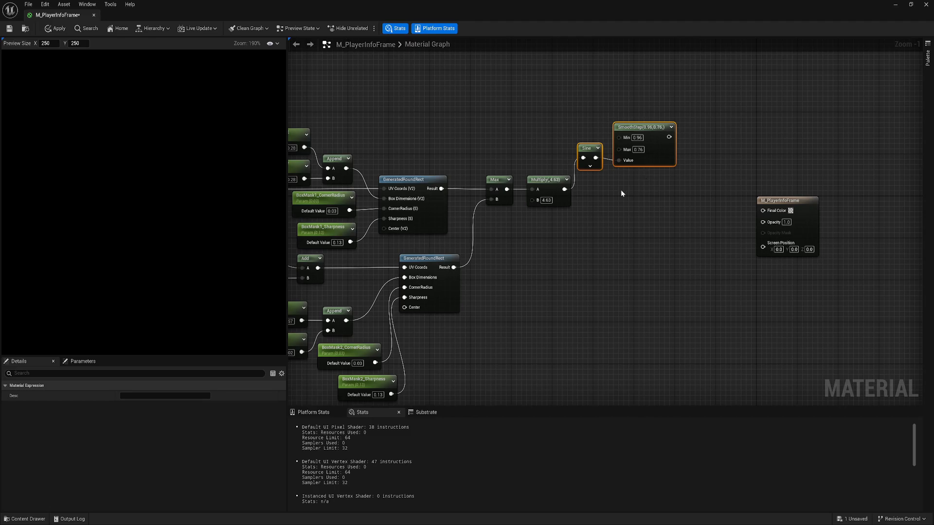
left_click(551, 206)
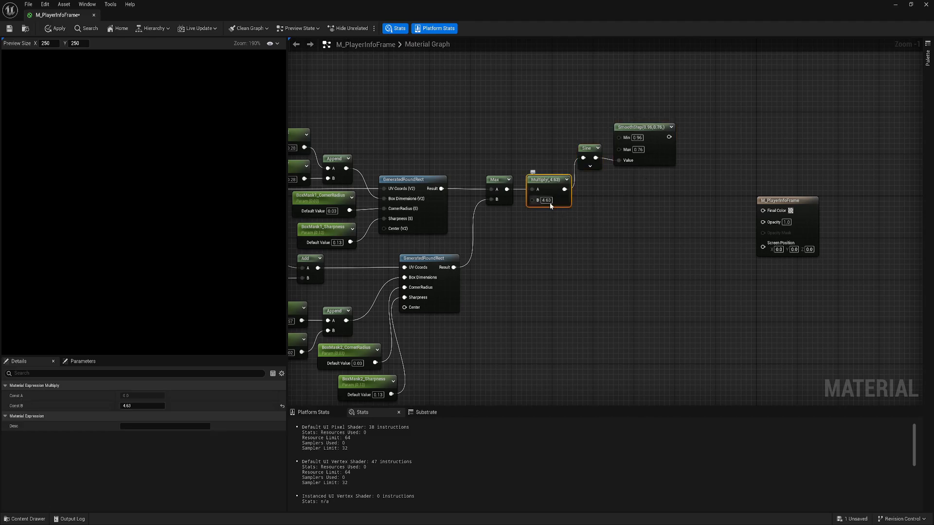
right_click_drag(592, 211, 539, 207)
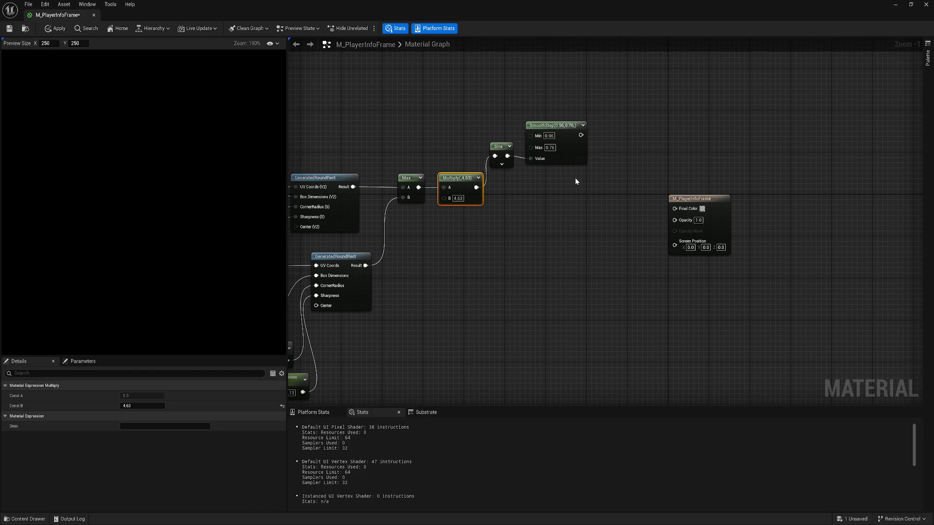
left_click(563, 148)
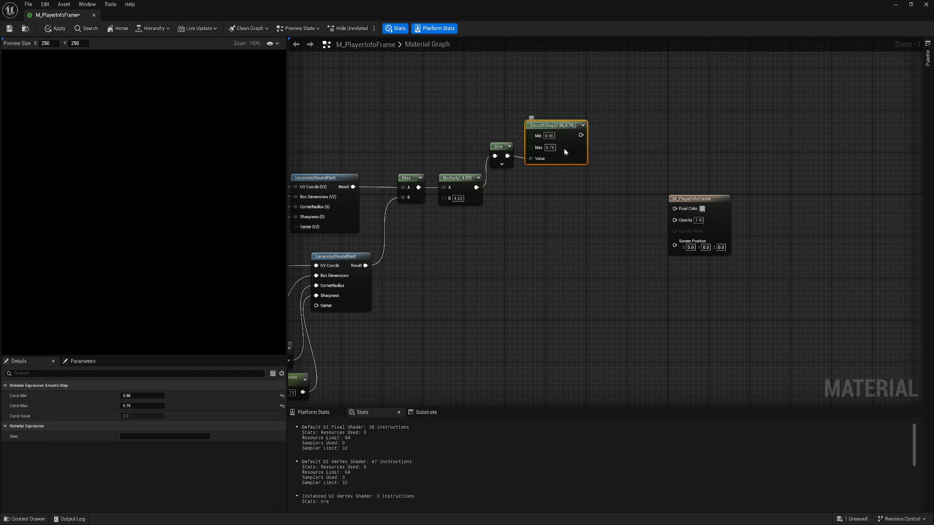
right_click(564, 149)
left_click(591, 173)
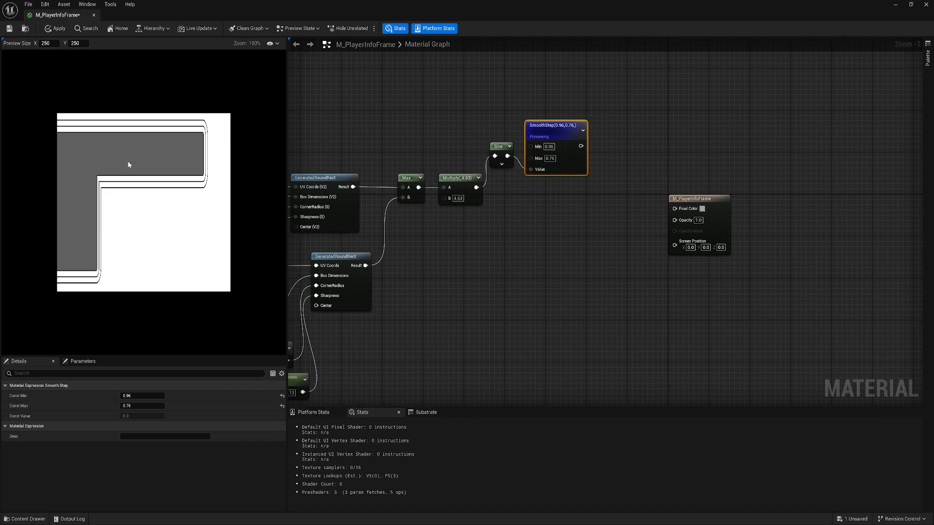
scroll(127, 162, "up", 5)
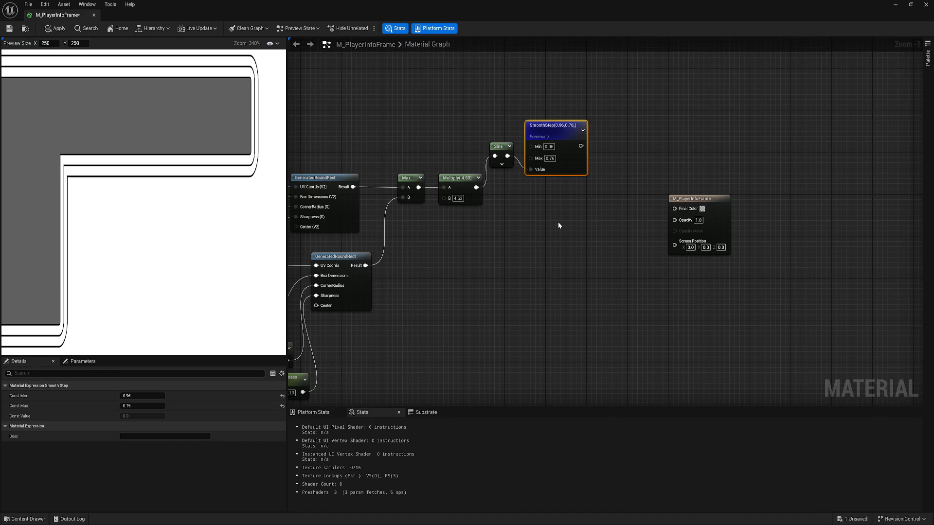
Preview the output of the Multiply node that follows Max to compare the solid shape.
mouse_move(558, 209)
right_mouse_down()
mouse_move(509, 215)
mouse_move(546, 214)
right_mouse_up()
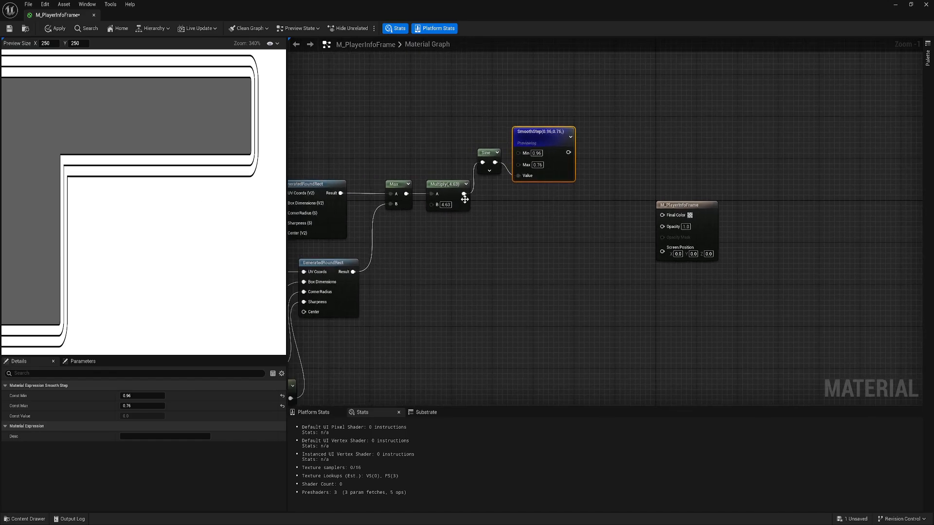
right_click(437, 186)
left_click(467, 210)
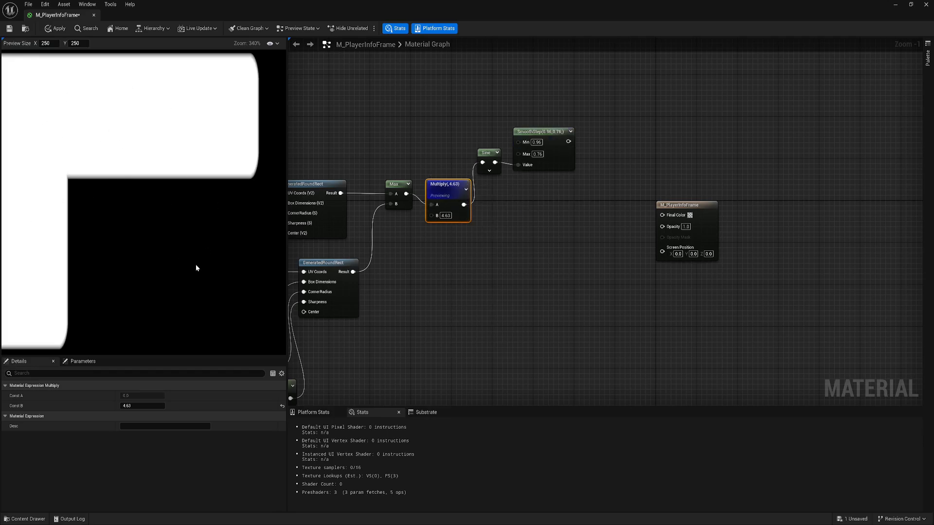
Add a second Multiply node combining SmoothStep in A with the first Multiply's output in B, and preview the result.
left_click(603, 200)
left_click_drag(608, 200, 588, 194)
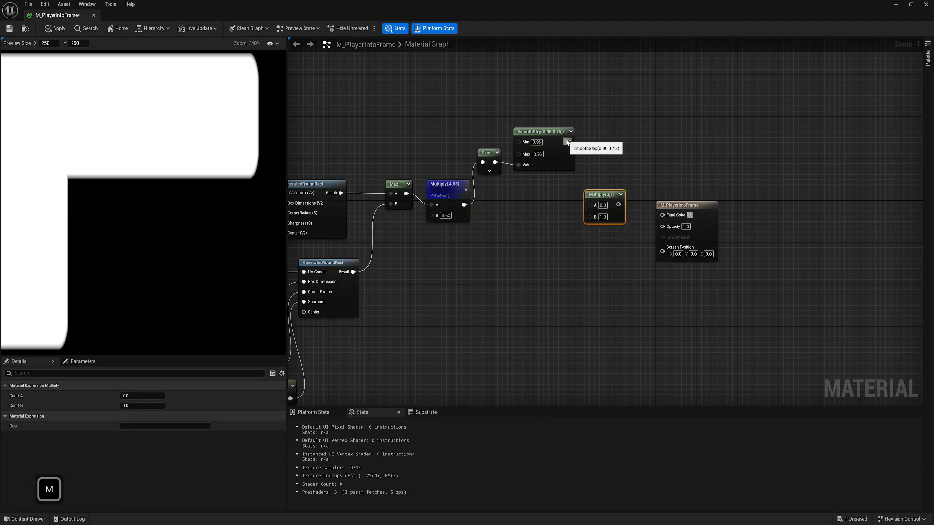
left_click_drag(568, 141, 589, 204)
left_click_drag(462, 204, 600, 188)
right_click(601, 199)
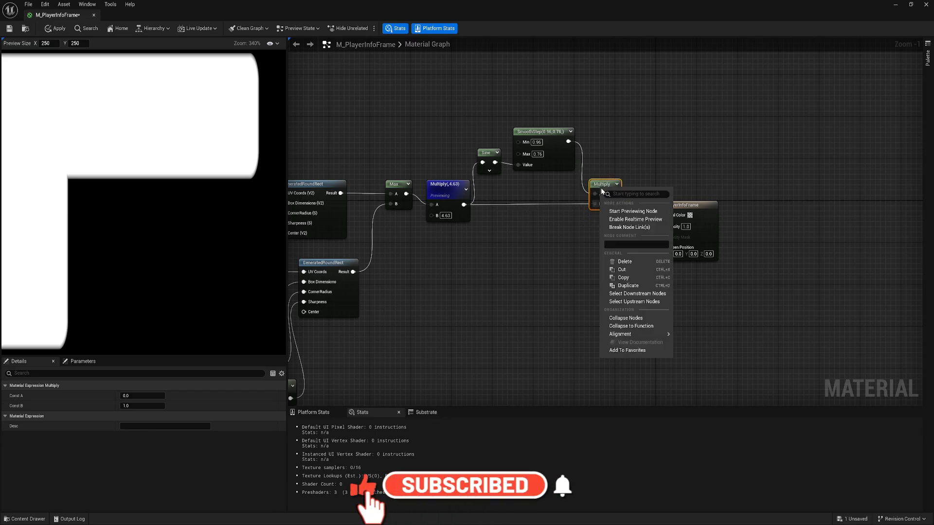
left_click(626, 217)
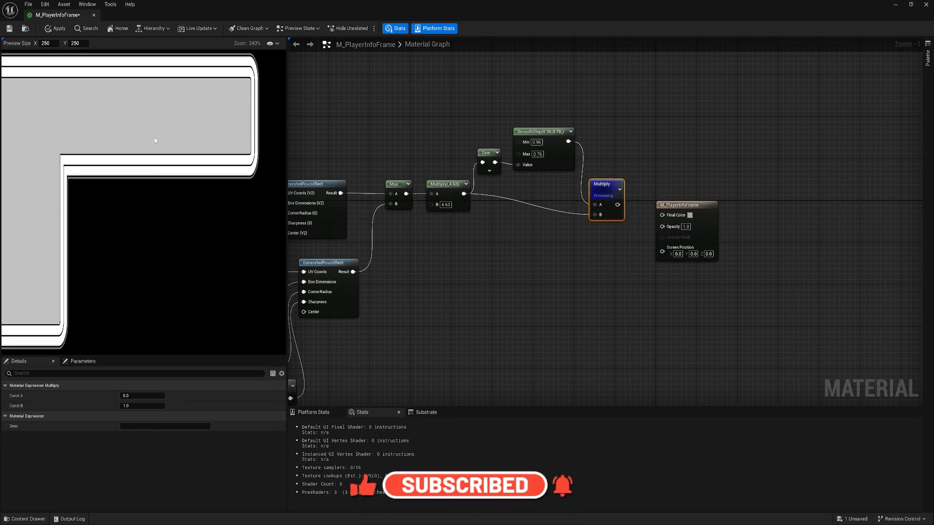
Stop previewing the Multiply node after SmoothStep, tidy its placement, and move the material result node farther away to make room.
scroll(161, 177, "down", 2)
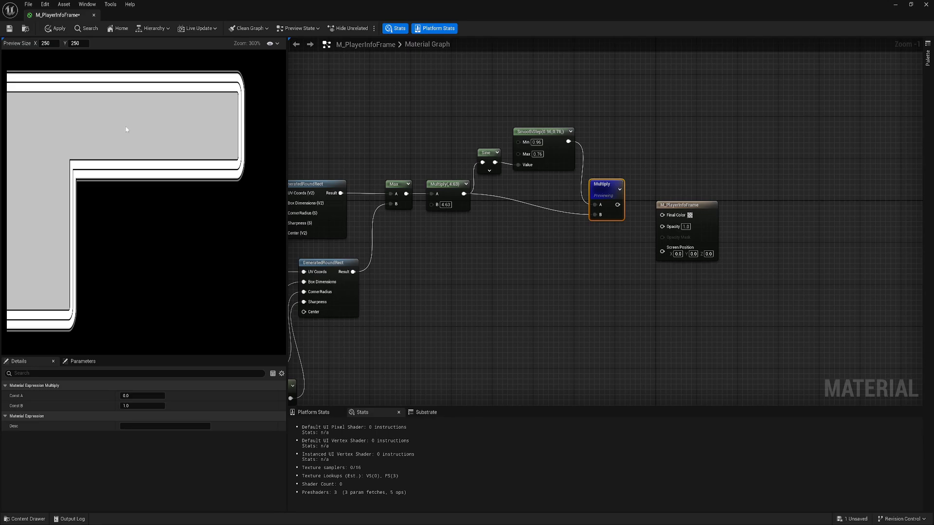
right_click(602, 185)
left_click(632, 209)
right_click_drag(641, 156, 616, 168)
left_click_drag(584, 198, 580, 190)
left_click(630, 177)
right_click_drag(629, 177, 539, 166)
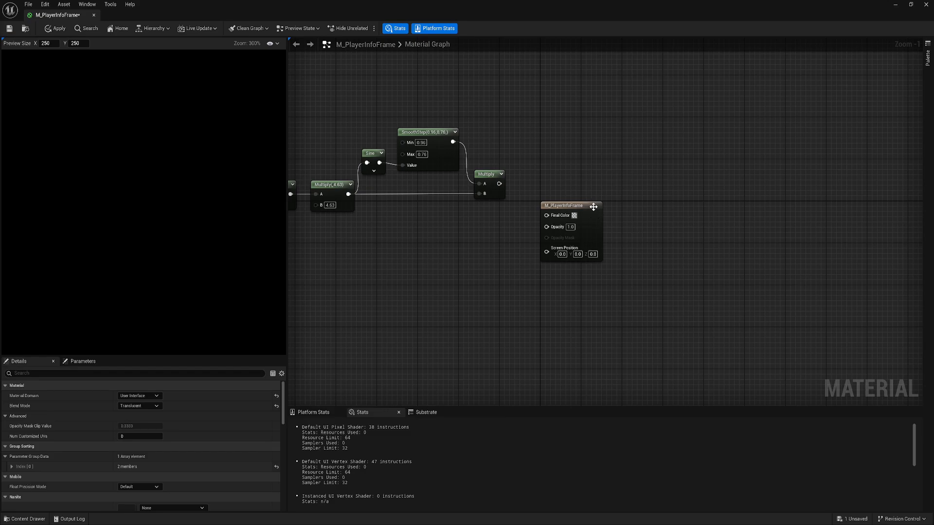
left_click_drag(590, 229, 733, 225)
Add a third Multiply node before the result node and feed the second Multiply's output into its B input.
right_click_drag(608, 176, 567, 190)
key("m")
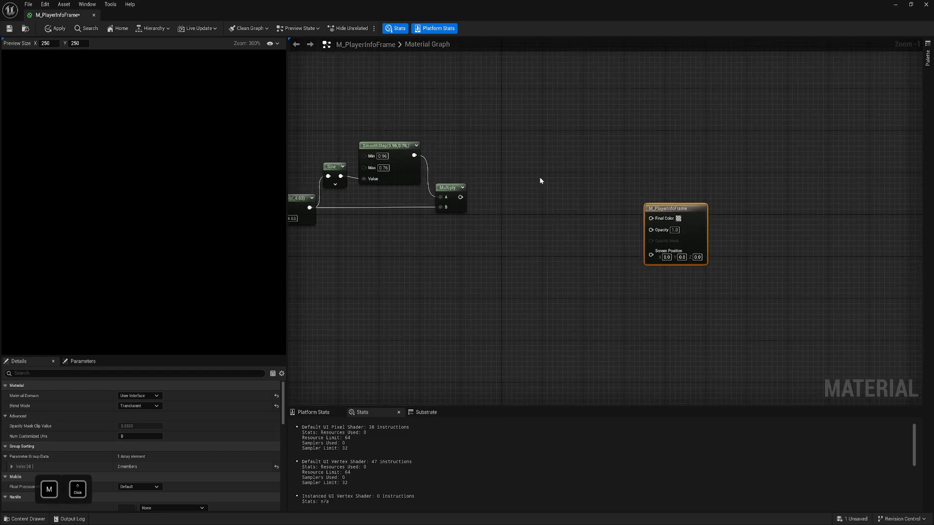
left_click(541, 179)
left_click_drag(460, 197, 546, 206)
right_click_drag(527, 158, 621, 167)
Create a three-component constant, convert it to a parameter named Color, and place it above the second Multiply node.
left_click(568, 132)
key("3")
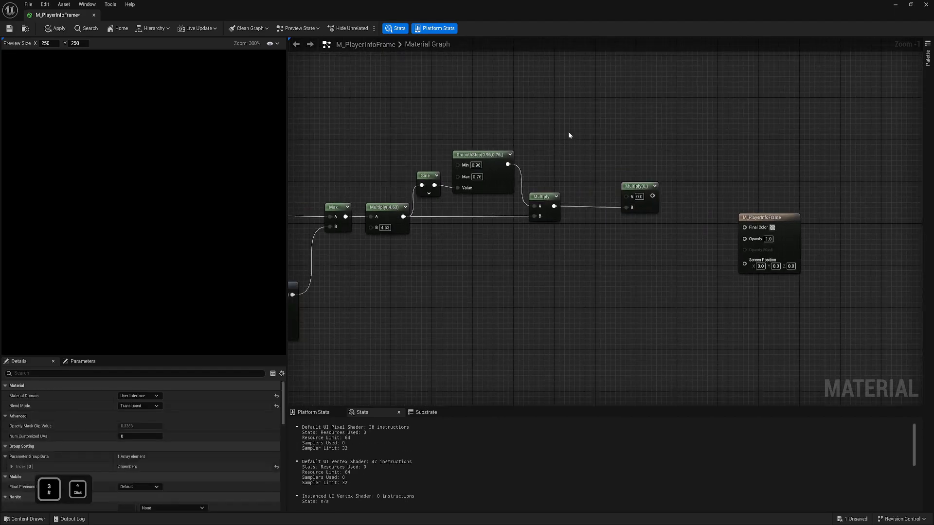
left_click(568, 132)
right_click(582, 136)
left_click(607, 161)
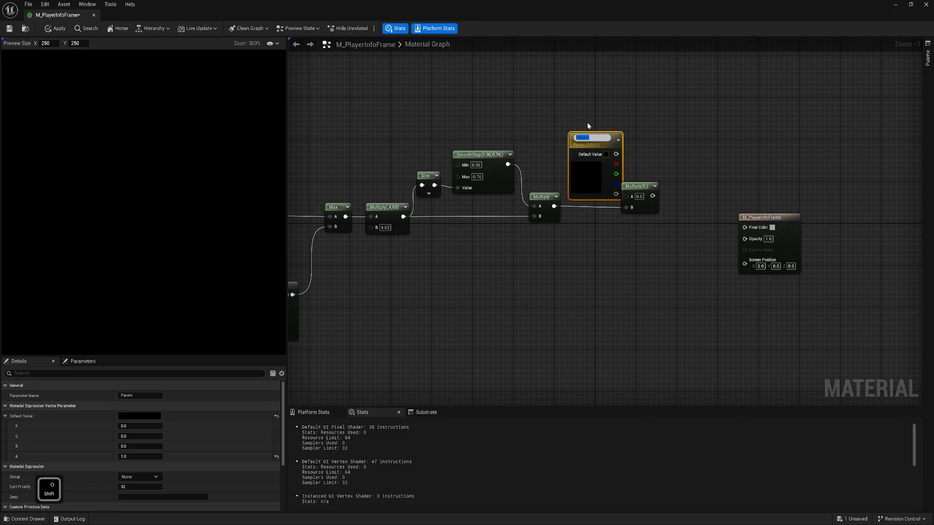
type("Color")
left_click_drag(587, 133, 547, 121)
Set the Color parameter's default value to cyan with R 0.0, G 1.0 and B 0.946174.
left_click(137, 416)
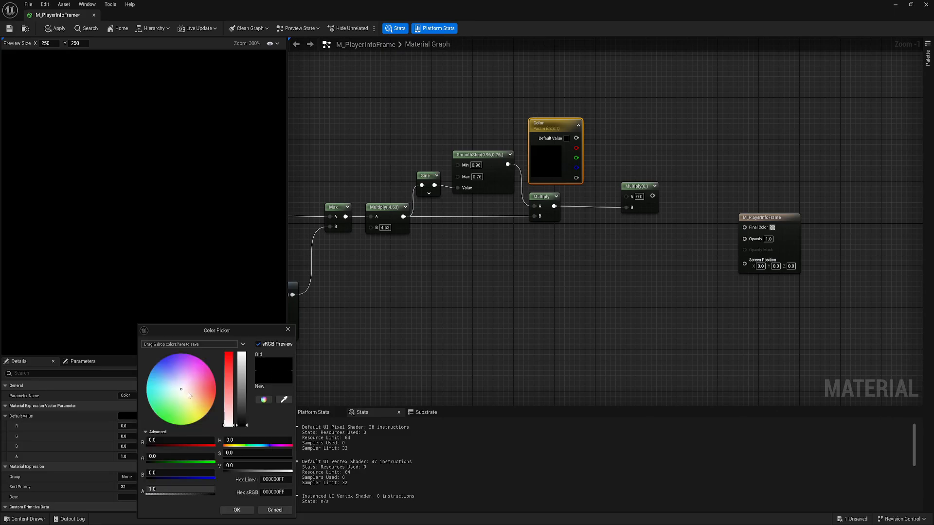
left_click_drag(178, 405, 142, 391)
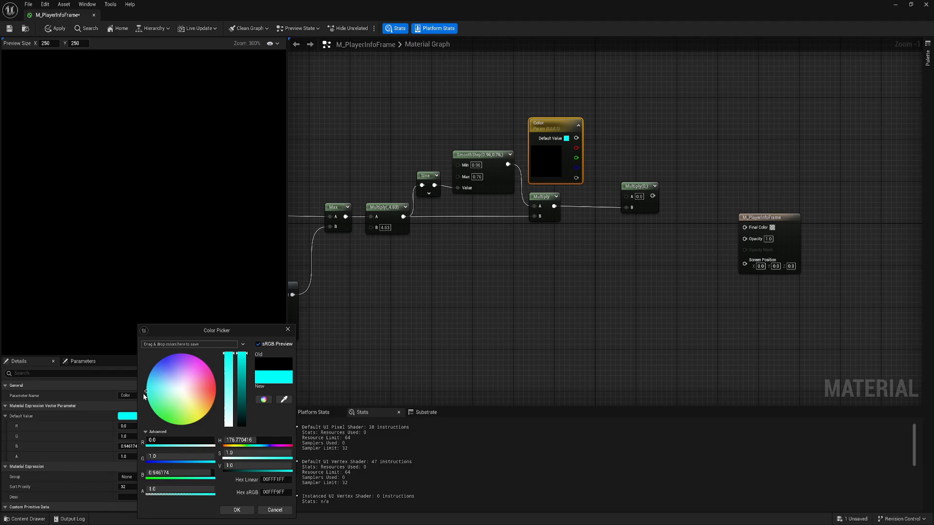
left_click(238, 510)
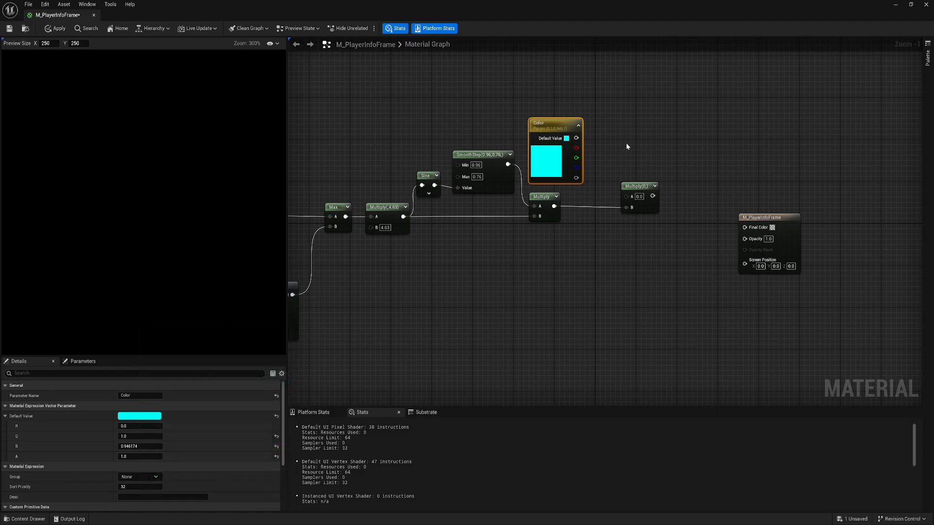
Connect Color to the third Multiply's A input and that Multiply's output to the material's Final Color, aligning the nodes.
right_click_drag(627, 145, 590, 152)
left_click_drag(540, 143, 603, 201)
left_click_drag(600, 193, 579, 193)
right_click_drag(619, 181, 583, 178)
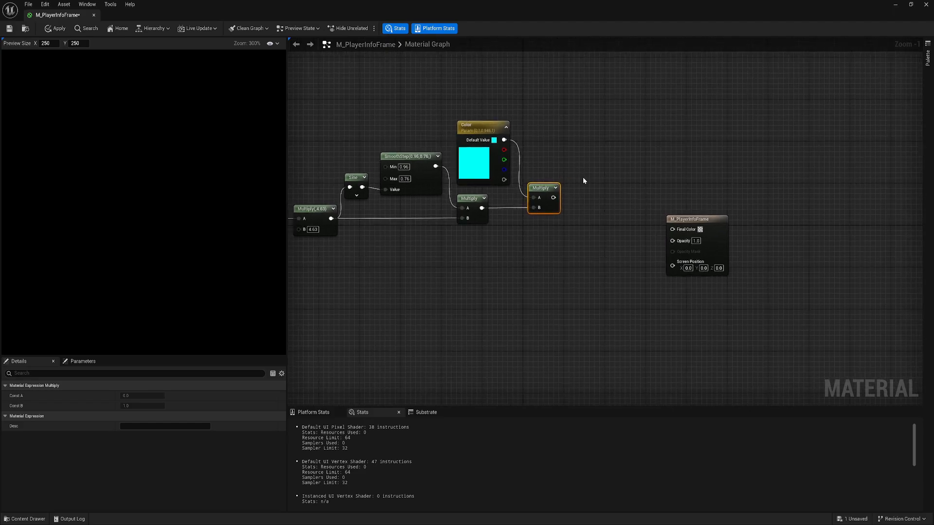
left_click_drag(683, 221, 693, 196)
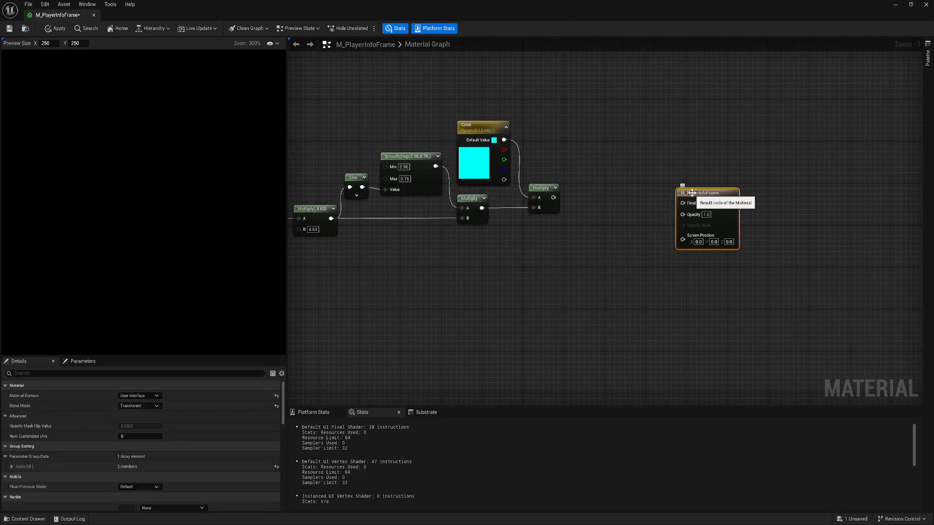
left_click_drag(553, 198, 728, 187)
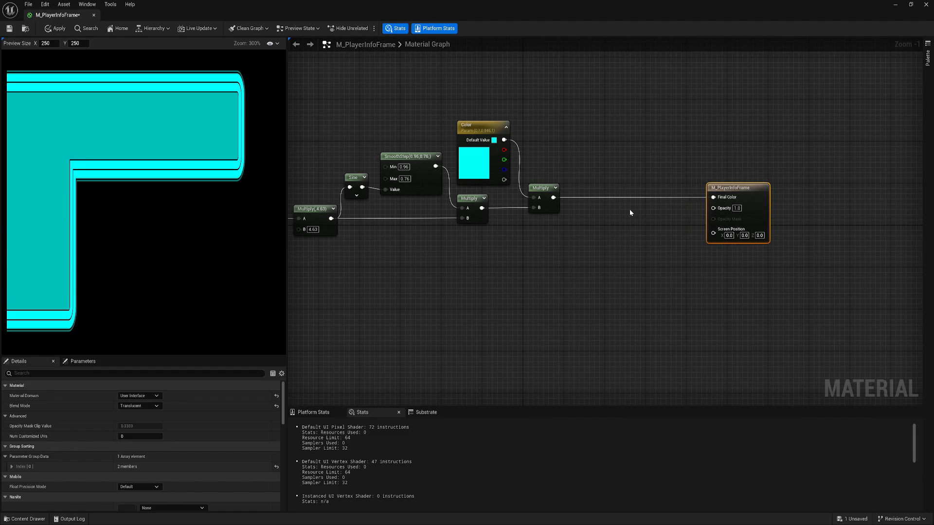
Move the Sine and SmoothStep nodes down closer to the main wire between the first and second Multiply nodes.
right_click_drag(530, 335, 453, 131)
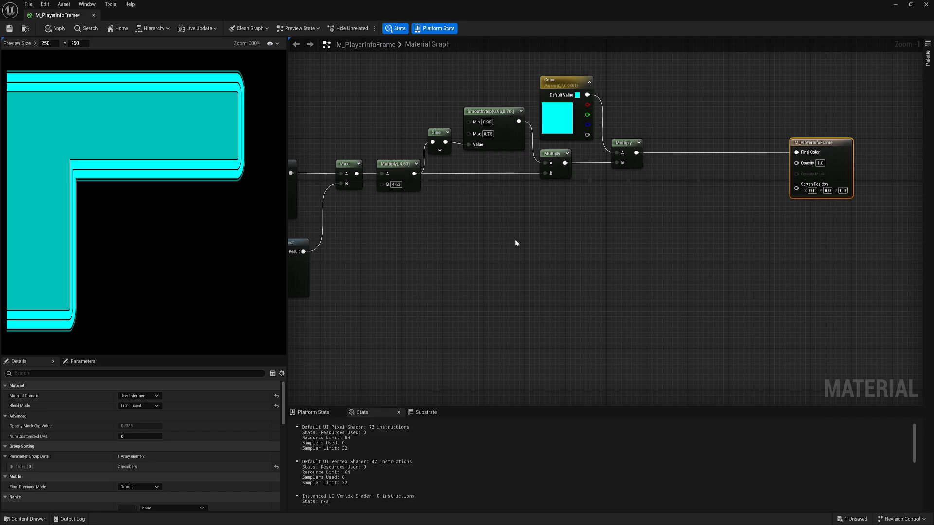
right_click_drag(423, 217, 472, 245)
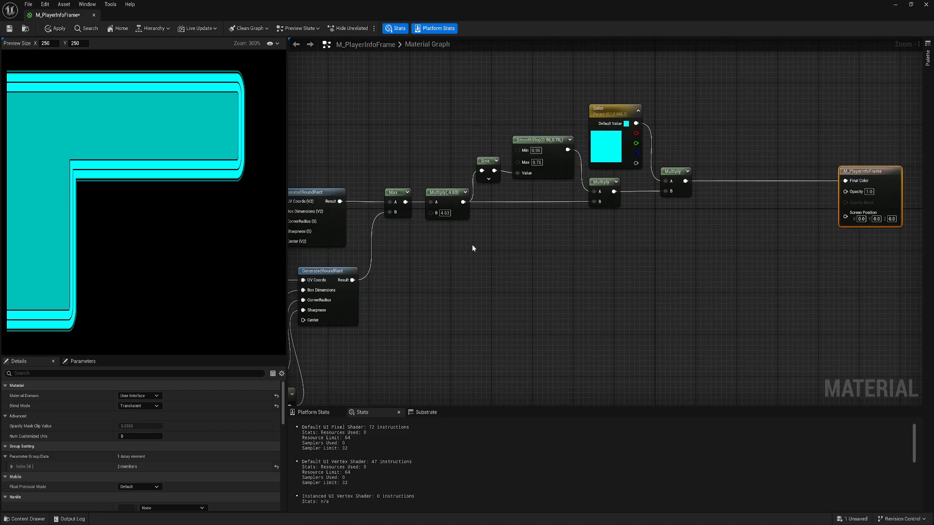
left_click_drag(500, 133, 554, 189)
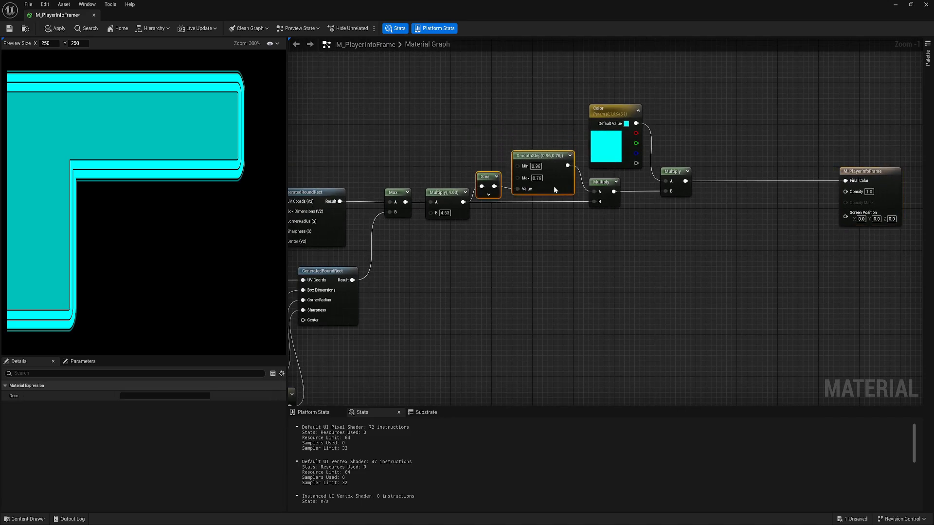
left_click(594, 278)
right_click_drag(595, 278, 540, 288)
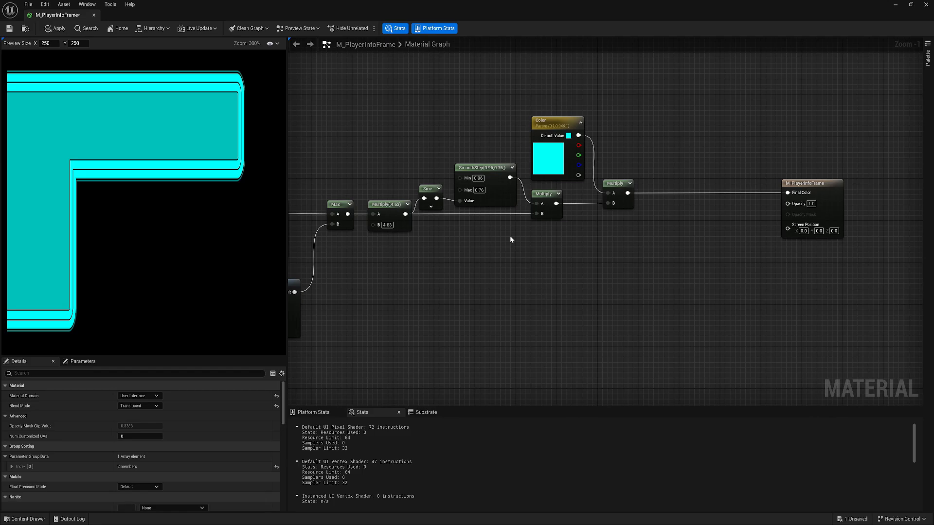
left_click_drag(497, 200, 492, 205)
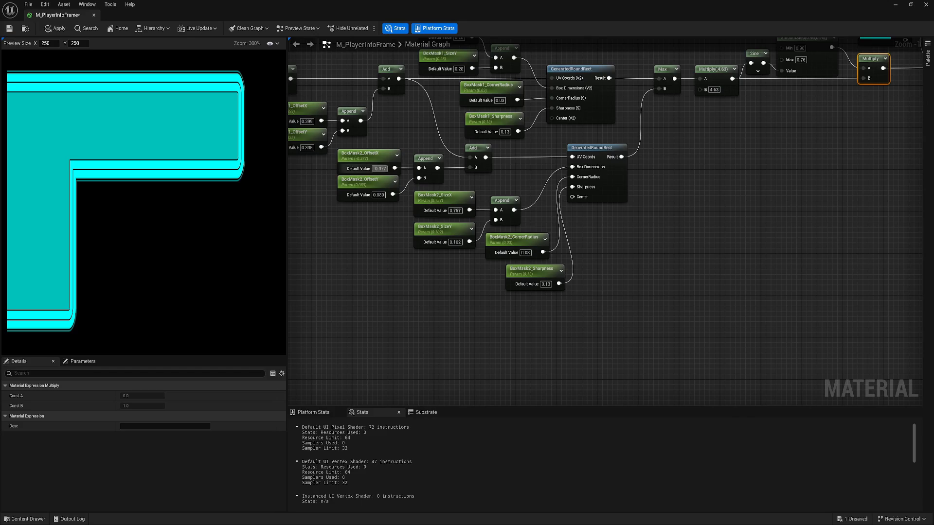
Create a User Widget blueprint named WBP_PlayerUI in the MainHud/Version2 folder.
left_click(25, 519)
right_click(209, 416)
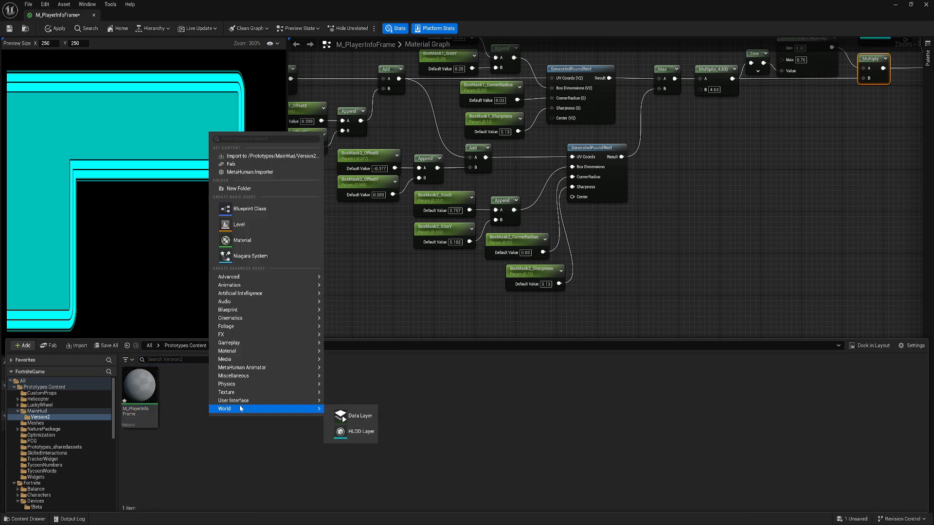
mouse_move(287, 400)
left_click(353, 408)
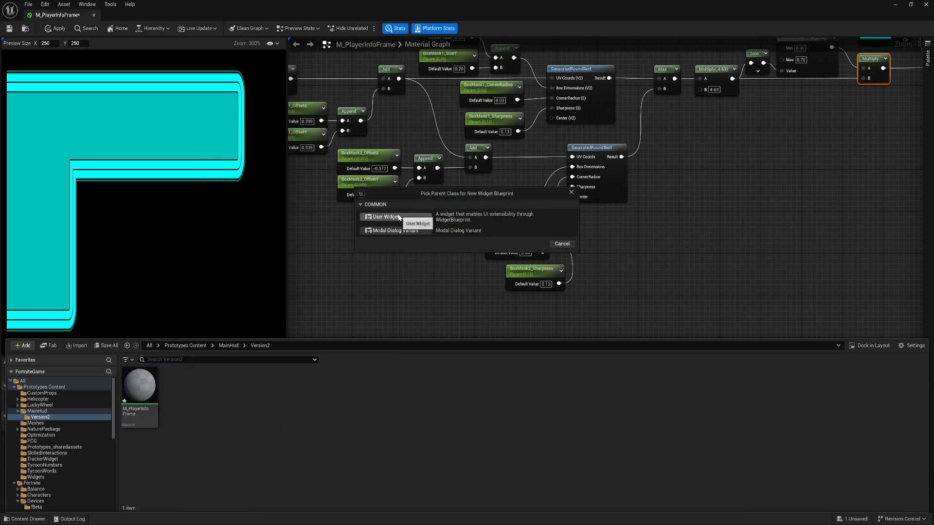
left_click(375, 216)
type("WBP_")
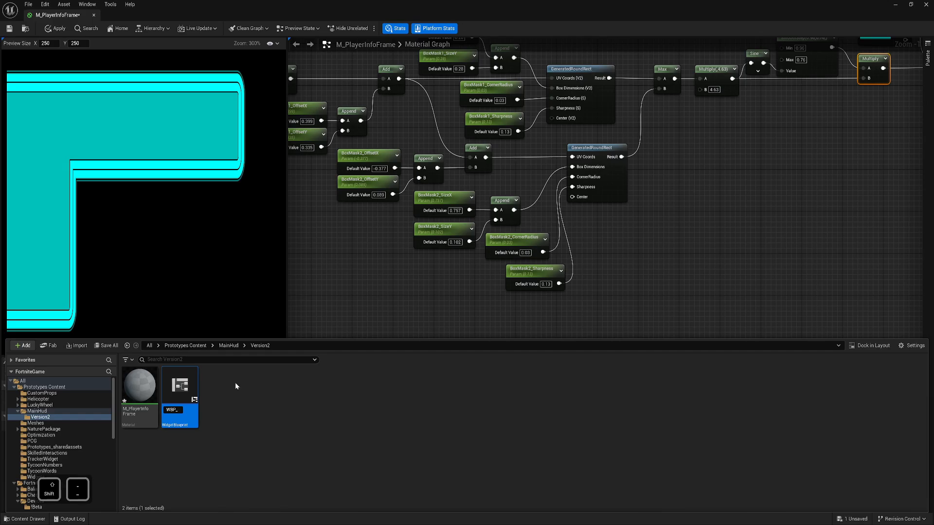
type("Play")
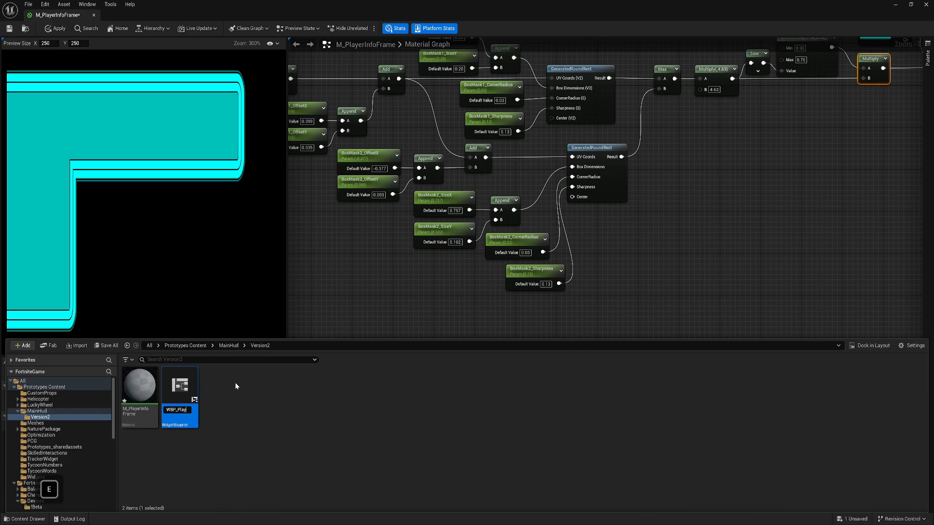
type("erUI")
key("Return")
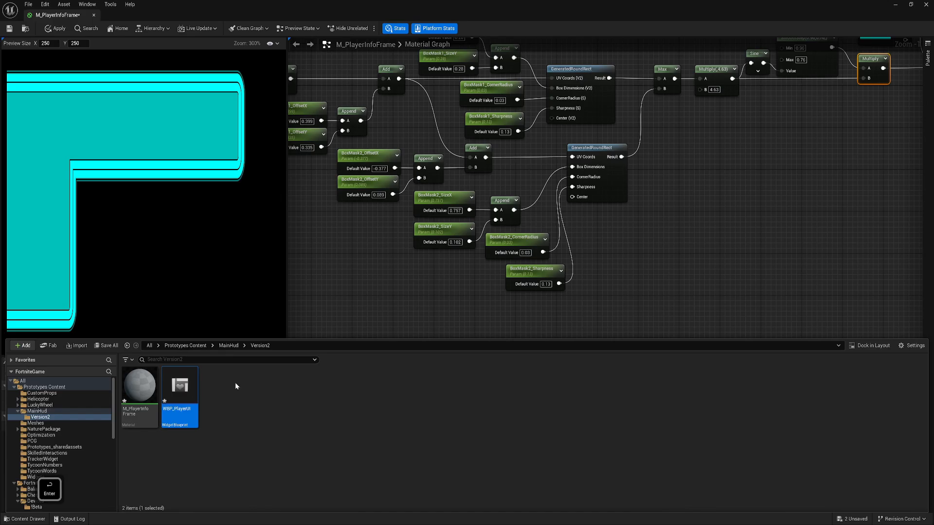
Open WBP_PlayerUI and add a Canvas Panel as its root with an Overlay inside.
double_click(184, 385)
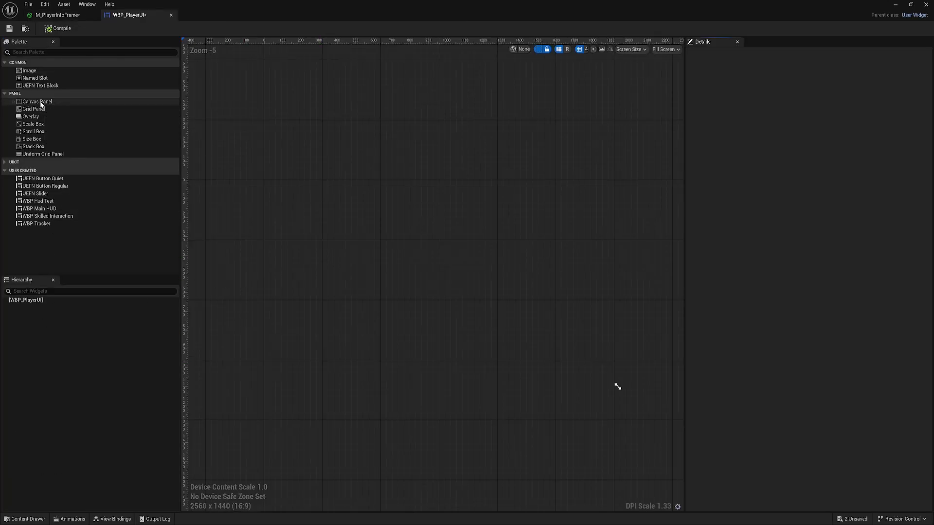
mouse_move(39, 101)
left_mouse_down()
mouse_move(54, 295)
mouse_move(42, 299)
left_mouse_up()
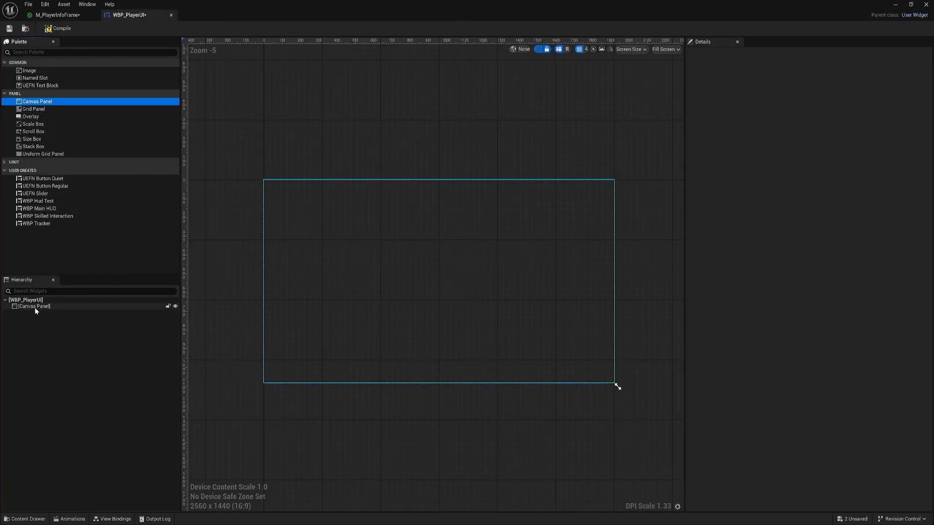
left_click(34, 306)
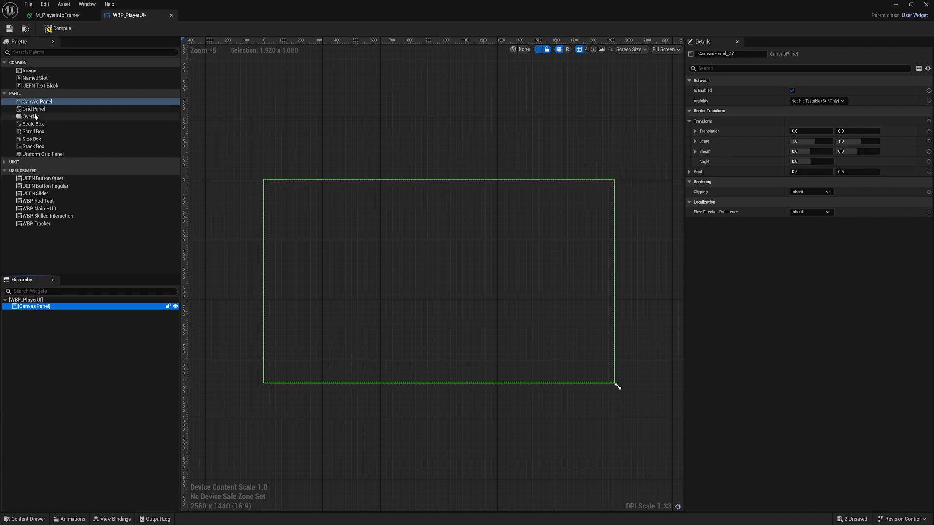
left_click_drag(30, 119, 35, 309)
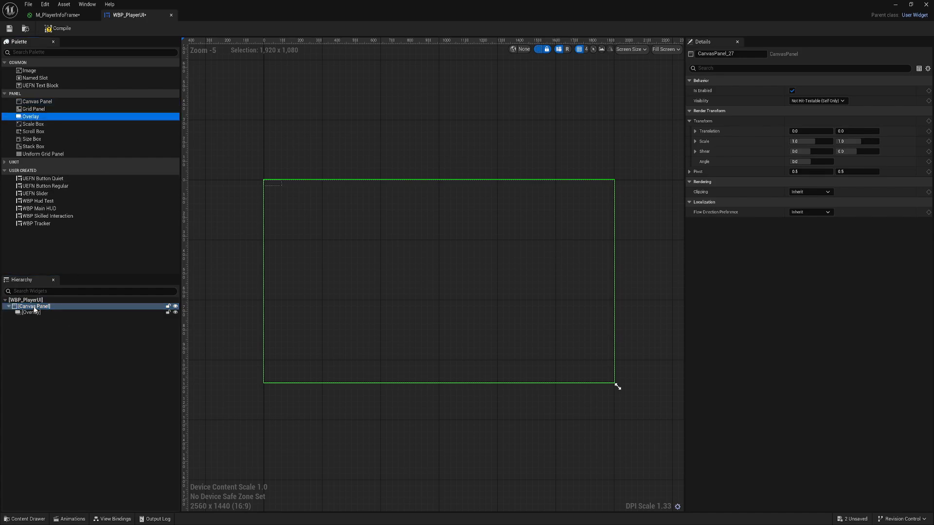
Set the Overlay's Size X to 360 and Size Y to 120.
left_click(34, 313)
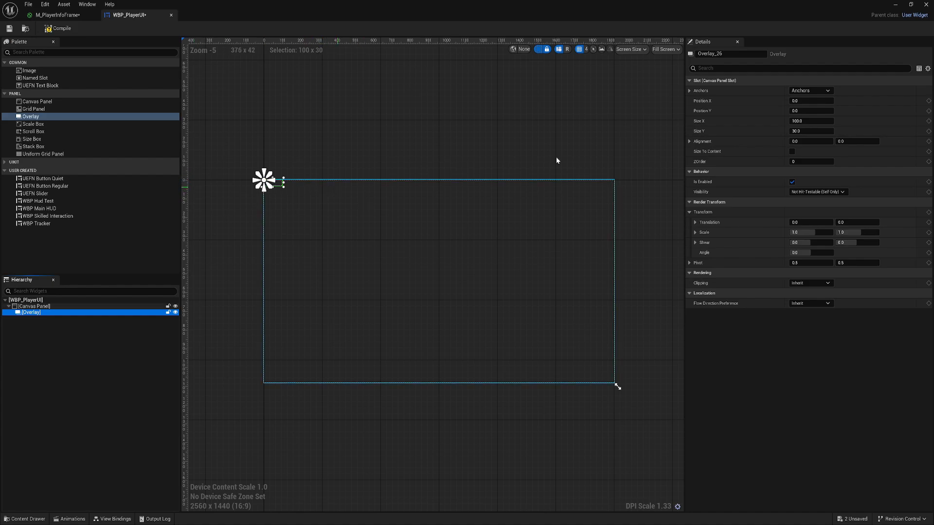
left_click(832, 122)
type("3")
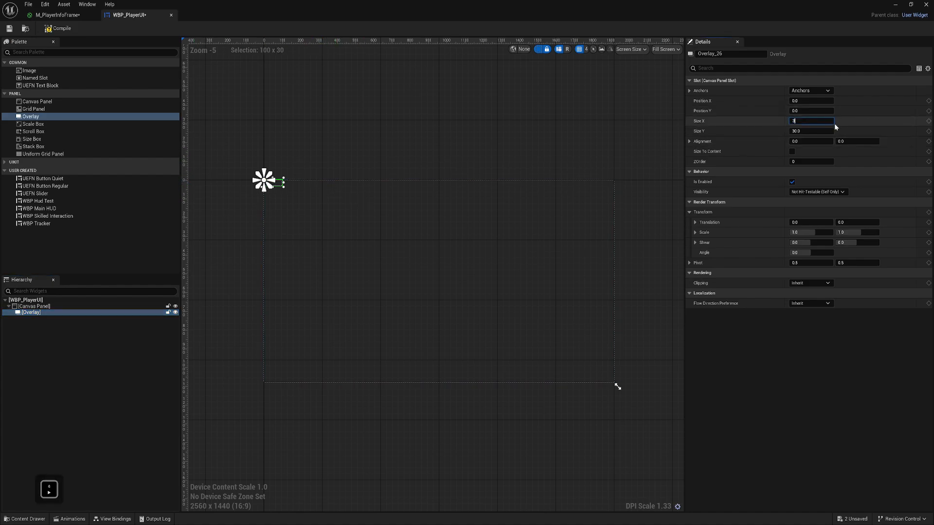
type("60")
key("Tab")
type("120")
key("Return")
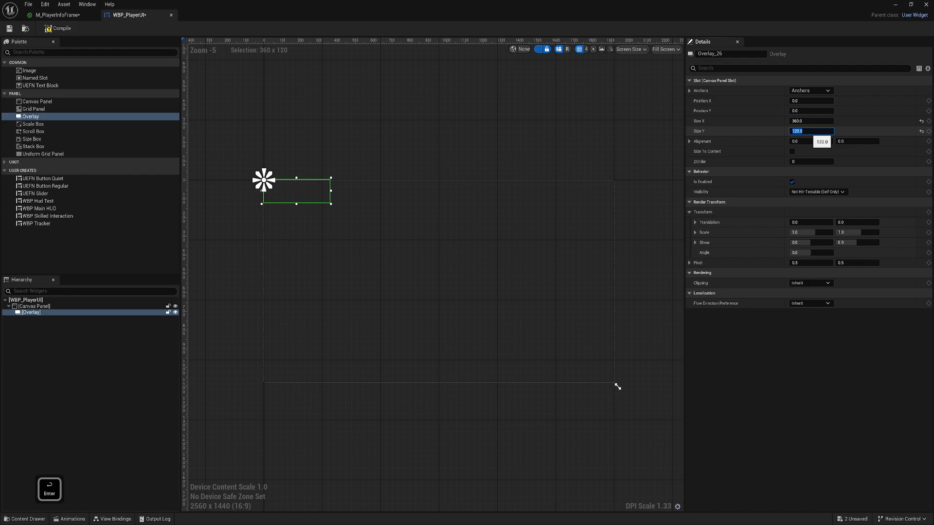
Add an Image widget inside the Overlay.
scroll(306, 189, "up", 6)
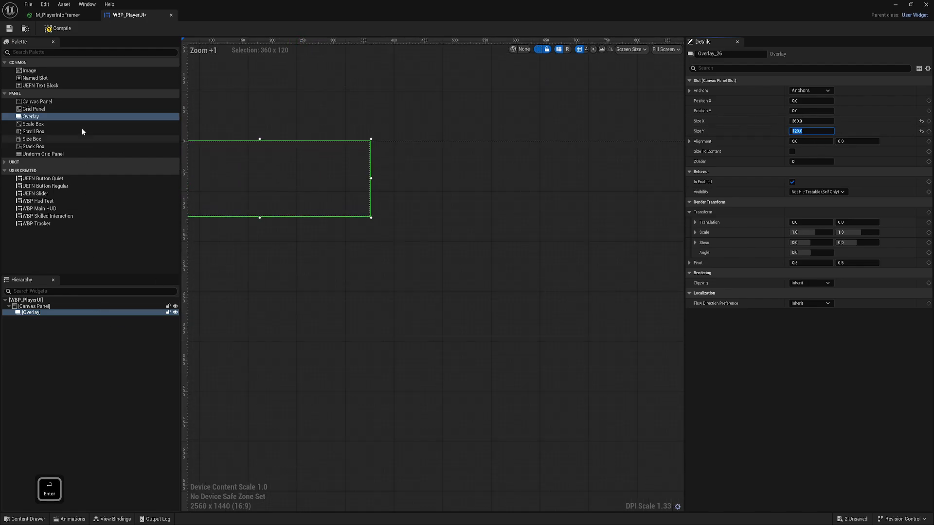
left_click_drag(34, 71, 40, 315)
right_click_drag(301, 267, 440, 312)
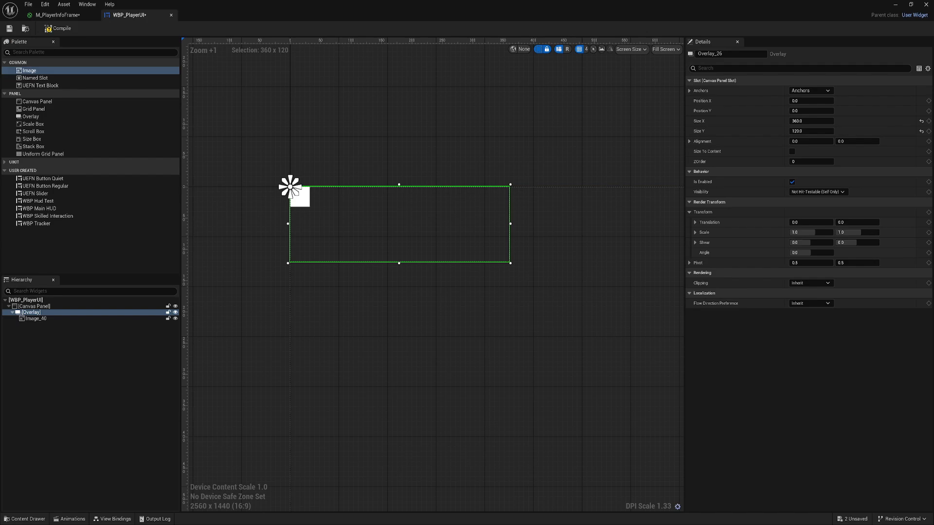
right_click_drag(579, 224, 596, 240)
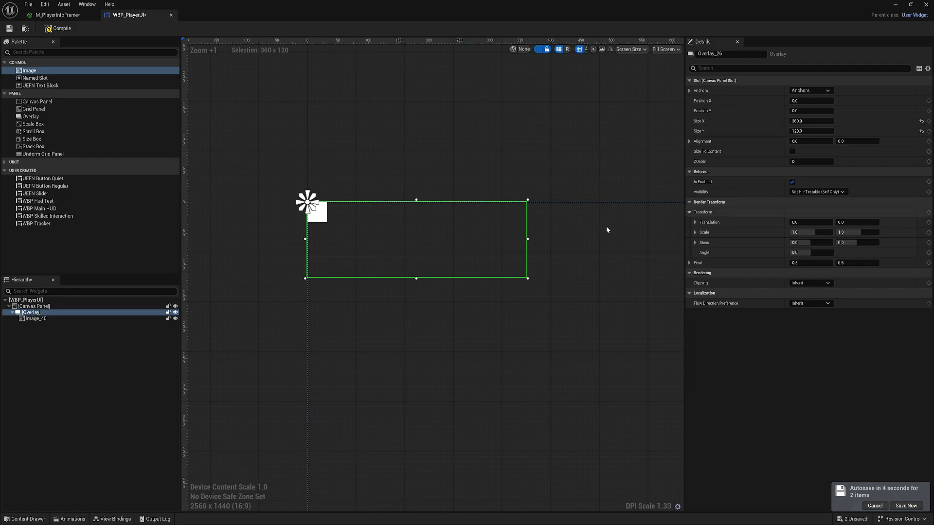
Set the Image widget's brush image size to 360 by 120.
left_click(34, 319)
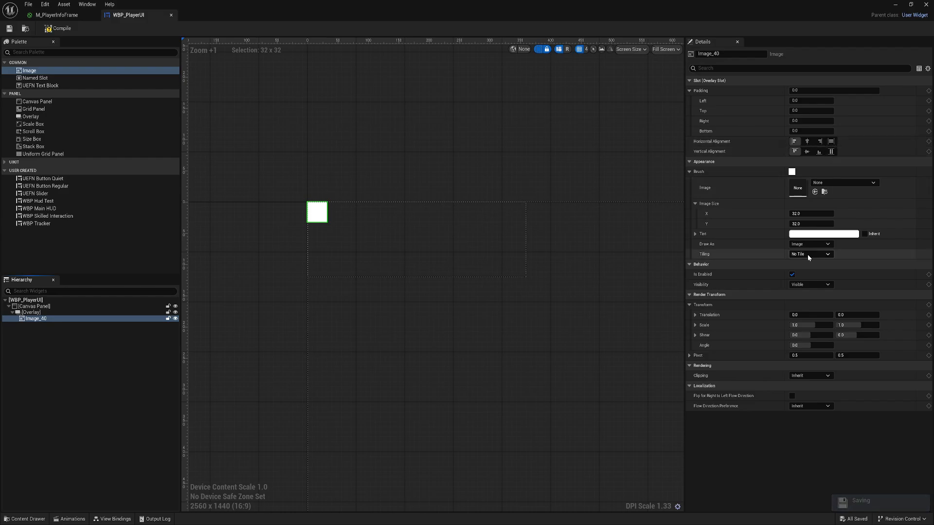
left_click(797, 214)
type("360")
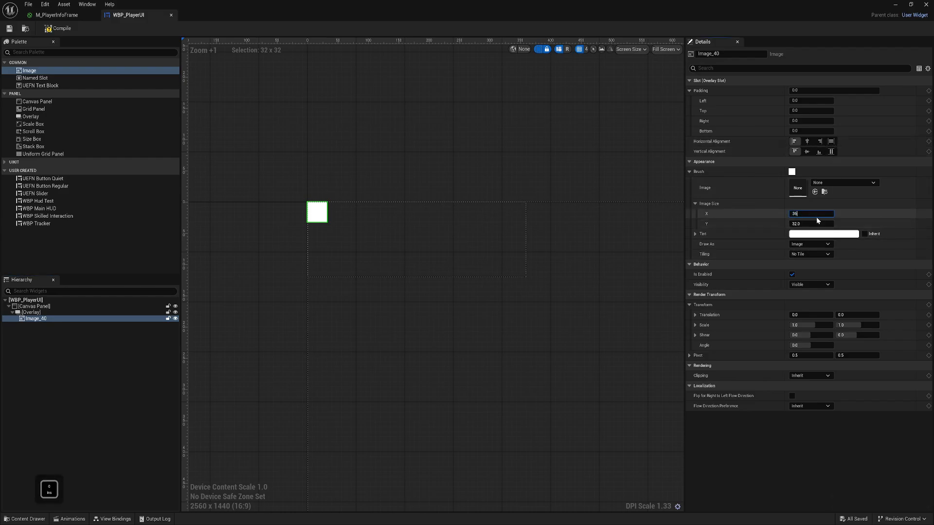
key("Tab")
key("Return")
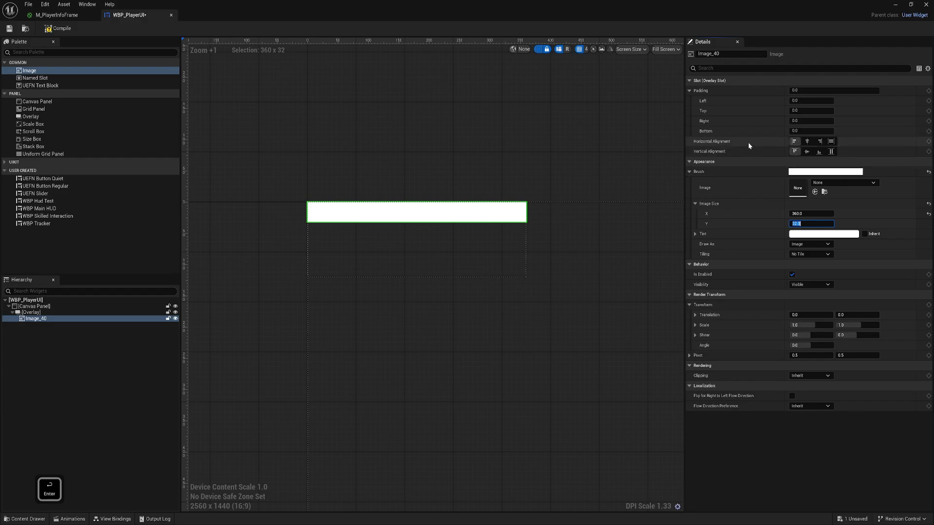
type("120")
key("Return")
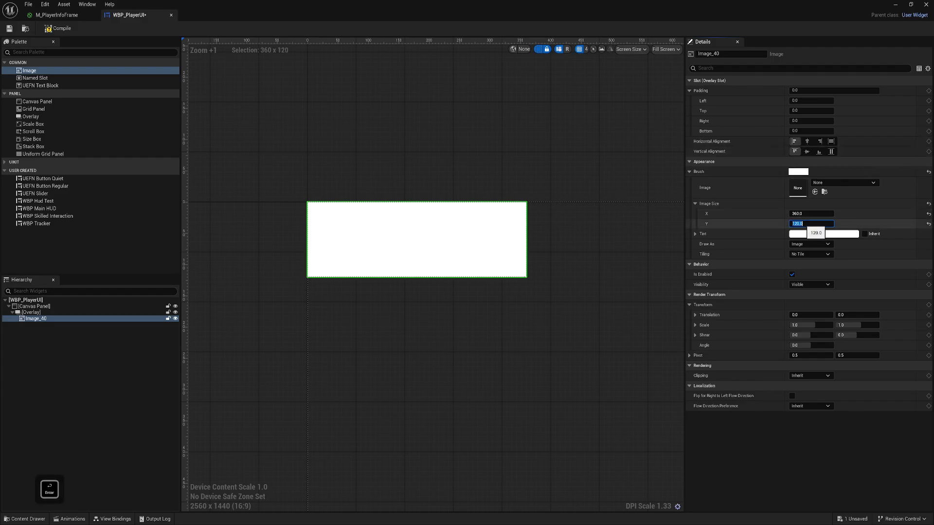
Create a material instance of M_PlayerInfoFrame named MI_PlayerInfoFrame and assign it to the Image widget's brush.
left_click(73, 313)
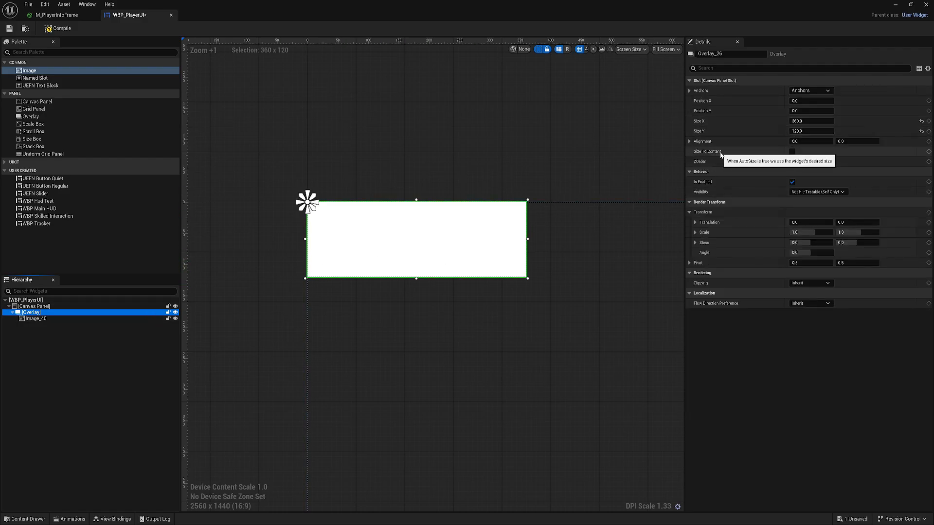
left_click(54, 319)
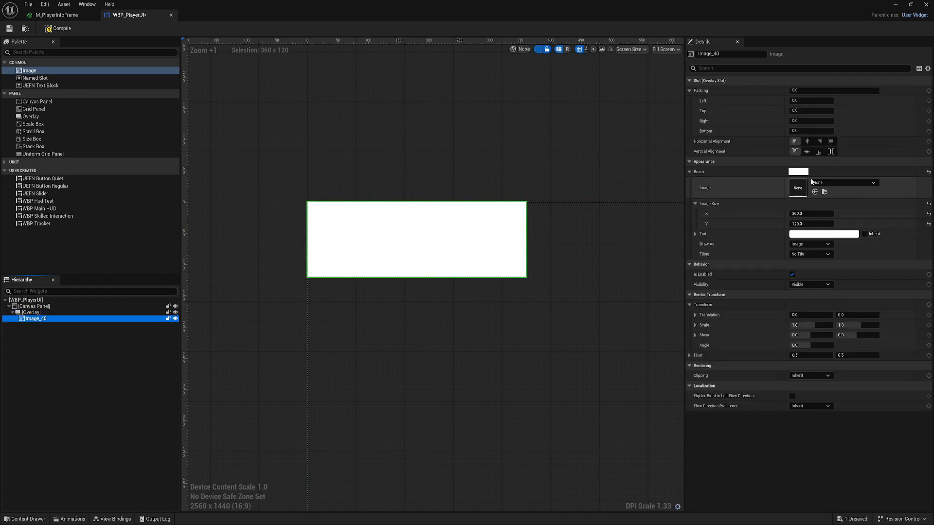
left_click(24, 519)
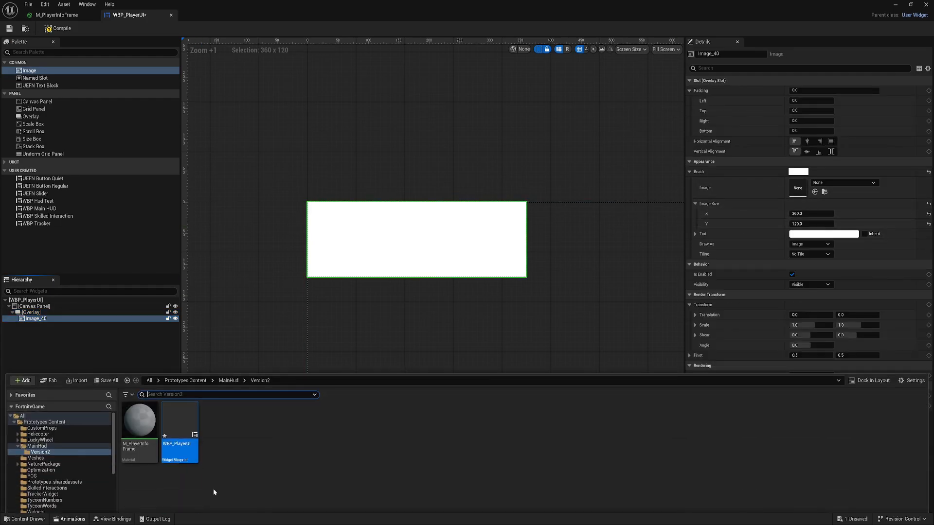
right_click(131, 372)
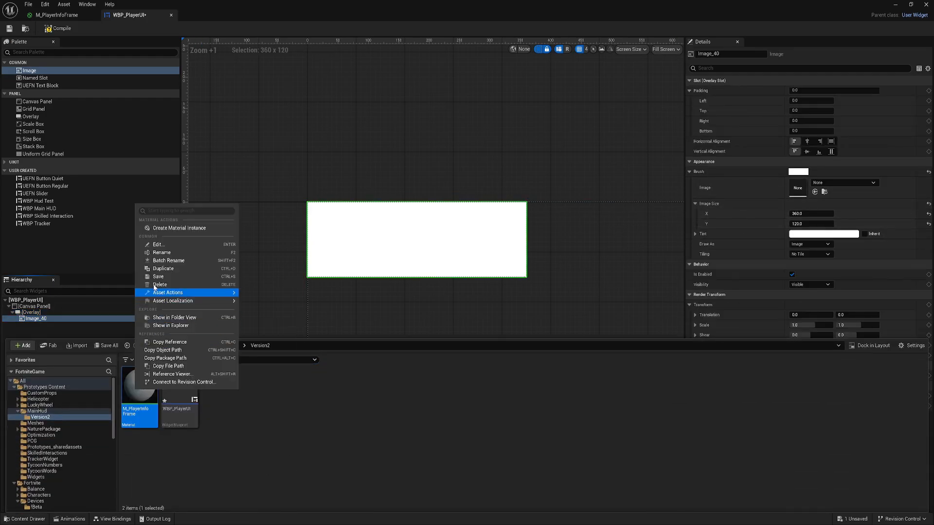
left_click(168, 228)
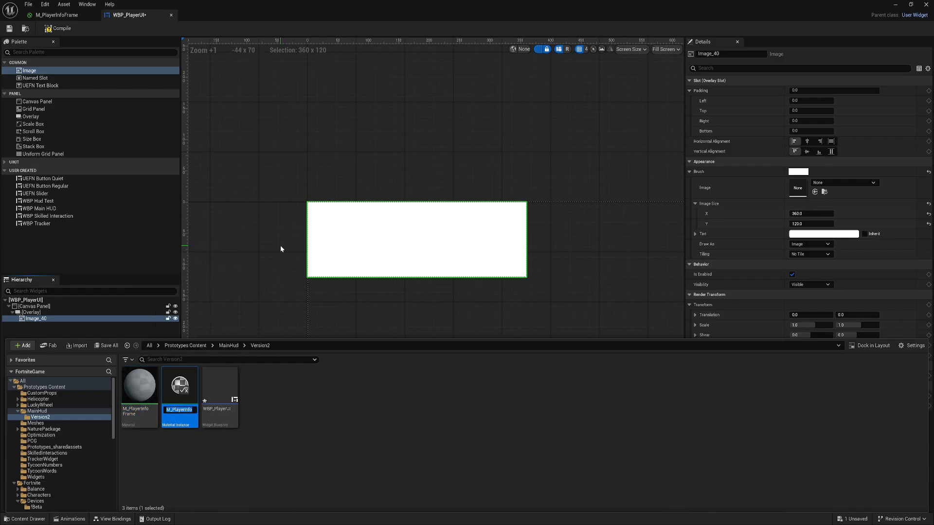
key("Right")
key("BackSpace")
key("BackSpace")
key("BackSpace")
key("BackSpace")
key("BackSpace")
key("Left")
key("Left")
key("Left")
key("Left")
key("Left")
key("Left")
key("Left")
key("Left")
key("Left")
key("Left")
key("Left")
key("Left")
key("Left")
key("Left")
key("Left")
key("Left")
key("Left")
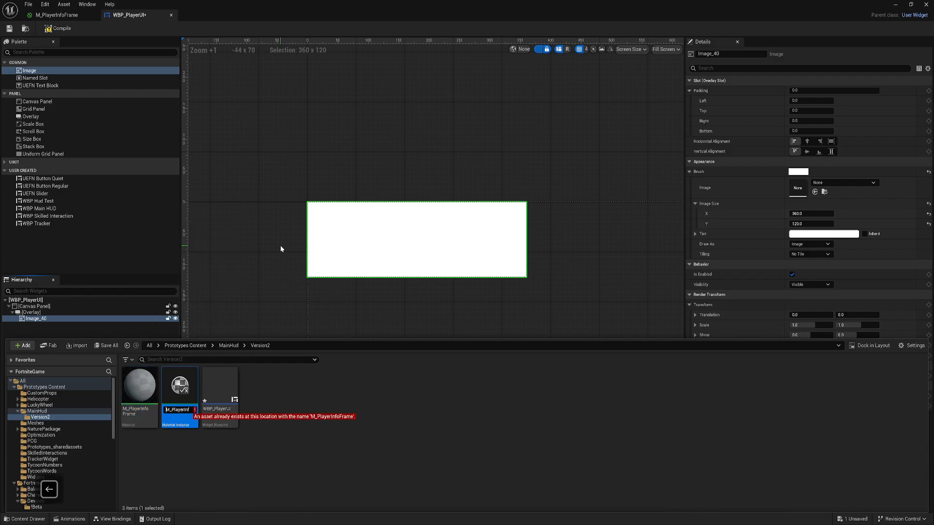
key("Right")
type("I")
key("Return")
left_click(814, 192)
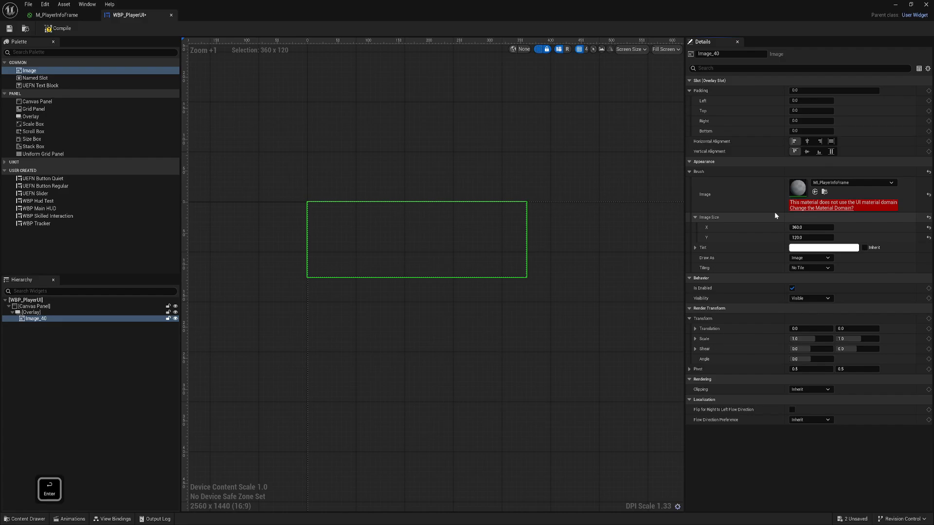
Open and save the M_PlayerInfoFrame material, and save the WBP_PlayerUI widget.
left_click(24, 518)
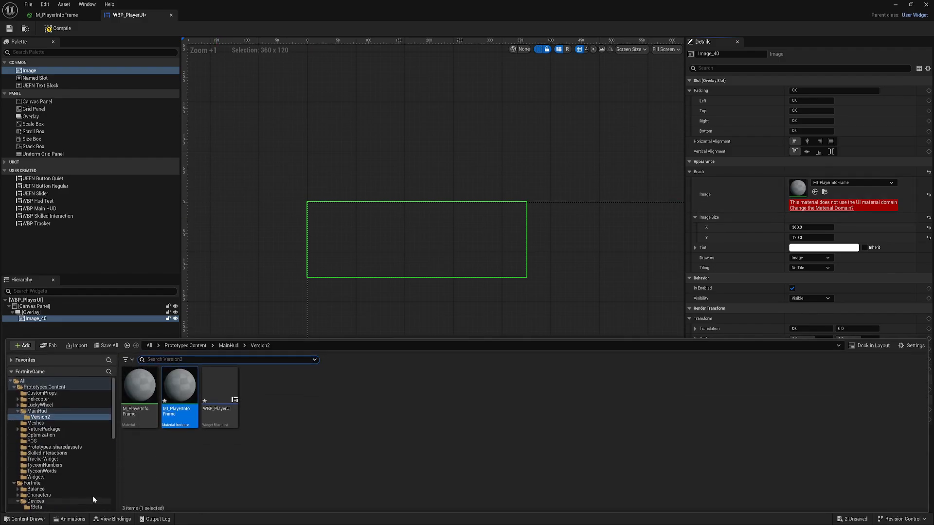
double_click(141, 410)
scroll(441, 265, "up", 2)
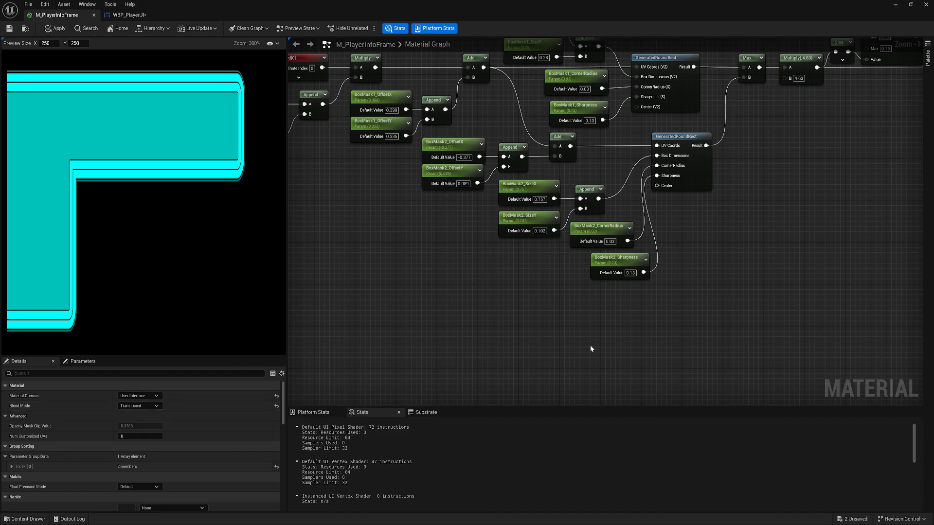
right_click_drag(804, 259, 576, 300)
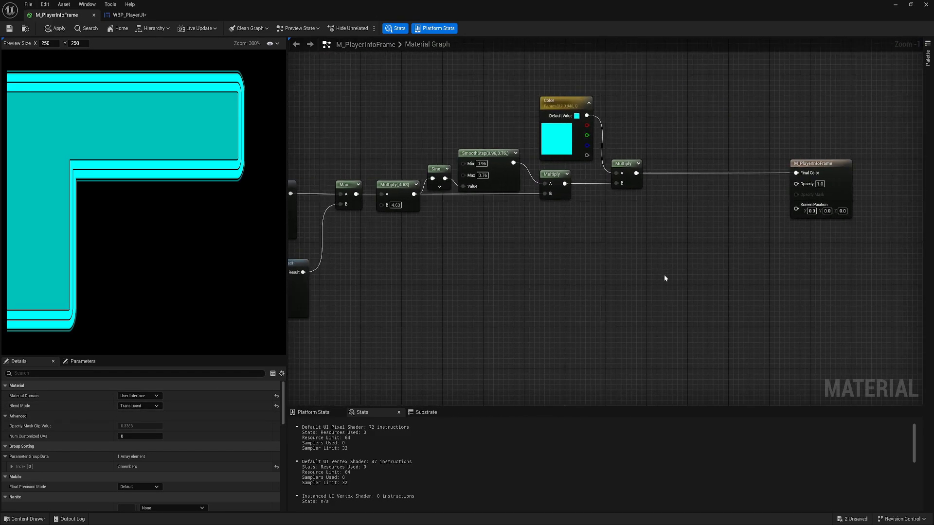
left_click(10, 28)
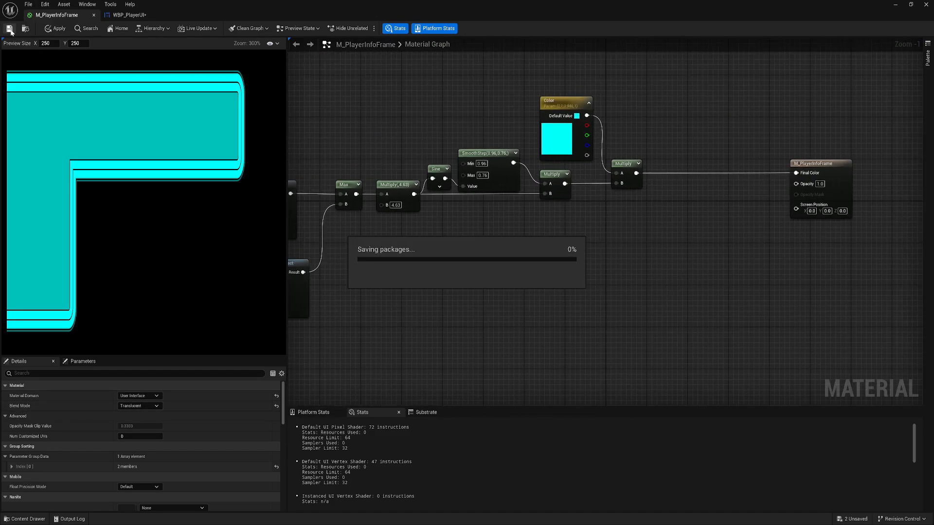
left_click(131, 15)
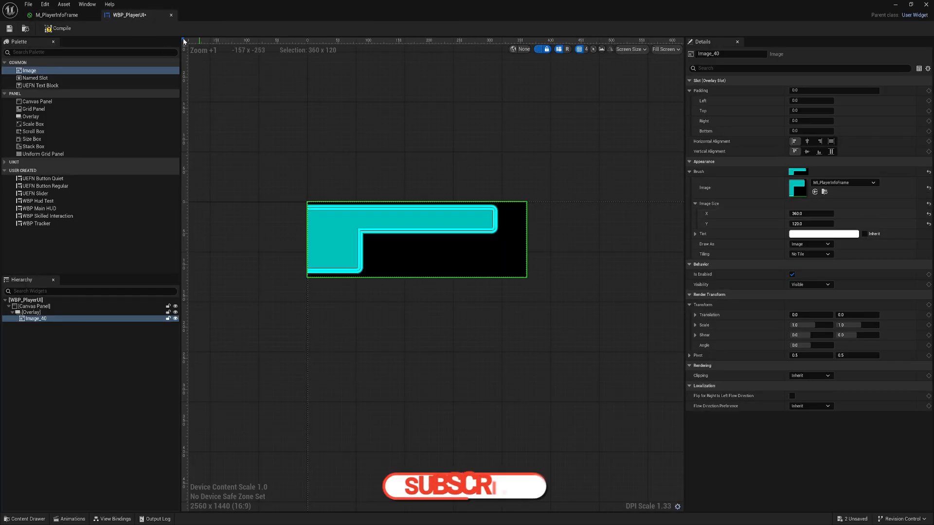
left_click(9, 29)
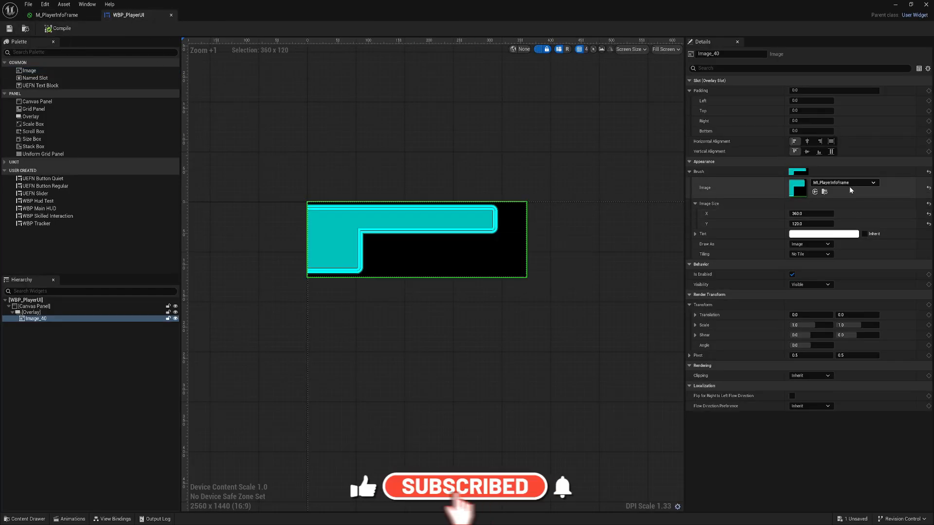
Try slanting the Image widget with a horizontal shear of -15 and -20.
right_click_drag(611, 265, 555, 278)
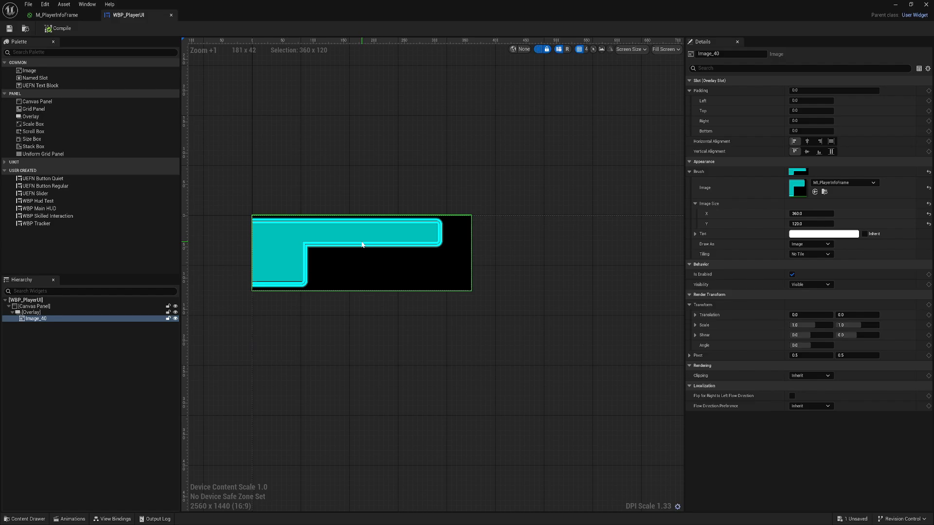
scroll(362, 245, "up", 5)
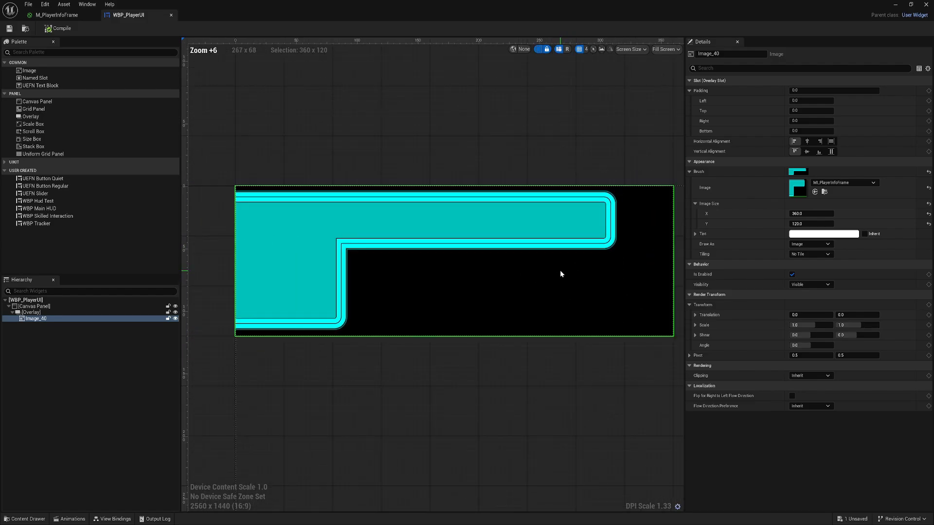
right_click_drag(560, 273, 524, 280)
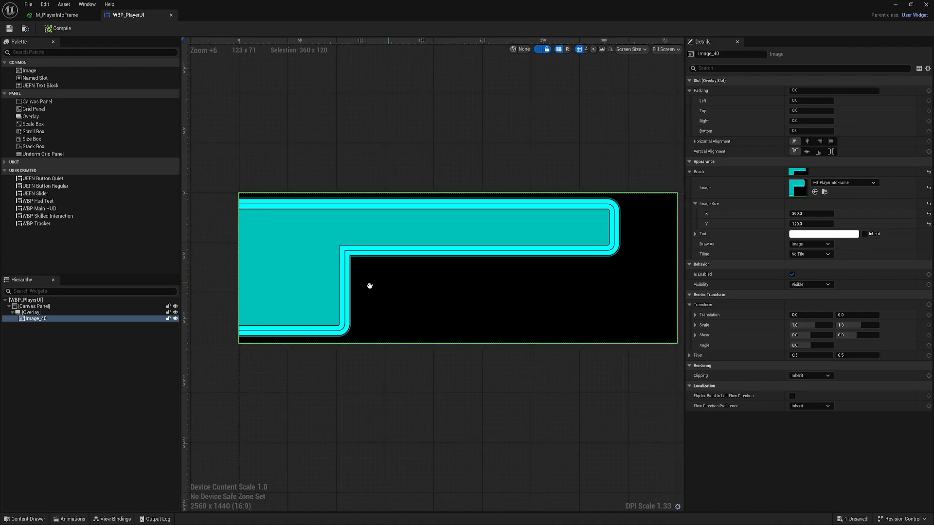
scroll(342, 270, "up", 3)
scroll(403, 287, "down", 2)
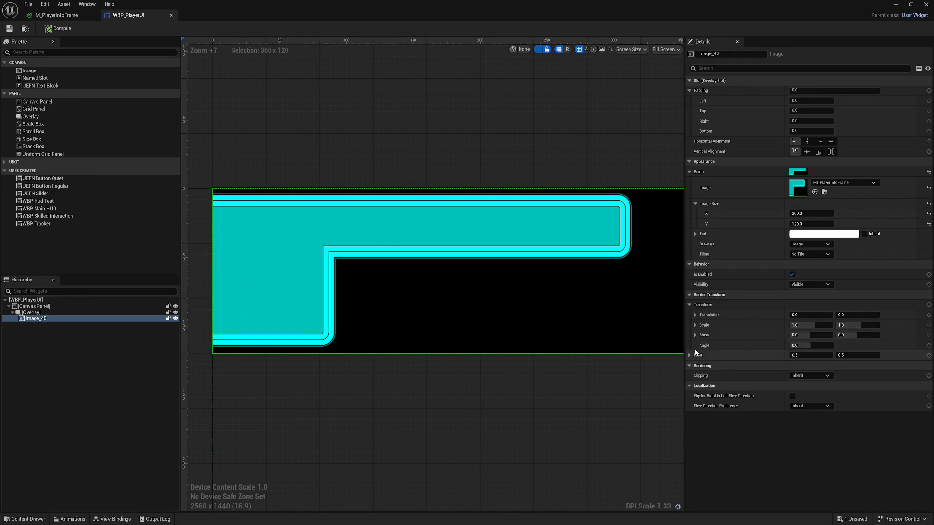
left_click_drag(788, 337, 768, 338)
right_click_drag(568, 369, 462, 373)
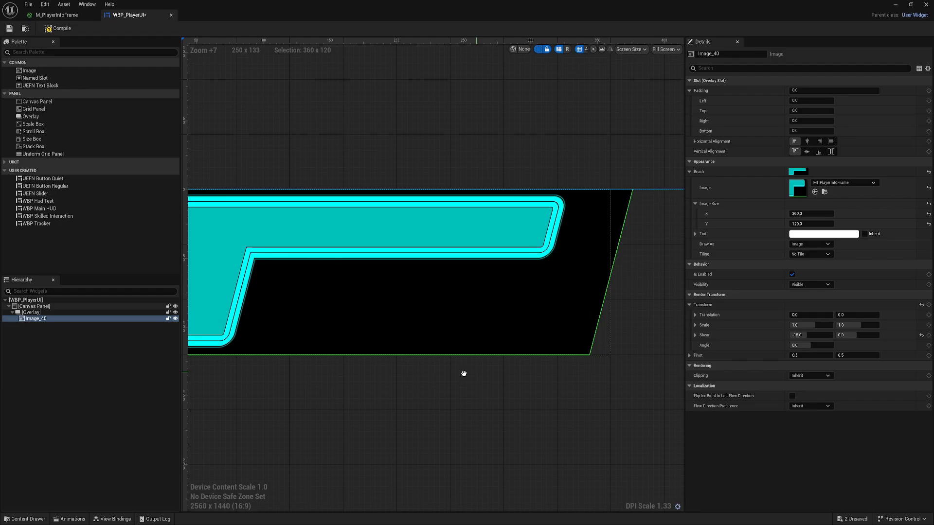
right_click_drag(380, 392, 494, 383)
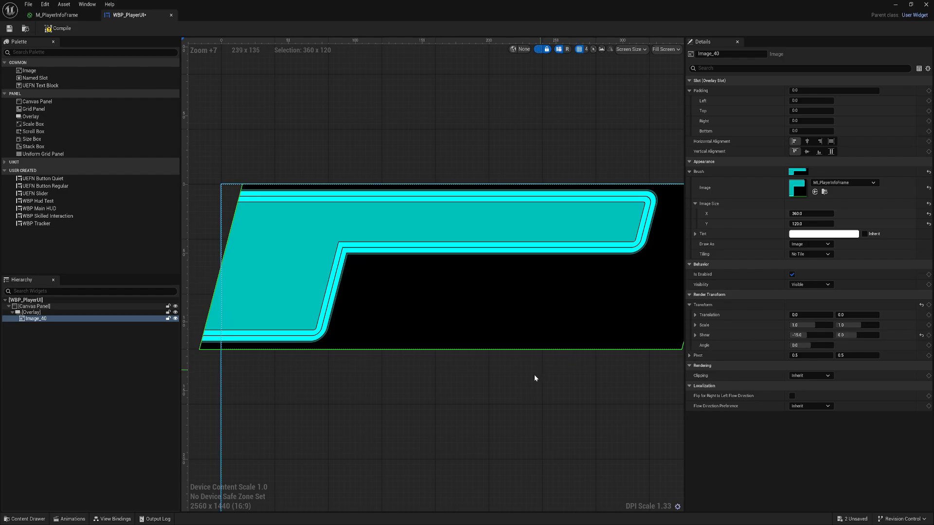
right_click_drag(535, 377, 527, 382)
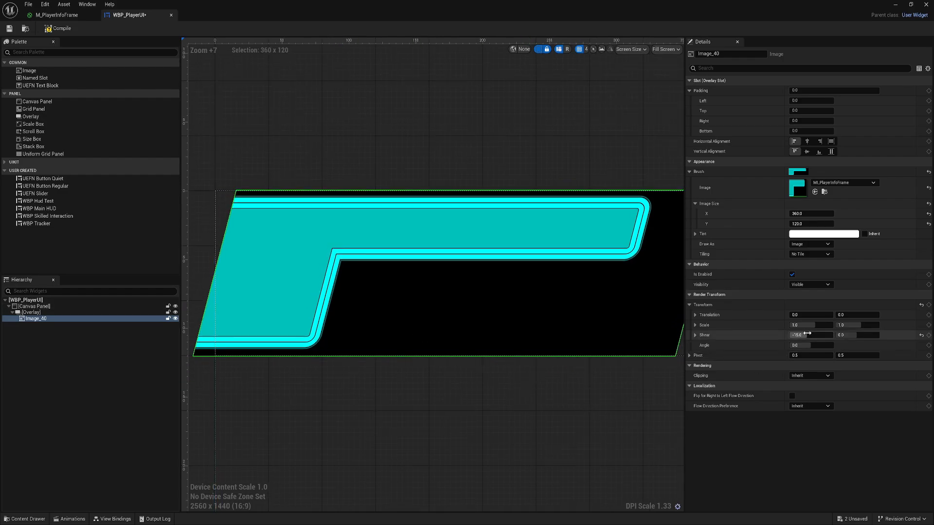
left_click_drag(804, 335, 800, 335)
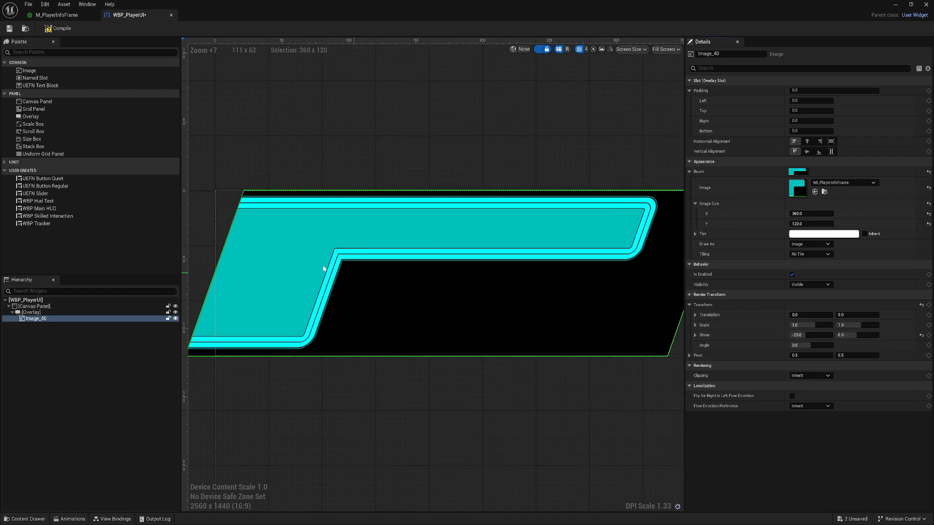
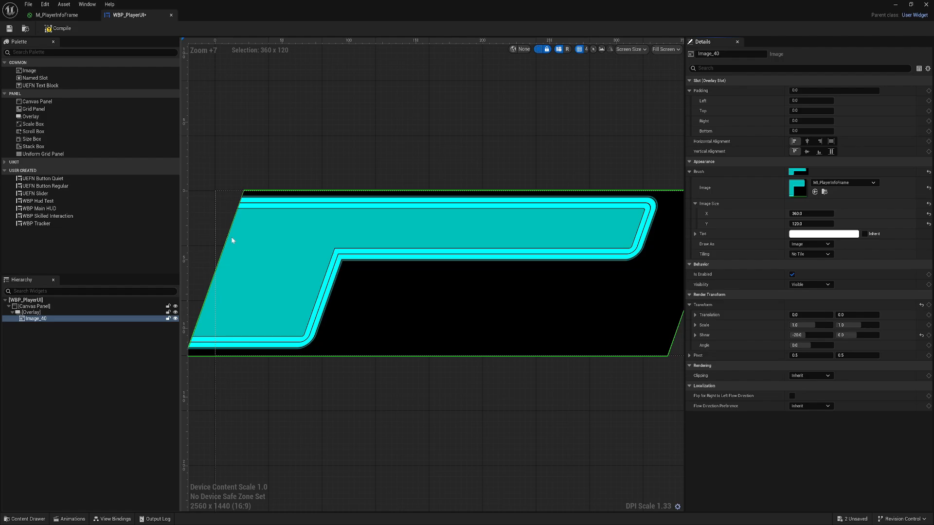
Reset the Image widget's horizontal shear to 0, and compile and save WBP_PlayerUI.
left_click(808, 336)
type("0")
key("Return")
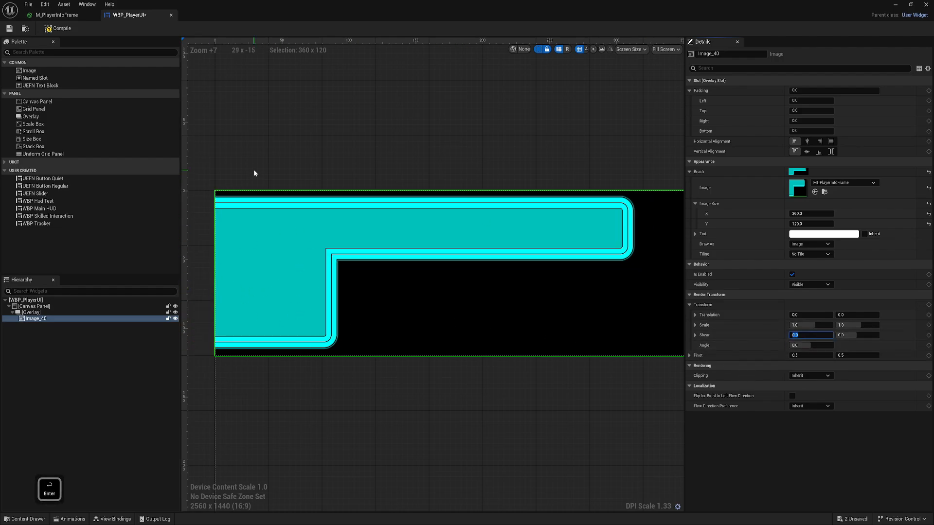
left_click(57, 28)
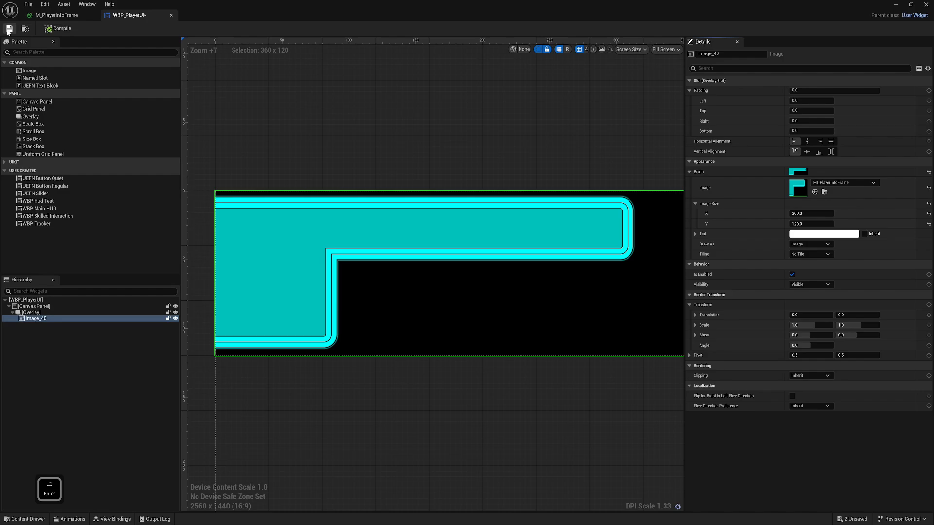
In the M_PlayerInfoFrame graph, move the TexCoord, TilingX, TilingY, Append and Multiply nodes together to make room before the offset nodes.
left_click(57, 15)
scroll(475, 208, "up", 5)
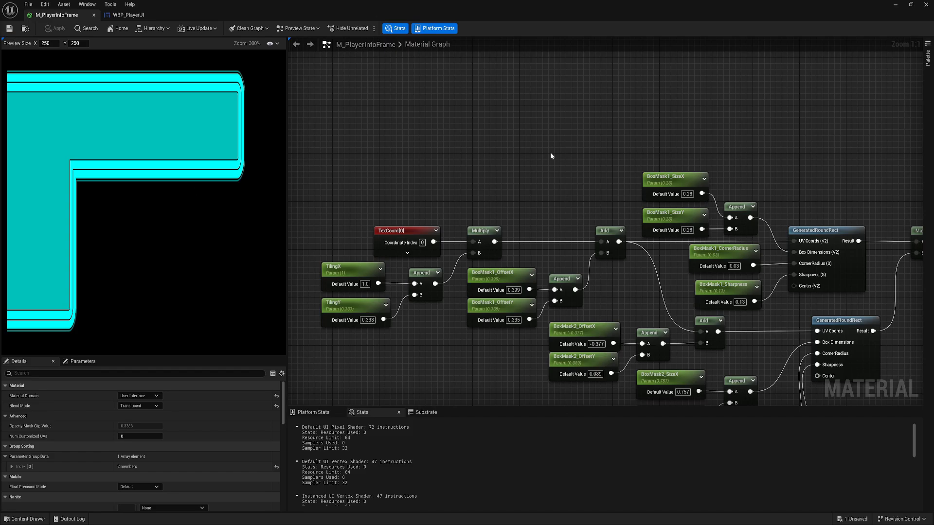
right_click_drag(550, 153, 636, 111)
left_click_drag(384, 154, 531, 296)
left_click(565, 195, "shift")
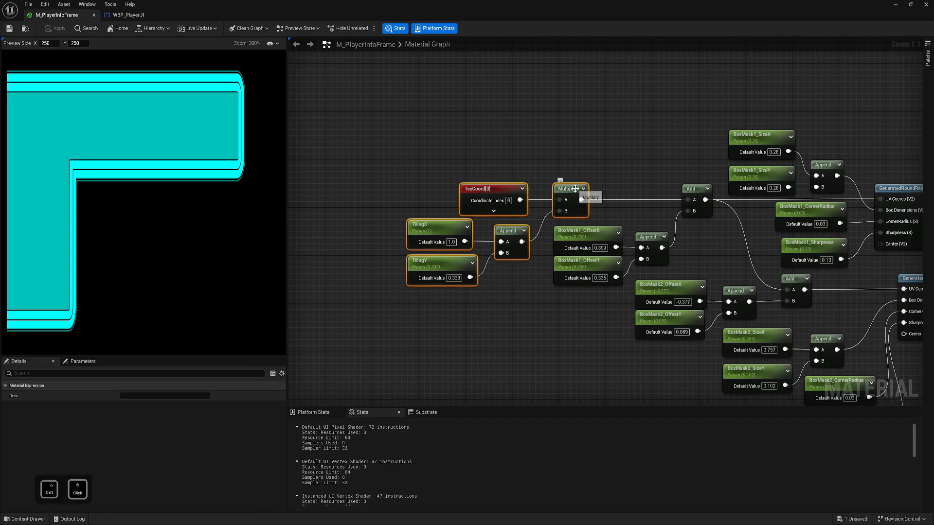
left_click_drag(560, 188, 385, 188)
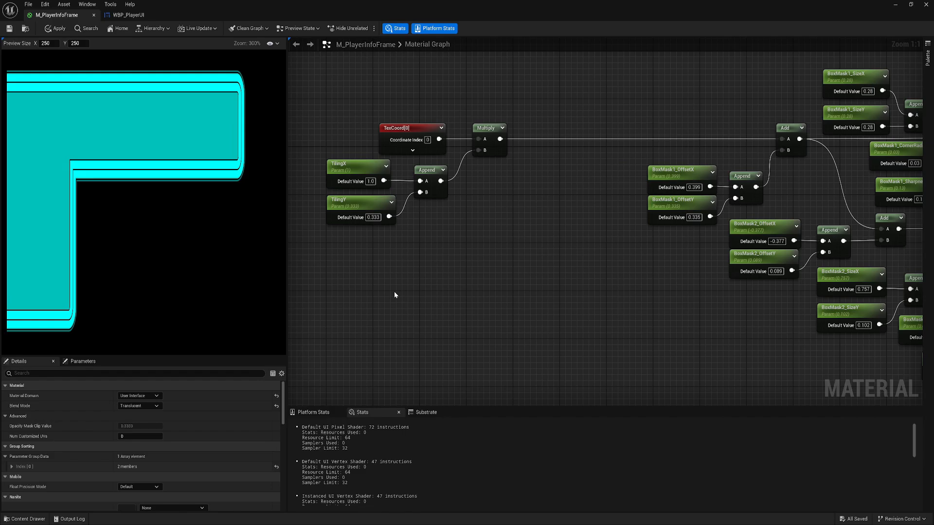
Create a material function named MF_Slant in the Version2 folder and open it.
key("ctrl+space")
right_click(282, 416)
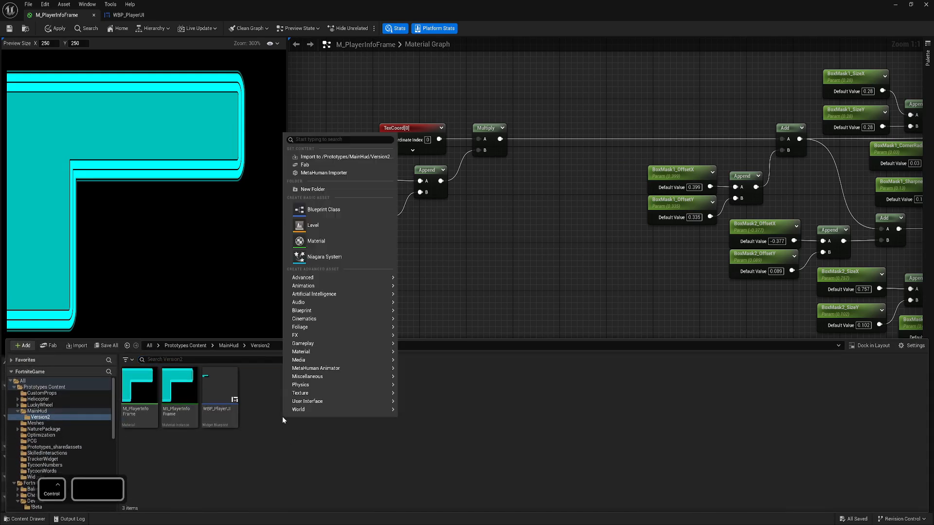
mouse_move(321, 352)
mouse_move(447, 423)
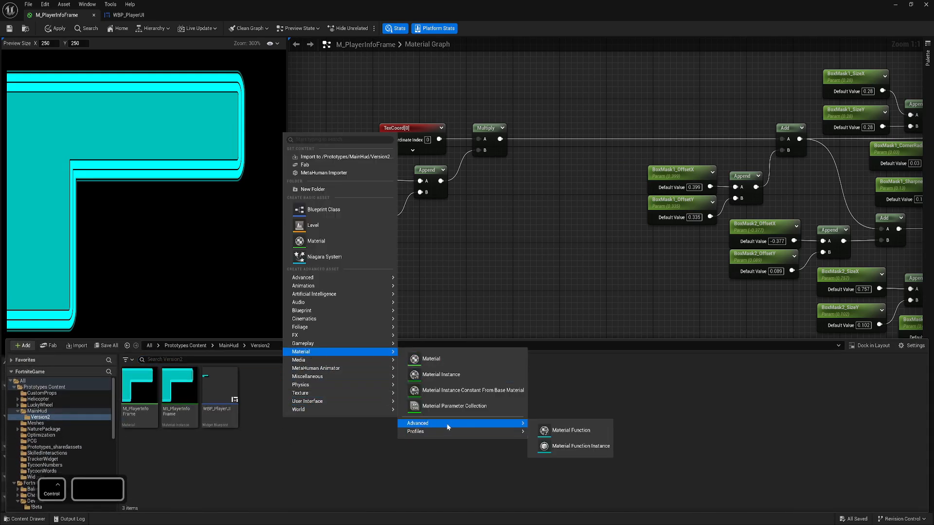
left_click(559, 427)
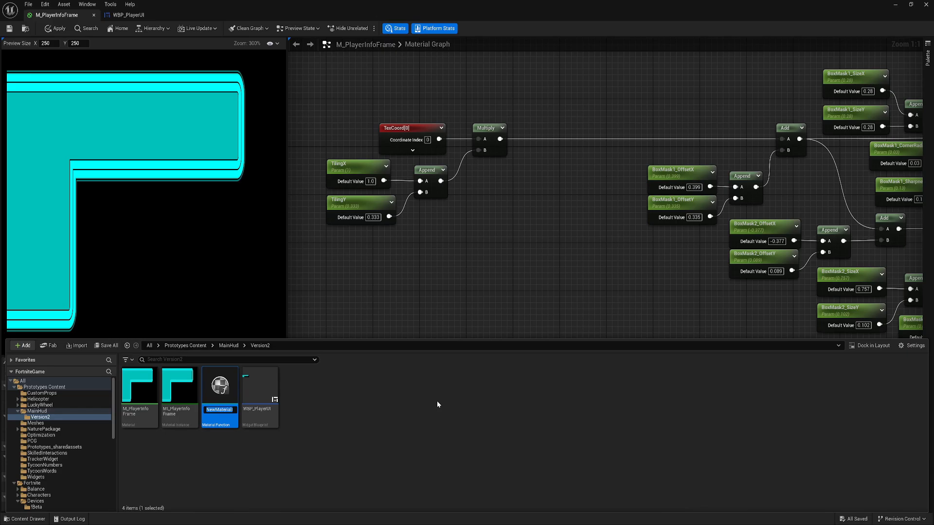
type("MF_Slant")
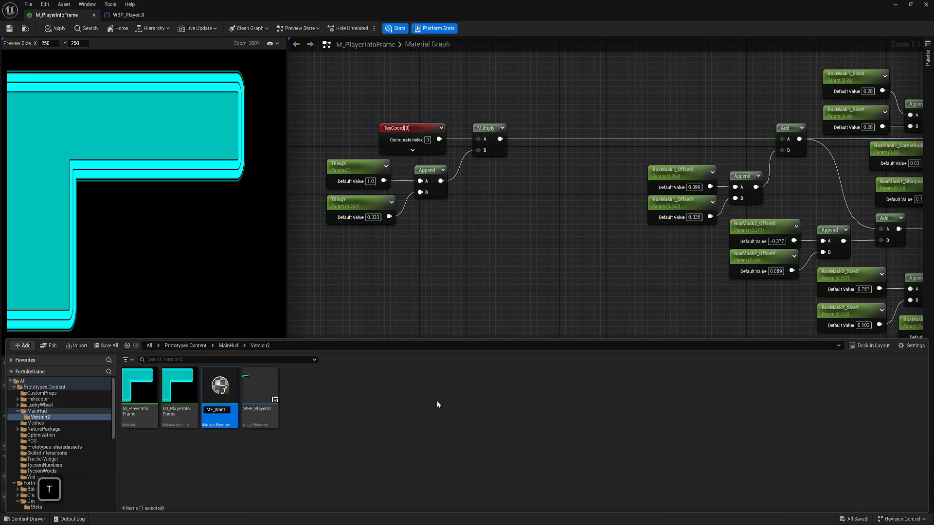
key("Return")
double_click(219, 387)
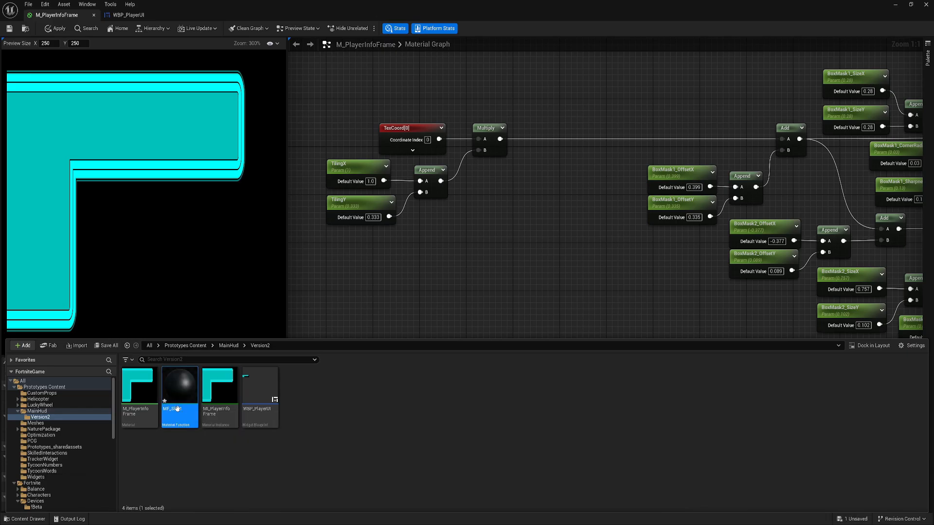
Add a FunctionInput node to the MF_Slant graph and set its input type to Function Input Vector 2.
left_click(418, 274)
left_click(717, 217)
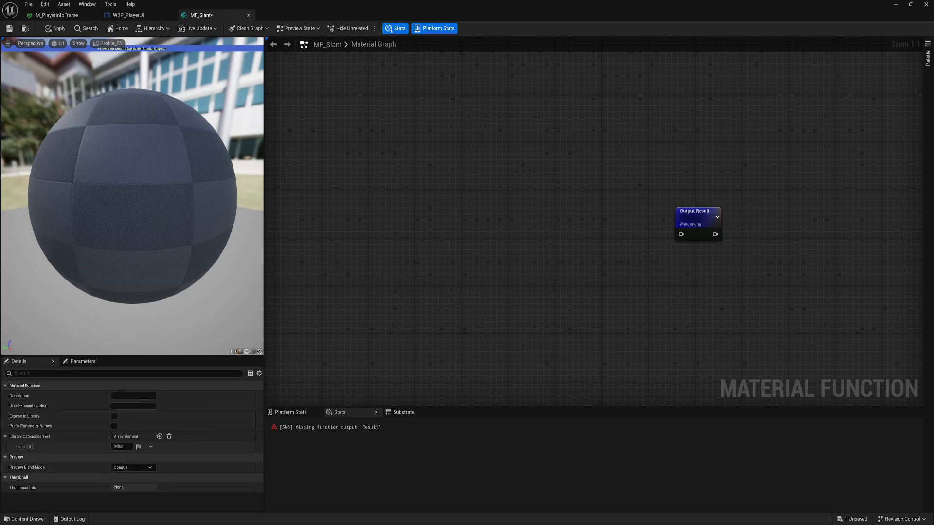
right_click_drag(365, 218, 412, 207)
right_click(413, 208)
type("in")
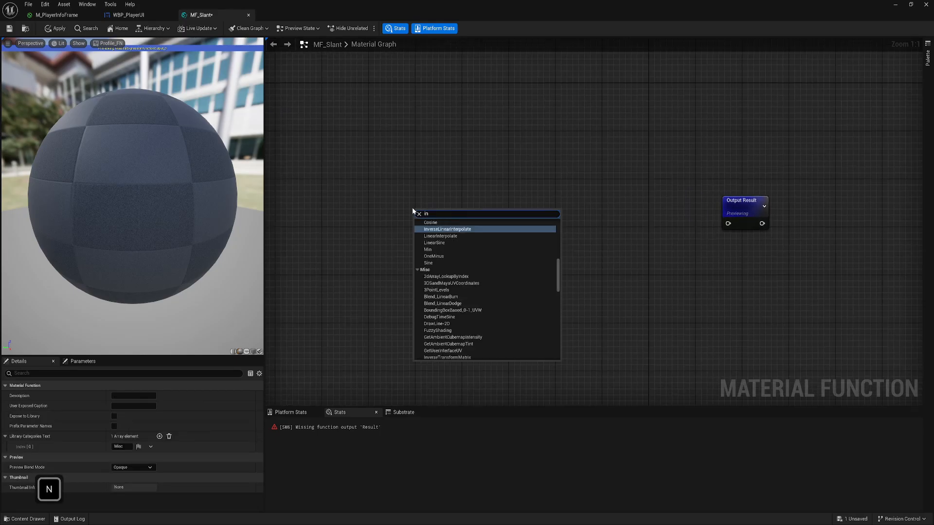
type("put")
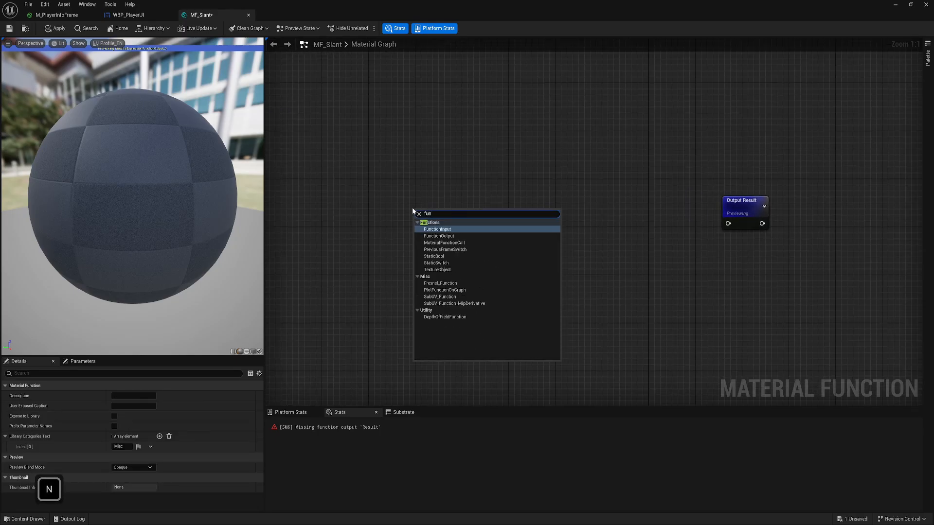
key("Return")
left_click(463, 212)
left_click_drag(437, 215, 405, 204)
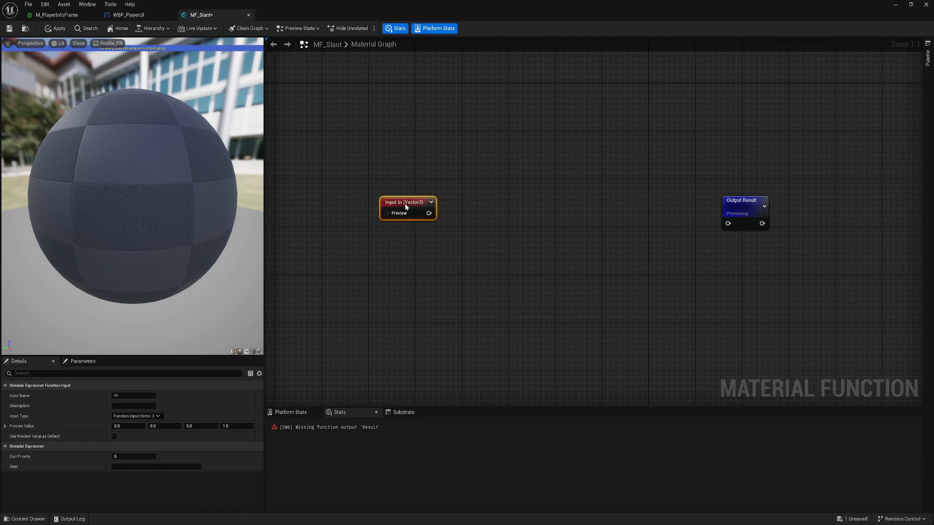
left_click(141, 416)
left_click(134, 430)
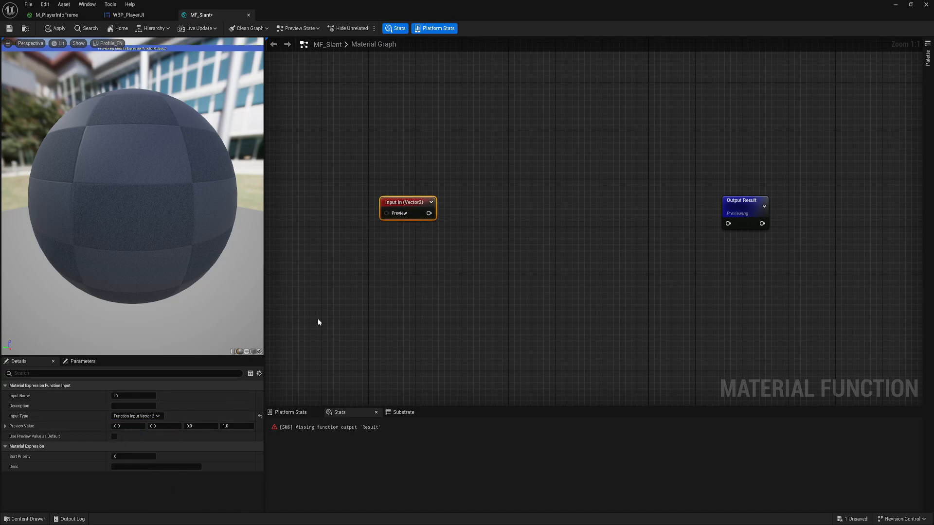
Duplicate the Vector2 function input and place the copy below the original.
key("ctrl+c")
key("ctrl+v")
left_click_drag(400, 246, 375, 263)
Name the upper function input UVs and the lower one Slant Amount.
left_click(398, 211)
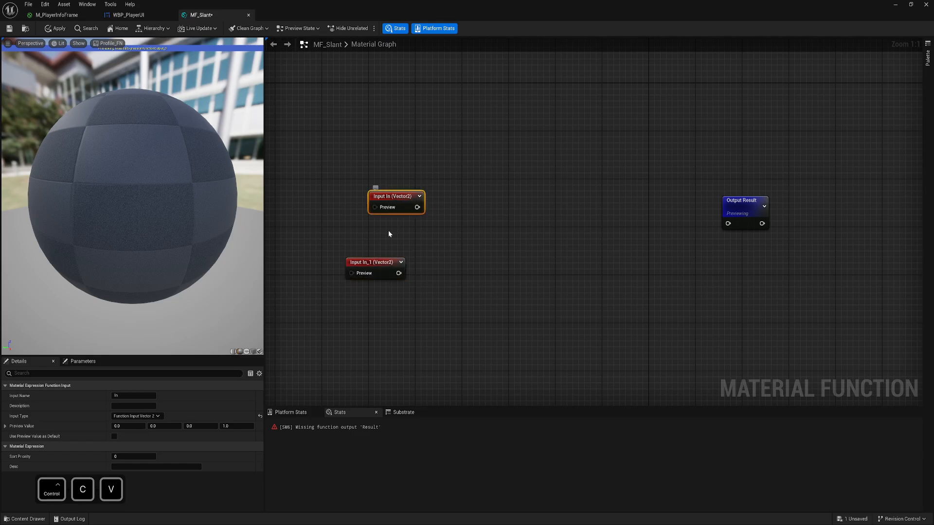
right_click_drag(399, 210, 455, 216)
left_click(131, 396)
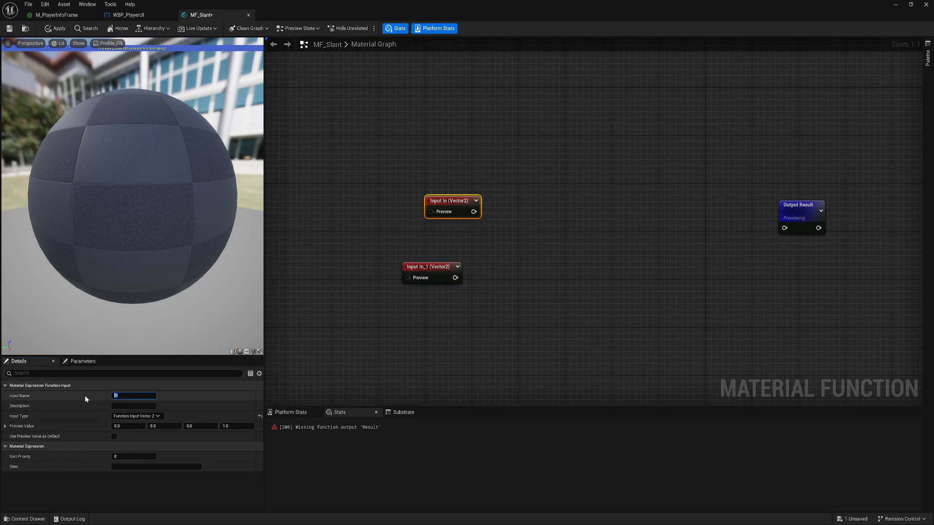
type("UVs")
key("Return")
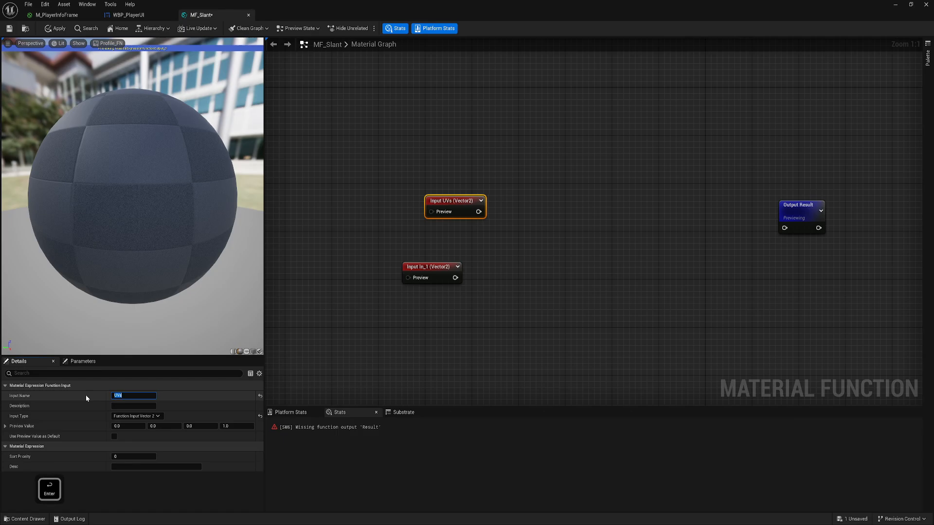
left_click(433, 272)
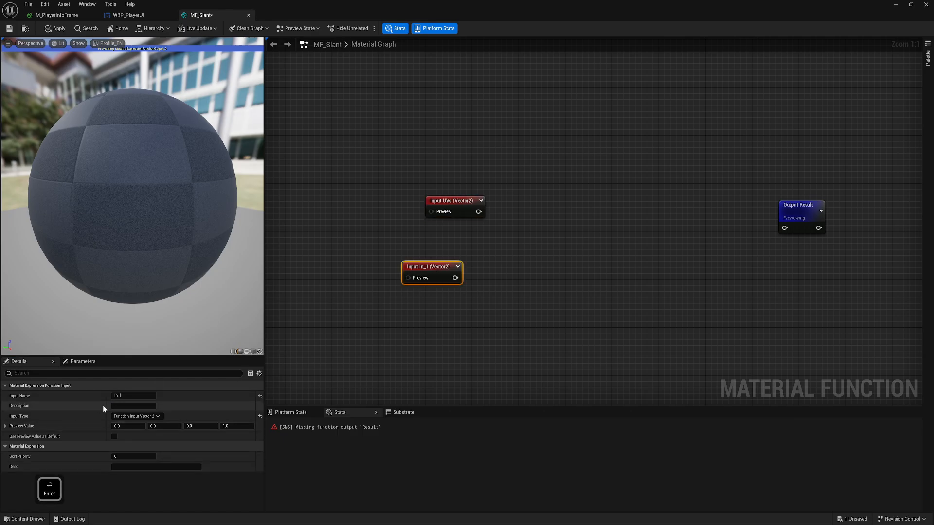
left_click(132, 396)
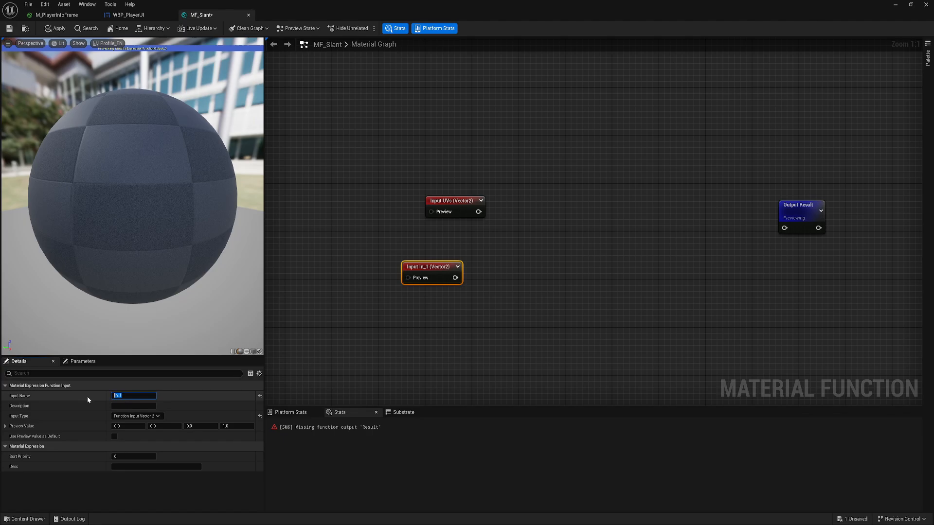
type("Sla")
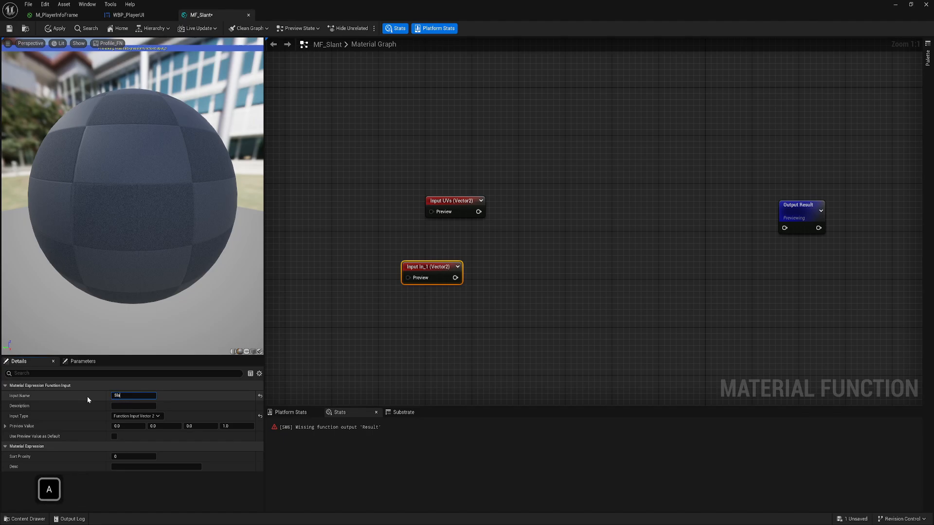
type("nt Amount")
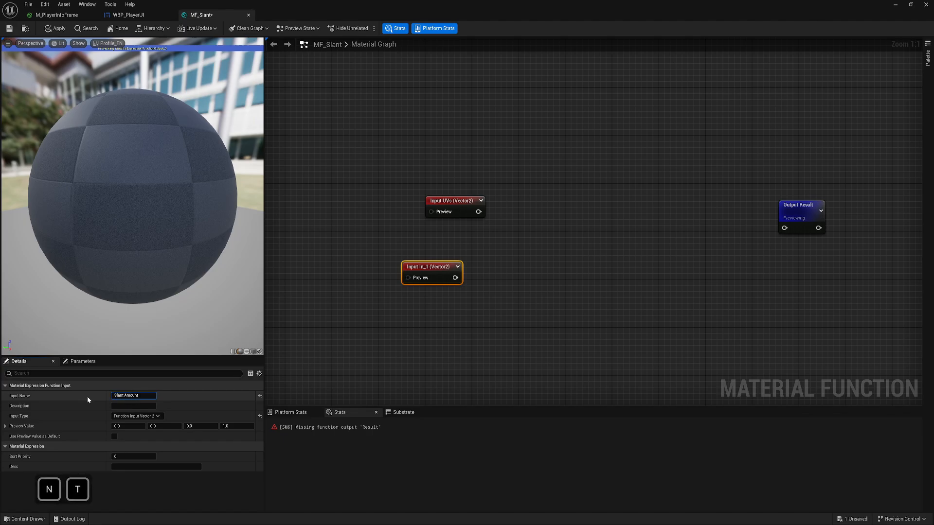
key("Return")
right_click_drag(371, 292, 386, 302)
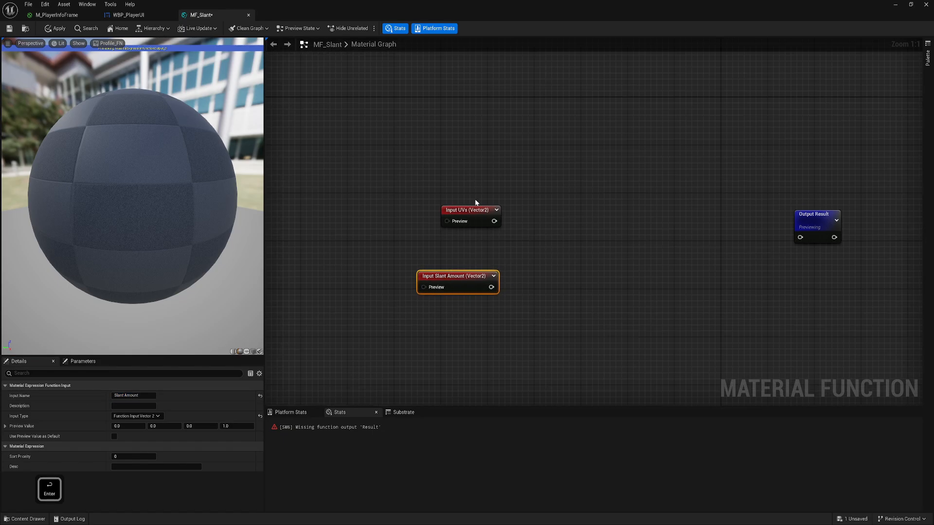
Enable Use Preview Value as Default on the UVs input and connect a new TexCoord node to its Preview pin.
left_click(474, 216)
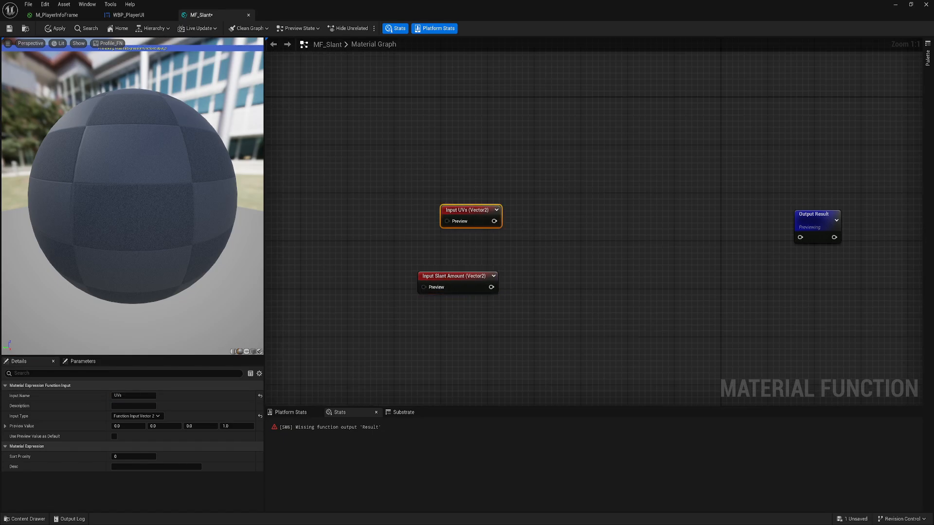
right_click_drag(473, 239, 419, 241)
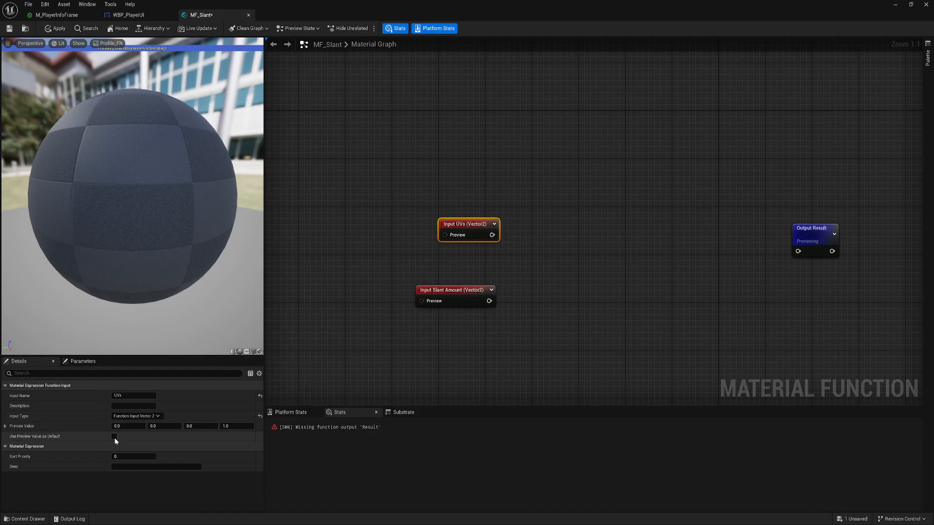
right_click_drag(417, 223, 438, 236)
left_click(344, 230)
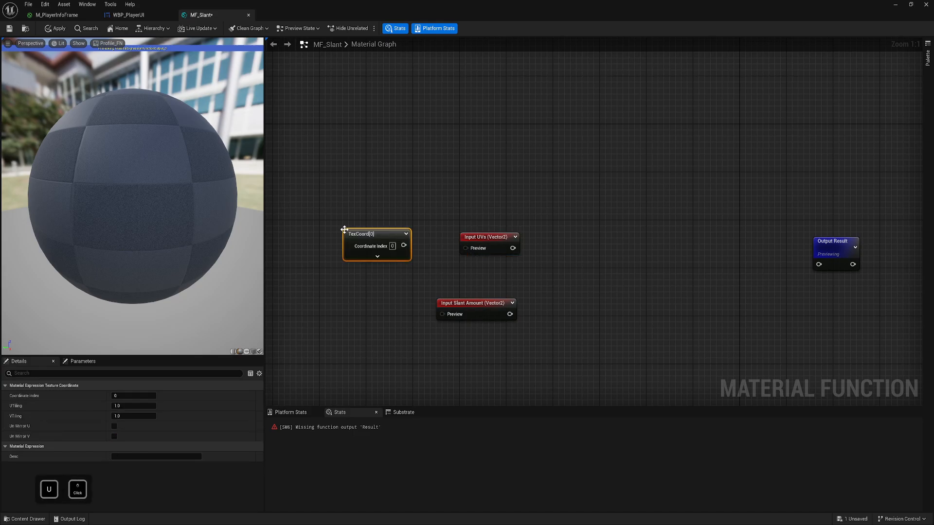
left_click_drag(404, 246, 466, 248)
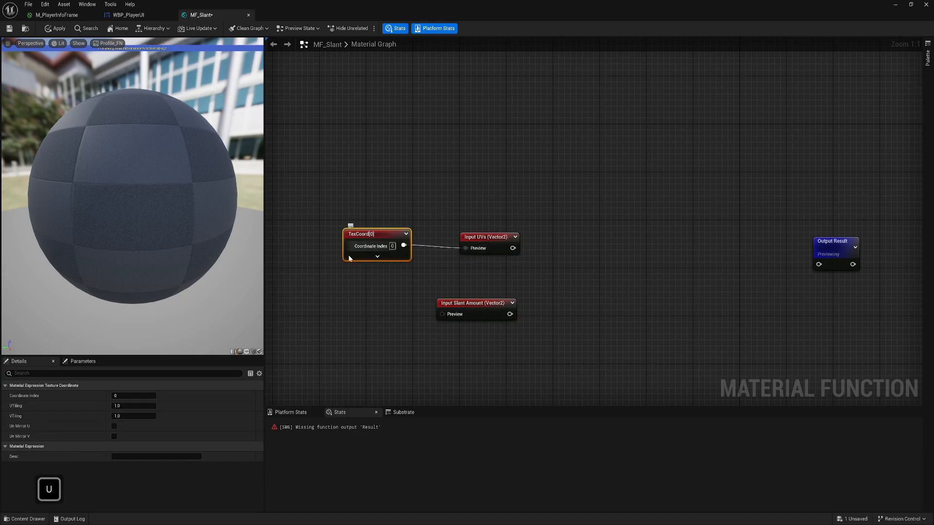
left_click_drag(360, 237, 394, 240)
left_click(411, 196)
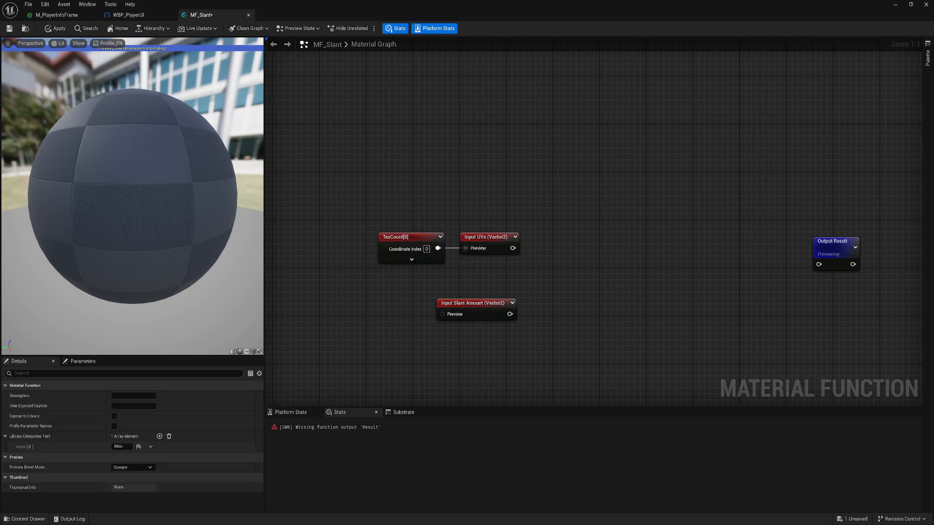
right_click_drag(461, 208, 423, 201)
left_click_drag(341, 204, 387, 263)
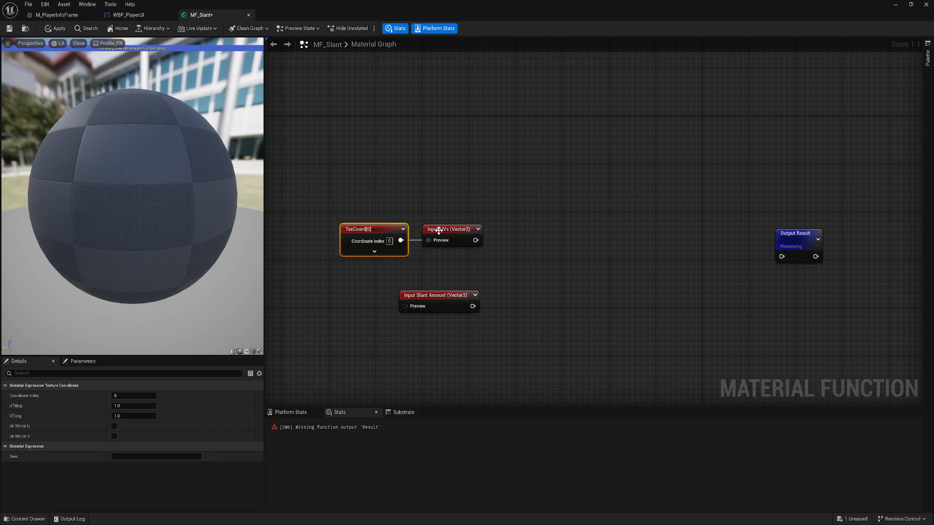
left_click(437, 232)
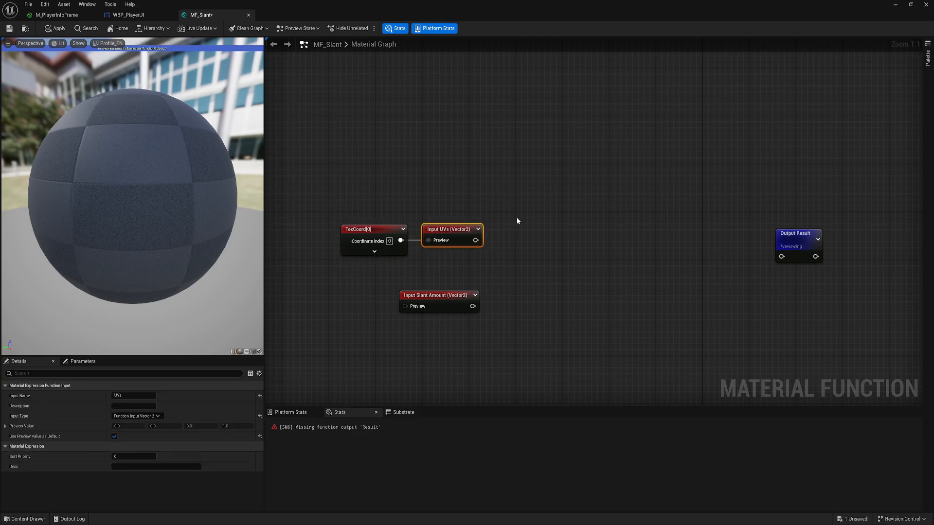
In the M_PlayerInfoFrame graph, examine how the TexCoord and the TilingX and TilingY nodes feed the Multiply node.
left_click(67, 15)
right_click_drag(517, 132, 539, 169)
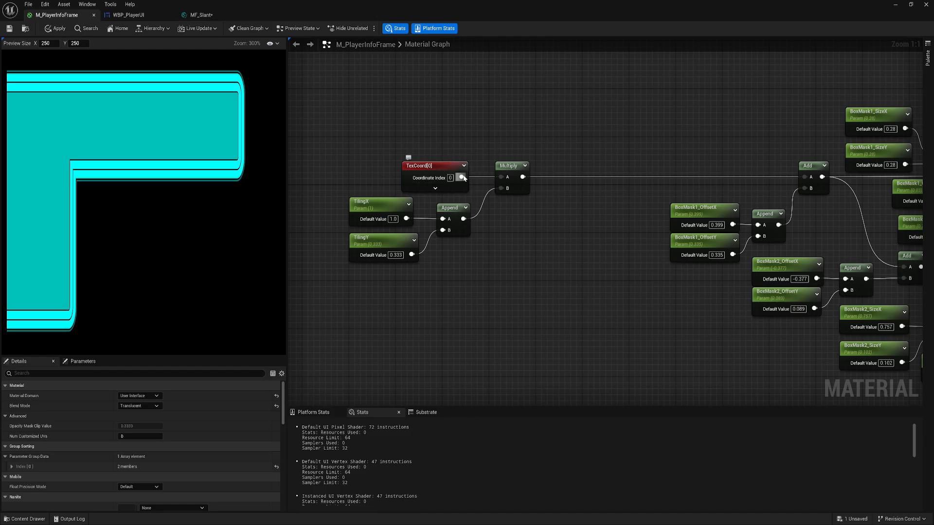
left_click_drag(462, 177, 508, 177)
left_click_drag(580, 121, 489, 238)
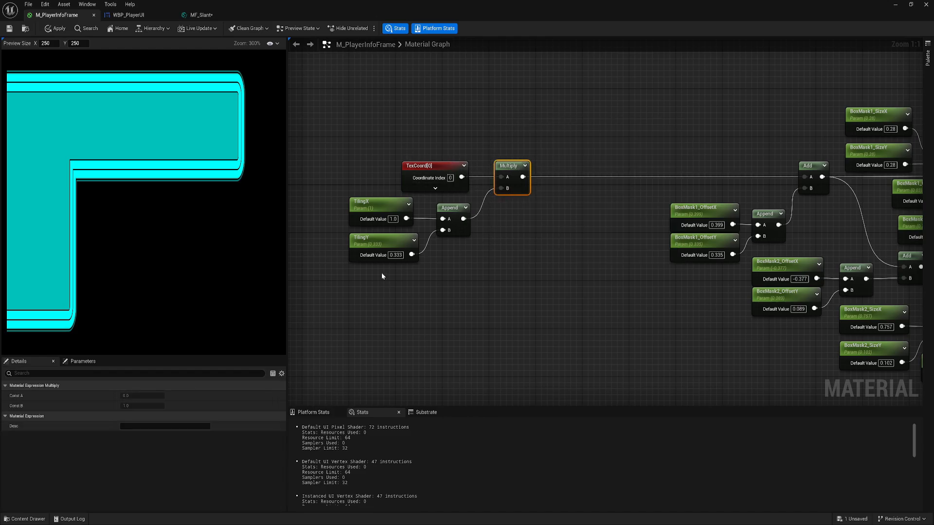
left_click_drag(372, 282, 497, 195)
left_click_drag(543, 140, 586, 189)
left_click(587, 226)
left_click(507, 149)
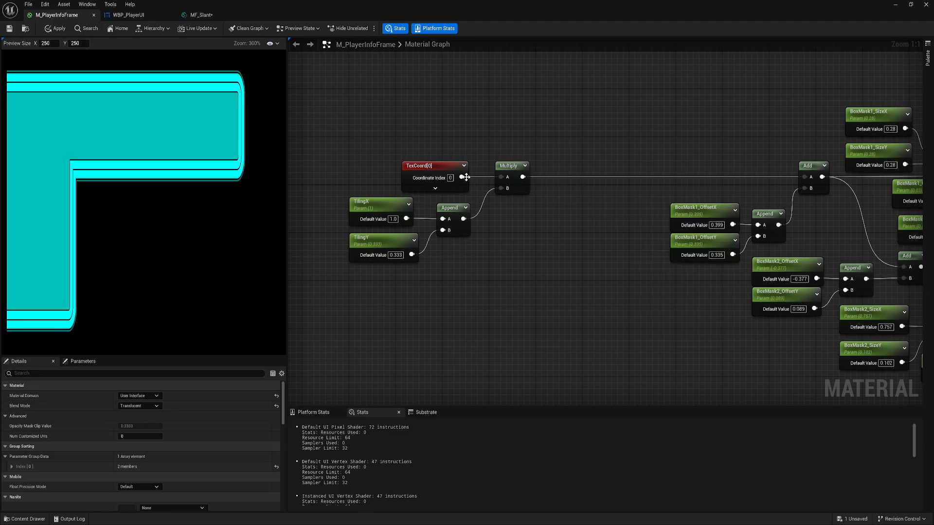
left_click_drag(465, 177, 513, 103)
left_click(433, 111)
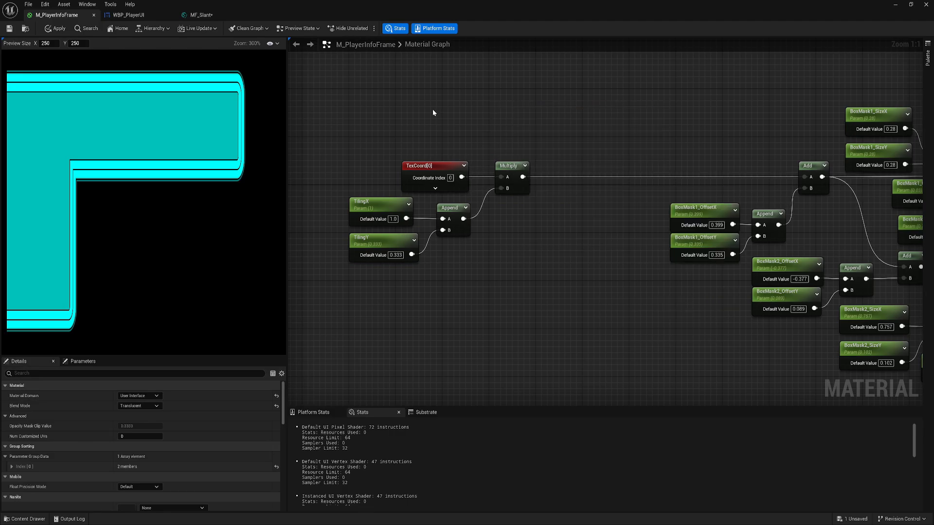
Return to MF_Slant and enable Use Preview Value as Default on the Slant Amount input.
left_click(198, 15)
left_click(379, 232)
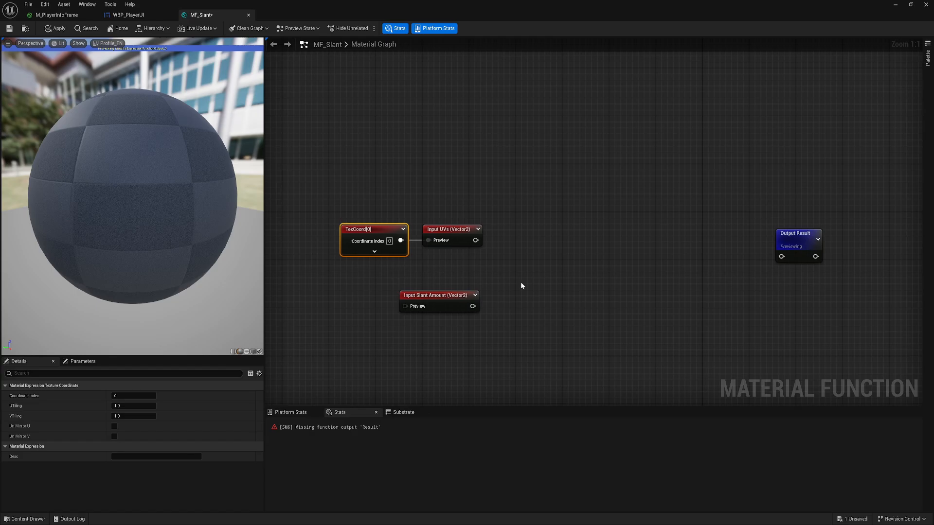
right_click_drag(514, 282, 494, 264)
left_click(417, 288)
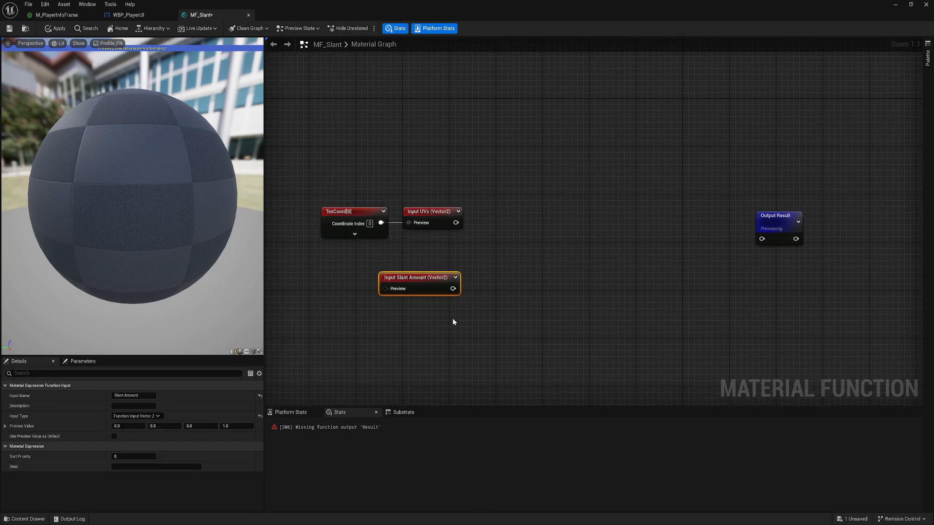
left_click(114, 437)
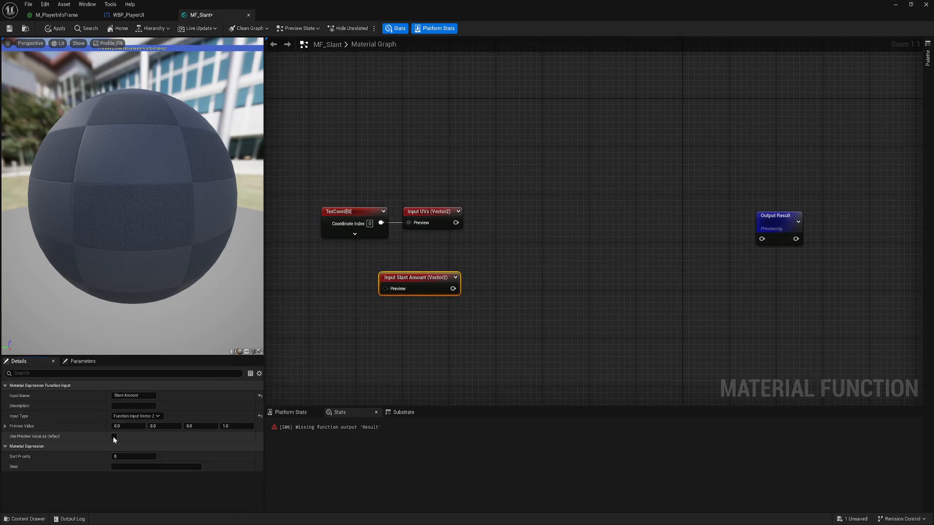
left_click(156, 428)
left_click(417, 341)
Add a Swizzle node and a Multiply node between the Slant Amount input and the Output Result.
right_click_drag(529, 291, 435, 306)
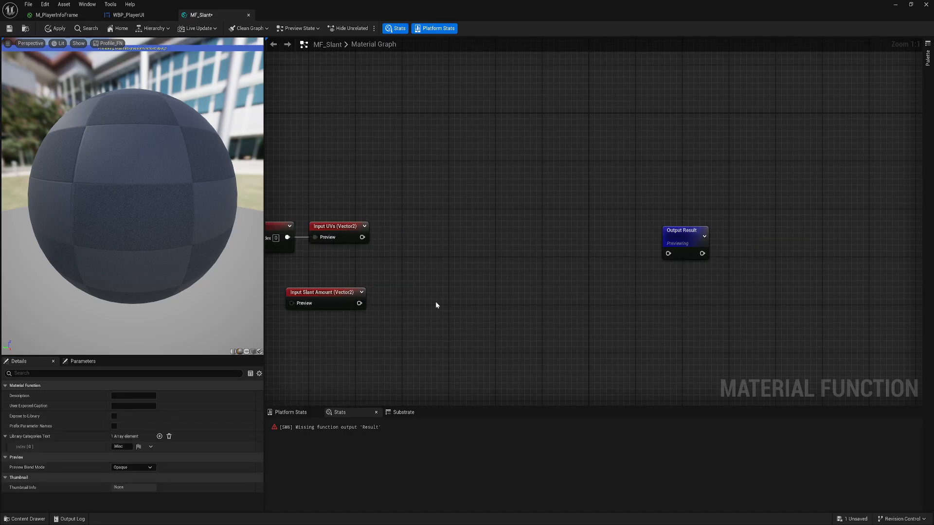
right_click(408, 286)
type("sw")
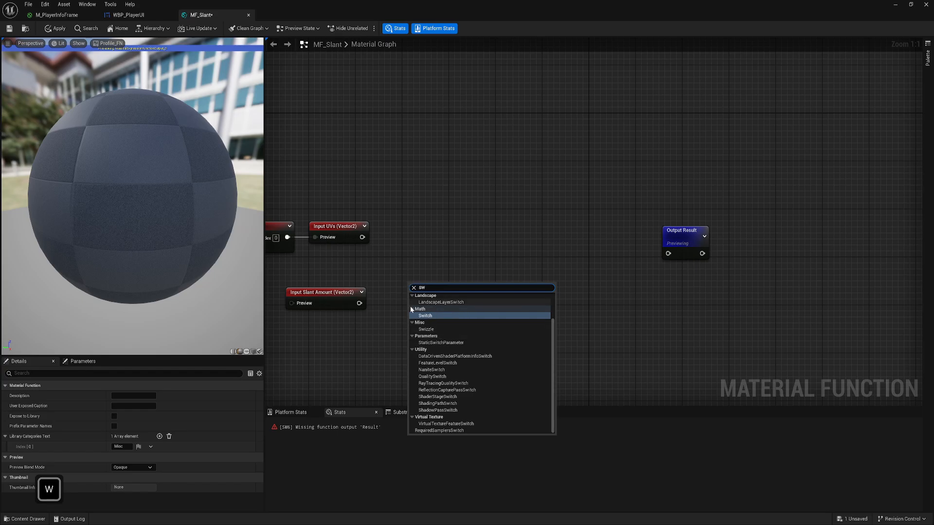
left_click(467, 330)
left_click_drag(431, 285, 432, 266)
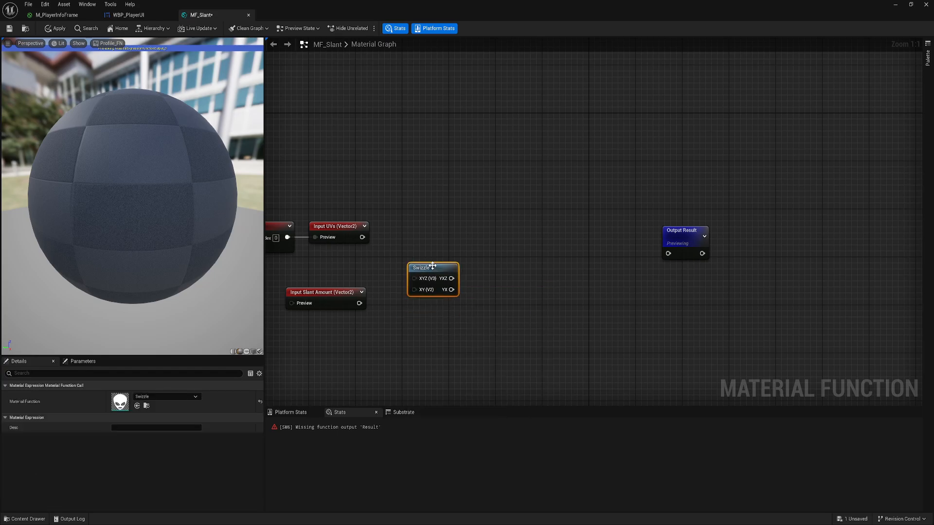
left_click(486, 269)
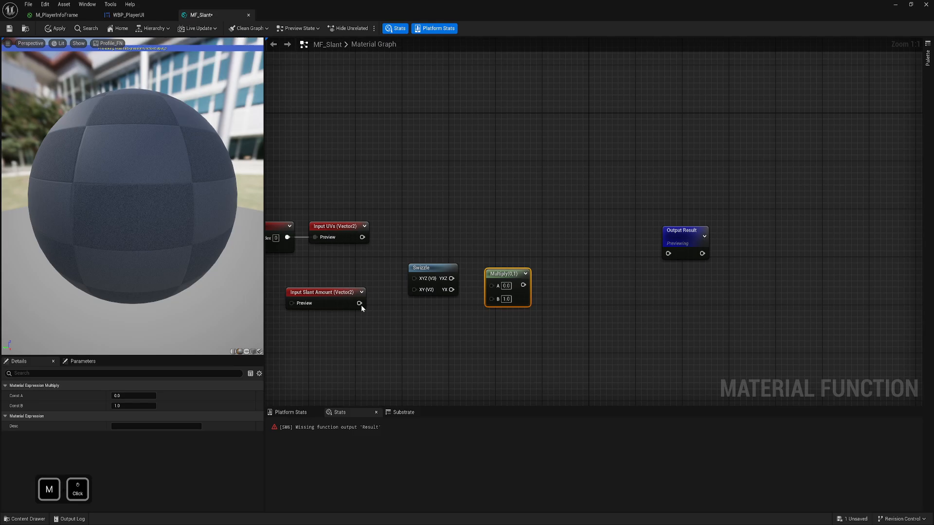
Wire Slant Amount through Swizzle's XY (V2) input and YX output into Multiply's B, and the UVs input into A, arranging the nodes.
left_click_drag(358, 302, 410, 266)
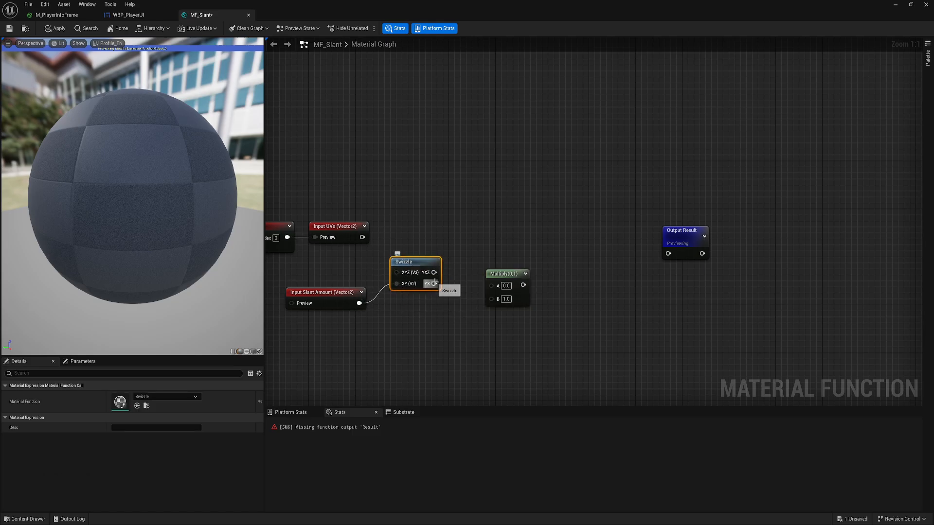
left_click_drag(433, 284, 483, 261)
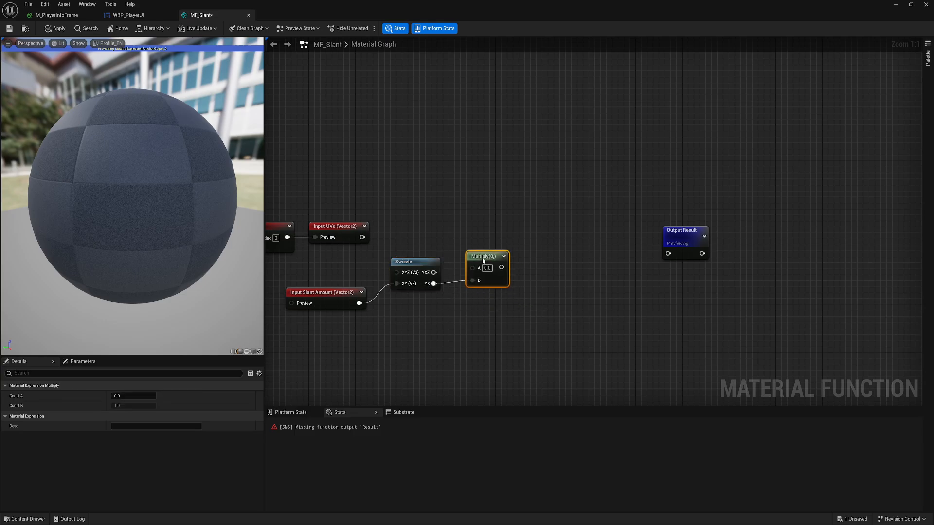
left_click_drag(273, 211, 416, 220)
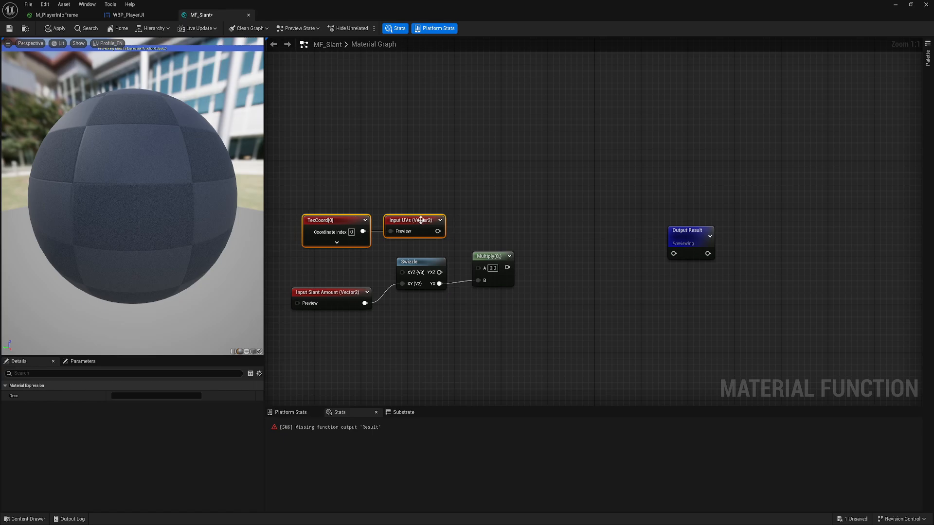
mouse_move(489, 259)
left_mouse_down()
mouse_move(475, 248)
mouse_move(479, 263)
left_mouse_up()
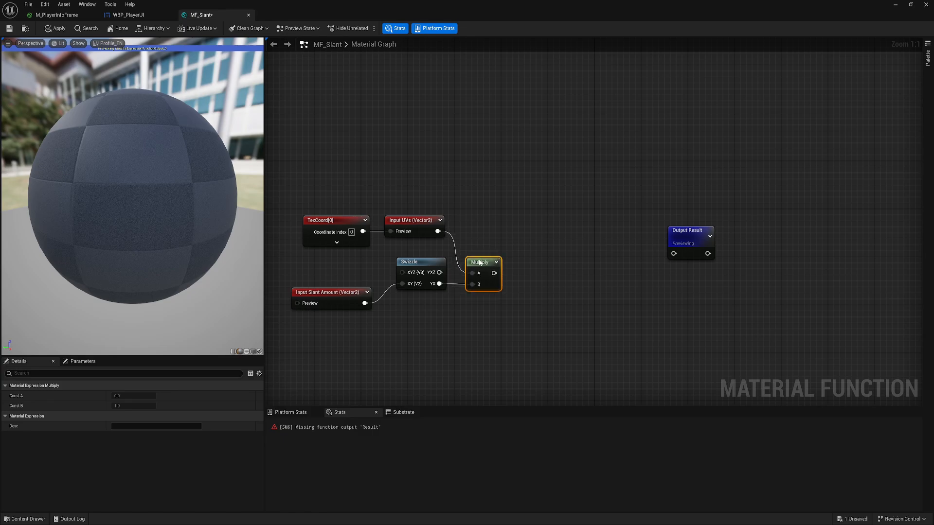
Duplicate the Swizzle node, place the copy after Multiply, and wire Multiply's output into the copy's XY input.
right_click_drag(522, 243, 488, 236)
left_click(386, 257)
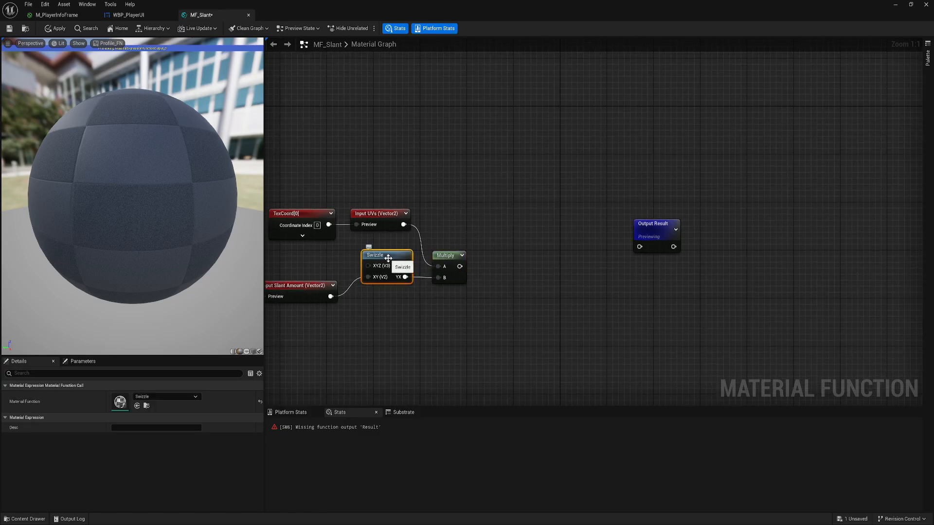
key("ctrl+c")
key("ctrl+v")
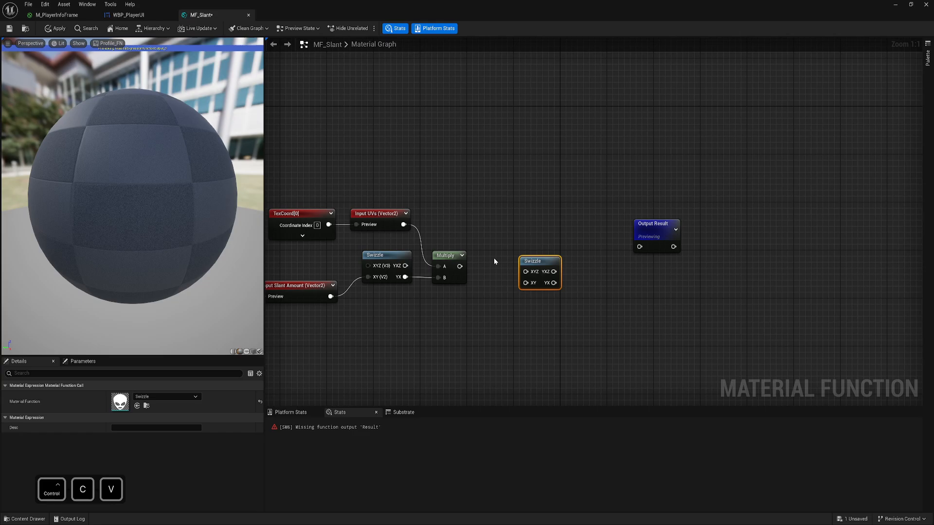
left_click_drag(460, 266, 489, 263)
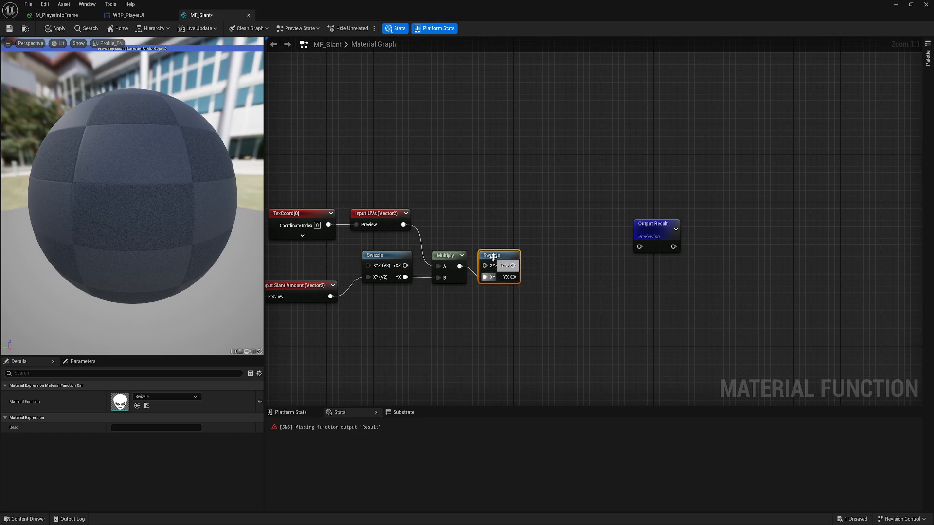
Add an Add node after the second Swizzle, wiring the UVs input into A and the Swizzle's YX output into B.
key("a")
left_click(521, 233)
left_click_drag(541, 234, 558, 217)
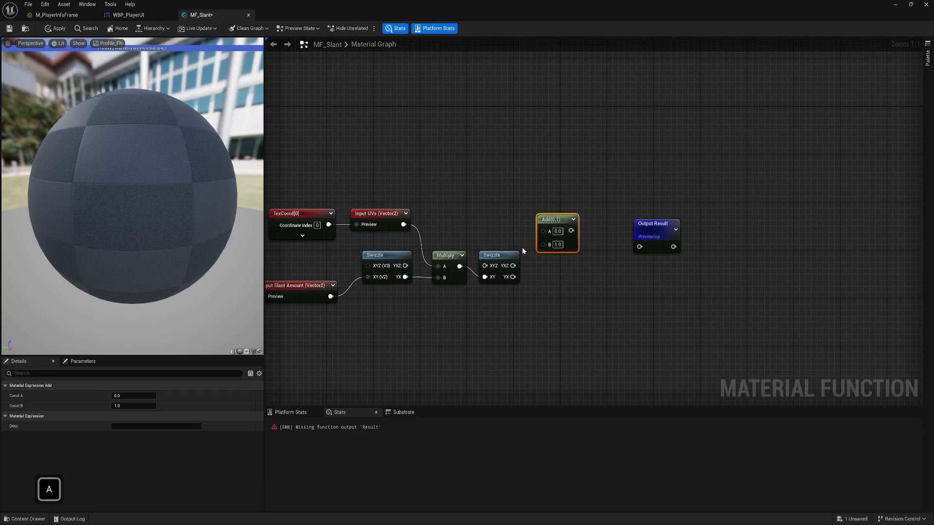
left_click_drag(512, 277, 543, 244)
left_click_drag(403, 224, 544, 231)
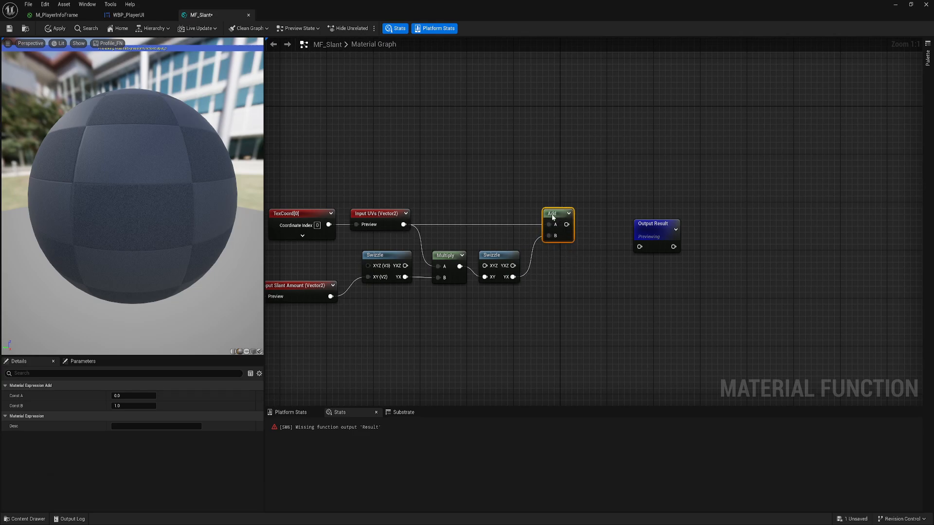
Compact the layout by moving the Swizzle and Multiply nodes up beneath the UVs wire and repositioning the Slant Amount input.
right_click_drag(294, 320, 372, 313)
left_click_drag(372, 313, 583, 255)
left_click_drag(579, 248, 579, 236)
right_click_drag(482, 251, 417, 259)
left_click(323, 273)
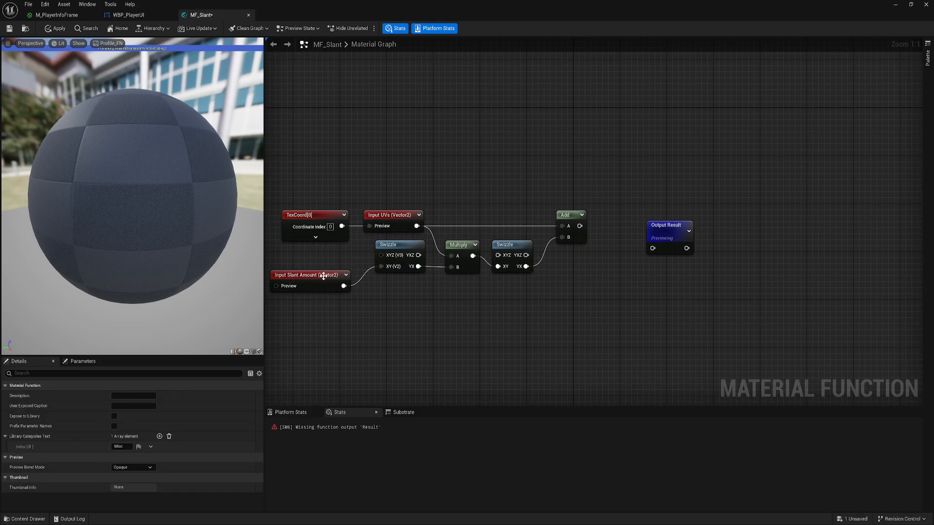
left_click_drag(334, 277, 334, 259)
left_click(469, 293)
right_click_drag(471, 293, 415, 303)
right_click_drag(330, 294, 401, 280)
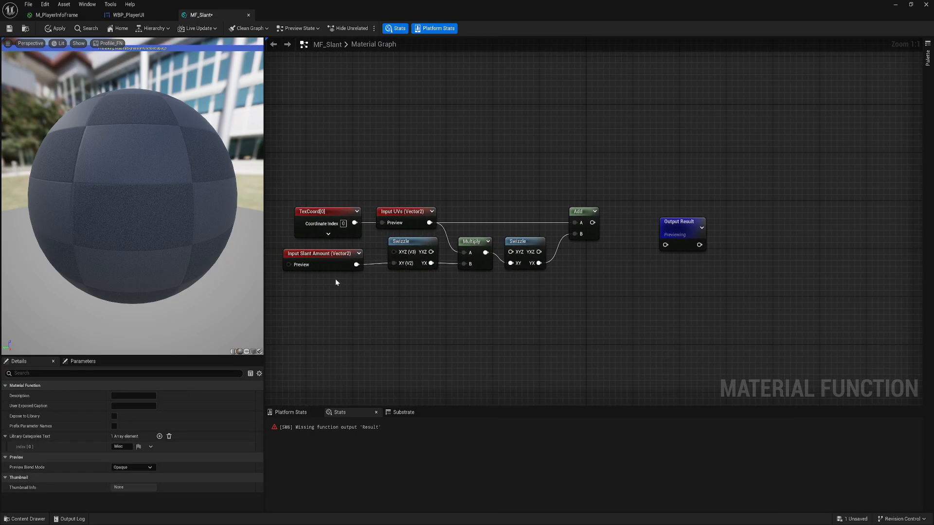
left_click_drag(337, 254, 337, 273)
right_click_drag(586, 283, 482, 284)
right_click_drag(542, 273, 482, 287)
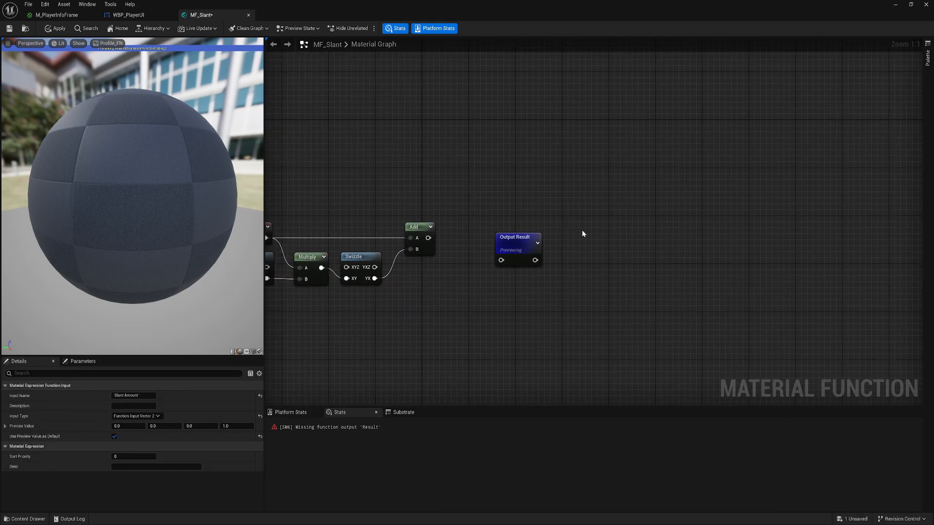
Add a Subtract node between Add and Output Result, and wire Add's output into its A input.
left_click_drag(518, 244, 620, 227)
right_click(468, 237)
type("sub")
left_click(492, 271)
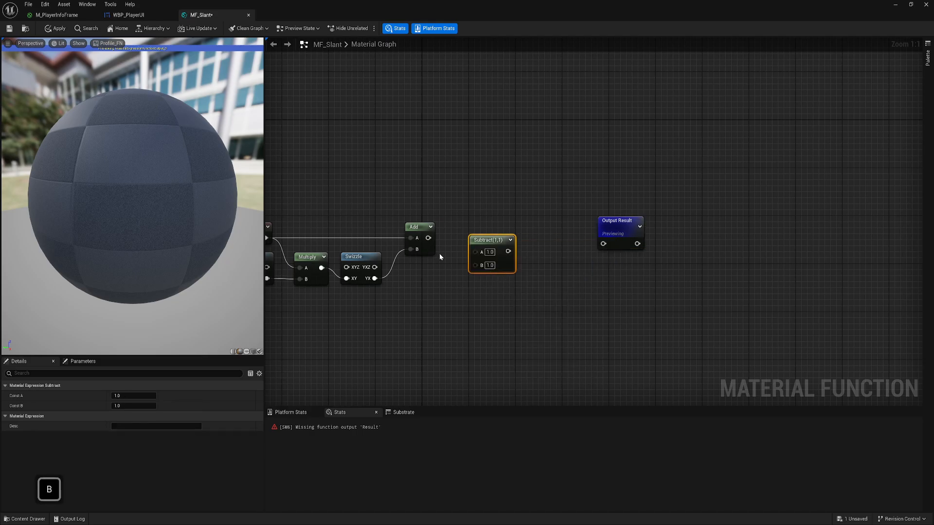
left_click_drag(428, 237, 476, 253)
mouse_move(488, 241)
left_mouse_down()
mouse_move(488, 228)
mouse_move(499, 229)
left_mouse_up()
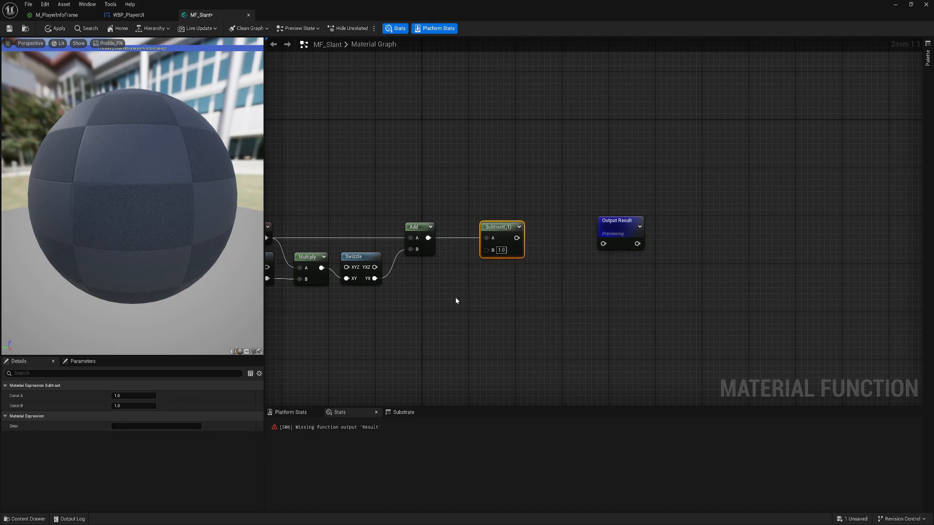
Add a Divide node with B at 2.0, feeding Slant Amount into its A and its result into Subtract's B.
right_click_drag(404, 335, 480, 305)
left_click(482, 290)
right_click_drag(329, 279, 387, 261)
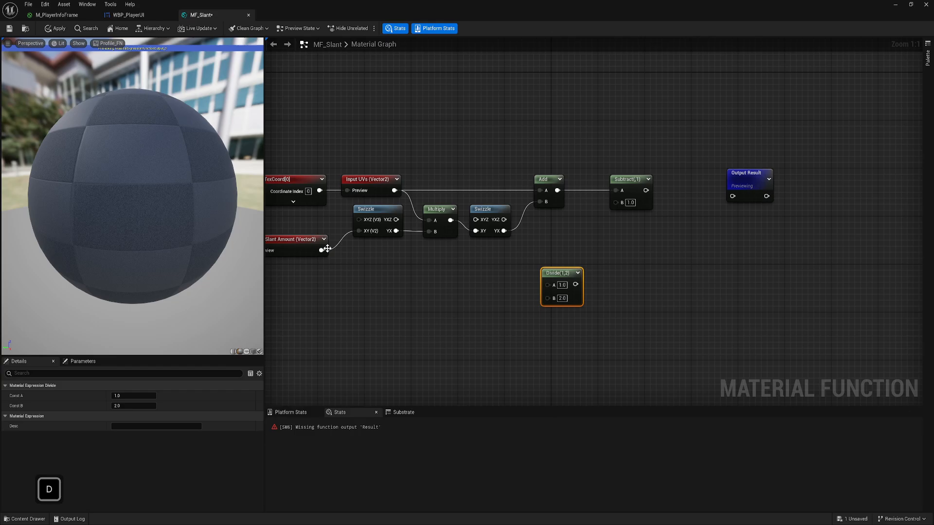
left_click_drag(322, 250, 569, 242)
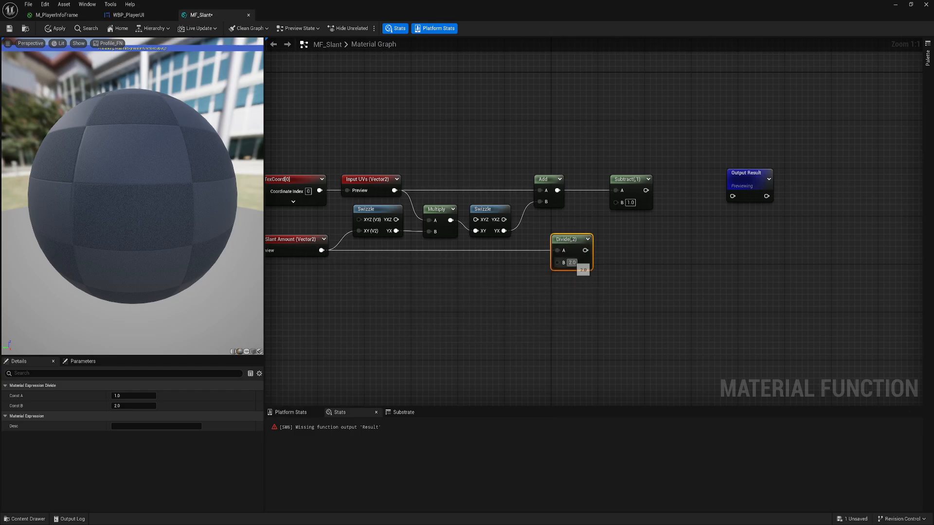
left_click_drag(585, 249, 551, 241)
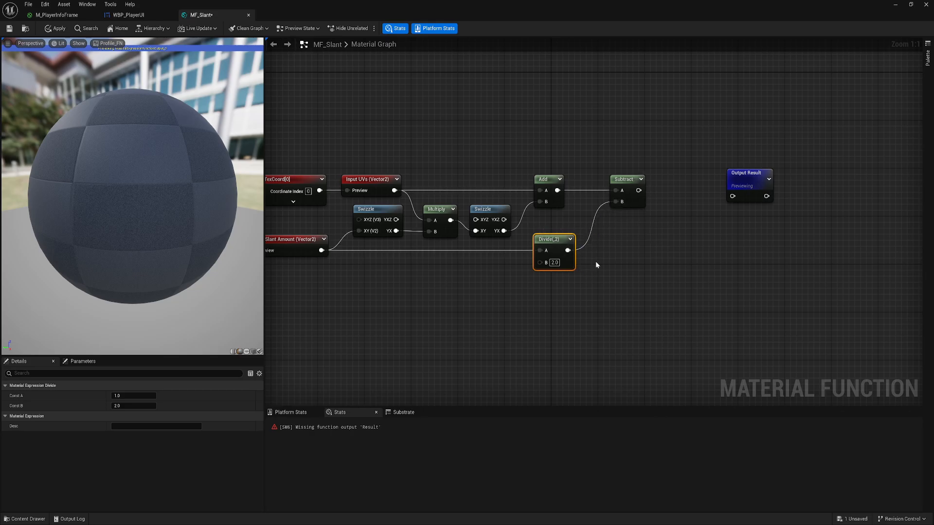
Connect Subtract's output to Output Result and move the two nodes closer to the rest of the graph.
right_click_drag(624, 257, 591, 262)
left_click_drag(585, 188, 574, 188)
left_click_drag(594, 196, 700, 202)
left_click_drag(718, 189, 642, 182)
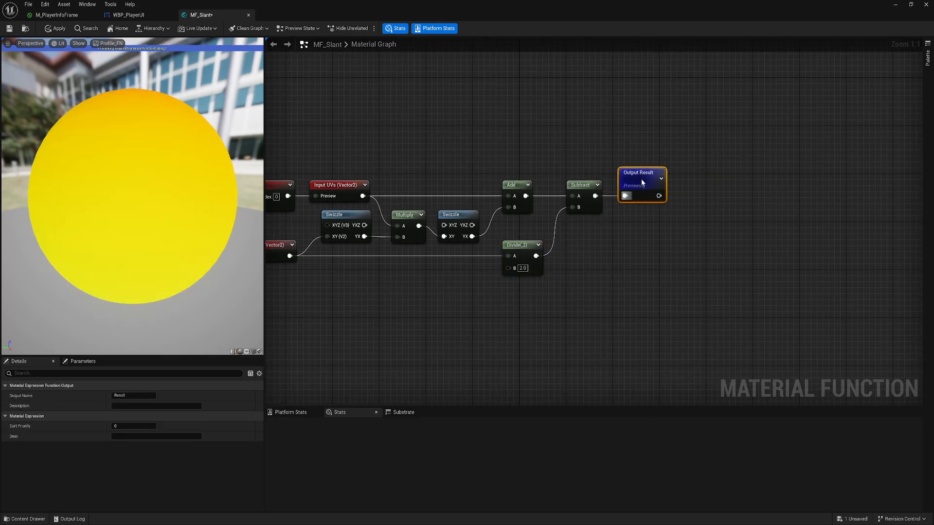
left_click(603, 229)
Save MF_Slant and enable Expose to Library in its function settings.
right_click_drag(306, 255, 407, 250)
left_click(10, 29)
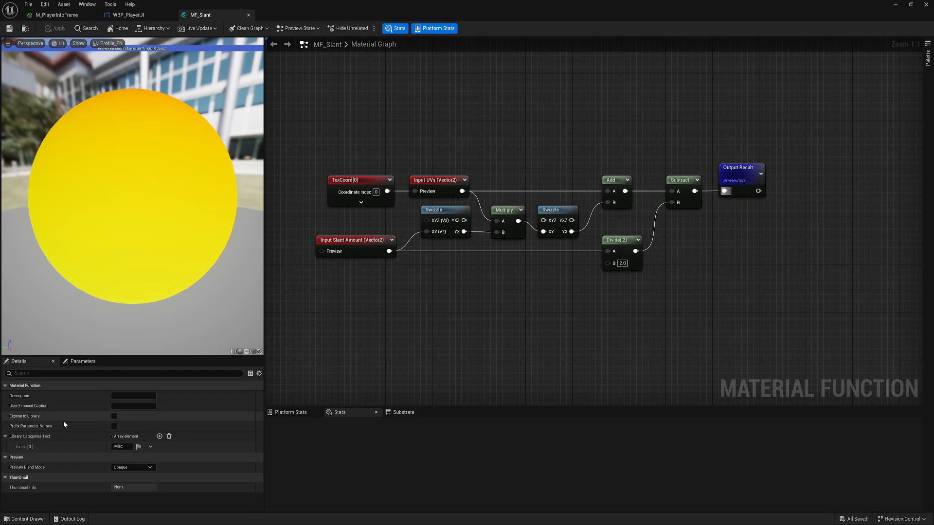
left_click(114, 417)
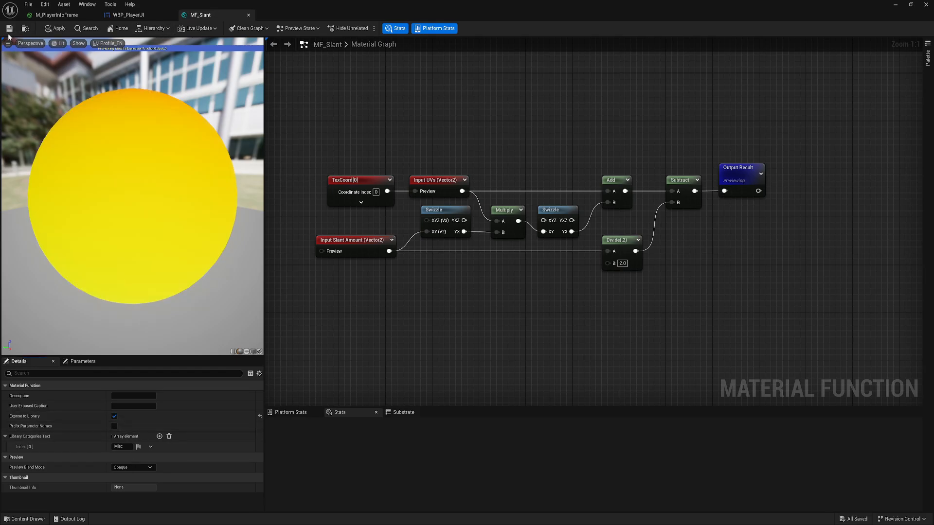
In the M_PlayerInfoFrame graph, place an MF_Slant function node from the project content below the Multiply wire.
left_click(56, 15)
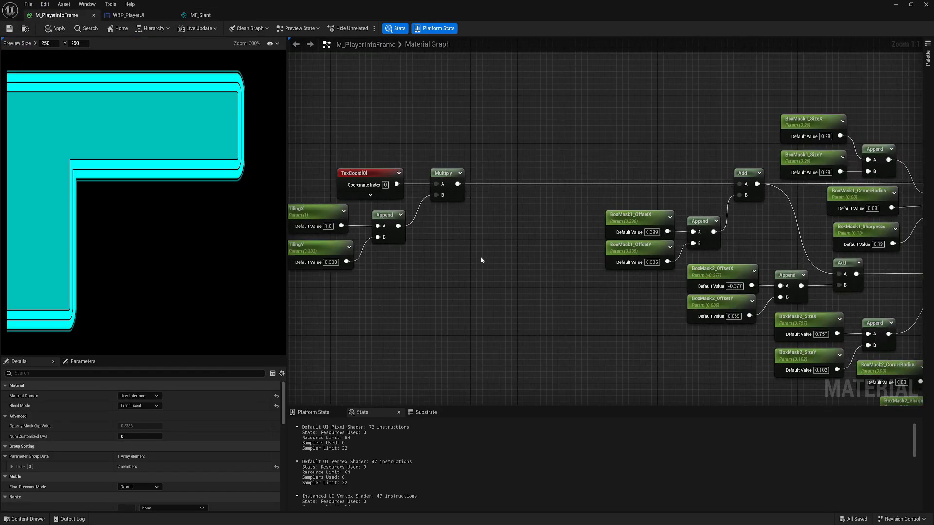
key("ctrl+space")
left_click_drag(203, 395, 521, 237)
In MF_Slant, set the Slant Amount input's Sort Priority to 1 and save the function.
left_click(203, 16)
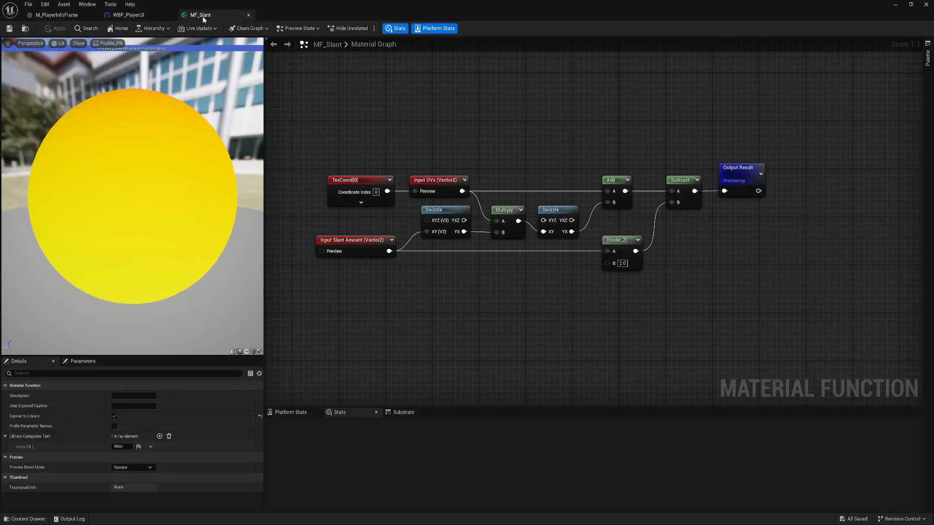
left_click(534, 197)
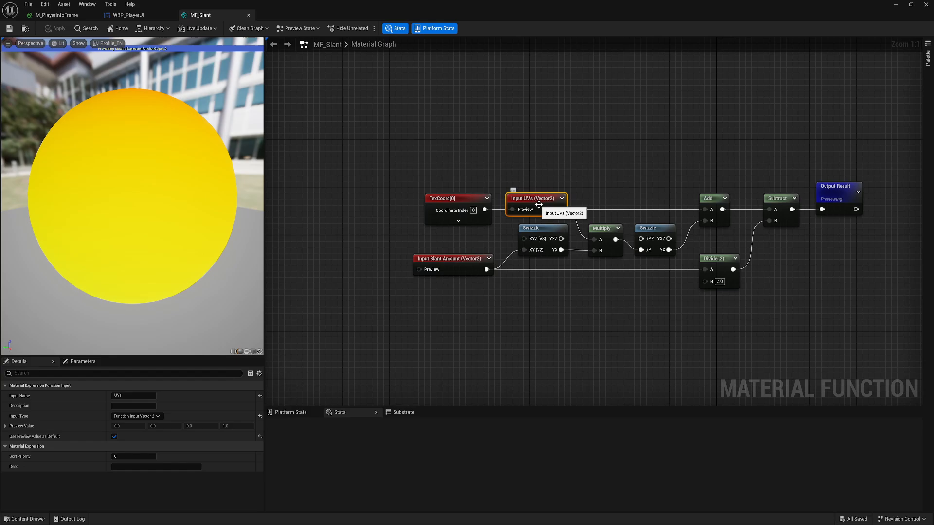
left_click(452, 263)
left_click(132, 457)
type("1")
key("Return")
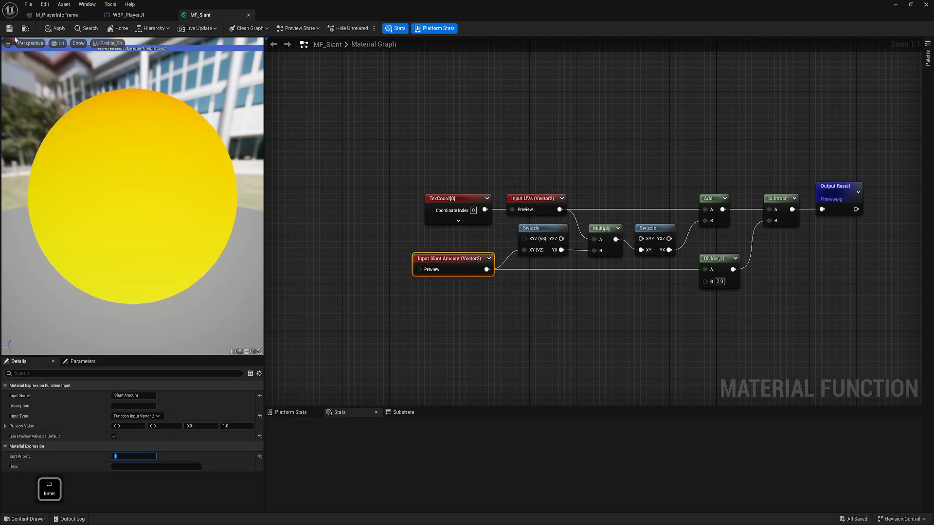
left_click(10, 28)
In M_PlayerInfoFrame, wire MF_Slant between the tiling Multiply and the first Add, using its UVs input and Result output.
left_click(53, 15)
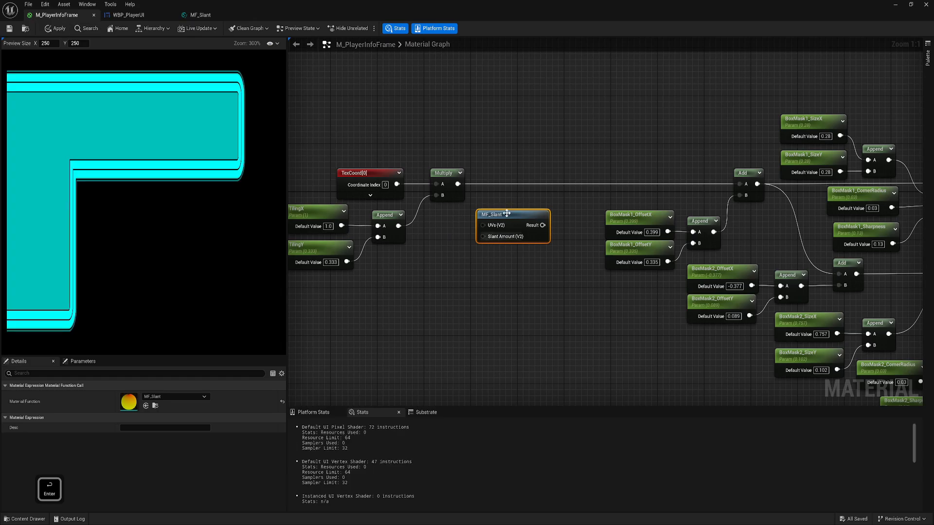
right_click_drag(501, 200, 491, 225)
left_click_drag(492, 237, 504, 196)
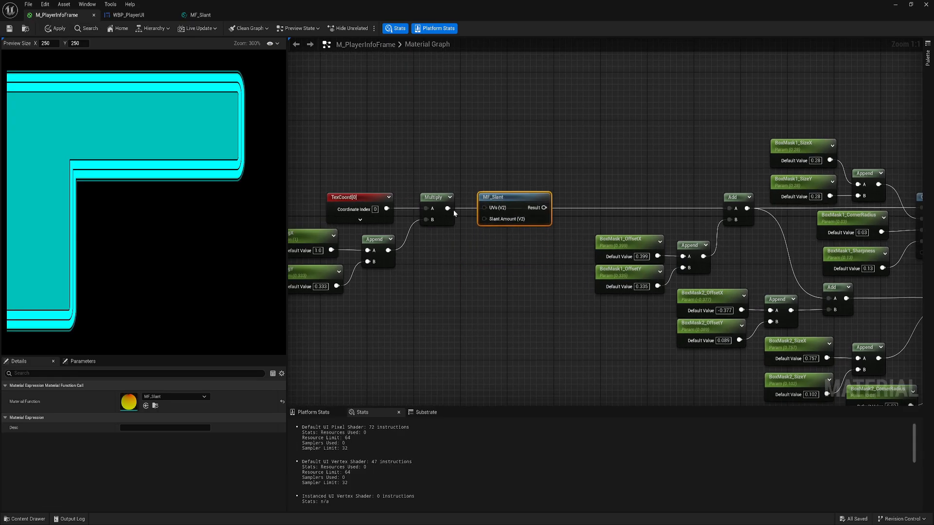
left_click_drag(447, 208, 485, 207)
left_click_drag(544, 207, 730, 208)
right_click_drag(466, 285, 516, 258)
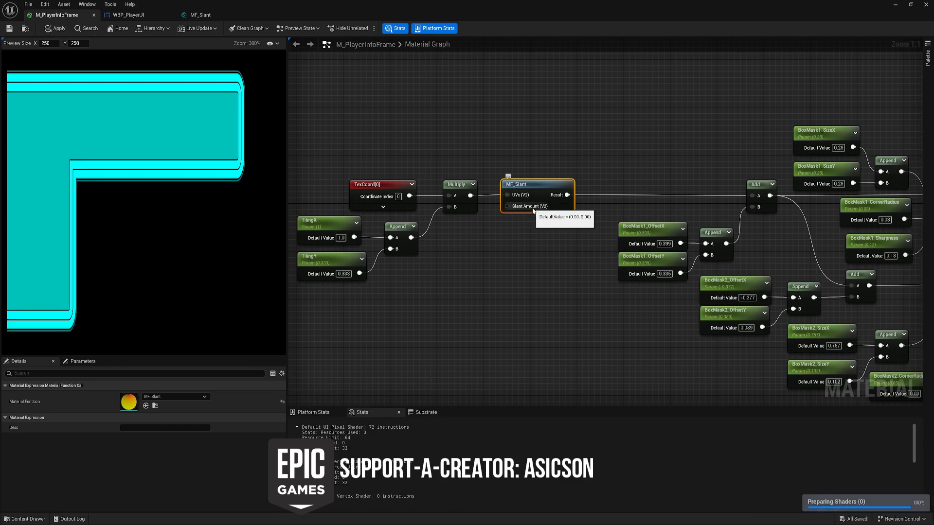
Duplicate the tiling Append node, place the copy below MF_Slant, and wire it into the Slant Amount input.
right_click_drag(490, 229, 539, 215)
left_click(439, 210)
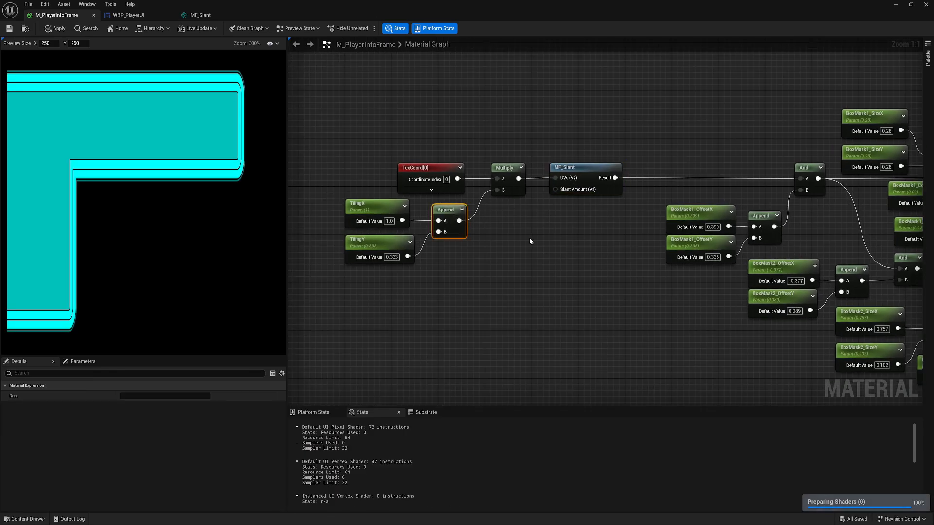
key("ctrl+c")
key("ctrl+v")
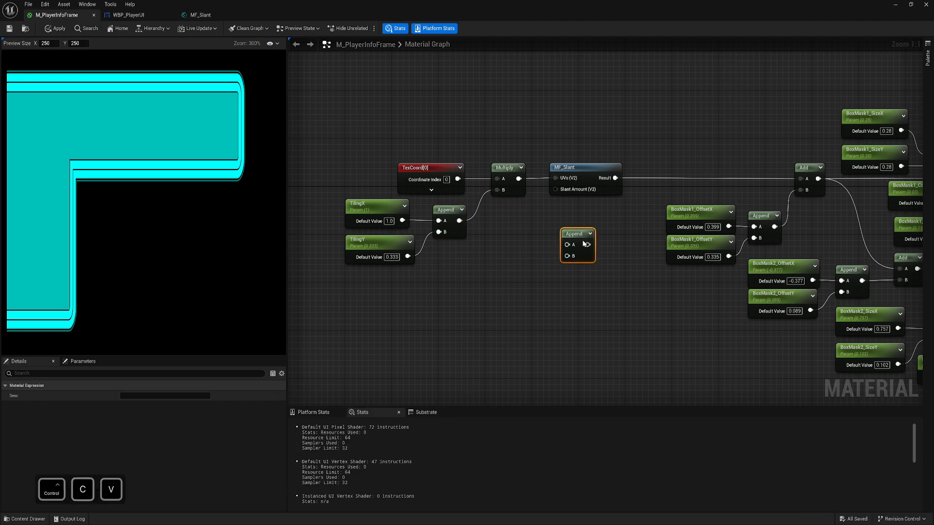
left_click_drag(581, 234, 545, 240)
right_click_drag(582, 222, 555, 234)
left_click_drag(526, 262, 573, 179)
right_click_drag(535, 315, 571, 298)
left_click_drag(548, 235, 554, 265)
Create a scalar parameter named SlantAmountX to the left of the new Append node.
right_click_drag(439, 283, 457, 269)
key("s")
left_click(457, 264)
type("Slant")
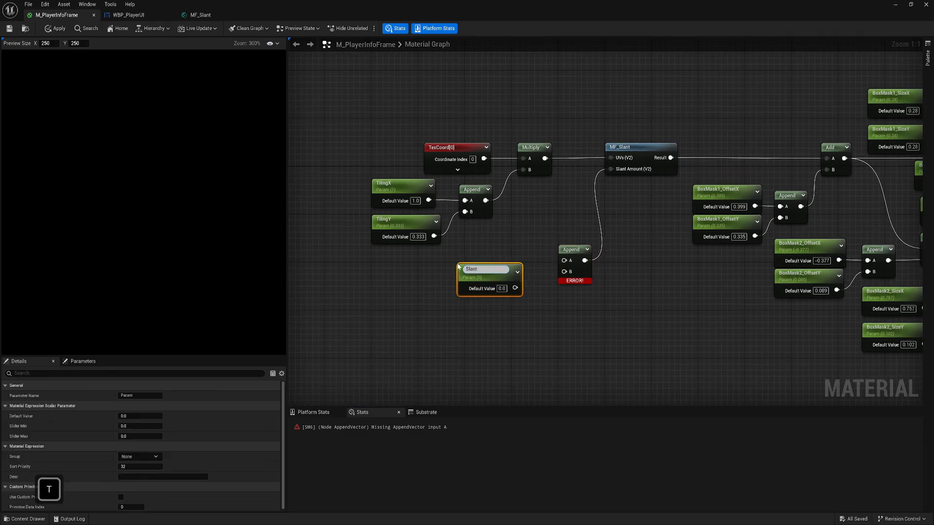
type("AmountX")
key("Return")
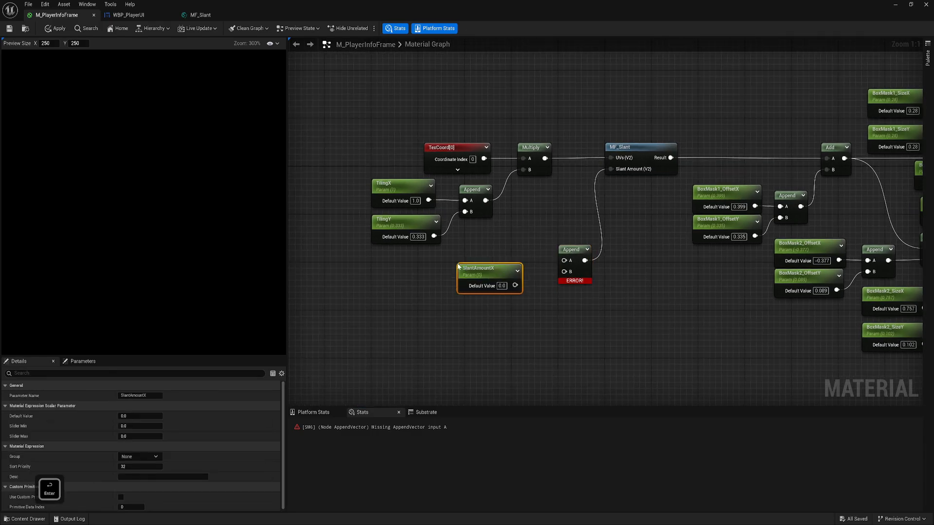
Create a scalar parameter named SlantAmountY and align it directly below SlantAmountX.
key("s")
left_click(469, 324)
type("SlantAmountY")
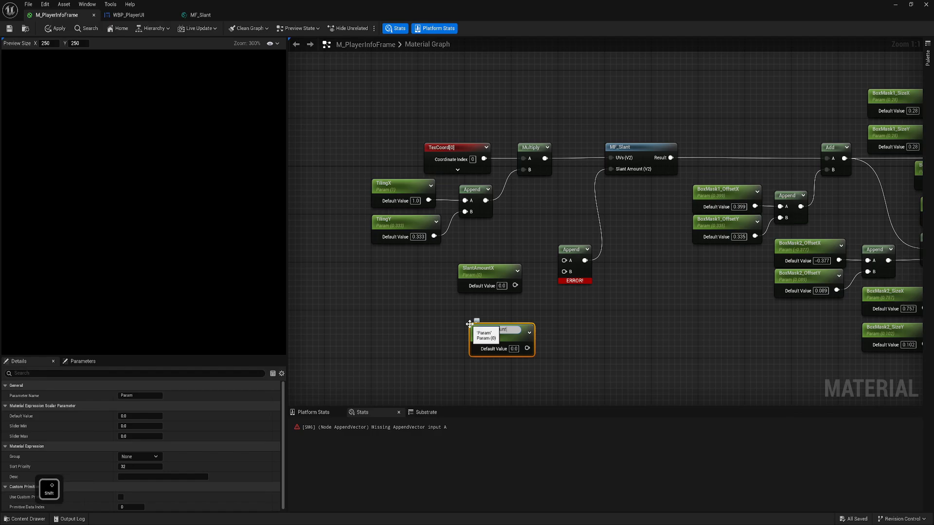
key("Return")
left_click_drag(512, 332, 501, 307)
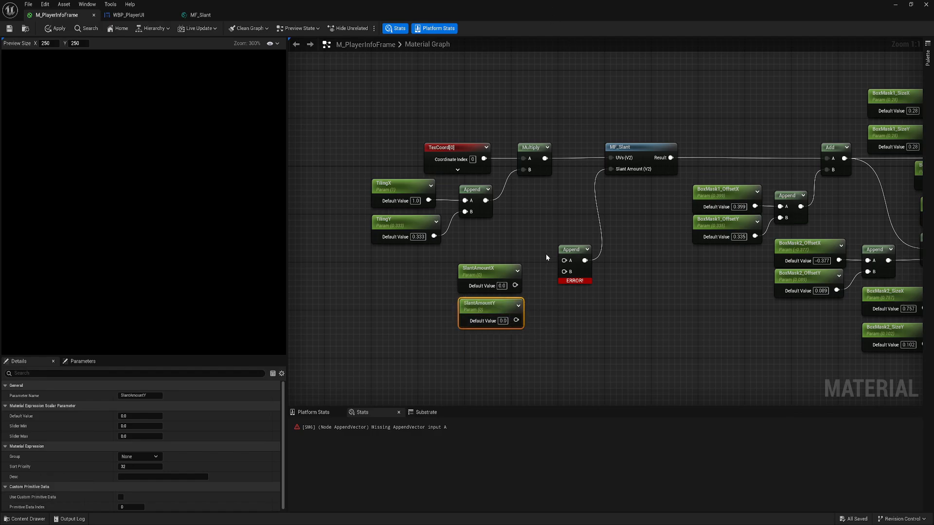
Set SlantAmountX's default value to 0.26.
left_click(501, 286)
type("2")
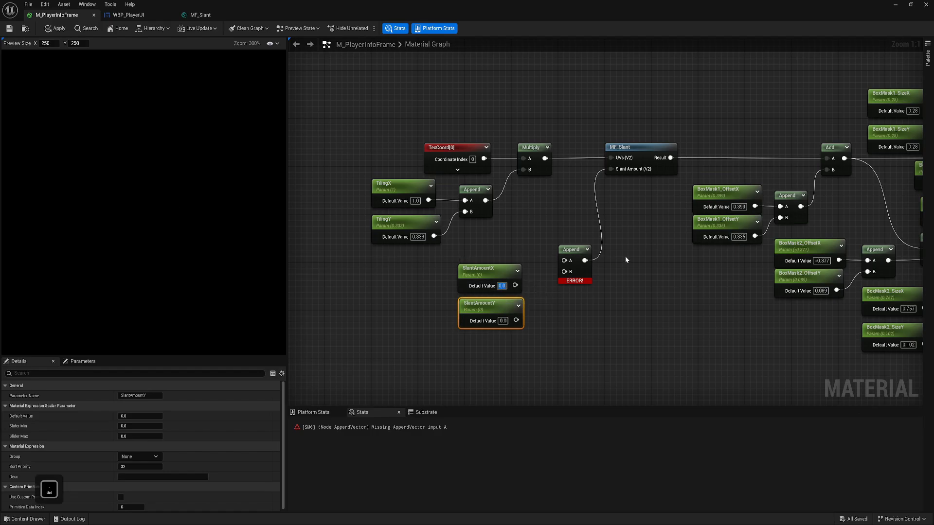
type("6")
key("Return")
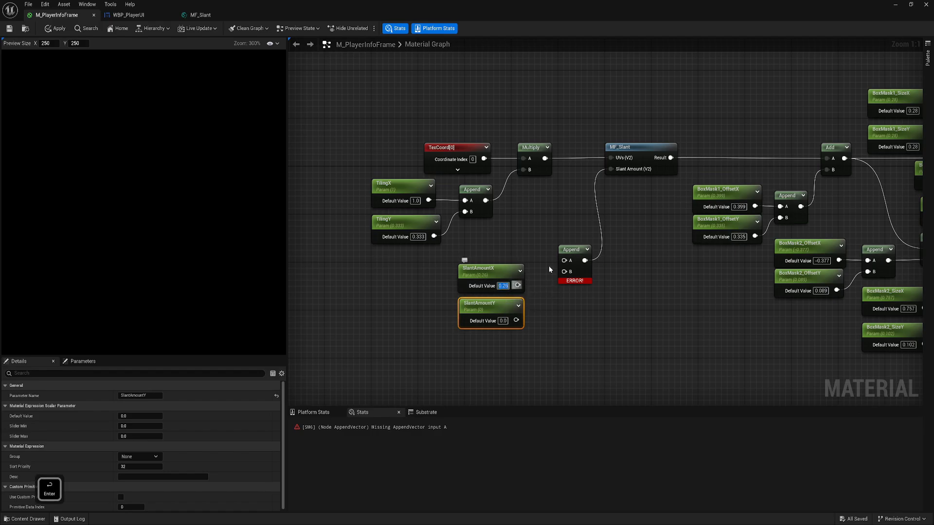
Wire SlantAmountX and SlantAmountY into Append's A and B, and move the three nodes up beneath MF_Slant.
left_click_drag(549, 265, 516, 320)
left_click_drag(575, 252, 563, 275)
left_click_drag(503, 248, 562, 319)
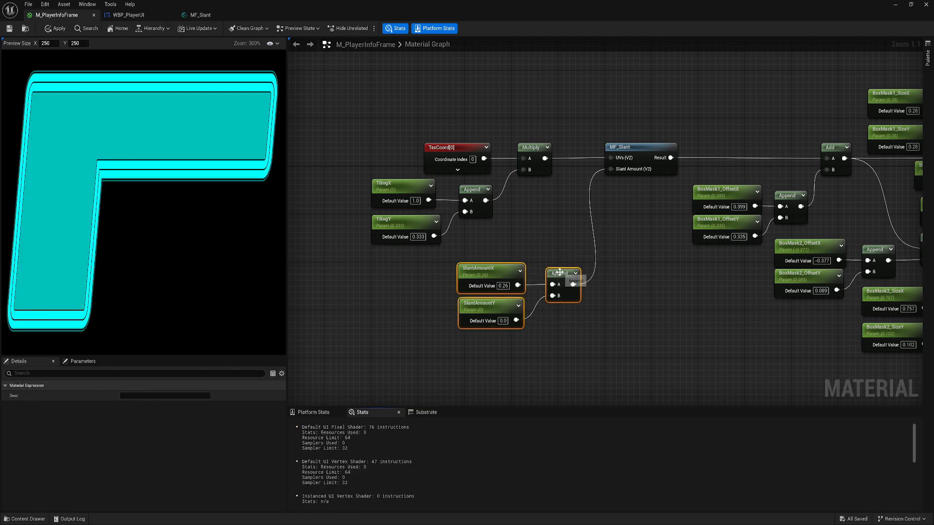
left_click_drag(559, 272, 612, 201)
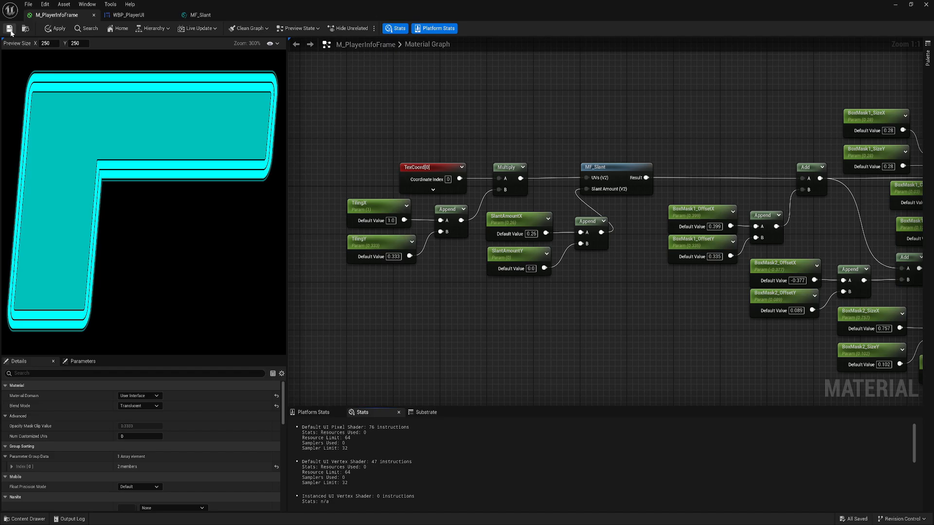
Save M_PlayerInfoFrame and switch to WBP_PlayerUI to view the frame image.
left_click(9, 29)
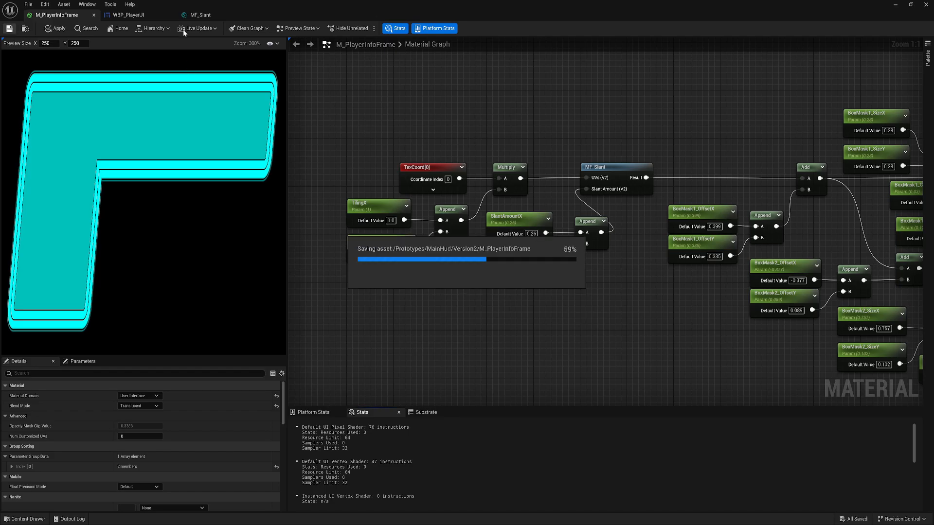
left_click(145, 16)
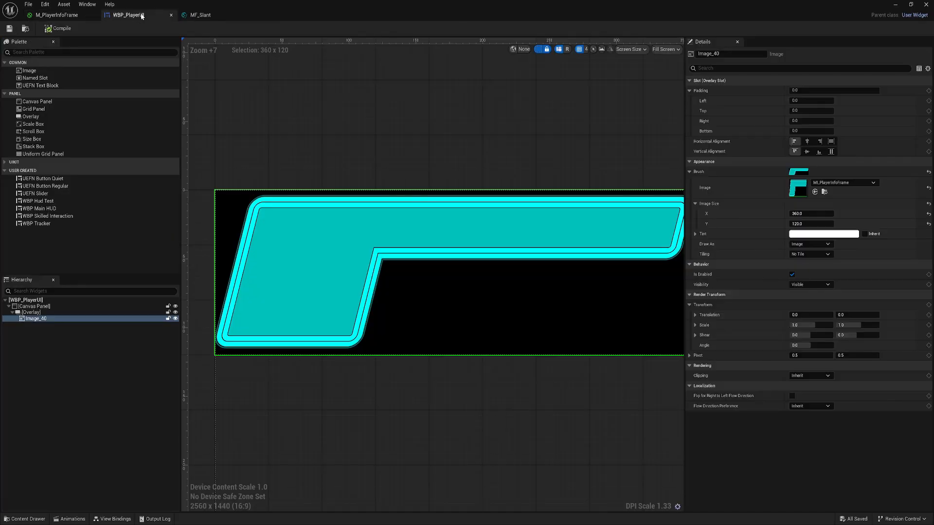
Examine the slanted frame's edges and lower corner in WBP_PlayerUI, close up and as a whole.
scroll(446, 310, "down", 2)
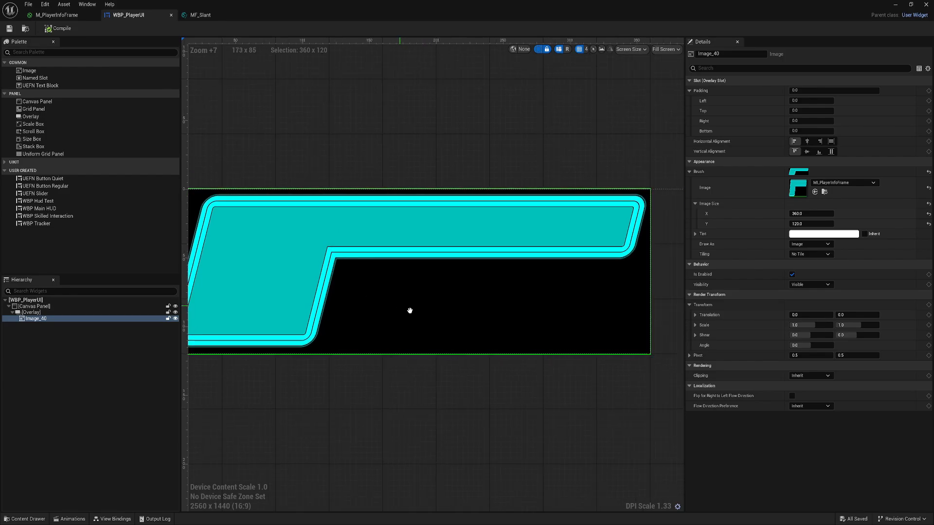
scroll(284, 301, "up", 3)
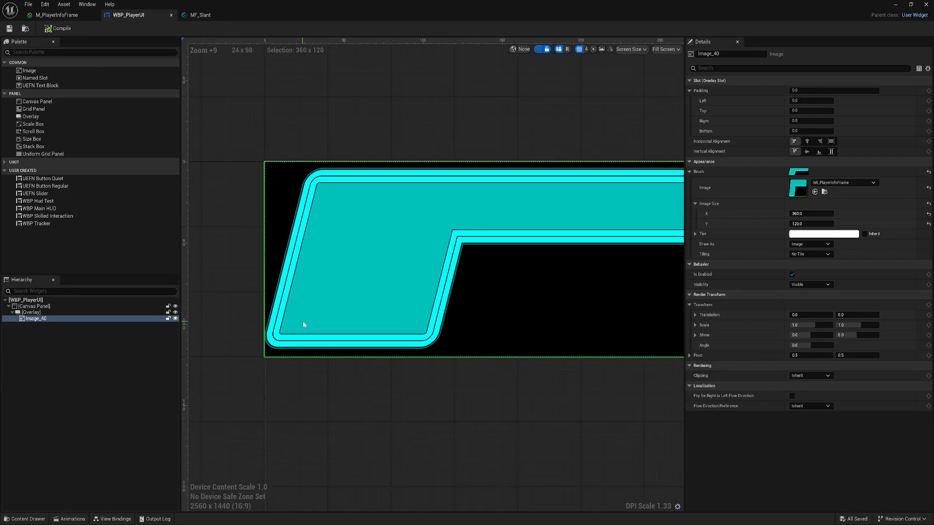
left_click(289, 377)
scroll(255, 334, "up", 11)
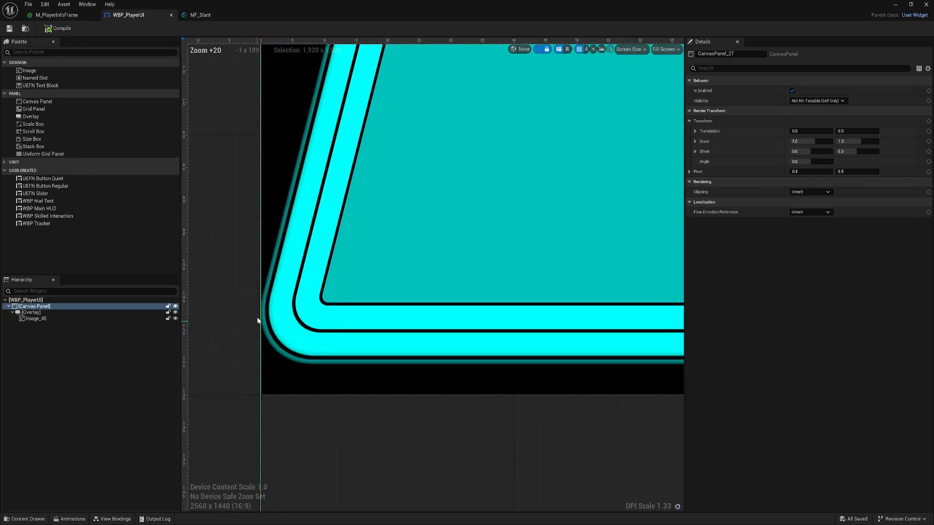
scroll(257, 320, "down", 15)
right_click_drag(473, 371, 417, 371)
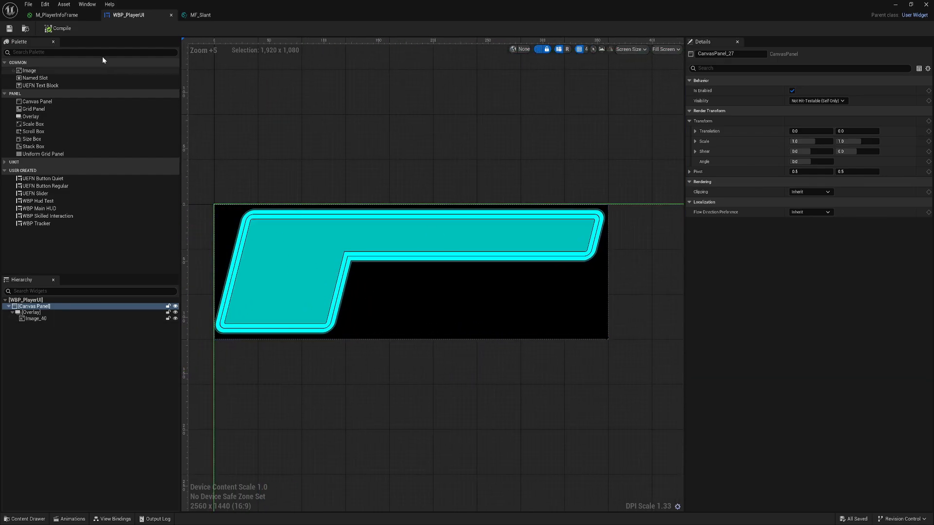
Switch to M_PlayerInfoFrame and add a Texture Sample node below the final Multiply node.
left_click(56, 15)
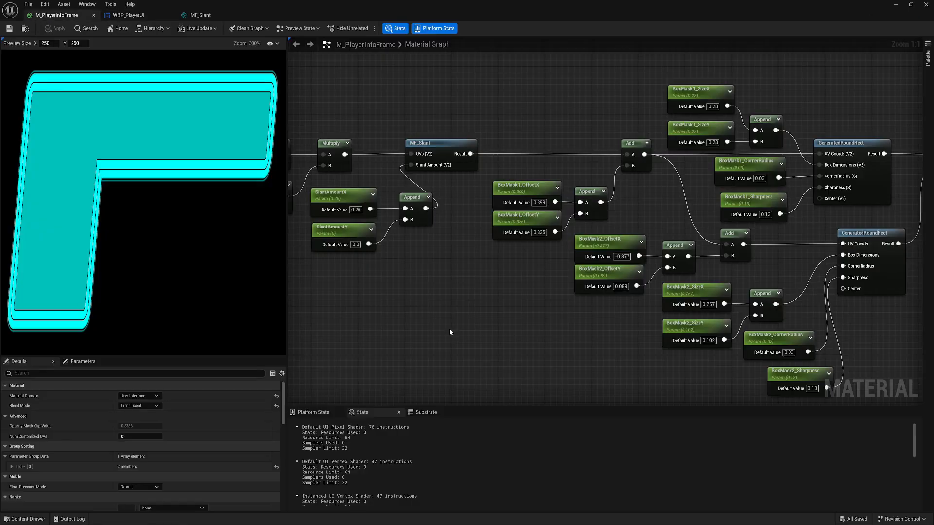
scroll(448, 324, "down", 3)
right_click_drag(704, 293, 588, 260)
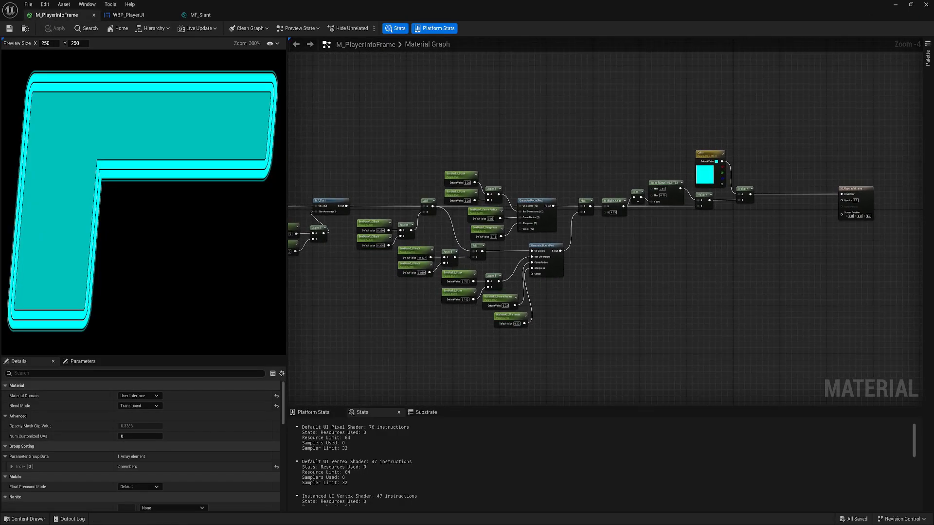
right_click_drag(711, 245, 553, 237)
scroll(536, 265, "up", 4)
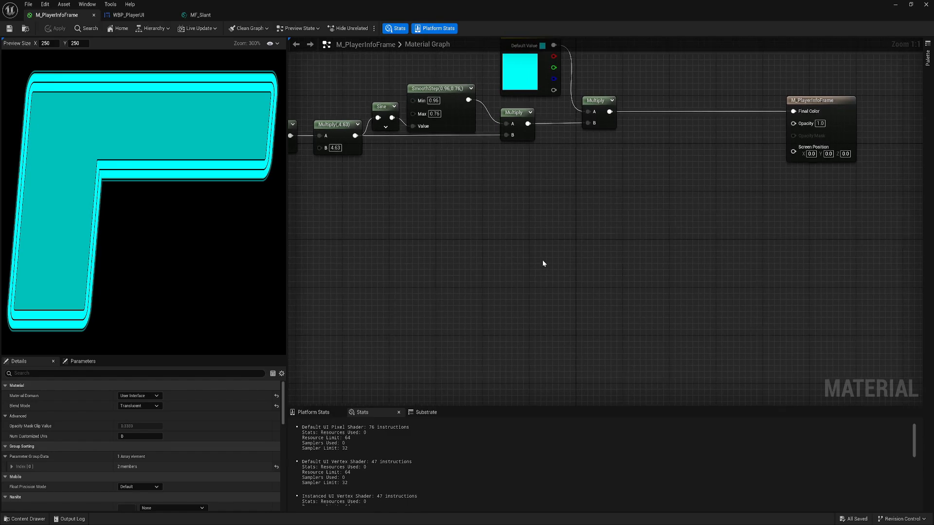
right_click_drag(543, 263, 499, 249)
left_click(535, 207)
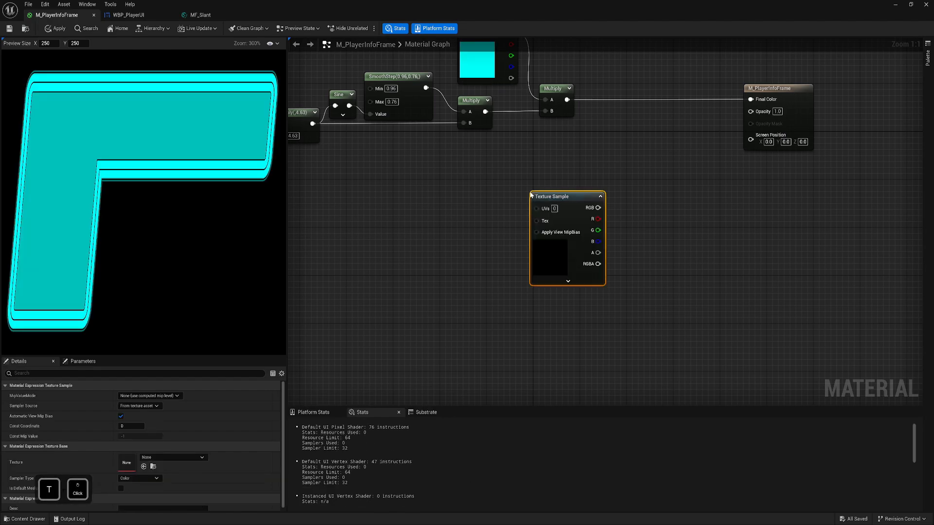
left_click_drag(553, 204, 538, 204)
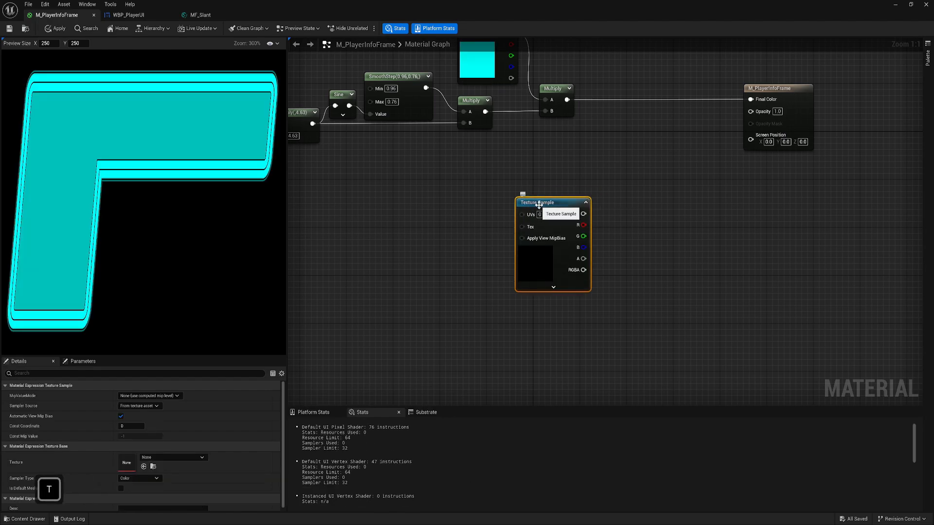
Convert the Texture Sample node to a parameter named Avatar_Icon.
right_click(557, 206)
left_click(591, 243)
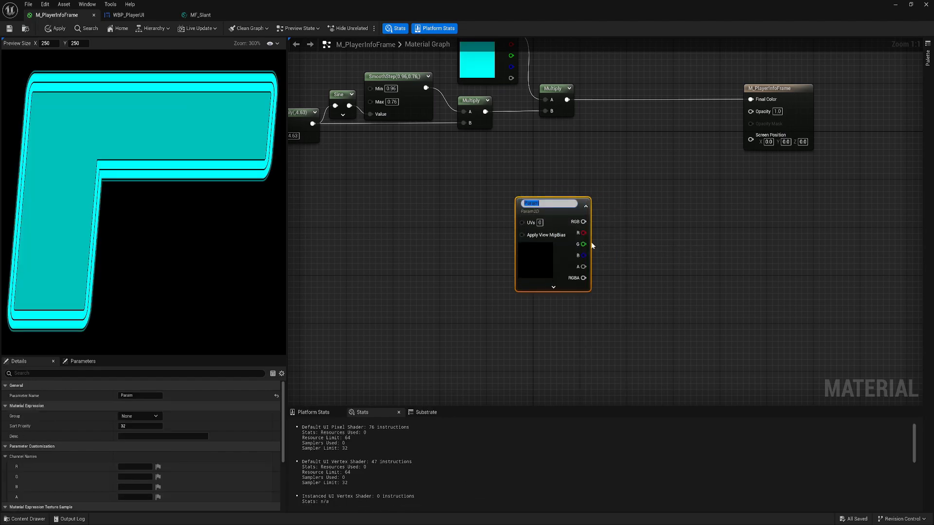
type("Avatar")
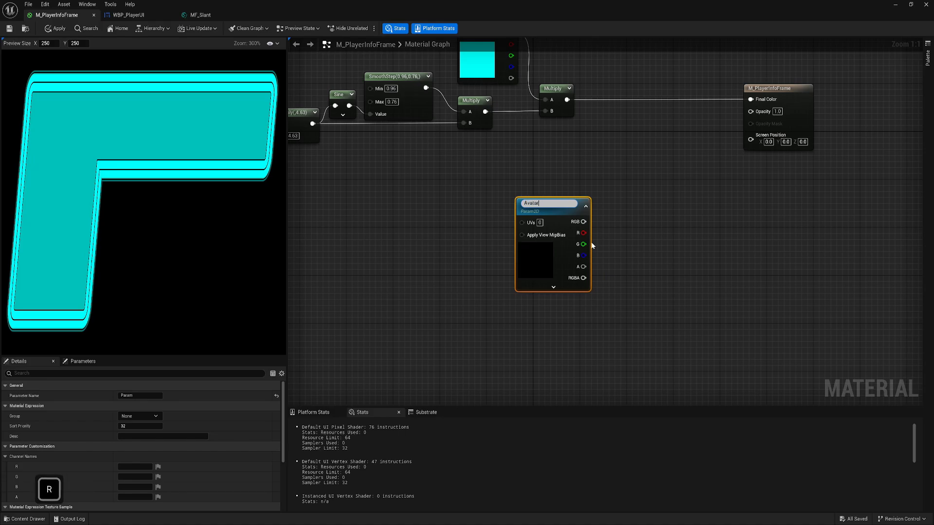
type("_Icon")
key("Return")
right_click_drag(492, 156, 629, 212)
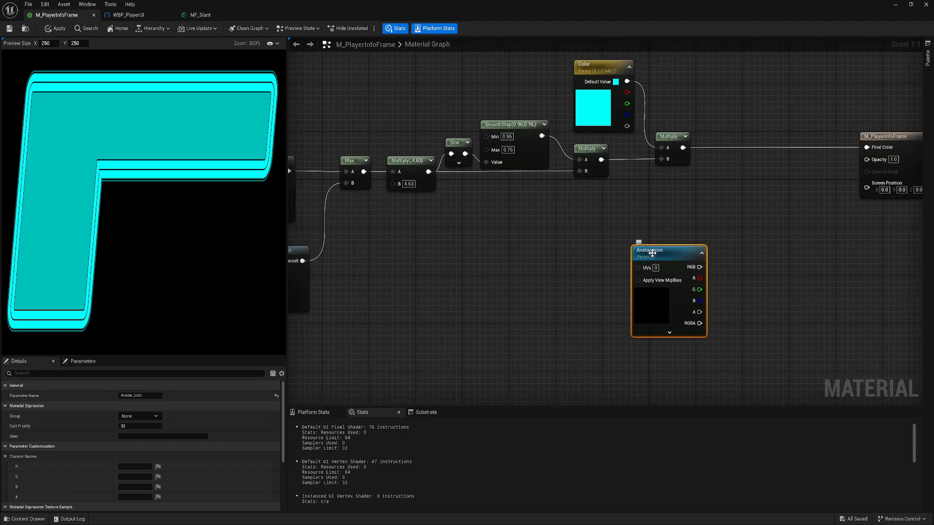
key("F2")
left_click(140, 395)
left_click(441, 316)
right_click_drag(562, 271, 473, 267)
Assign the T_AmberForestTown_Ceiling_B_D texture to the Avatar_Icon parameter.
left_click(575, 260)
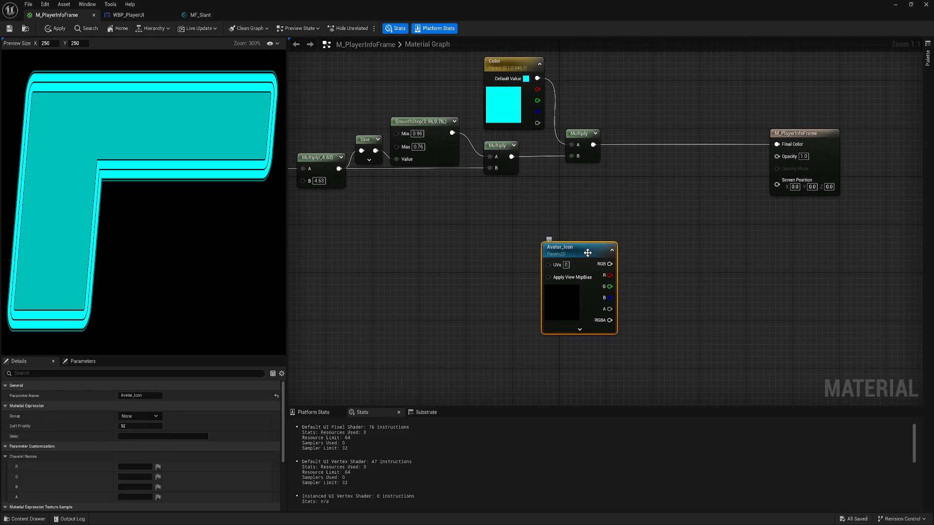
scroll(208, 464, "down", 3)
scroll(208, 464, "down", 3)
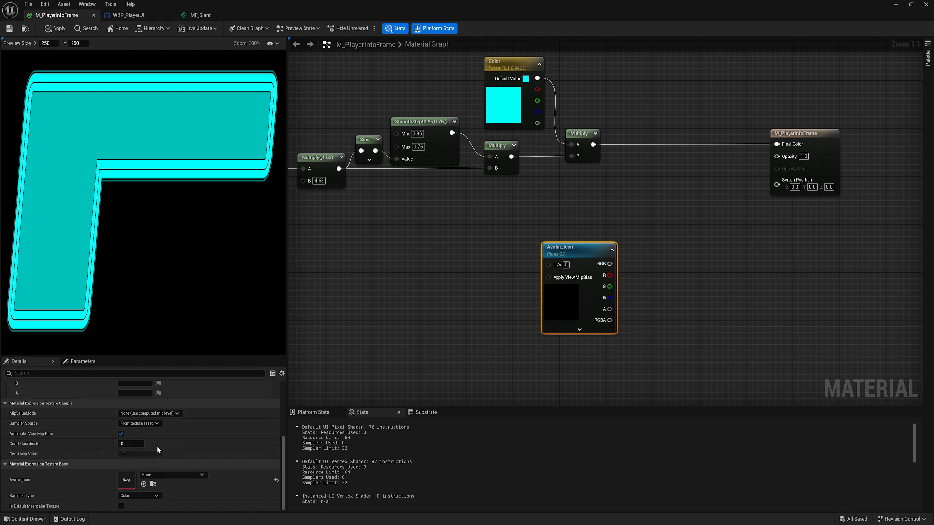
left_click(165, 476)
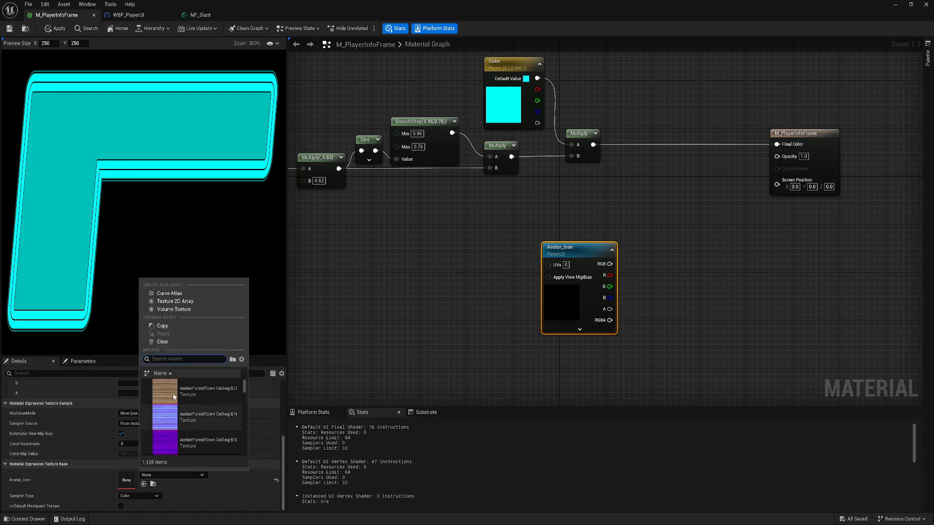
left_click(189, 390)
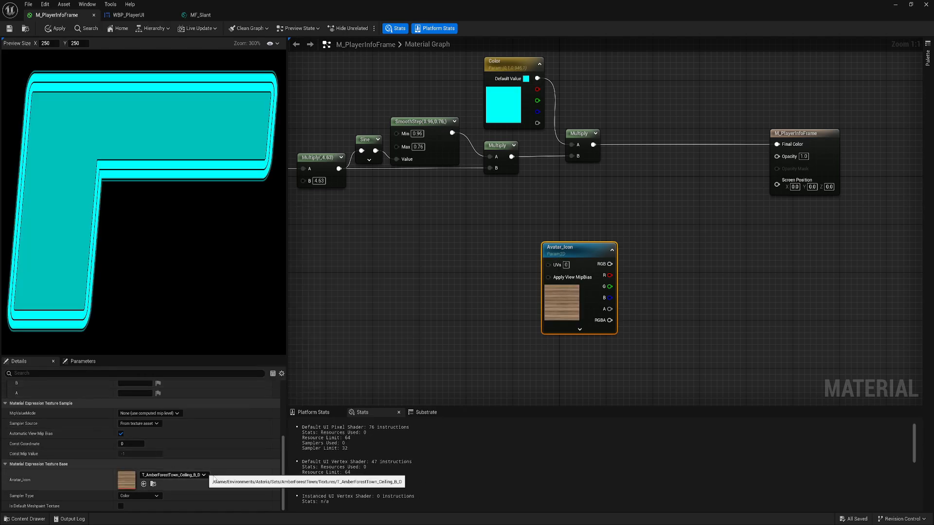
Set Avatar_Icon's Sampler Source to Shared: Clamp and save the material.
scroll(216, 476, "up", 6)
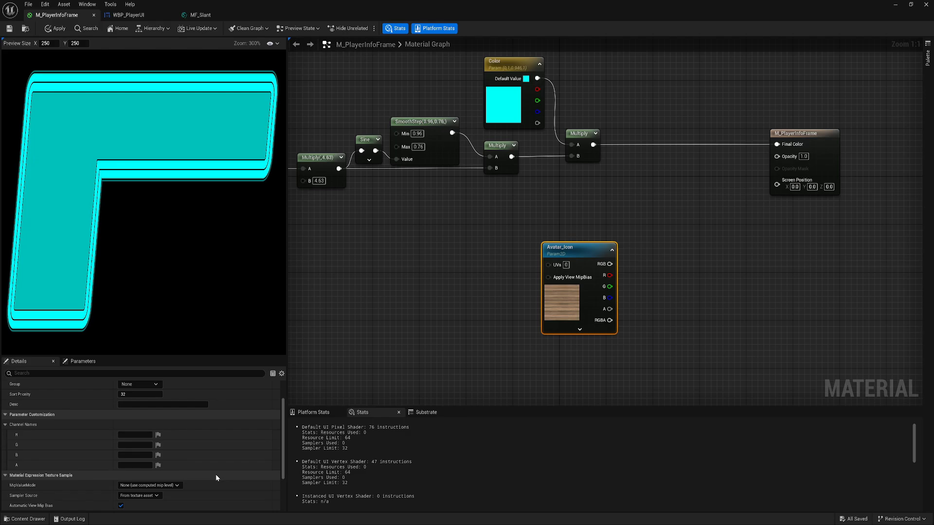
scroll(216, 478, "down", 2)
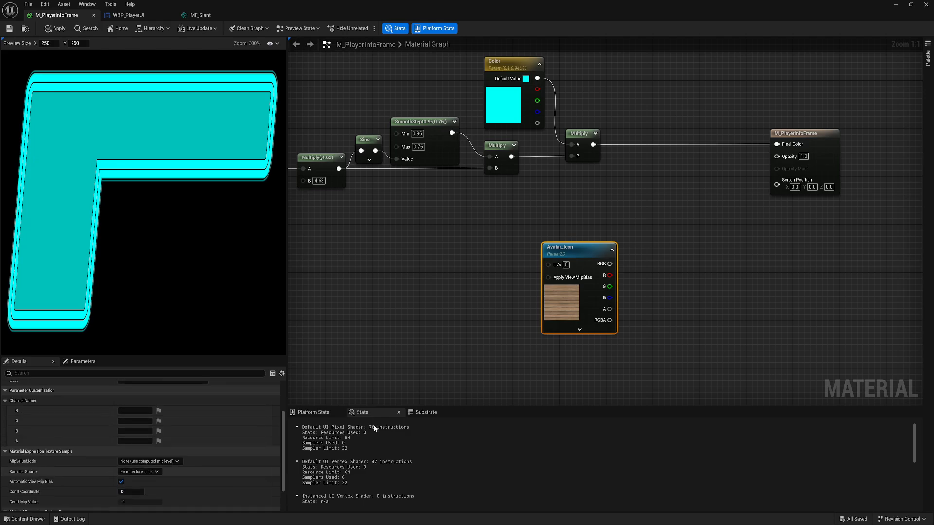
left_click(142, 472)
left_click(140, 492)
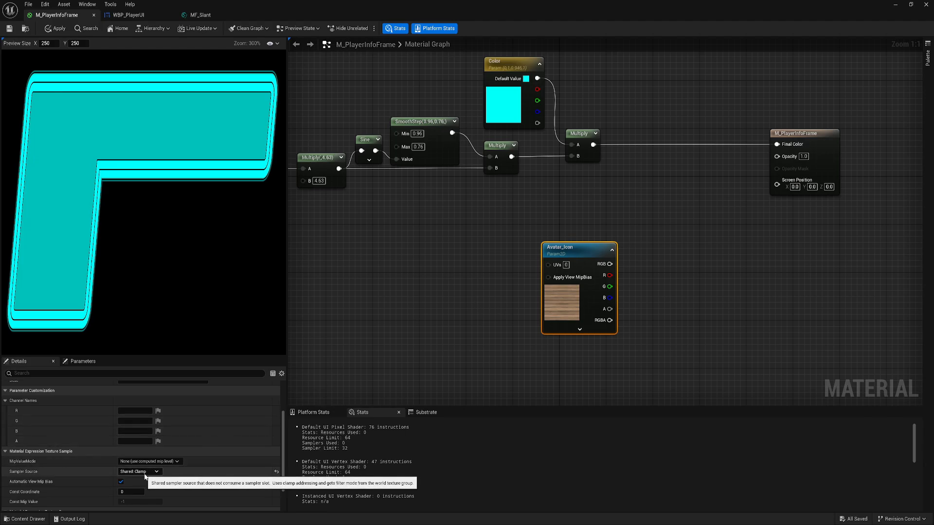
scroll(202, 445, "up", 3)
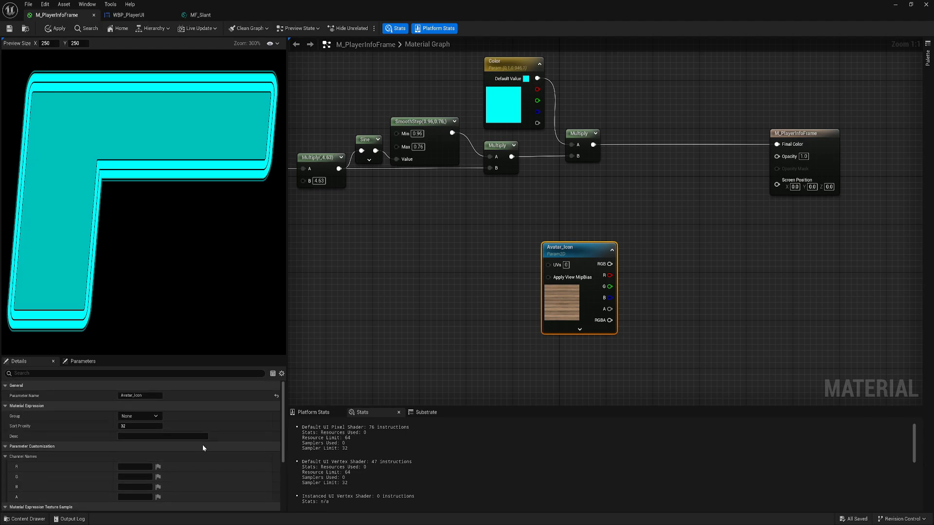
right_click_drag(525, 295, 418, 340)
left_click(9, 28)
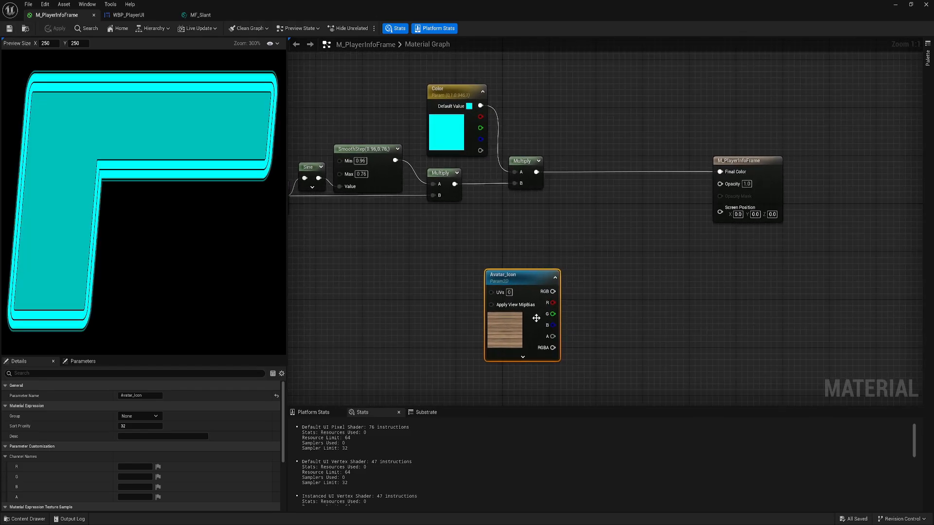
Add a Lerp node between the final Multiply node and the M_PlayerInfoFrame output node.
right_click_drag(601, 271, 564, 287)
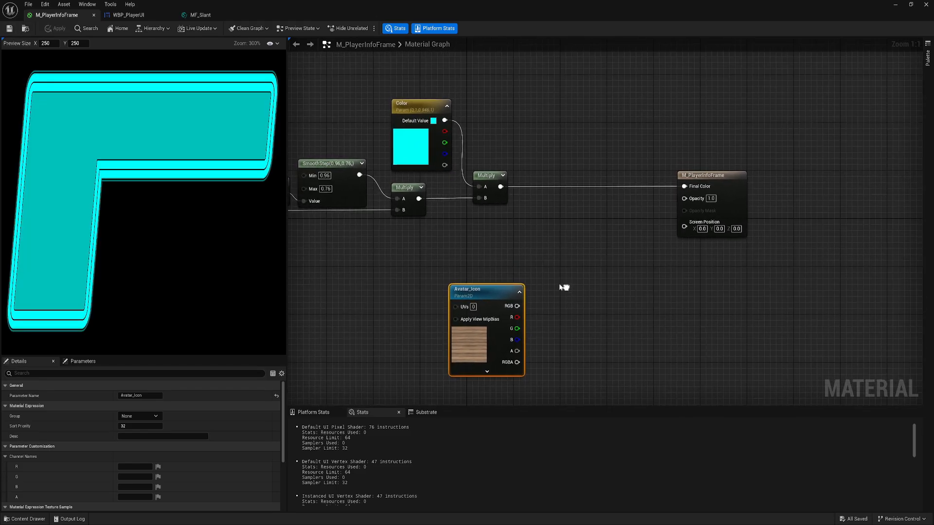
left_click(566, 218)
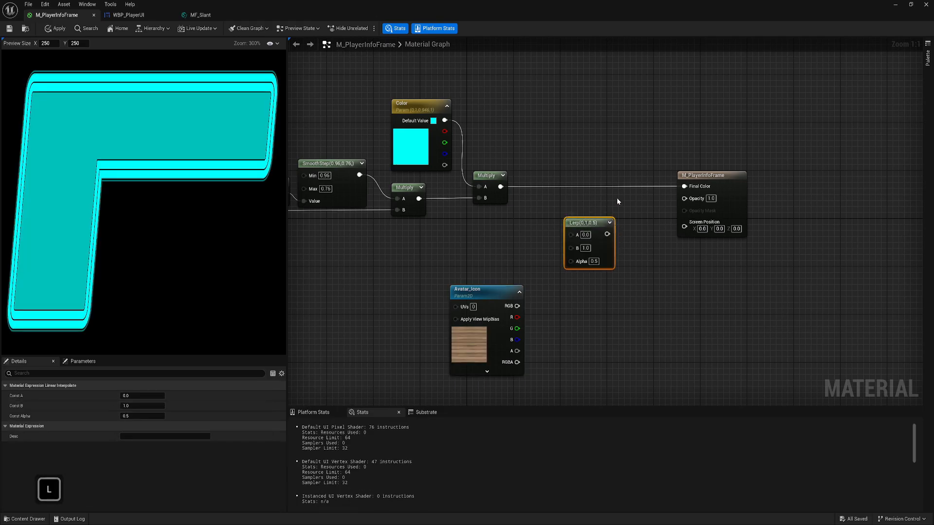
left_click_drag(581, 222, 609, 202)
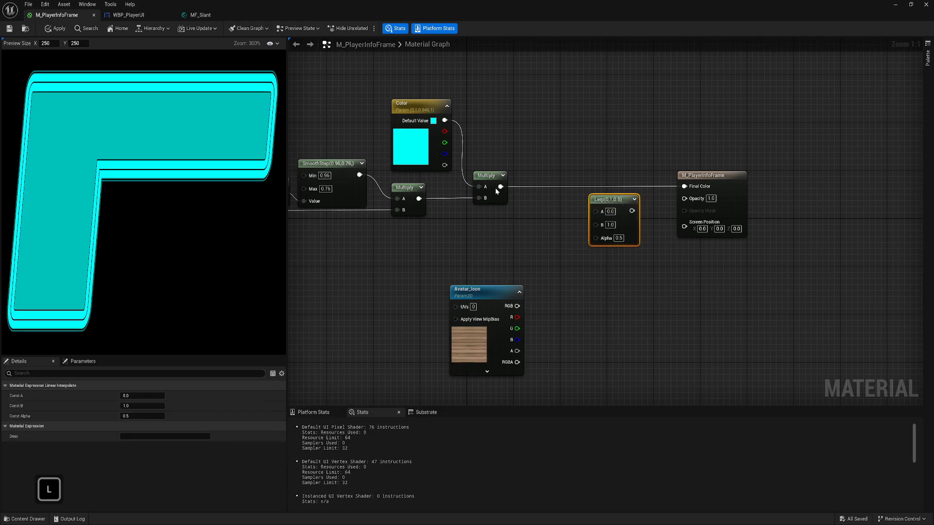
Wire the final Multiply into Lerp's A, Avatar_Icon's RGB into B and Lerp's result into Final Color, aligning Lerp with the Multiply node.
left_click_drag(500, 187, 524, 154)
left_click_drag(581, 216, 596, 211)
left_click_drag(517, 306, 684, 186)
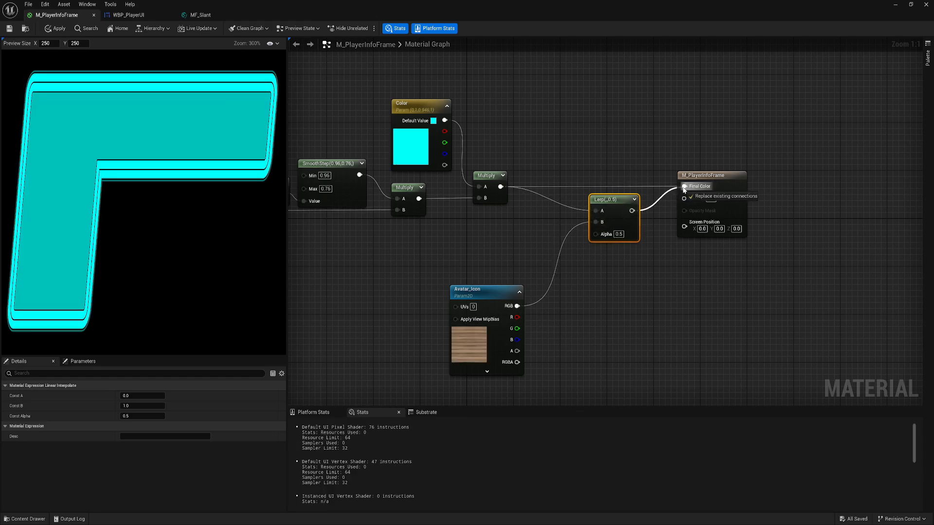
left_click_drag(616, 199, 608, 176)
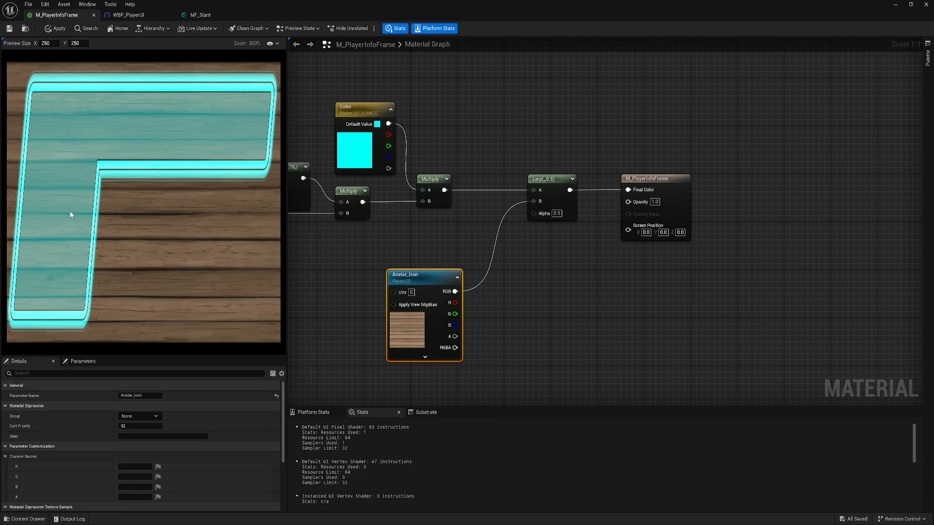
Try the Lerp node's Alpha at 1 and 0, and set it back to 0.5.
type("1")
key("Return")
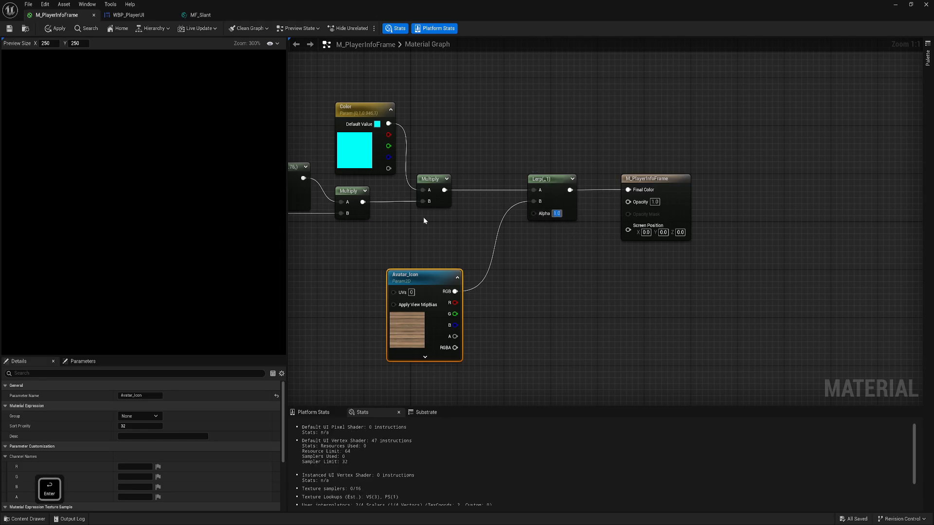
type("0")
key("Return")
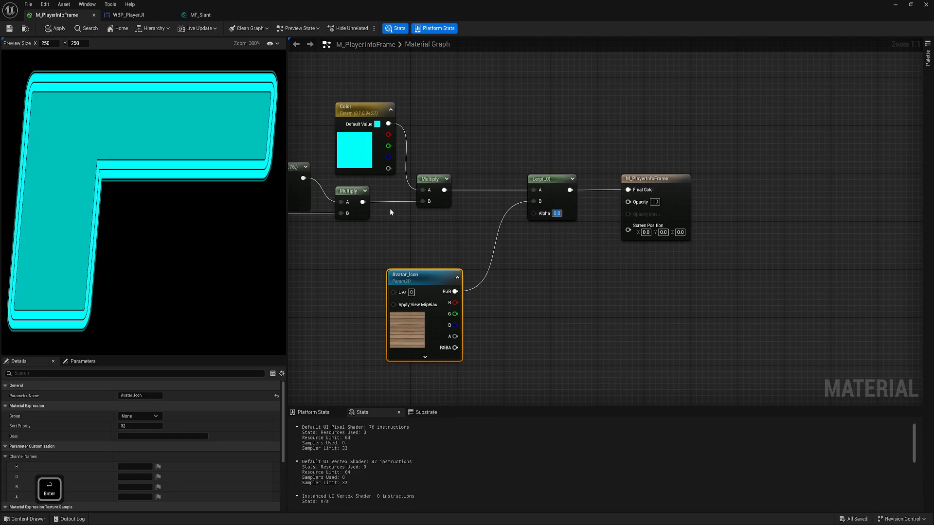
type("0.5")
key("Return")
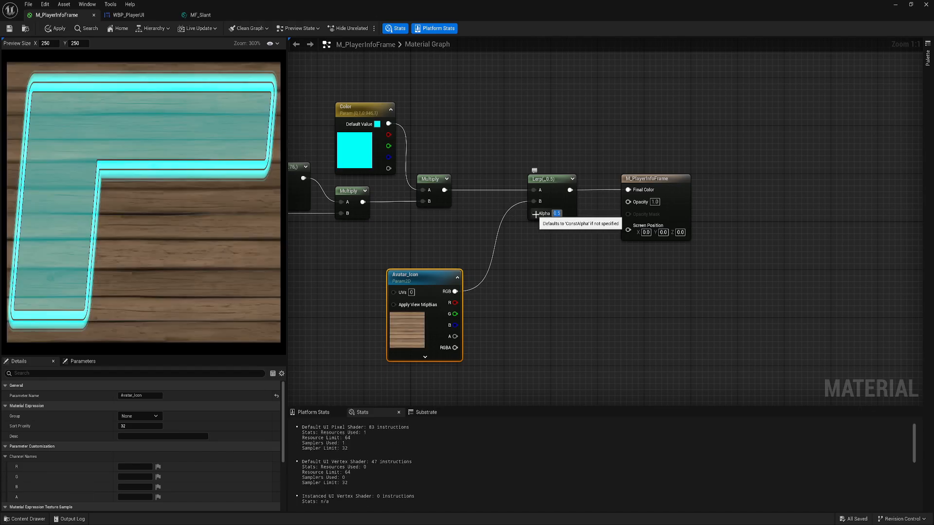
Add a texture coordinate node in the empty graph area below the Max and Multiply nodes.
right_click_drag(550, 303, 594, 225)
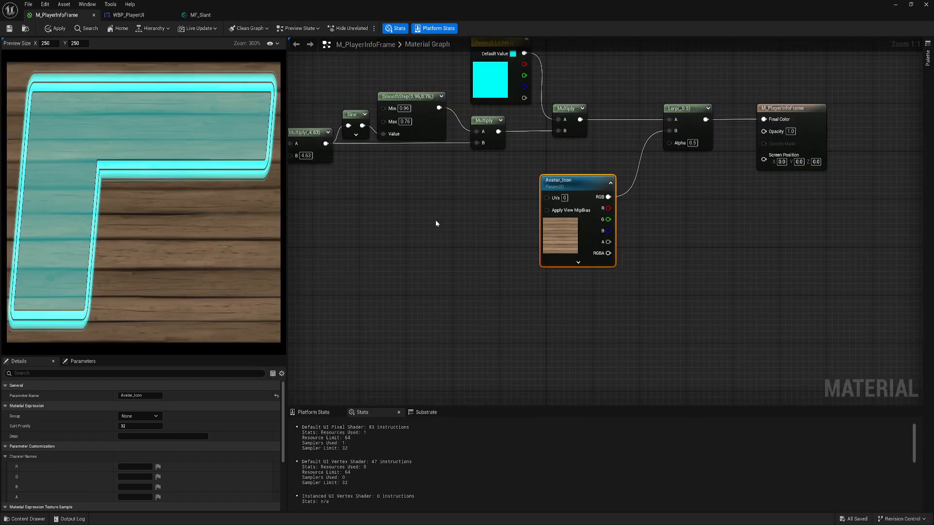
right_click_drag(435, 223, 525, 258)
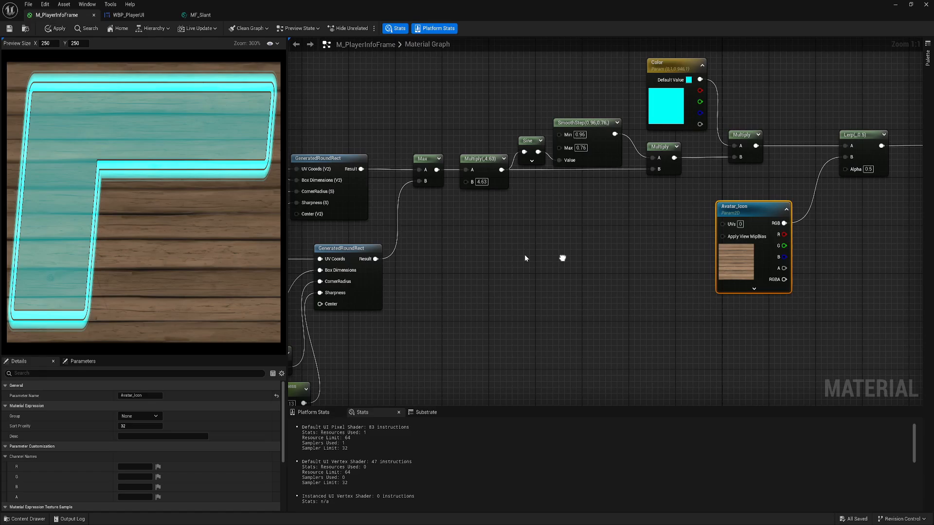
key("u")
left_click(381, 241)
left_click_drag(413, 248, 449, 247)
right_click_drag(536, 254, 481, 260)
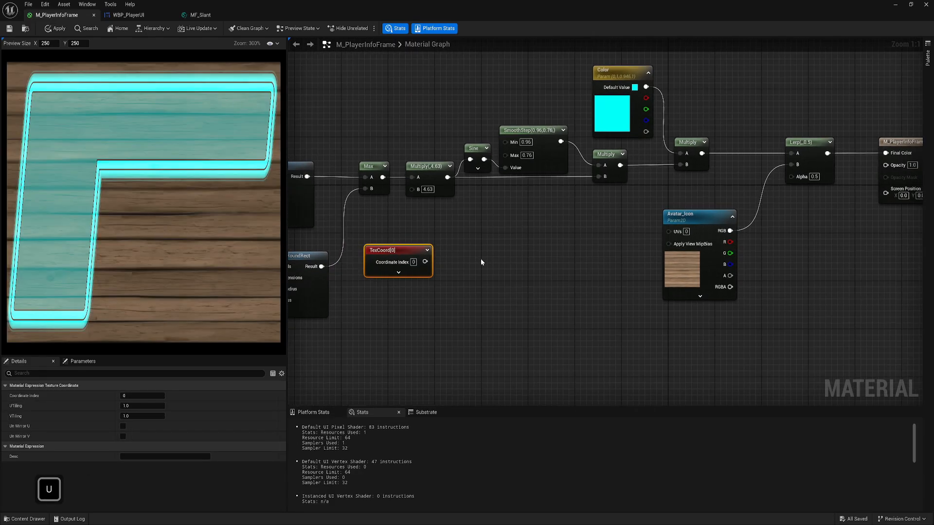
Copy the TilingX and TilingY parameters with their Append and Multiply nodes from the start of the graph.
scroll(471, 272, "down", 1)
right_click_drag(343, 327, 560, 316)
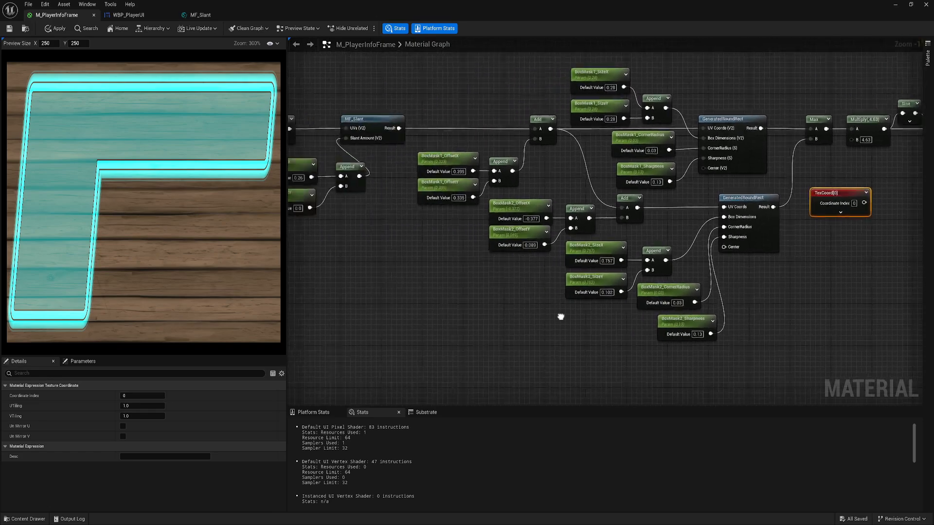
right_click_drag(396, 269, 525, 306)
right_click_drag(360, 276, 496, 281)
left_click_drag(413, 267, 491, 206)
left_click(539, 178, "shift")
key("ctrl+c")
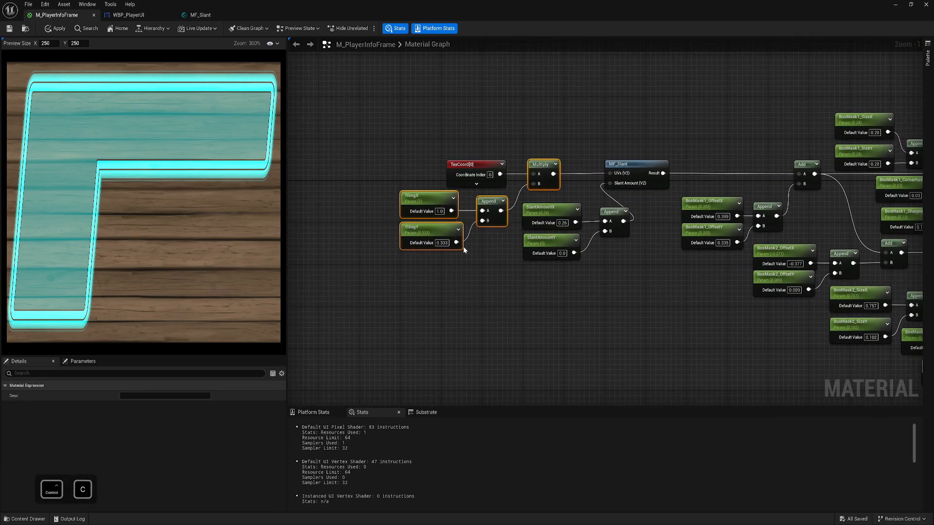
Paste the tiling nodes under the new TexCoord node and connect TexCoord to input A of the pasted Multiply.
scroll(514, 241, "down", 3)
scroll(609, 295, "up", 5)
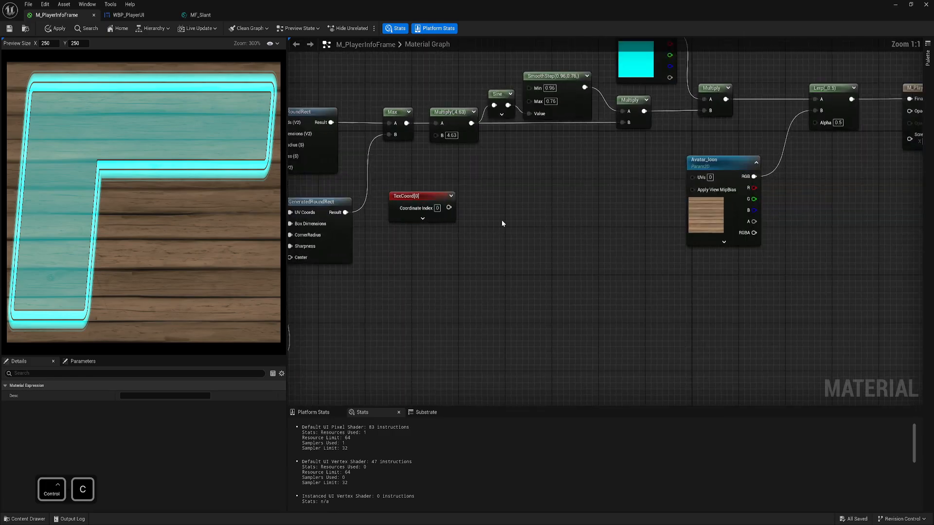
key("ctrl+v")
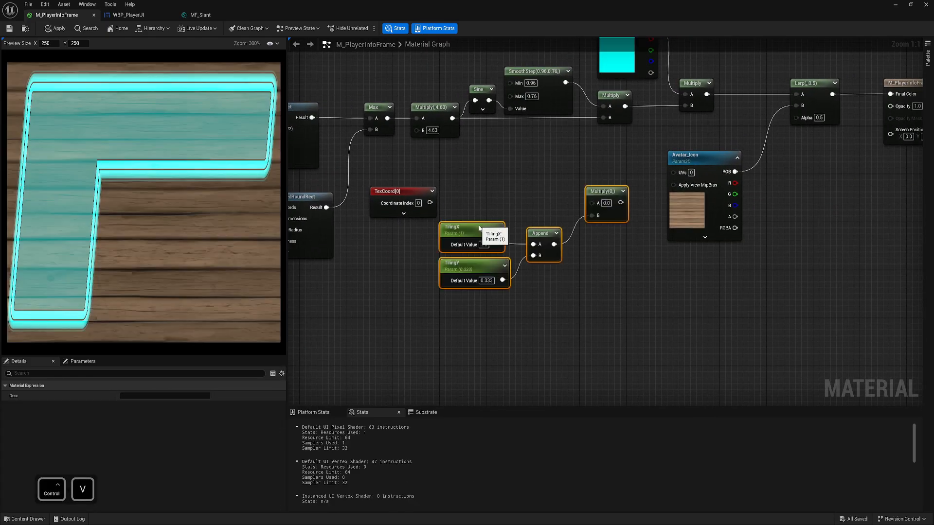
left_click_drag(474, 229, 408, 234)
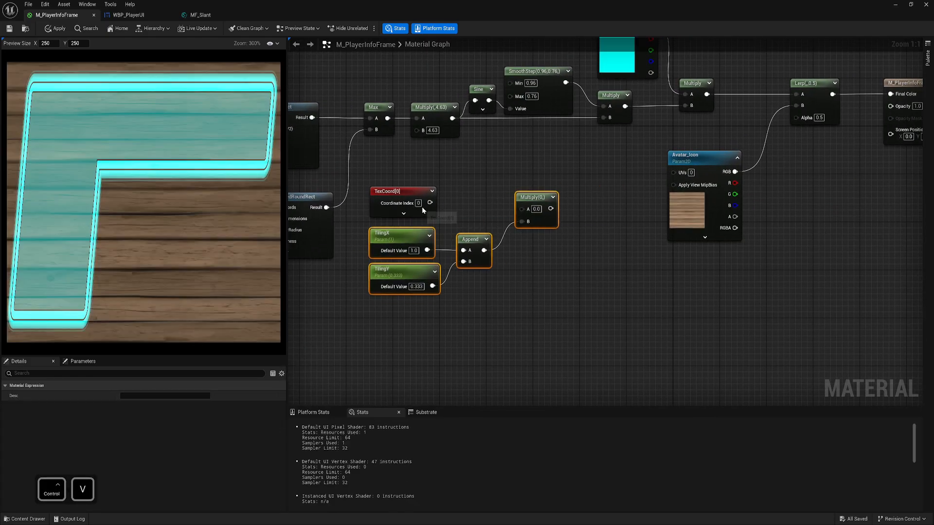
left_click_drag(430, 203, 522, 209)
Add a ScaleUVsByCenter node fed by the result of the pasted Multiply.
right_click_drag(569, 192, 510, 215)
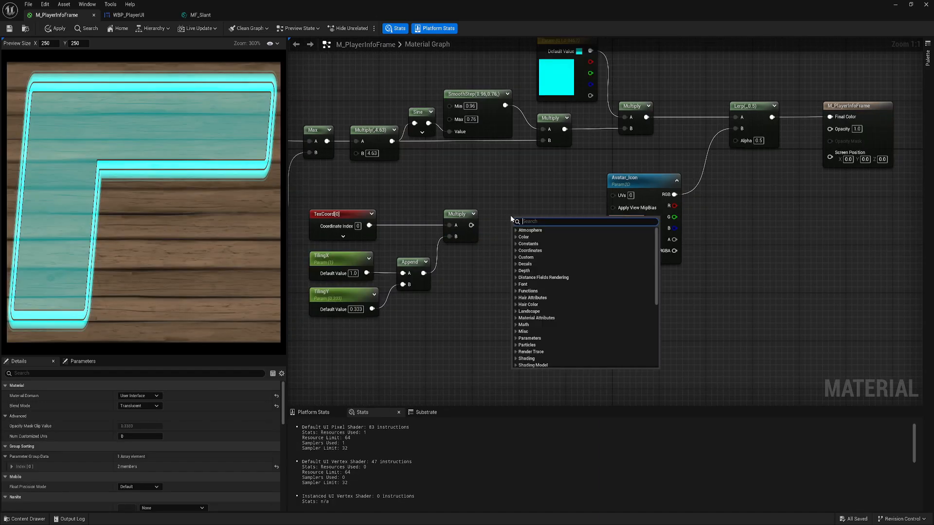
type("scale")
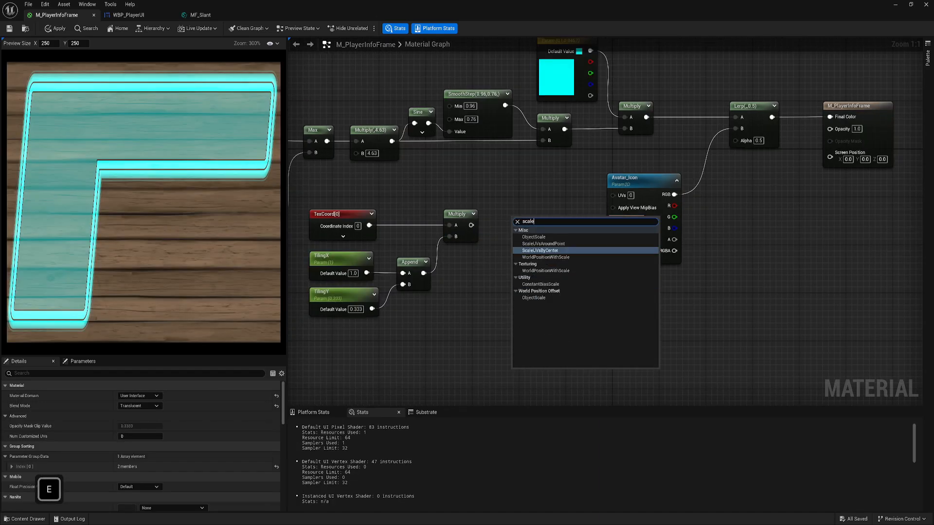
key("Return")
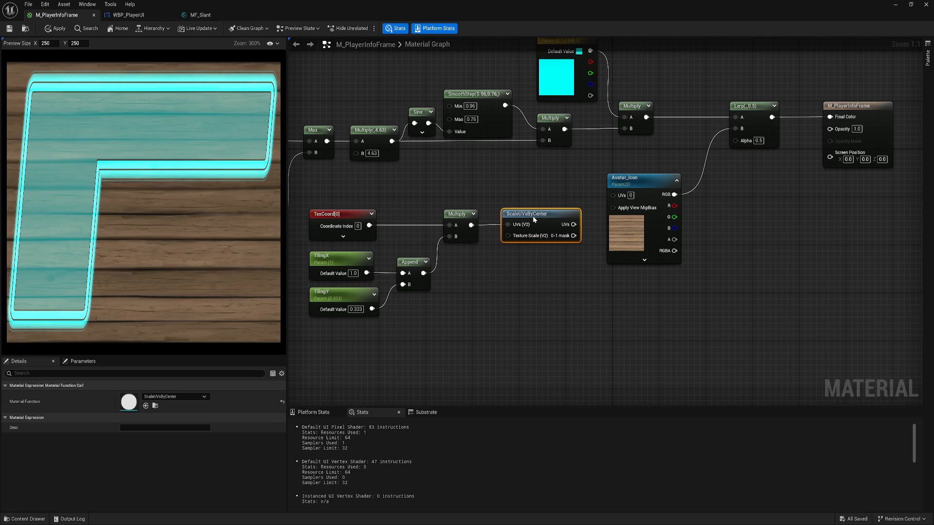
Add a scalar parameter named AvatarScale below the ScaleUVsByCenter node.
right_click_drag(469, 275, 494, 266)
key("s")
left_click(494, 266)
type("Avatar")
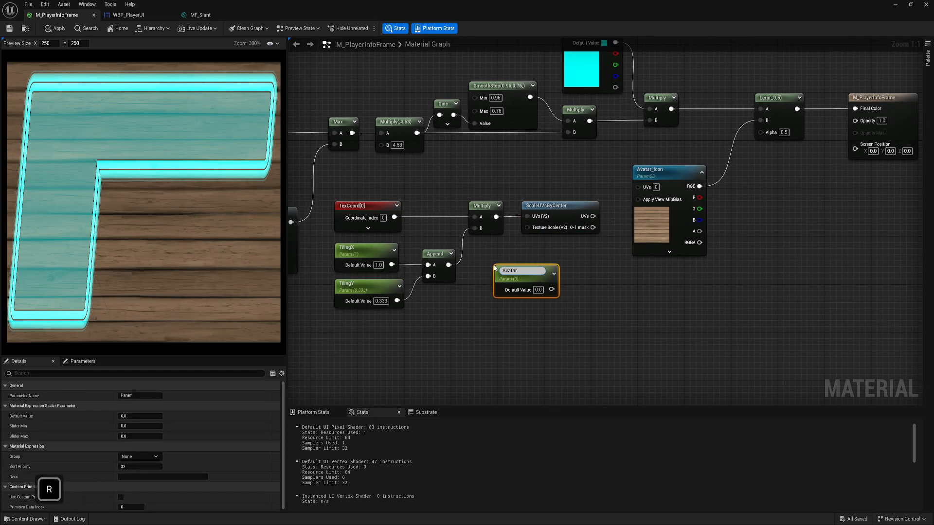
key("Return")
Check the naming of the BoxMask parameters and rename the AvatarScale parameter to Avatar_Scale.
right_click_drag(450, 311, 705, 312)
right_click_drag(381, 336, 456, 330)
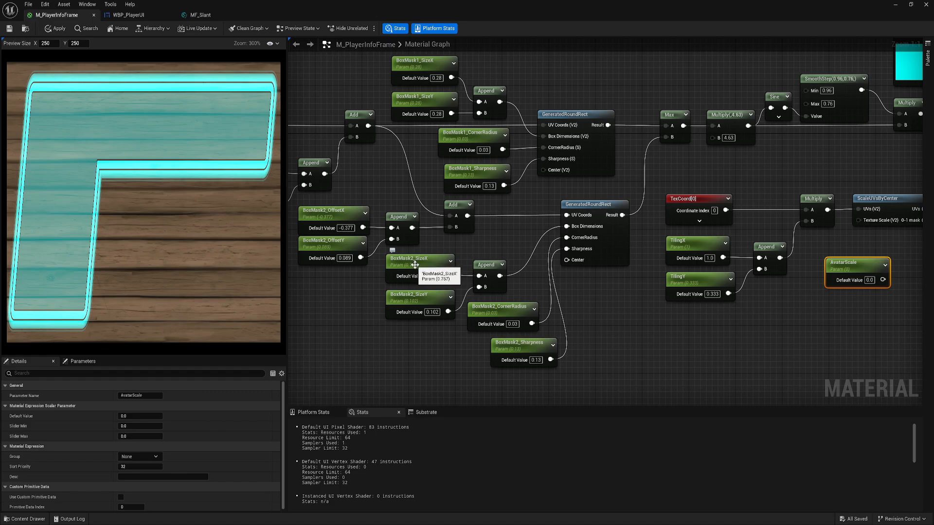
right_click_drag(657, 312, 427, 308)
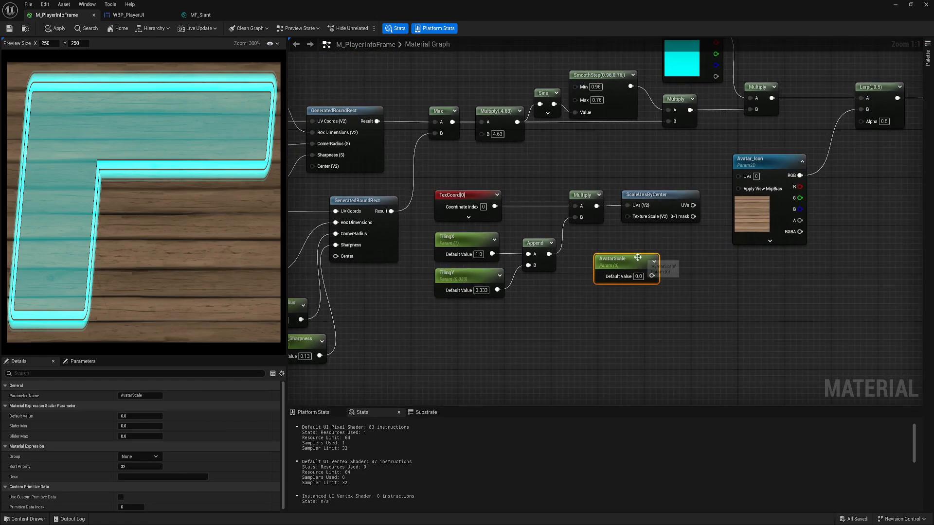
left_click(620, 261)
left_click(134, 395)
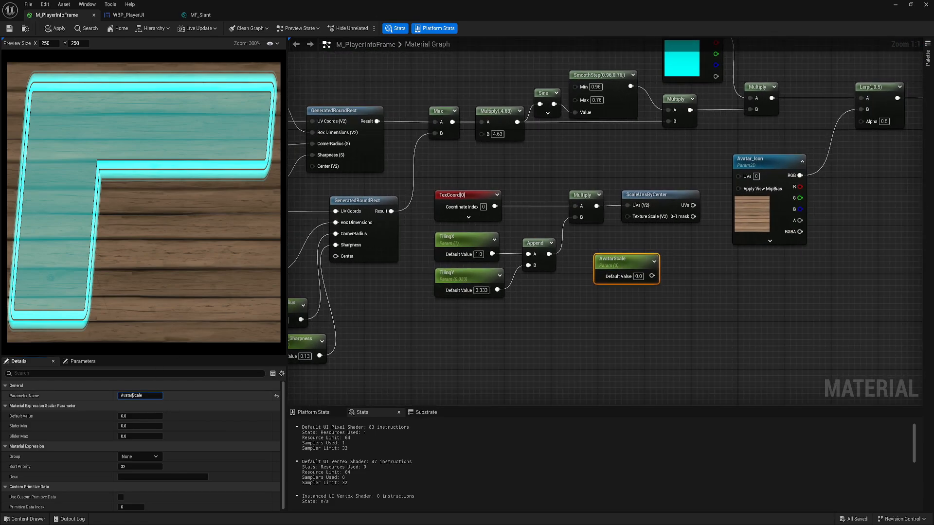
key("Left")
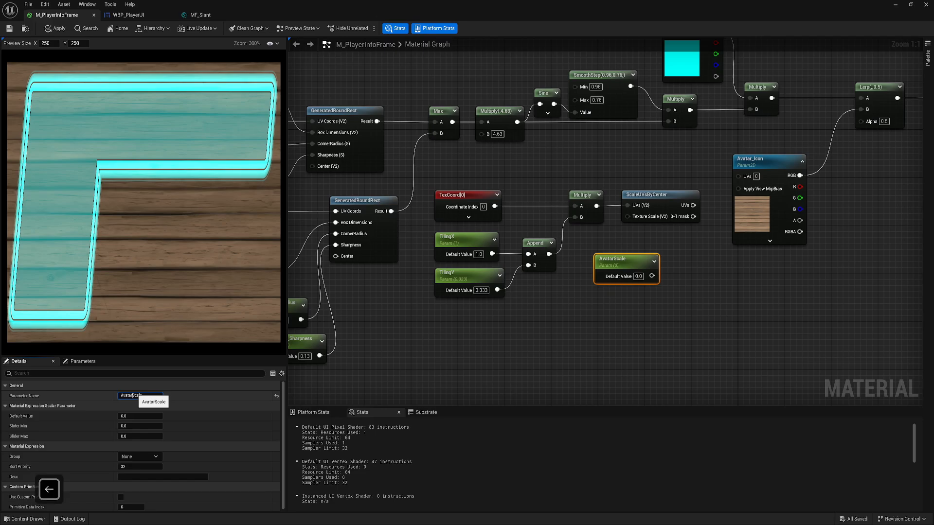
type("_")
key("Return")
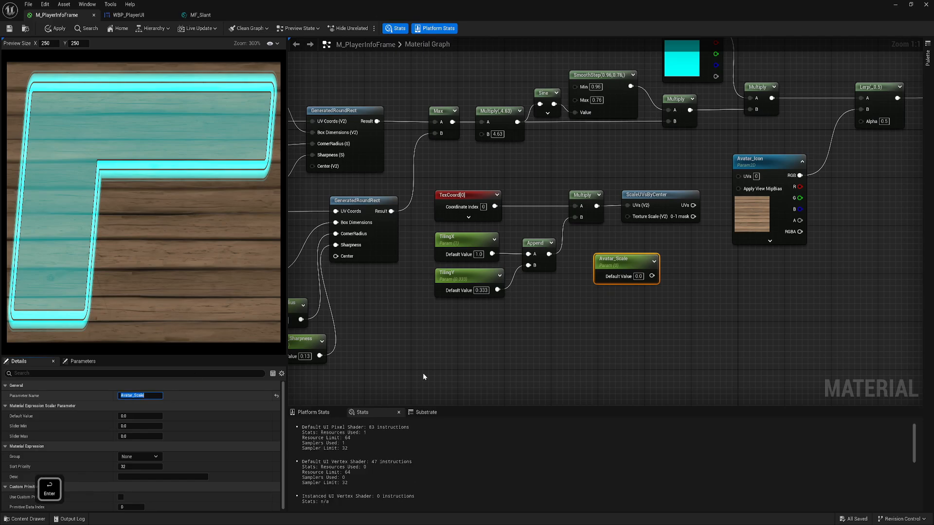
Connect Avatar_Scale to the Texture Scale input of ScaleUVsByCenter, set its default value to 0.3, and space the nodes apart.
right_click_drag(652, 276, 562, 288)
left_click_drag(562, 289, 517, 269)
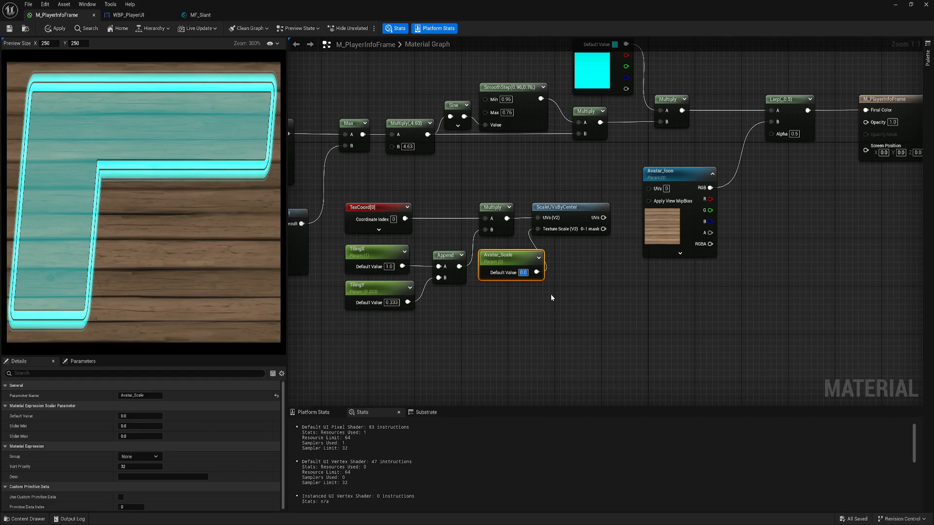
type("0.3")
key("Return")
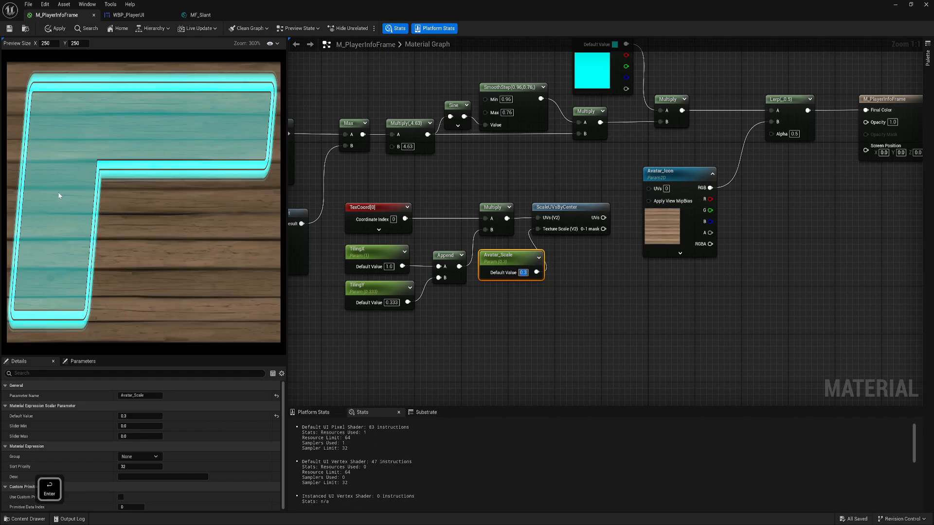
left_click_drag(568, 208, 590, 210)
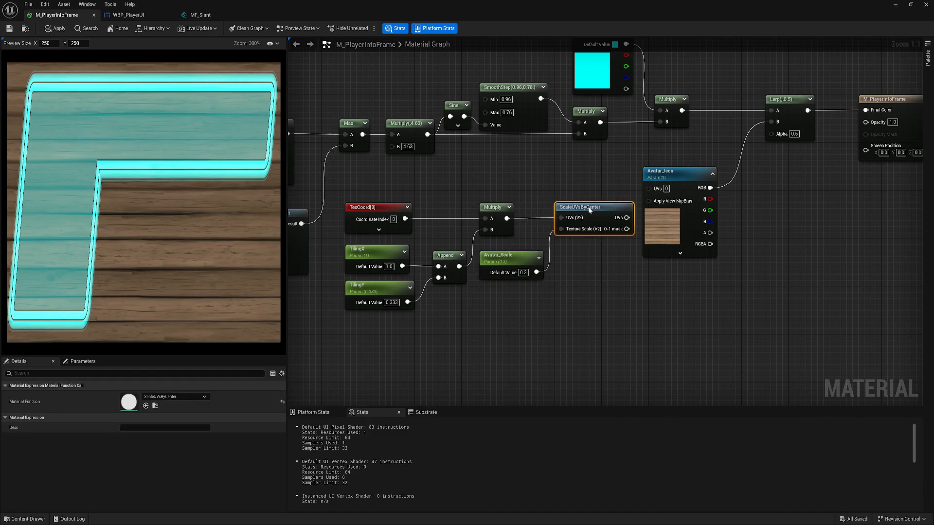
Insert an Add node linking the UVs output of ScaleUVsByCenter to the UVs input of Avatar_Icon.
right_click_drag(628, 262, 529, 288)
left_click(636, 196)
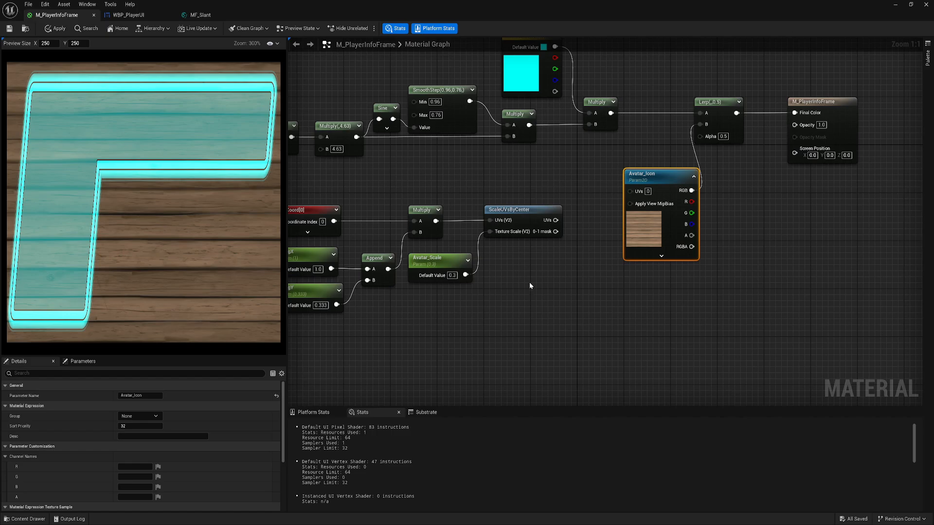
left_click(567, 262)
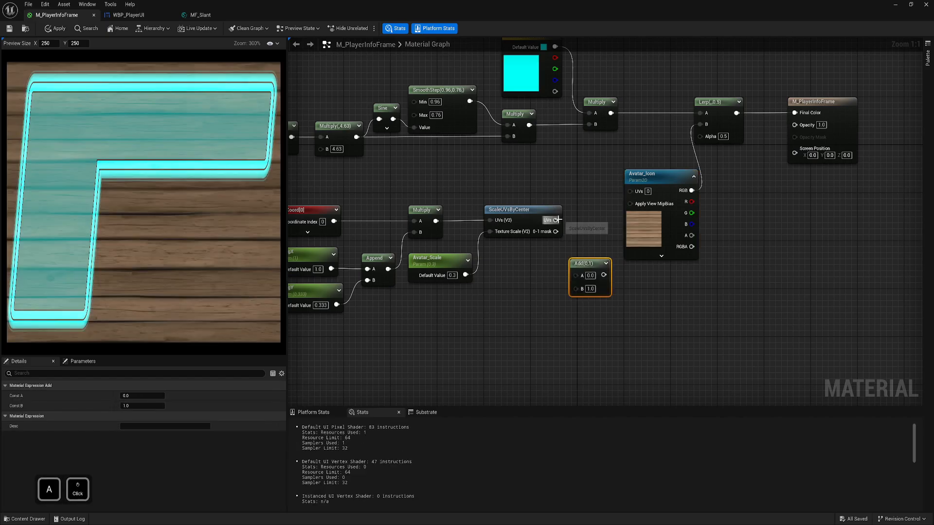
left_click_drag(555, 220, 575, 275)
right_click_drag(686, 286, 587, 311)
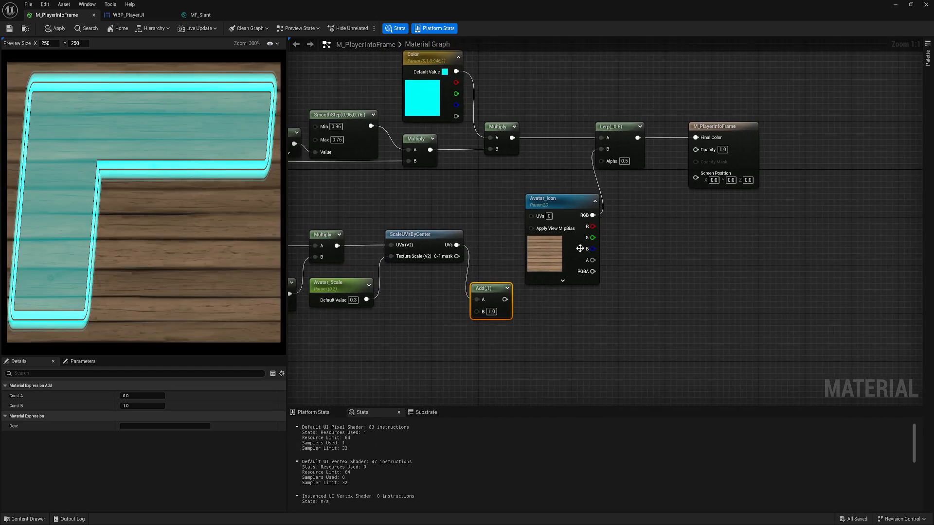
left_click_drag(503, 299, 532, 216)
Spread out the Lerp, material output and Avatar_Icon nodes, and line up the Add node with ScaleUVsByCenter.
right_click_drag(697, 218, 634, 260)
left_click_drag(527, 137, 777, 221)
left_click_drag(559, 171, 766, 174)
left_click_drag(488, 247, 557, 241)
left_click_drag(426, 330, 444, 276)
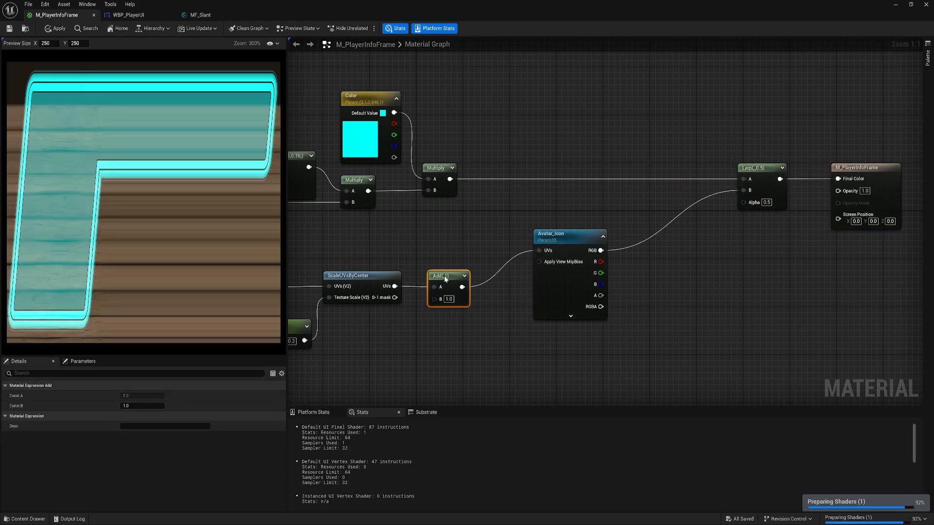
Move the avatar UV nodes up as a group and bring Avatar_Icon closer to the Add node.
right_click_drag(532, 281, 748, 231)
left_click_drag(321, 335, 656, 227)
right_click_drag(656, 227, 666, 256)
left_click_drag(667, 255, 662, 218)
left_click_drag(784, 220, 755, 220)
left_click(602, 317)
Duplicate the tiling Append node, connect the copy to input B of the Add node, and place it below.
right_click_drag(603, 316, 573, 282)
left_click(409, 238)
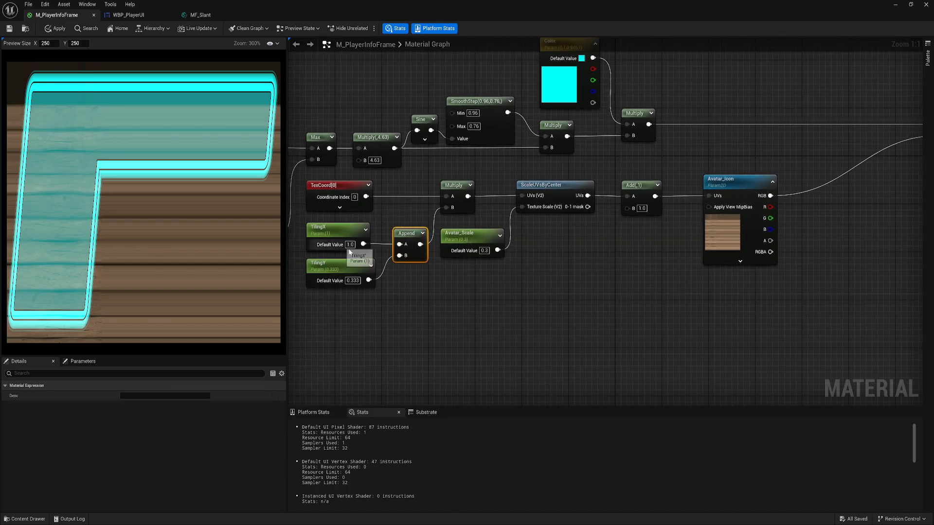
key("ctrl+c")
key("ctrl+v")
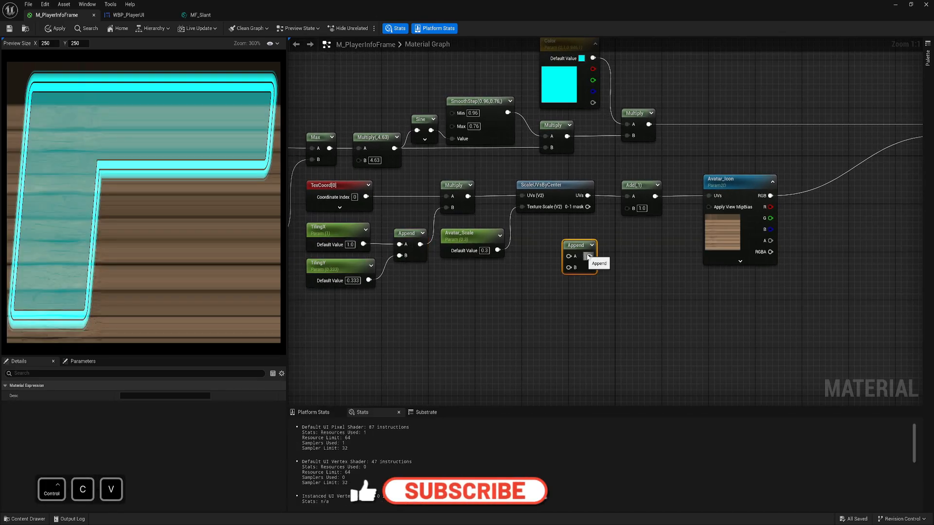
left_click_drag(588, 256, 627, 208)
left_click_drag(576, 245, 593, 269)
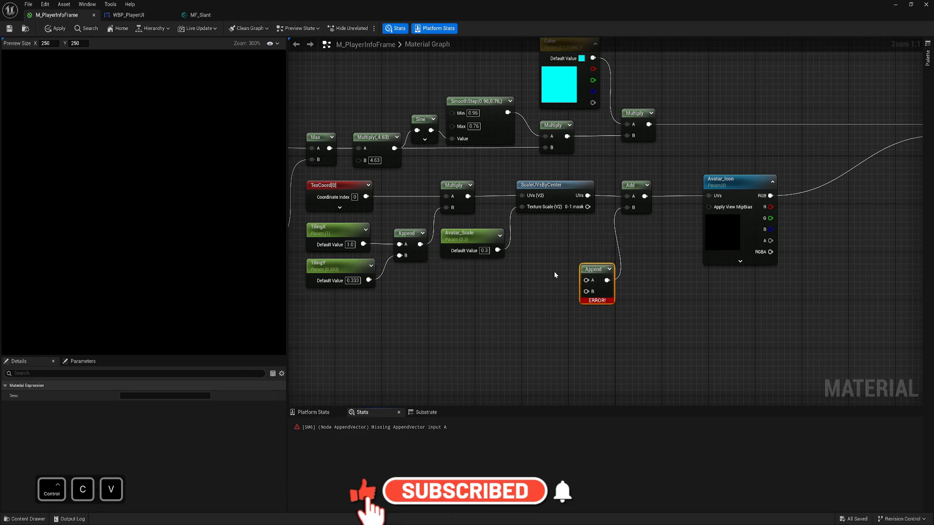
Add a scalar parameter named Avatar_OffsetX beside the new Append node.
right_click_drag(477, 294, 508, 284)
left_click(507, 281)
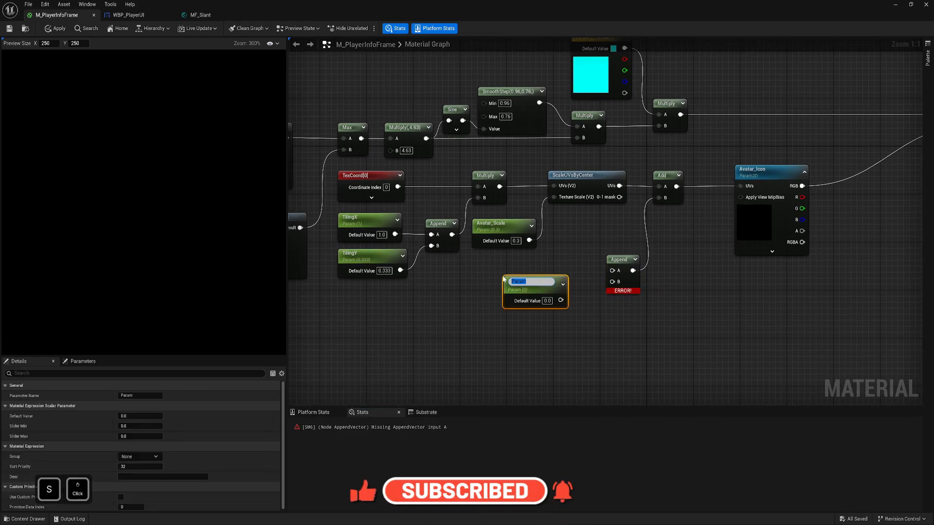
type("Avatare")
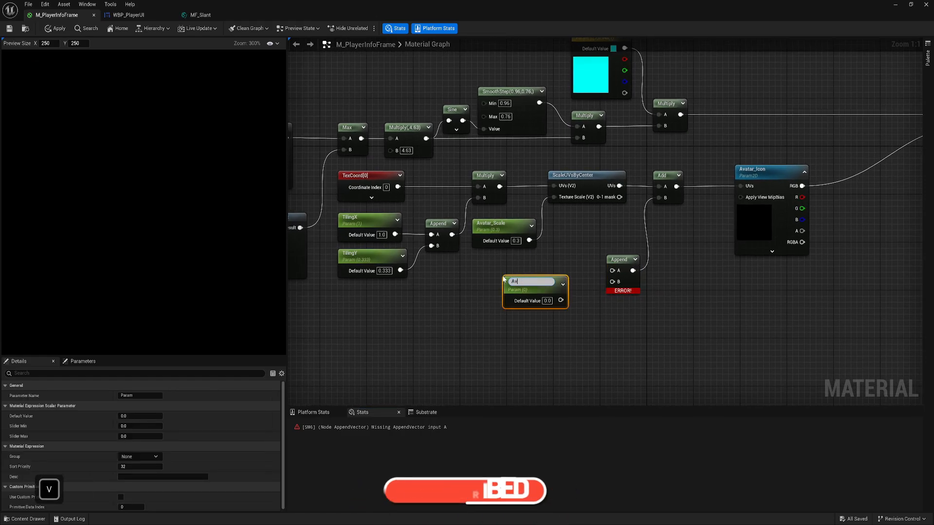
type("_Of")
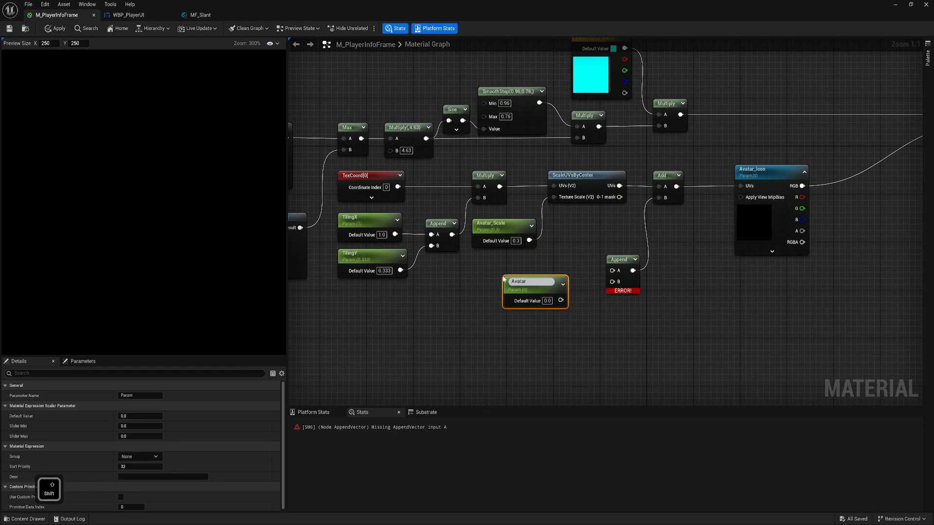
type("fsetX")
key("Return")
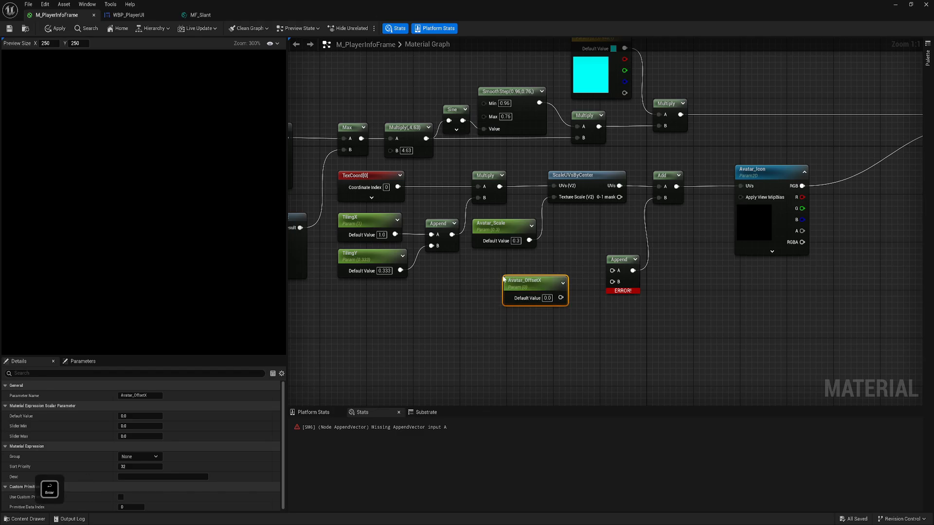
Add a scalar parameter named Avatar_OffsetY and place it directly below Avatar_OffsetX.
left_click(520, 331)
type("A")
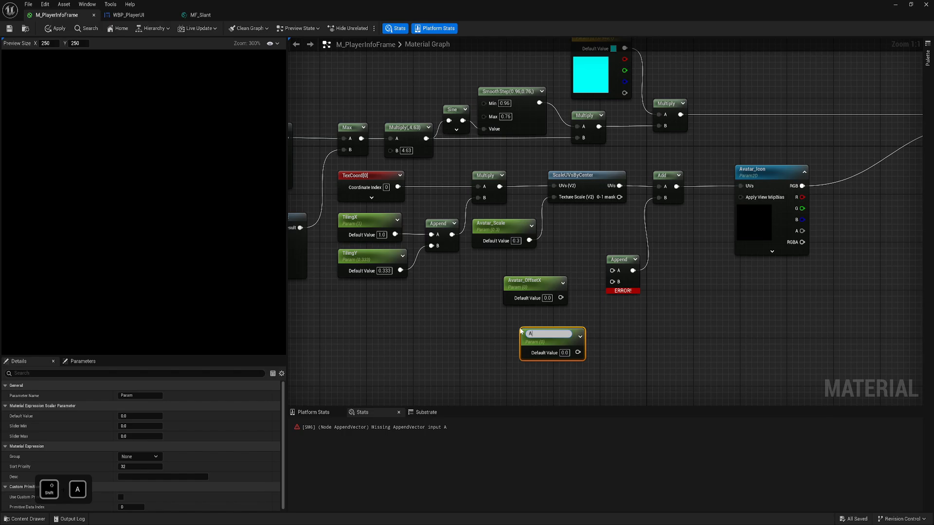
type("vatar_Off")
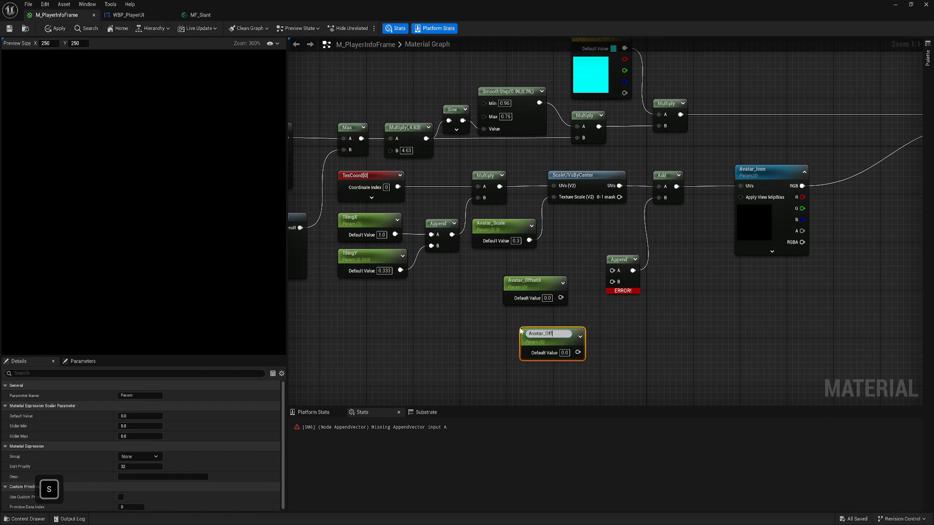
type("setY")
key("Return")
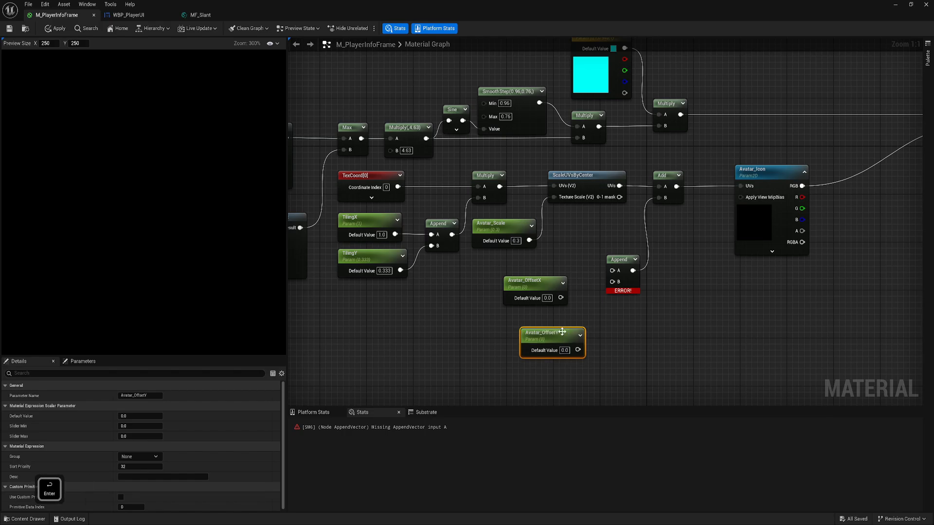
left_click_drag(562, 331, 543, 319)
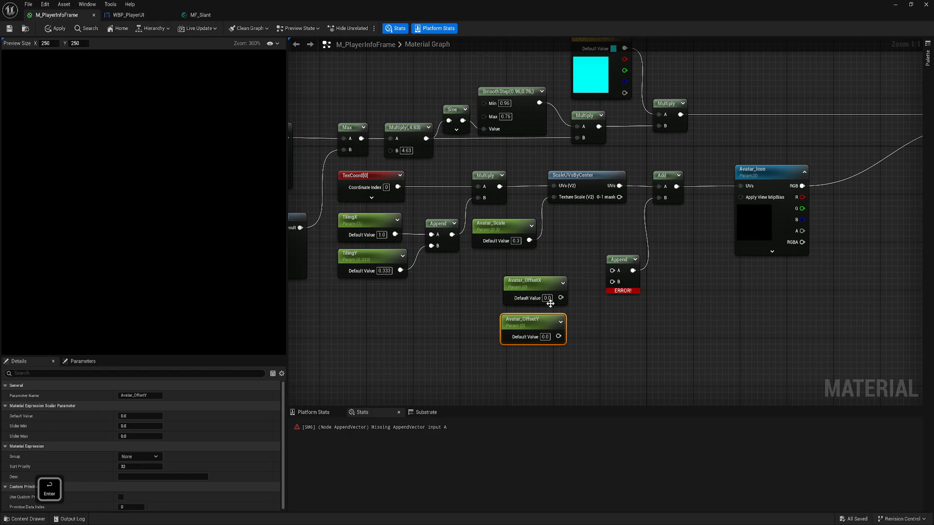
Set the default value of Avatar_OffsetX to 1.07 and of Avatar_OffsetY to 1.117.
left_click(547, 298)
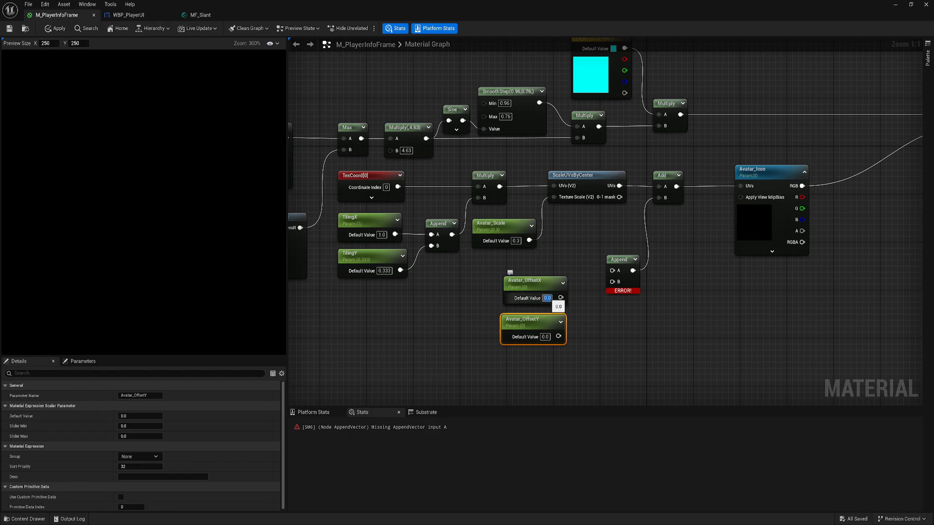
type("1.0")
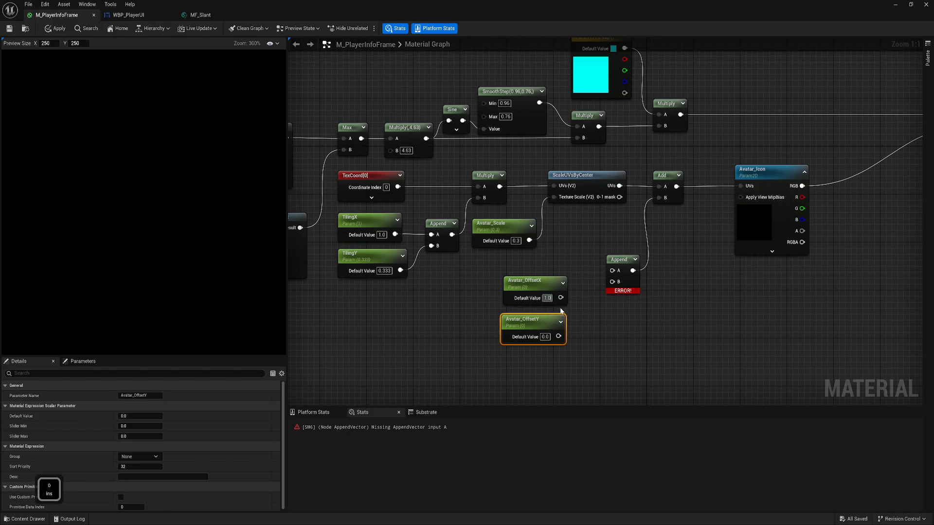
type("7")
key("Return")
left_click(546, 336)
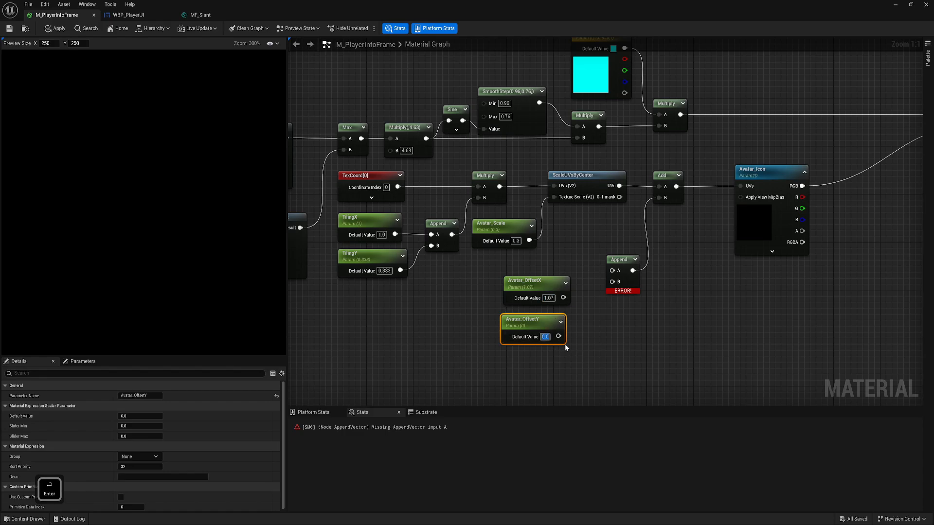
type("1.117")
key("Return")
Connect Avatar_OffsetX and Avatar_OffsetY to inputs A and B of the new Append node, and move all three up beside the Add node.
left_click_drag(564, 336, 612, 282)
left_click_drag(612, 271, 659, 231)
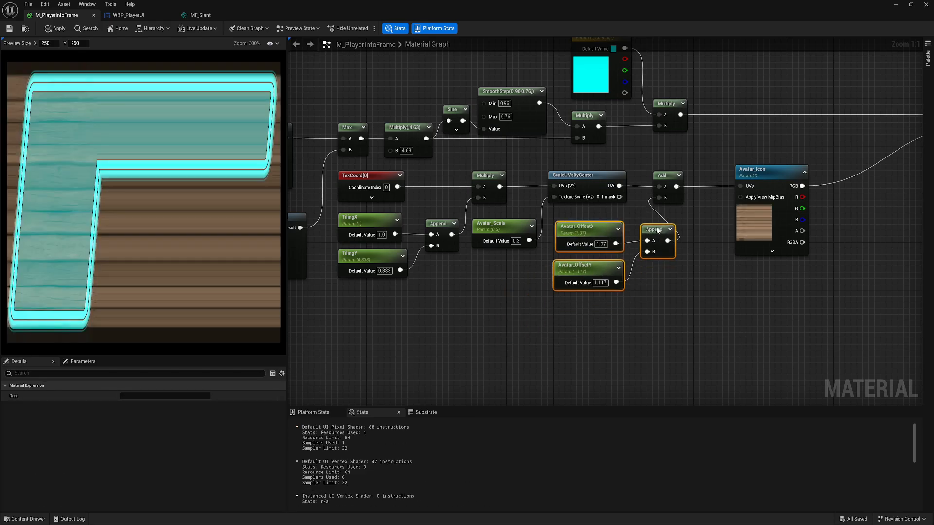
Space the Add and Avatar_Icon nodes farther away from the offset parameters and their Append node.
right_click_drag(657, 230, 577, 277)
left_click_drag(585, 226, 621, 227)
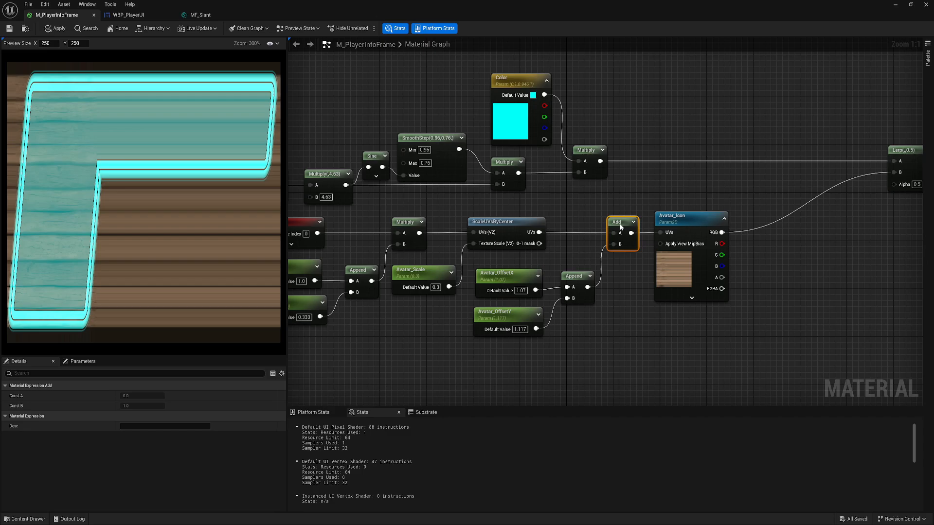
left_click(624, 334)
right_click_drag(623, 333, 523, 288)
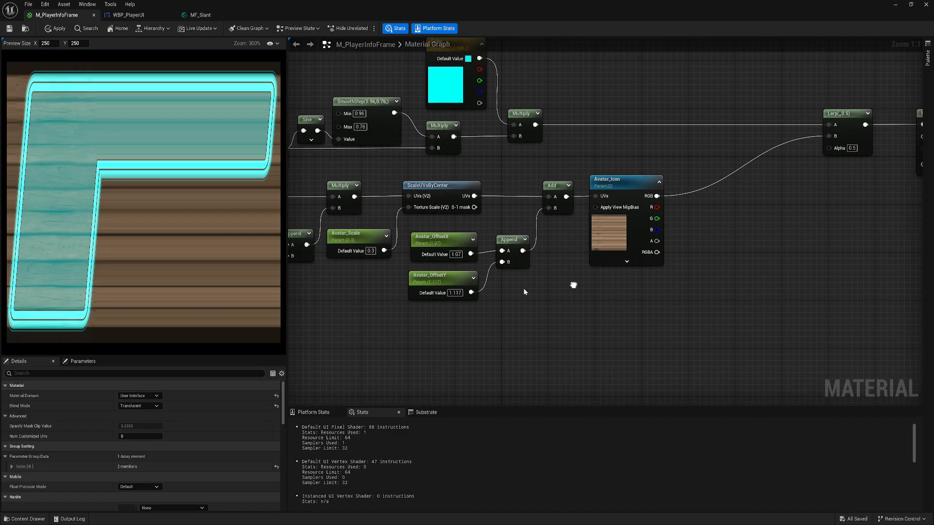
left_click_drag(565, 232, 606, 232)
mouse_move(559, 304)
right_mouse_down()
mouse_move(519, 278)
mouse_move(574, 292)
mouse_move(481, 286)
mouse_move(557, 293)
right_mouse_up()
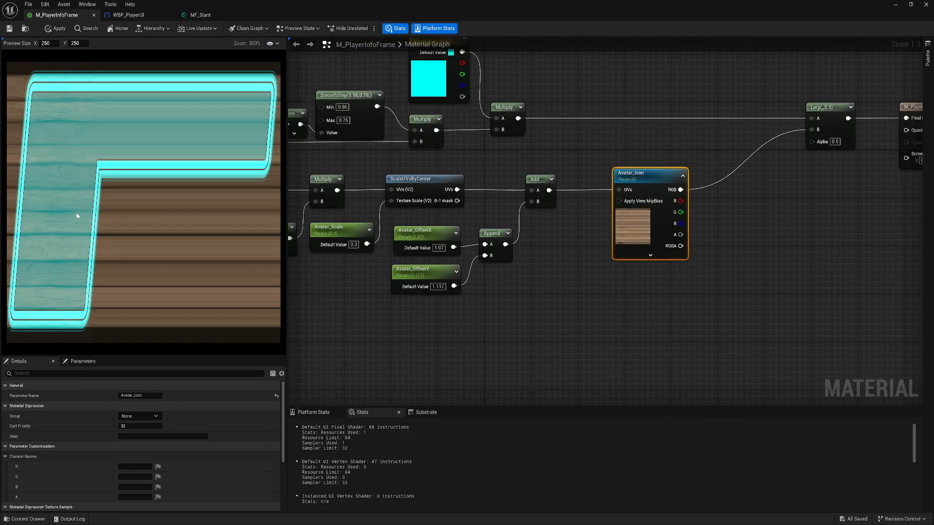
Set the Lerp node's Alpha to 1 to inspect the avatar texture alone in the preview, and restore it to 0.5.
scroll(28, 225, "up", 4)
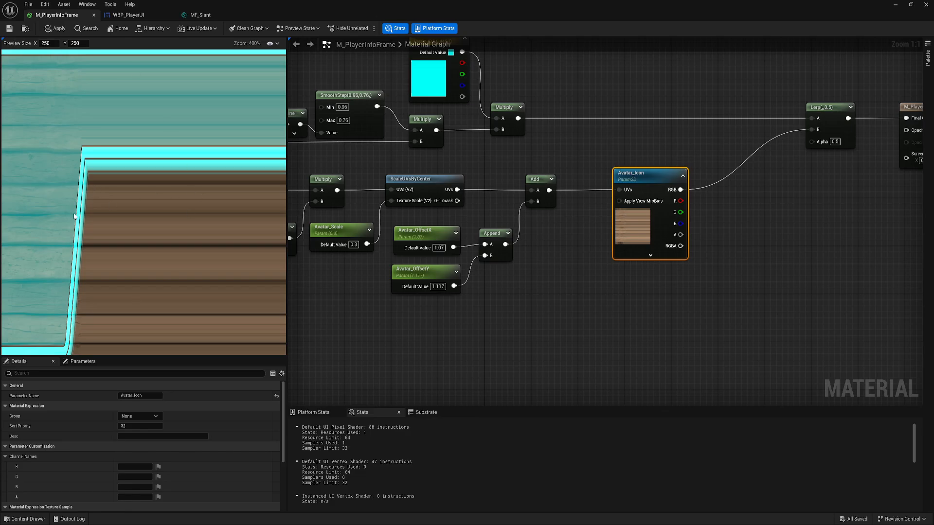
scroll(74, 217, "down", 4)
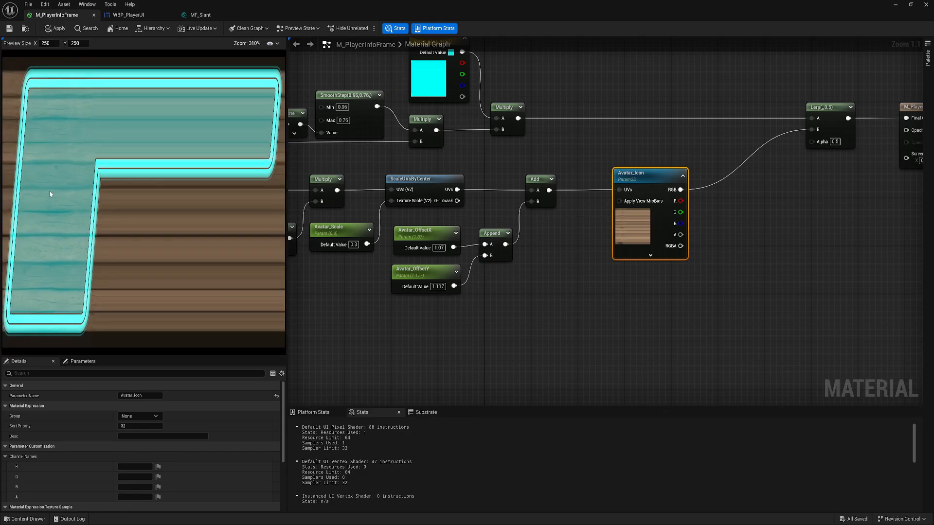
scroll(68, 186, "up", 1)
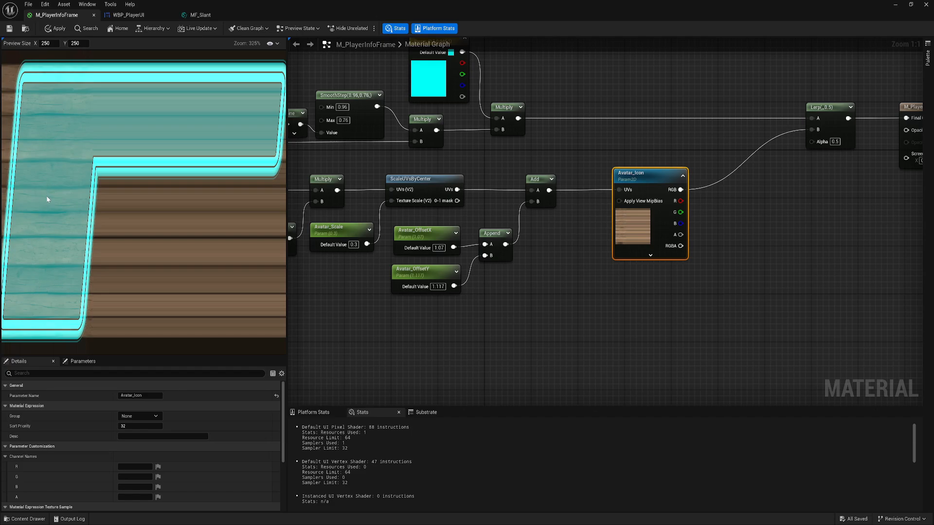
left_click(834, 142)
type("1")
key("Return")
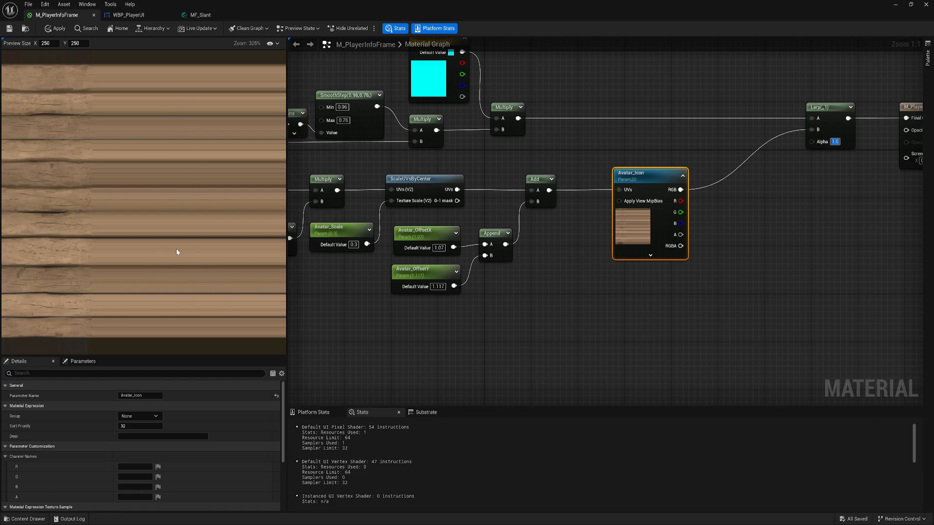
type(".5")
key("Return")
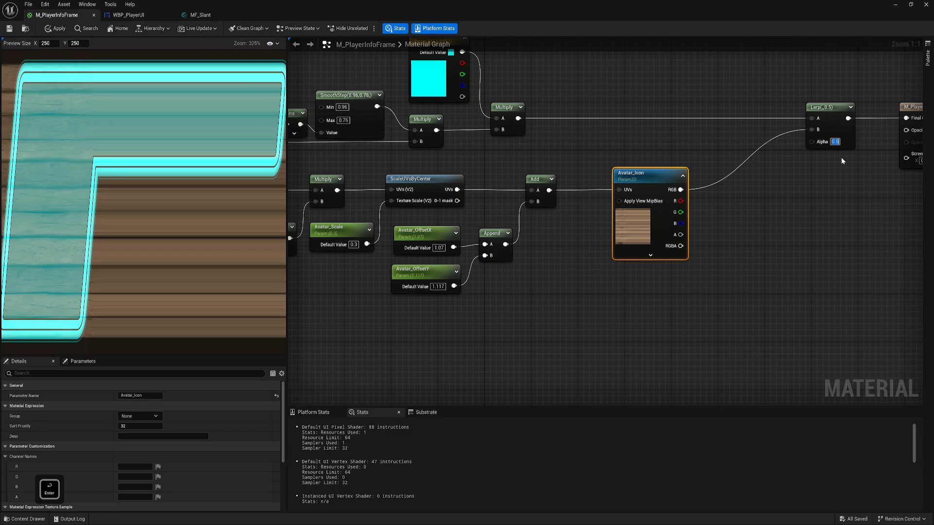
Duplicate the second GeneratedRoundRect node and place the copy below the Avatar_Icon texture node.
right_click_drag(789, 260, 731, 211)
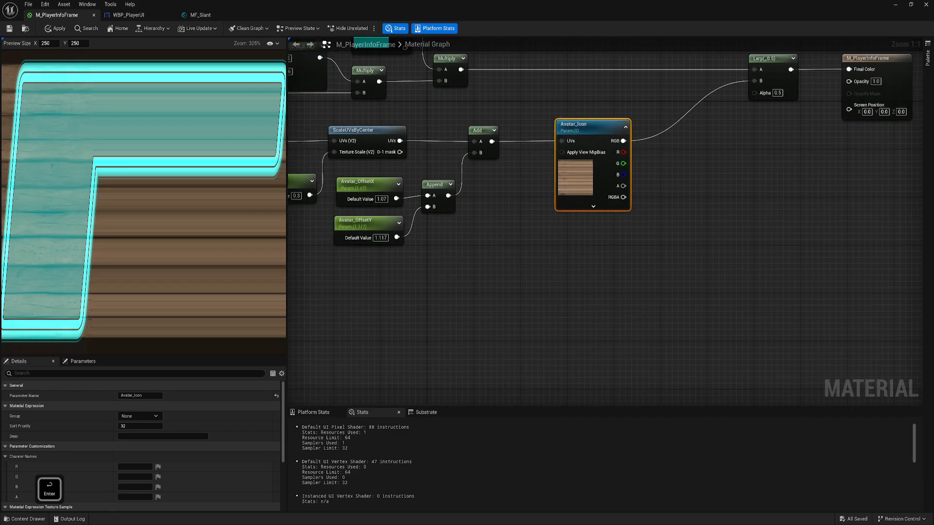
right_click_drag(653, 287, 867, 325)
right_click_drag(590, 341, 750, 349)
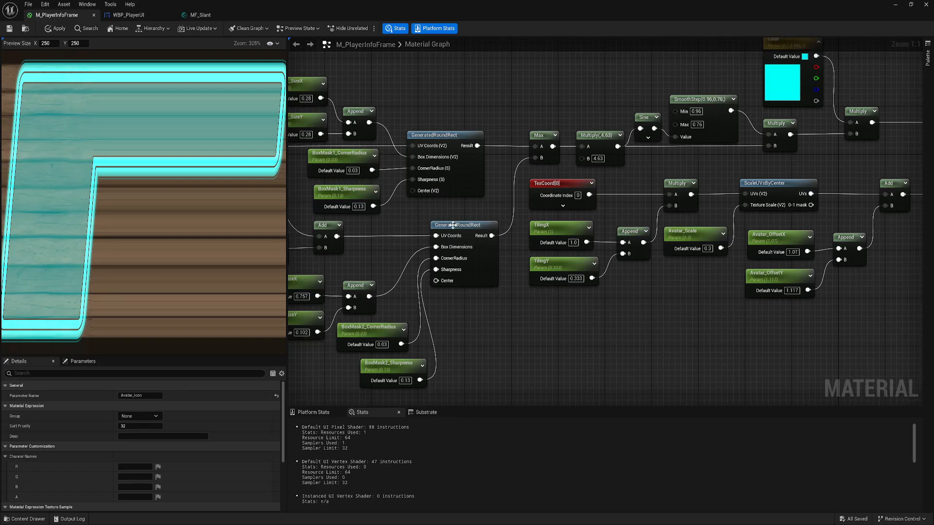
left_click(486, 261)
right_click_drag(486, 261, 532, 233)
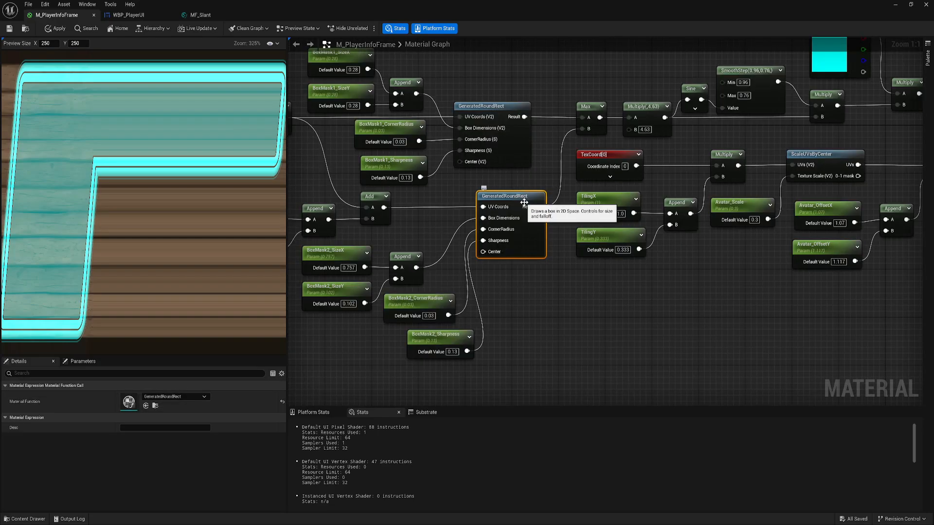
right_click_drag(536, 292, 563, 243)
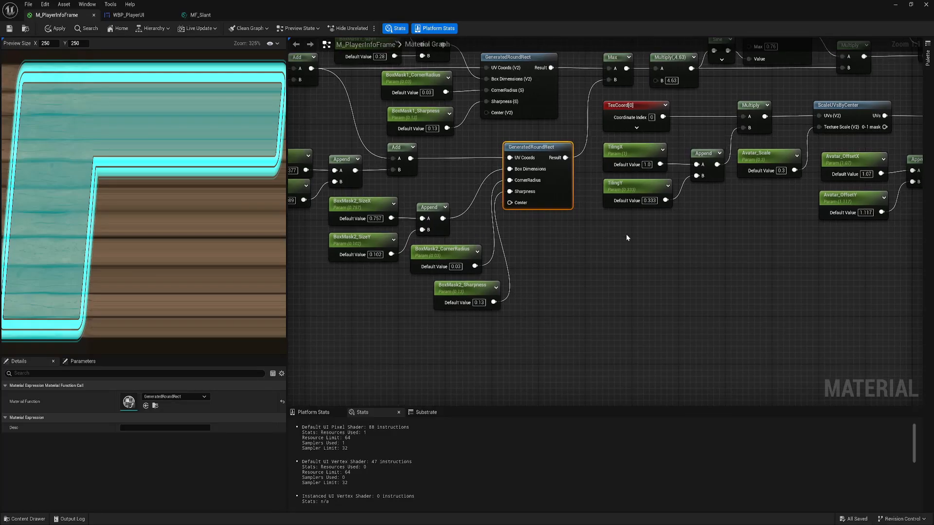
right_click_drag(632, 242, 604, 242)
right_click_drag(652, 272, 545, 243)
key("ctrl+c")
key("ctrl+v")
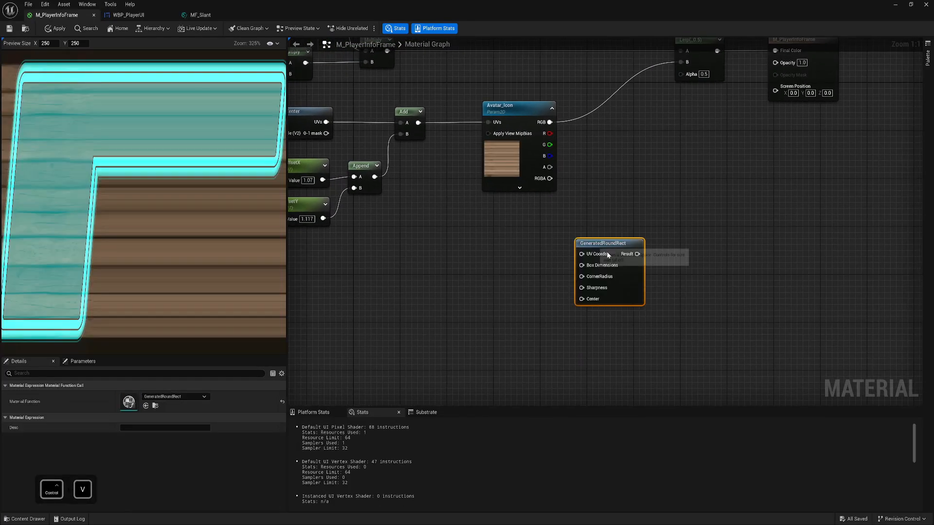
left_click_drag(604, 240, 617, 237)
Copy the MF_Slant node together with its SlantAmountX, SlantAmountY and Append nodes.
right_click_drag(567, 253, 610, 250)
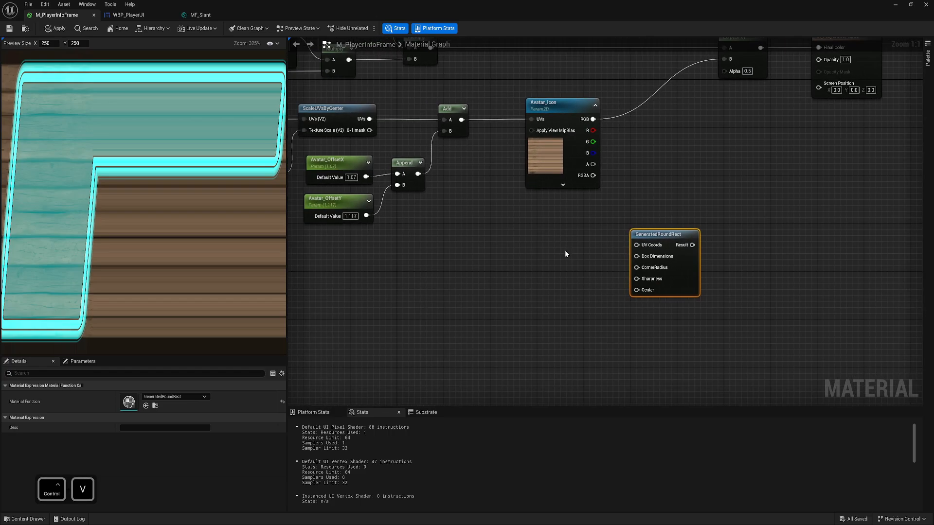
right_click_drag(412, 258, 670, 262)
scroll(621, 262, "down", 2)
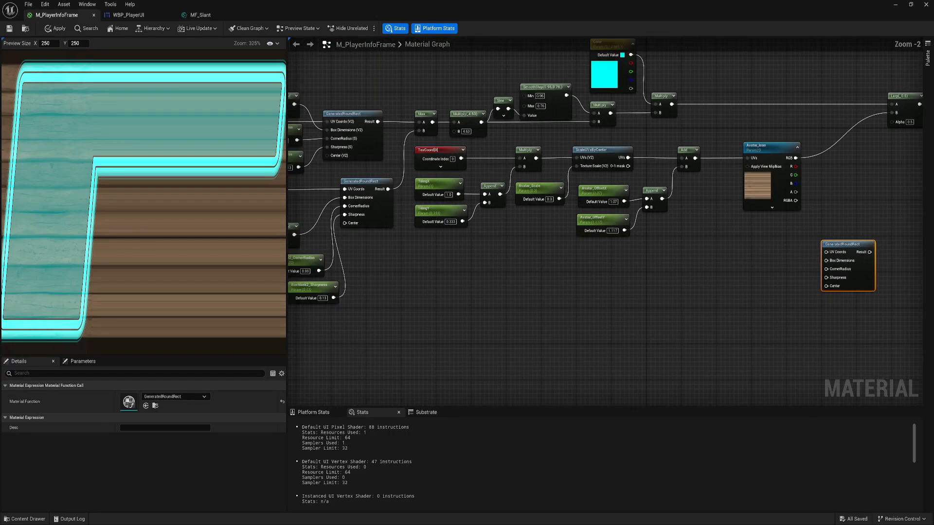
right_click_drag(413, 262, 616, 263)
right_click_drag(305, 274, 519, 296)
scroll(469, 147, "up", 2)
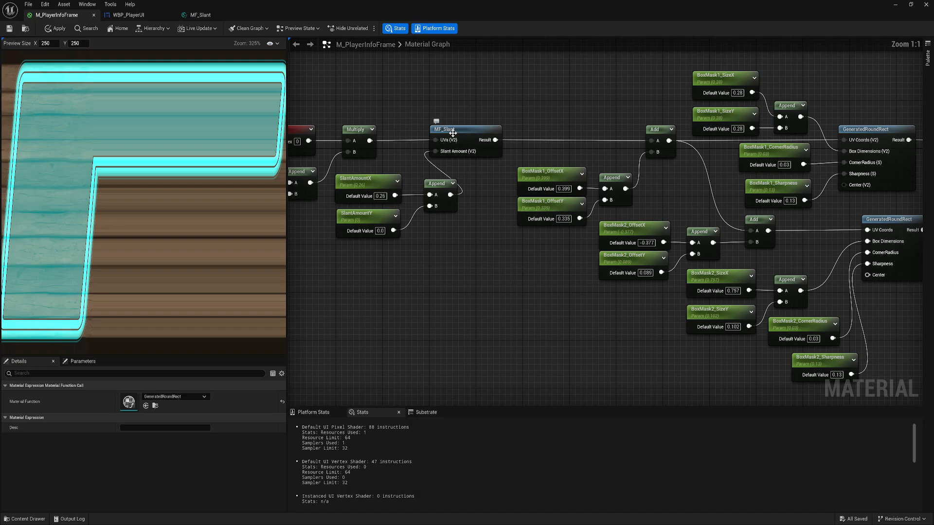
left_click(452, 133)
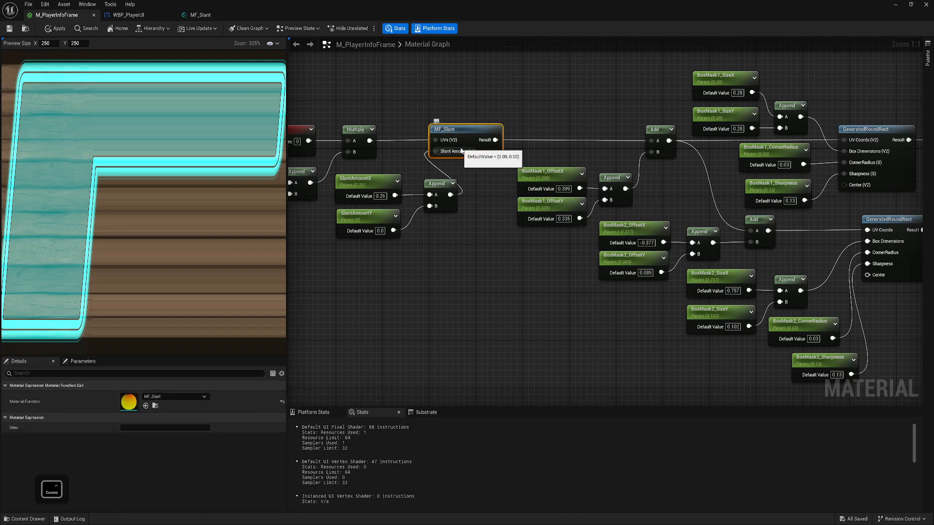
key("ctrl+c")
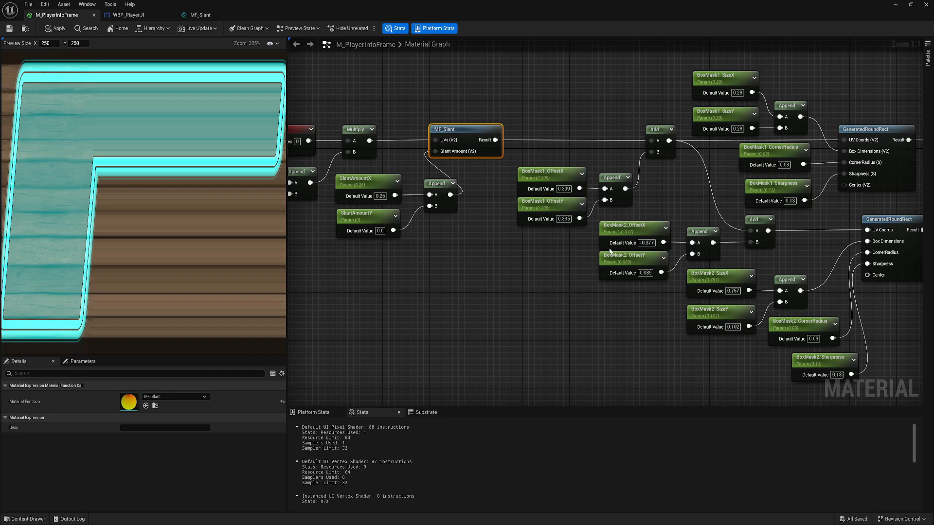
right_click_drag(528, 301, 536, 298)
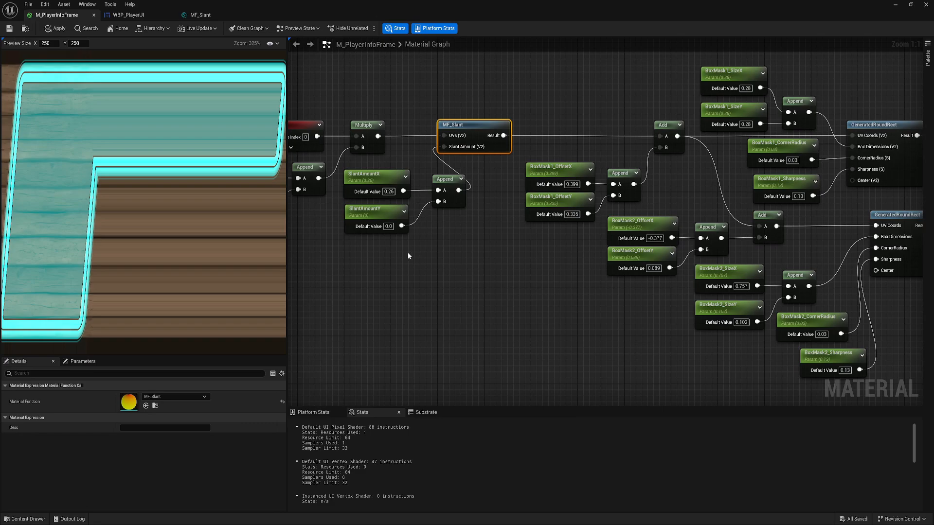
left_click_drag(382, 262, 474, 160)
left_click_drag(397, 279, 472, 143)
key("ctrl+c")
Paste the slant nodes below Avatar_Icon and position them ahead of the unconnected GeneratedRoundRect node.
scroll(477, 258, "down", 3)
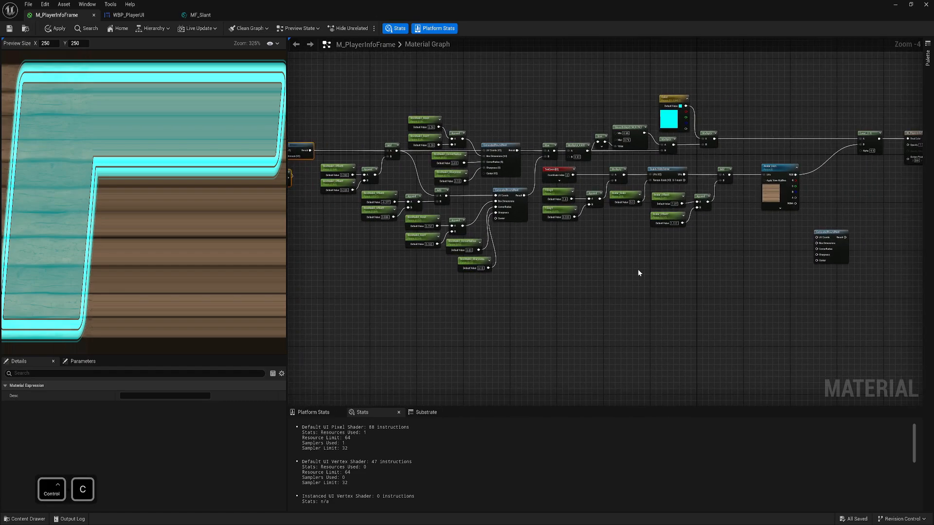
scroll(637, 270, "up", 3)
key("ctrl+v")
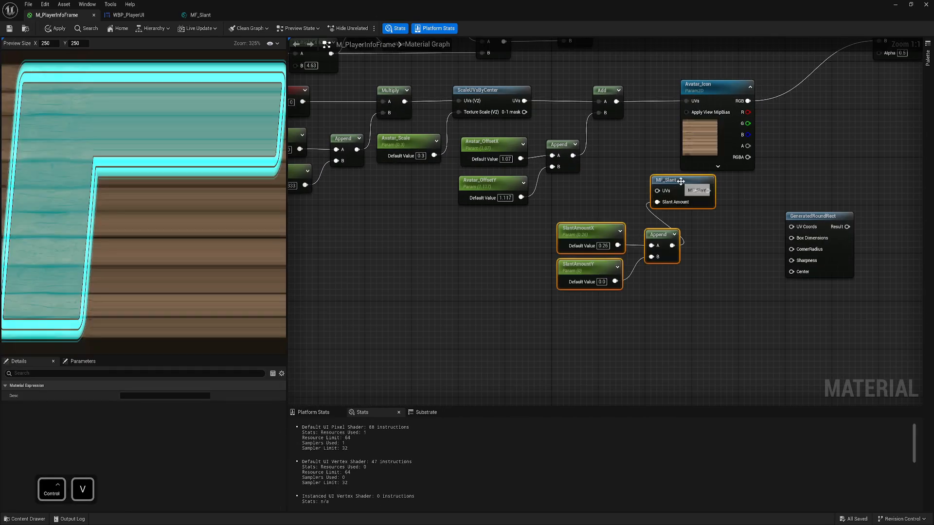
left_click_drag(653, 209, 654, 215)
left_click(634, 178)
left_click_drag(544, 234, 606, 347)
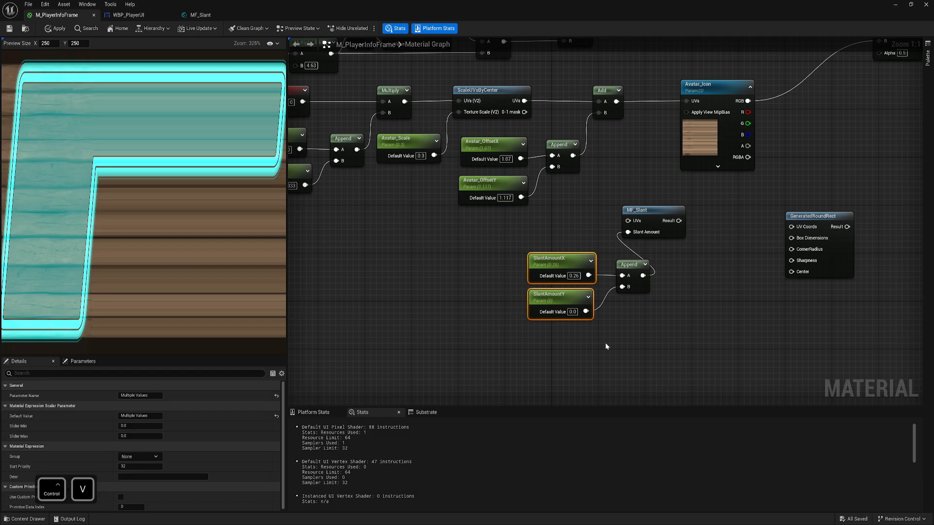
left_click(636, 326)
Move the pasted MF_Slant node away from its Append node and connect the avatar Add node's output to its UVs input.
right_click_drag(743, 297, 697, 298)
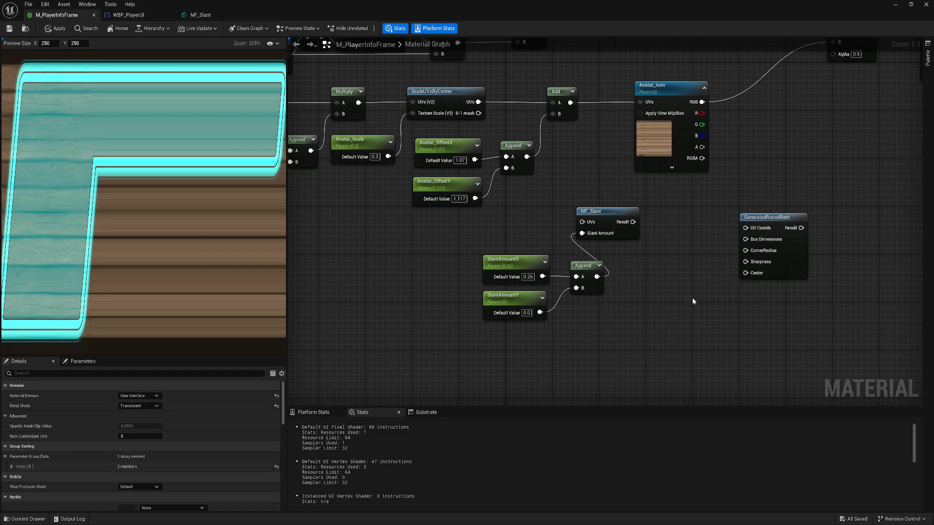
left_click_drag(609, 222, 639, 222)
left_click_drag(570, 103, 612, 222)
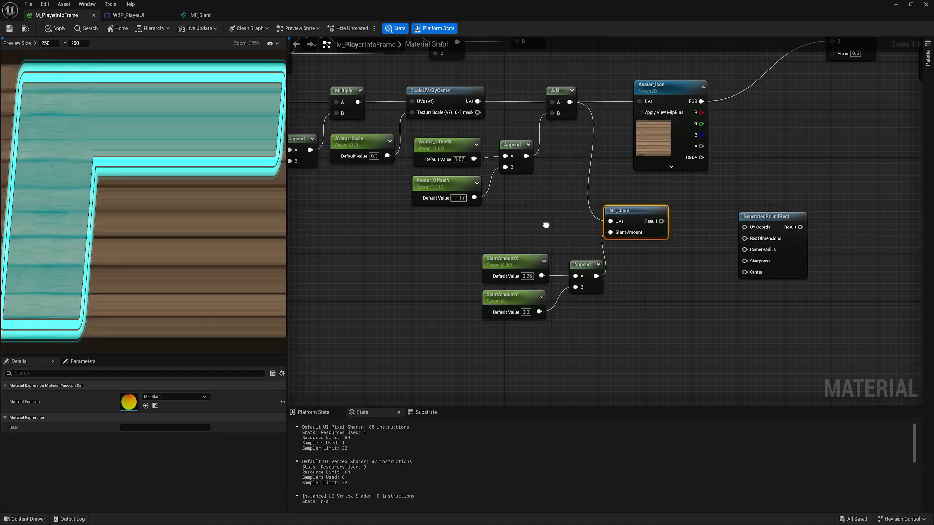
Shift MF_Slant farther from its Append node and align the unconnected GeneratedRoundRect with it, leaving a gap between them.
right_click_drag(545, 223, 502, 219)
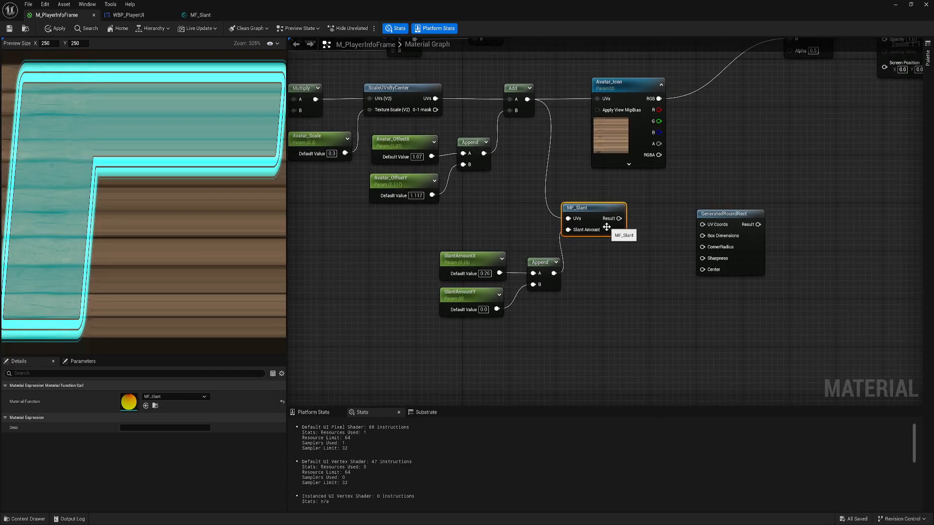
left_click_drag(607, 230, 631, 230)
right_click_drag(660, 198, 607, 201)
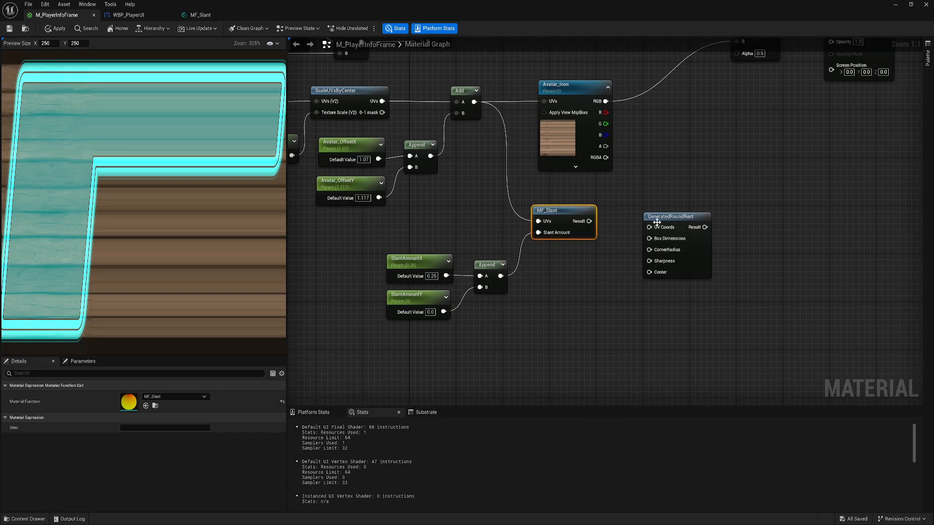
left_click_drag(687, 212, 723, 206)
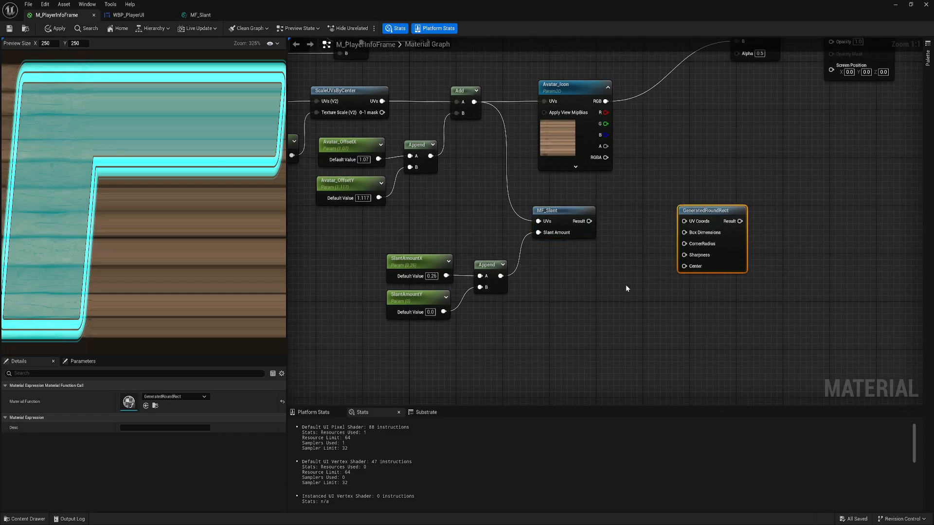
Duplicate the Avatar_OffsetX, Avatar_OffsetY, Append and Add nodes beyond MF_Slant, shifting GeneratedRoundRect farther away.
right_click_drag(626, 288, 579, 286)
right_click_drag(463, 205, 556, 214)
left_click(429, 213)
left_click_drag(429, 211, 468, 146)
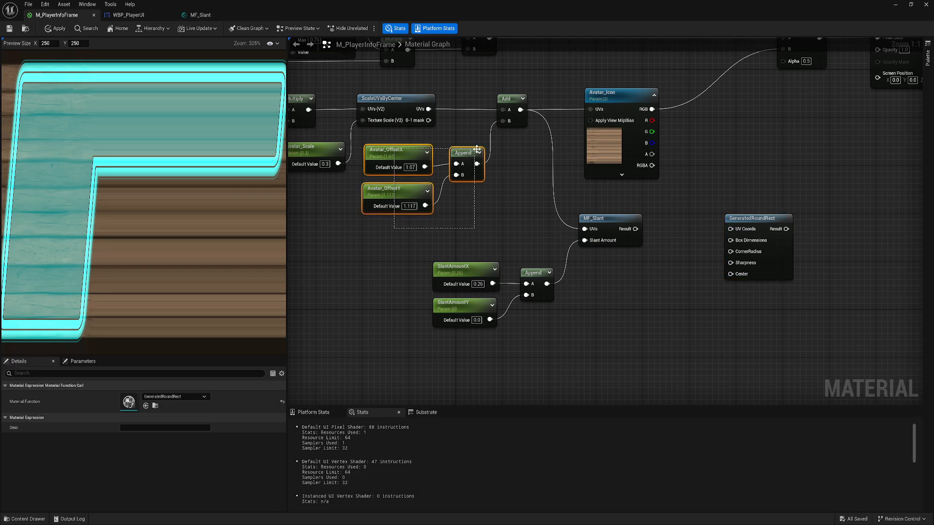
left_click(508, 99, "ctrl")
key("ctrl+c")
right_click_drag(653, 275, 561, 254)
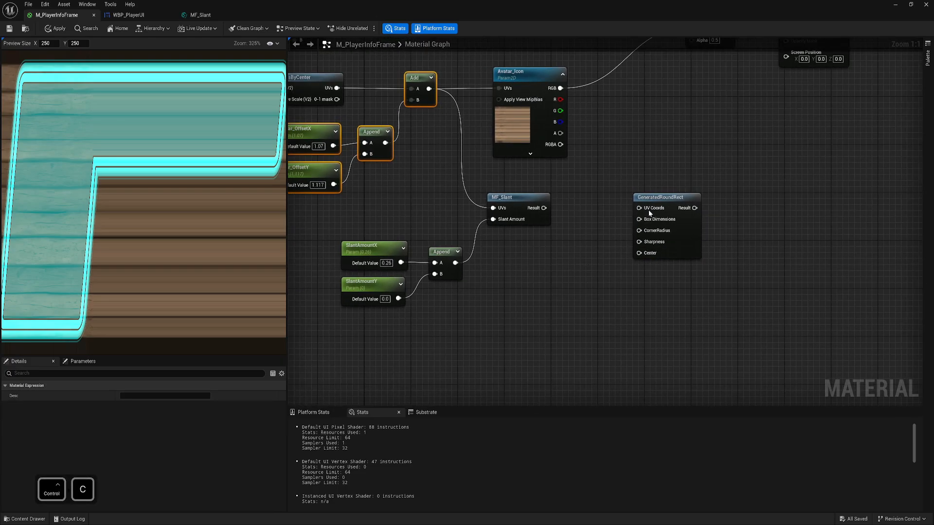
left_click_drag(666, 200, 735, 205)
key("ctrl+v")
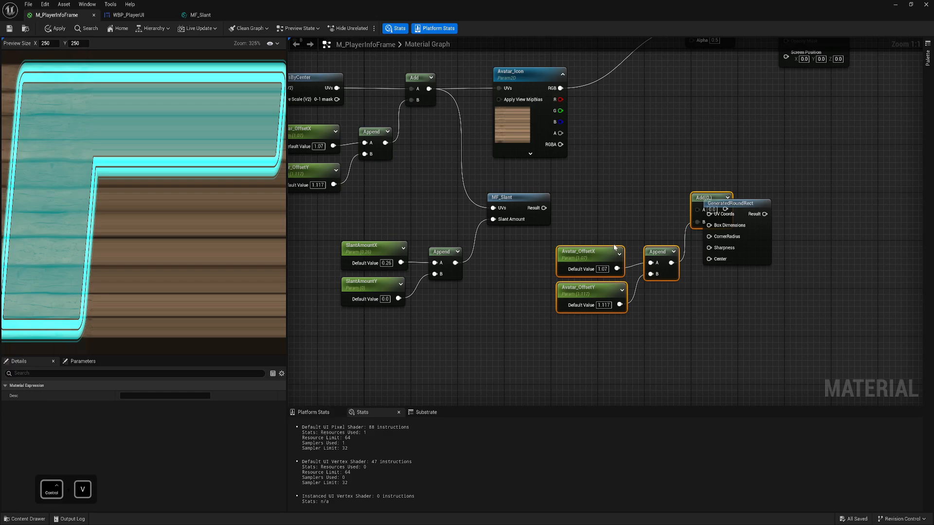
Place the pasted offset nodes beneath MF_Slant and connect MF_Slant's Result to input A of the pasted Add node.
left_click_drag(605, 252, 536, 240)
left_click(568, 173)
left_click_drag(543, 208, 635, 212)
left_click(641, 200)
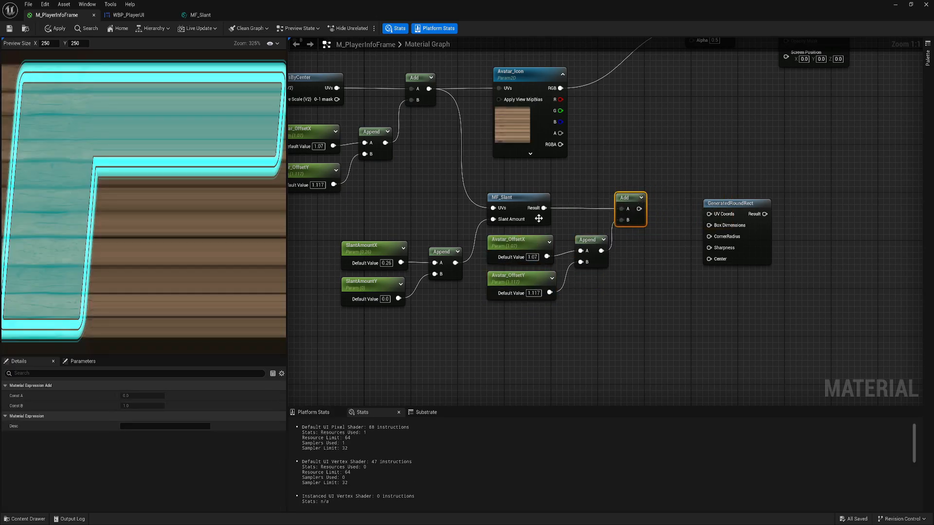
Rename the pasted Avatar_OffsetX parameter below MF_Slant as AvatarMask_OffsetX.
left_click(509, 244)
left_click(511, 277)
left_click(508, 244)
left_click(514, 275)
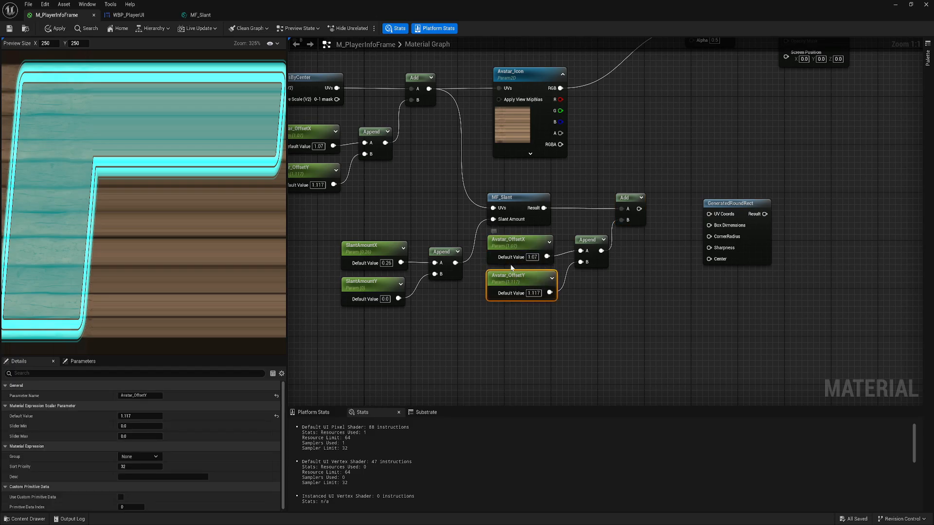
right_click_drag(562, 277, 627, 289)
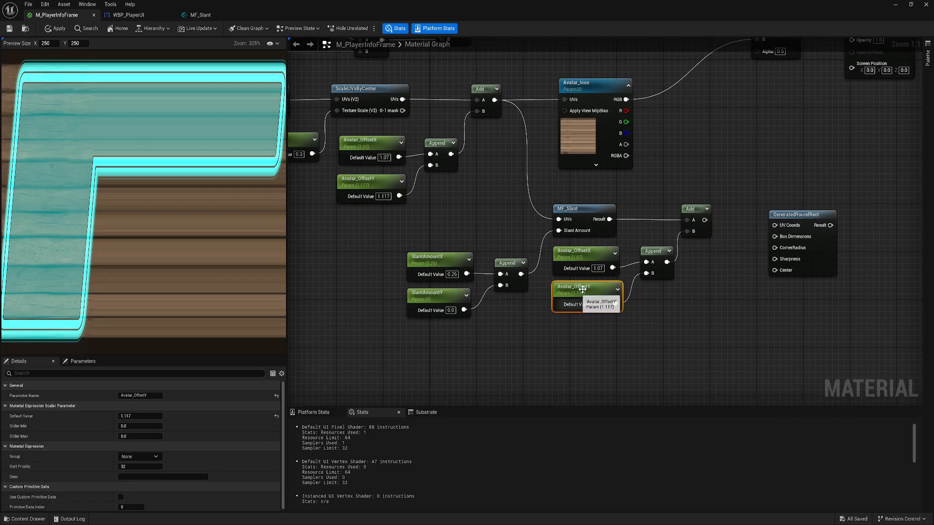
left_click(593, 252)
left_click(125, 396)
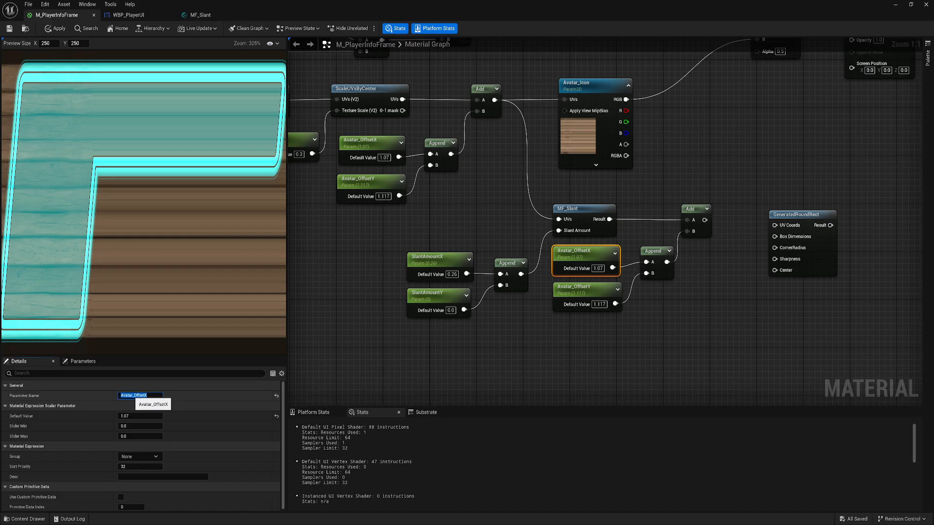
type("Mask")
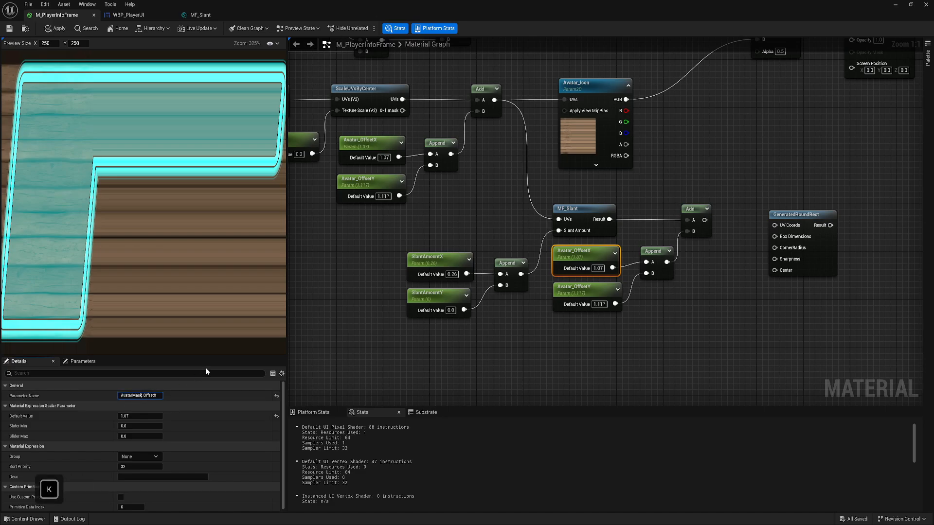
key("Return")
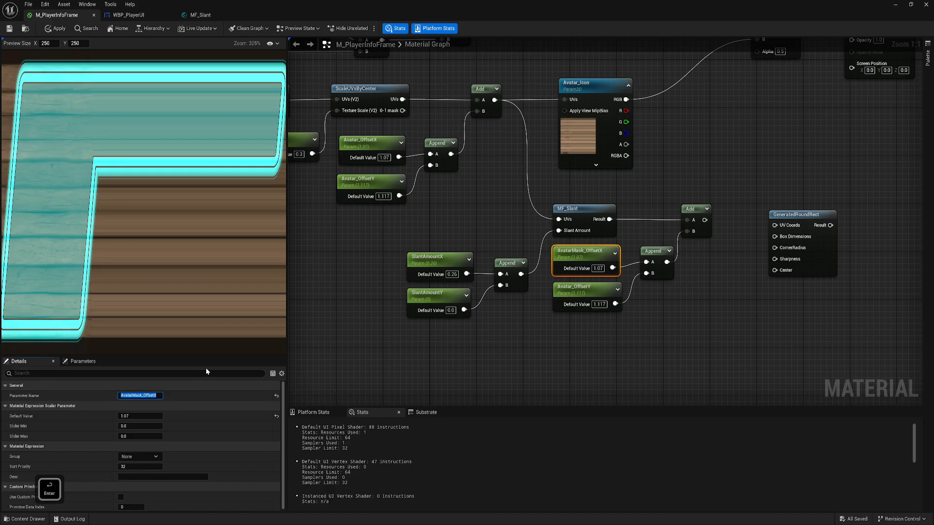
Rename the pasted Avatar_OffsetY parameter below MF_Slant as AvatarMask_OffsetY.
left_click(564, 291)
left_click(144, 395)
left_click(143, 396)
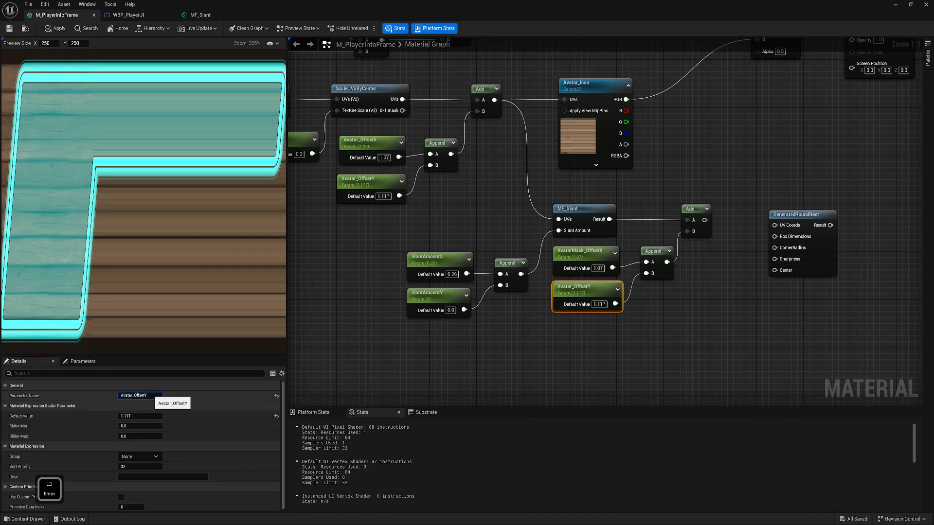
type("Mask")
key("Return")
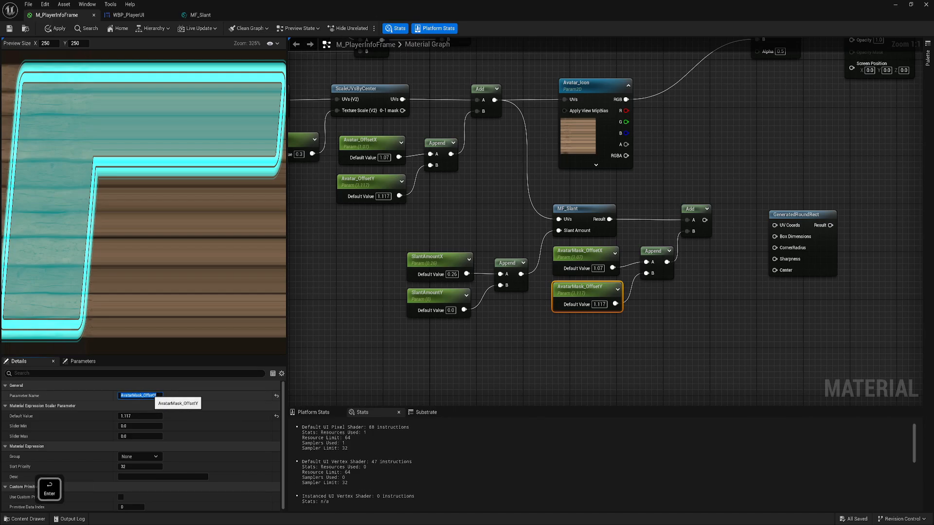
Set the default values of AvatarMask_OffsetX to -0.032 and AvatarMask_OffsetY to 0.
left_click(602, 269)
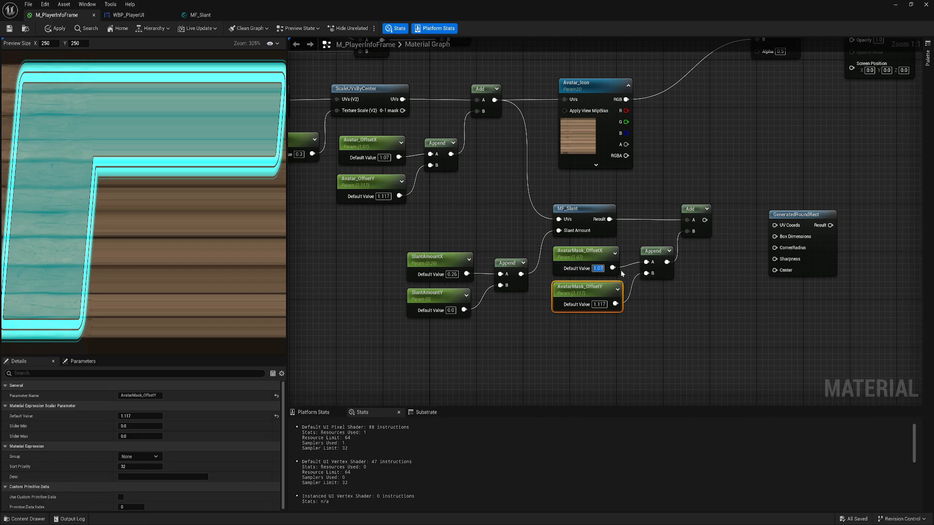
type("-")
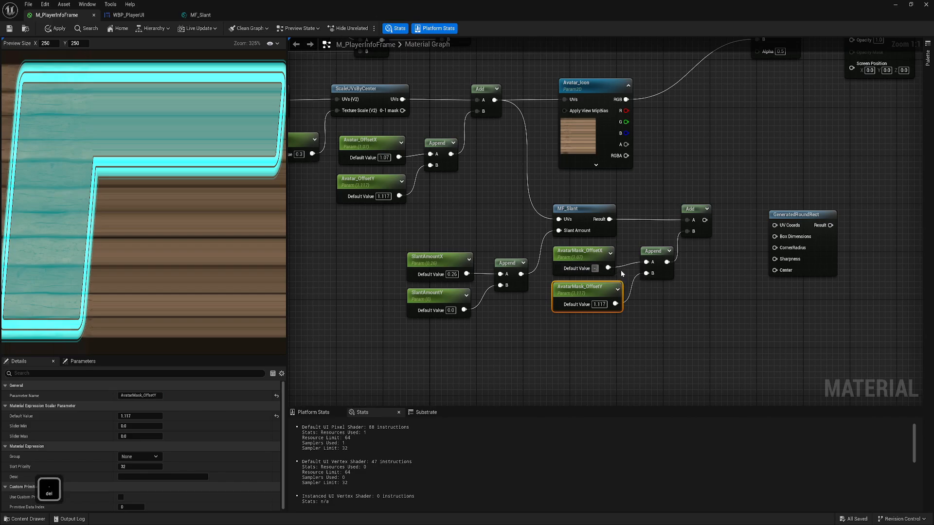
type("0.032")
key("Return")
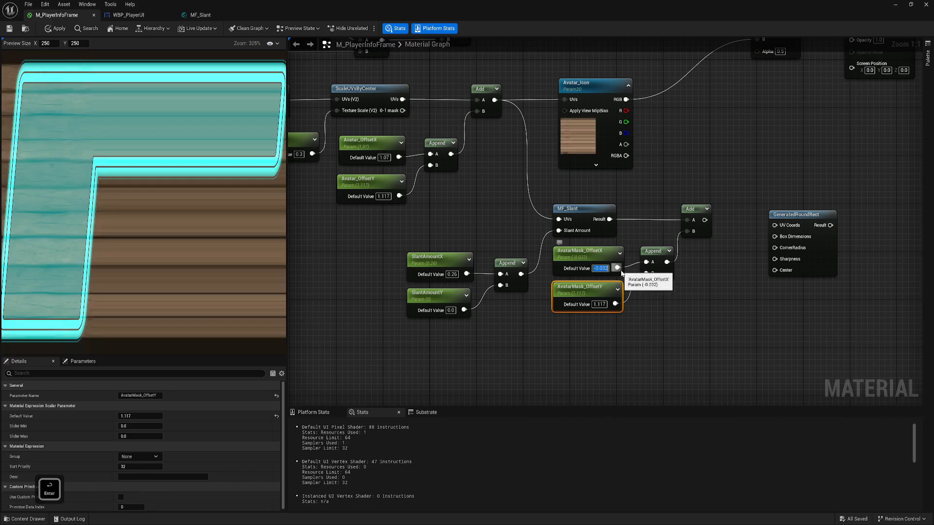
left_click(599, 304)
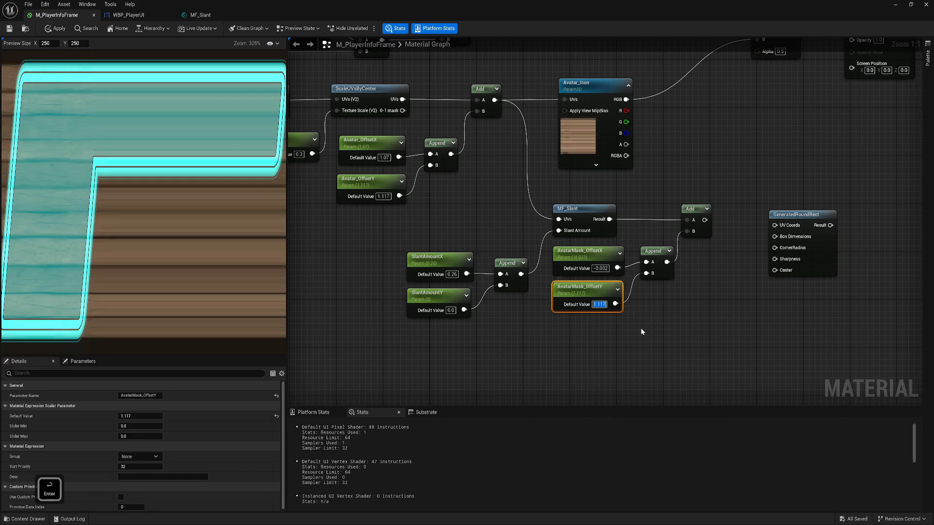
type("0")
key("Return")
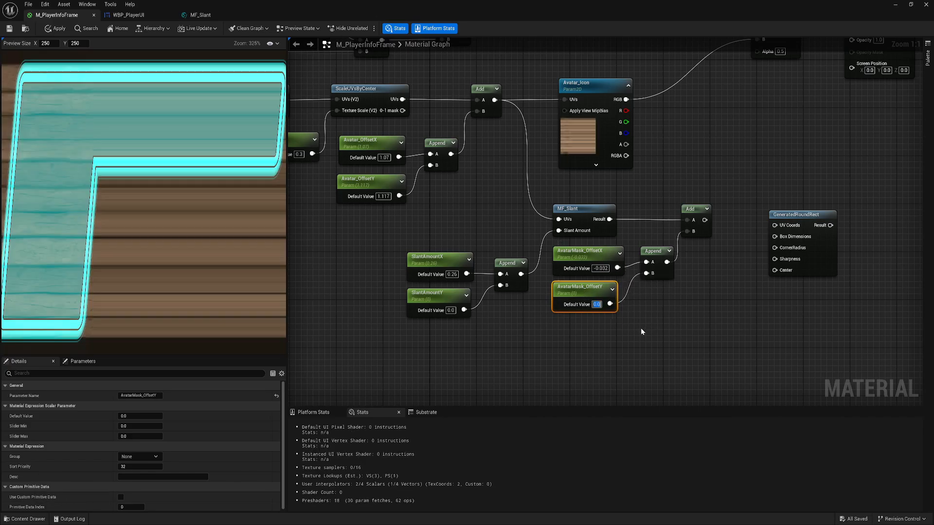
Tidy the slant and mask offset nodes around MF_Slant and connect the mask Add output to GeneratedRoundRect's UV Coords.
left_click_drag(653, 251, 653, 257)
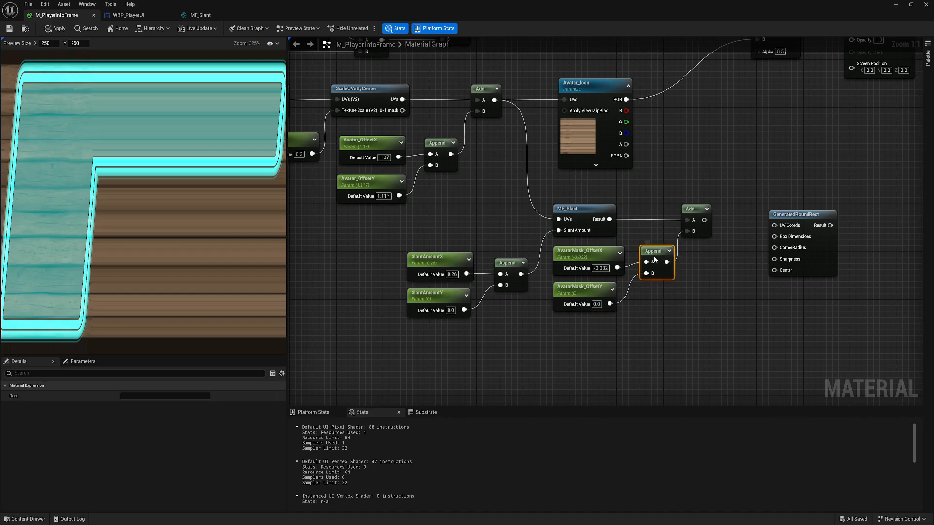
left_click_drag(591, 293, 596, 293)
left_click_drag(407, 249, 530, 316)
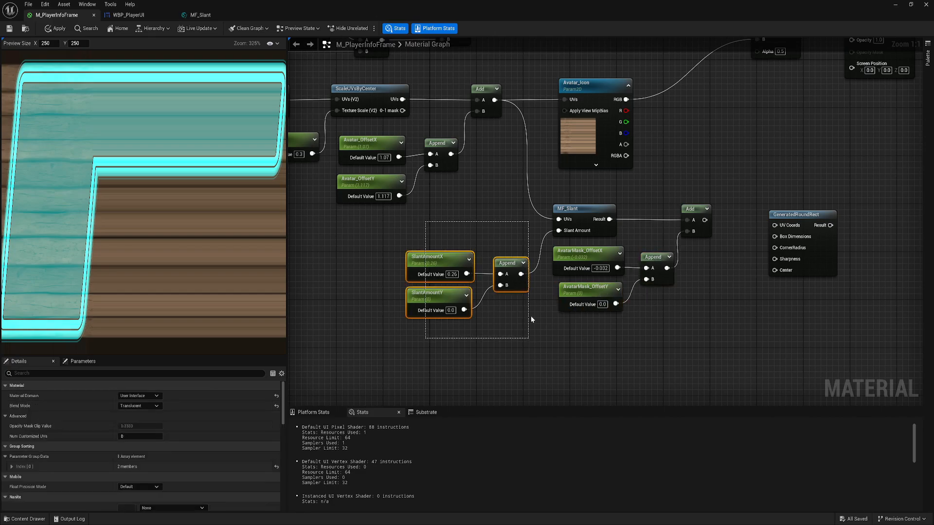
left_click_drag(509, 264, 516, 222)
right_click_drag(516, 222, 434, 237)
left_click_drag(623, 236, 703, 227)
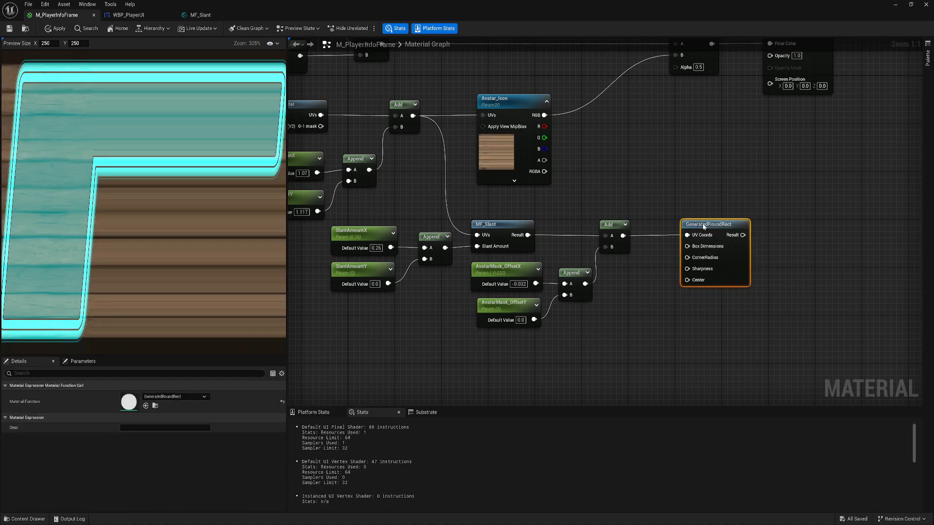
Duplicate the AvatarMask_OffsetX, AvatarMask_OffsetY and Append nodes and place the copies just below GeneratedRoundRect's inputs.
right_click_drag(656, 285, 676, 260)
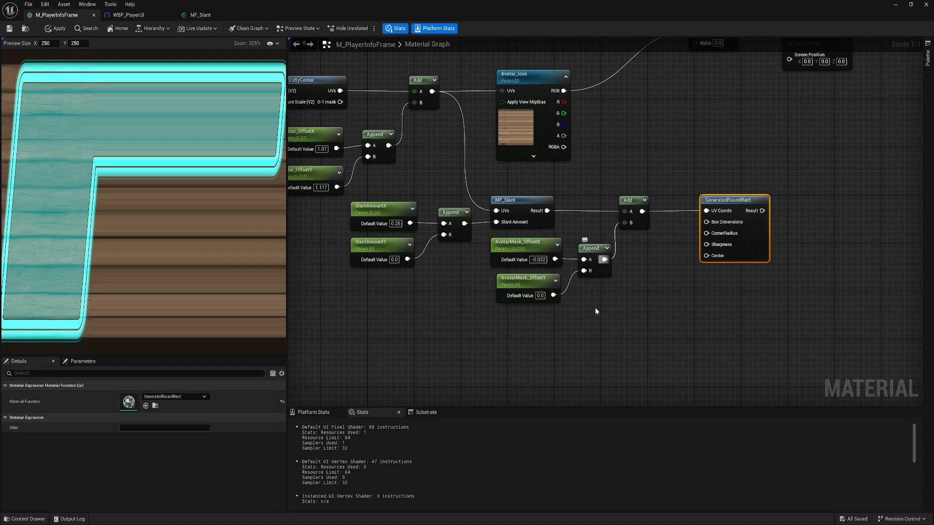
left_click_drag(530, 331, 597, 248)
key("ctrl+c")
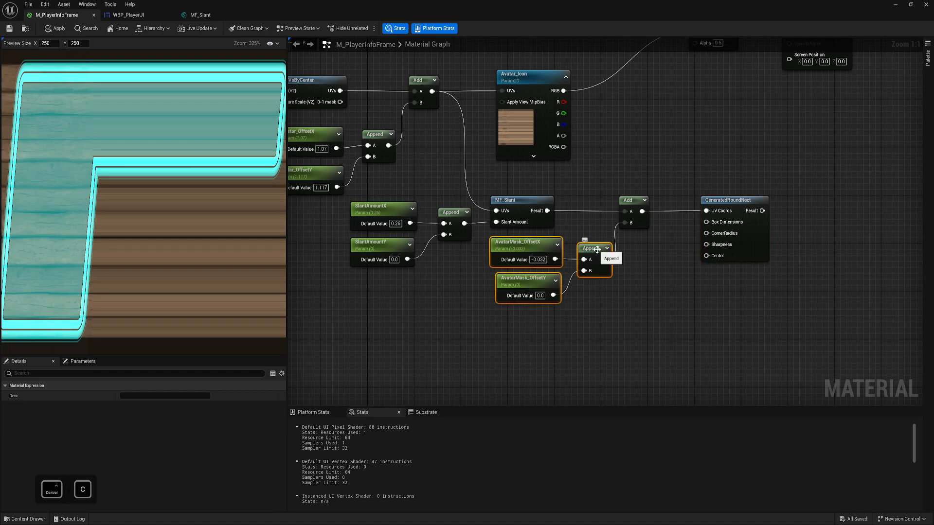
key("ctrl+v")
right_click_drag(708, 313, 656, 335)
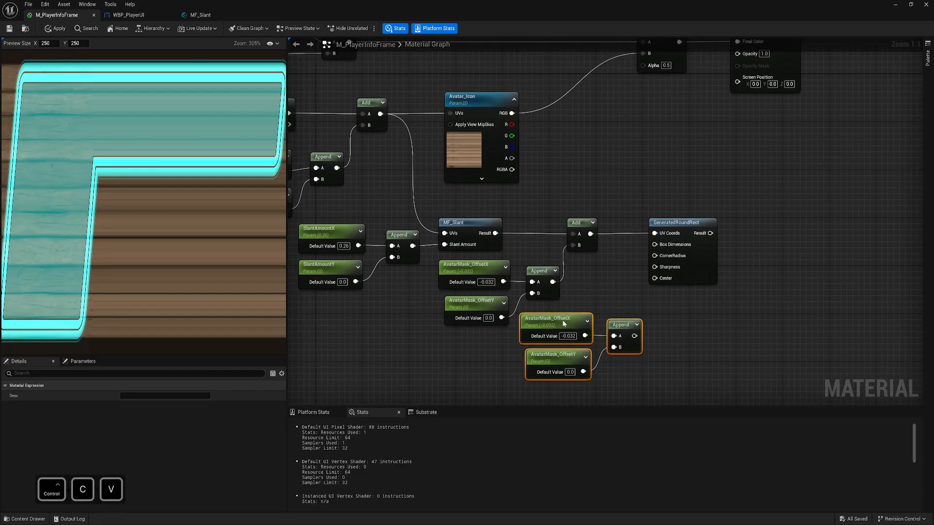
left_click_drag(562, 321, 574, 319)
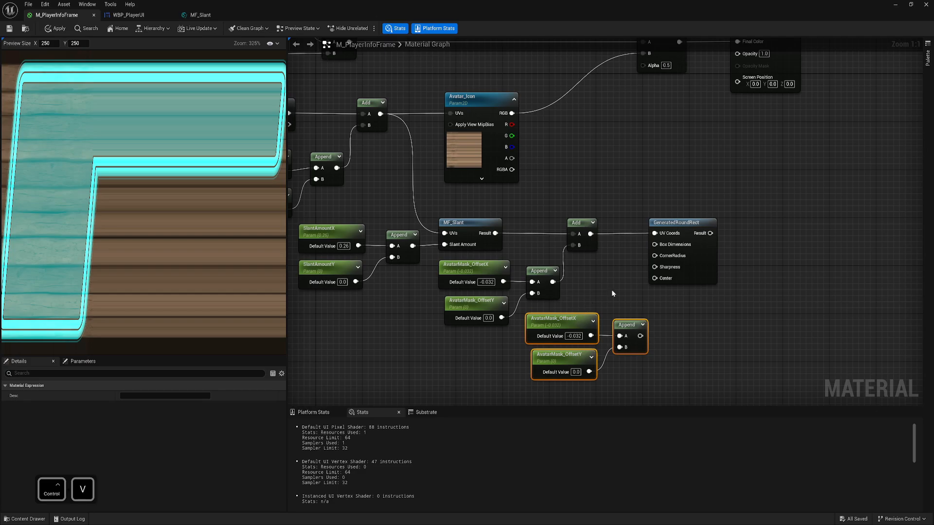
Shift GeneratedRoundRect farther from the Add node and connect the duplicated Append's output to its Box Dimensions input.
right_click_drag(612, 294, 617, 279)
left_click(716, 248)
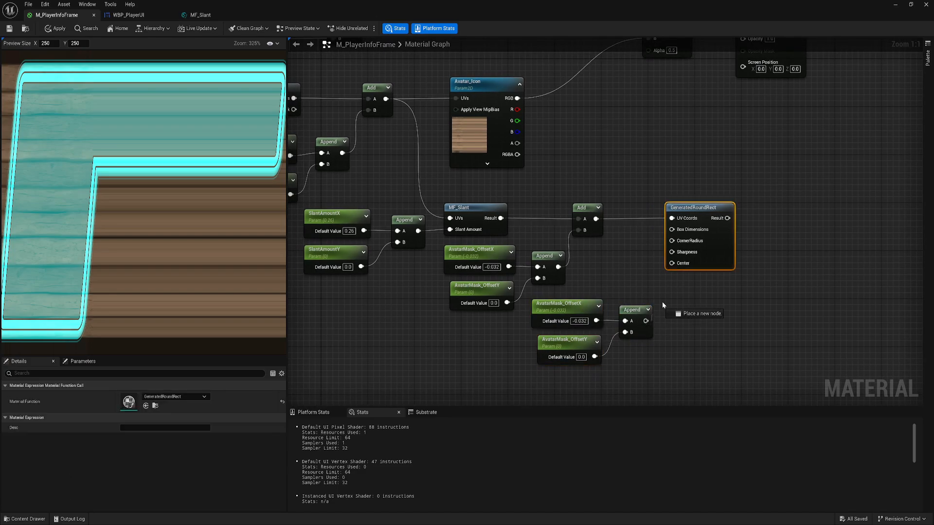
left_click_drag(661, 305, 734, 247)
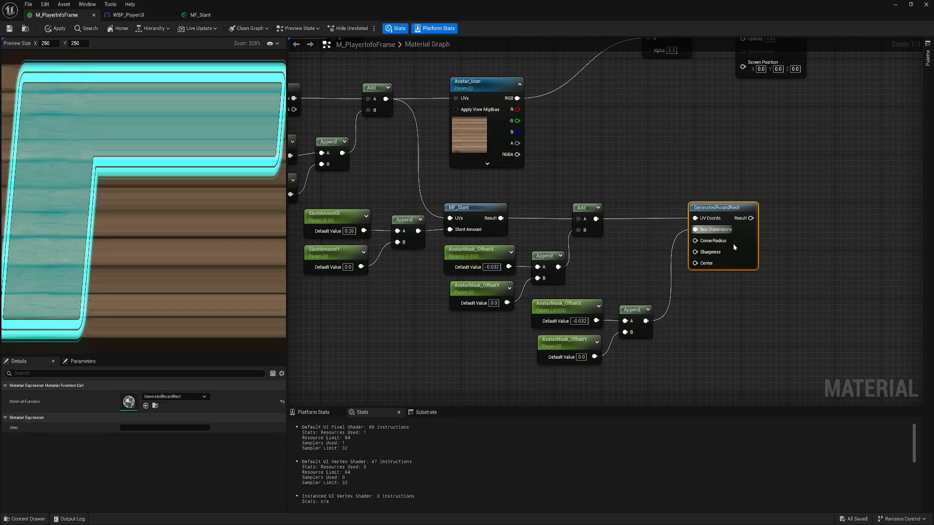
Rename the duplicated offset parameters feeding Box Dimensions as AvatarMask_SizeX and AvatarMask_SizeY.
right_click_drag(593, 319, 628, 285)
left_click(596, 269)
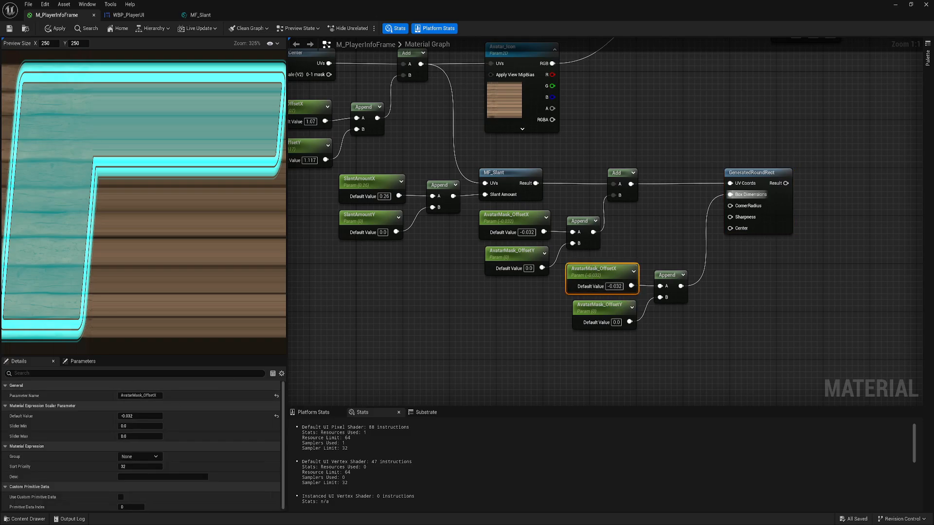
left_click(145, 396)
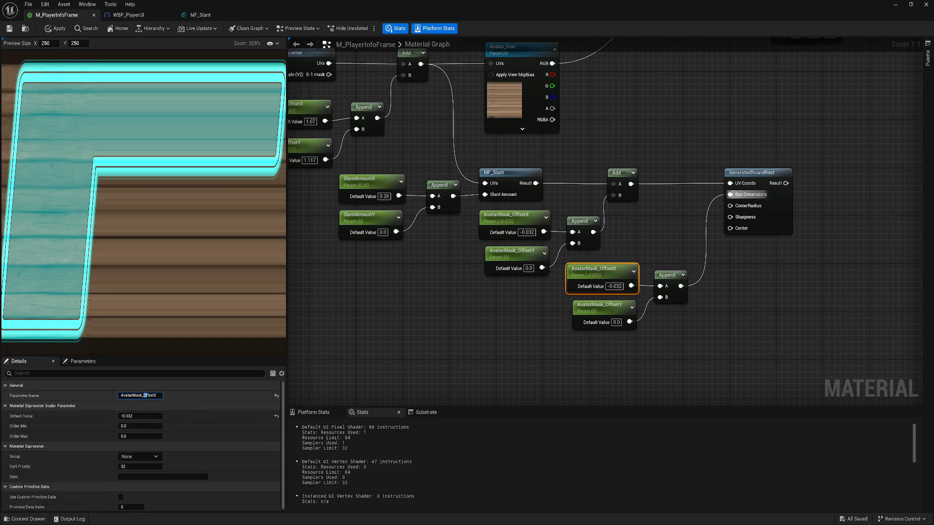
type("SizeX")
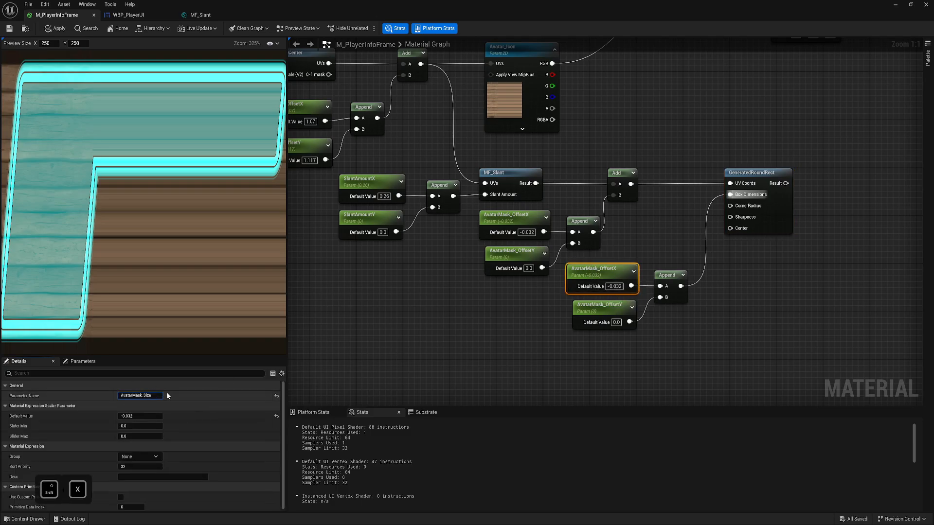
key("Return")
left_click(620, 305)
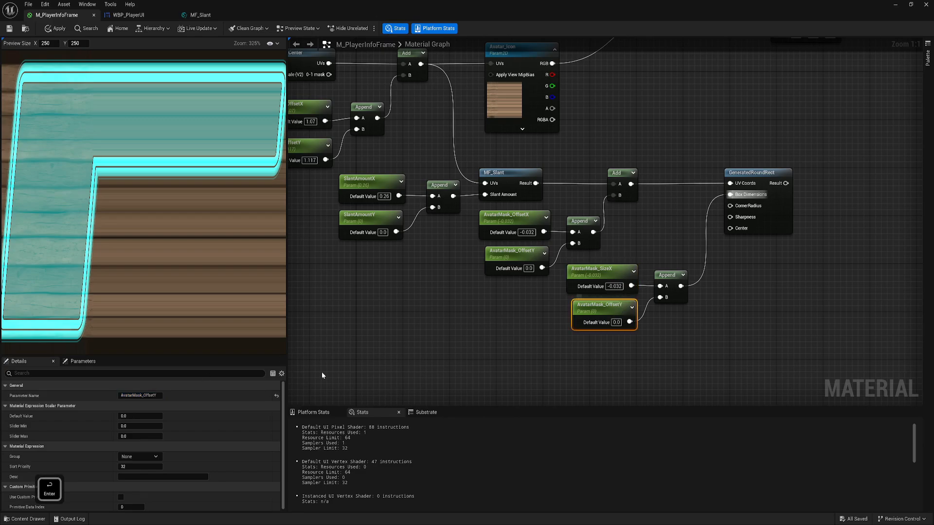
type("Size")
key("Return")
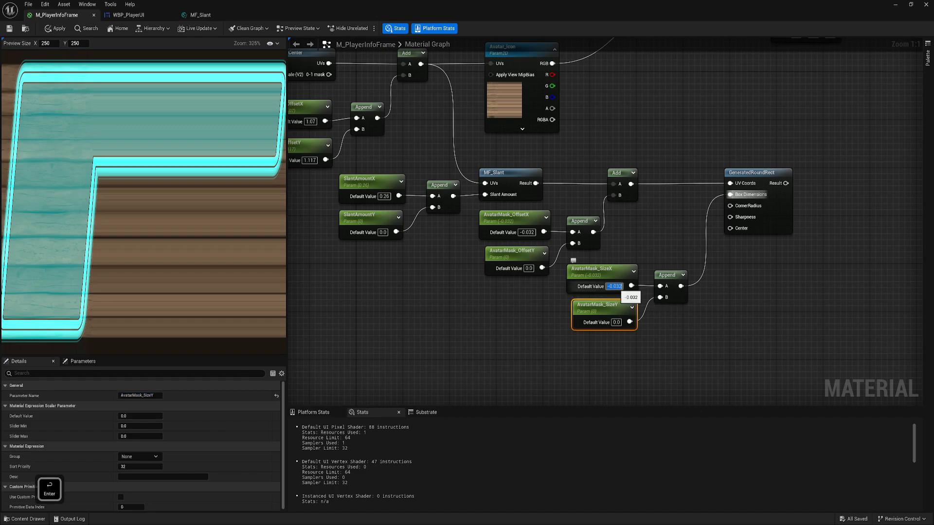
Set the default values of AvatarMask_SizeX and AvatarMask_SizeY to 0.8 each.
type("0.8")
key("Return")
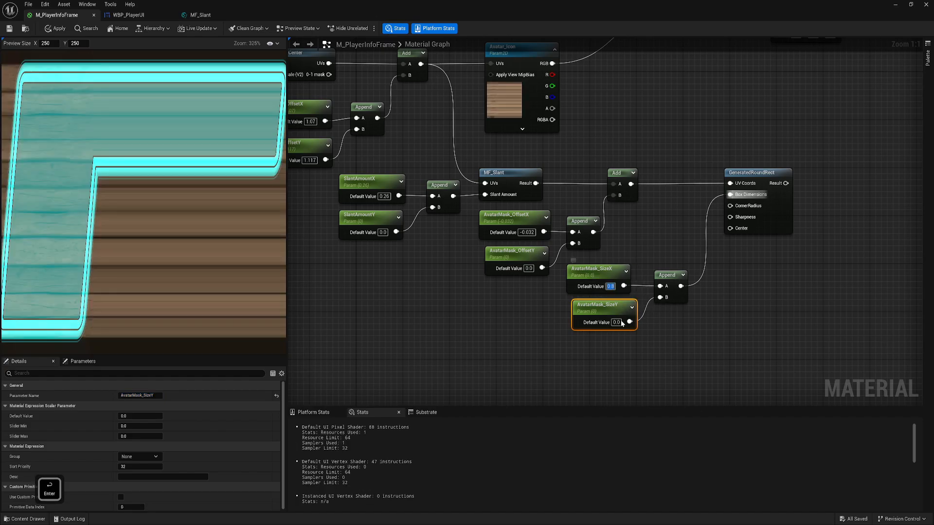
left_click(616, 322)
type("0.8")
key("Return")
Add a scalar parameter named AvatarMask_CornerRadius below the mask size nodes.
right_click_drag(723, 308, 643, 299)
left_click(607, 308)
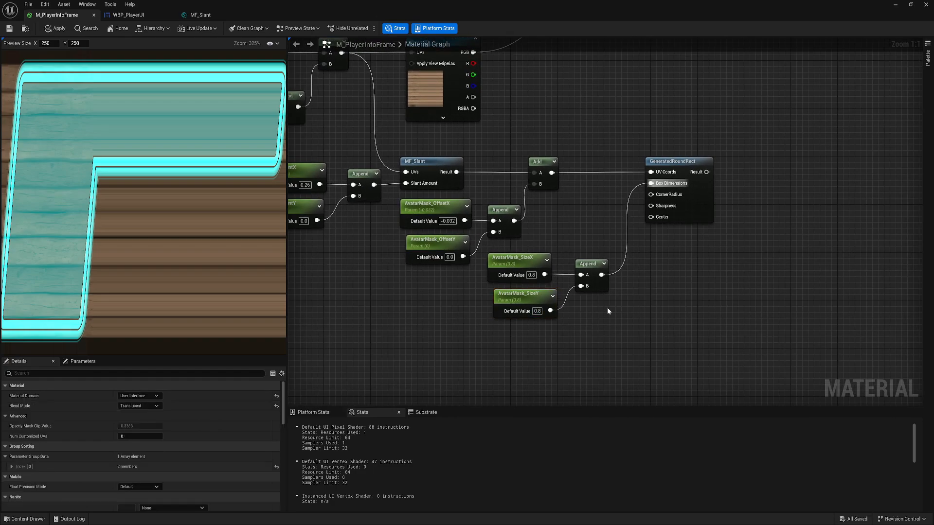
right_click_drag(594, 328, 600, 282)
key("s")
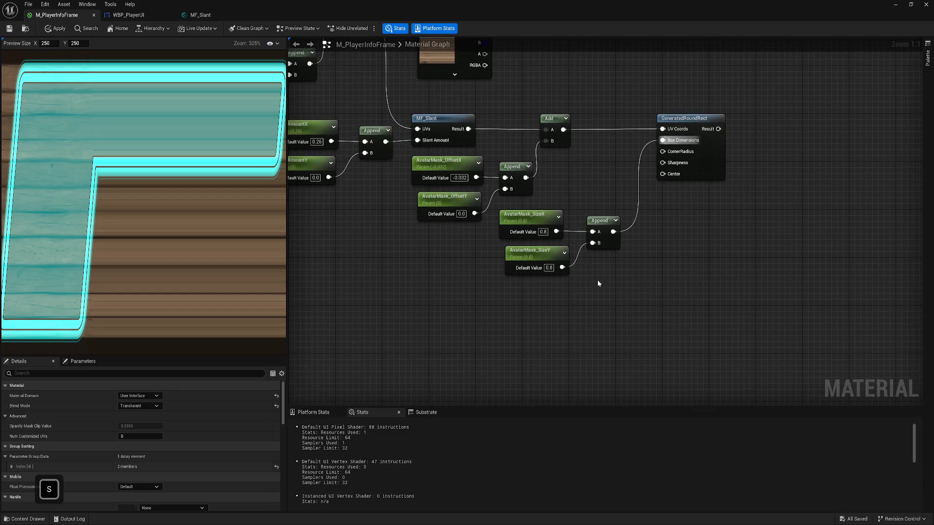
left_click(593, 280)
type("AvatarMask")
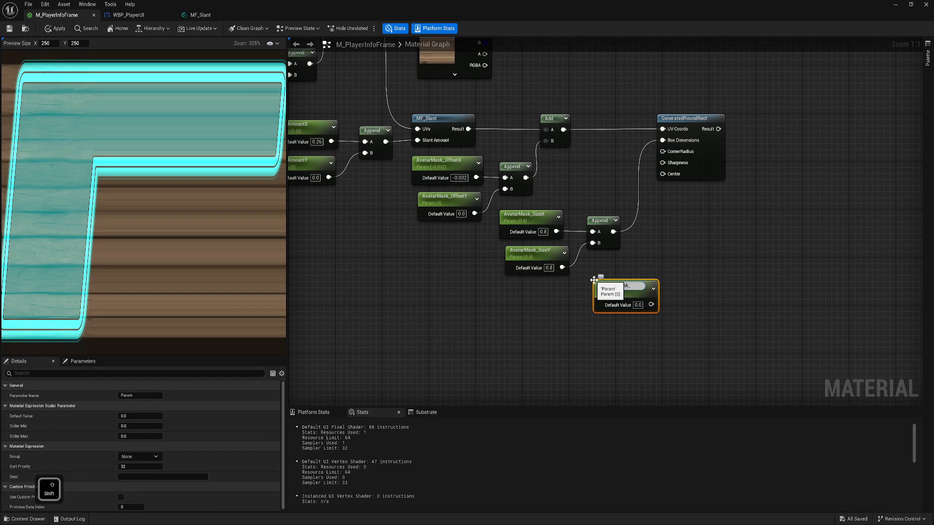
type("_CornerRadius")
key("Return")
Add a scalar parameter named AvatarMask_Sharpness below AvatarMask_CornerRadius.
key("s")
left_click(599, 325)
type("AvatarMask_")
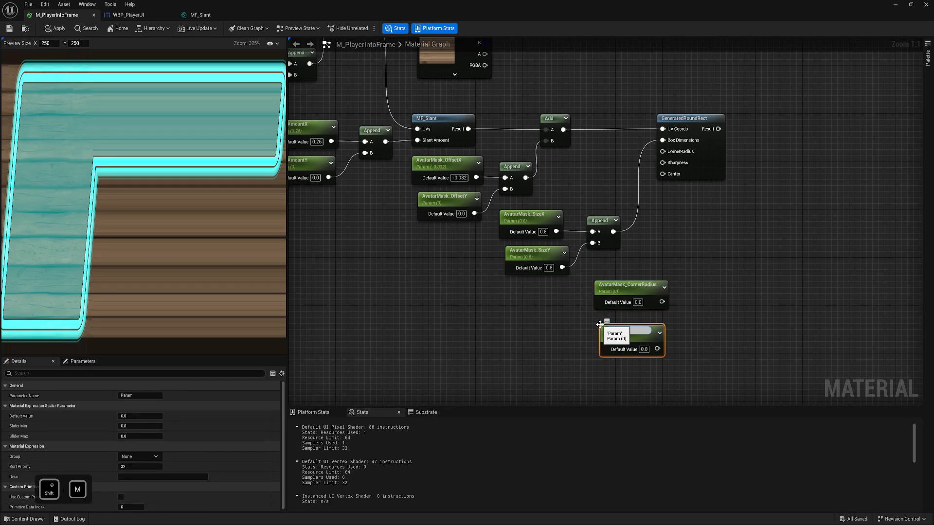
type("Sharpness")
key("Return")
Set the default values of AvatarMask_CornerRadius to 0.1 and AvatarMask_Sharpness to 0.5.
right_click_drag(599, 325, 476, 320)
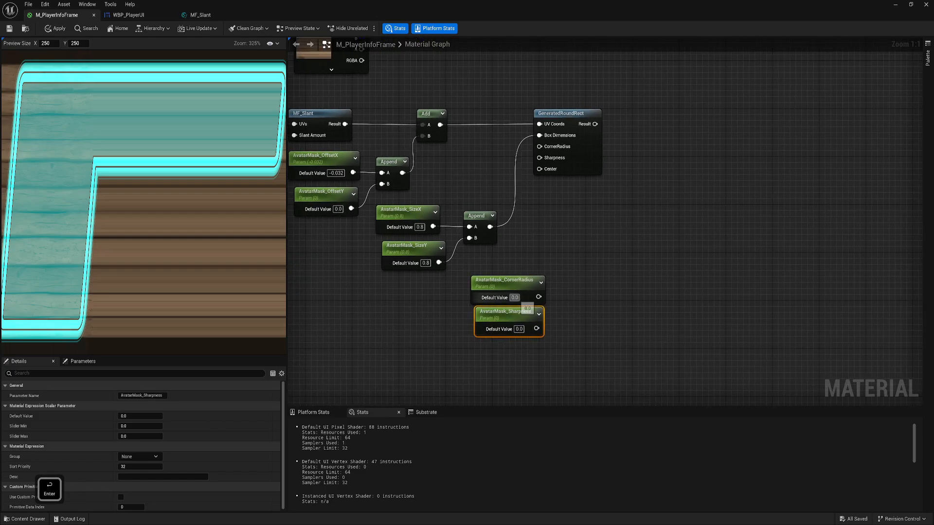
type("0.1")
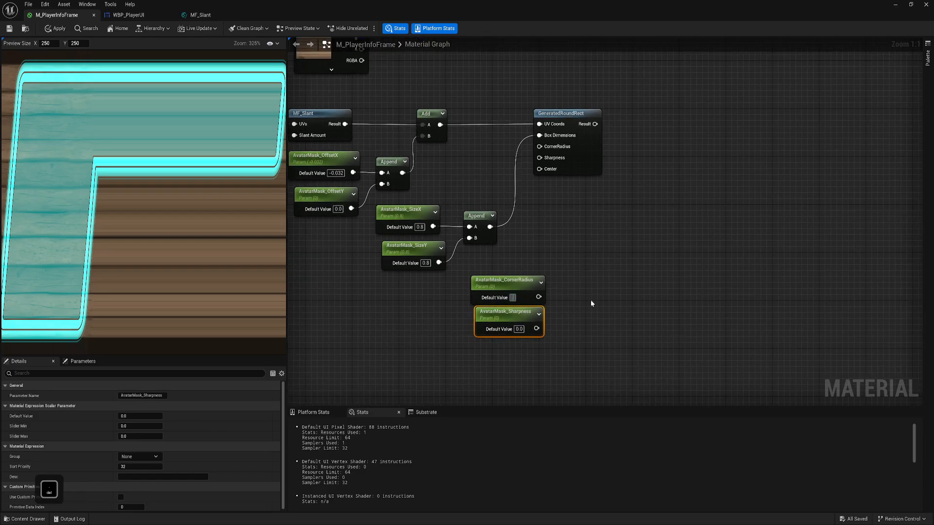
key("Return")
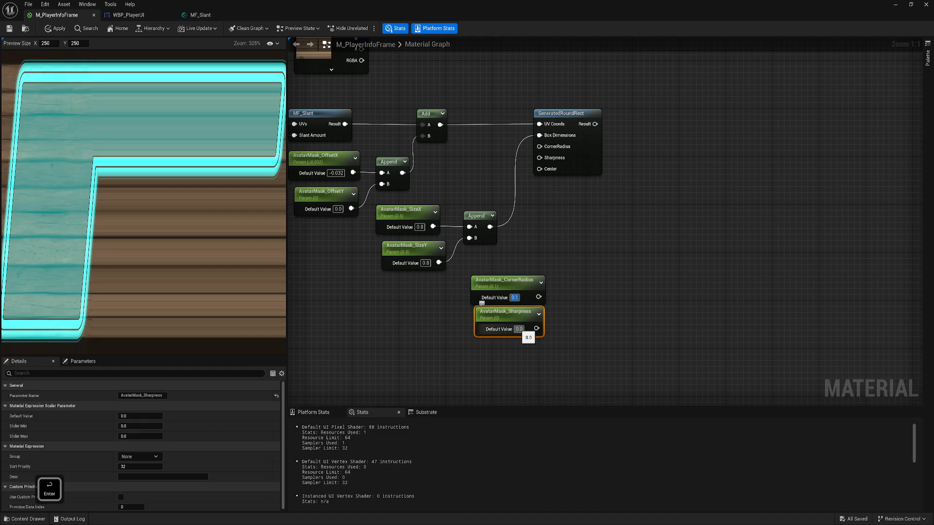
type("0.5")
key("Return")
Connect AvatarMask_CornerRadius and AvatarMask_Sharpness to GeneratedRoundRect's matching inputs and bring both parameters closer to the mask size nodes.
left_click_drag(538, 297, 539, 147)
left_click_drag(538, 158, 537, 328)
right_click_drag(615, 255, 679, 180)
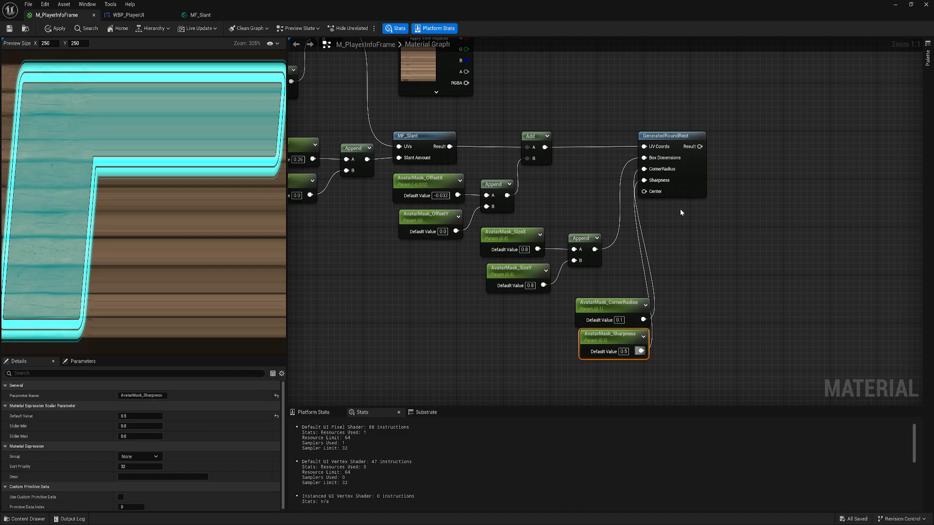
left_click_drag(694, 177, 712, 177)
left_click_drag(676, 287, 620, 303)
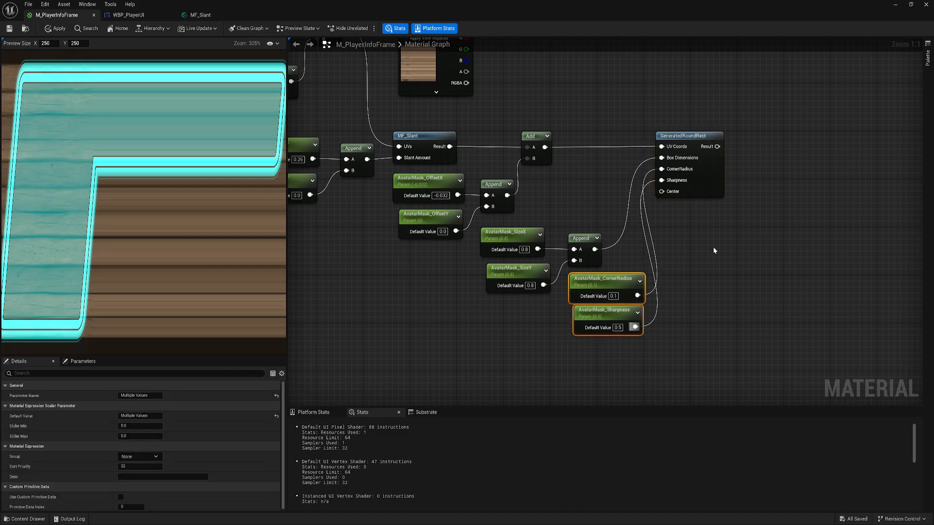
Move the mask size parameters and their Append beside the mask offset nodes, adjusting GeneratedRoundRect's position.
right_click_drag(713, 247, 669, 262)
mouse_move(662, 199)
left_mouse_down()
mouse_move(690, 199)
mouse_move(657, 207)
left_mouse_up()
left_click_drag(487, 237, 536, 290)
left_click_drag(547, 252, 594, 201)
left_click(611, 179)
left_click_drag(704, 184, 710, 184)
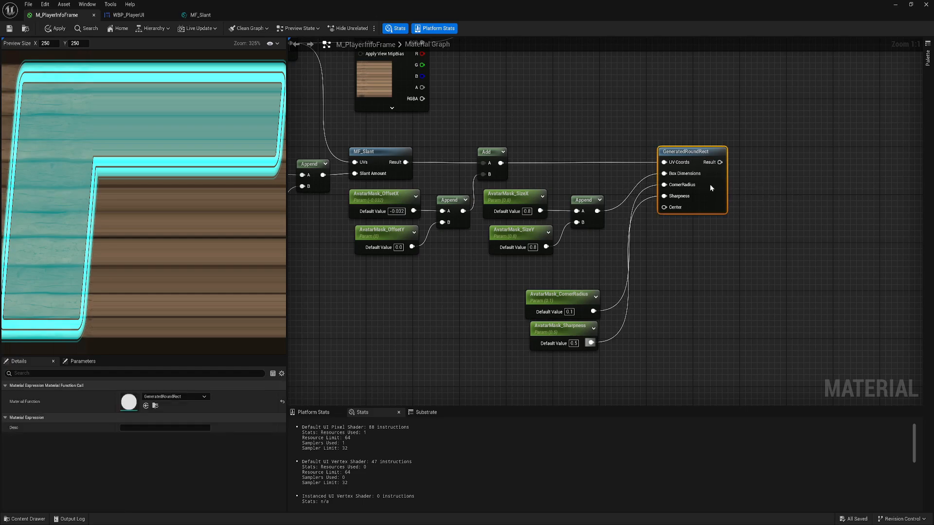
Move the AvatarMask_CornerRadius and AvatarMask_Sharpness nodes directly beneath AvatarMask_SizeY.
left_click(686, 294)
left_click_drag(563, 274, 580, 331)
left_click_drag(563, 296, 535, 273)
left_click(658, 276)
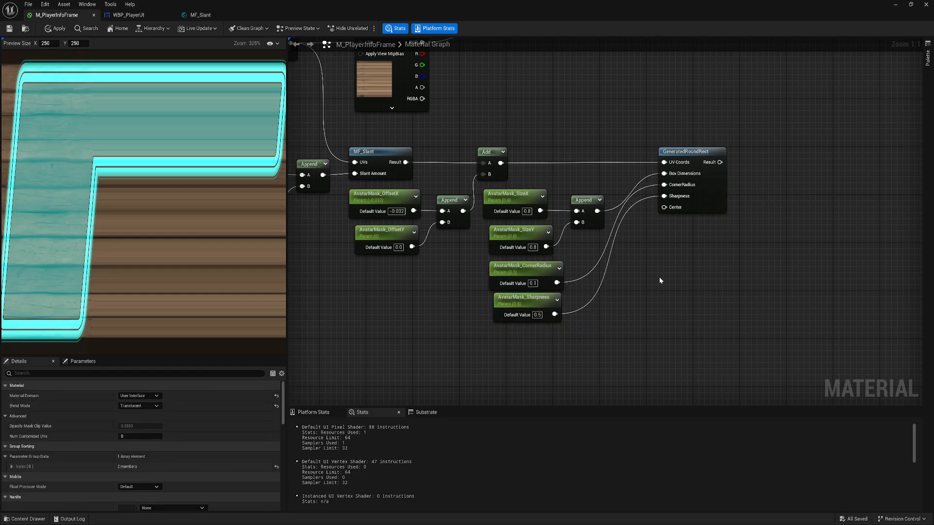
Add a Multiply node to the right of GeneratedRoundRect, below the material output node.
right_click_drag(659, 276, 845, 281)
scroll(545, 285, "down", 4)
right_click_drag(471, 279, 635, 300)
right_click_drag(785, 204, 597, 203)
right_click_drag(656, 212, 557, 218)
scroll(548, 235, "up", 1)
key("m")
left_click(560, 204)
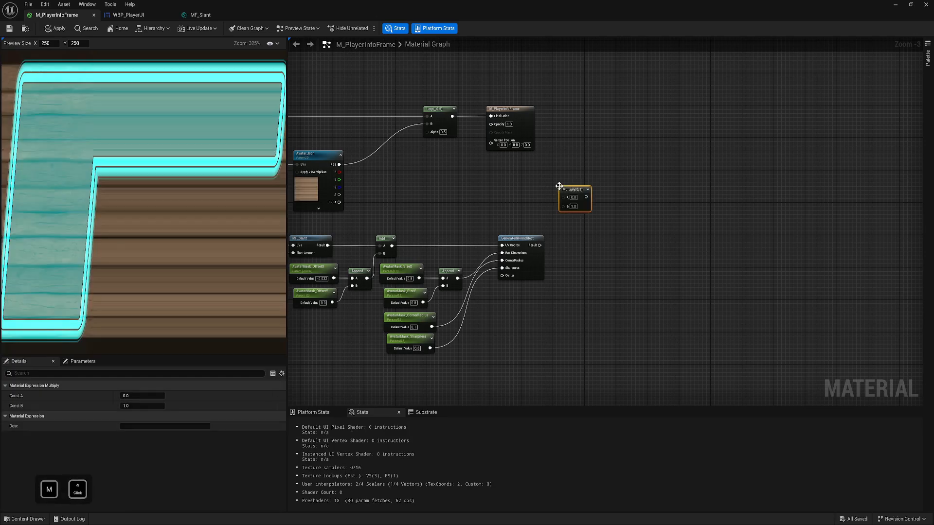
Connect Avatar_Icon's alpha output to the new Multiply's A input and GeneratedRoundRect's result to its B input.
right_click_drag(435, 195, 560, 199)
scroll(447, 221, "up", 3)
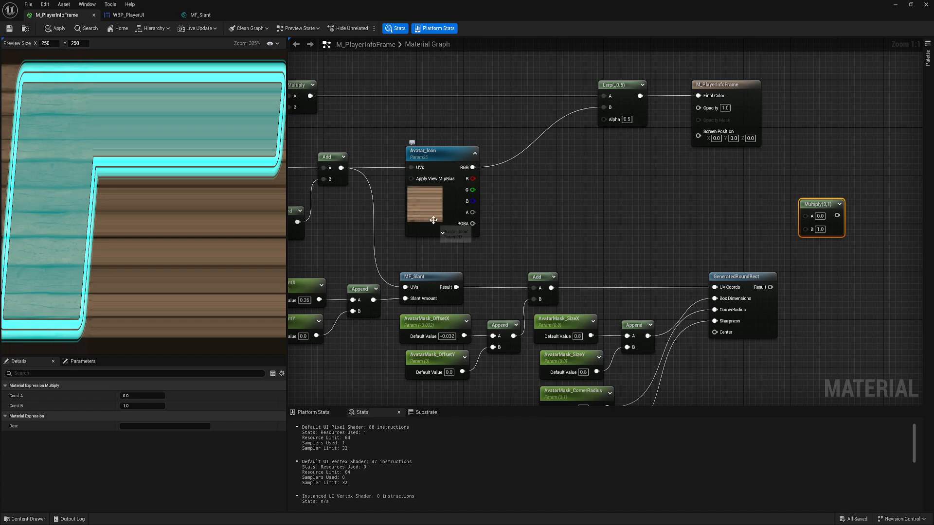
left_click_drag(471, 213, 806, 216)
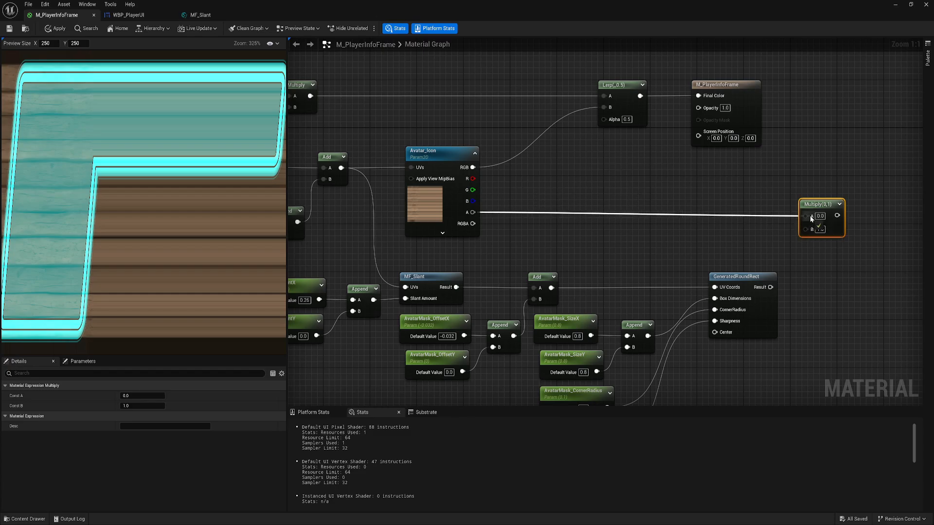
left_click_drag(770, 288, 806, 227)
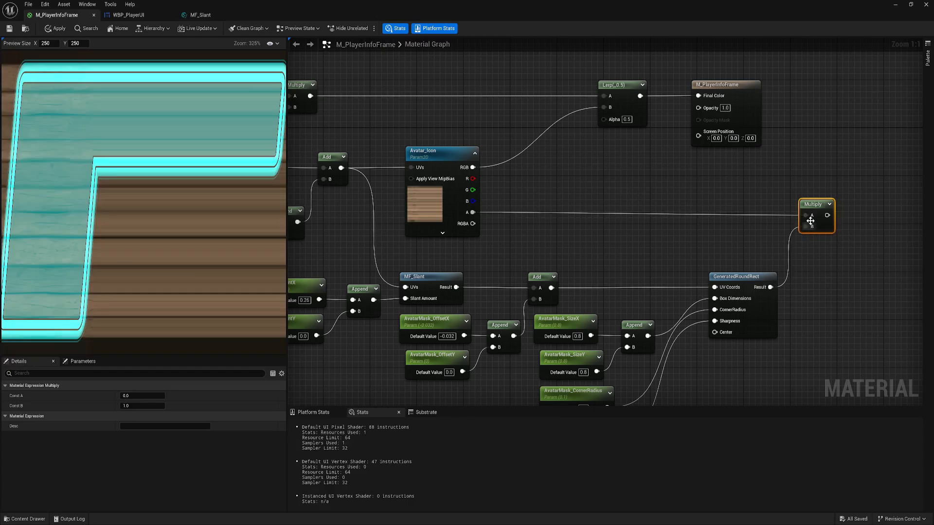
Connect the mask Multiply's output to the Lerp's Alpha and move the Lerp and material output nodes to the right of the Multiply.
right_click_drag(809, 219, 732, 249)
left_click_drag(740, 246, 527, 149)
right_click_drag(691, 105, 629, 118)
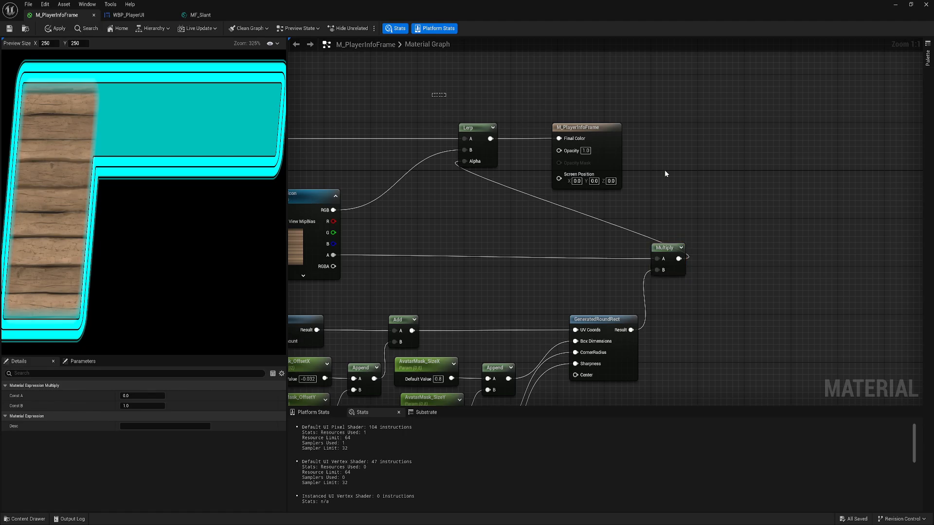
left_click_drag(432, 93, 665, 171)
left_click_drag(606, 162, 864, 164)
scroll(609, 146, "down", 2)
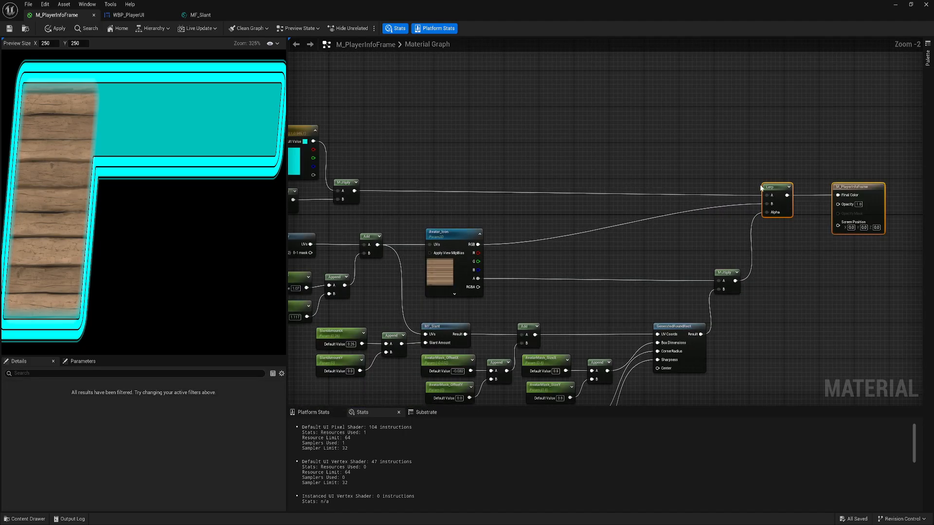
right_click_drag(586, 177, 488, 164)
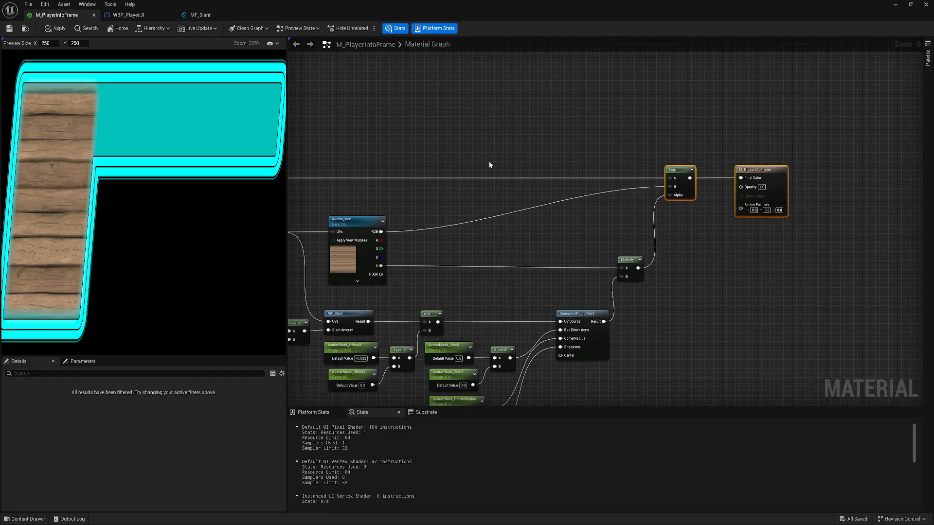
left_click(678, 243)
Add a Max node directly beneath the Lerp node.
right_click_drag(684, 264, 640, 259)
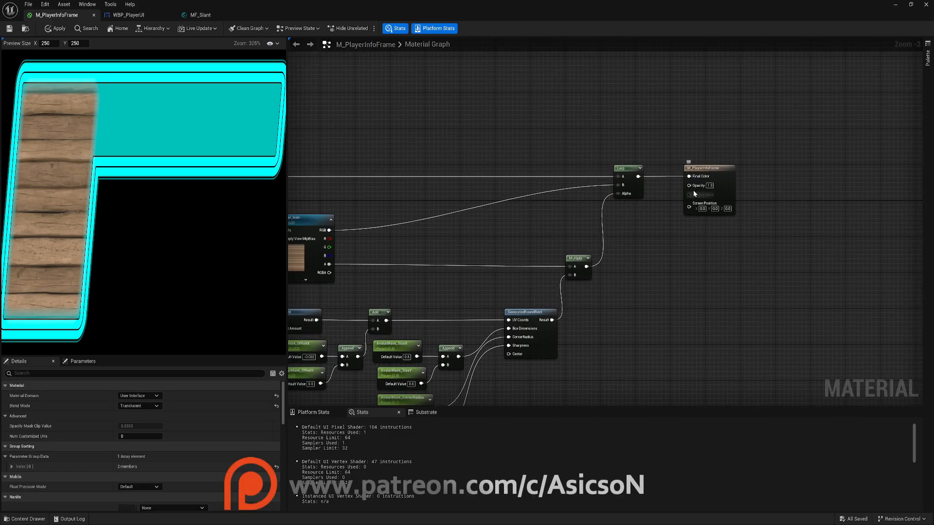
scroll(693, 190, "up", 1)
scroll(629, 223, "up", 1)
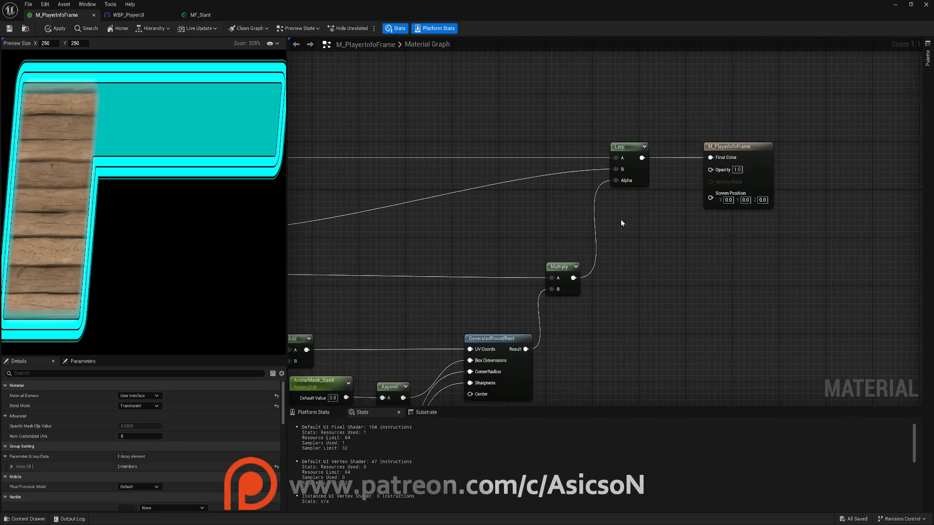
right_click(621, 220)
type("max")
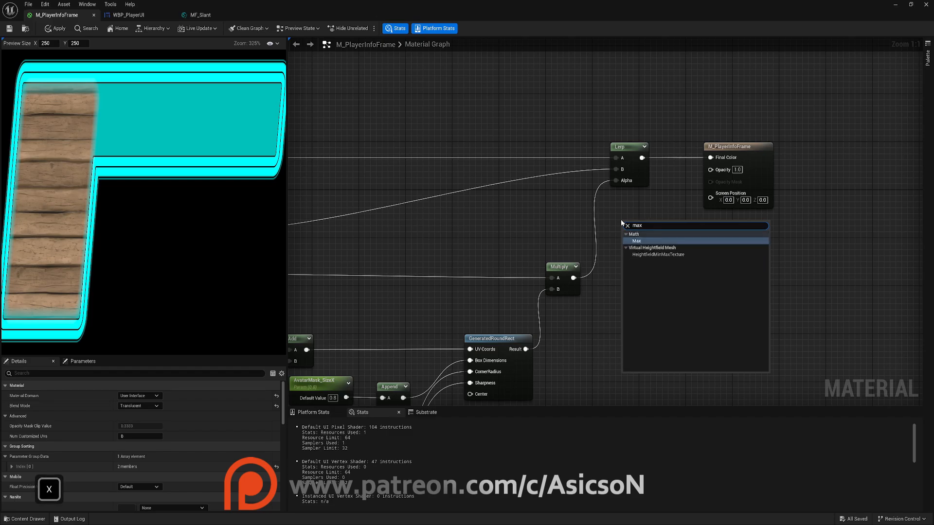
left_click(641, 241)
left_click_drag(638, 224, 627, 206)
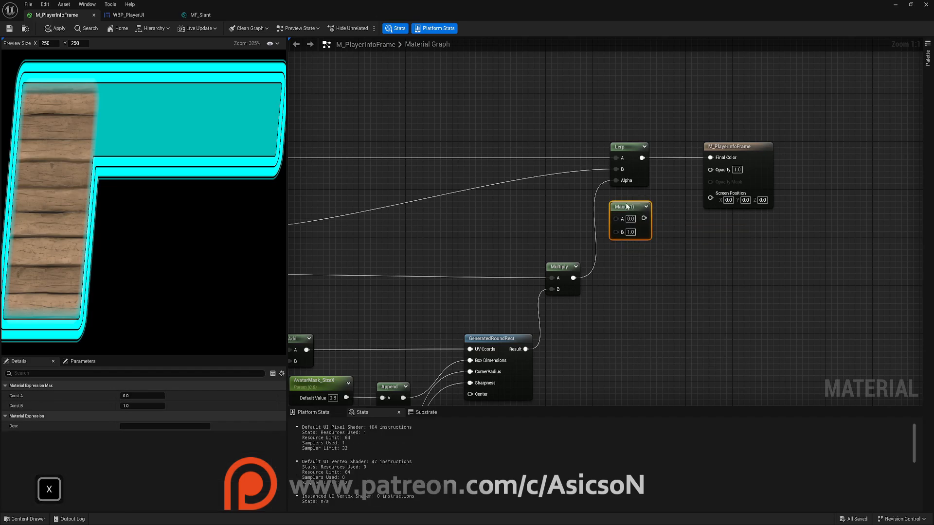
Add a reroute point on the Lerp's Alpha wire, connect it to the Max node's B input, and connect Max to the material's Opacity.
right_click_drag(685, 214, 746, 223)
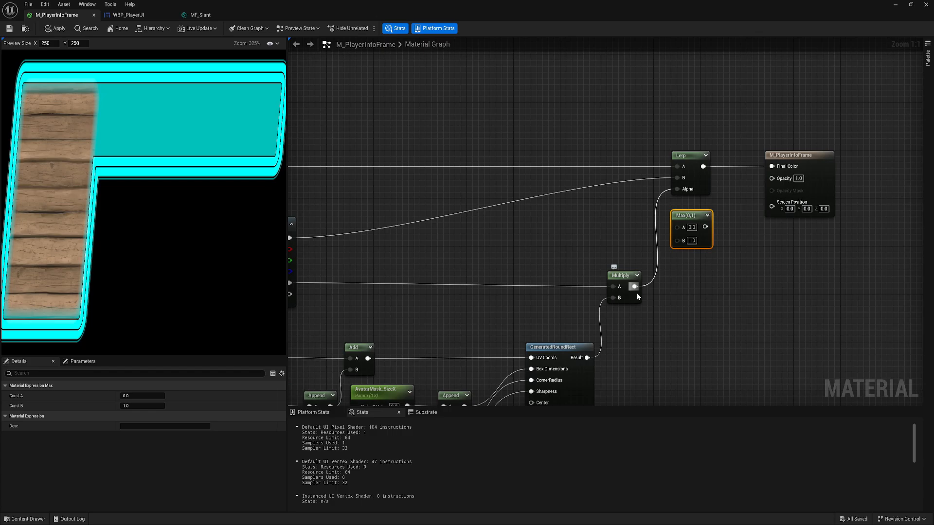
left_click_drag(636, 296, 697, 306)
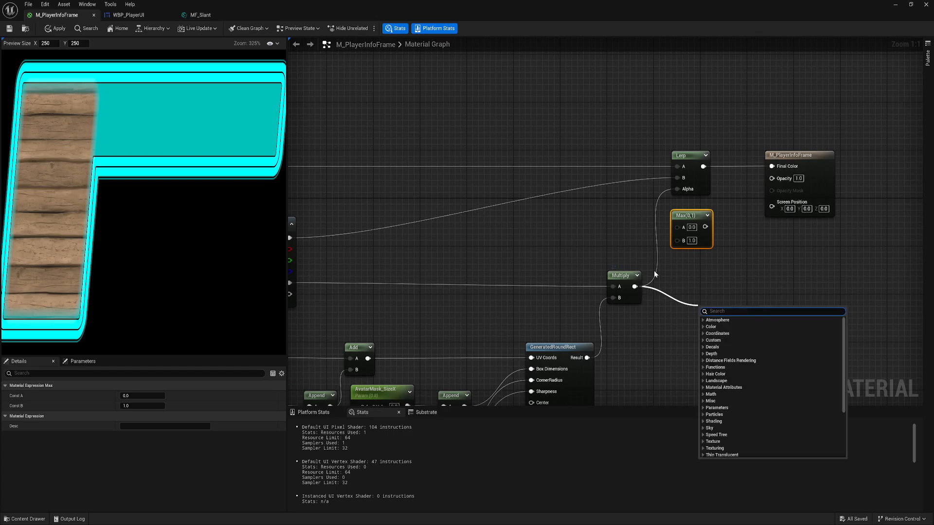
double_click(655, 224)
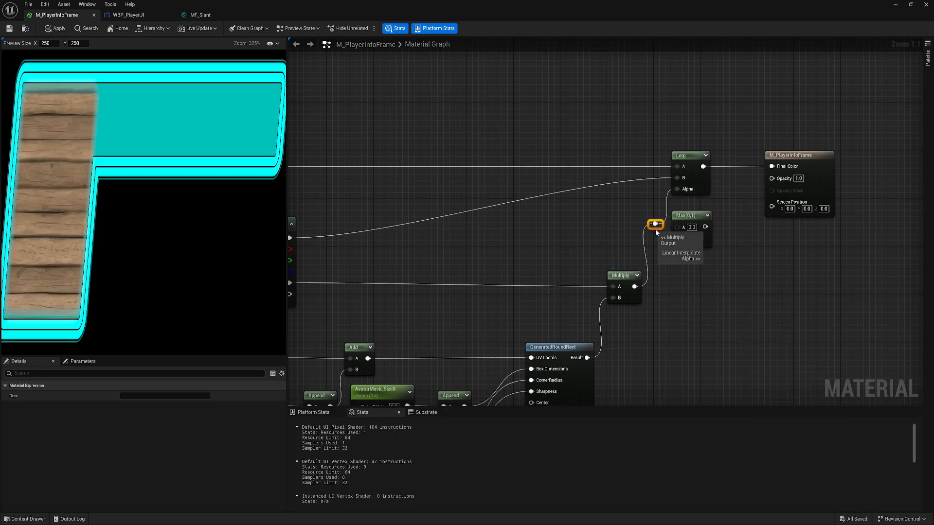
mouse_move(657, 224)
left_mouse_down()
mouse_move(687, 240)
mouse_move(692, 208)
mouse_move(657, 232)
left_mouse_up()
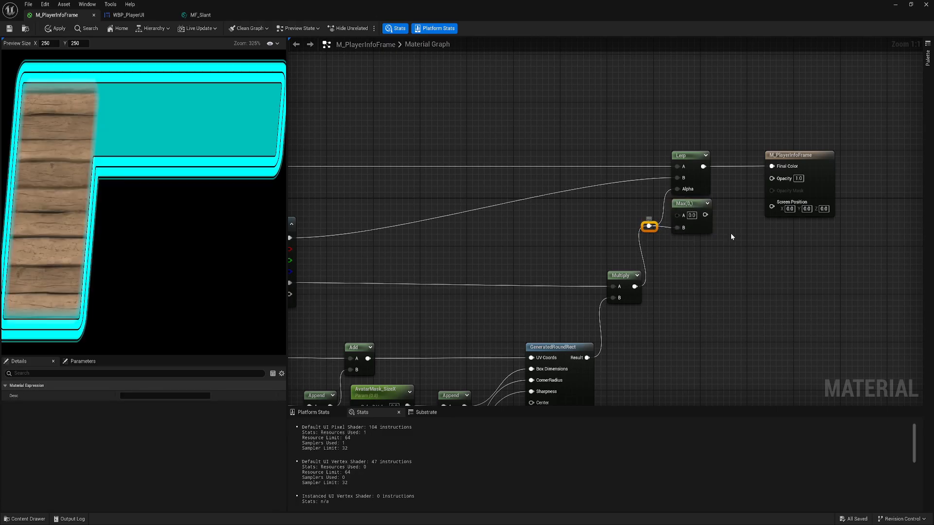
left_click_drag(705, 215, 773, 178)
Raise the Color's Multiply node and connect the output of the frame-mask Multiply beside SmoothStep to the Max node's A input.
right_click_drag(587, 207, 768, 227)
right_click_drag(508, 231, 546, 219)
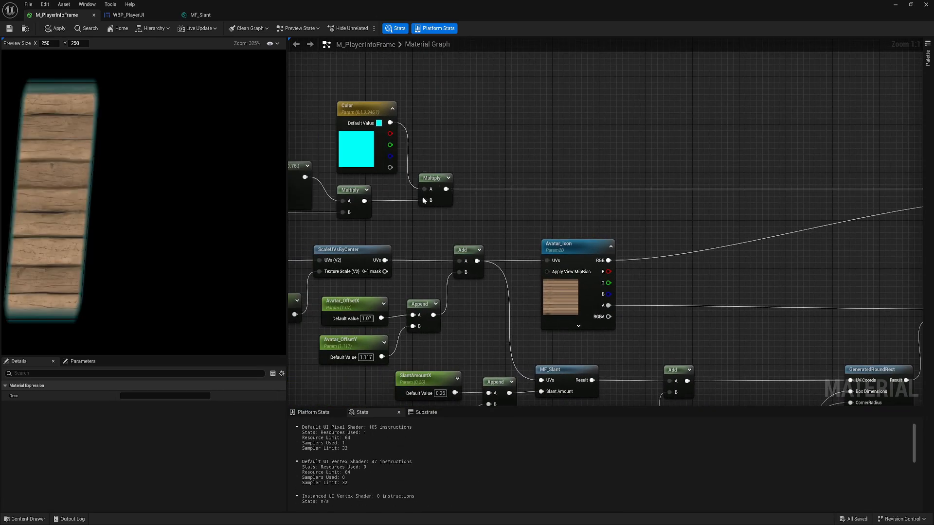
right_click_drag(418, 210, 409, 241)
right_click_drag(508, 244, 460, 240)
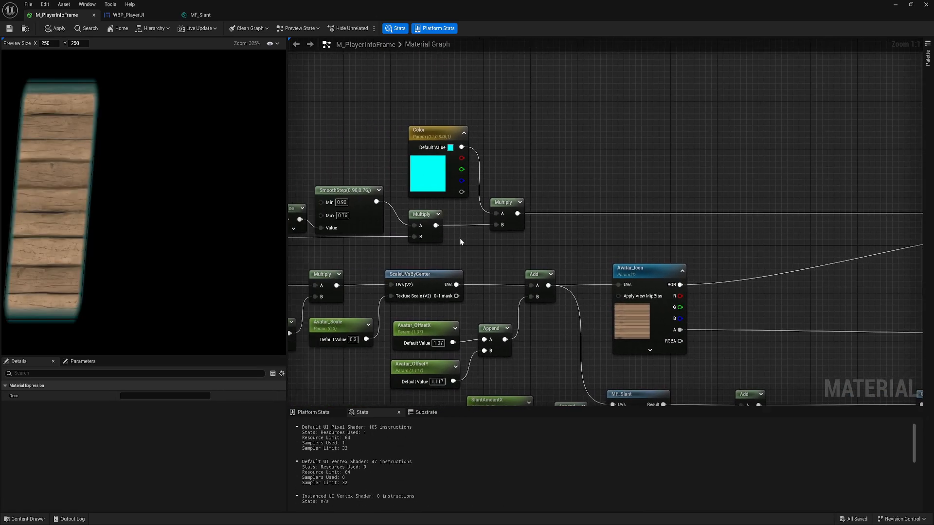
left_click_drag(435, 225, 490, 240)
right_click_drag(462, 212, 588, 200)
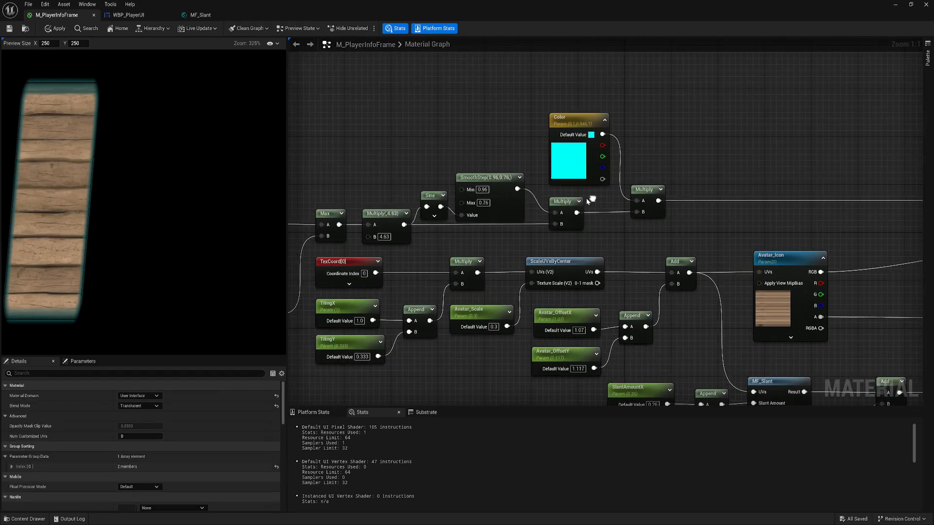
left_click(573, 209)
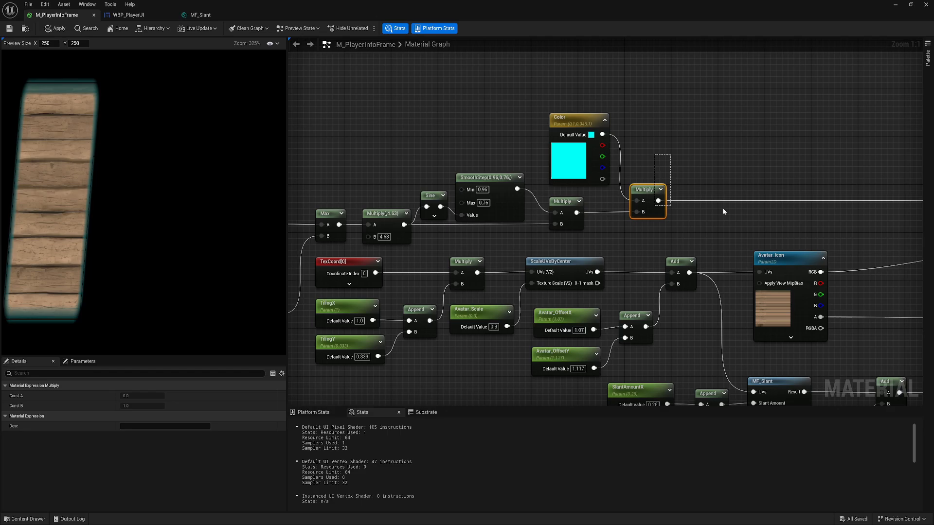
right_click_drag(723, 211, 601, 210)
right_click_drag(510, 166, 469, 165)
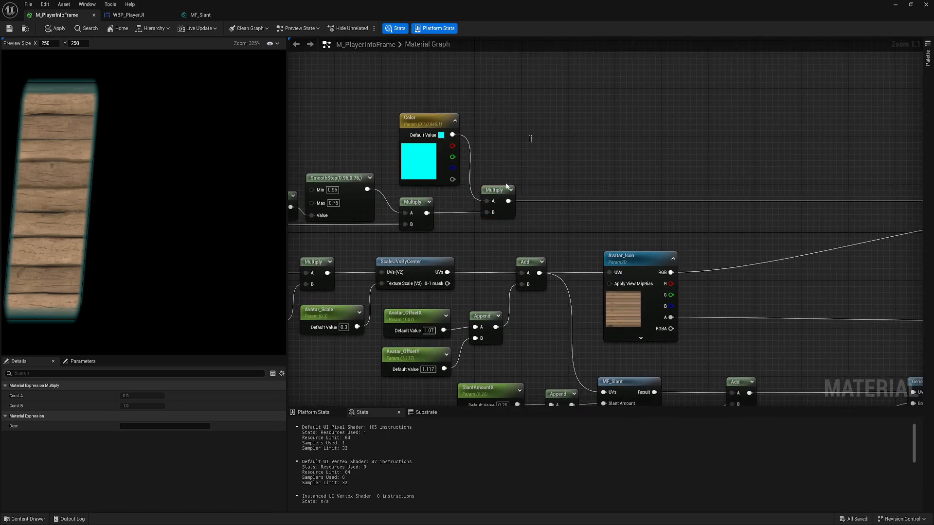
left_click_drag(496, 189, 496, 178)
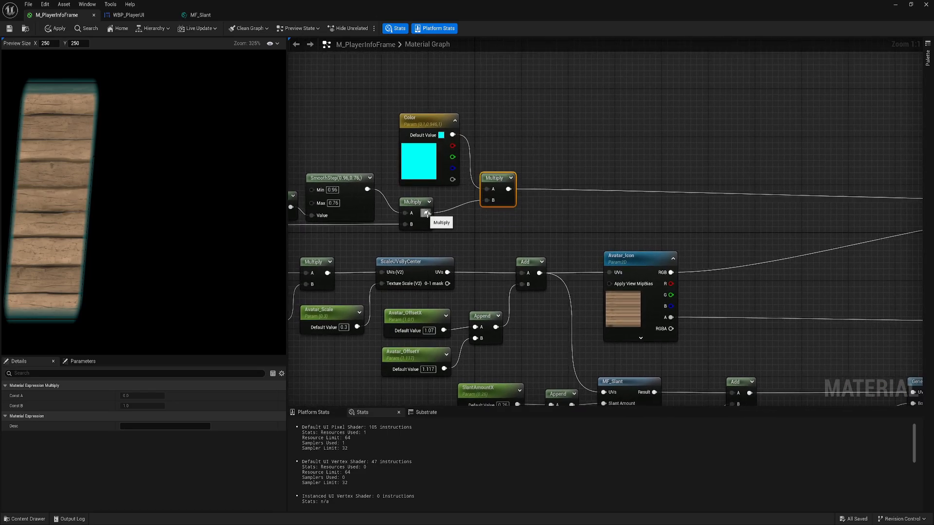
left_click_drag(427, 213, 767, 248)
scroll(603, 236, "down", 3)
mouse_move(603, 236)
right_mouse_down()
mouse_move(664, 220)
mouse_move(589, 224)
right_mouse_up()
Move the Lerp, Max, reroute and material output nodes up together in line with their incoming wires.
left_click_drag(658, 162, 778, 243)
scroll(678, 203, "up", 1)
right_click_drag(679, 204, 739, 205)
left_click_drag(772, 231, 766, 203)
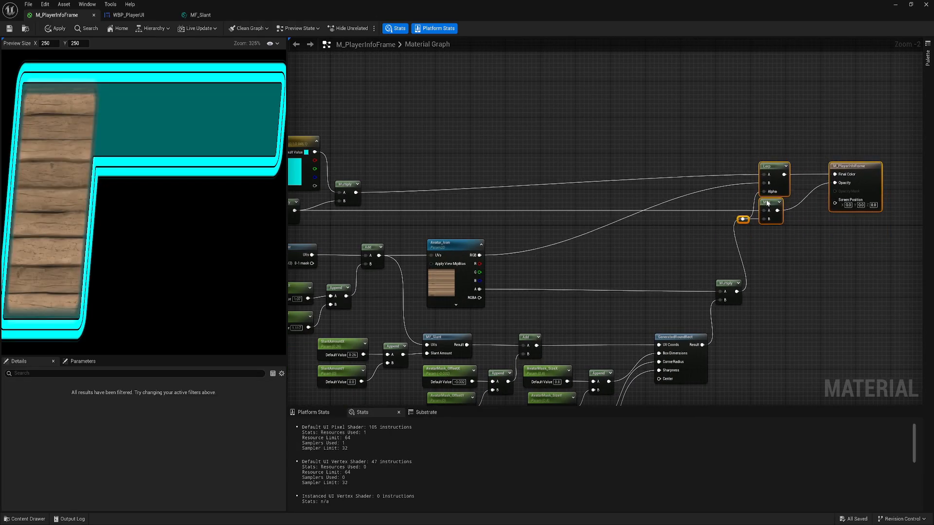
left_click(690, 146)
Raise the Color's Multiply node level with the Lerp's A input and move the material output node closer to the Lerp.
right_click_drag(632, 148, 674, 143)
left_click_drag(388, 182, 391, 164)
left_click(564, 128)
right_click_drag(600, 130, 517, 127)
right_click_drag(559, 256, 500, 232)
left_click_drag(769, 149, 752, 150)
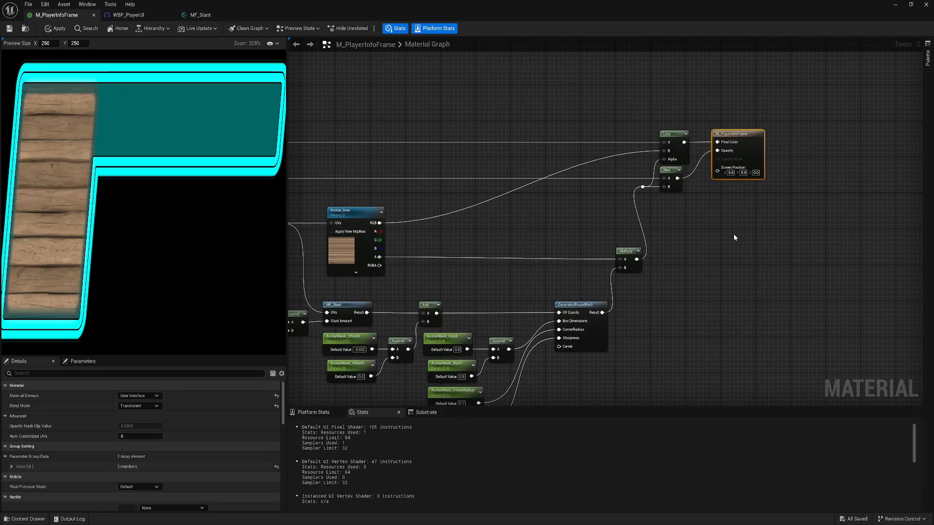
Examine the masked avatar in the WBP_PlayerUI widget preview and the avatar mask parameters in M_PlayerInfoFrame.
right_click_drag(734, 238, 805, 232)
left_click(129, 15)
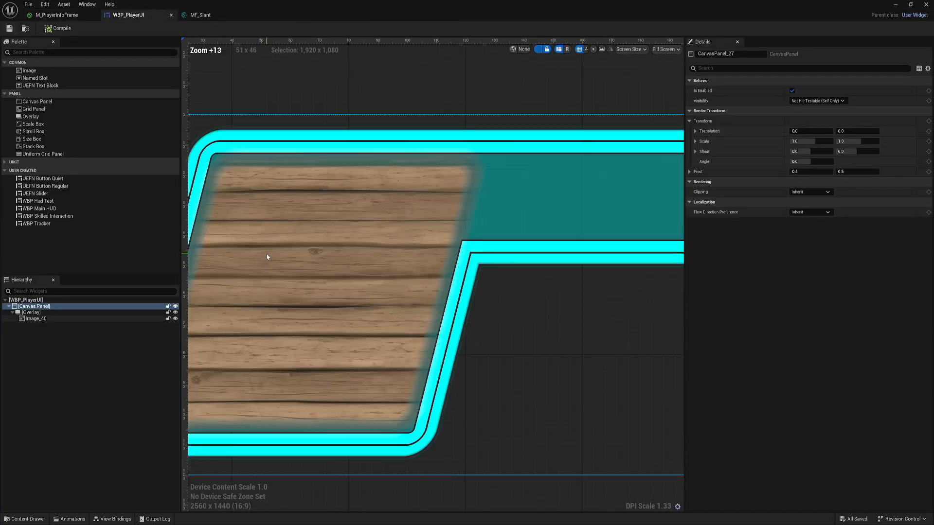
right_click_drag(267, 252, 446, 222)
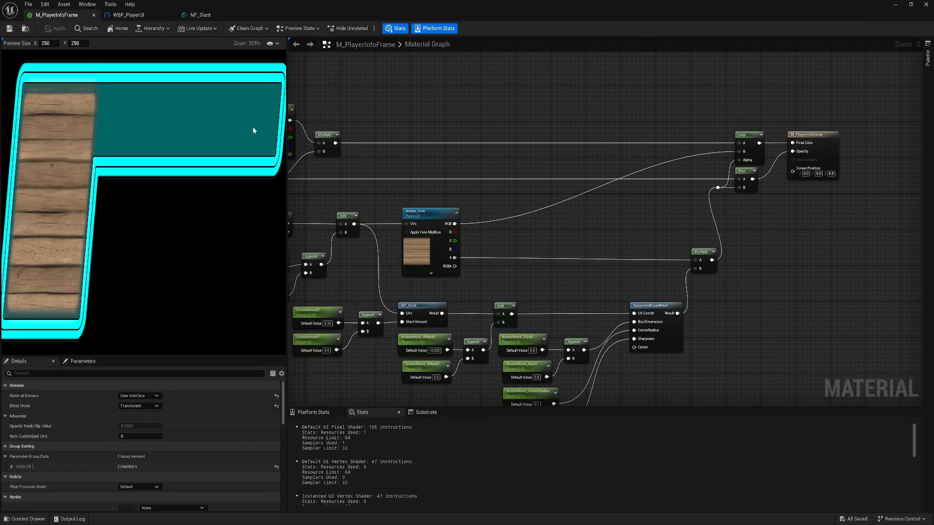
right_click_drag(506, 243, 423, 141)
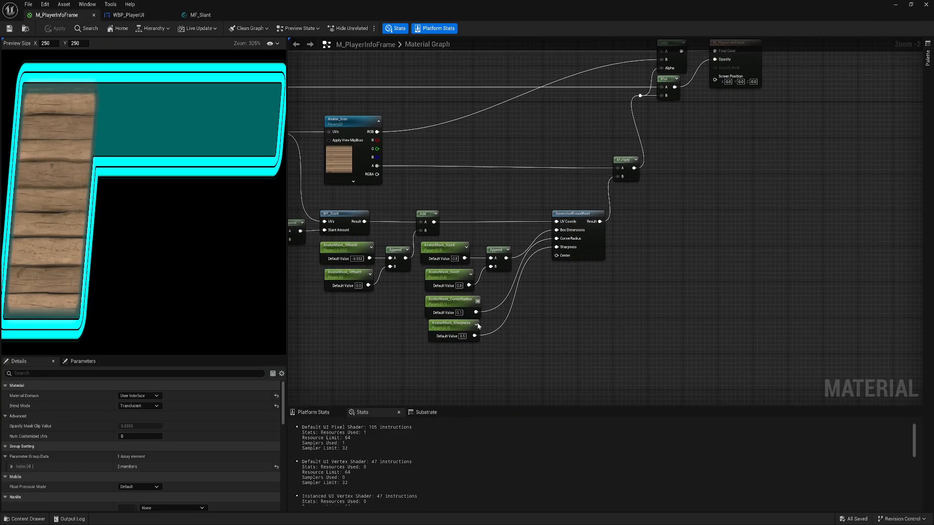
scroll(424, 300, "up", 5)
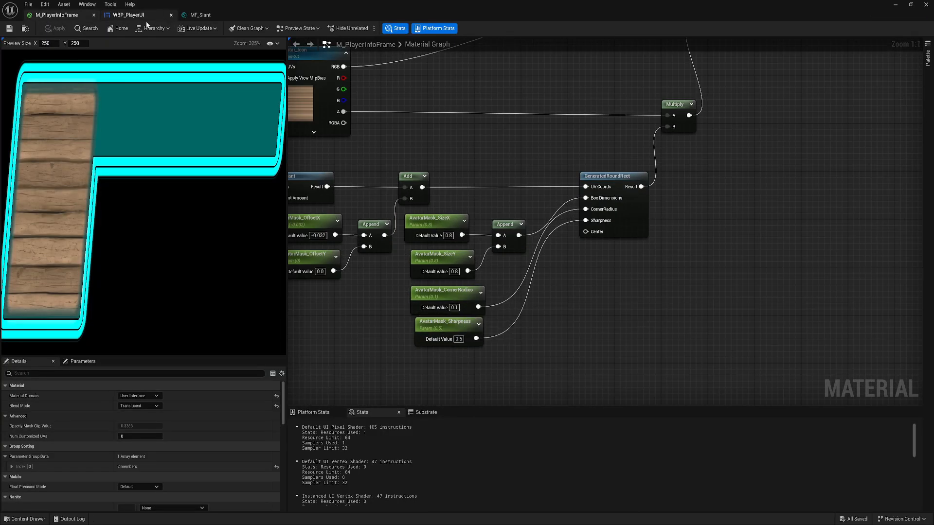
Detach the M_PlayerInfoFrame editor into a floating window over the WBP_PlayerUI widget preview.
left_click_drag(79, 15, 535, 121)
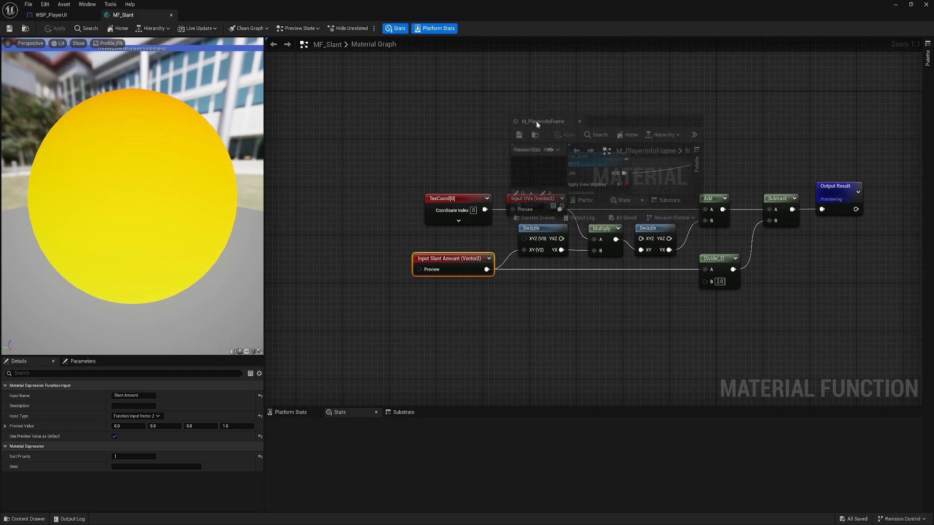
left_click(61, 13)
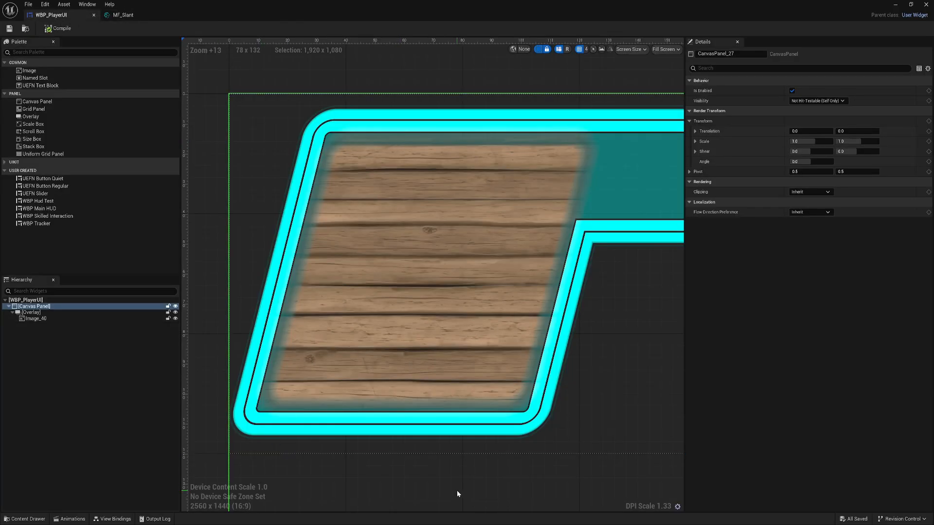
left_click(509, 501)
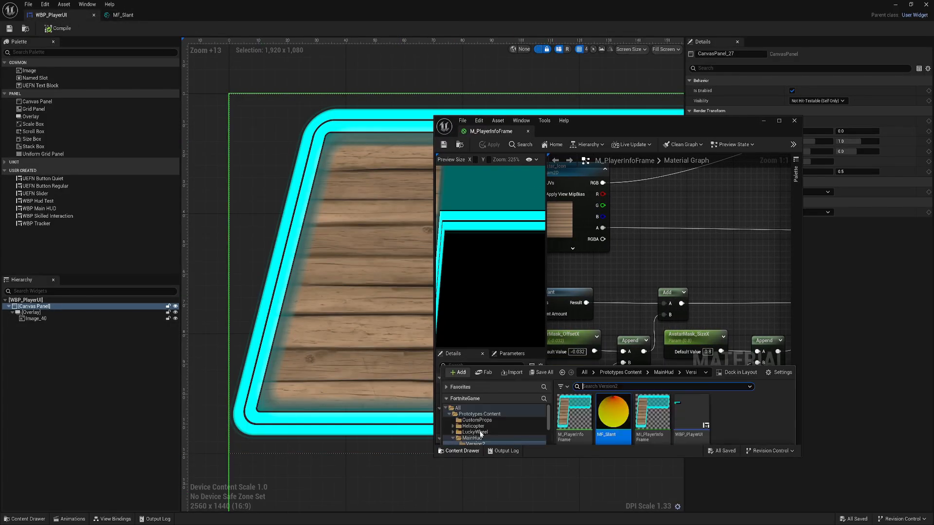
Try an AvatarMask_Sharpness of about 2.93 and an AvatarMask_CornerRadius of about 0.047 on the avatar mask.
right_click_drag(652, 197, 641, 156)
left_click(623, 282)
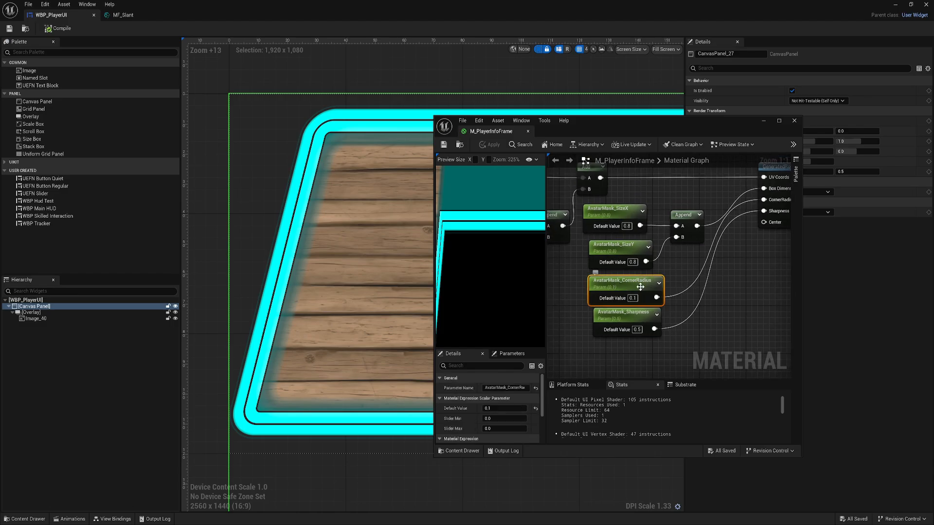
left_click(647, 317)
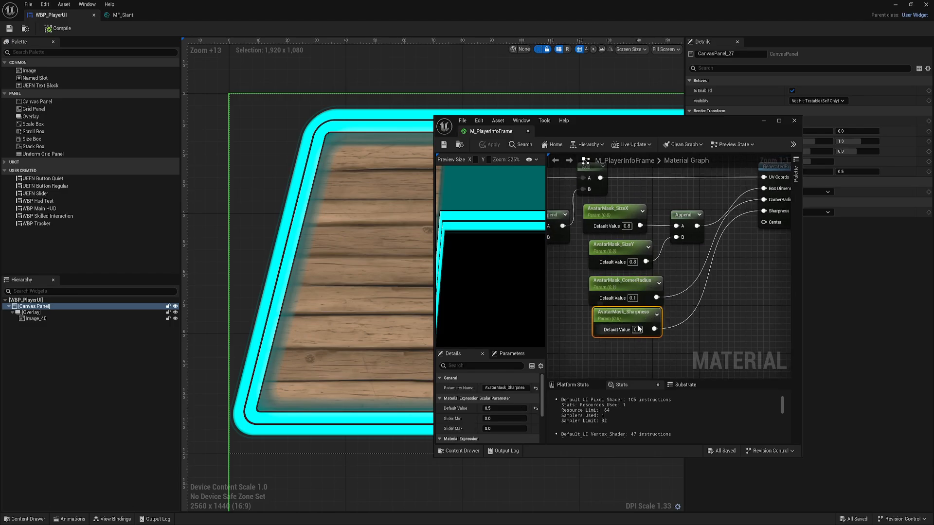
left_click_drag(504, 408, 524, 408)
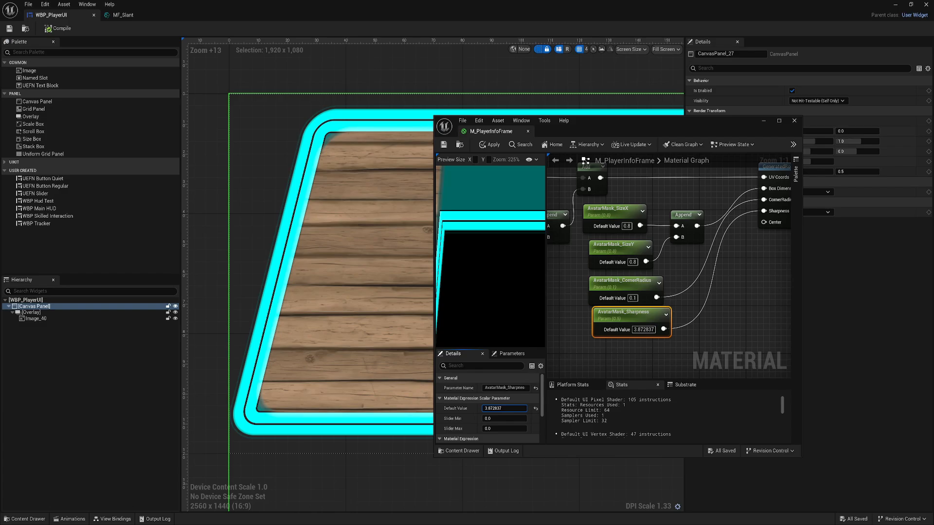
left_click(592, 301)
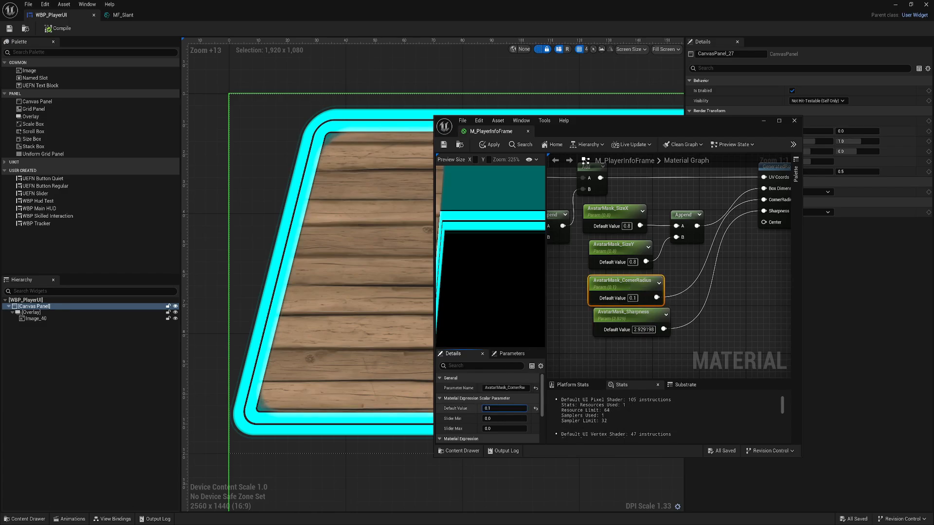
left_click_drag(505, 408, 505, 408)
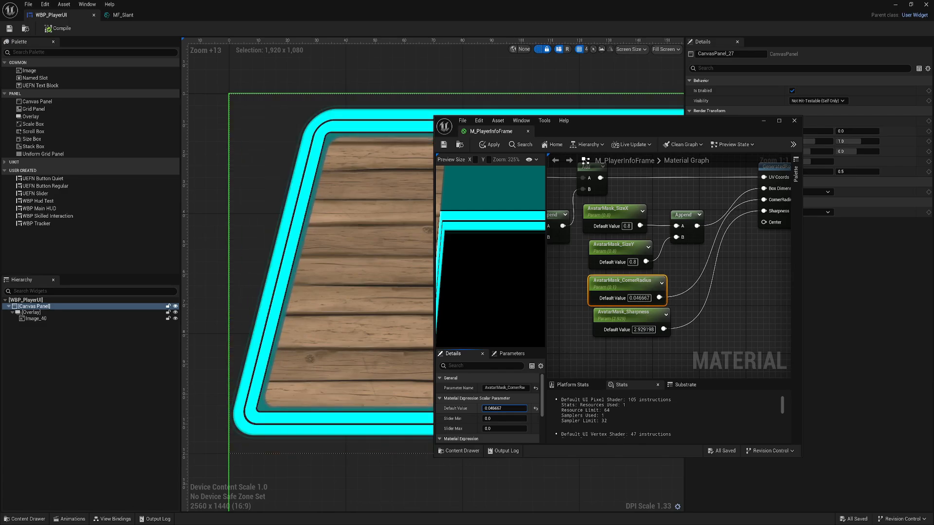
Set AvatarMask_CornerRadius back to 0.1 and AvatarMask_Sharpness back to 0.5, and save the material.
left_click(638, 298)
type("0.1")
key("Return")
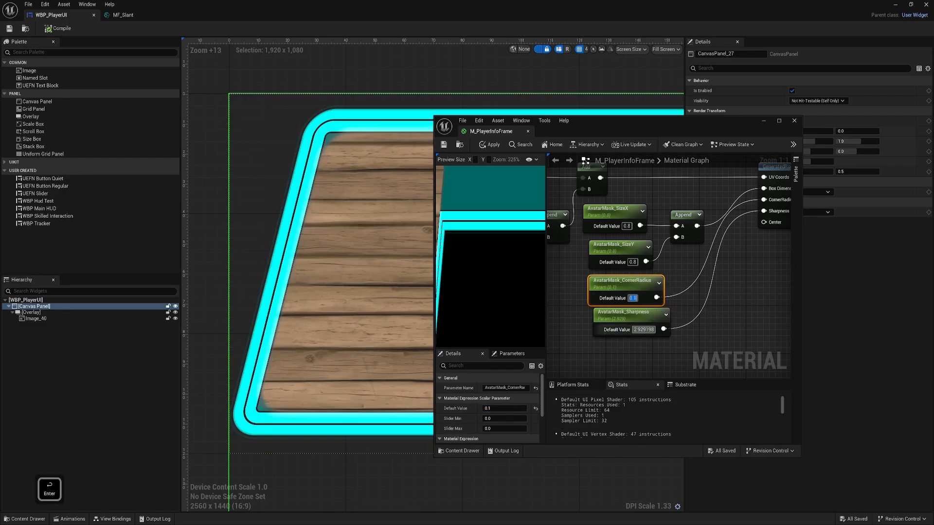
type("0.5")
key("Return")
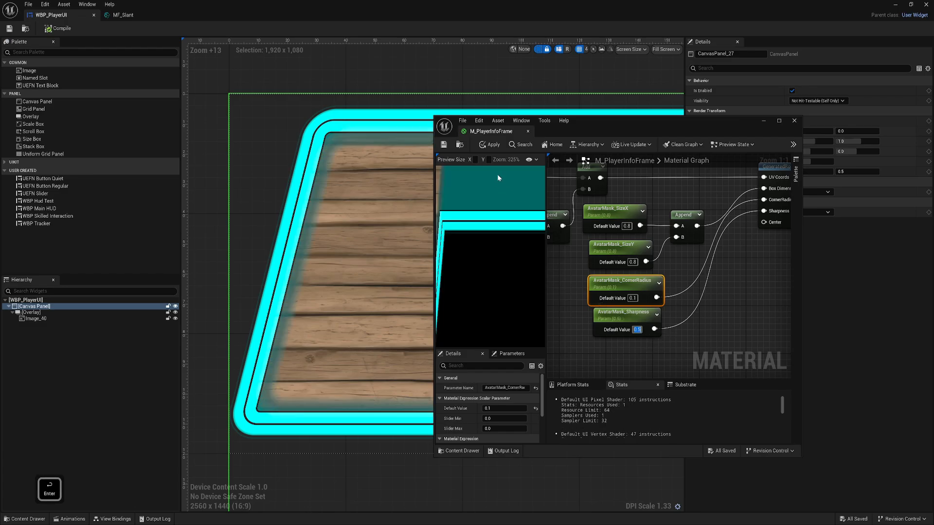
left_click(445, 145)
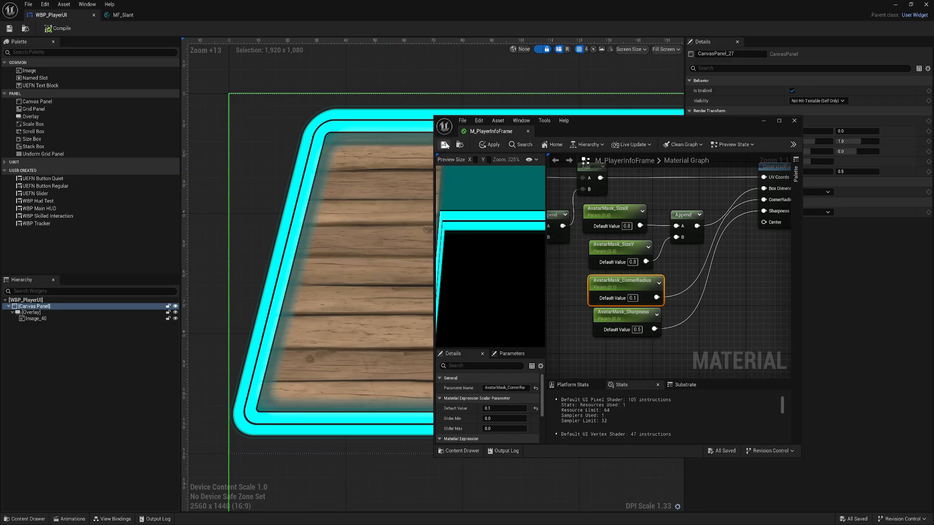
Move the frame section's MF_Slant node and its SlantAmountX, SlantAmountY and Append nodes closer to the BoxMask1 offset nodes.
left_click_drag(611, 128, 404, 1)
scroll(507, 265, "down", 5)
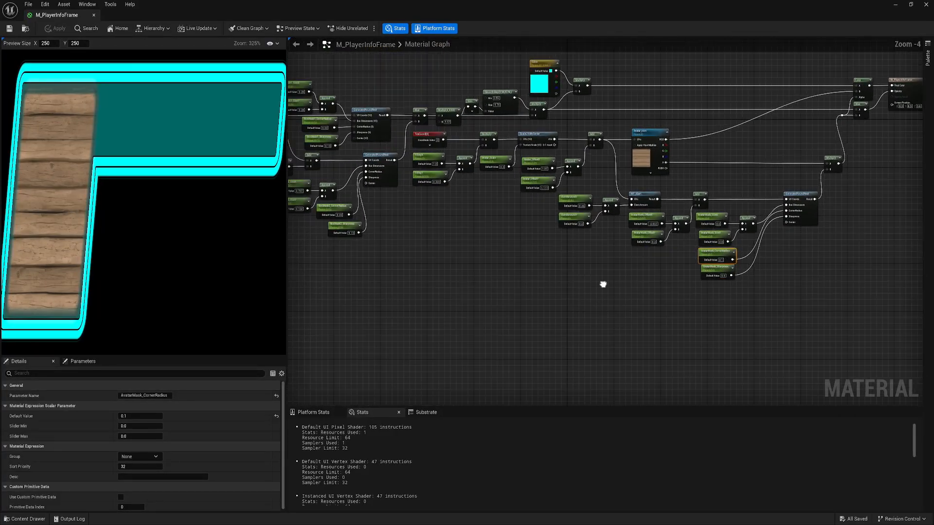
right_click_drag(464, 297, 716, 332)
scroll(430, 178, "up", 4)
left_click_drag(506, 193, 585, 192)
right_click_drag(302, 154, 382, 142)
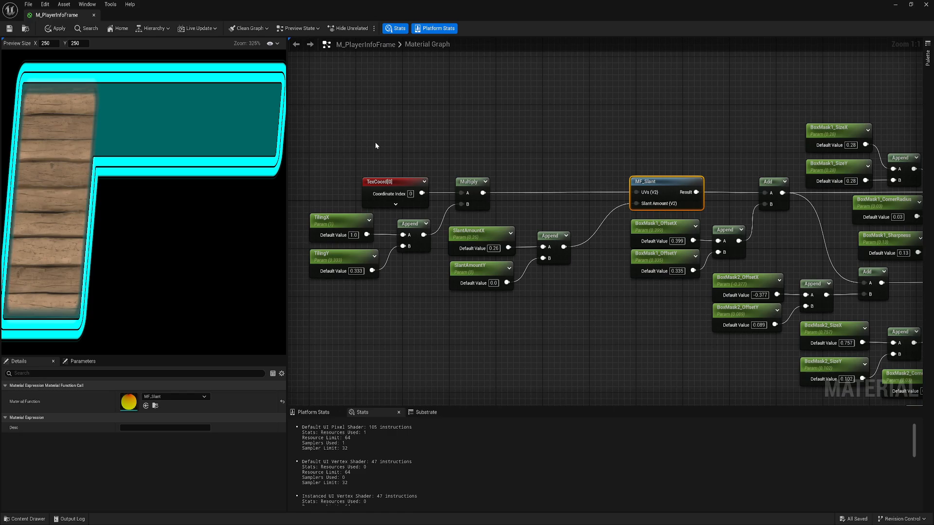
left_click_drag(372, 143, 549, 279)
left_click_drag(480, 227, 513, 232)
left_click(681, 137)
right_click_drag(704, 132, 474, 140)
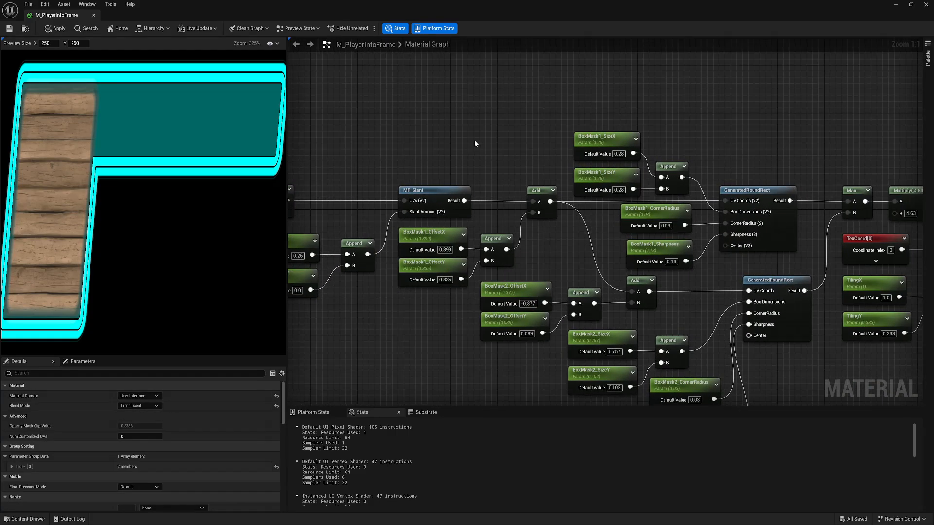
Shift the group of avatar-mask nodes, including MF_Slant and its parameters, slightly up and to the right beneath Avatar_Icon.
scroll(534, 212, "down", 3)
right_click_drag(577, 241, 405, 183)
right_click_drag(834, 324, 606, 320)
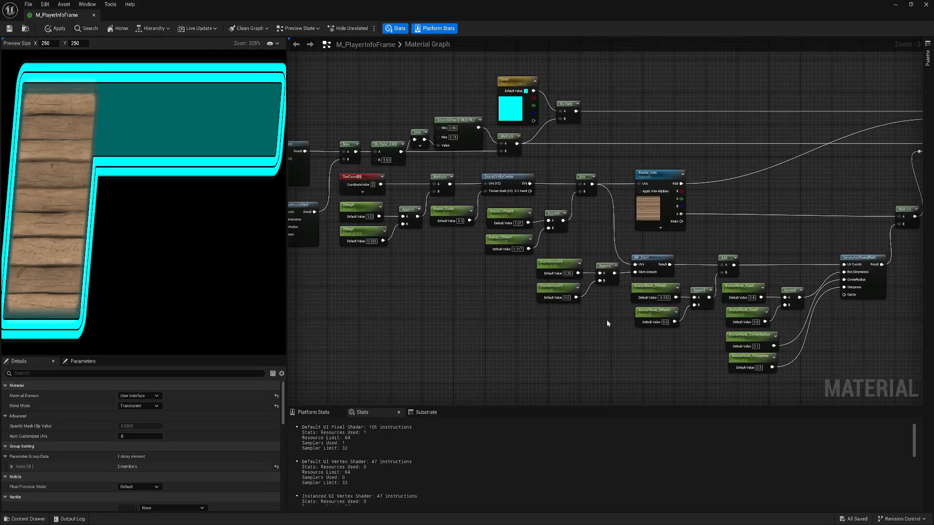
right_click_drag(759, 245, 645, 237)
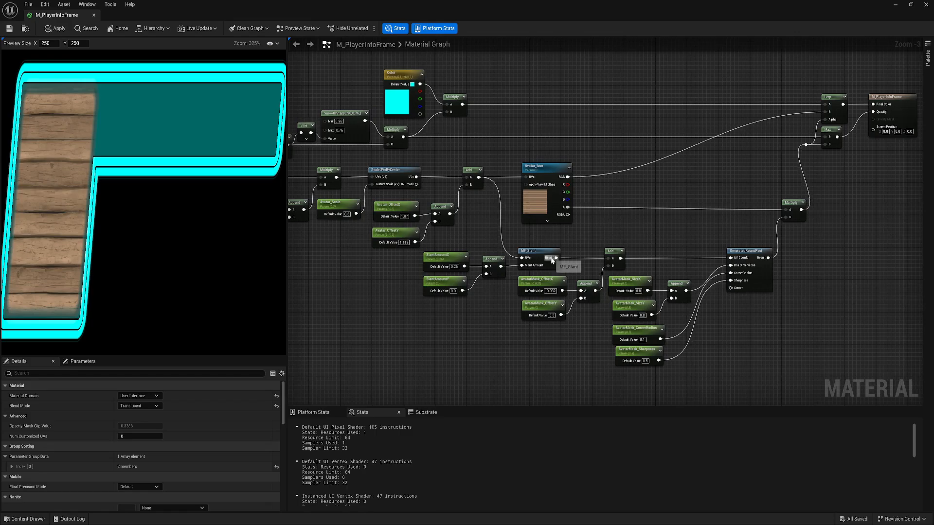
right_click_drag(465, 251, 434, 253)
left_click_drag(417, 241, 748, 353)
scroll(504, 245, "up", 2)
left_click_drag(508, 253, 517, 240)
left_click(595, 219)
Line up the Multiply node combining avatar alpha and mask with Avatar_Icon's alpha wire, and save the material.
right_click_drag(630, 219, 567, 229)
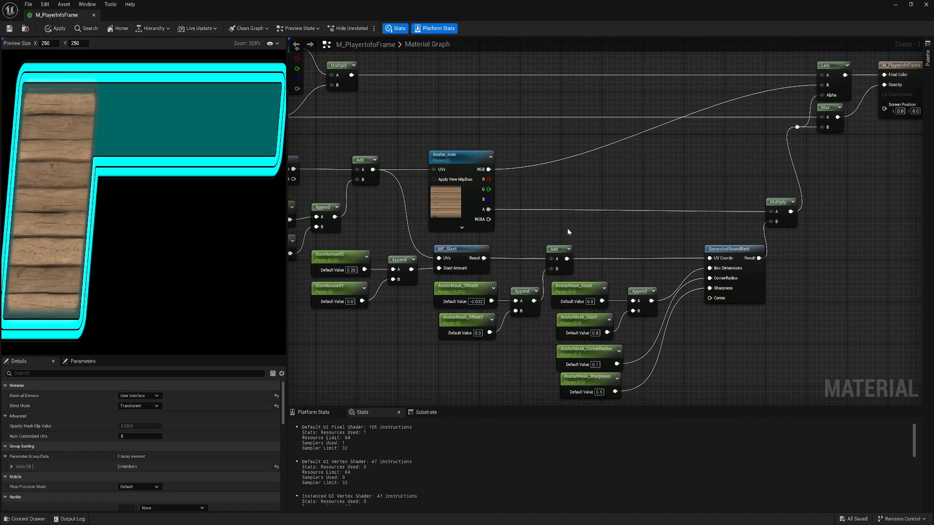
left_click_drag(778, 201, 784, 205)
left_click(682, 188)
right_click_drag(398, 202, 534, 205)
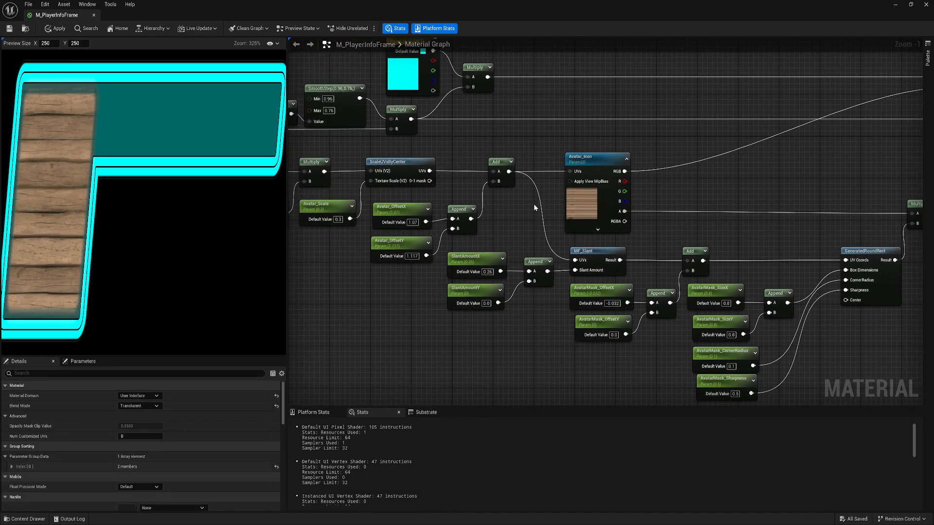
left_click(9, 29)
Review the parameters of the MI_PlayerInfoFrame material instance, and close both its editor and MF_Slant.
left_click(24, 519)
double_click(221, 395)
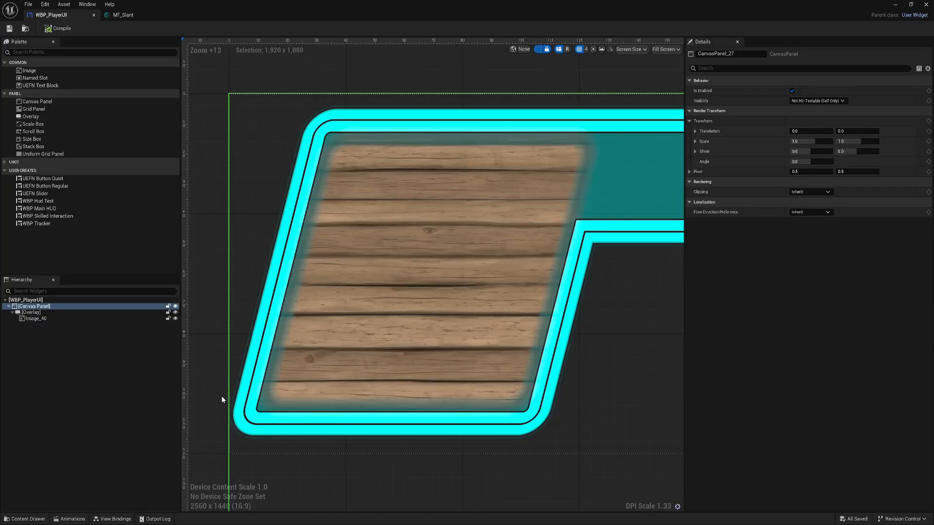
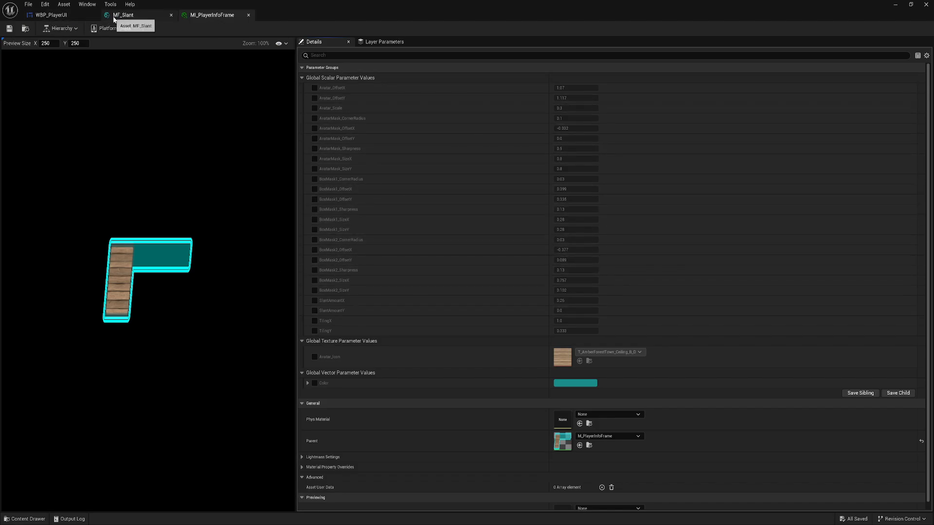
left_click(160, 16)
left_click(171, 15)
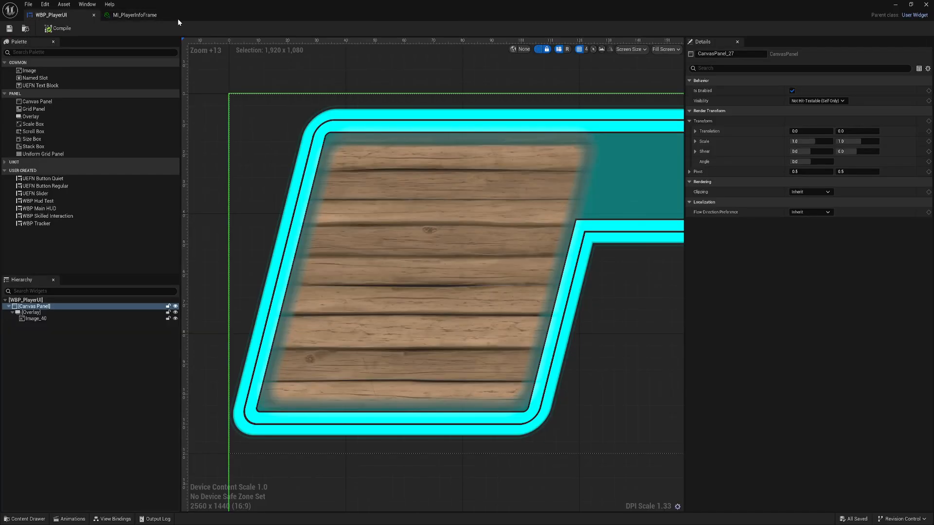
left_click(156, 15)
left_click(171, 15)
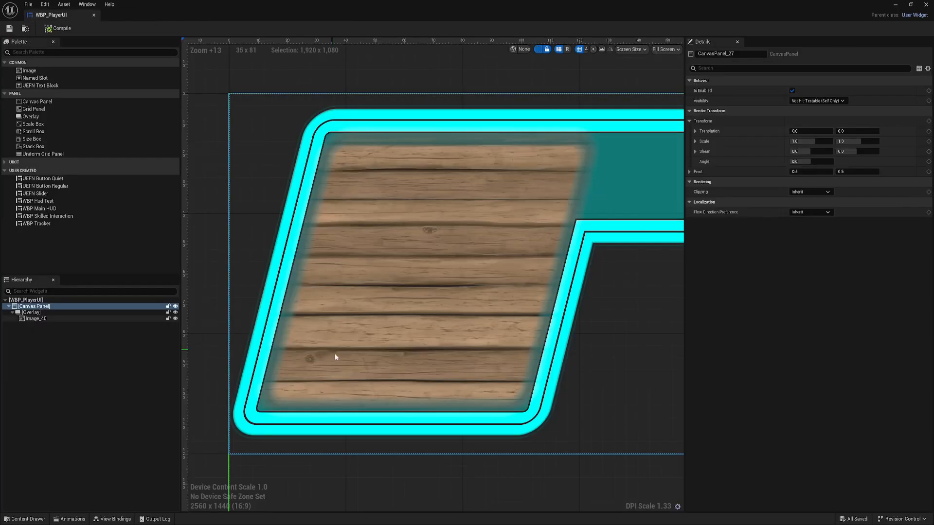
Dock the separate M_PlayerInfoFrame editor window beside WBP_PlayerUI in the same window.
mouse_move(448, 524)
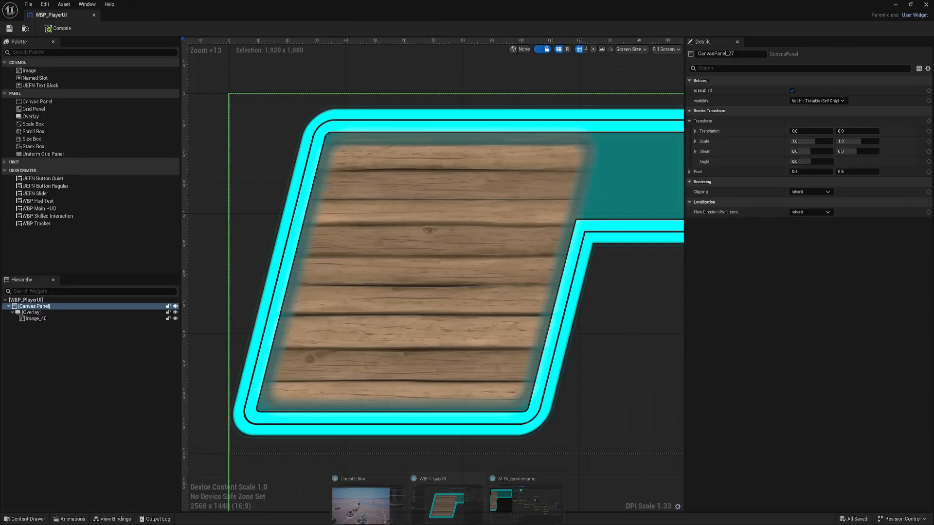
left_click(517, 499)
left_click_drag(190, 14, 402, 89)
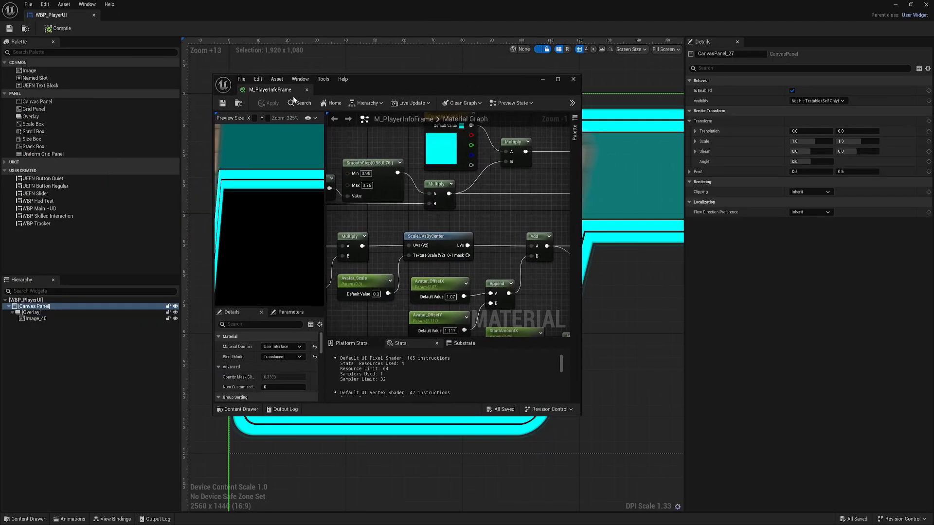
left_click_drag(249, 88, 134, 18)
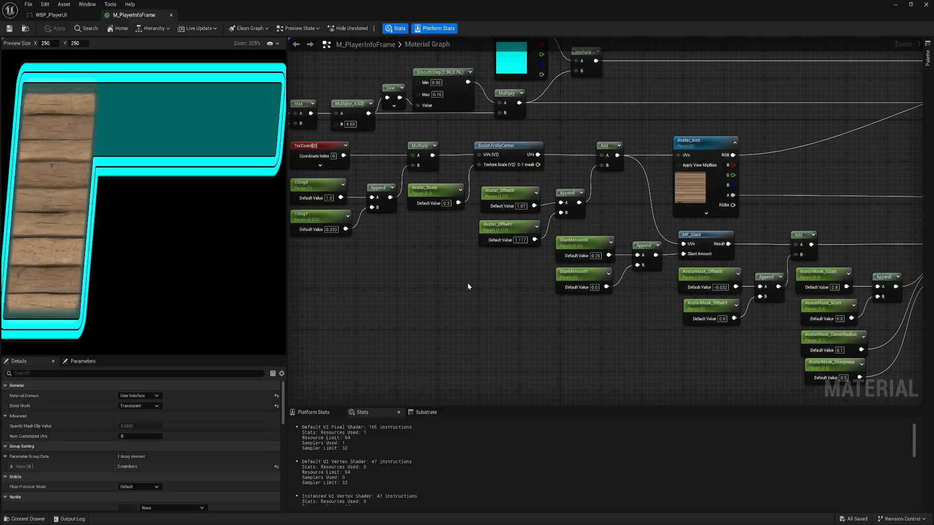
Inspect the Group and Sort Priority settings of the Avatar_OffsetY parameter.
right_click_drag(506, 228, 503, 269)
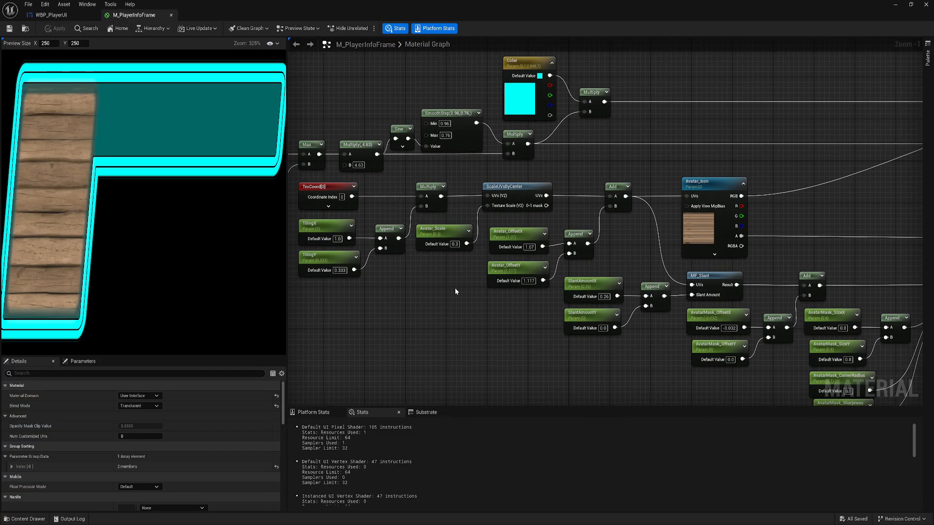
left_click(503, 268)
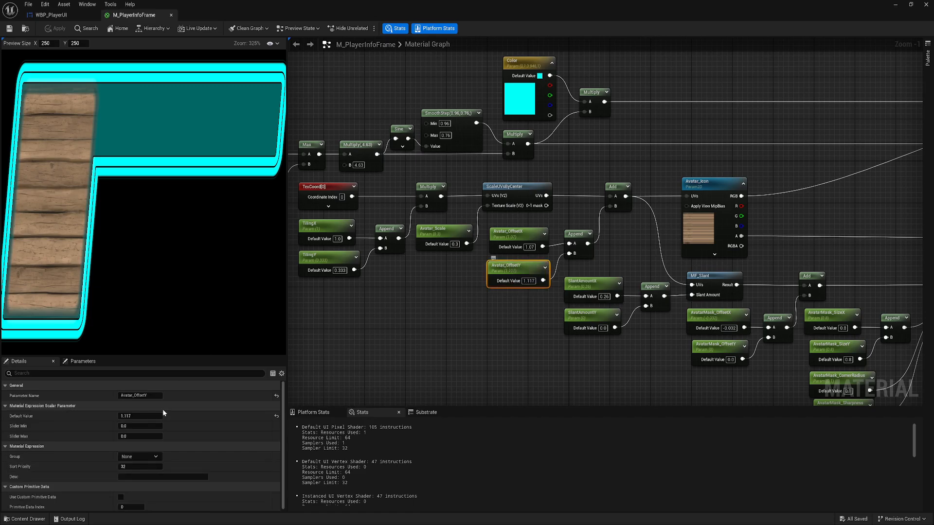
left_click(130, 457)
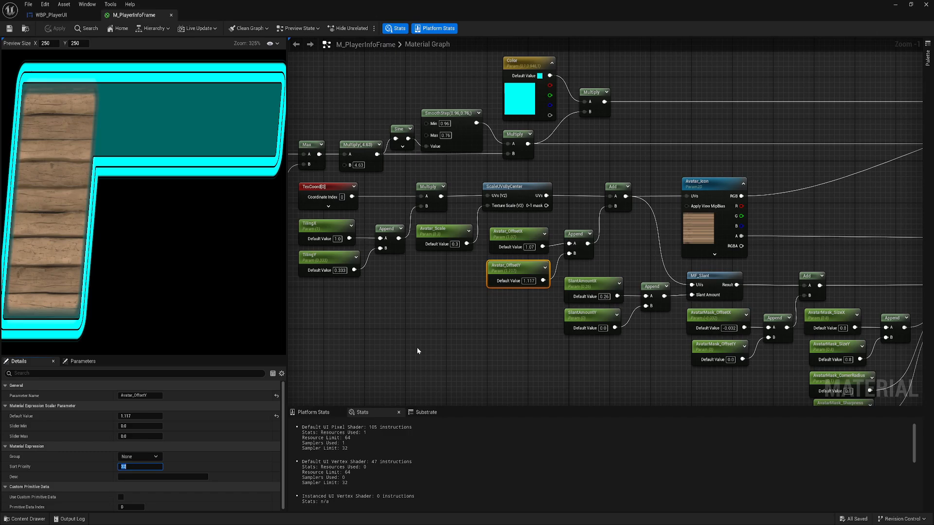
left_click(448, 301)
right_click_drag(449, 302, 447, 332)
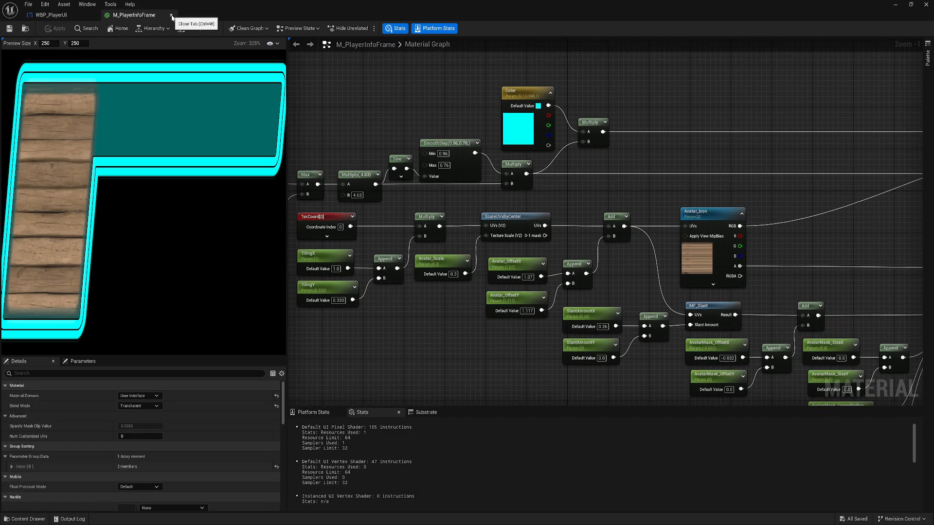
Examine the whole player info frame with its masked avatar in the WBP_PlayerUI preview.
left_click(51, 15)
right_click_drag(543, 315, 349, 346)
right_click_drag(559, 333, 475, 326)
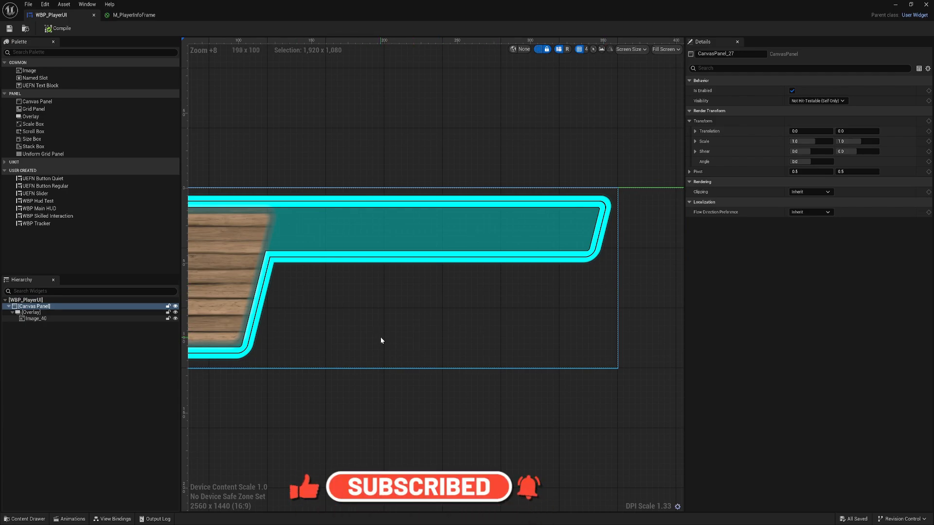
right_click_drag(360, 323, 386, 327)
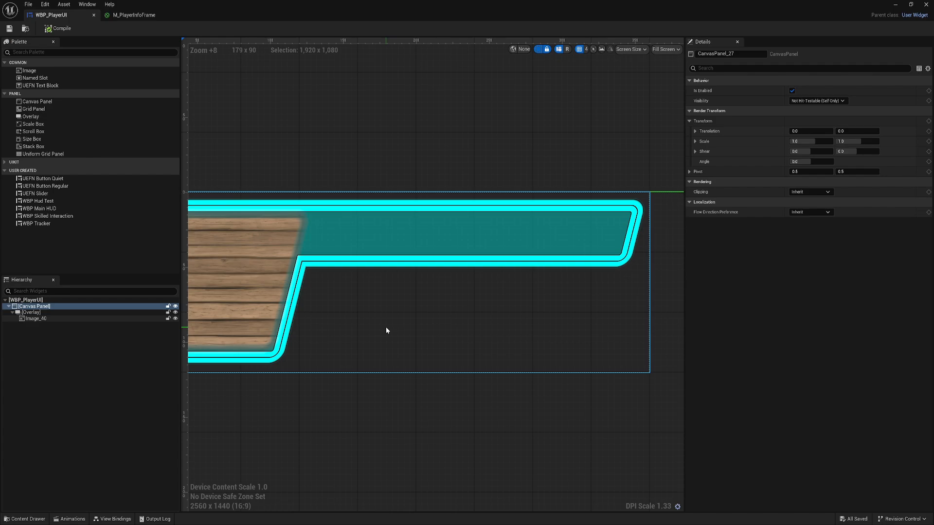
right_click_drag(344, 309, 412, 313)
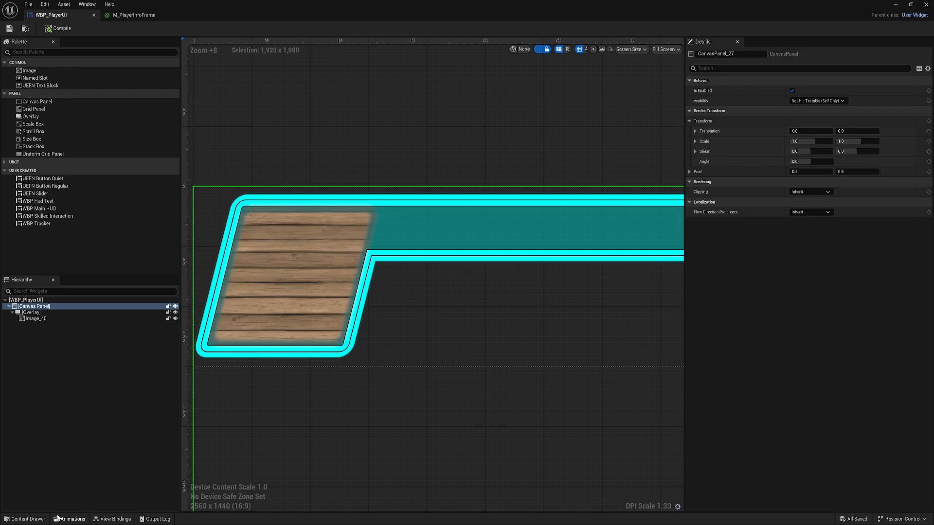
Create a new material named M_LinearProgressBar in the Version2 folder and open it for editing.
left_click(40, 520)
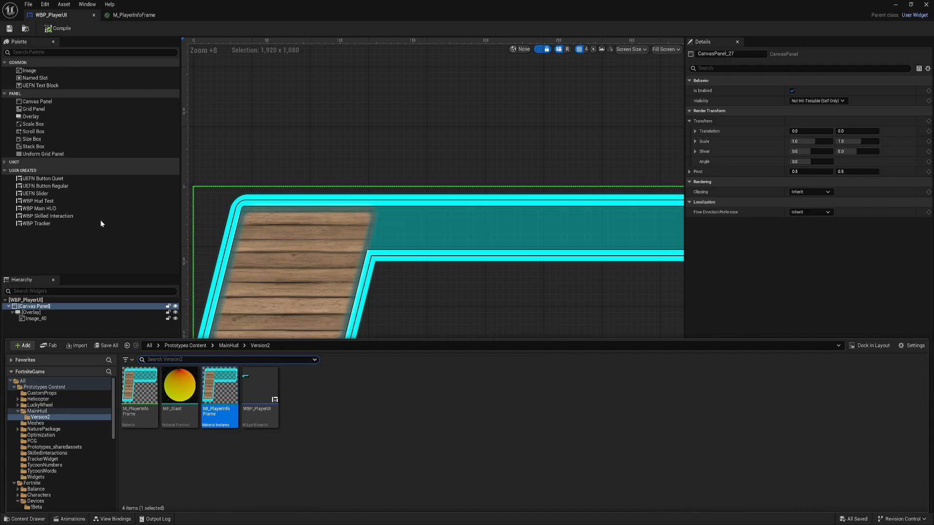
right_click(231, 454)
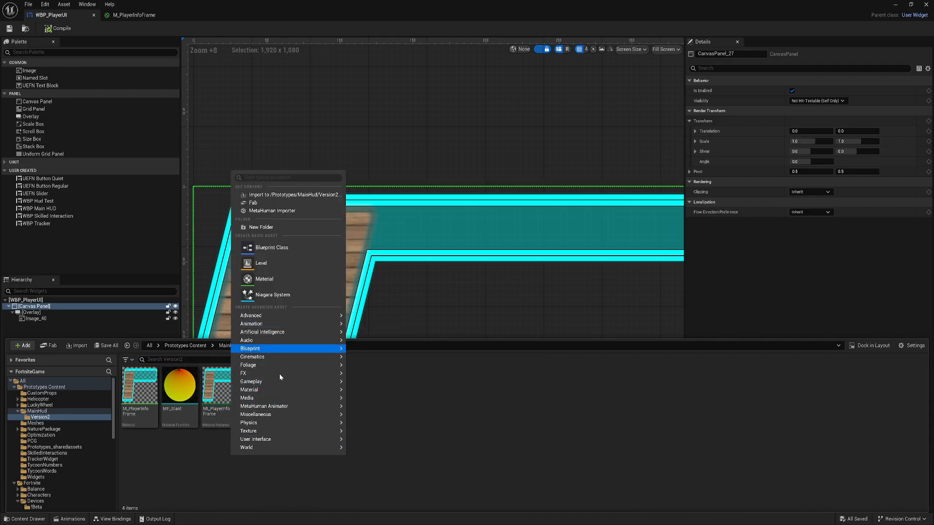
left_click(273, 274)
type("M")
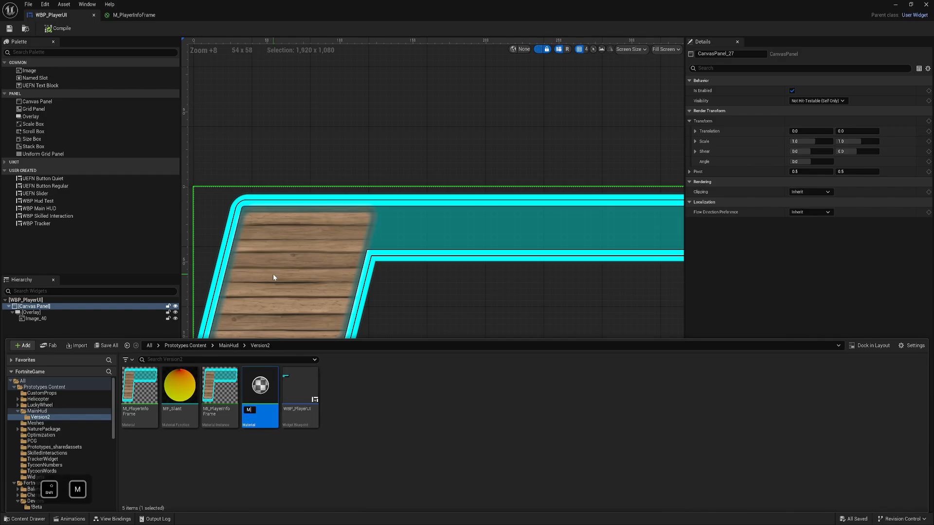
type("_Progress")
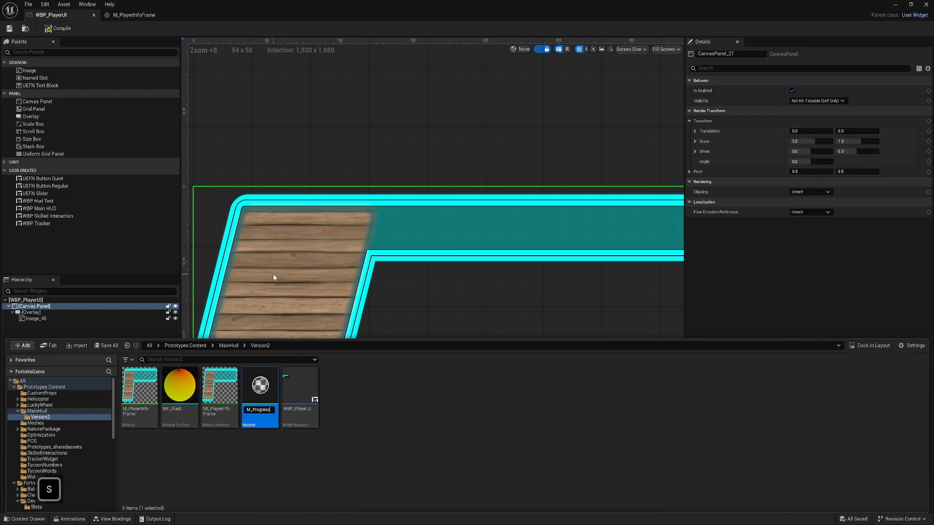
key("BackSpace")
key("BackSpace")
key("BackSpace")
key("BackSpace")
key("BackSpace")
key("BackSpace")
key("BackSpace")
key("BackSpace")
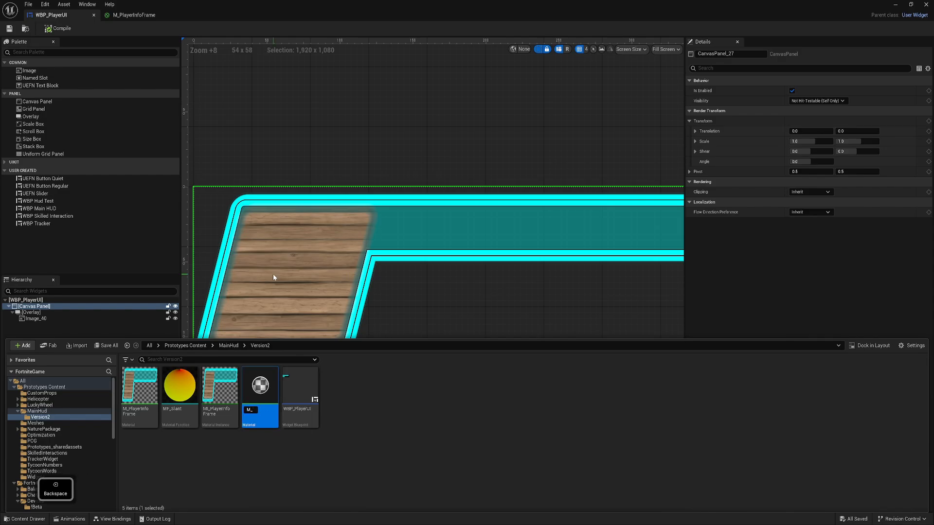
type("PlayerProgressBar")
key("Return")
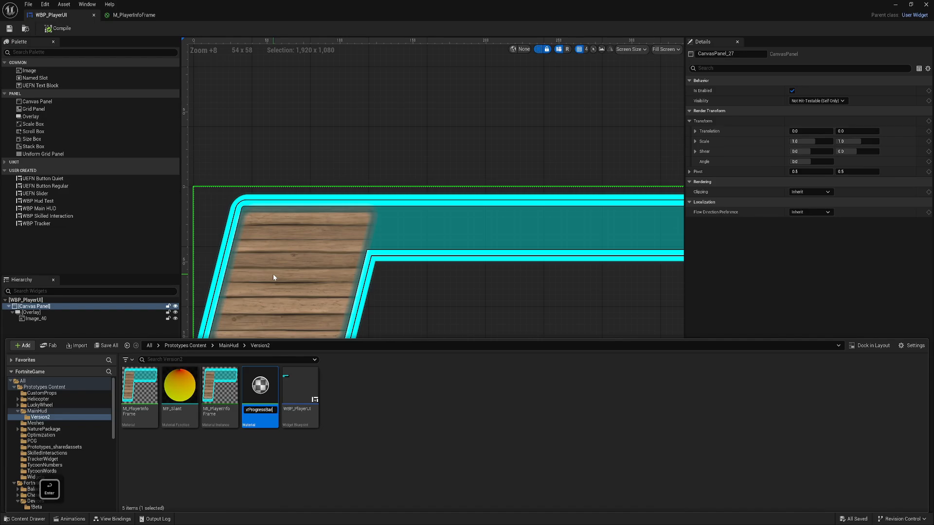
double_click(142, 393)
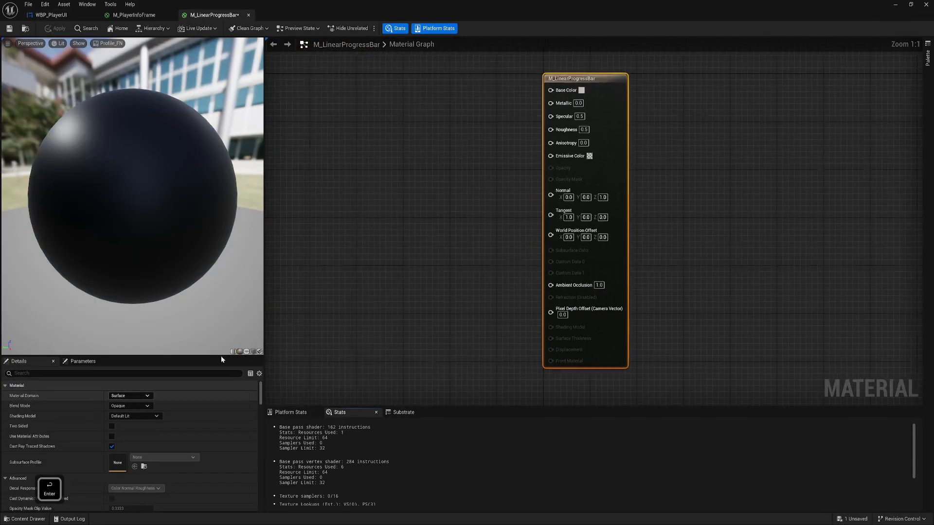
Set the M_LinearProgressBar material domain to User Interface and its blend mode to Translucent, and save the material.
left_click(126, 396)
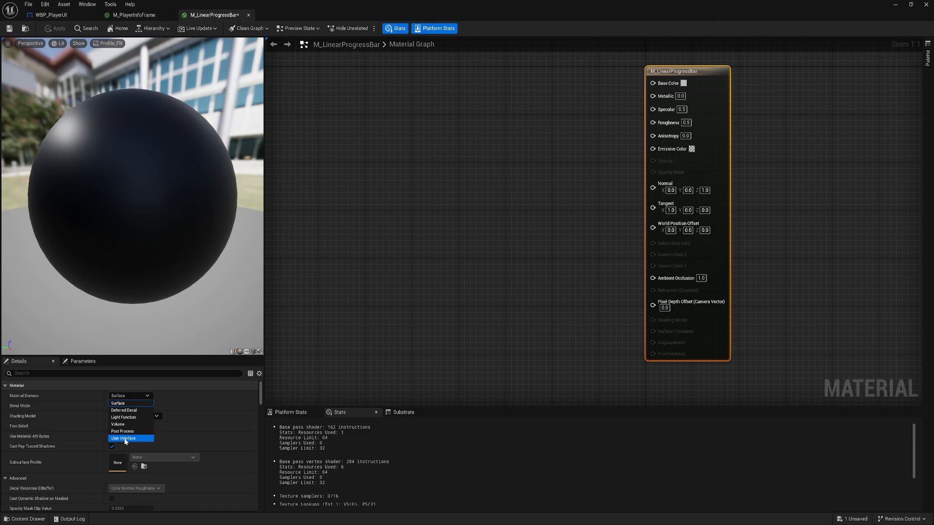
left_click(124, 438)
left_click(125, 405)
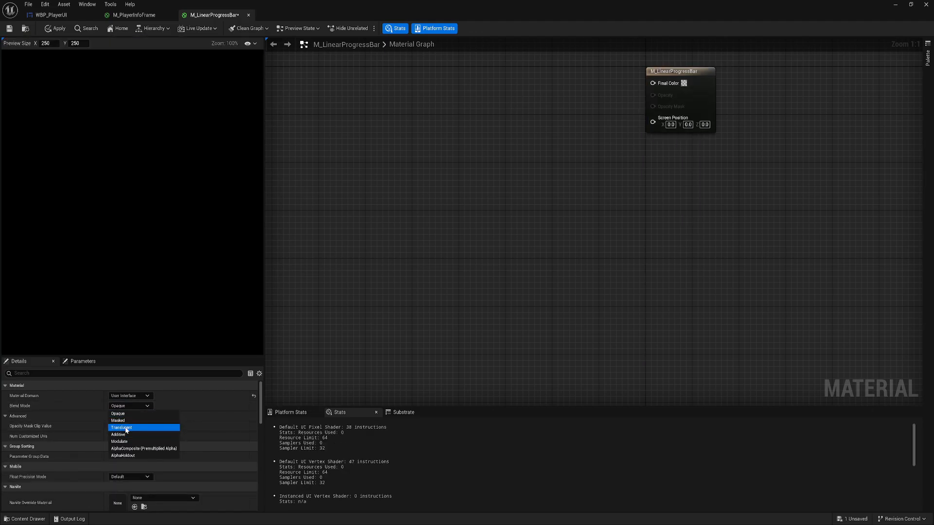
left_click(126, 427)
left_click(9, 29)
Add a GeneratedRoundRect node to the material graph, leaving space before the material output node.
right_click(449, 194)
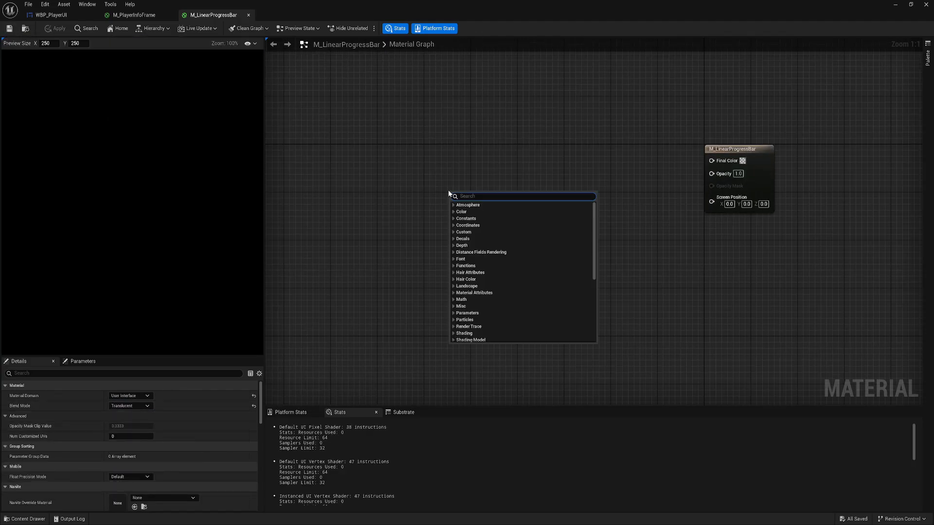
type("gener")
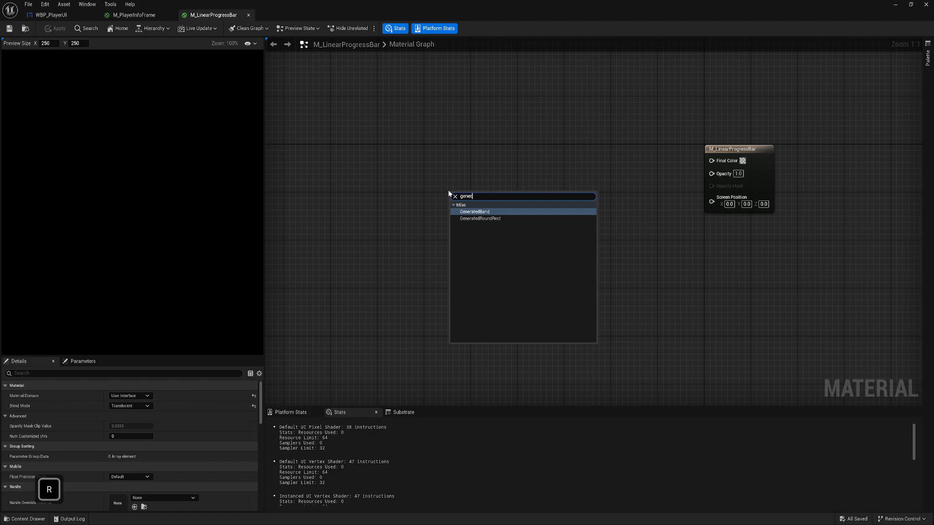
left_click(480, 219)
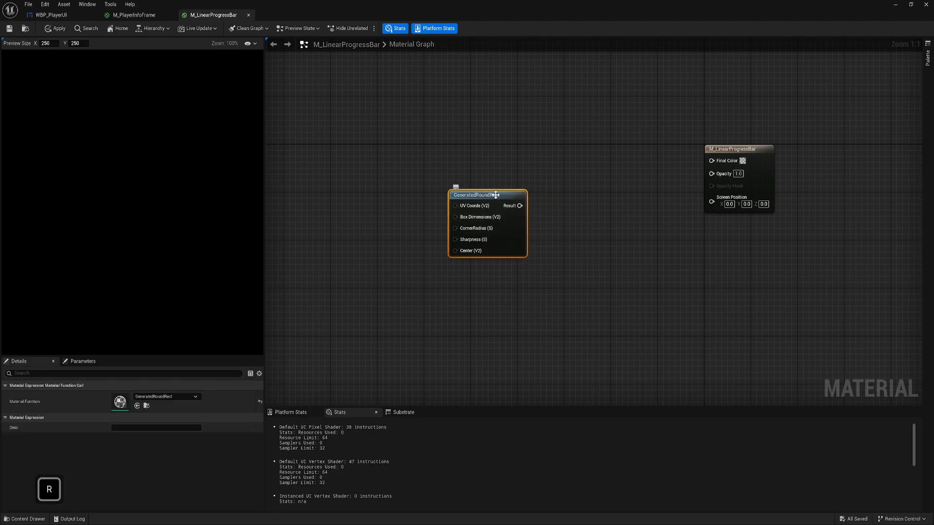
left_click_drag(494, 195, 446, 203)
Add an Append node, connect its output to the Box Dimensions input of GeneratedRoundRect, and place it just before that node.
right_click_drag(415, 239, 470, 238)
right_click_drag(392, 238, 420, 240)
right_click(420, 240)
type("app")
left_click(468, 263)
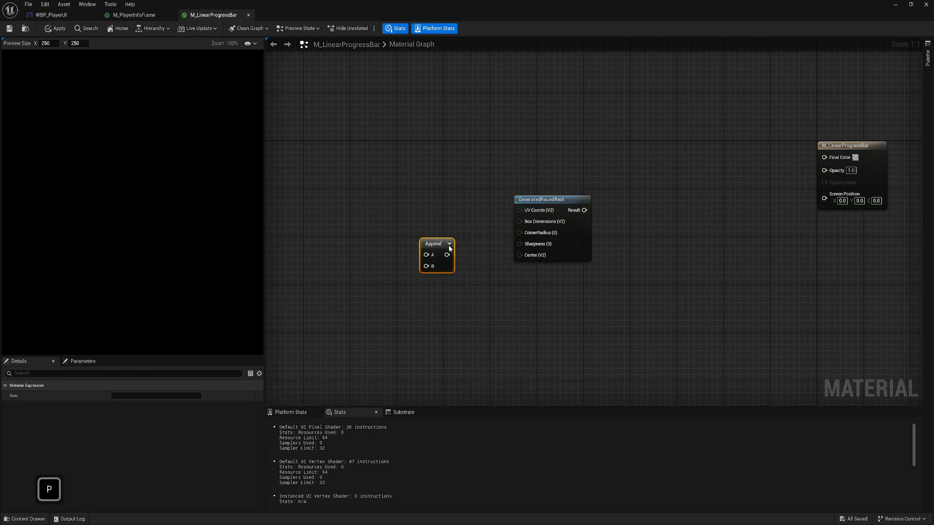
left_click_drag(447, 255, 520, 222)
left_click_drag(431, 260, 448, 233)
right_click_drag(422, 213, 459, 240)
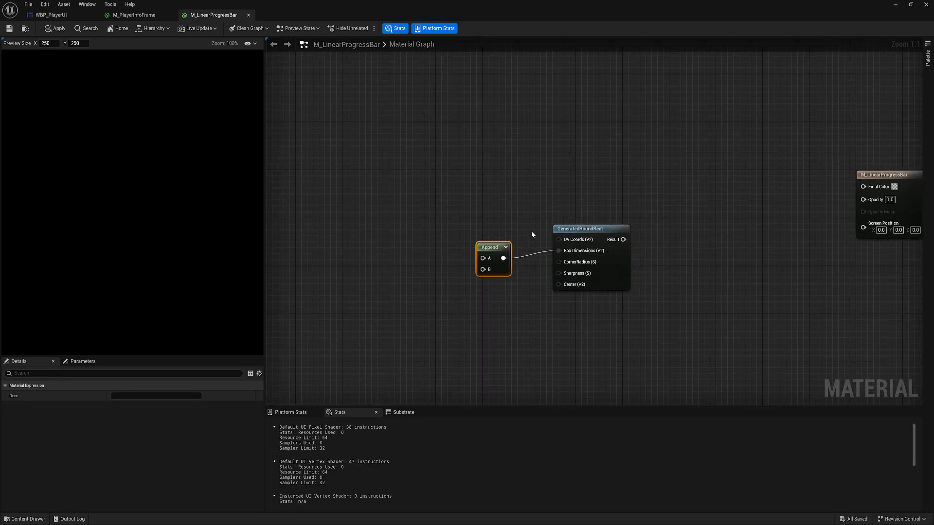
left_click_drag(496, 250, 502, 262)
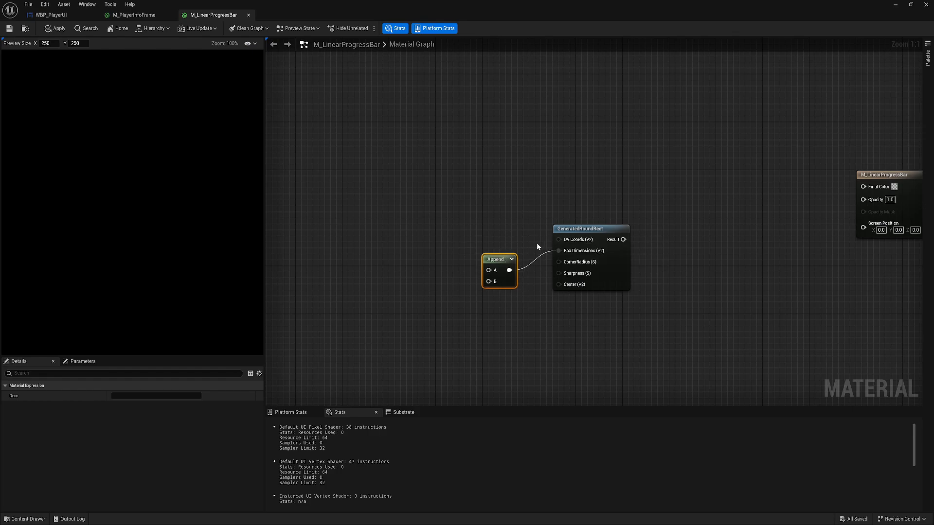
right_click_drag(464, 241, 492, 233)
left_click_drag(537, 271, 526, 271)
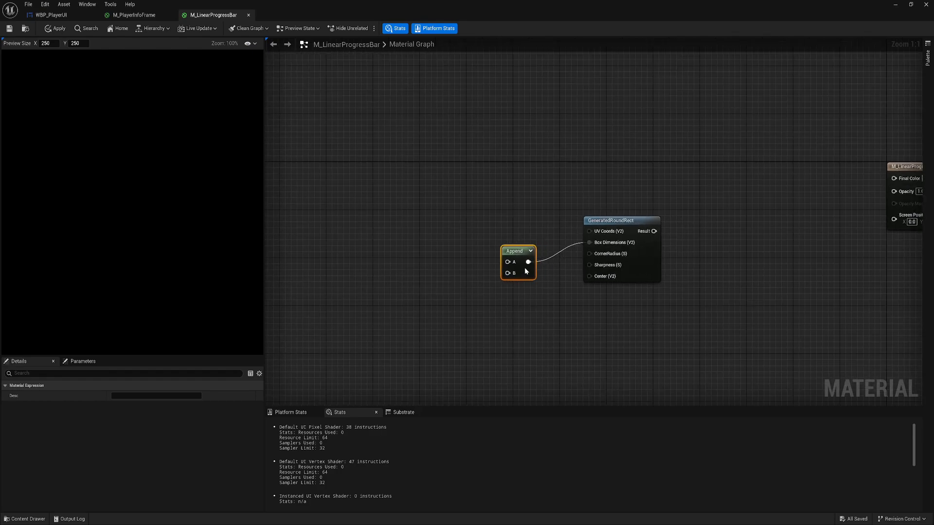
Add a scalar parameter named SizeX beside the Append node.
right_click_drag(451, 290, 499, 275)
key("s")
left_click(466, 261)
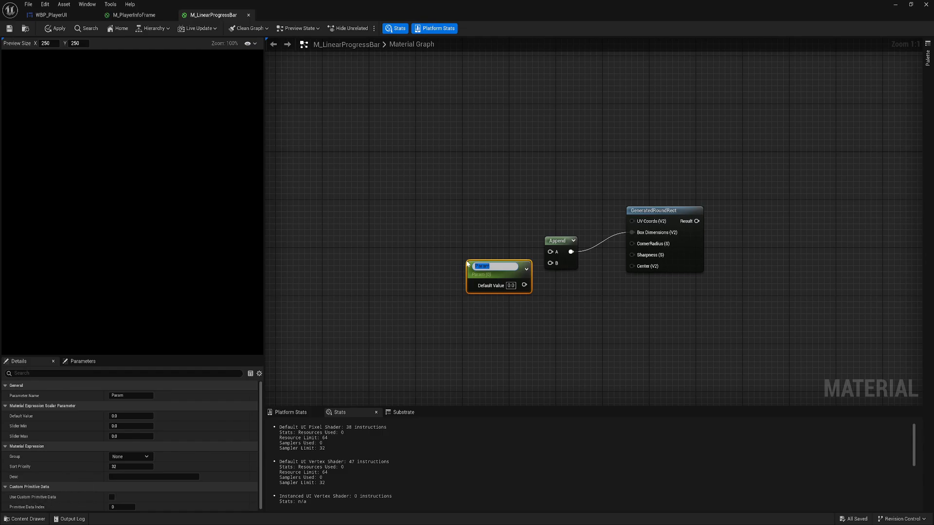
type("Size")
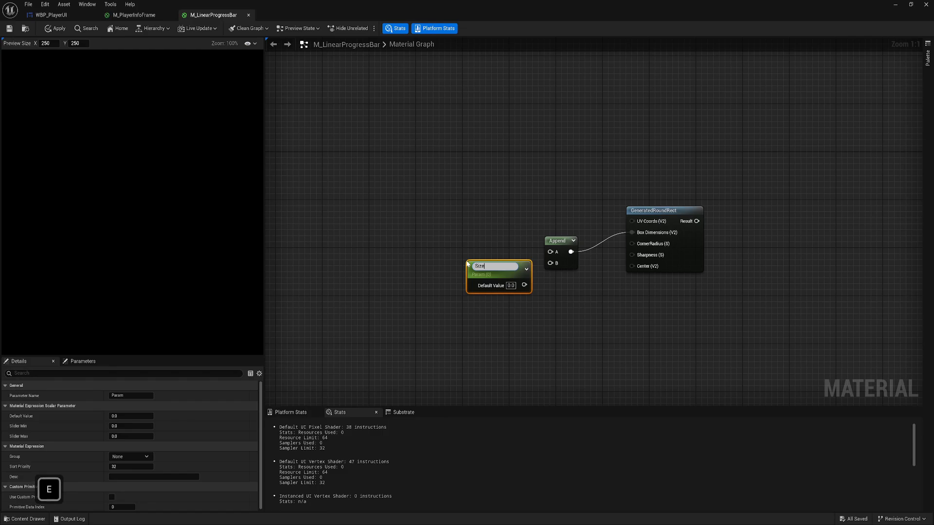
type("X")
key("Return")
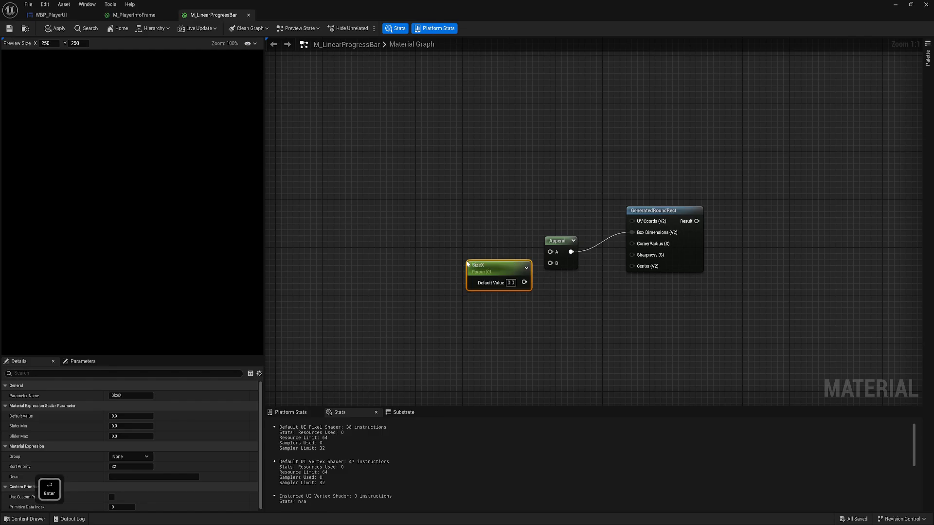
Add a scalar parameter named SizeY, and wire SizeX and SizeY into the Append node's A and B inputs.
key("s")
left_click(469, 306)
type("SizeY")
key("Return")
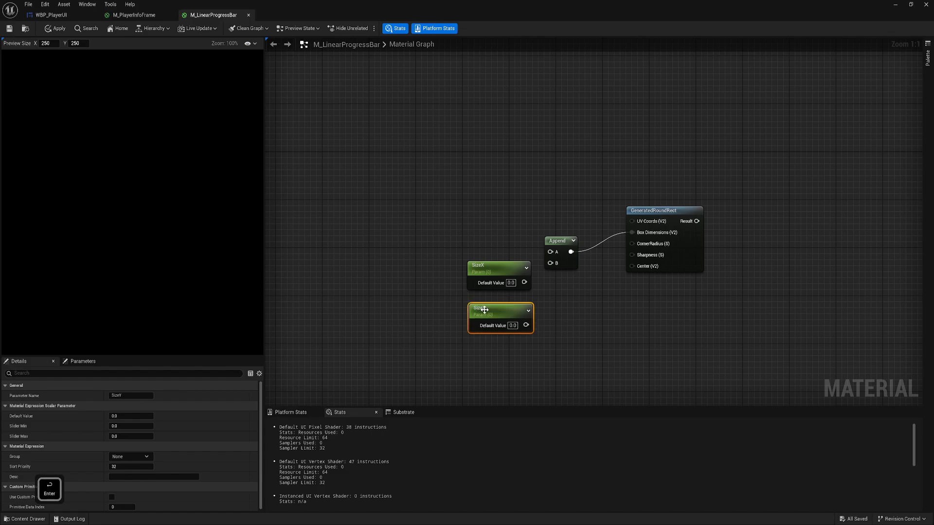
left_click_drag(485, 309, 550, 252)
left_click(492, 267, "ctrl")
left_click_drag(505, 297, 499, 269)
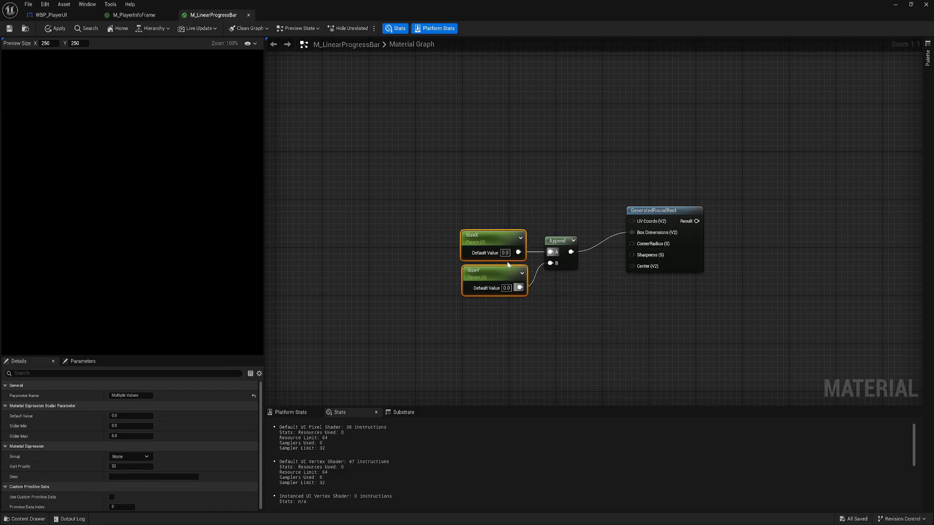
Set the default value of SizeX to 0.75 and of SizeY to 0.8.
left_click(505, 252)
type(".5")
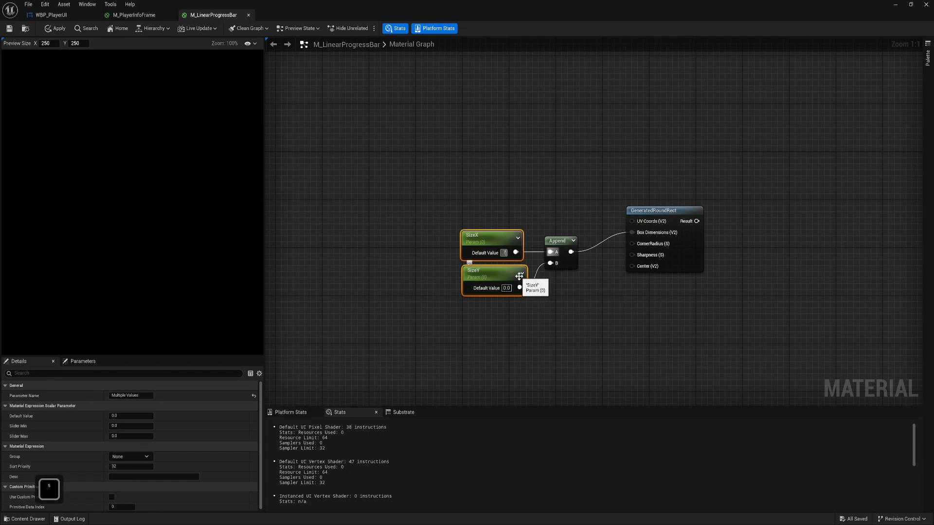
key("Tab")
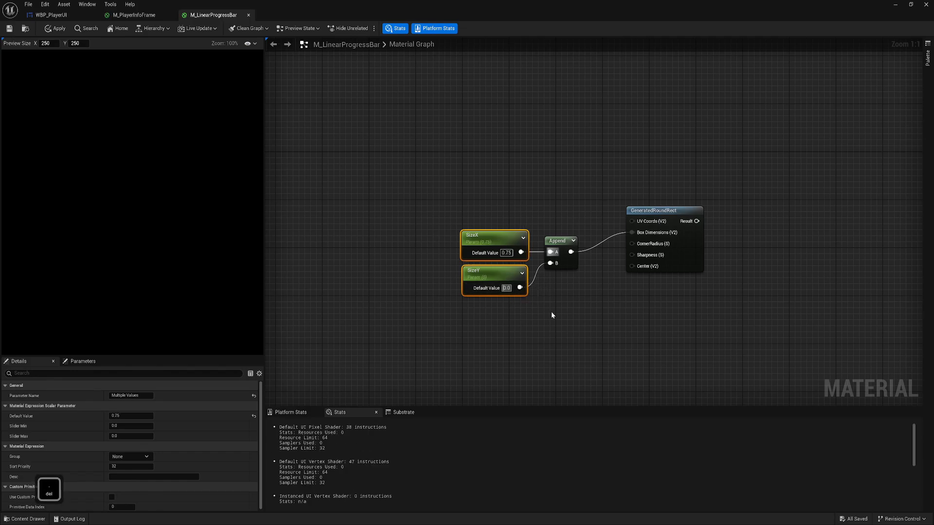
type(".8")
key("Return")
Add a scalar parameter CornerRadius with default value 0.1 and connect it to the CornerRadius input of GeneratedRoundRect.
right_click_drag(576, 302, 562, 277)
left_click(534, 295)
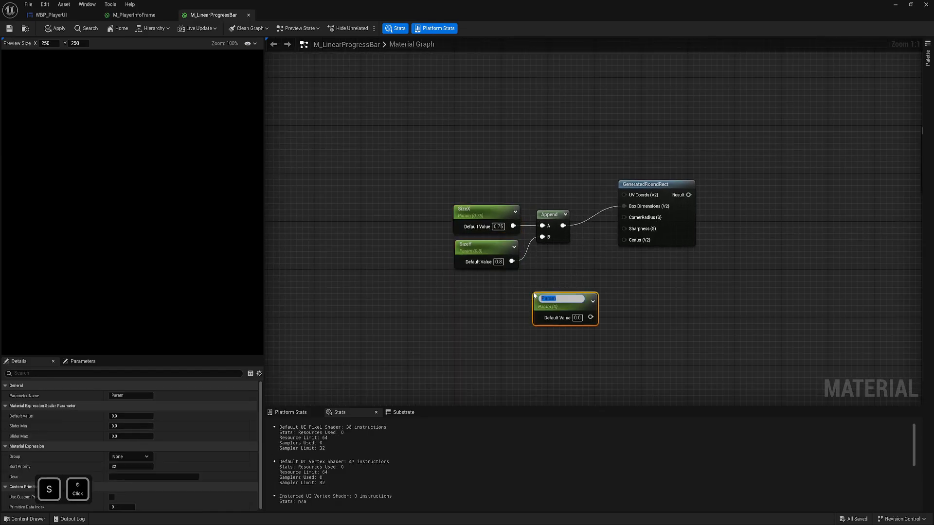
type("Corner")
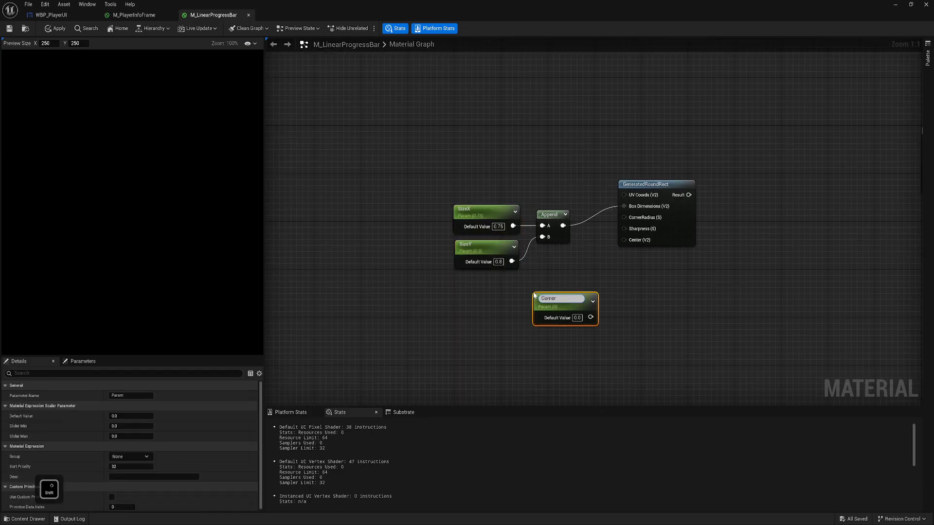
type("Radius")
key("Return")
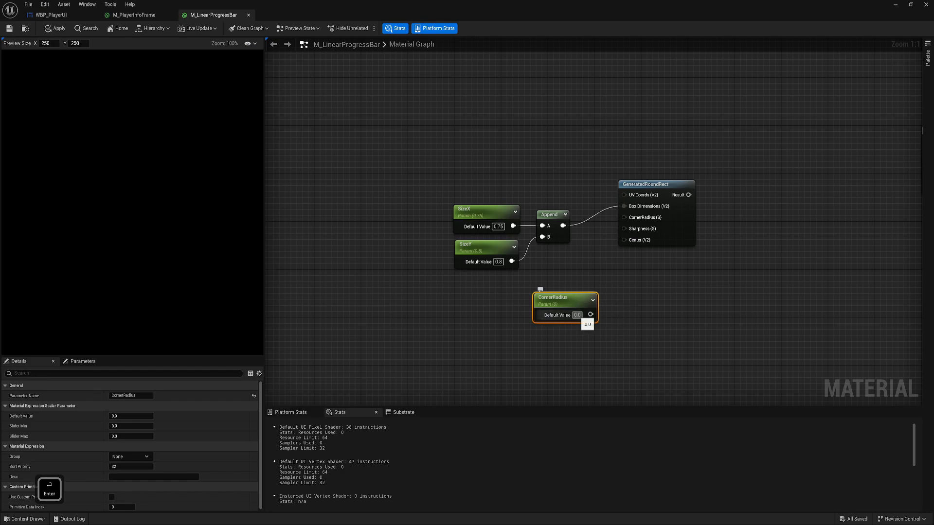
left_click(578, 315)
type("0.1")
key("Return")
left_click_drag(570, 298, 624, 217)
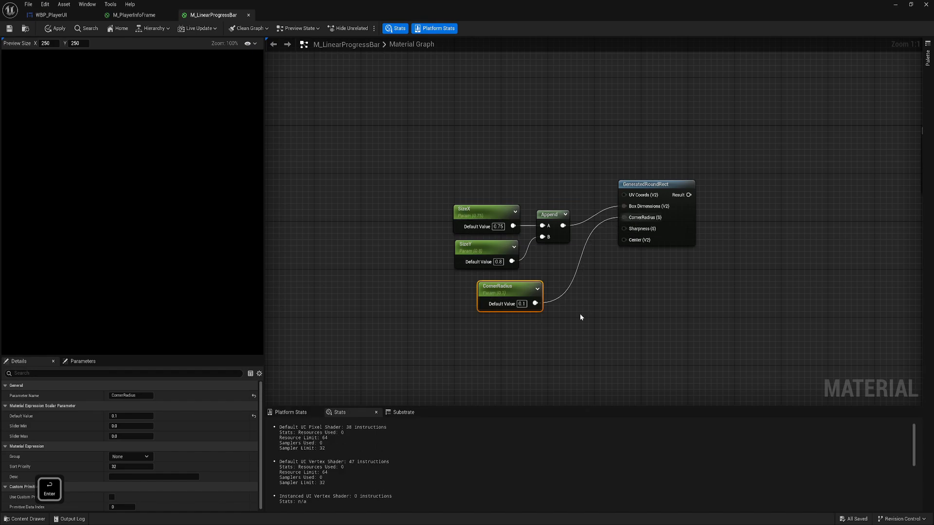
Add a scalar parameter Sharpness with default 2.5, connect it to GeneratedRoundRect's Sharpness input, and align it and CornerRadius under the size parameters.
right_click_drag(580, 317, 573, 309)
left_click(514, 308)
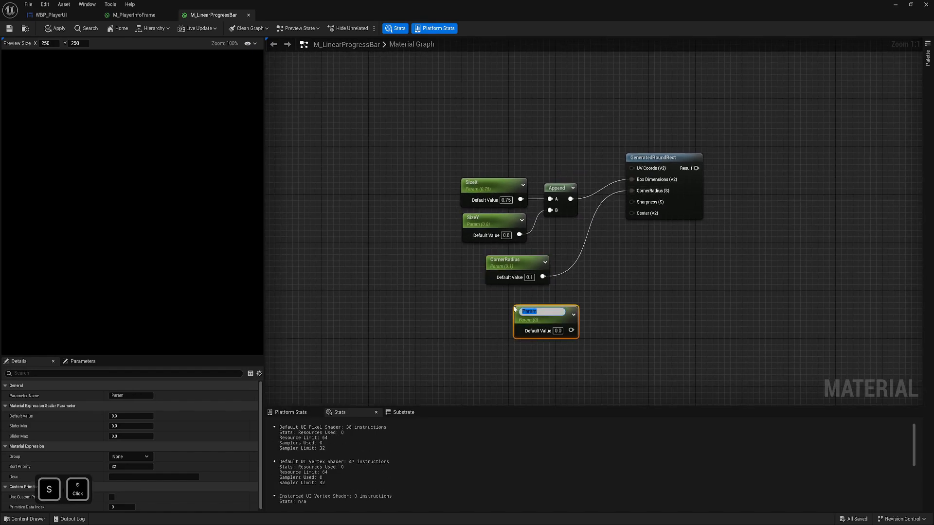
type("Sharpness")
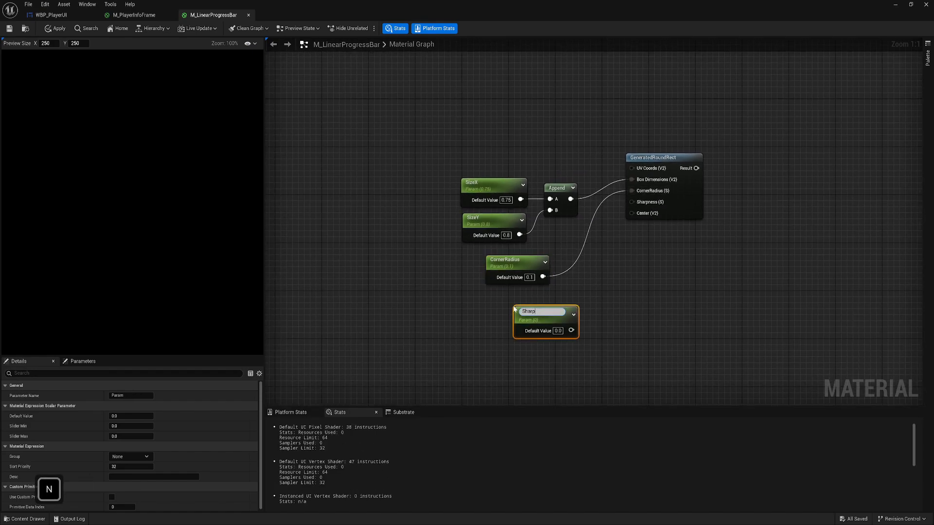
key("Return")
left_click(558, 328)
type("2.5")
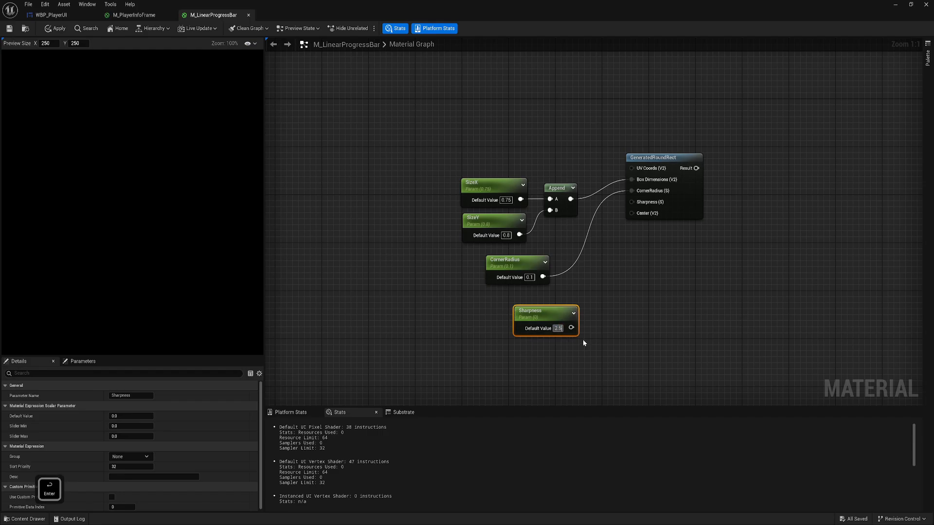
key("Return")
left_click_drag(606, 256, 634, 203)
left_click_drag(554, 316, 527, 301)
left_click(533, 264, "shift")
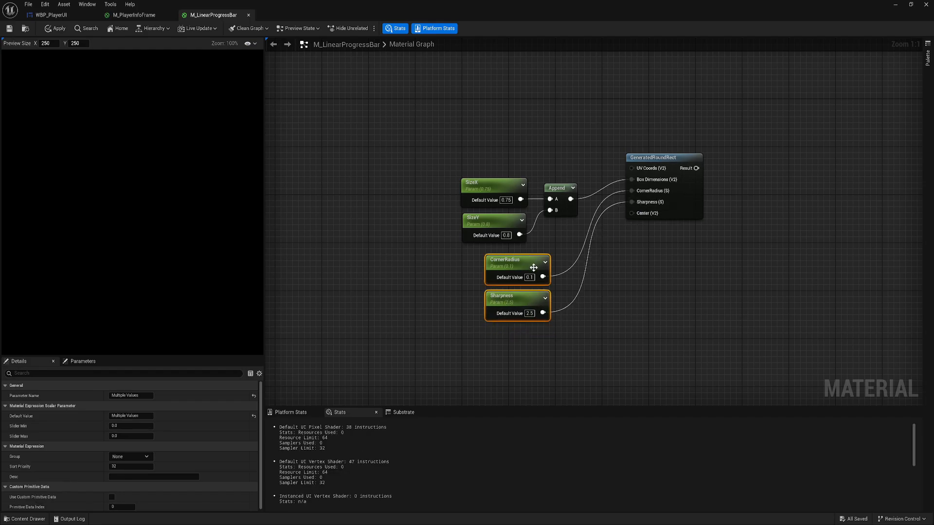
left_click_drag(533, 264, 509, 258)
Widen the material preview slightly and start previewing the GeneratedRoundRect node in it.
left_click(620, 281)
right_click_drag(485, 154, 577, 179)
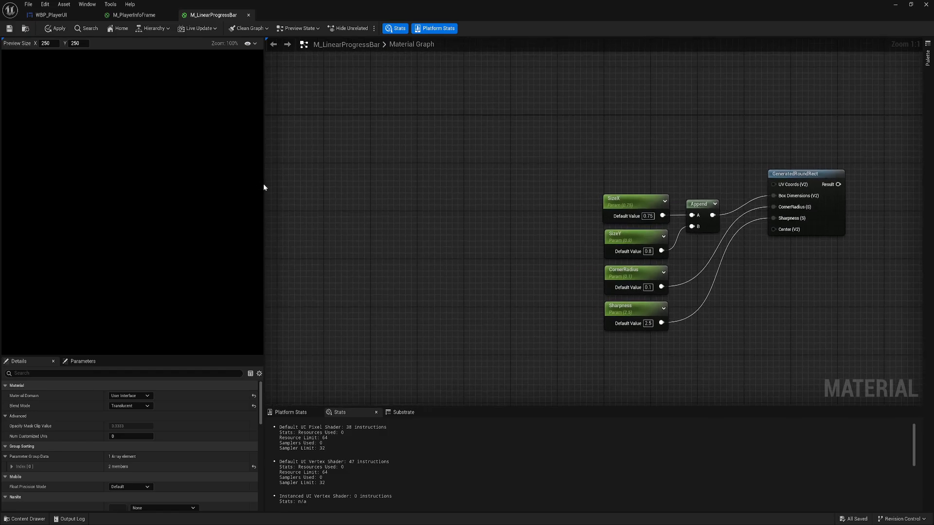
left_click_drag(264, 185, 273, 186)
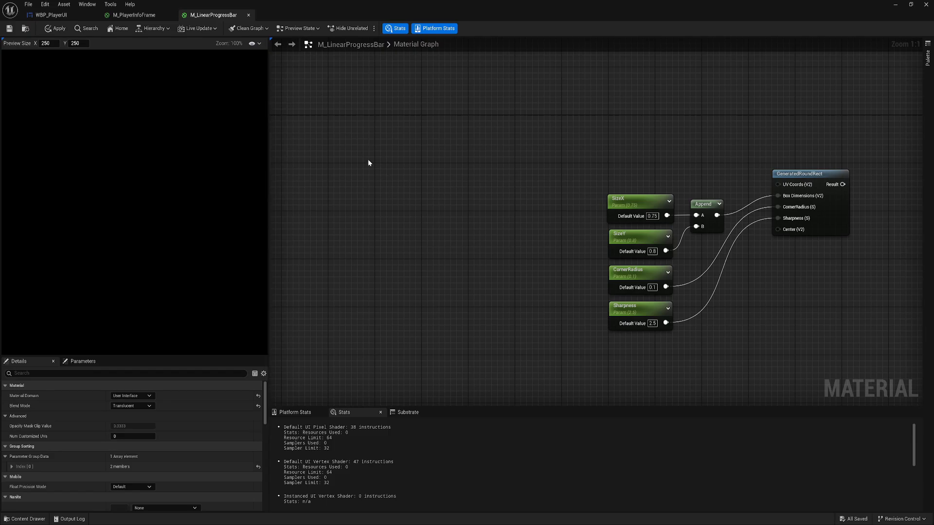
right_click_drag(722, 193, 623, 197)
left_click_drag(685, 141, 751, 257)
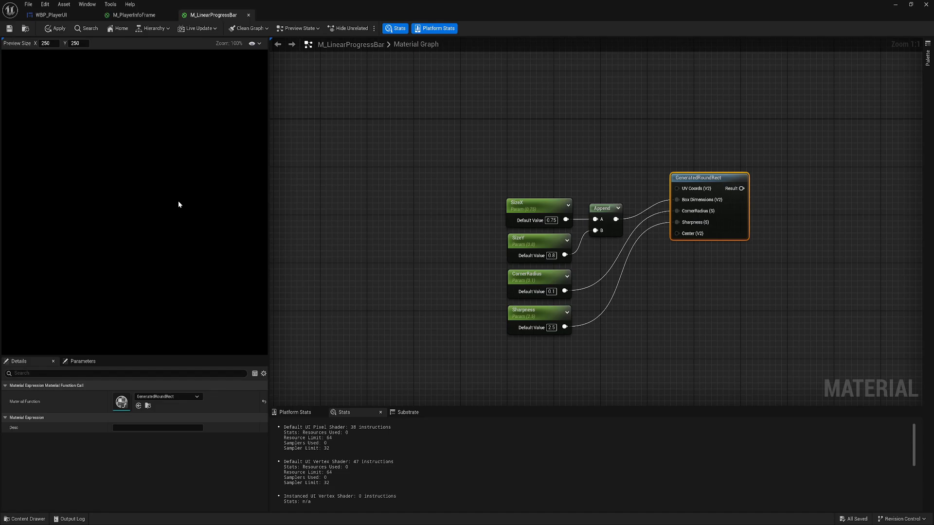
right_click(700, 181)
left_click(731, 204)
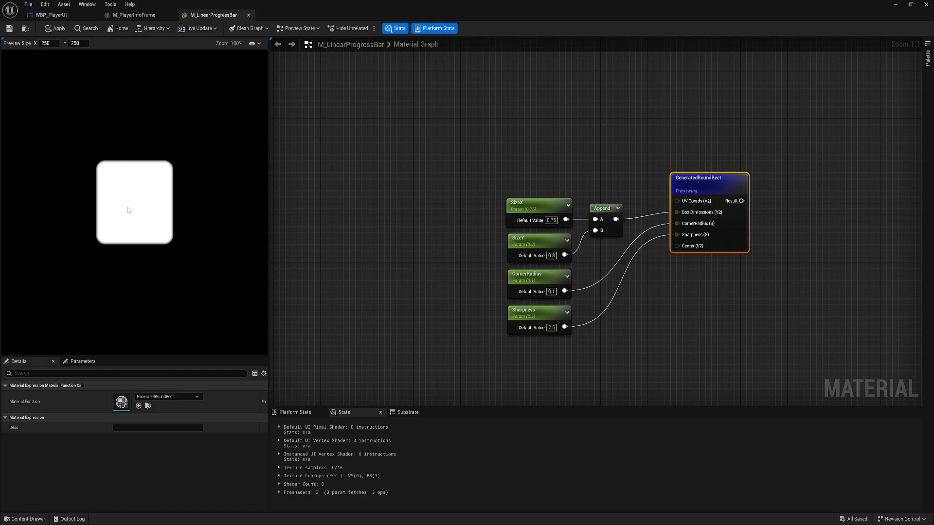
Add a Frac node, connect it to the UV Coords input of GeneratedRoundRect, and shift the size, CornerRadius and Sharpness nodes slightly below it.
right_click_drag(447, 192, 455, 197)
right_click(456, 196)
type("fr")
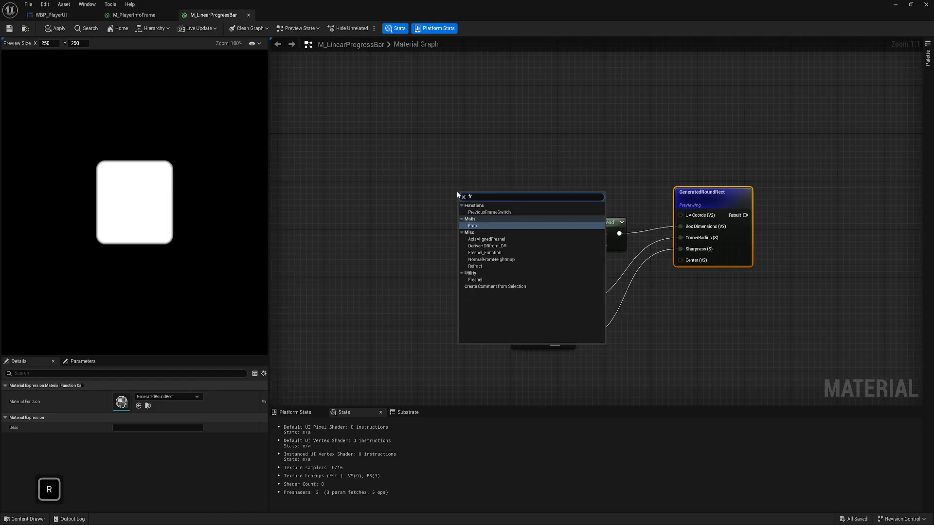
left_click(486, 225)
left_click_drag(477, 207, 680, 215)
left_click_drag(471, 194, 472, 203)
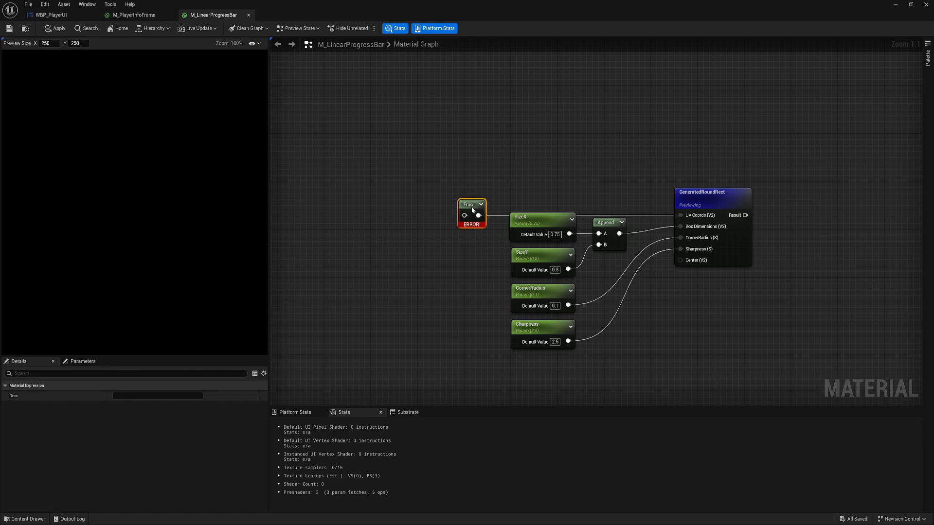
left_click_drag(516, 380, 616, 236)
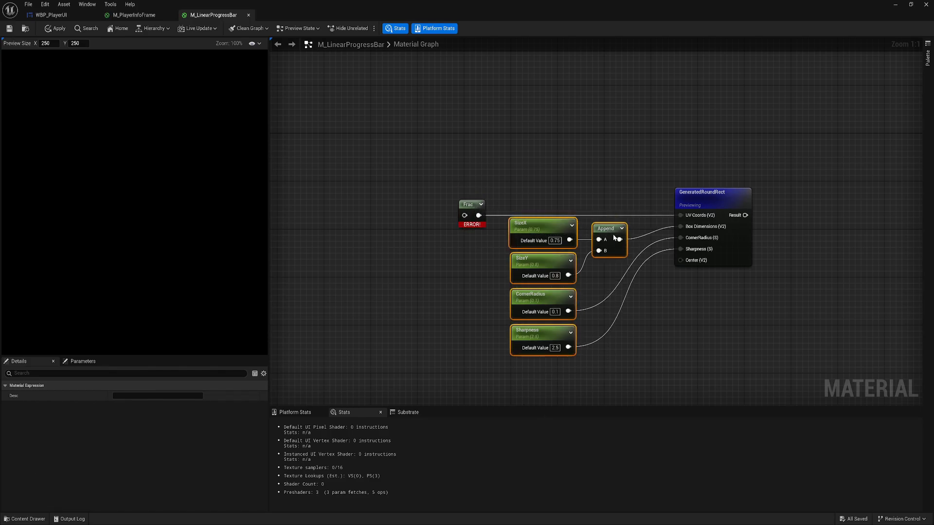
left_click(530, 183)
right_click_drag(476, 183, 515, 183)
left_click_drag(510, 209, 528, 209)
left_click(548, 160)
Add a TexCoord node feeding the A input of a new Multiply node, connect Multiply to Frac, and line both up with it.
right_click_drag(410, 186, 490, 183)
left_click(414, 162)
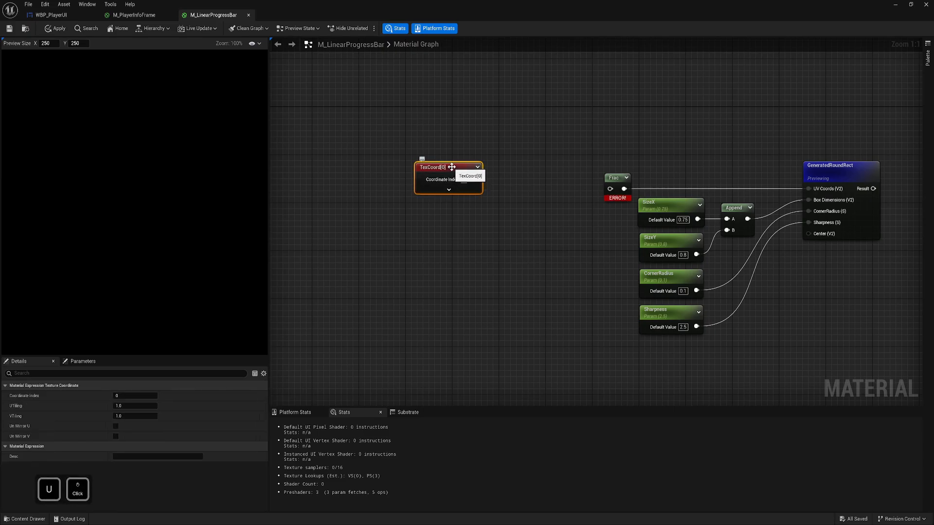
left_click_drag(452, 170, 519, 189)
left_click(512, 172)
left_click_drag(532, 178, 610, 189)
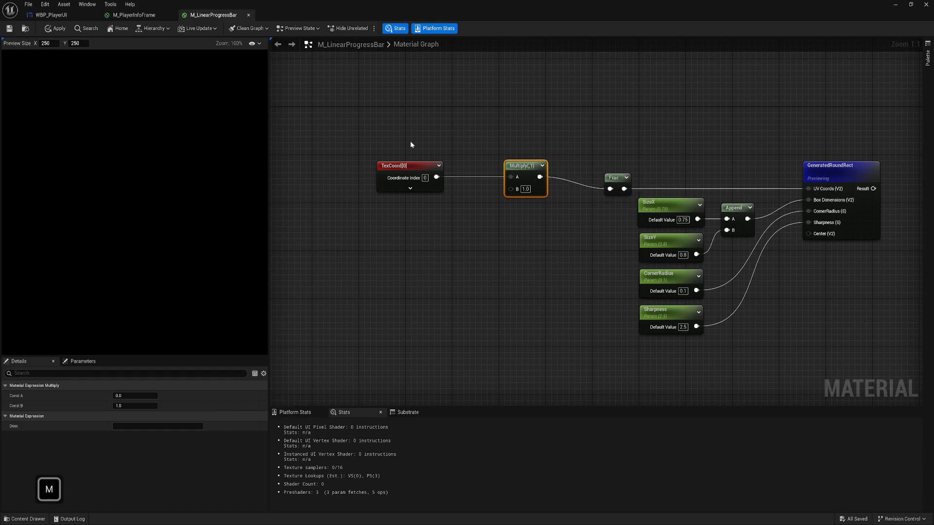
left_click_drag(410, 141, 556, 195)
right_click_drag(562, 230, 498, 229)
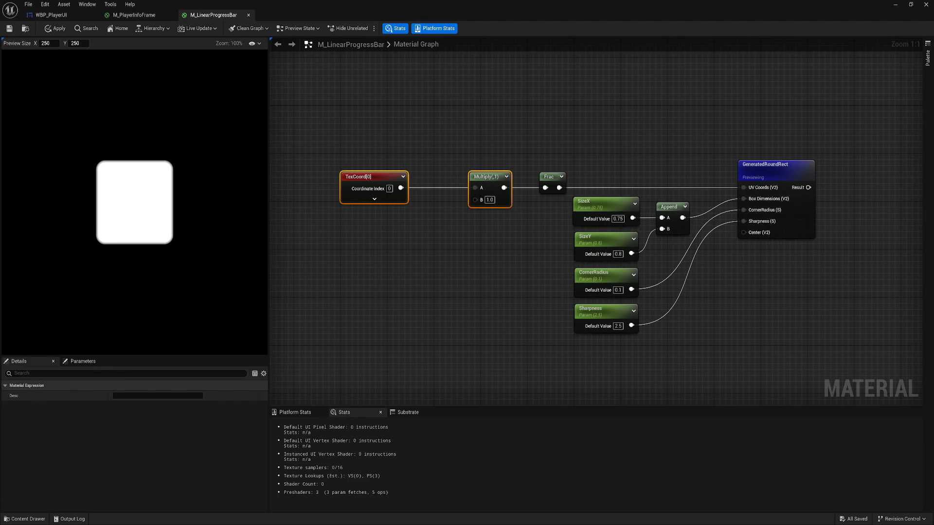
Test the tiling with Multiply B values of 2, 3 and 4, and return B to 1.
left_click(490, 200)
type("2")
key("Return")
type("3")
key("Return")
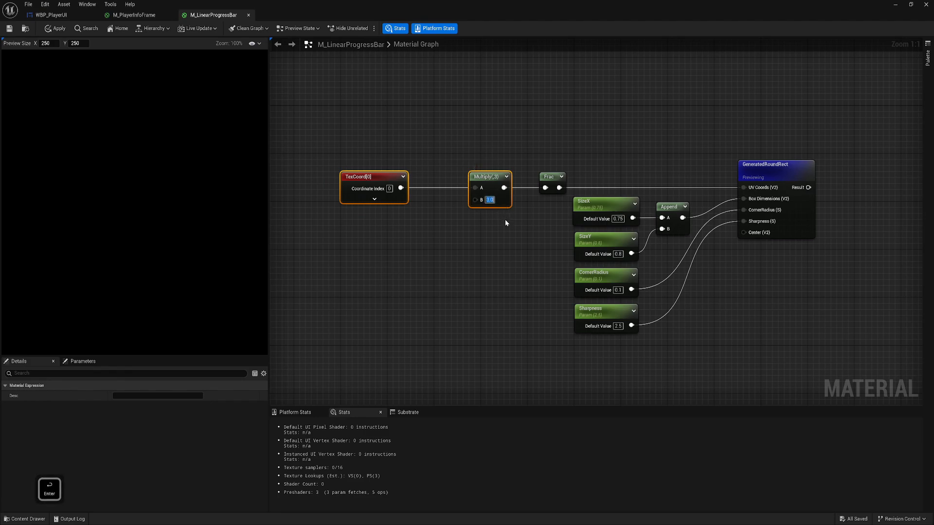
type("4")
key("Return")
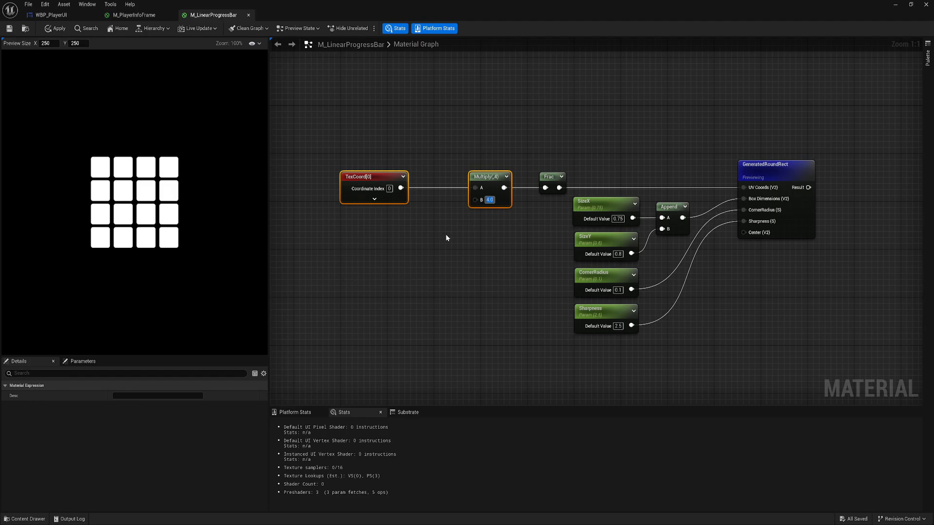
type("1")
key("Return")
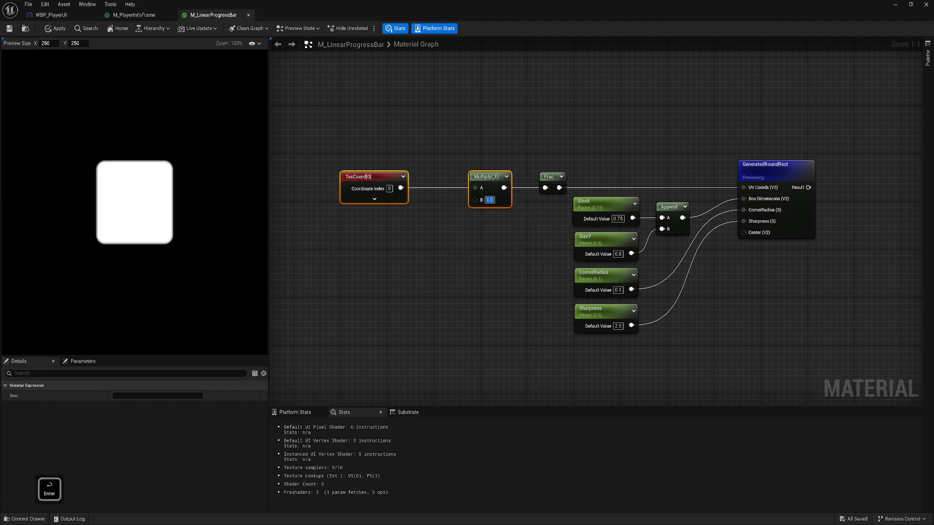
Add an AppendVector node below TexCoord and connect it to the B input of Multiply.
right_click_drag(446, 240, 481, 221)
right_click(464, 209)
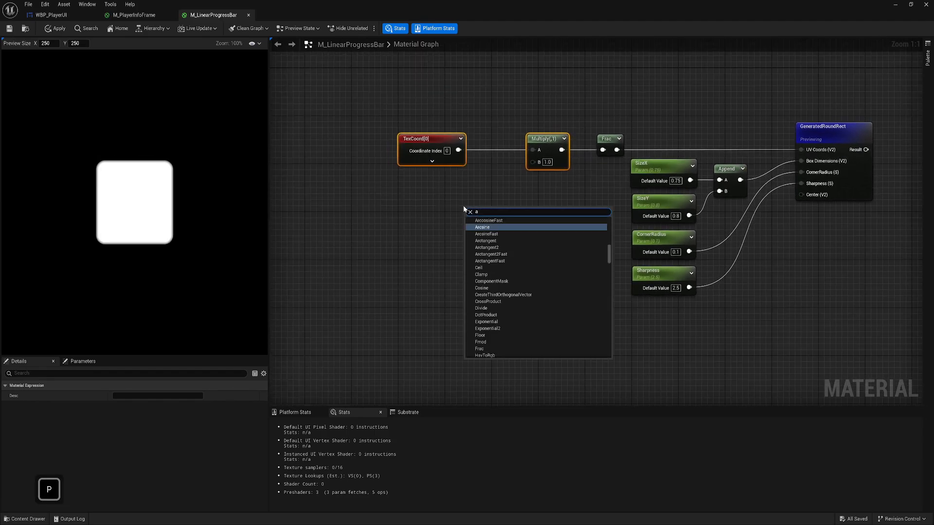
type("app")
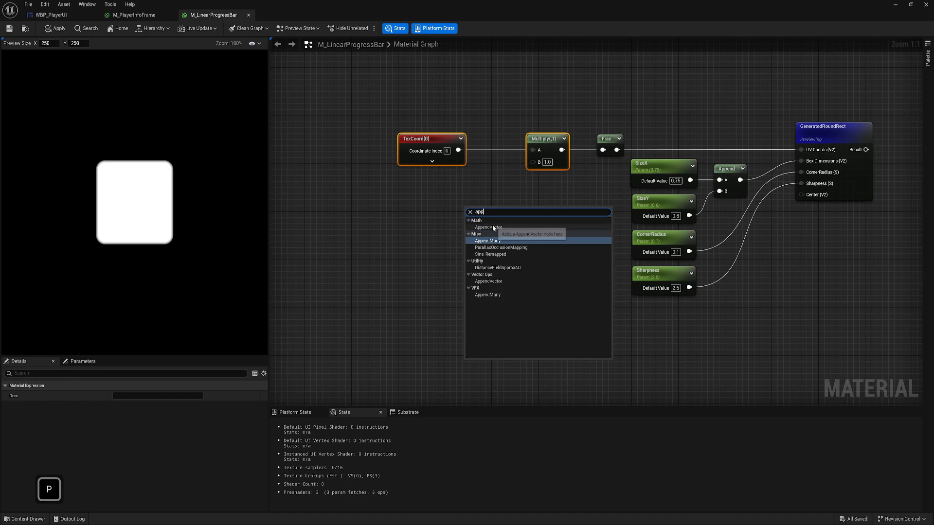
left_click(491, 227)
left_click_drag(480, 216, 533, 161)
left_click_drag(475, 199, 480, 205)
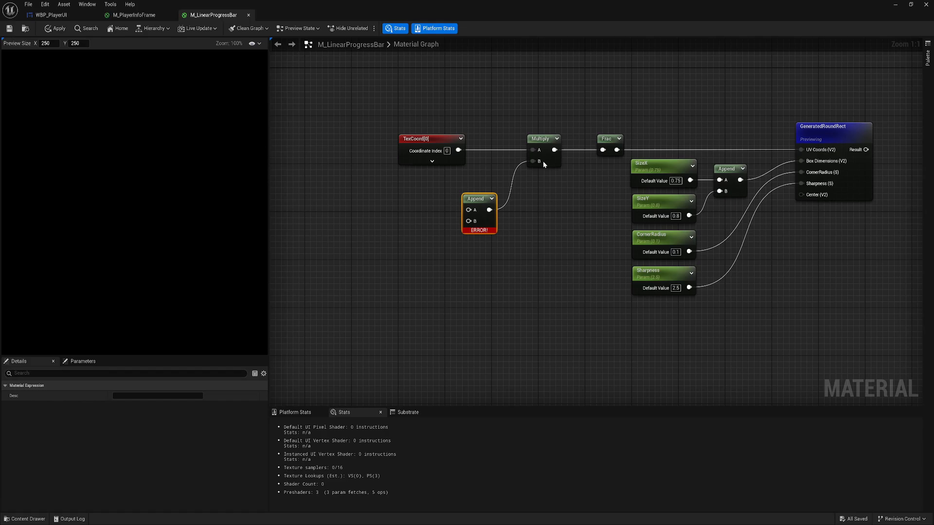
Add a Constant node with value 1 and connect it to the B input of the new Append node.
left_click(440, 218)
left_click_drag(456, 223, 433, 213)
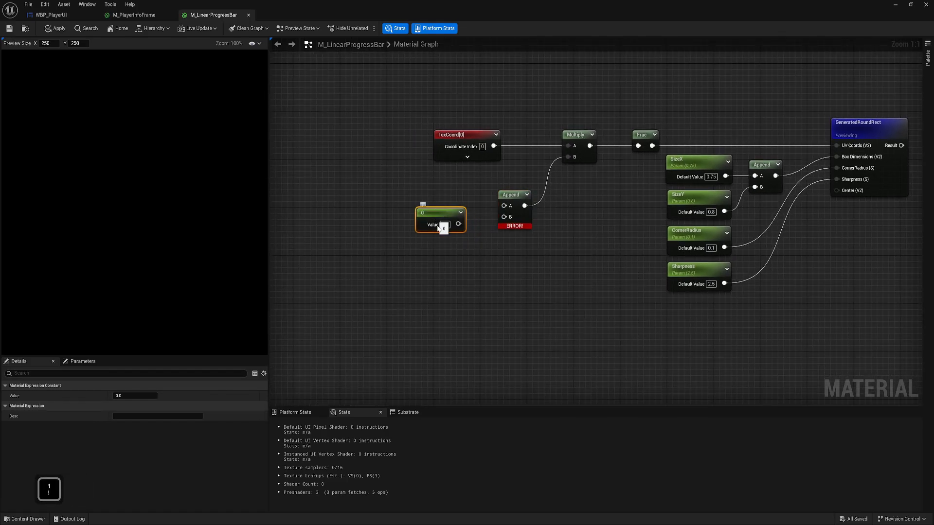
left_click_drag(458, 224, 503, 217)
type("1.")
key("Return")
right_click_drag(497, 242, 550, 242)
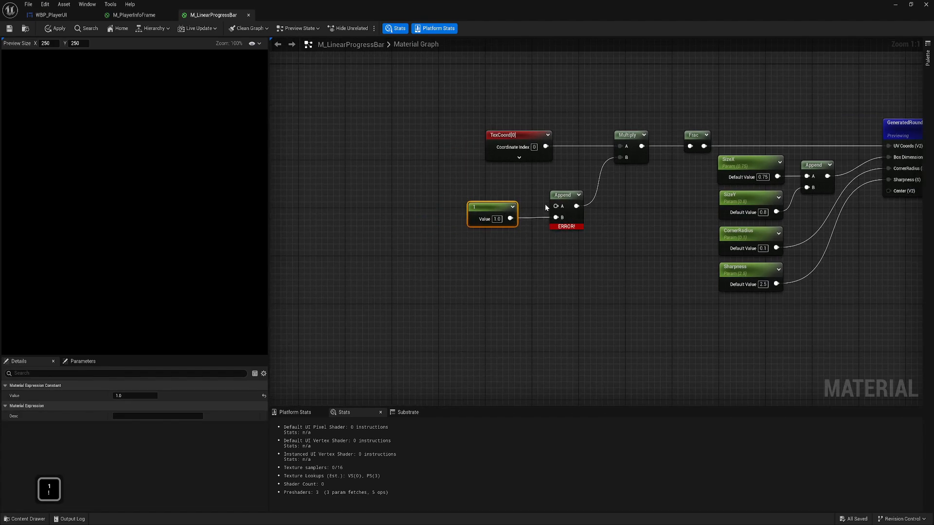
Add a Divide node in the empty area below the Constant and Append nodes.
left_click_drag(555, 205, 537, 282)
left_click(415, 271)
right_click_drag(464, 311, 469, 215)
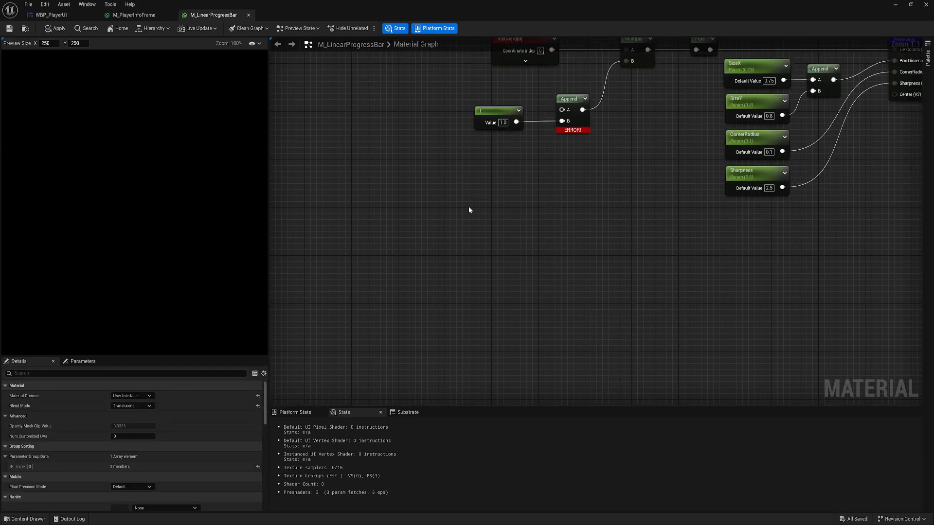
key("d")
left_click(468, 206)
right_click_drag(487, 201, 485, 225)
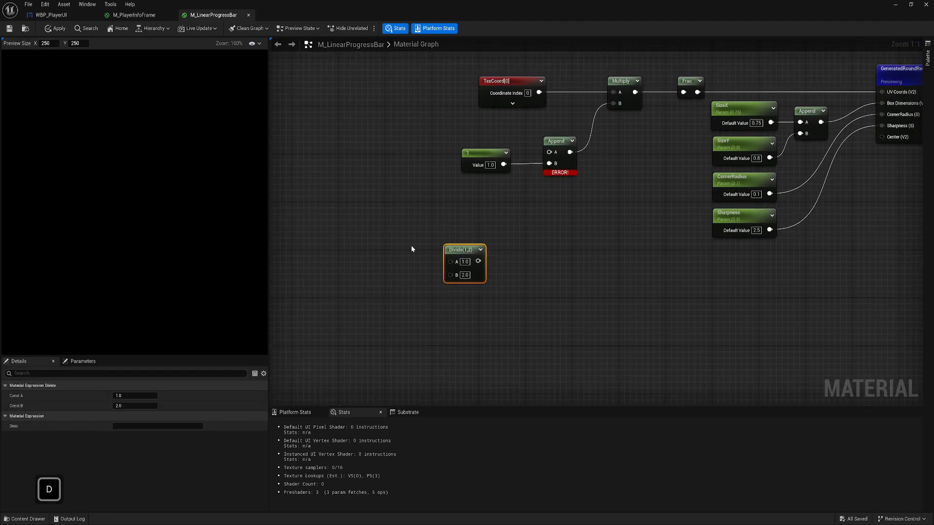
Add a scalar parameter MaxValue beside the Divide node and set its default value to 100.
key("s")
left_click(347, 234)
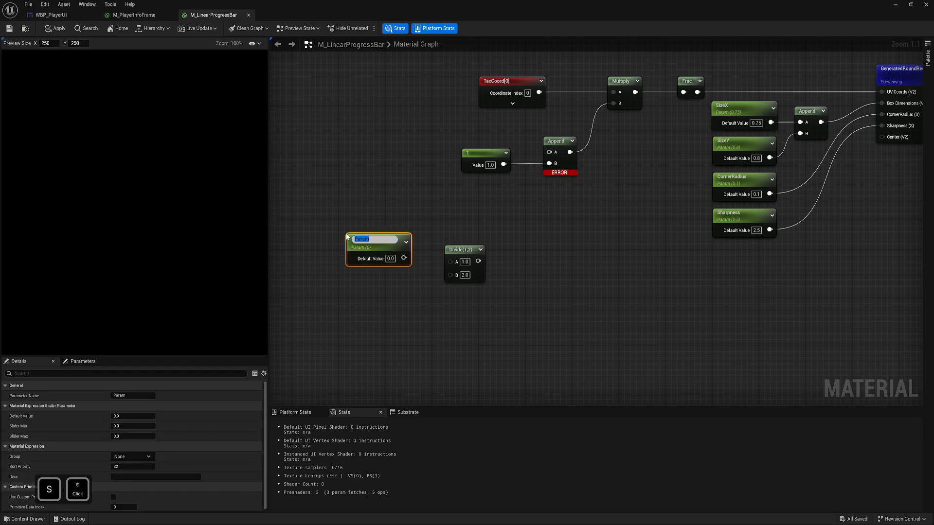
type("Max")
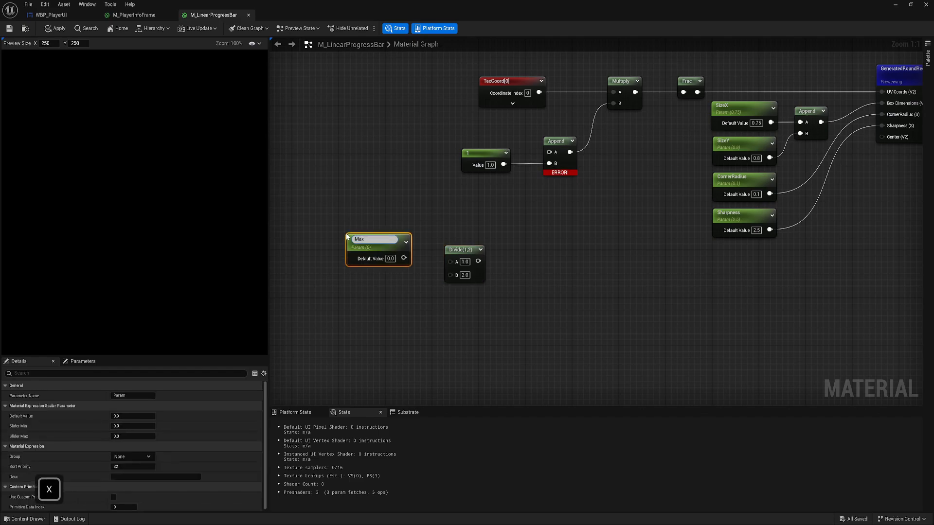
type("Value")
key("Return")
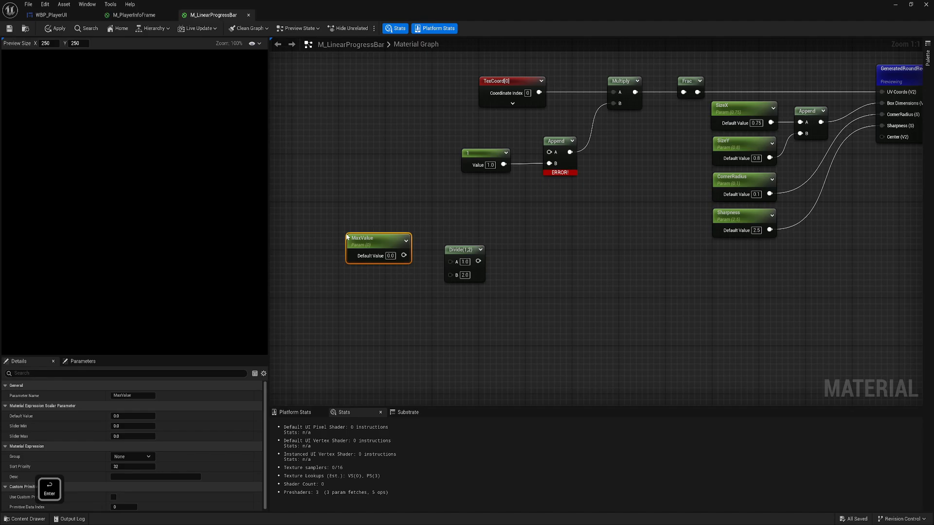
left_click_drag(385, 246, 365, 232)
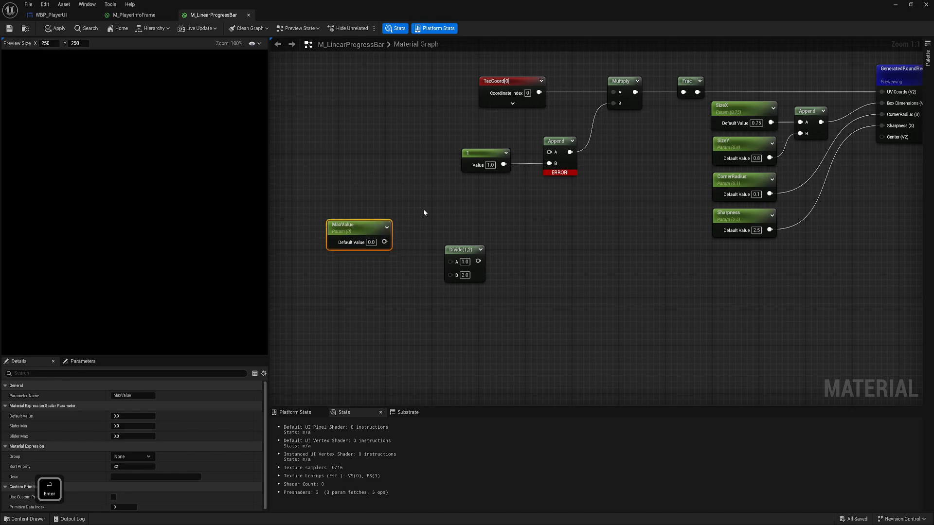
right_click_drag(423, 210, 418, 230)
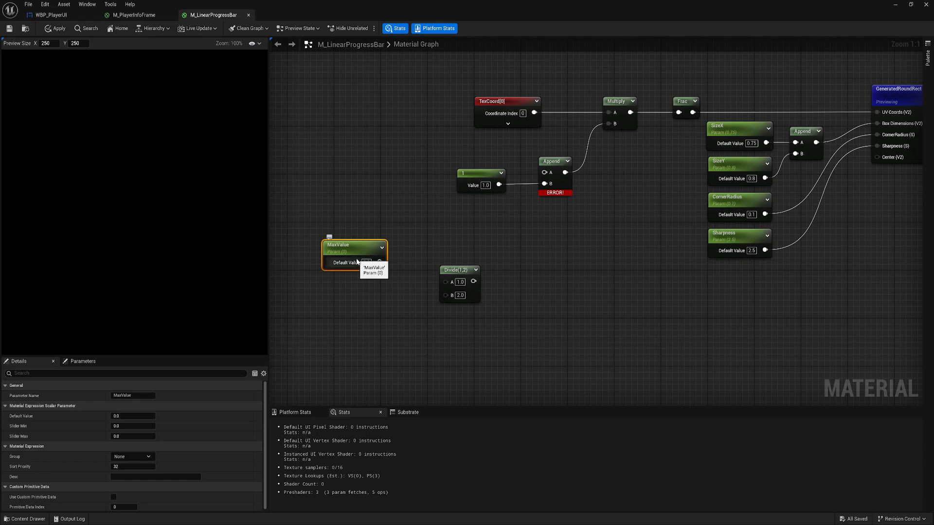
left_click_drag(365, 247, 367, 258)
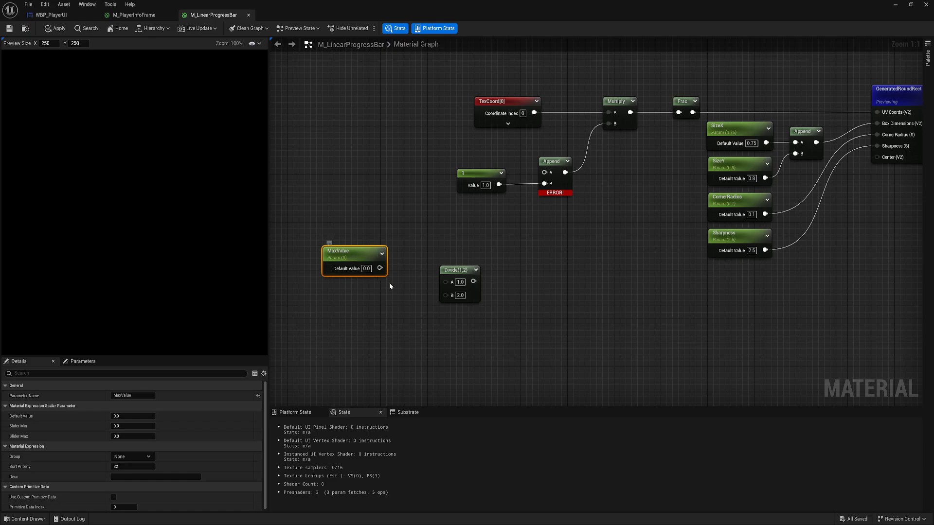
left_click(367, 268)
type("200.")
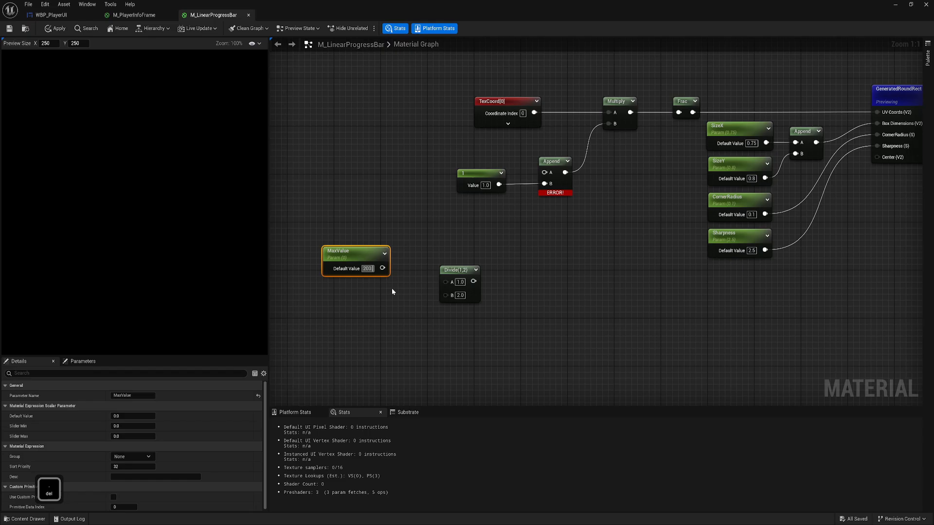
key("Return")
type("100.")
key("Return")
Connect MaxValue to the A input of Divide and set the divisor B to 10.
left_click_drag(362, 258, 406, 270)
right_click_drag(392, 311, 440, 310)
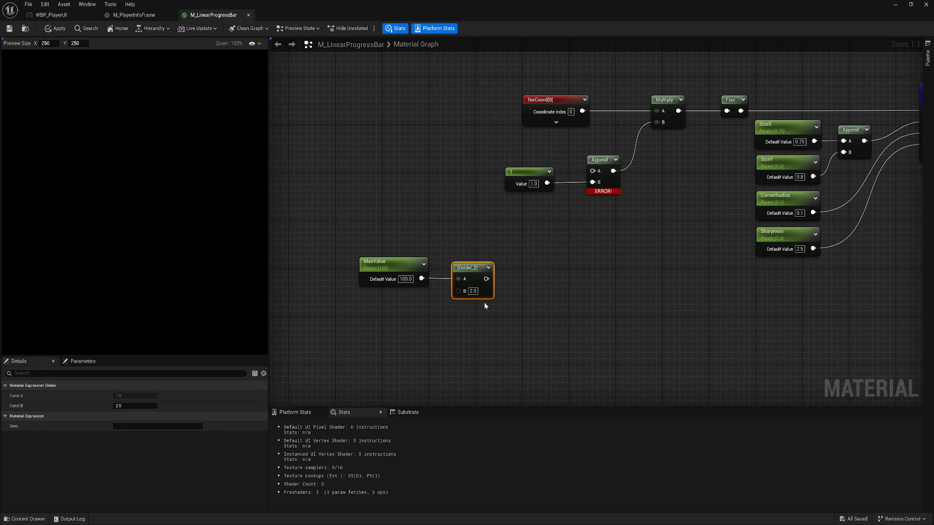
type("10")
key("Return")
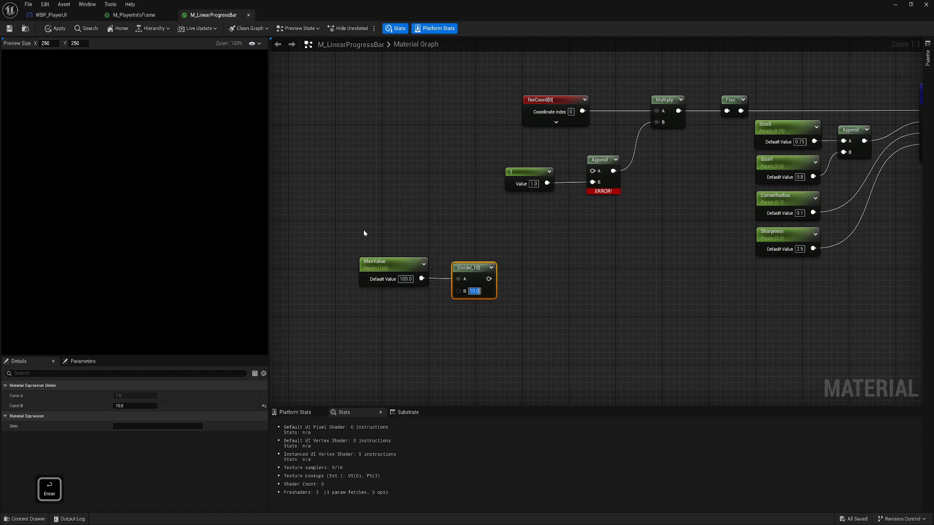
left_click_drag(363, 230, 431, 317)
left_click_drag(464, 235, 582, 341)
Add a Floor node fed by the Divide result and connect its output to the A input of the unfinished Append node.
right_click_drag(593, 284, 505, 283)
left_click_drag(460, 286, 488, 280)
type("floo")
left_click(515, 297)
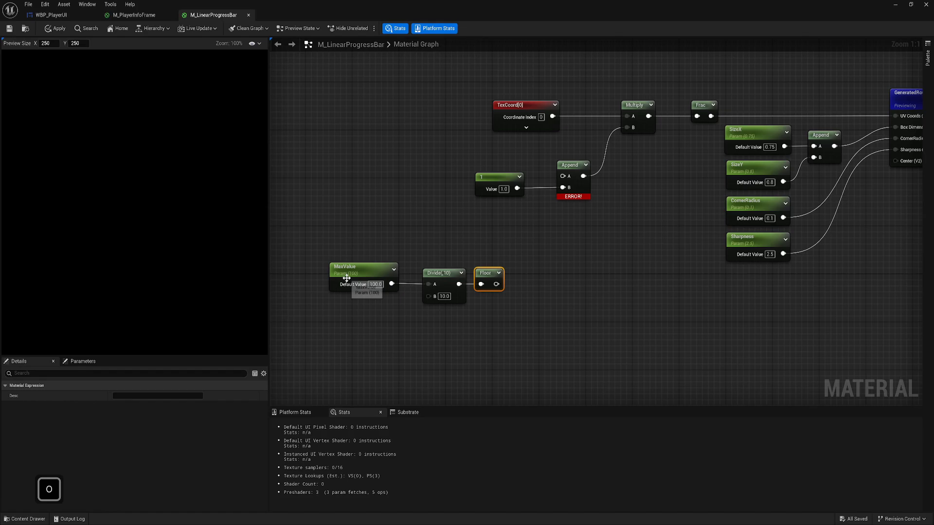
left_click_drag(370, 282, 375, 282)
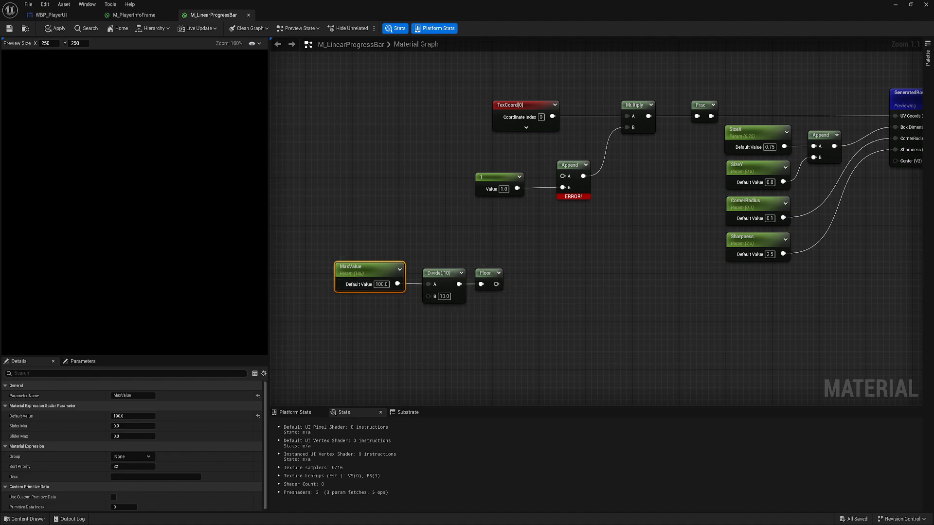
right_click_drag(494, 286, 468, 291)
left_click_drag(469, 289, 536, 192)
left_click_drag(372, 234, 474, 285)
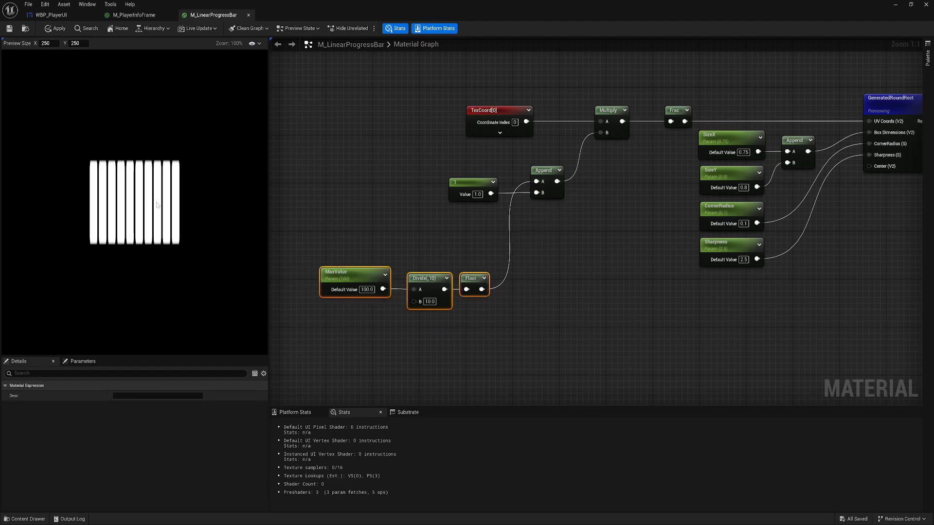
Test the number of bar segments in the preview with MaxValue defaults of 60, 55, 50 and 45.
scroll(156, 205, "up", 5)
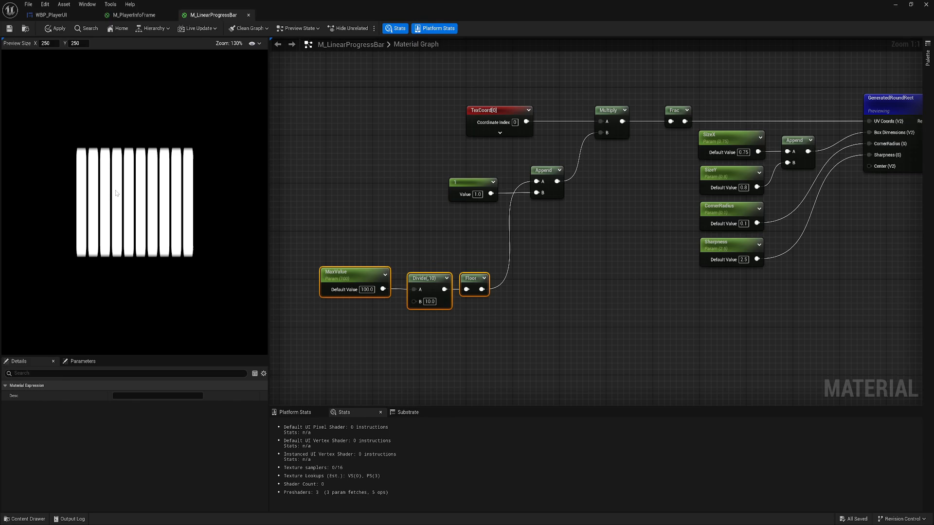
left_click(360, 280)
left_click_drag(136, 416, 135, 416)
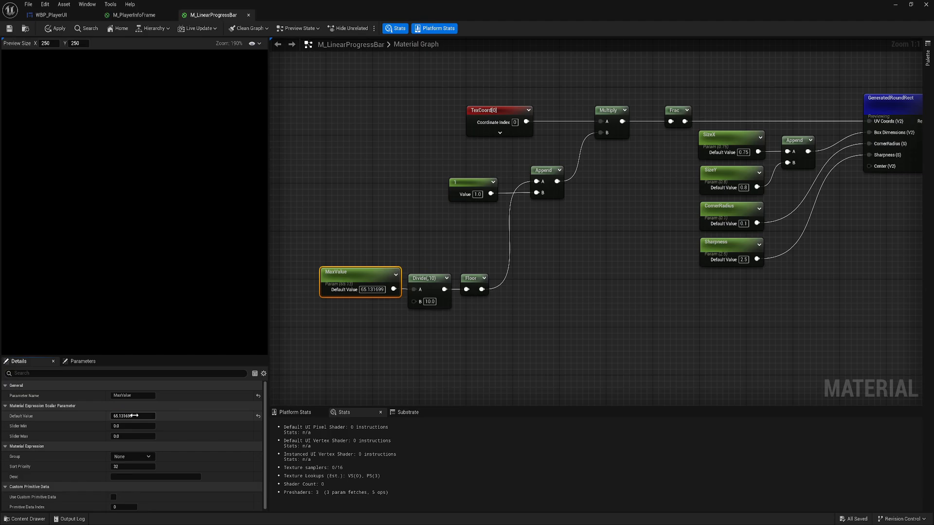
left_click(134, 416)
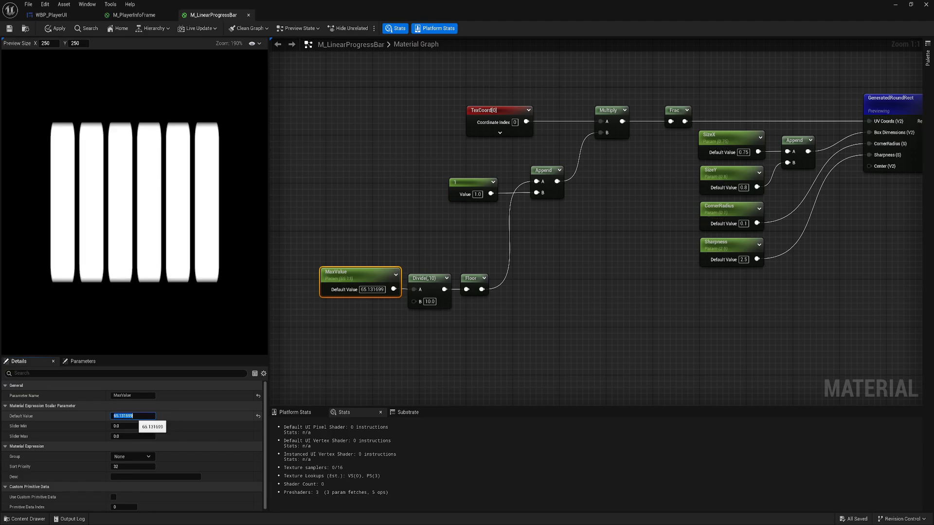
type("60")
key("Return")
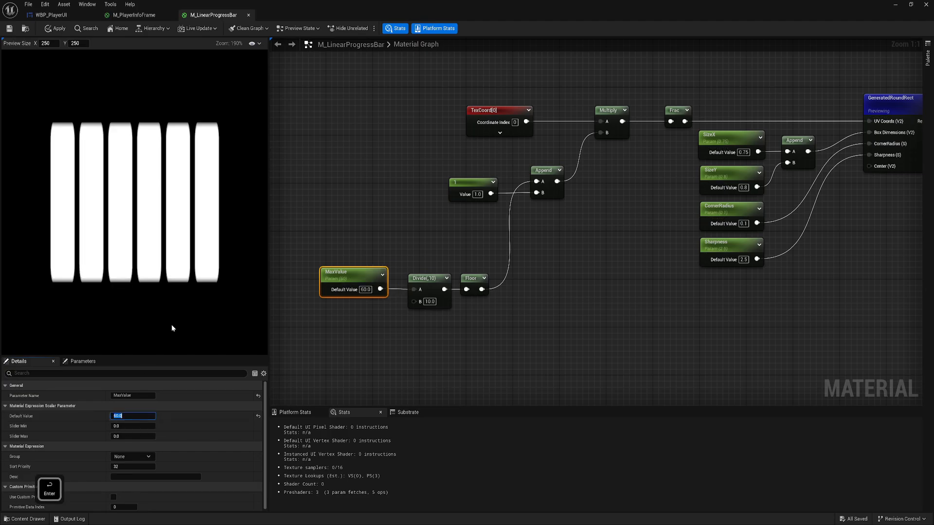
type("55")
key("Return")
type("50")
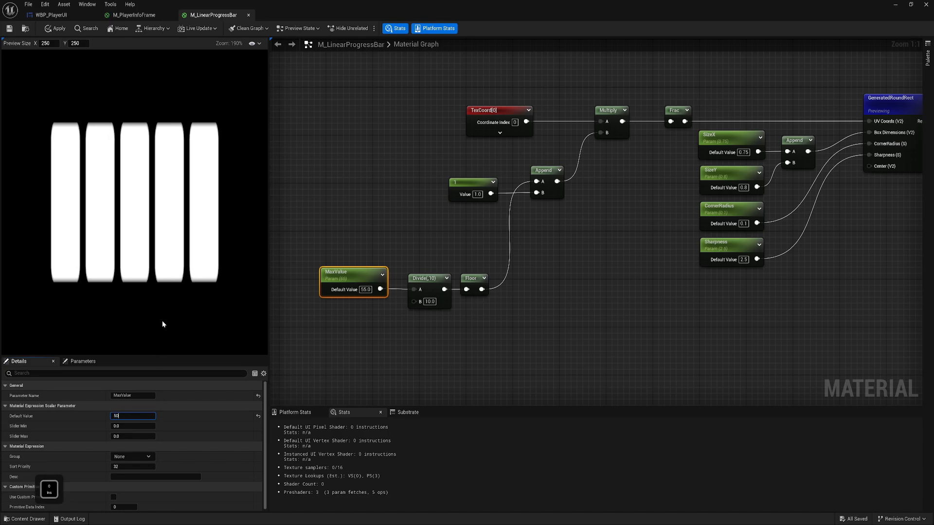
key("Return")
type("45")
key("Return")
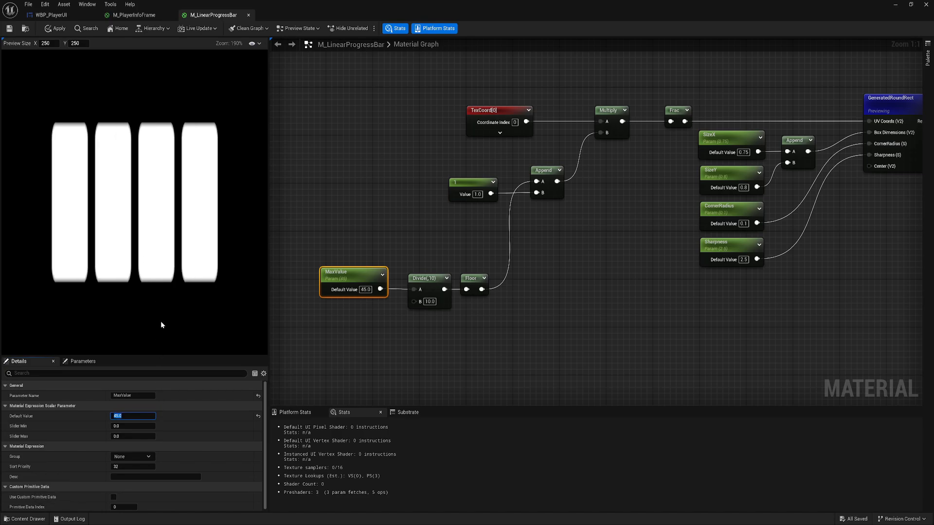
Try a MaxValue default of 1, and set it to 10.
left_click(419, 297)
left_click(351, 274)
left_click(355, 275)
left_click(137, 415)
type("1")
key("Return")
type("10")
key("Return")
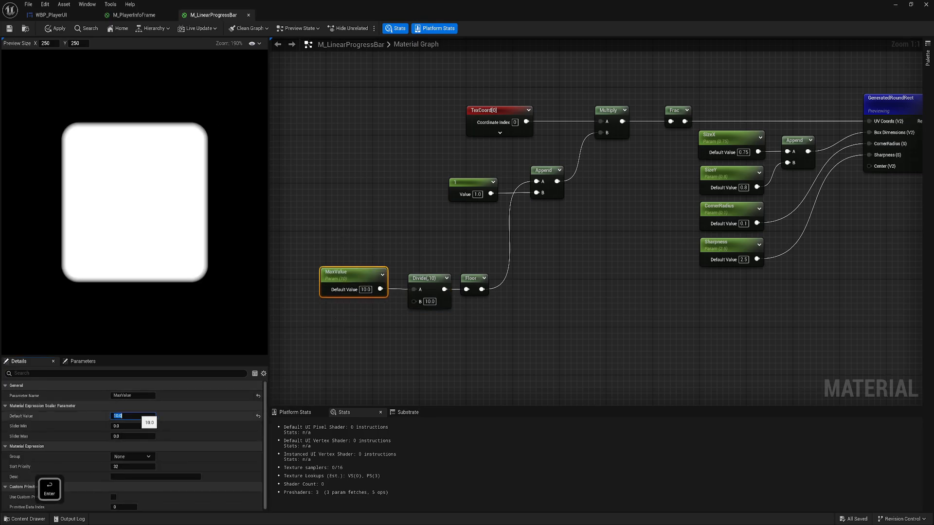
Try a MaxValue default of 200, and set it to 100.
type("10.0")
key("Return")
type("200")
key("Return")
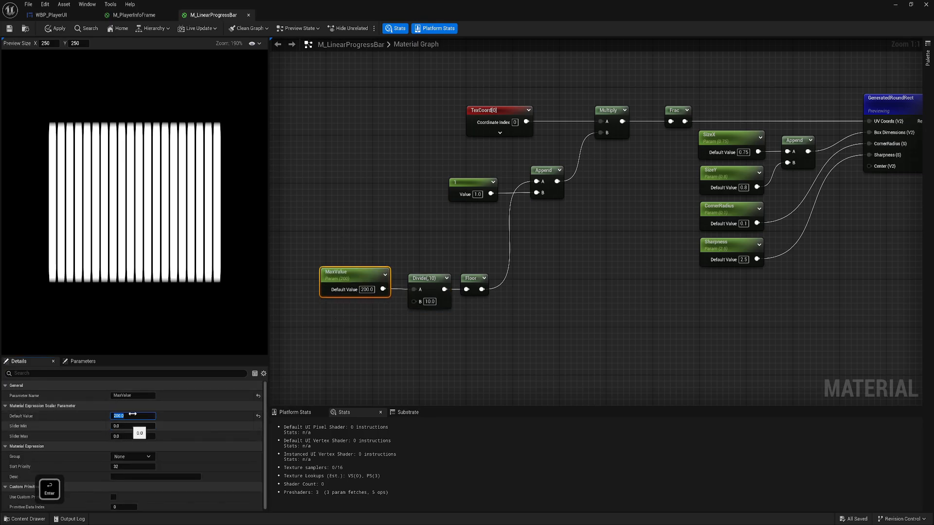
type("100")
key("Return")
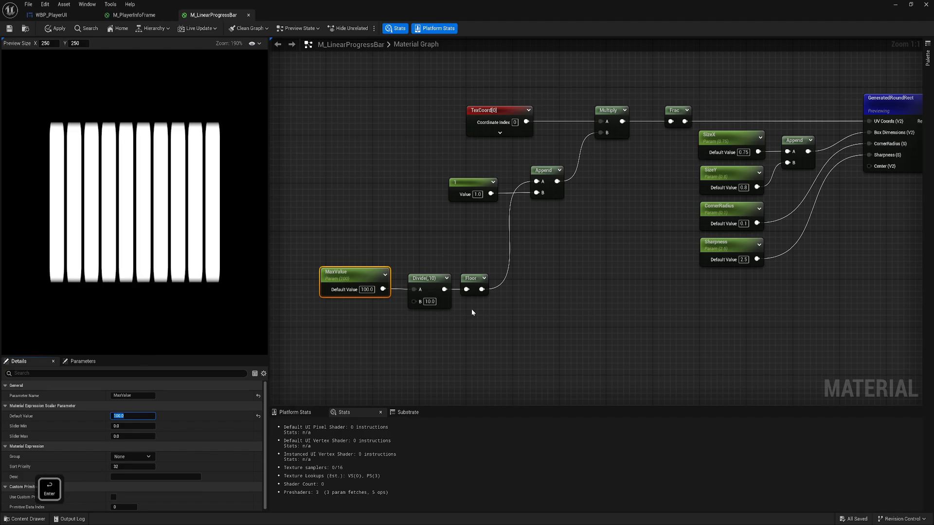
Move the Divide and Floor nodes together slightly lower in the graph, below the level of the MaxValue node.
left_click(548, 304)
right_click_drag(548, 304, 475, 315)
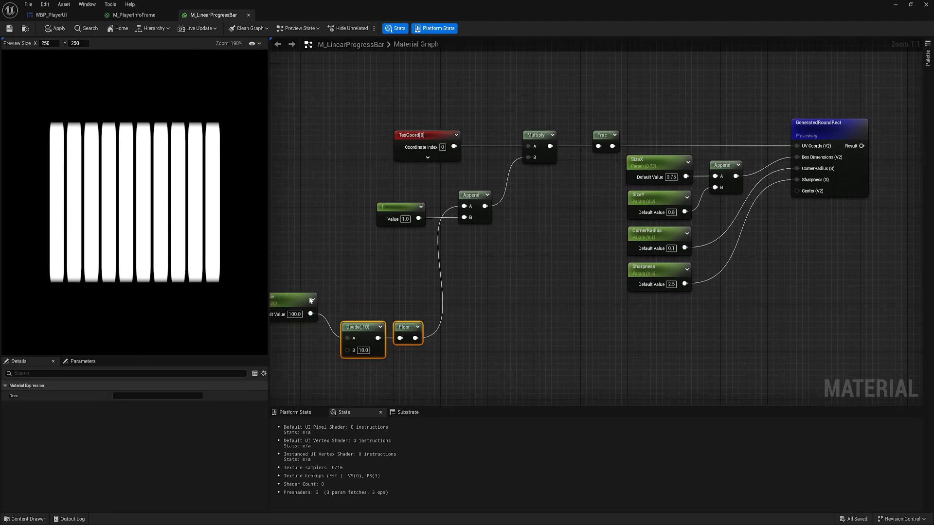
right_click_drag(370, 292, 367, 293)
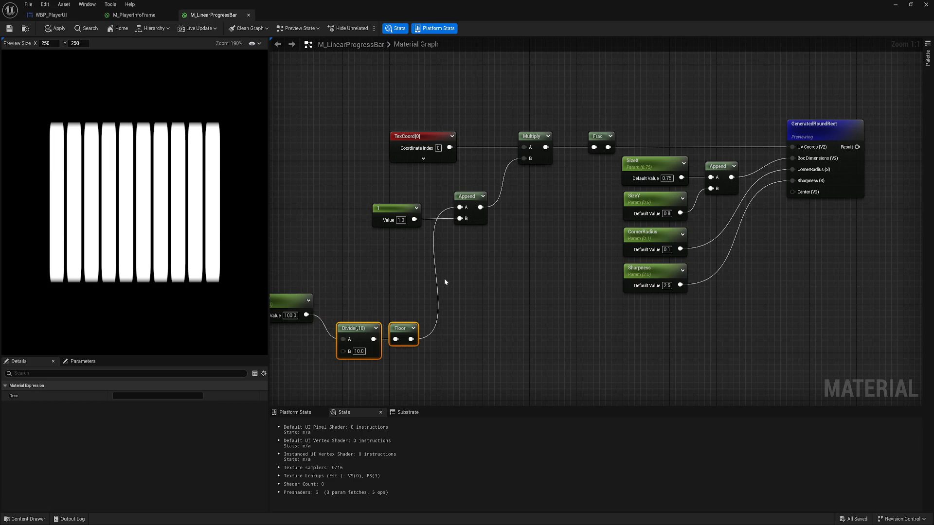
mouse_move(445, 278)
right_mouse_down()
mouse_move(488, 272)
mouse_move(456, 271)
right_mouse_up()
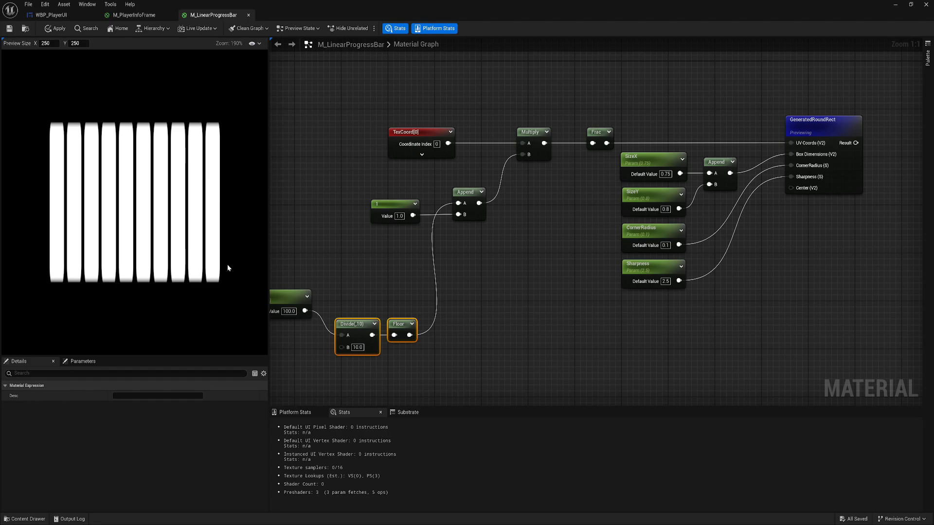
right_click_drag(444, 297, 490, 275)
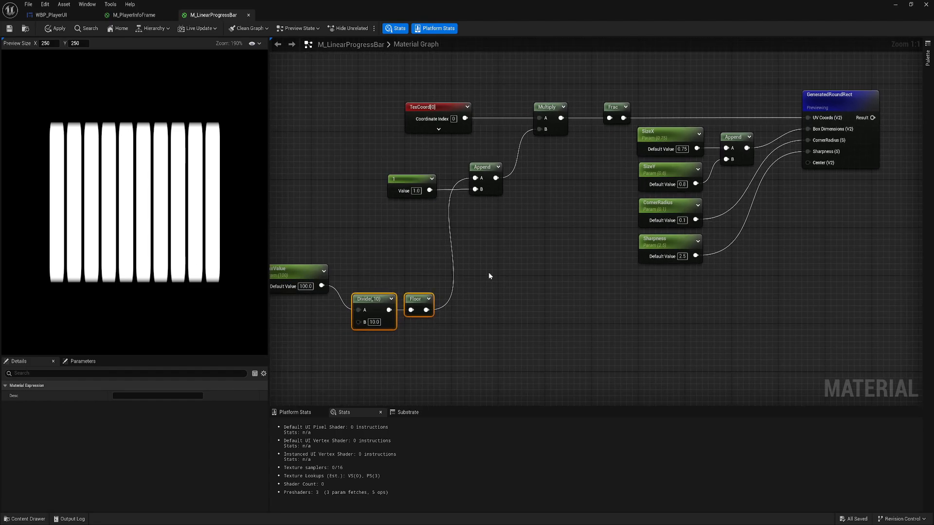
right_click_drag(486, 273, 478, 280)
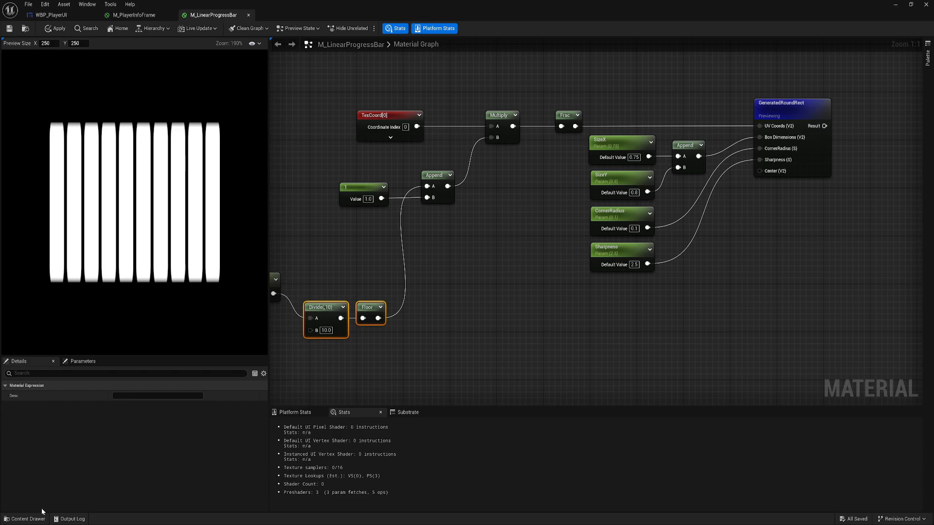
Create a material function named MF_SteppedGradient in the Version2 folder and open it for editing.
left_click(27, 518)
right_click(345, 424)
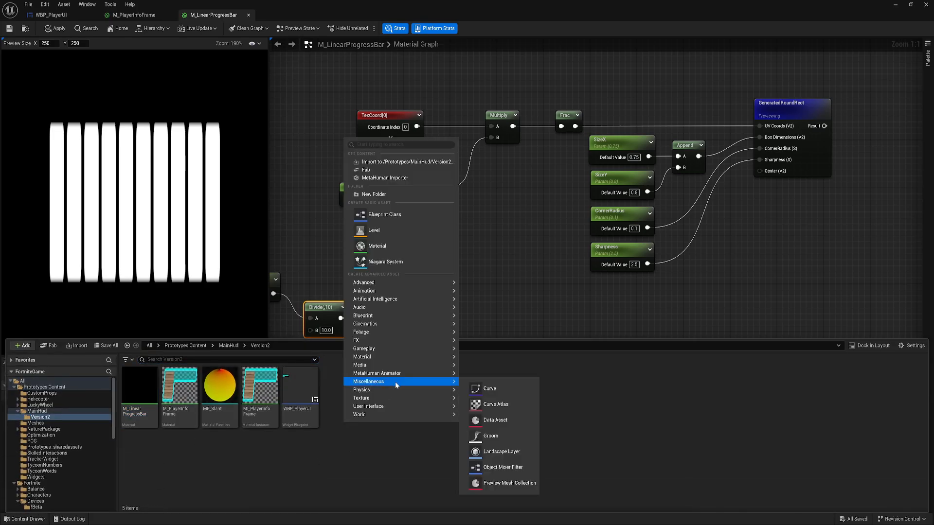
mouse_move(381, 358)
mouse_move(572, 427)
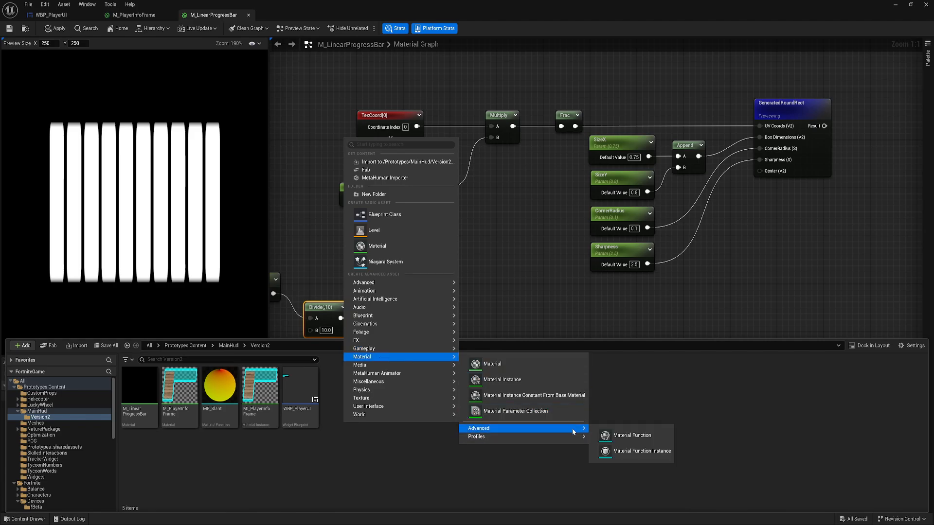
left_click(627, 435)
type("MF_Steppe")
type("dGradient")
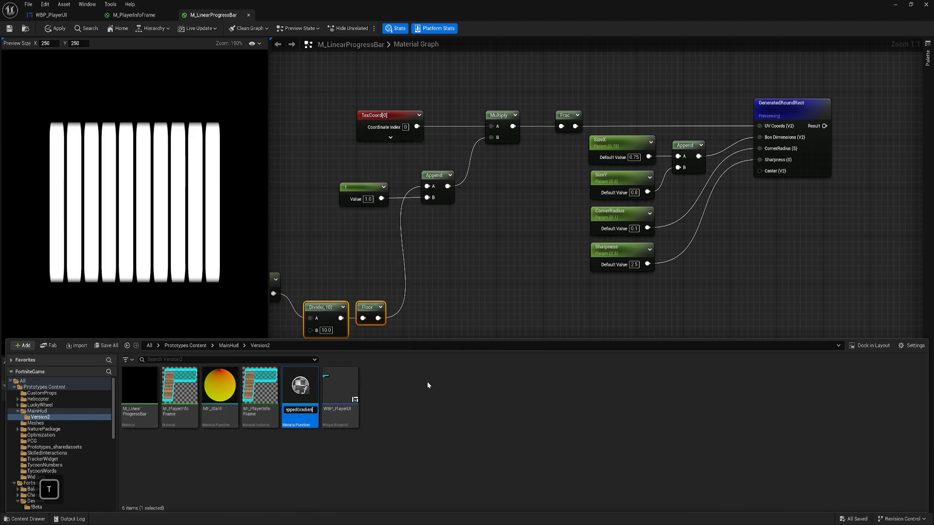
key("Return")
key("Return")
Add a TexCoord node to the MF_SteppedGradient graph, well ahead of the Output Result node.
left_click(615, 195)
left_click(398, 211)
right_click_drag(312, 215, 440, 226)
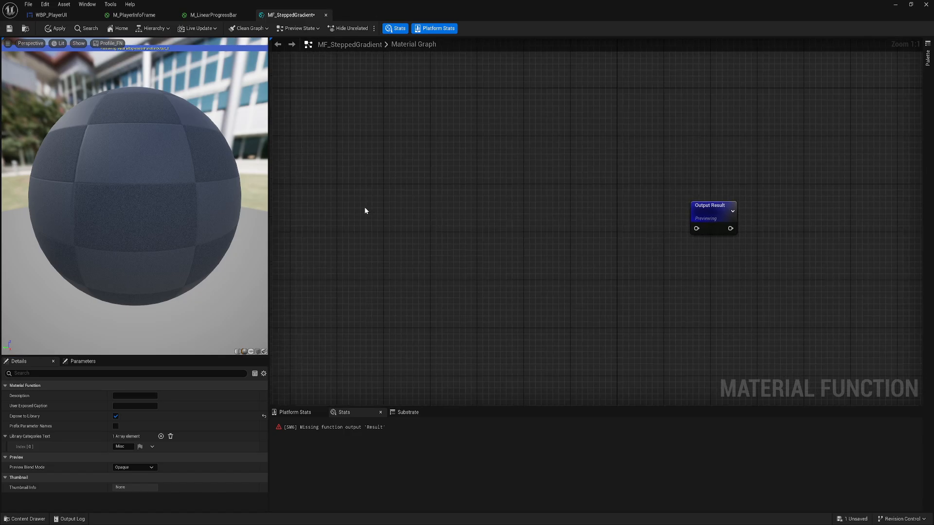
left_click(348, 189)
left_click_drag(378, 200, 329, 208)
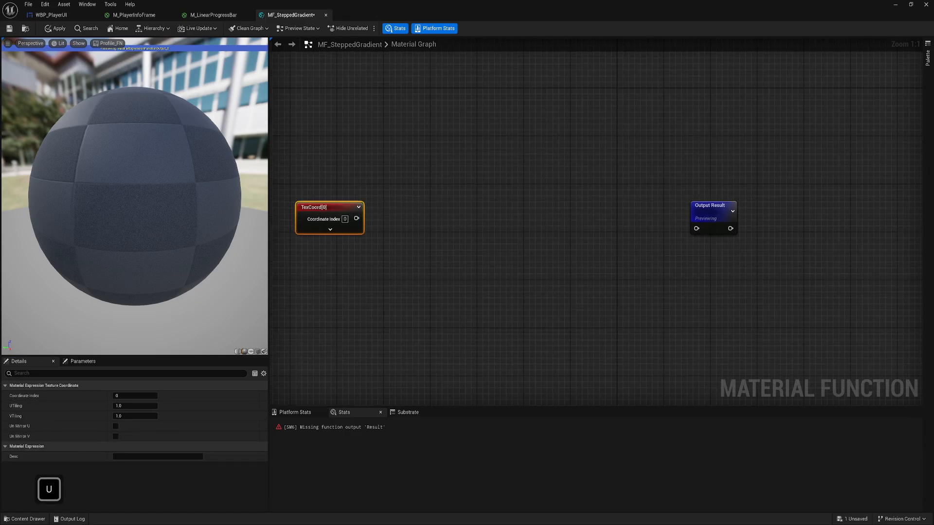
right_click_drag(334, 217, 329, 206)
left_click_drag(325, 194, 318, 193)
right_click_drag(402, 201, 446, 202)
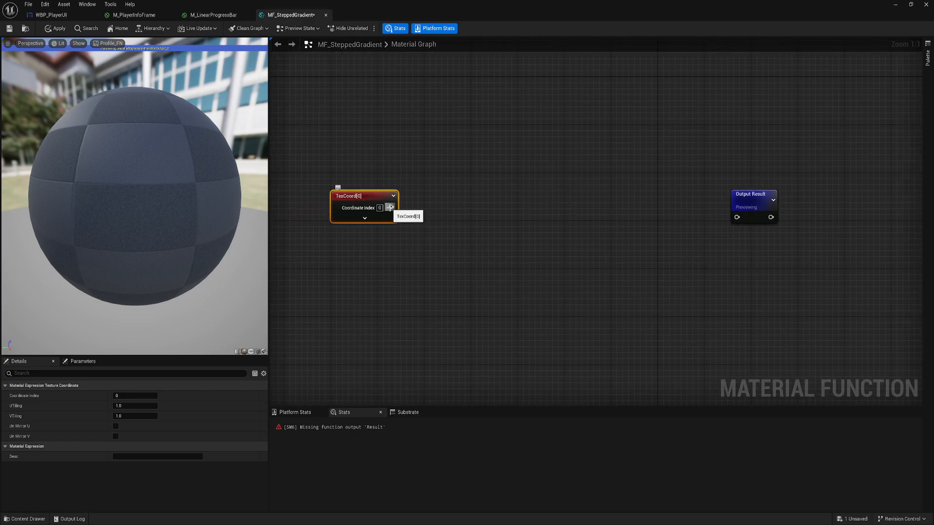
Add a ComponentMask node fed by TexCoord and limit it to the R channel.
left_click_drag(391, 208, 445, 195)
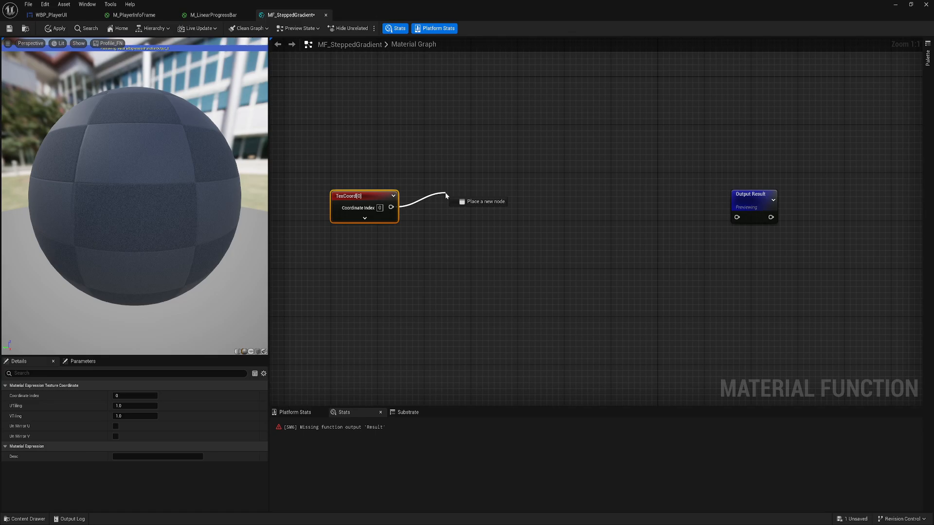
left_click_drag(446, 196, 446, 195)
type("mas")
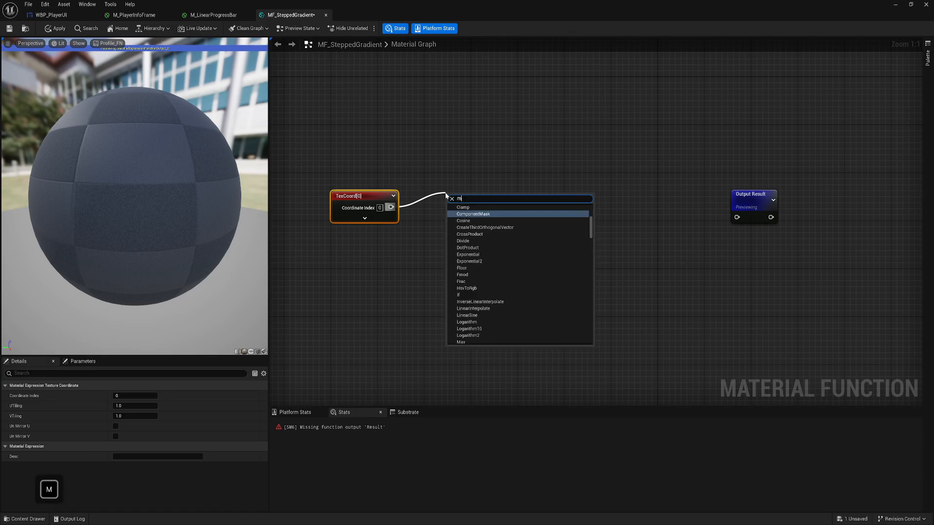
left_click_drag(449, 195, 417, 197)
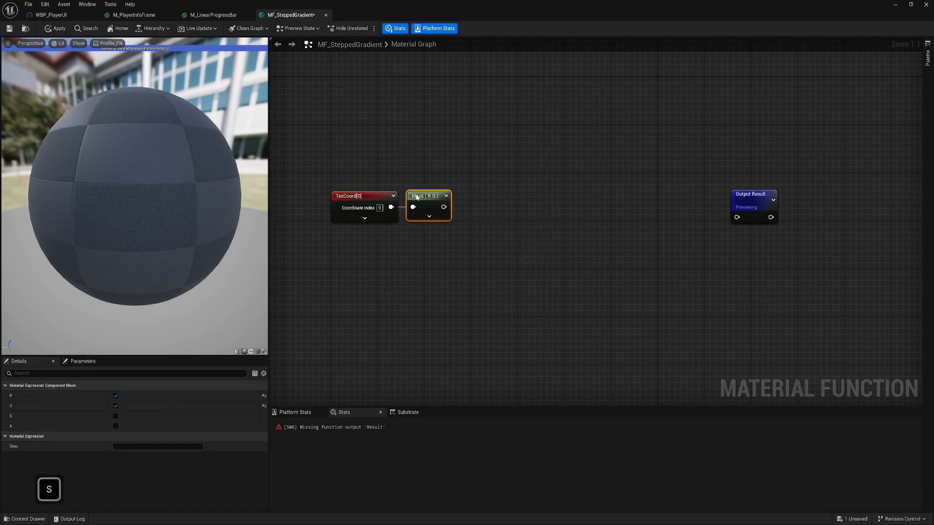
left_click(115, 406)
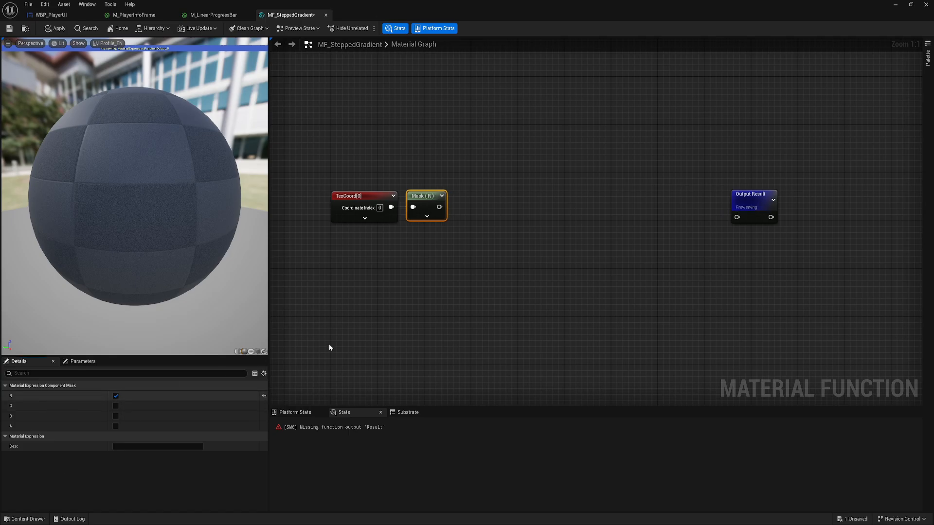
Add a FunctionInput node after the Mask and set its input type to Function Input Scalar.
right_click(480, 203)
type("fun")
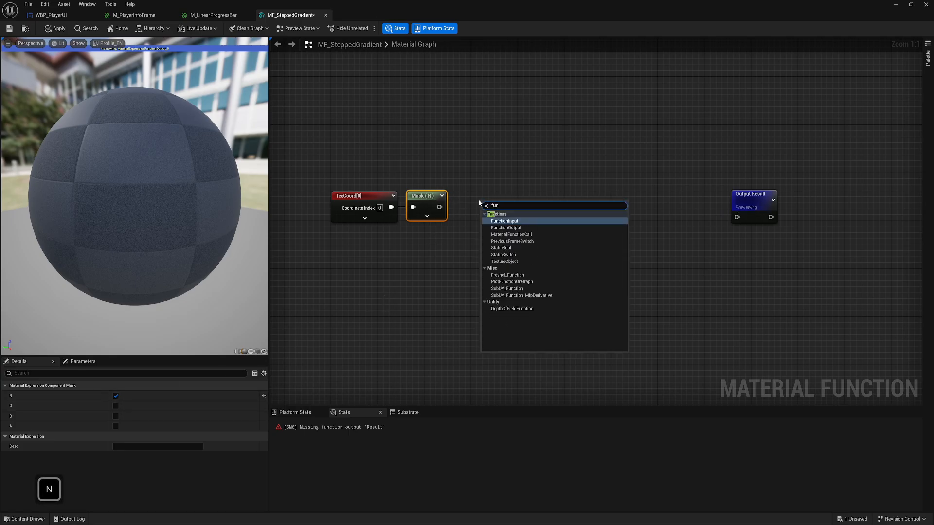
left_click(506, 222)
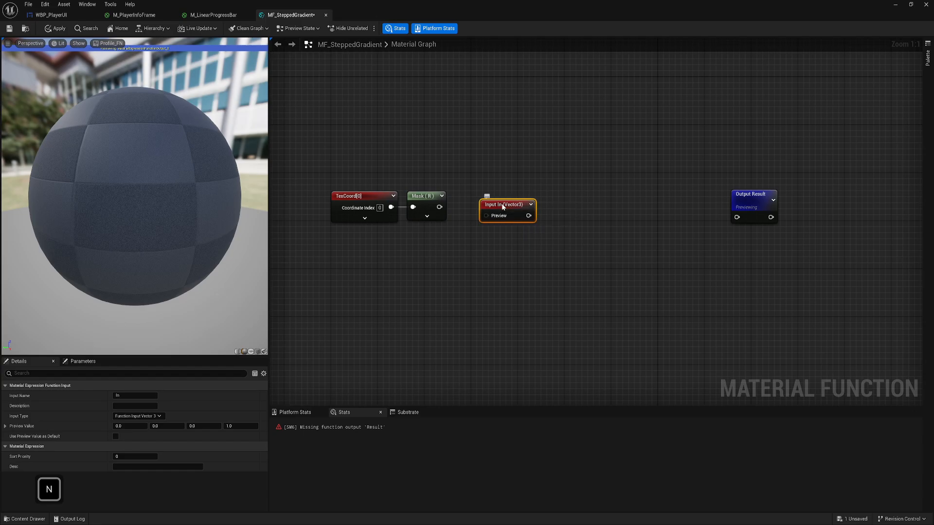
left_click_drag(502, 206, 500, 198)
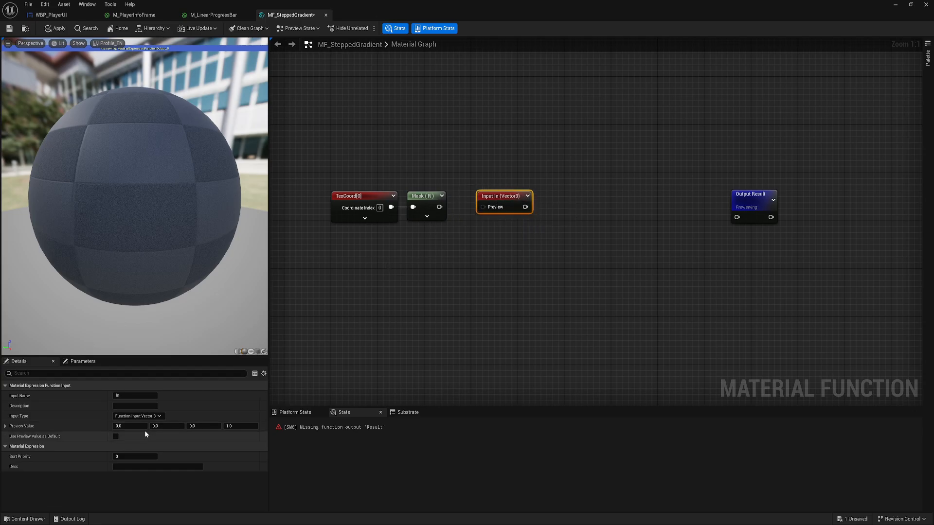
left_click(135, 416)
left_click(132, 424)
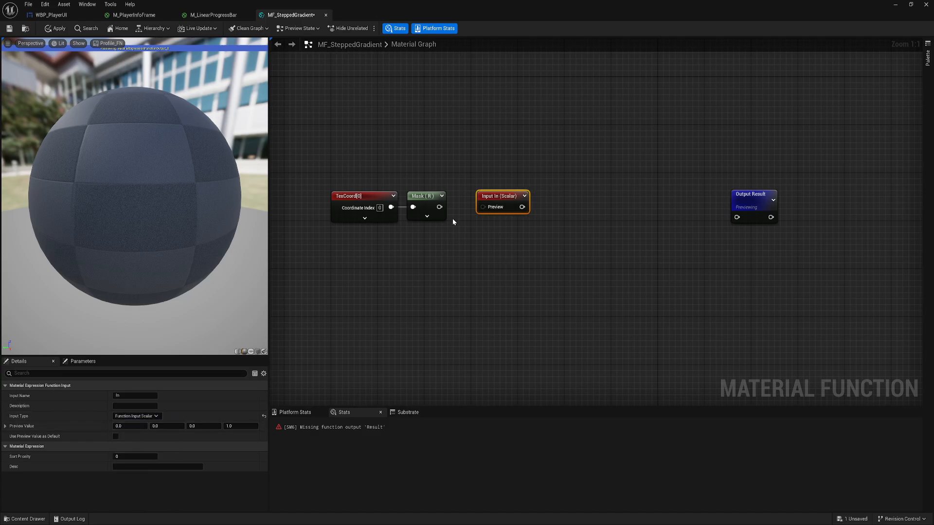
Connect the Mask output to the function input's Preview pin and enable Use Preview Value as Default.
left_click(422, 196)
left_click_drag(439, 206, 479, 199)
right_click_drag(478, 206, 466, 230)
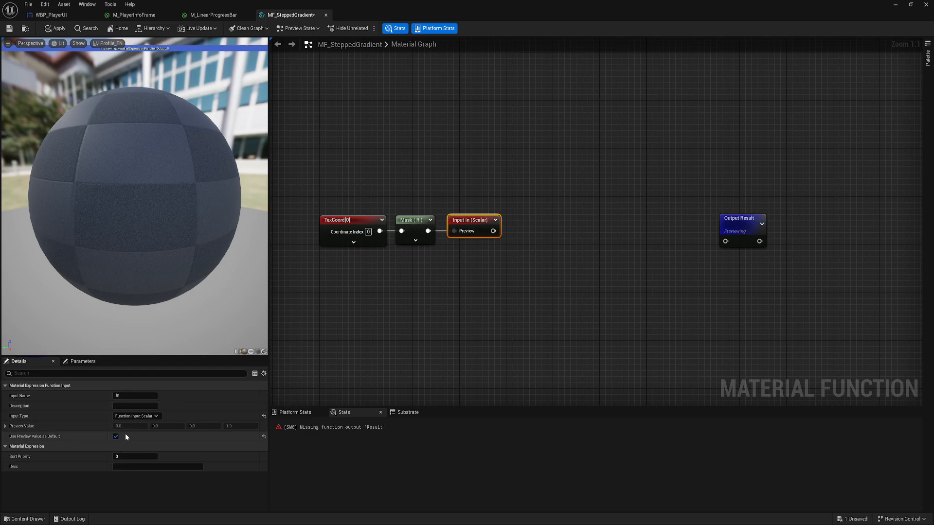
left_click_drag(366, 195, 429, 262)
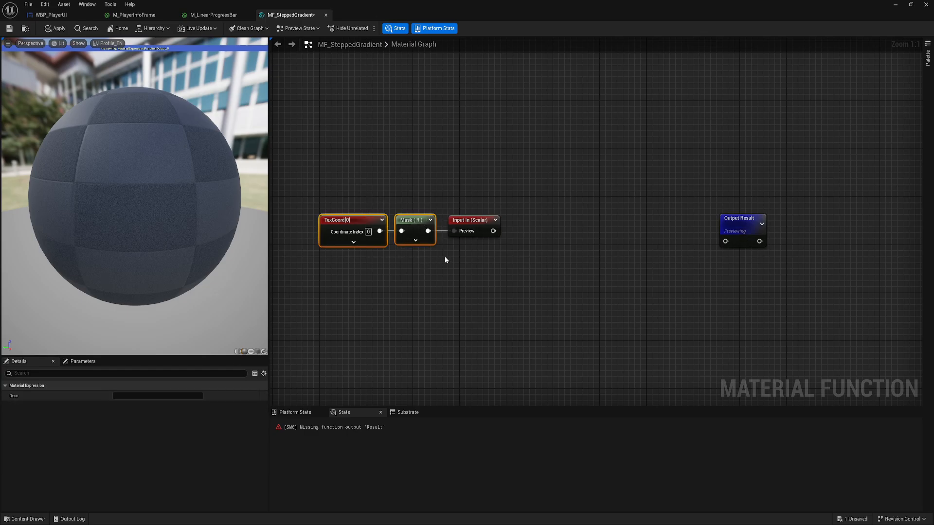
left_click(456, 190)
left_click_drag(464, 173, 512, 250)
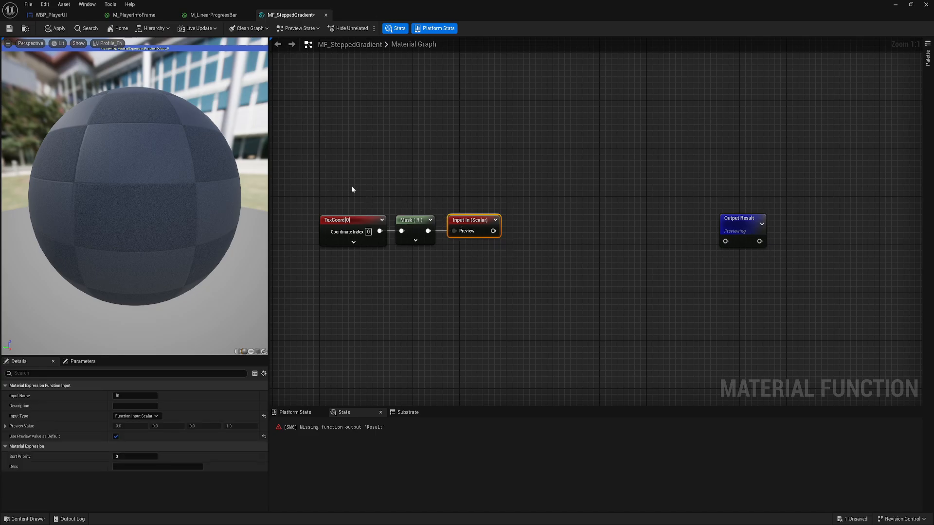
left_click_drag(337, 176, 436, 274)
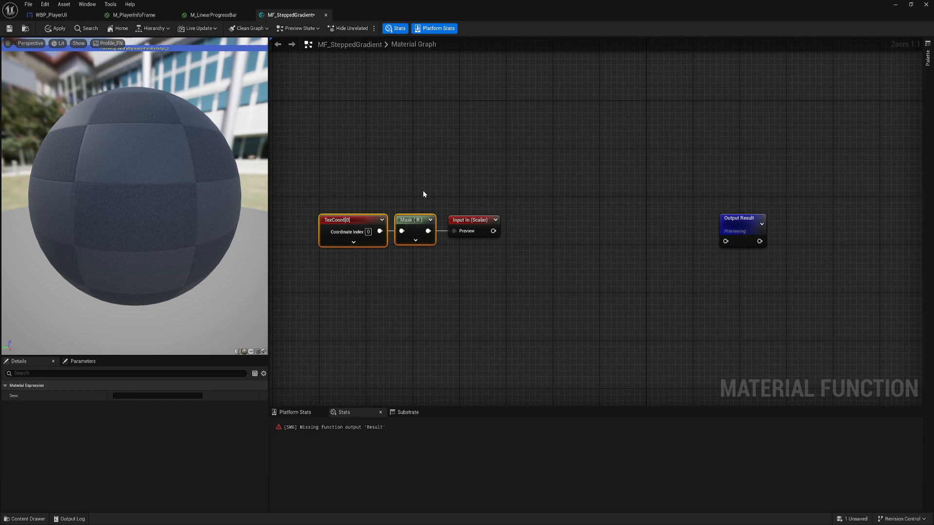
Duplicate the scalar function input and place the copy directly below the original.
right_click_drag(480, 264, 457, 217)
left_click(405, 187)
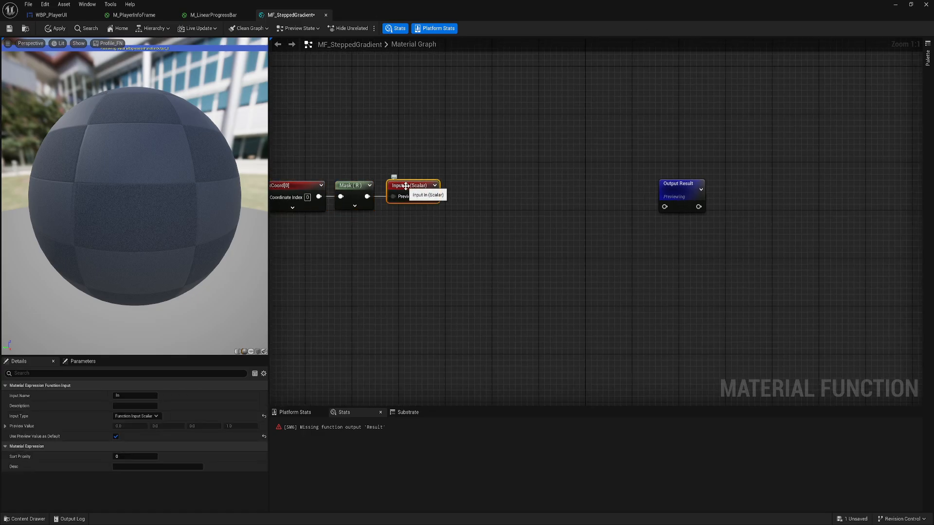
key("ctrl+c")
key("ctrl+v")
left_click_drag(428, 251, 408, 252)
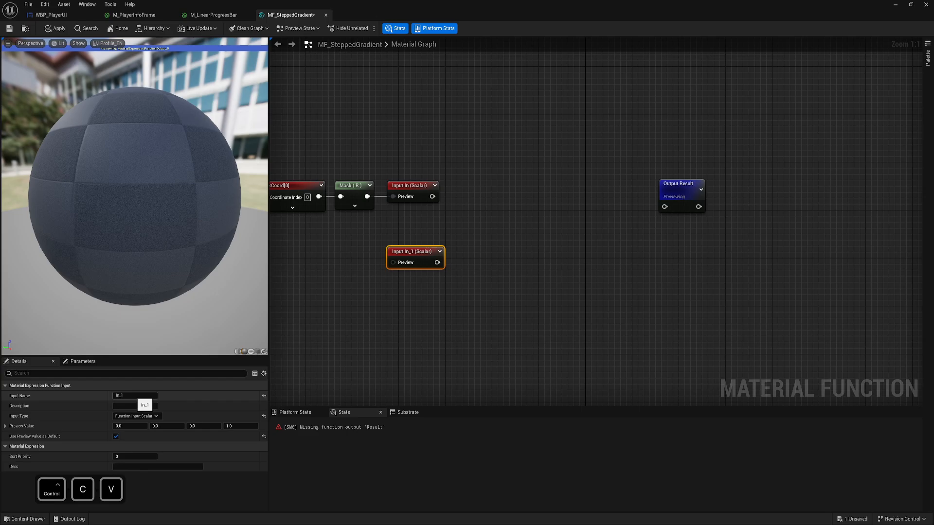
Rename the function input fed by the Mask as Gradient.
left_click(423, 191)
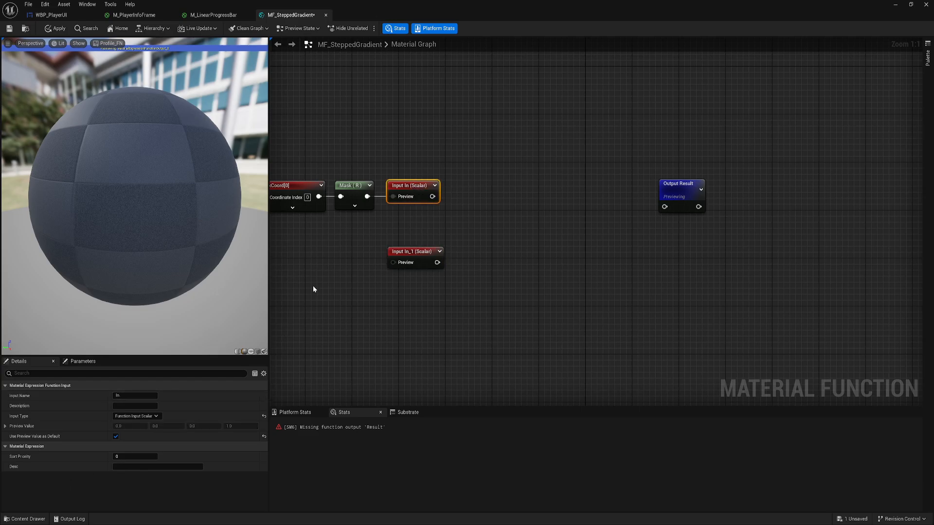
left_click(141, 398)
type("Gradient")
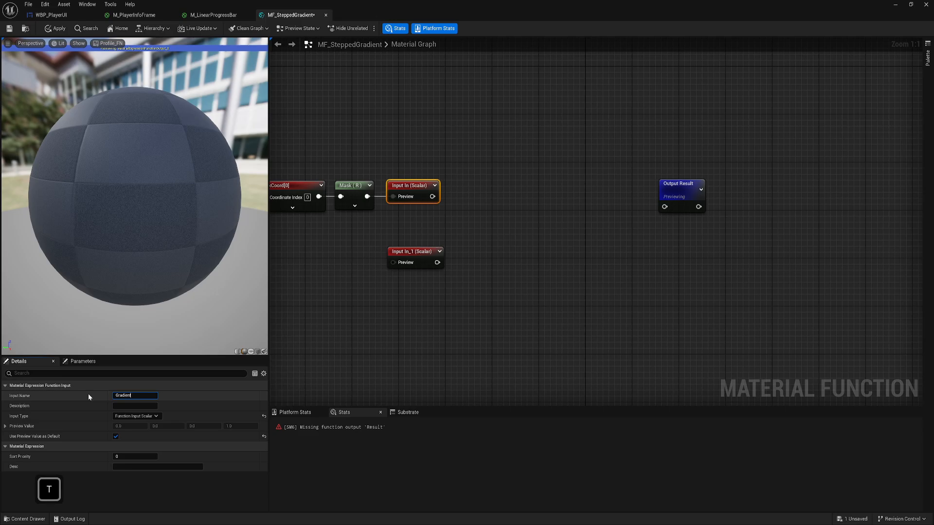
key("Return")
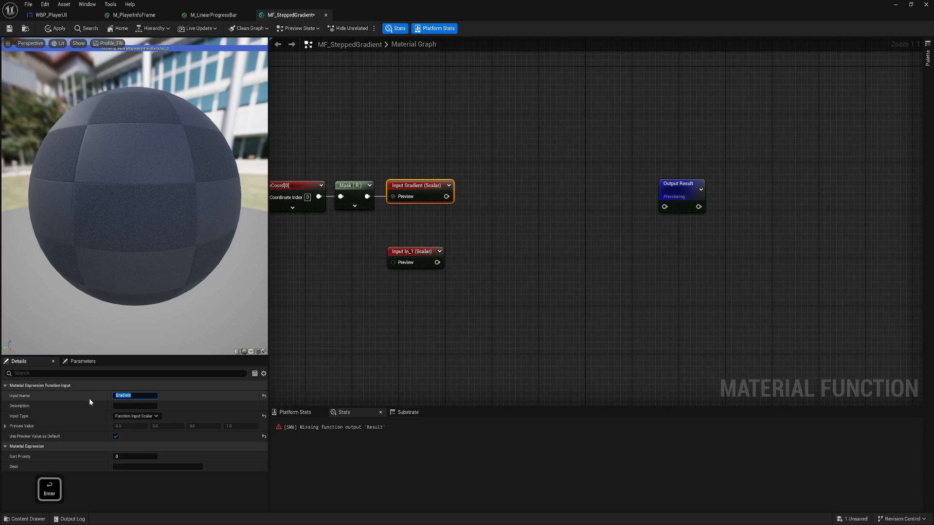
Rename the duplicated function input below Gradient as Steps Number.
right_click_drag(348, 231, 391, 231)
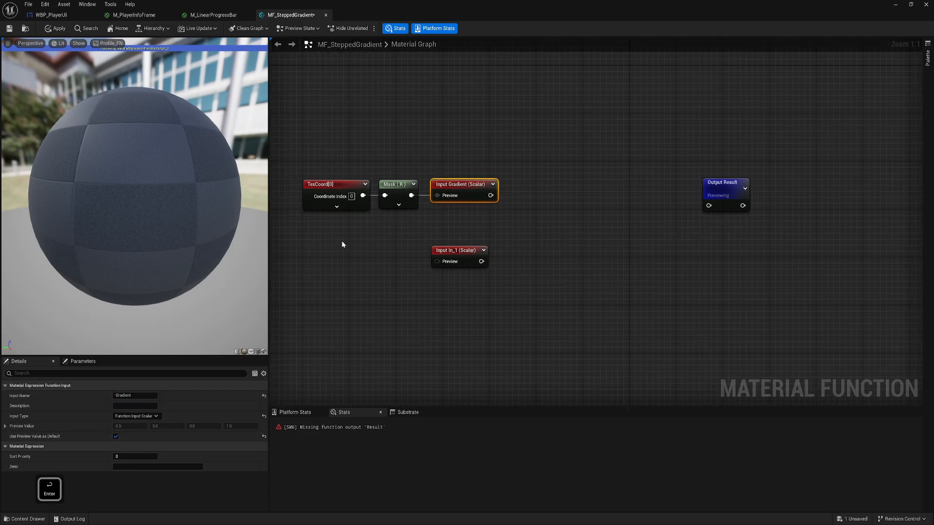
left_click(345, 188)
left_click(466, 187)
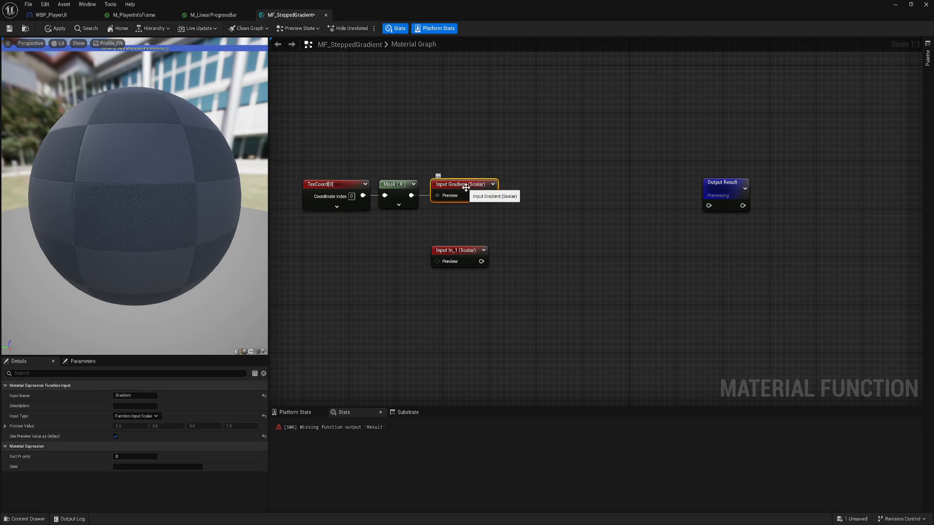
left_click(463, 253)
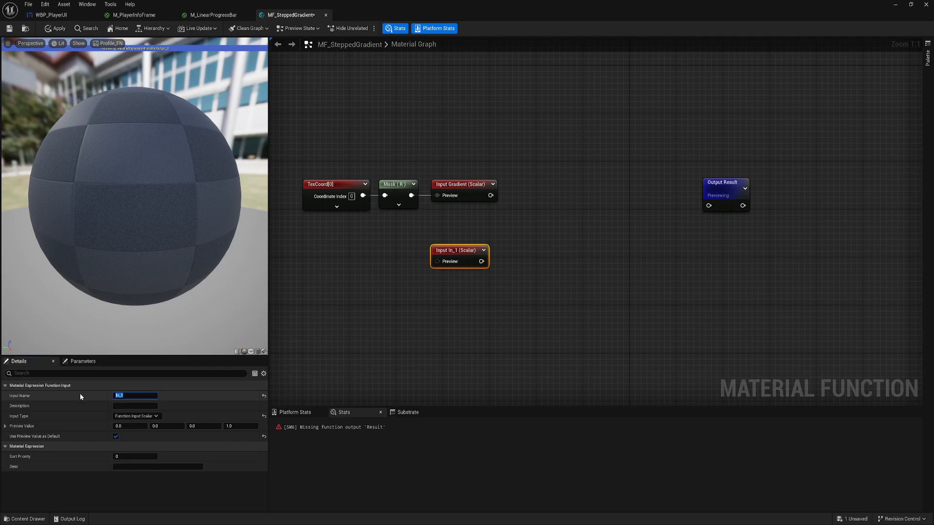
type("Ste")
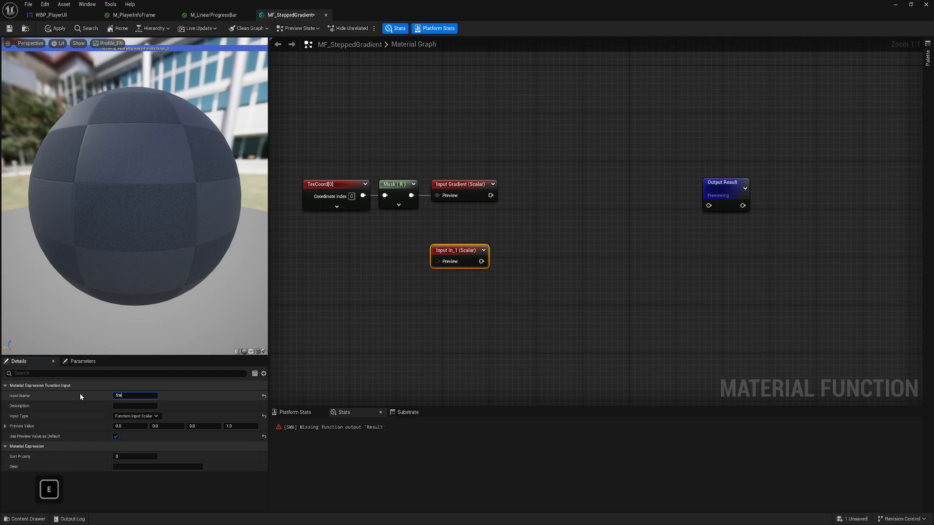
type("ps Number")
key("Return")
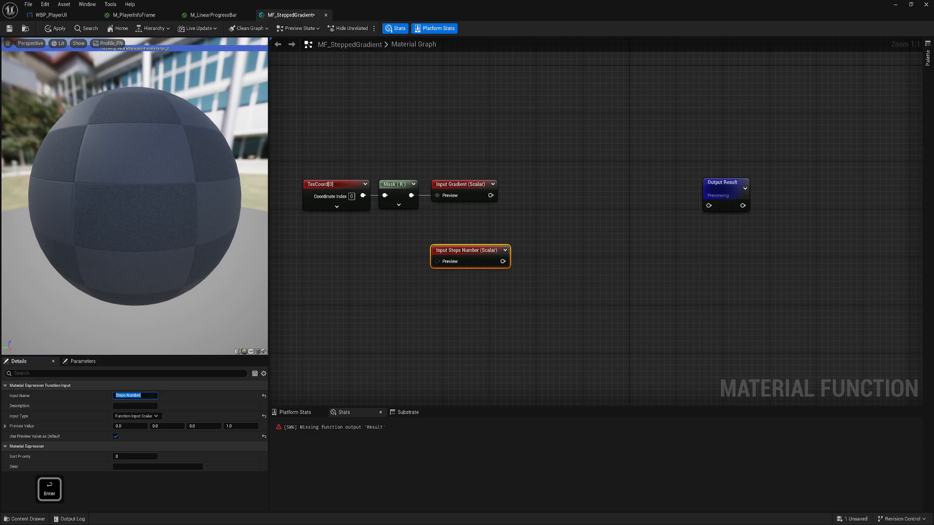
Set the Steps Number input's first preview value to 5 and shift the node slightly up and left.
left_click(470, 251)
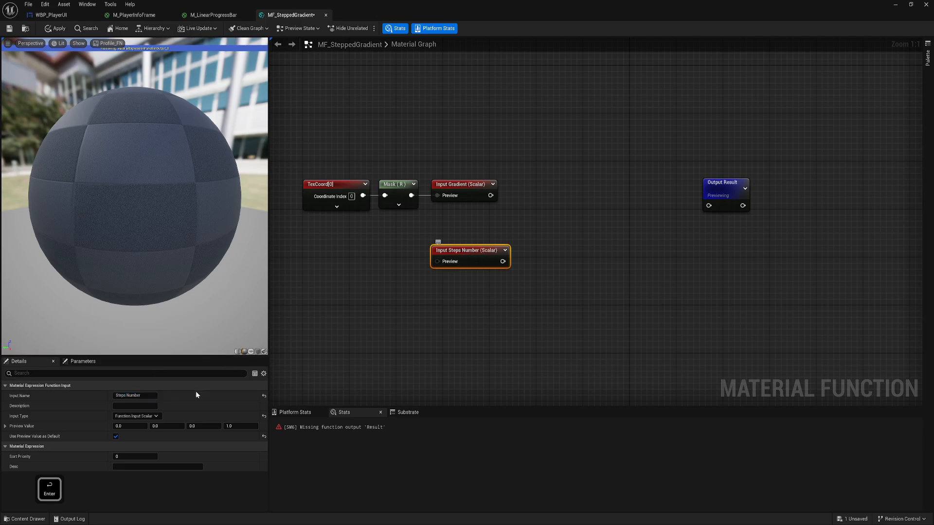
left_click(120, 426)
type("4")
key("Return")
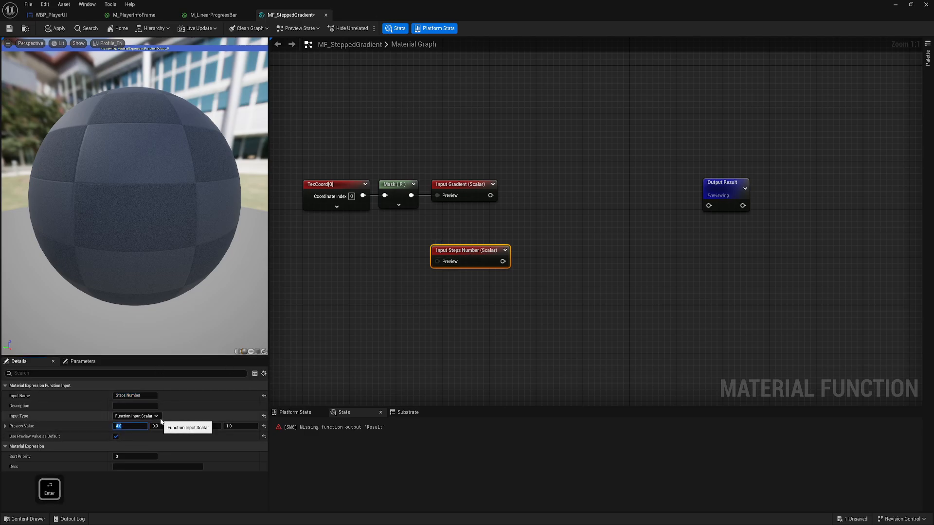
type("5")
key("Return")
left_click_drag(480, 253, 461, 247)
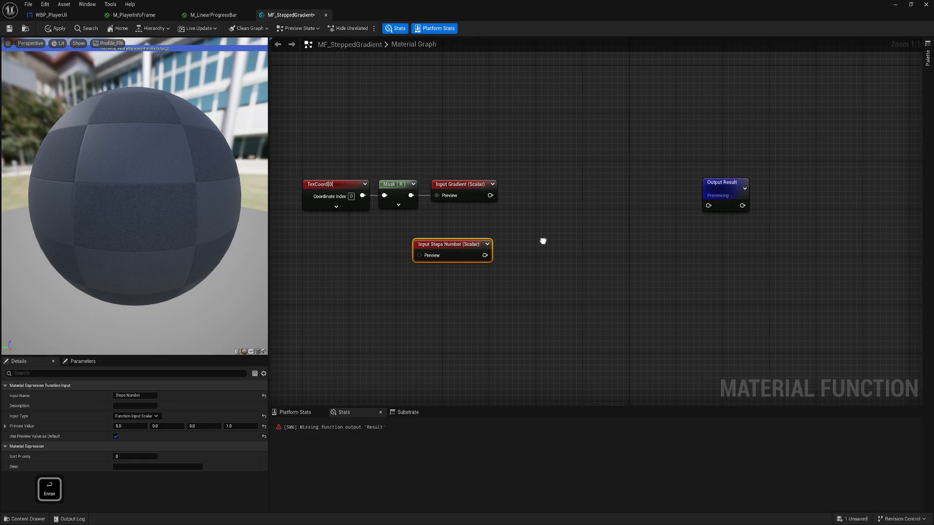
Add a Multiply node with Gradient feeding A and Steps Number feeding B.
right_click_drag(543, 241, 488, 256)
left_click(484, 202)
left_click_drag(436, 210, 494, 205)
left_click_drag(432, 267, 483, 222)
right_click_drag(452, 277, 394, 276)
Add a Subtract node beside Steps Number, feed Steps Number into A, and set B to 0.99.
right_click(451, 266)
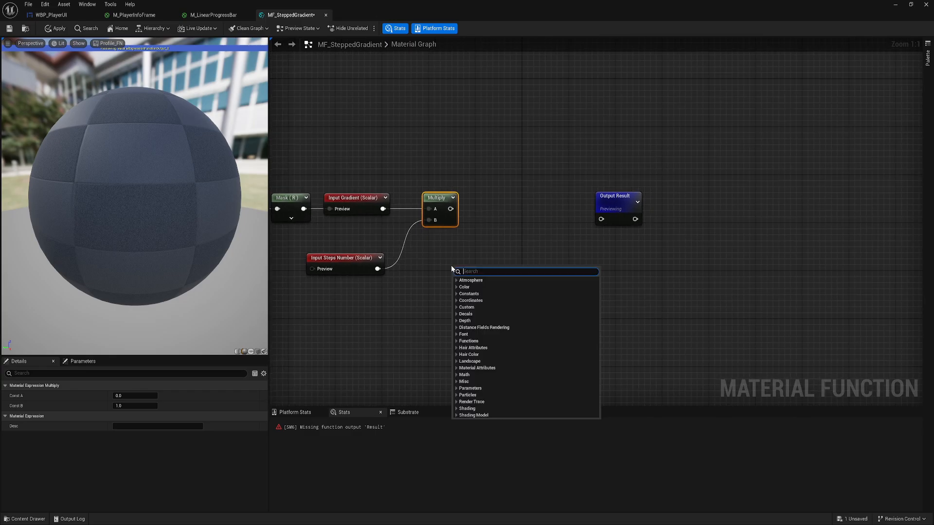
type("sub")
left_click(472, 301)
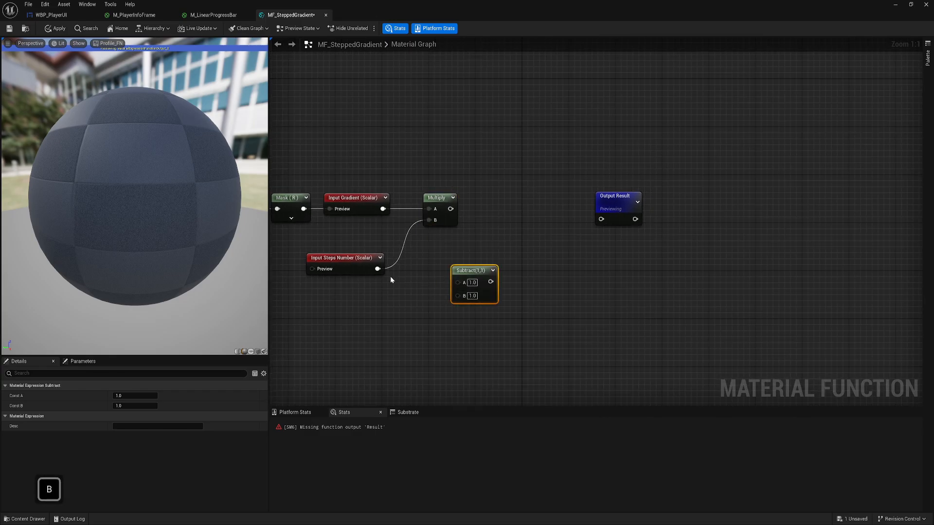
left_click_drag(377, 269, 439, 257)
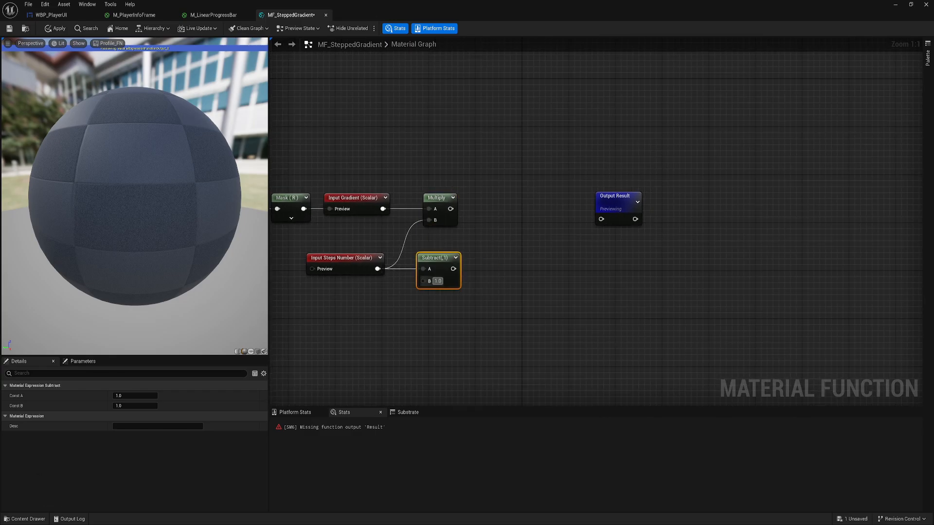
left_click(438, 281)
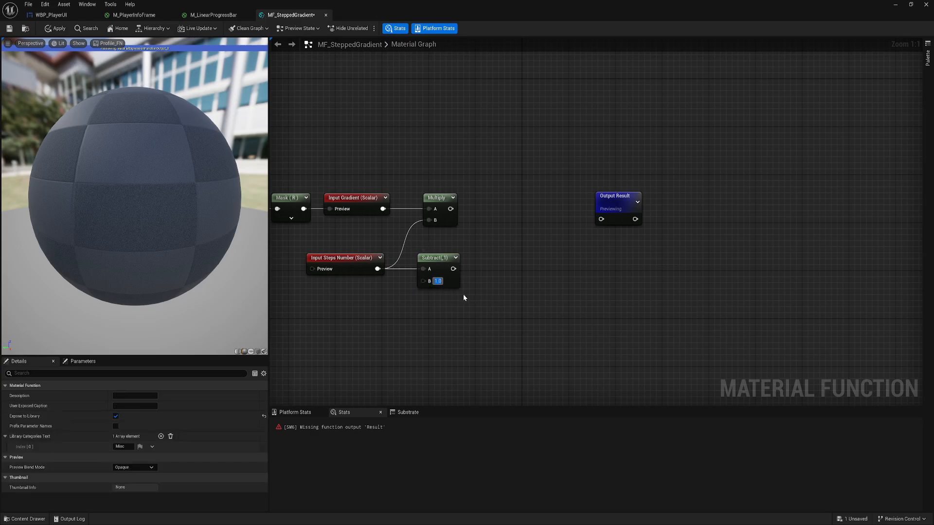
type("0.99")
key("Return")
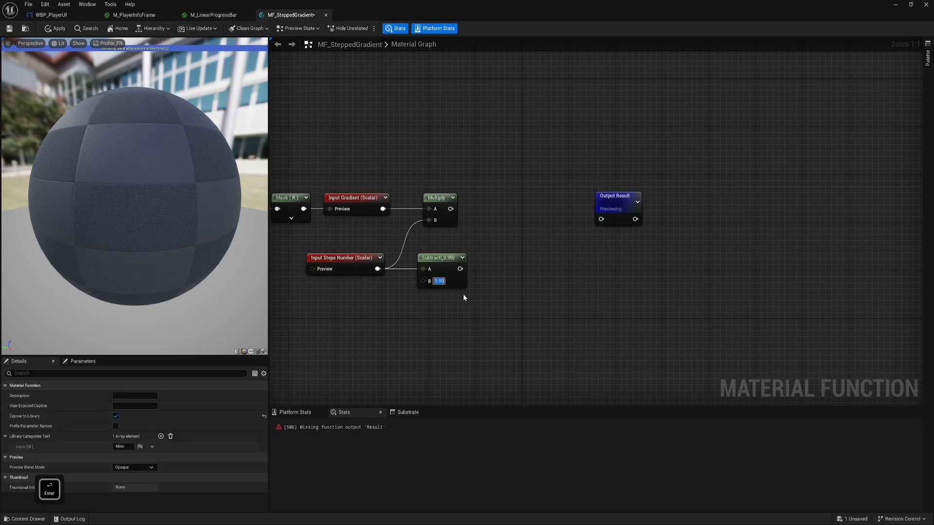
Add a Max node after the Subtract, feed the Subtract result into A, and set B to 0.01.
right_click_drag(503, 264, 468, 264)
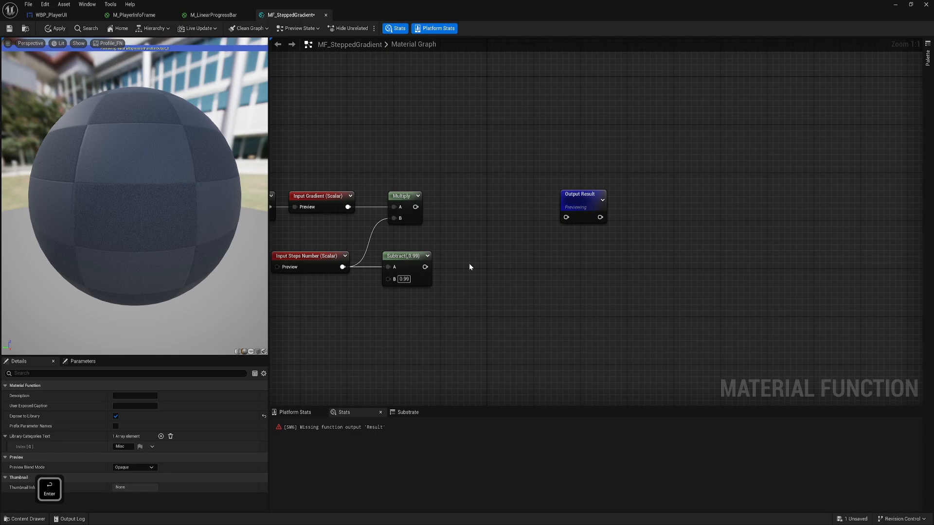
right_click(464, 261)
type("max")
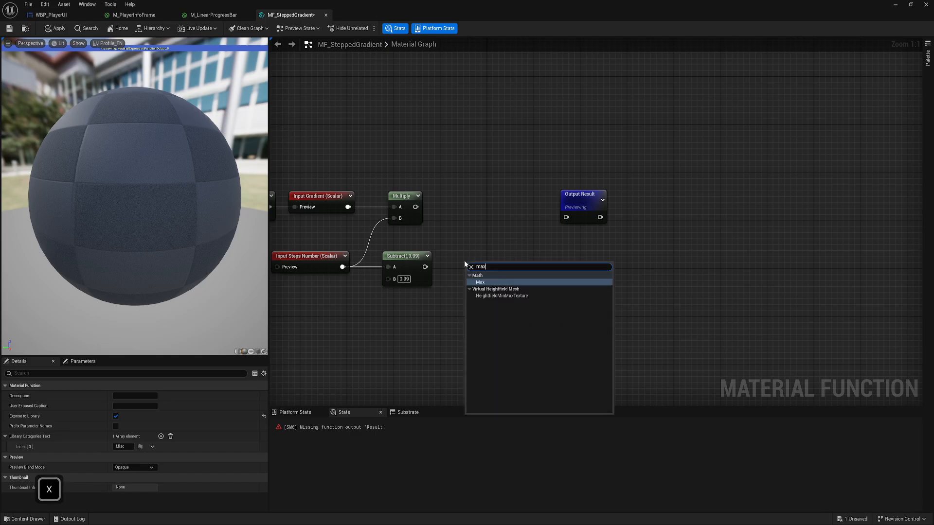
left_click(488, 286)
left_click_drag(480, 273, 462, 263)
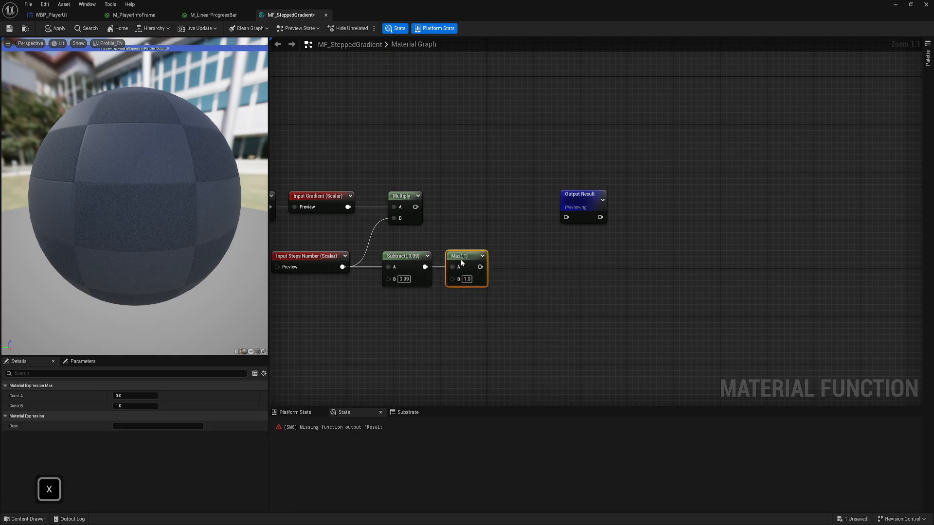
left_click(466, 280)
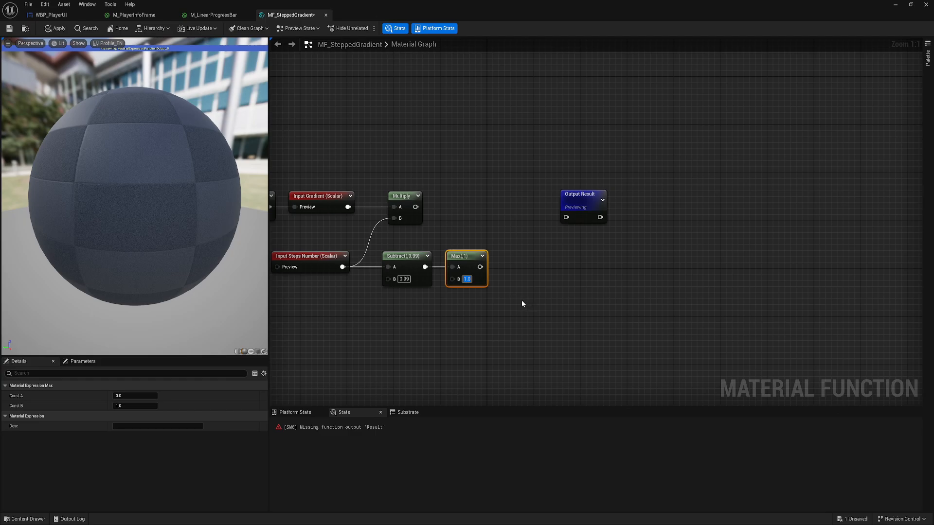
key("Delete")
type("0.01")
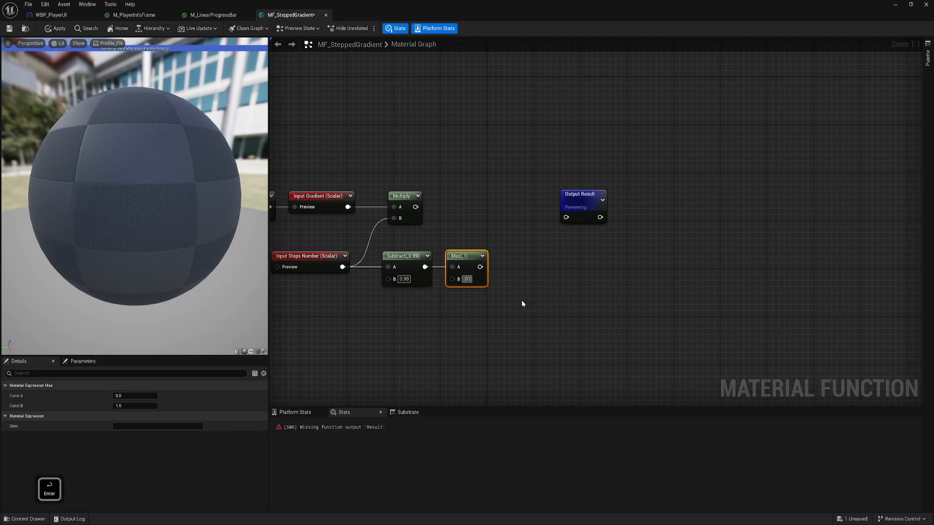
key("Return")
Add a Floor node fed by the Multiply output.
right_click_drag(405, 284, 435, 294)
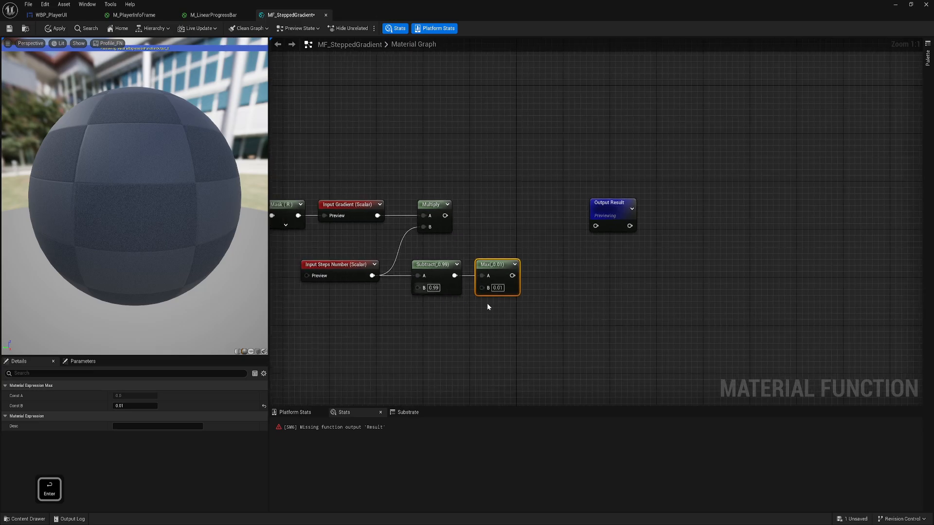
right_click_drag(570, 295, 529, 297)
left_click_drag(403, 216, 476, 190)
type("flo")
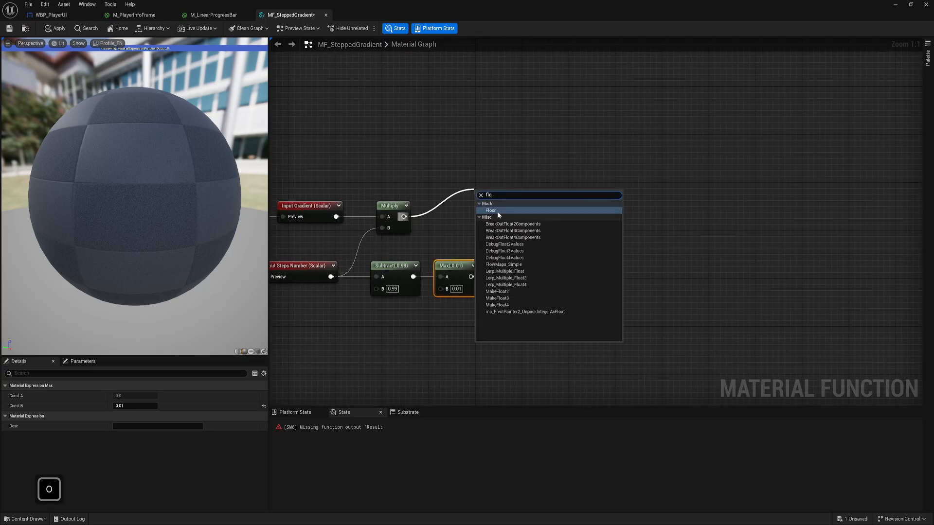
left_click(492, 211)
Divide the Floor output by the Max output and connect the Divide node to Output Result.
right_click_drag(491, 208, 435, 214)
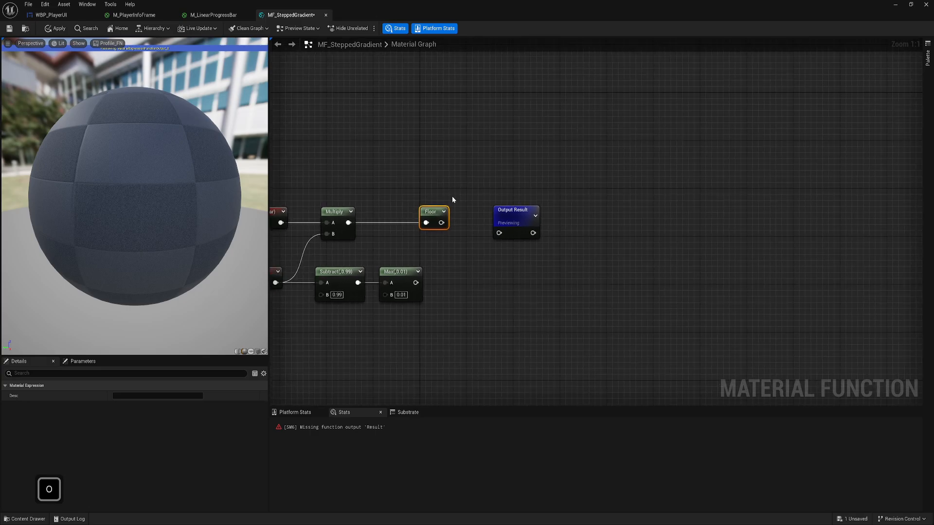
left_click(462, 239)
left_click_drag(441, 222, 466, 255)
left_click_drag(416, 283, 467, 266)
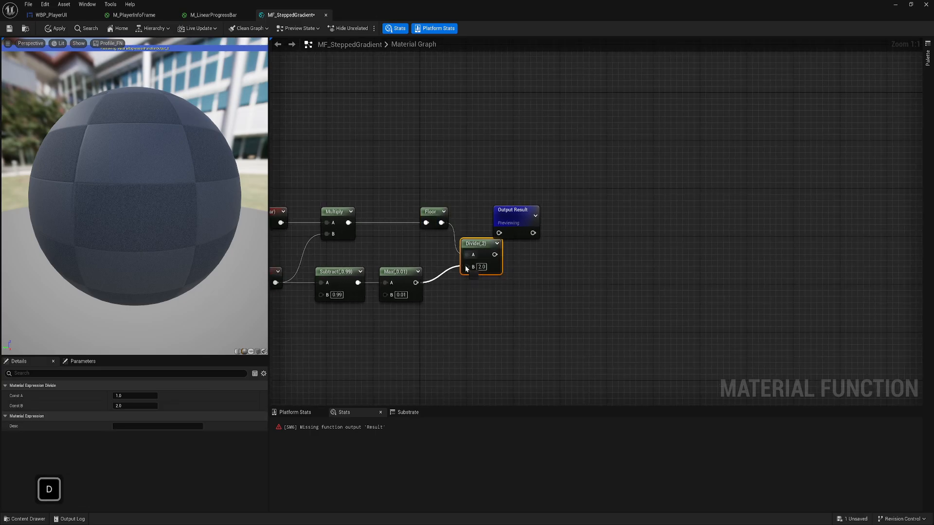
left_click_drag(513, 210, 568, 224)
left_click_drag(474, 246, 550, 203)
left_click(510, 279)
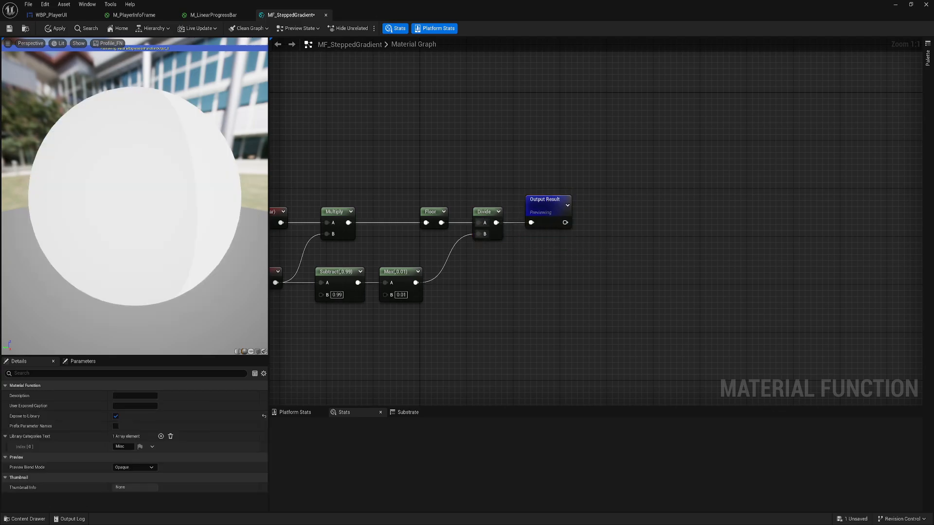
Move the Steps Number, Subtract and Max nodes together up closer to the Gradient row.
right_click_drag(501, 284, 612, 288)
left_click_drag(346, 324, 509, 259)
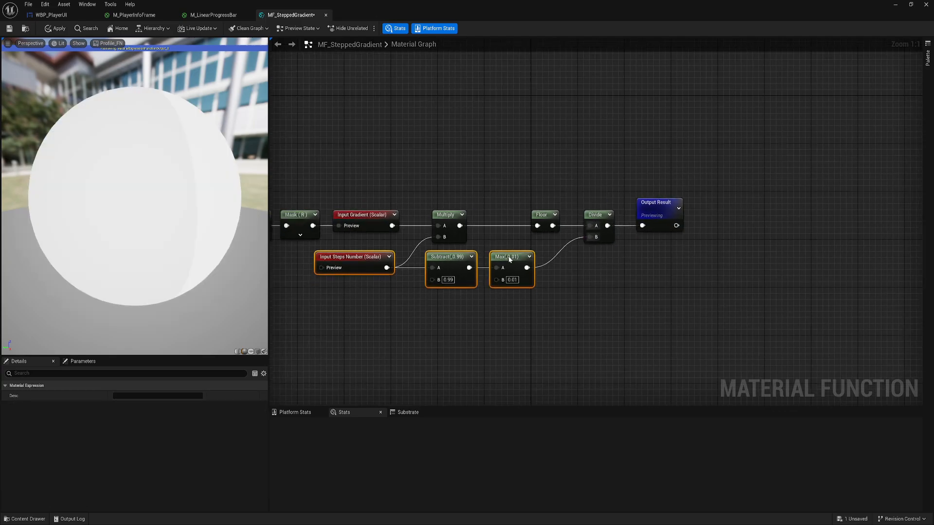
left_click(572, 272)
Switch the preview mesh to a plane to inspect the stepped gradient.
left_click(251, 351)
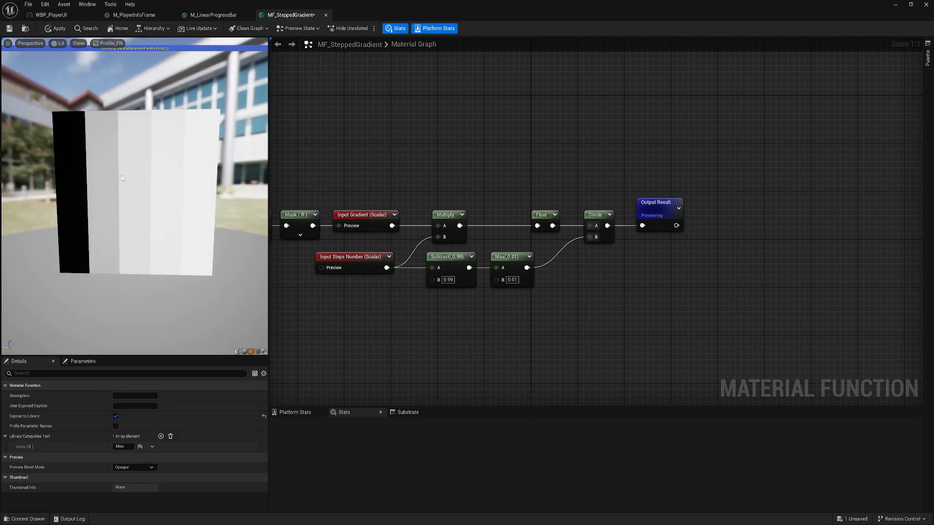
scroll(48, 146, "up", 3)
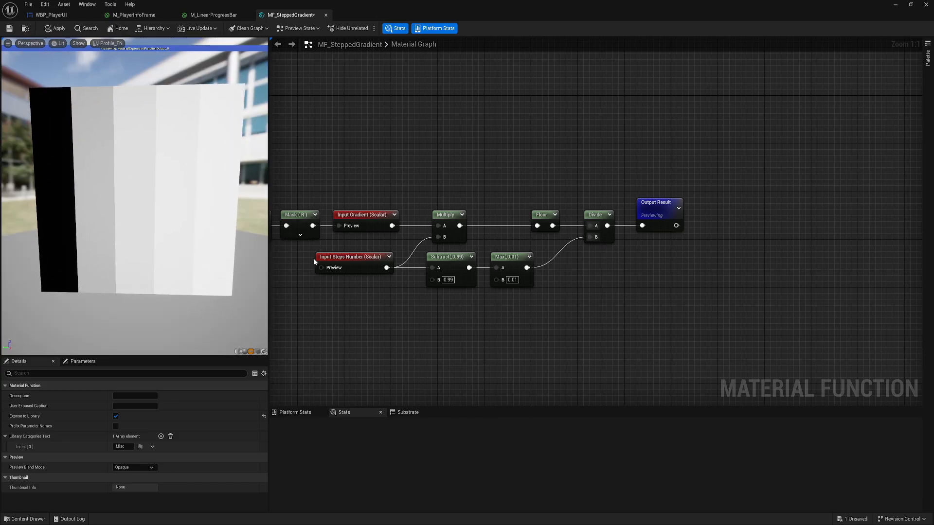
right_click_drag(314, 258, 327, 259)
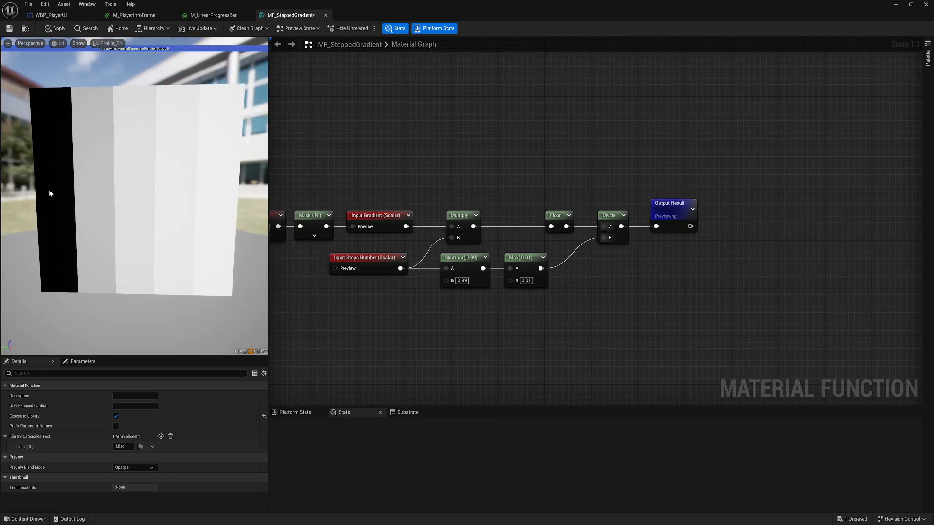
Tidy the graph by spacing the Floor, Divide and Output Result nodes evenly along the Multiply row.
right_click_drag(602, 293, 615, 296)
left_click_drag(570, 220, 673, 234)
left_click_drag(622, 219, 587, 218)
left_click(614, 202)
left_click_drag(652, 216, 641, 216)
right_click_drag(430, 151, 500, 182)
left_click(500, 184)
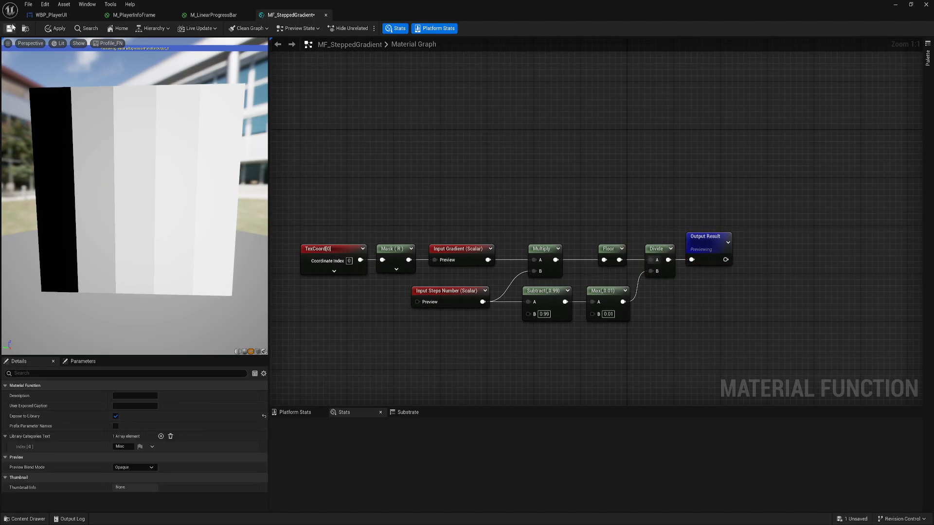
Save MF_SteppedGradient and place it as a function node below Sharpness in the M_LinearProgressBar graph.
left_click(10, 28)
left_click(212, 15)
key("ctrl+space")
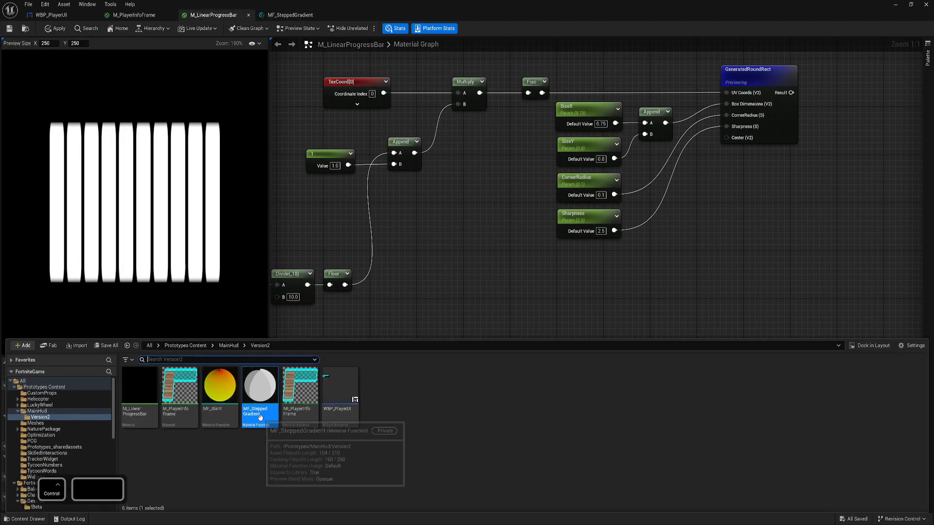
left_click_drag(257, 385, 576, 279)
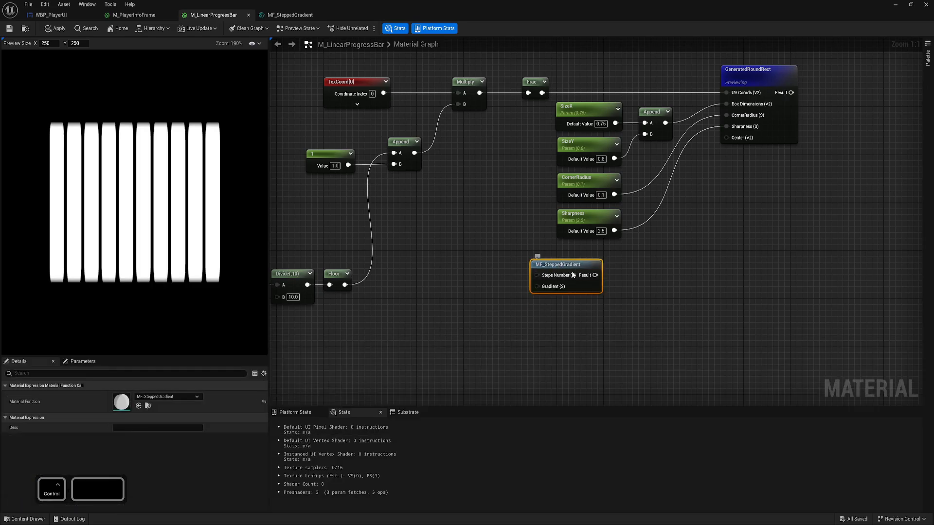
Set the Steps Number input's Sort Priority to 1 in MF_SteppedGradient, save it, and return to M_LinearProgressBar.
left_click(280, 15)
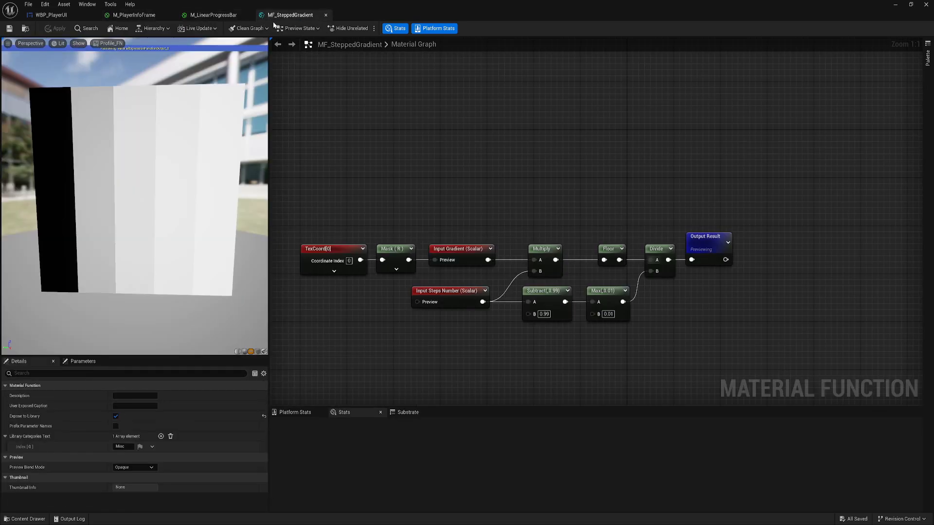
left_click(456, 253)
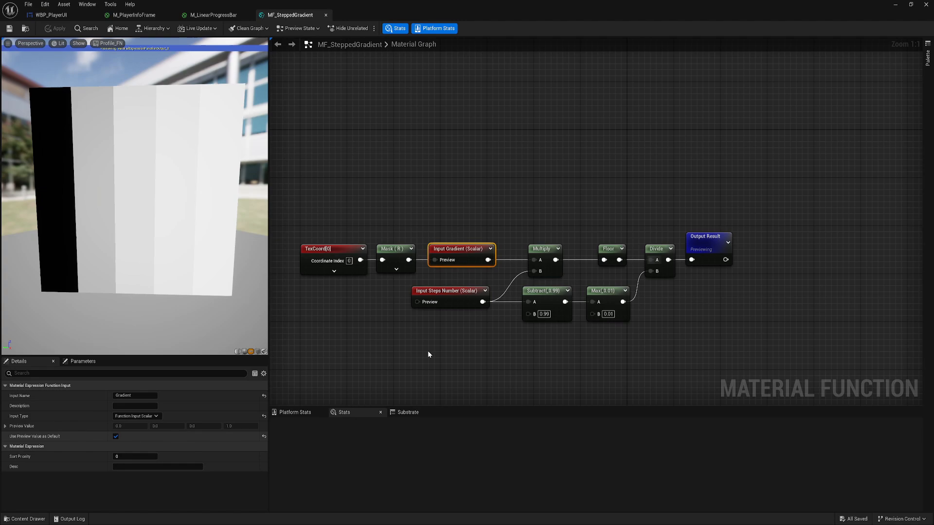
left_click(444, 293)
left_click(344, 296)
key("1")
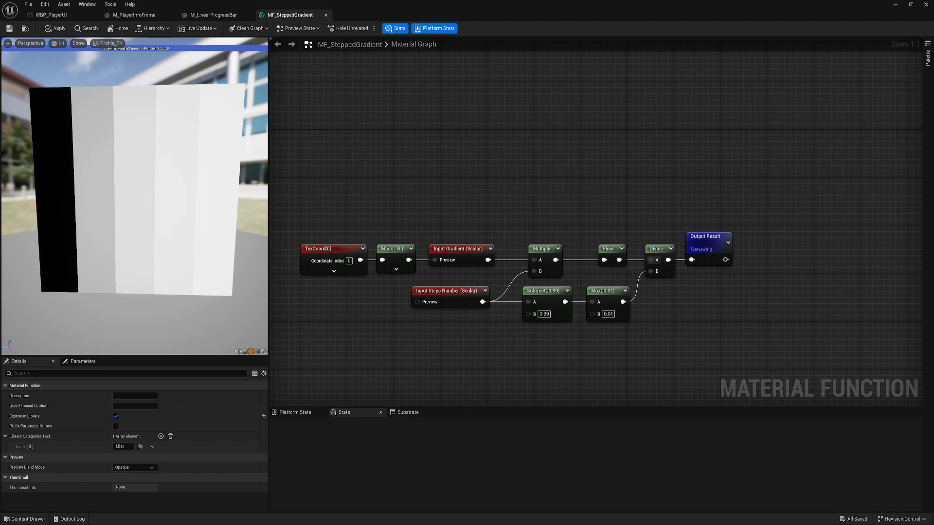
left_click(213, 16)
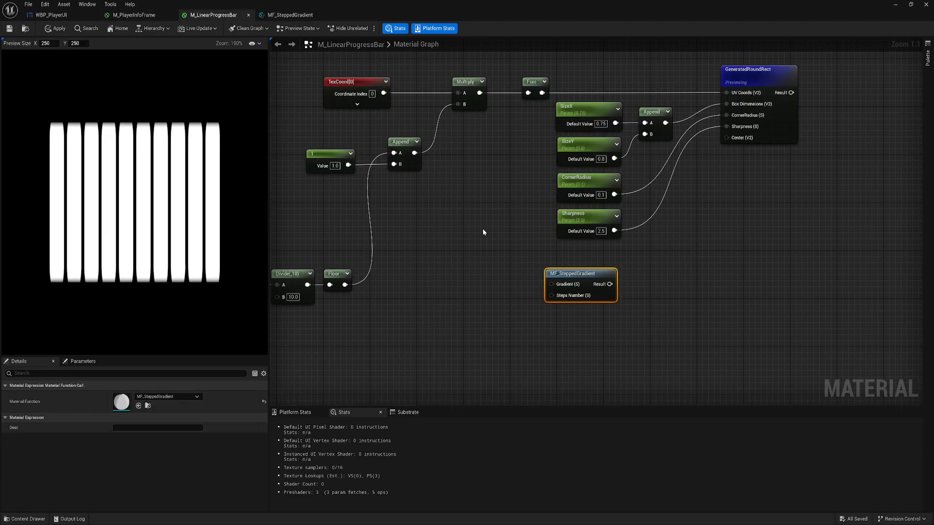
Connect the Floor output of the MaxValue chain to the Steps Number pin of the MF_SteppedGradient node.
right_click_drag(369, 293, 462, 252)
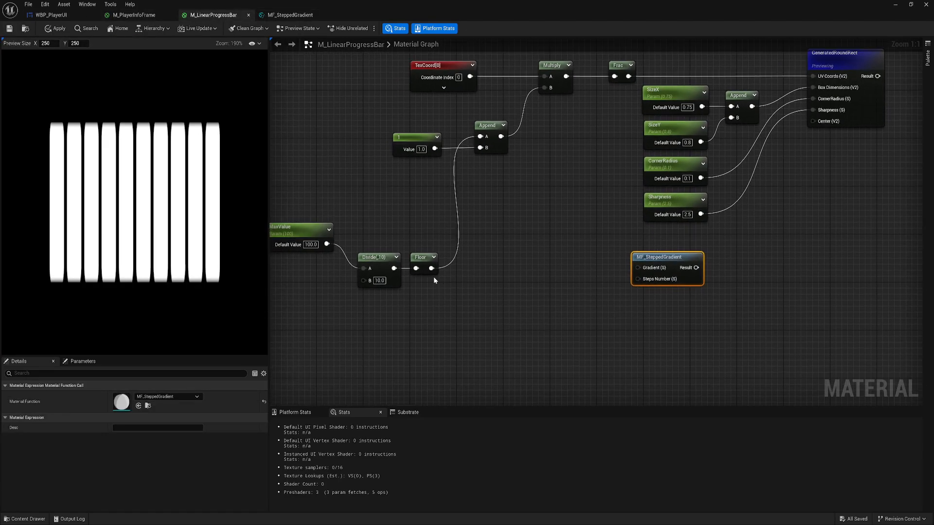
left_click_drag(431, 269, 667, 250)
right_click_drag(668, 277, 708, 296)
right_click_drag(616, 259, 549, 263)
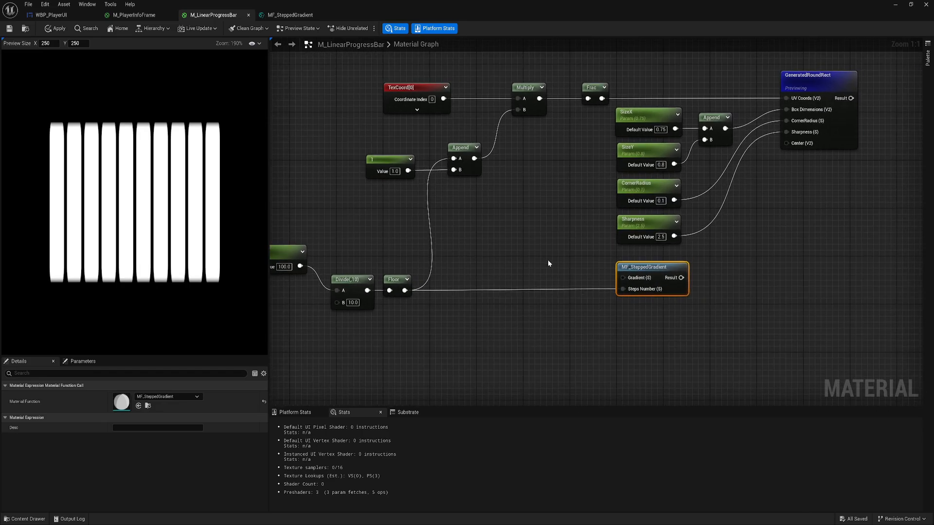
left_click_drag(624, 279, 546, 257)
left_click(590, 262)
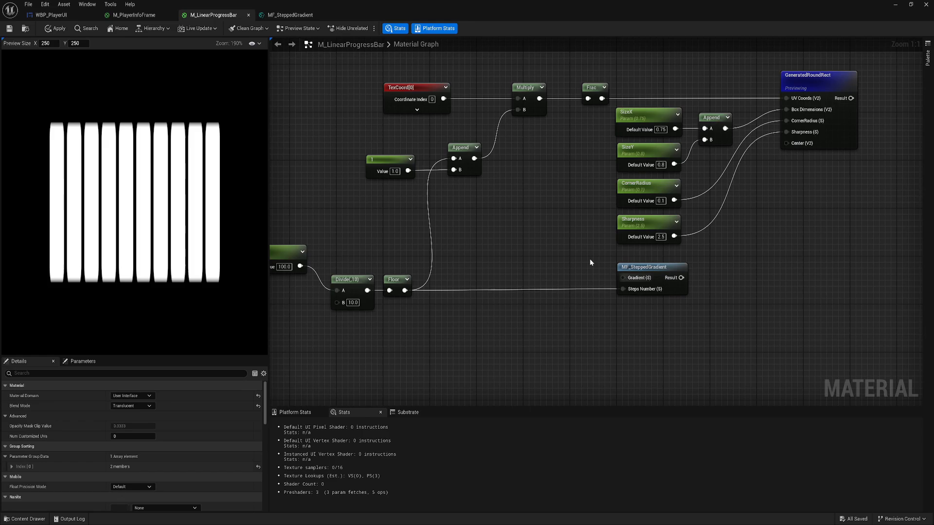
right_click_drag(584, 260, 531, 259)
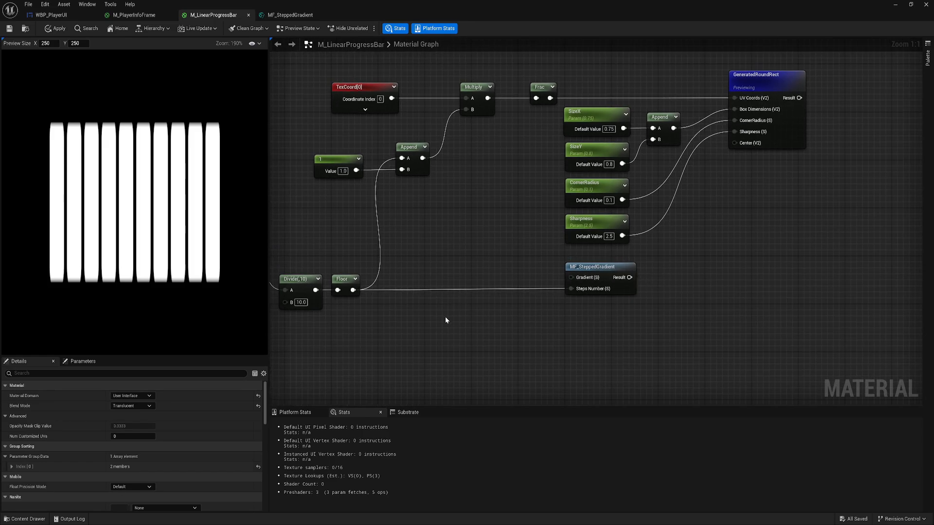
right_click_drag(446, 320, 518, 320)
right_click_drag(656, 321, 558, 328)
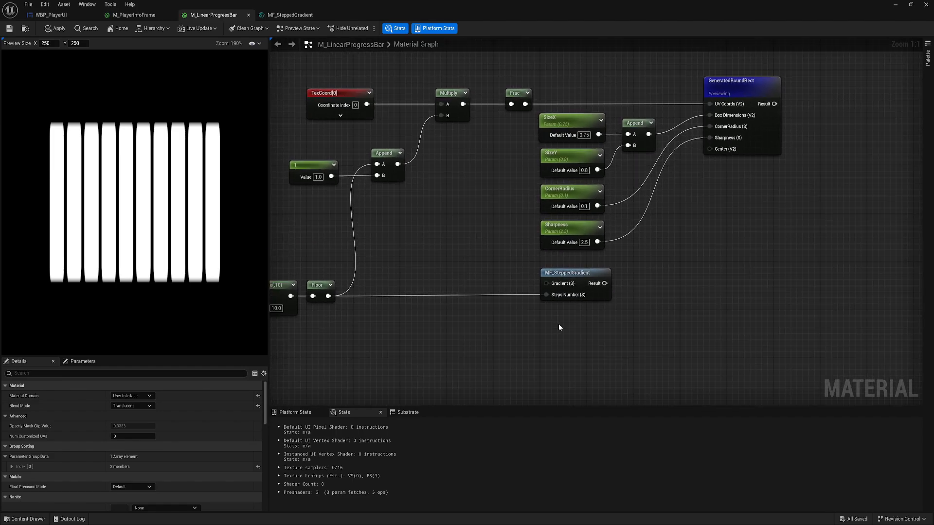
right_click_drag(338, 296, 455, 314)
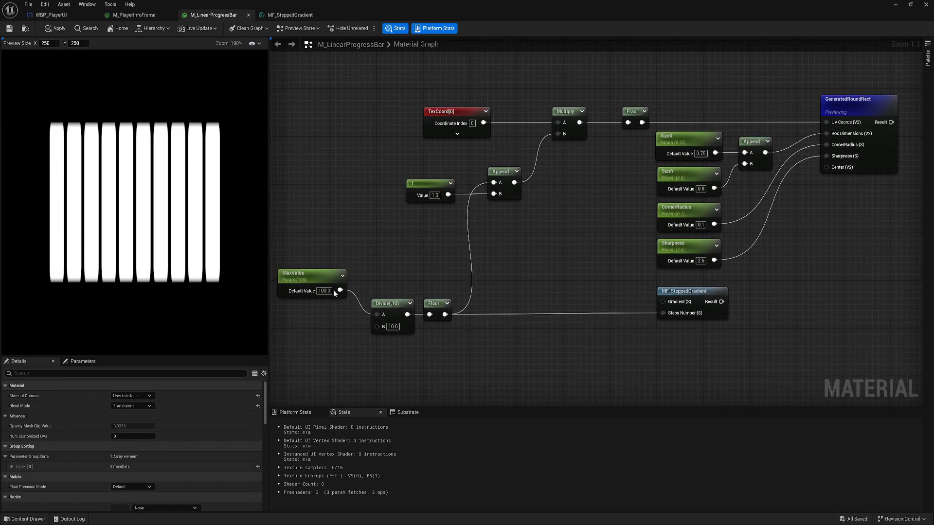
Add a scalar parameter named Progress next to the MF_SteppedGradient node.
left_click_drag(340, 290, 527, 249)
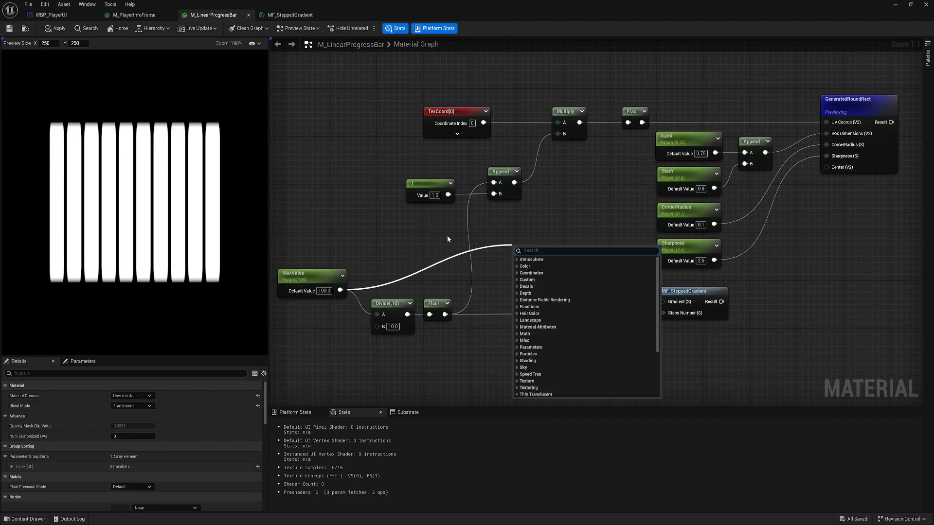
left_click(447, 236)
right_click_drag(556, 226, 491, 221)
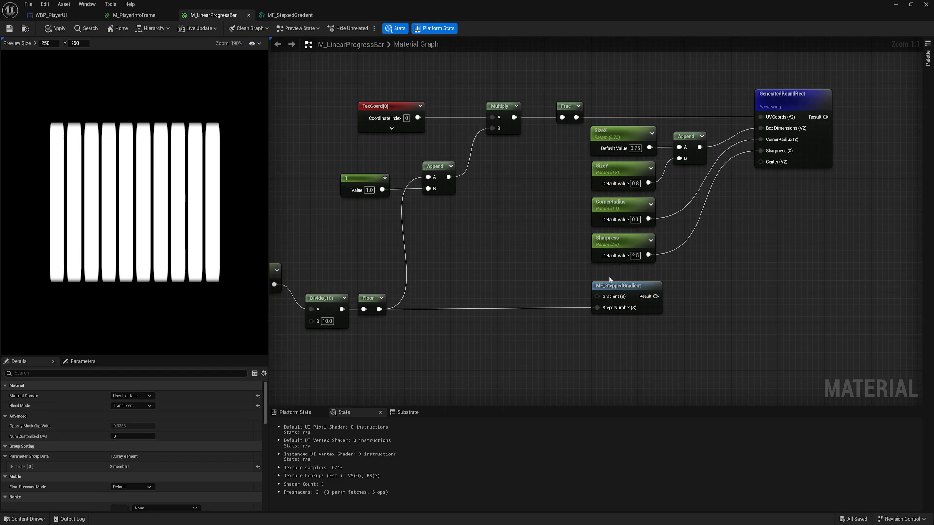
right_click_drag(686, 276, 637, 273)
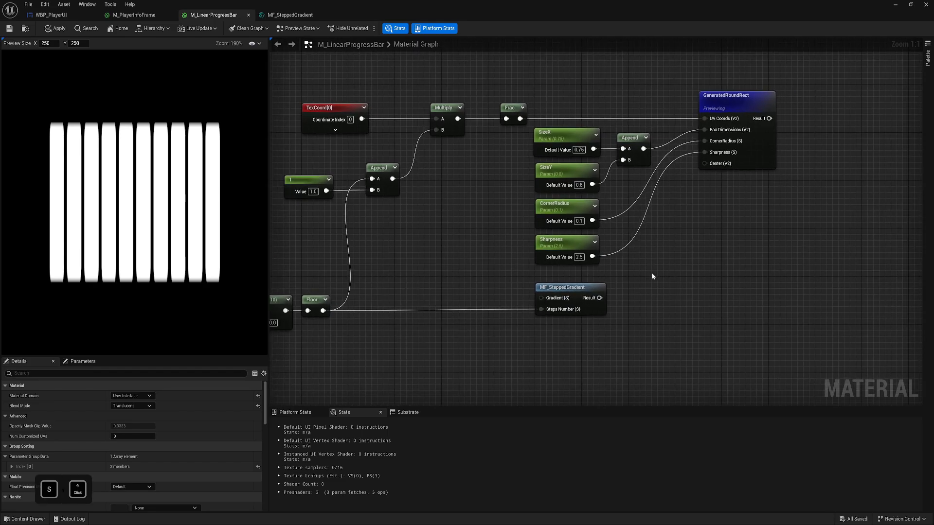
left_click(652, 274)
type("Progress")
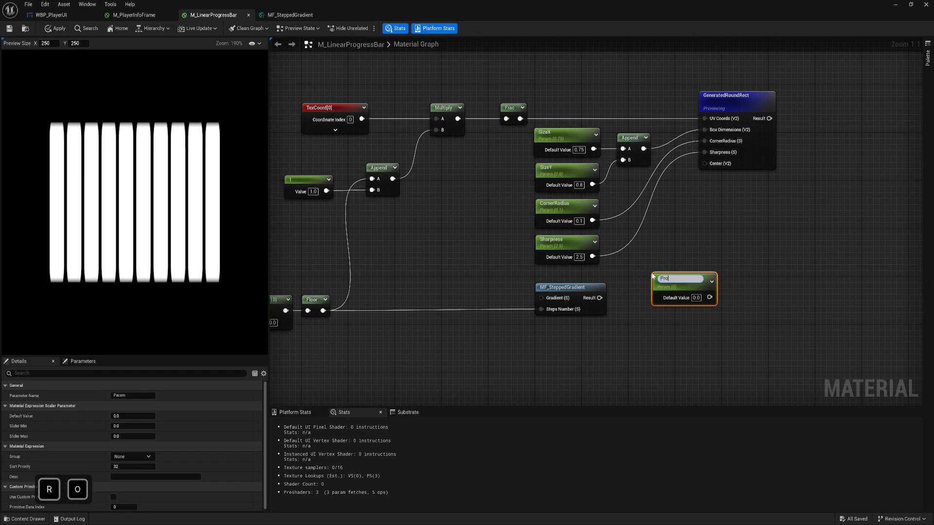
key("Return")
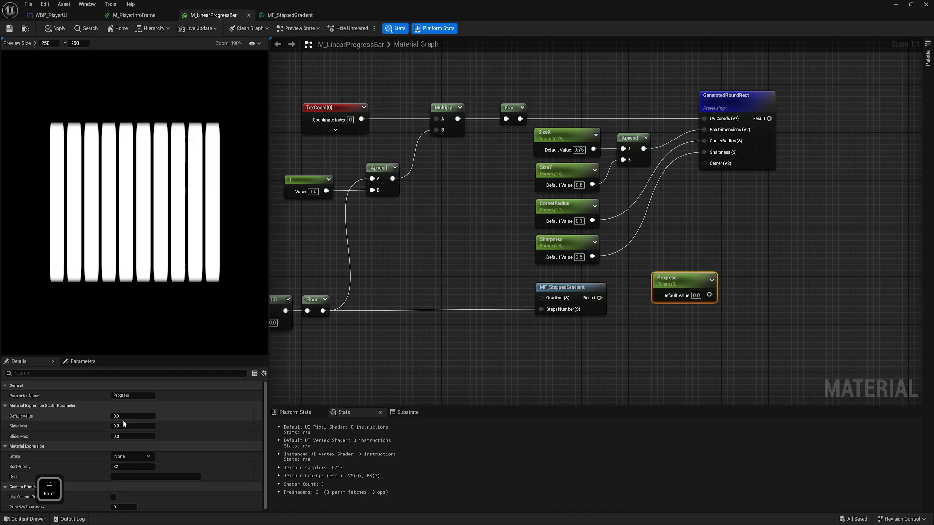
left_click_drag(680, 284, 662, 275)
Add a Divide node beside the Progress parameter and connect Progress to its A input.
right_click_drag(659, 308, 498, 294)
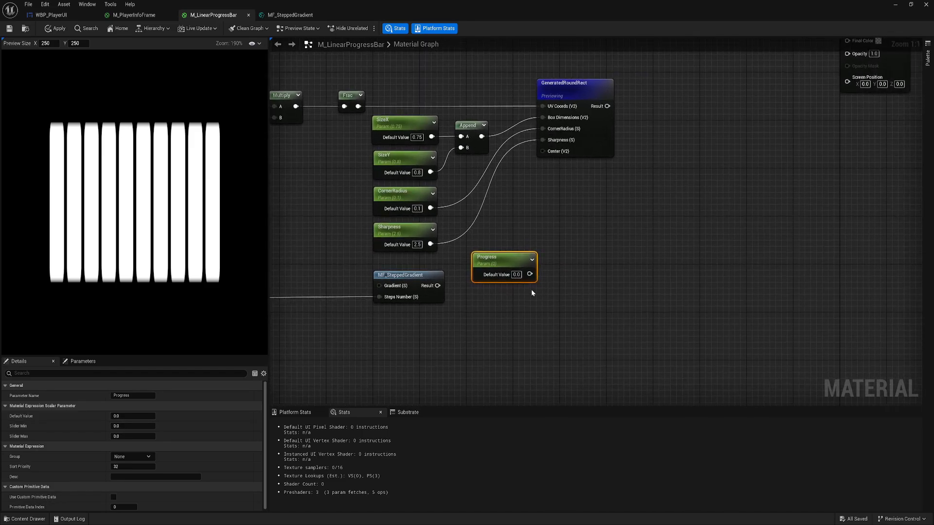
key("d")
left_click(549, 282)
left_click_drag(529, 274, 555, 297)
Shift the Divide, Floor and MF_SteppedGradient row down slightly and move Progress with its Divide node into the space before MF_SteppedGradient.
scroll(468, 318, "down", 2)
right_click_drag(299, 337, 471, 304)
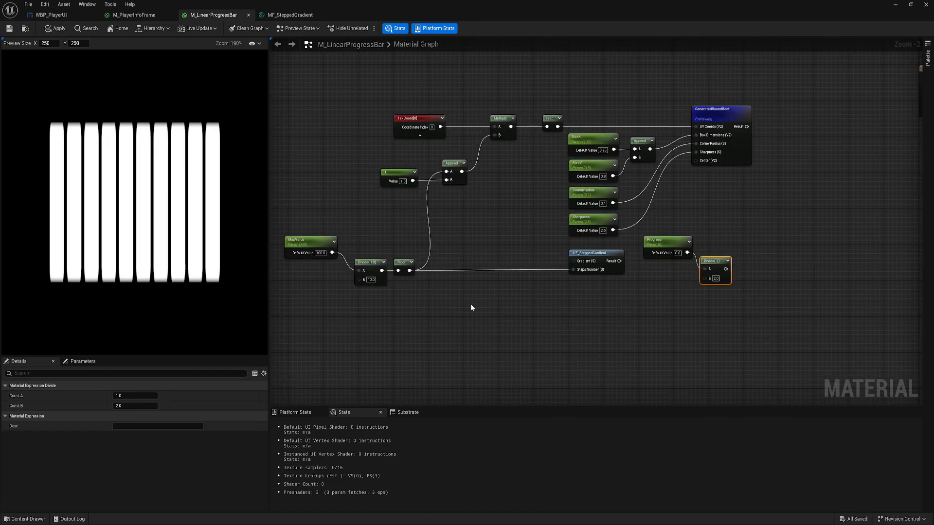
left_click_drag(359, 298, 597, 266)
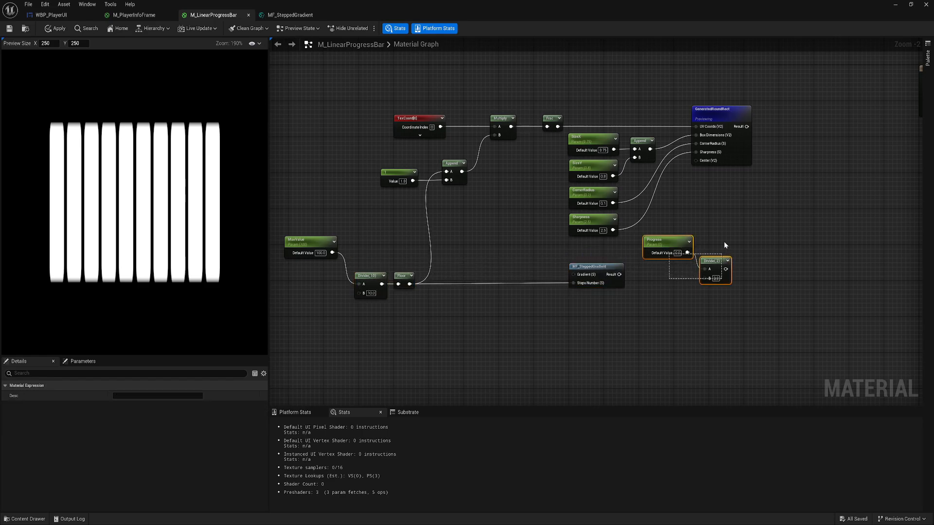
left_click_drag(723, 241, 549, 248)
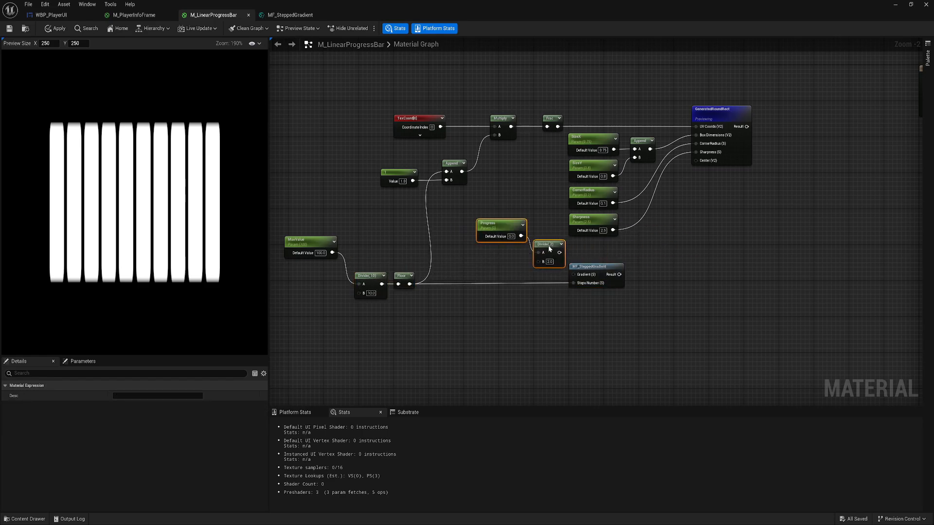
Connect the MaxValue output to the B input of the Divide node fed by Progress.
scroll(462, 245, "up", 2)
left_click(456, 242)
left_click_drag(353, 243, 631, 255)
left_click(313, 228)
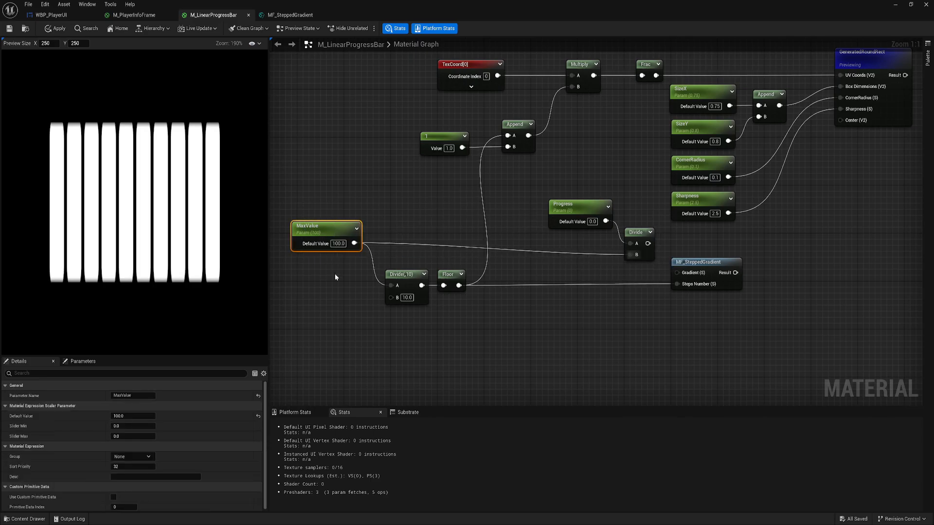
Move the Progress parameter and its Divide node up so the wire from MaxValue runs straight.
left_click(580, 206)
left_click_drag(298, 193, 344, 282)
left_click_drag(581, 209, 570, 197)
left_click_drag(635, 235, 630, 223)
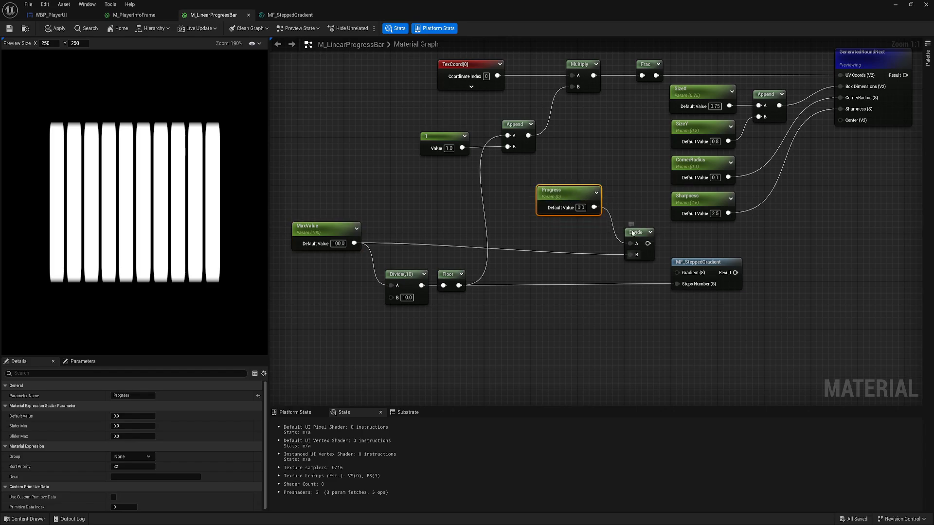
left_click_drag(612, 188, 640, 258)
right_click_drag(566, 258, 597, 248)
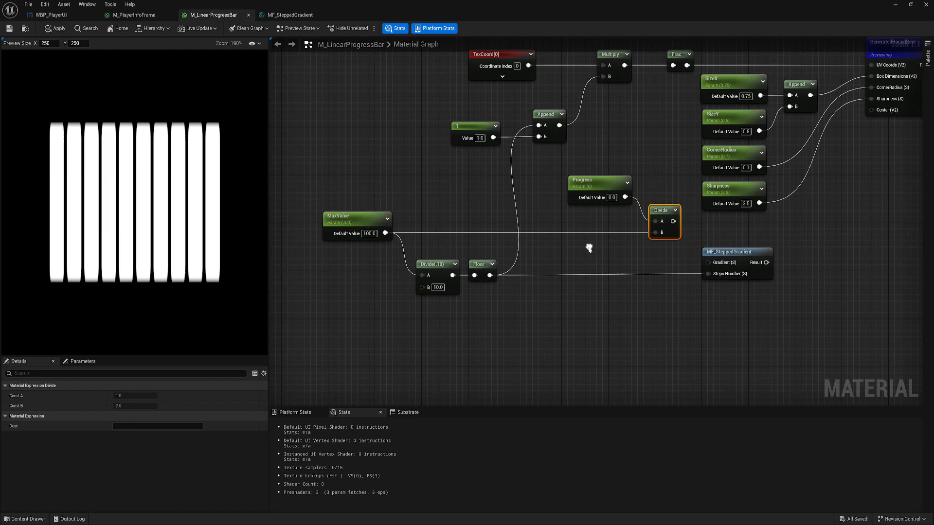
left_click(585, 183)
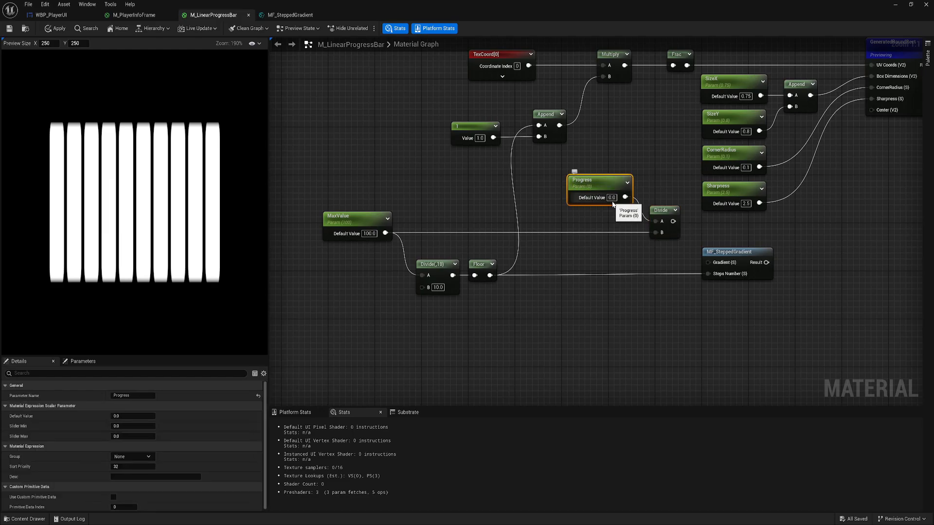
left_click(589, 235)
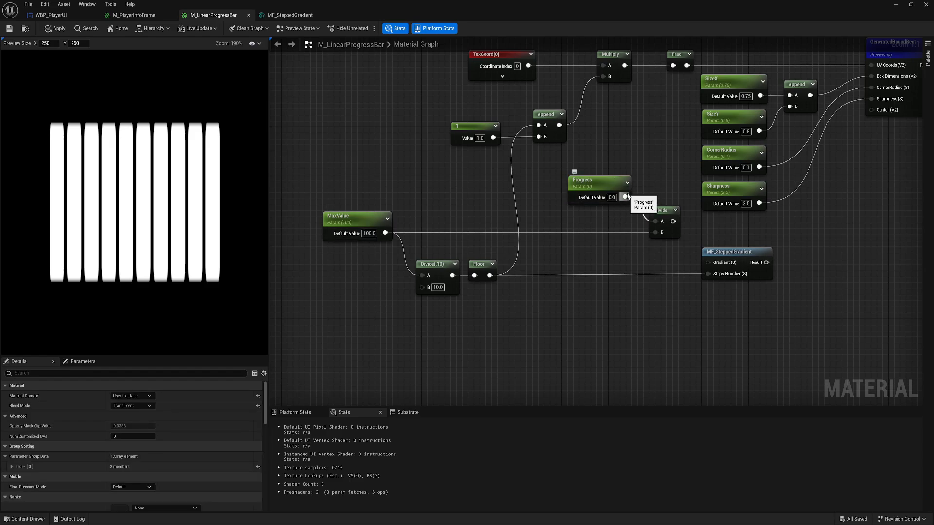
left_click(602, 190)
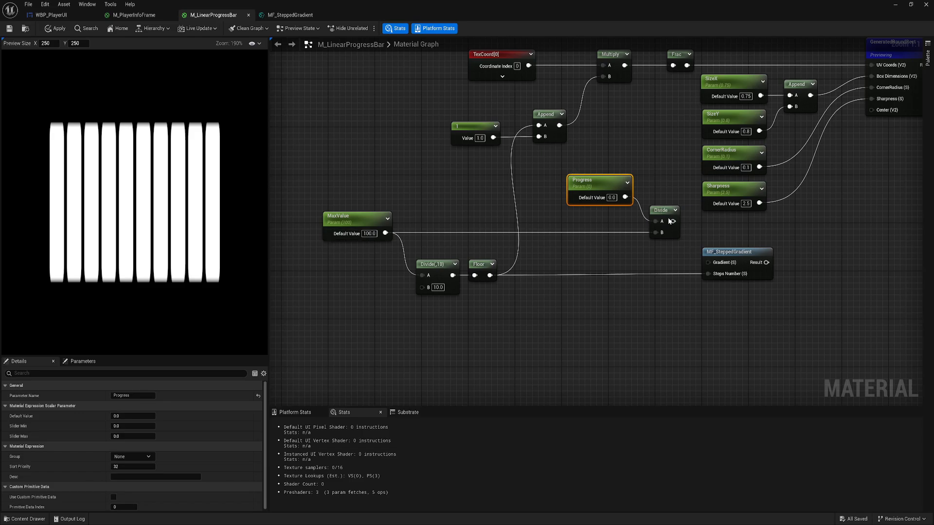
Add a Subtract node, feeding the Progress Divide output into A and the MF_SteppedGradient Result into B.
right_click_drag(708, 222, 598, 229)
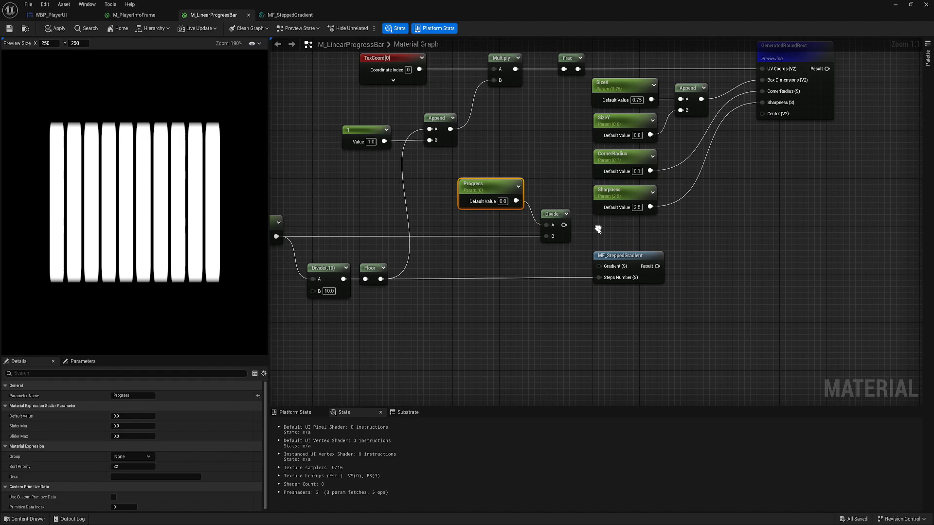
right_click(688, 227)
type("sub")
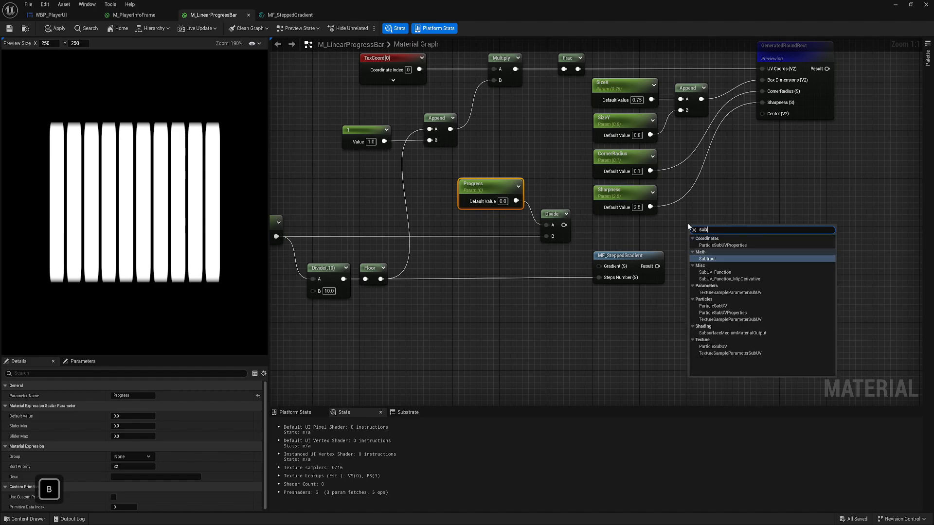
left_click(716, 258)
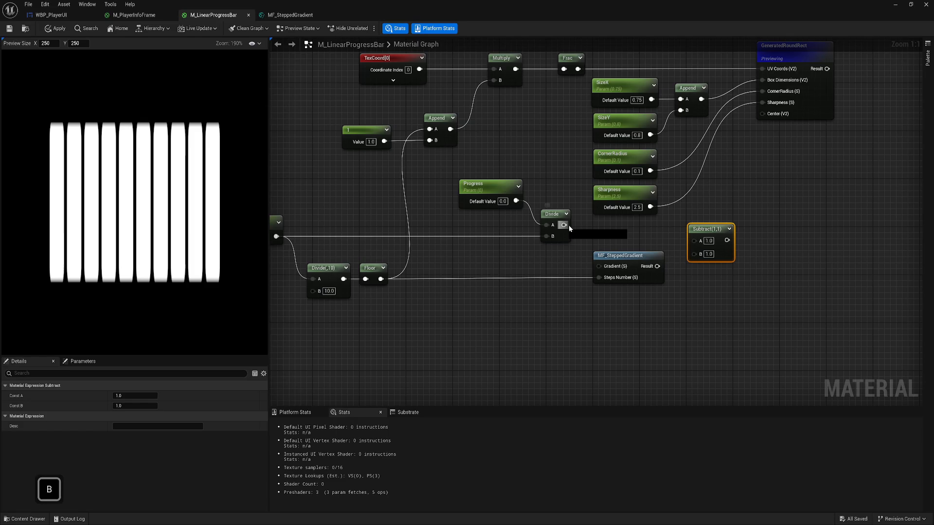
left_click_drag(564, 226, 695, 241)
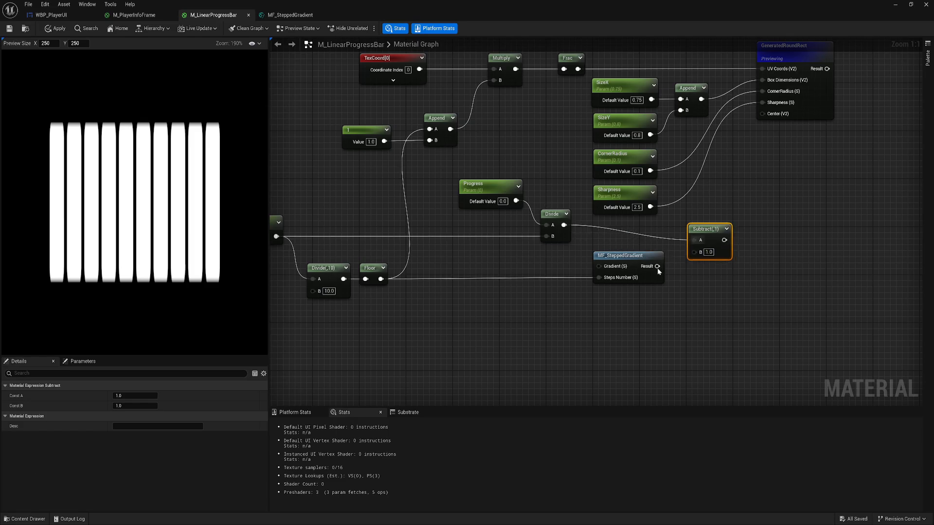
left_click_drag(657, 266, 703, 215)
Add a Ceil node beside Subtract, connect the Subtract output to it, and align the two nodes.
right_click_drag(742, 211, 656, 223)
right_click(657, 223)
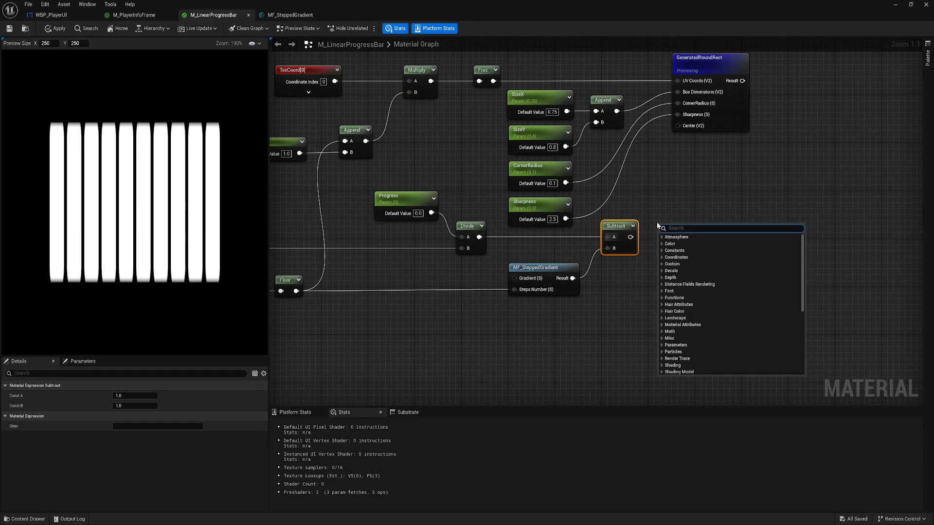
type("ceil")
left_click(679, 244)
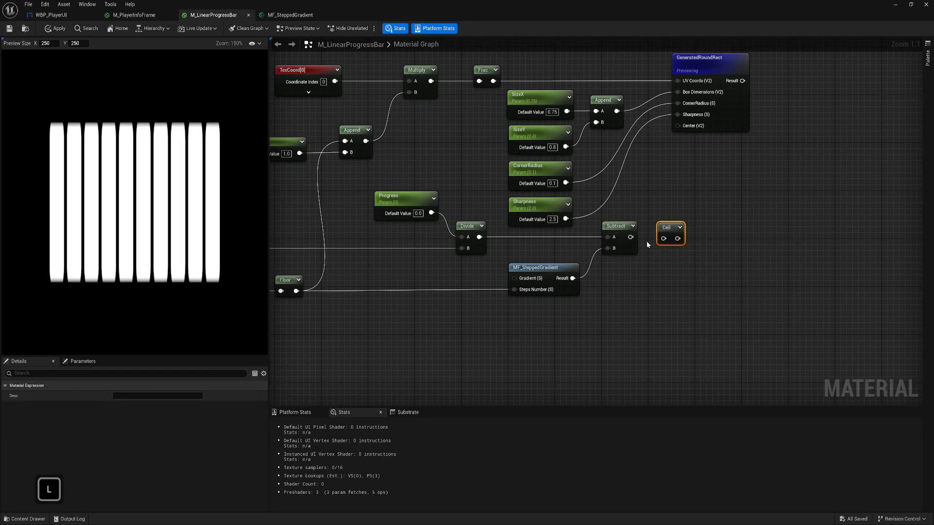
left_click_drag(630, 236, 661, 227)
right_click_drag(523, 237, 519, 285)
right_click_drag(722, 293, 641, 300)
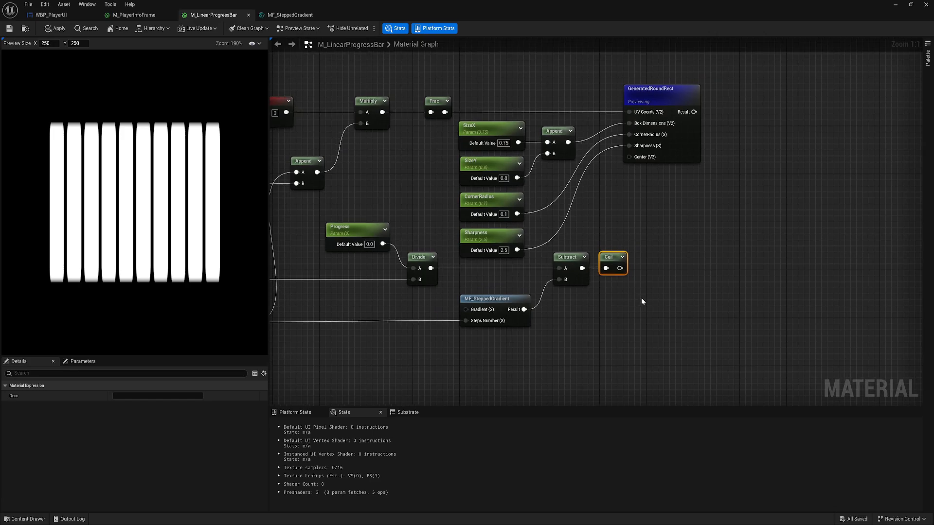
right_click_drag(662, 243, 643, 257)
scroll(643, 256, "down", 1)
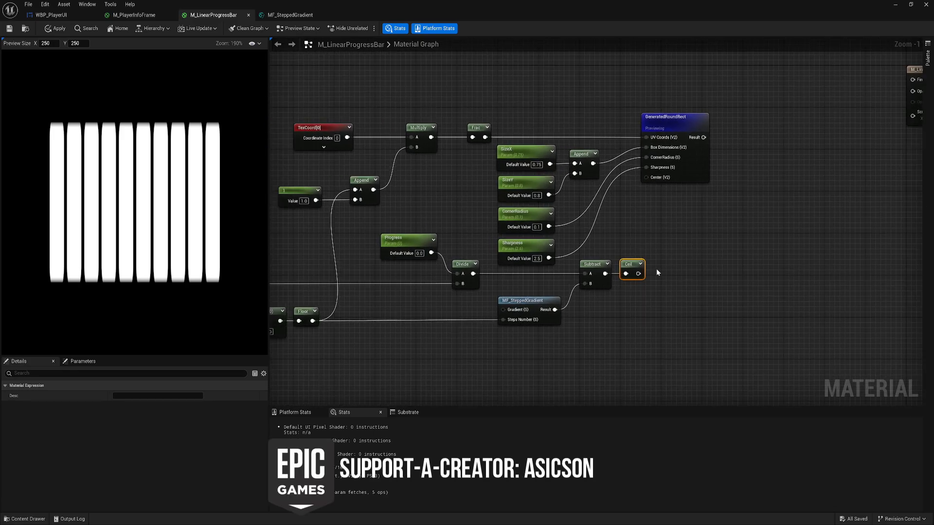
Move the Divide, Floor and MF_SteppedGradient nodes slightly up and tidy the Subtract and Ceil nodes beside them.
right_click_drag(431, 306, 572, 294)
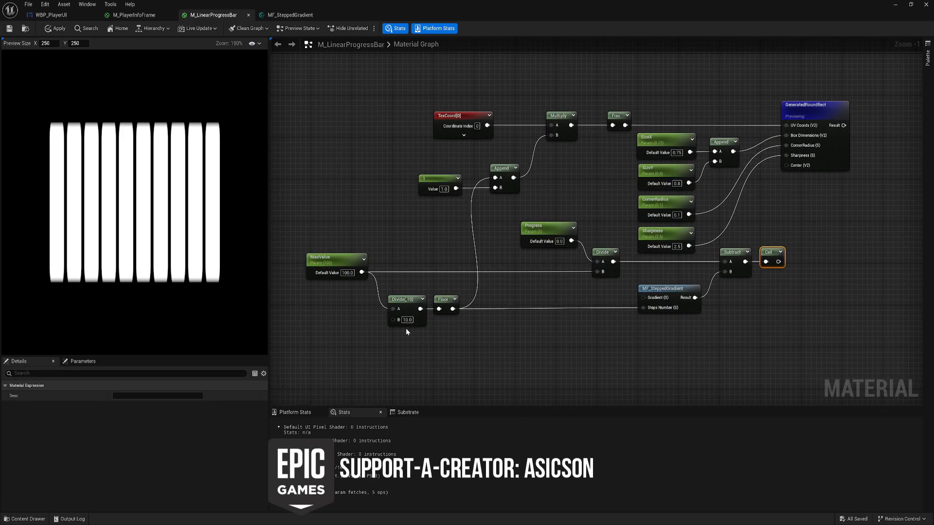
left_click_drag(406, 335, 664, 273)
left_click(685, 329)
right_click_drag(725, 312, 577, 323)
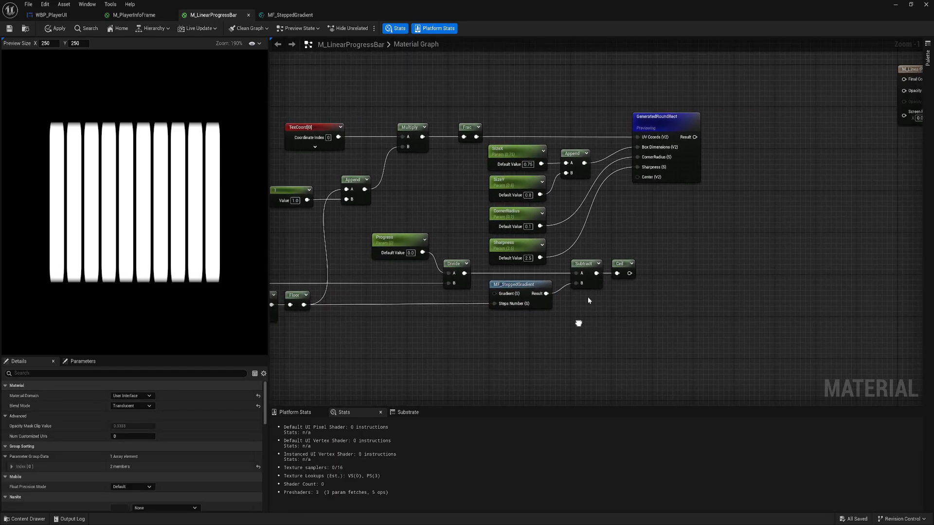
mouse_move(590, 250)
left_mouse_down()
mouse_move(618, 271)
mouse_move(581, 265)
left_mouse_up()
scroll(589, 267, "up", 1)
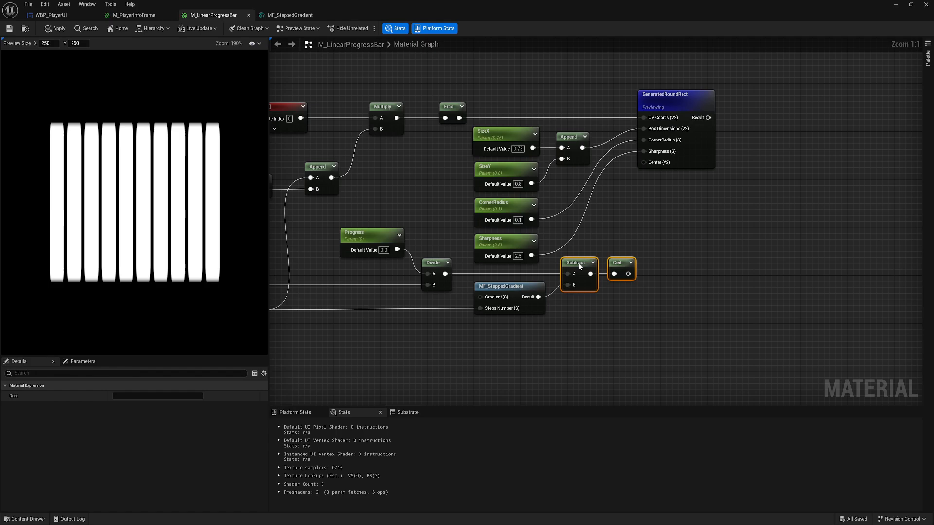
left_click(692, 268)
right_click_drag(687, 227, 696, 261)
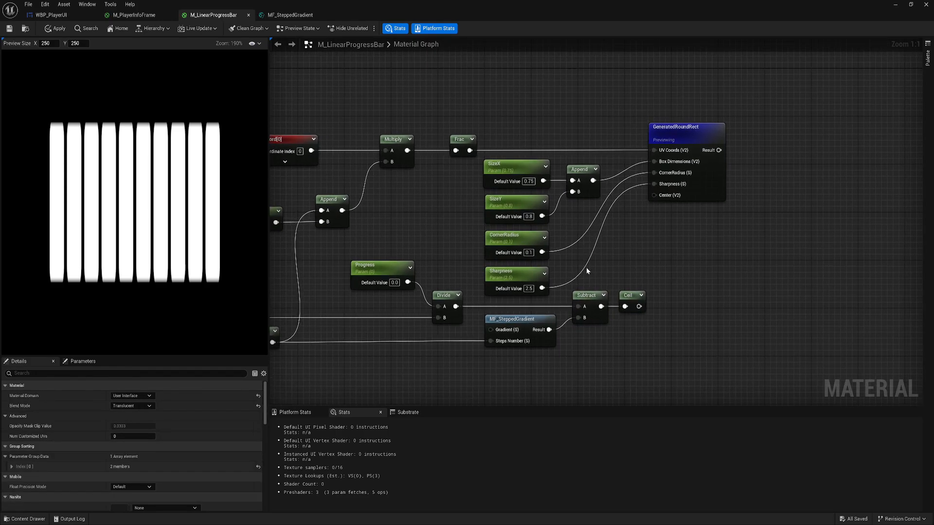
Stack the SizeY, CornerRadius and Sharpness parameter nodes closely beneath SizeX.
left_click_drag(530, 207, 530, 200)
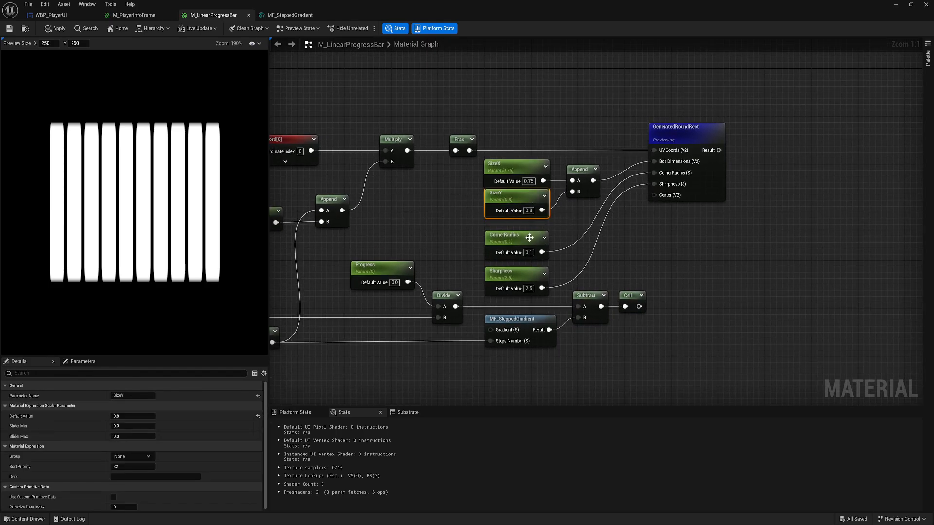
left_click_drag(529, 237, 530, 229)
left_click_drag(526, 273, 526, 255)
left_click(678, 244)
right_click_drag(678, 244, 663, 258)
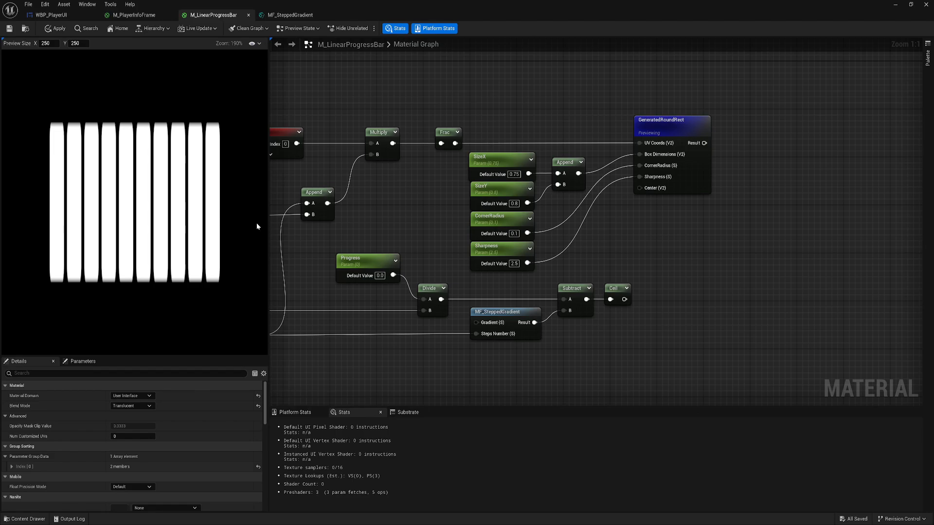
Add a Lerp node, feed the Ceil result into its Alpha, and place it past the rounded rectangle node.
right_click_drag(656, 290, 582, 278)
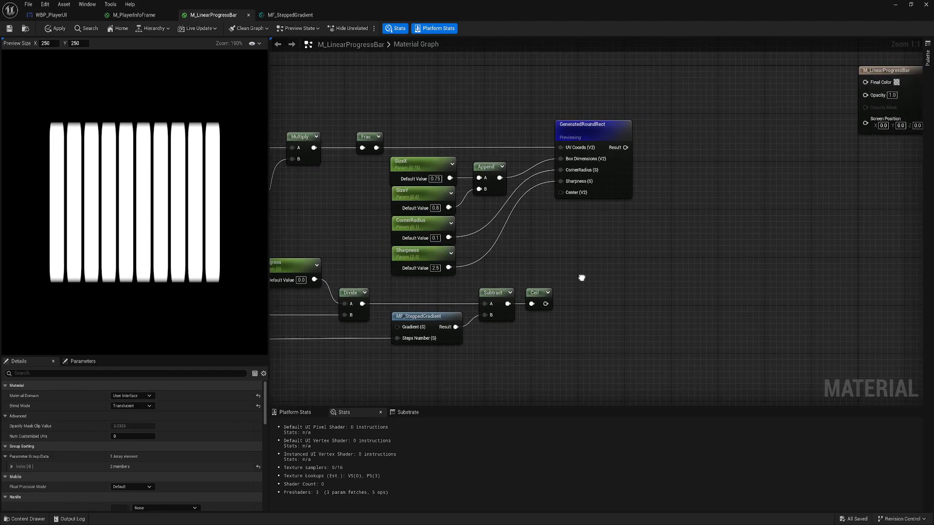
left_click(587, 252)
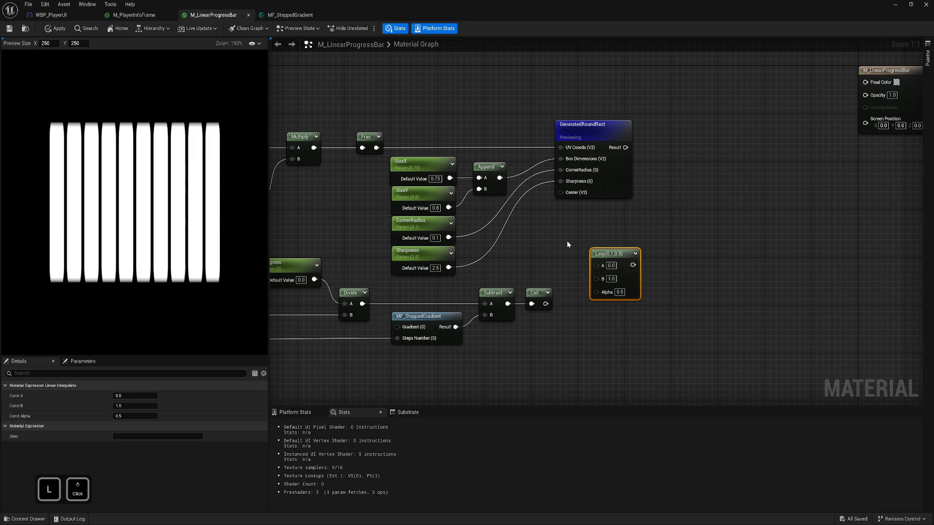
left_click_drag(545, 304, 694, 270)
mouse_move(608, 334)
right_mouse_down()
mouse_move(585, 323)
mouse_move(595, 344)
right_mouse_up()
mouse_move(607, 183)
left_mouse_down()
mouse_move(587, 182)
mouse_move(601, 183)
left_mouse_up()
left_click(690, 225)
right_click_drag(692, 225, 647, 212)
left_click_drag(617, 241, 660, 263)
right_click_drag(567, 247, 577, 231)
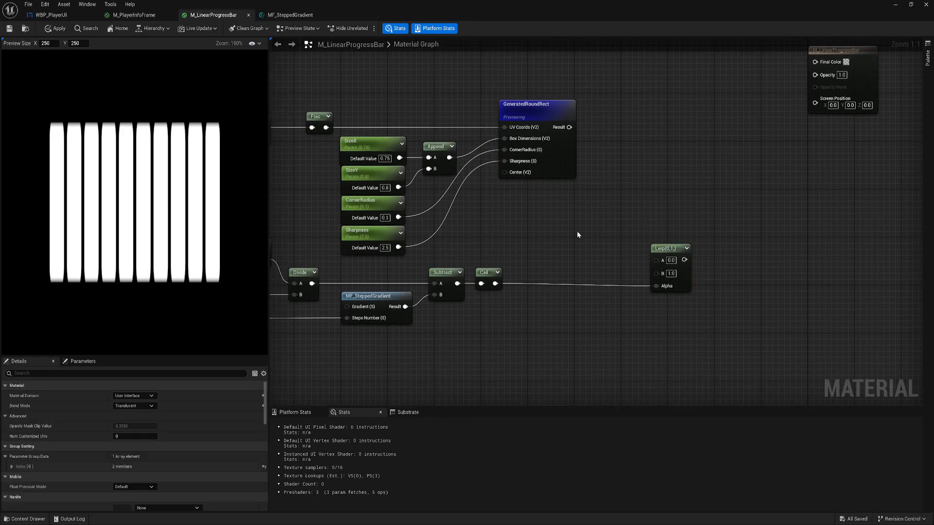
Add a scalar parameter named BackgroundOpacity above and before the Lerp node.
left_click(546, 208)
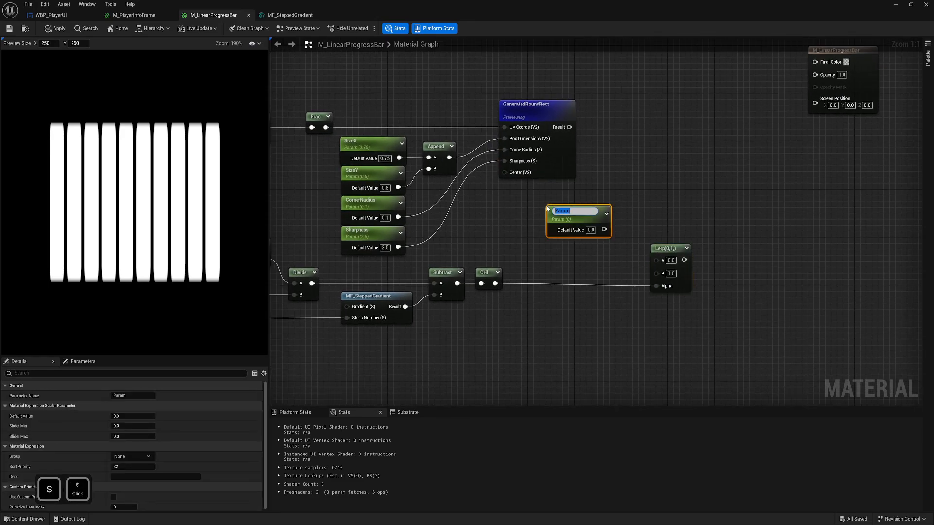
type("BackgroundOpacity")
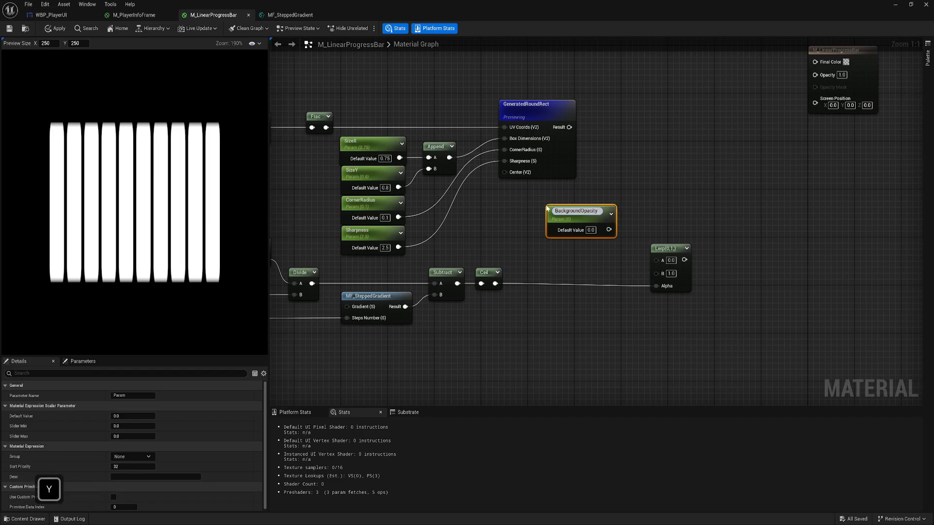
key("Return")
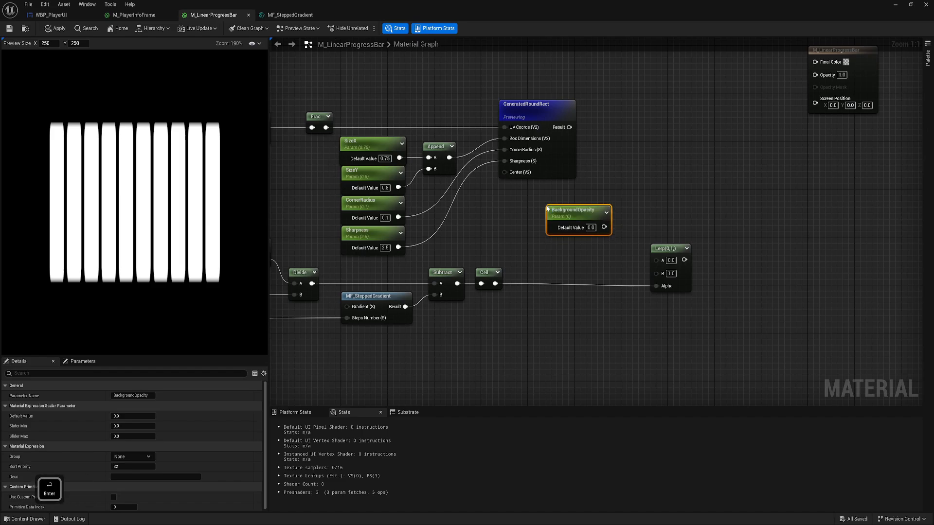
left_click_drag(570, 229, 563, 218)
Add a scalar parameter named ProgressOpacity directly beneath BackgroundOpacity.
left_click(538, 247)
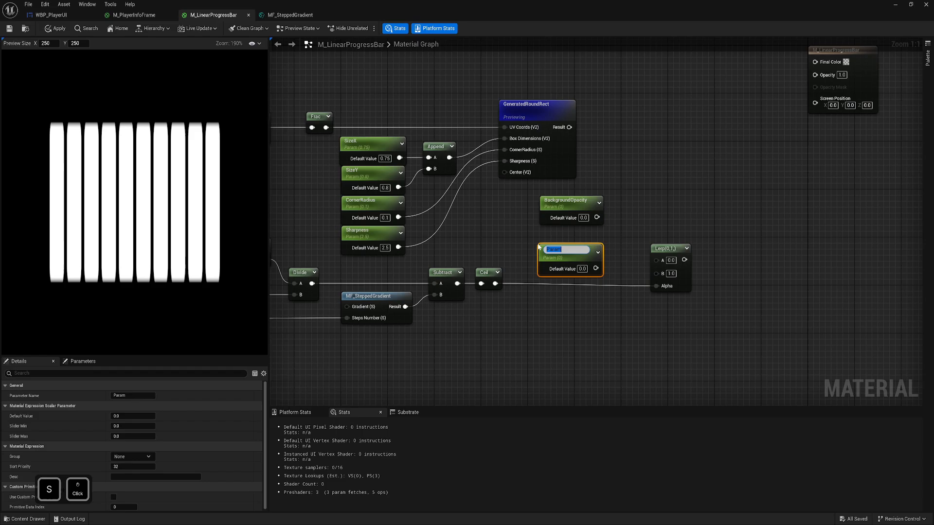
type("Progress")
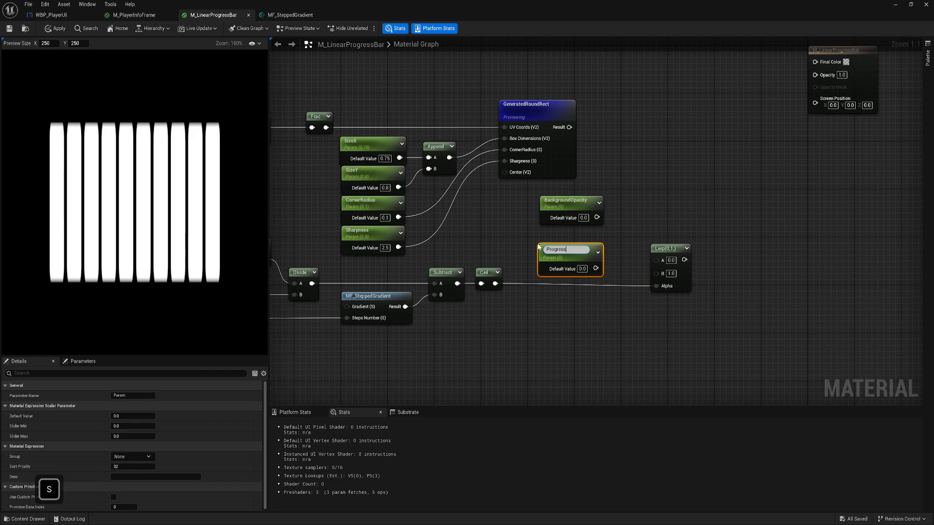
type("Opacity")
key("Return")
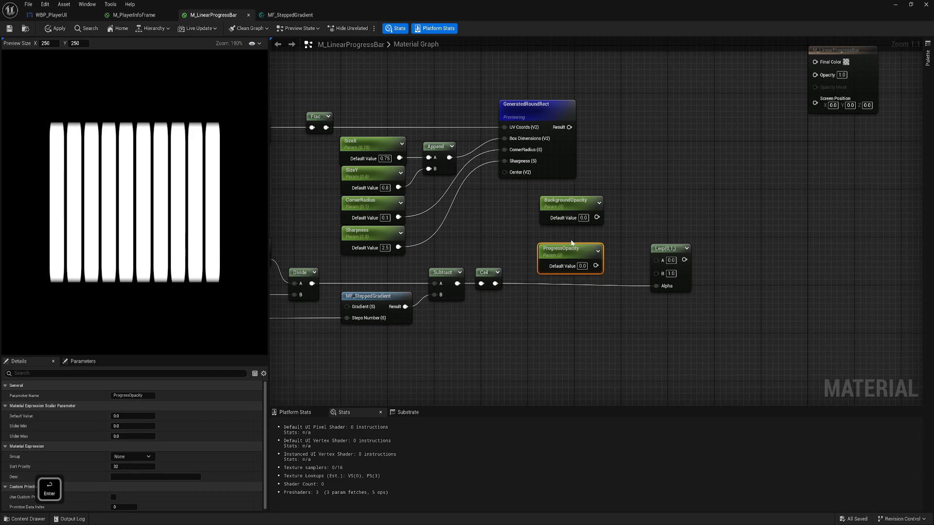
left_click_drag(582, 254, 583, 240)
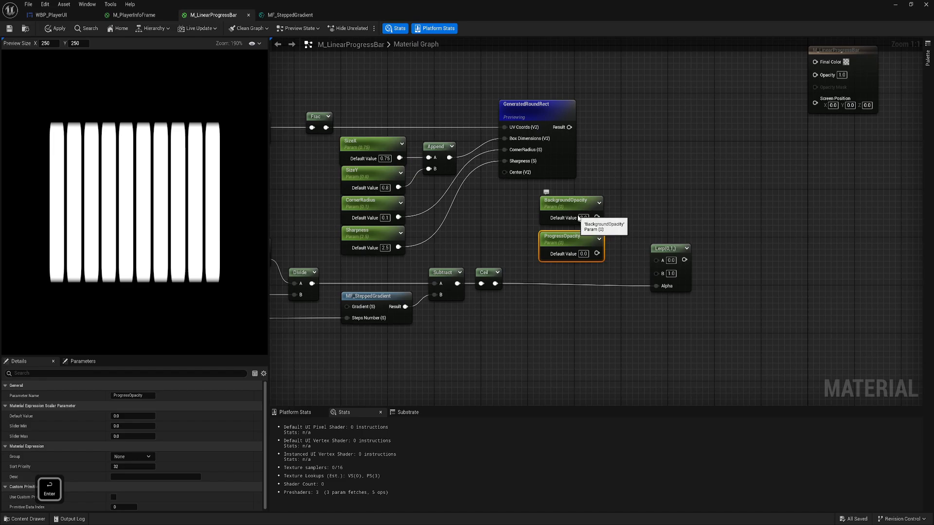
Set BackgroundOpacity's default value to 0.15 and connect it to the Lerp's A input.
left_click(583, 218)
type("1")
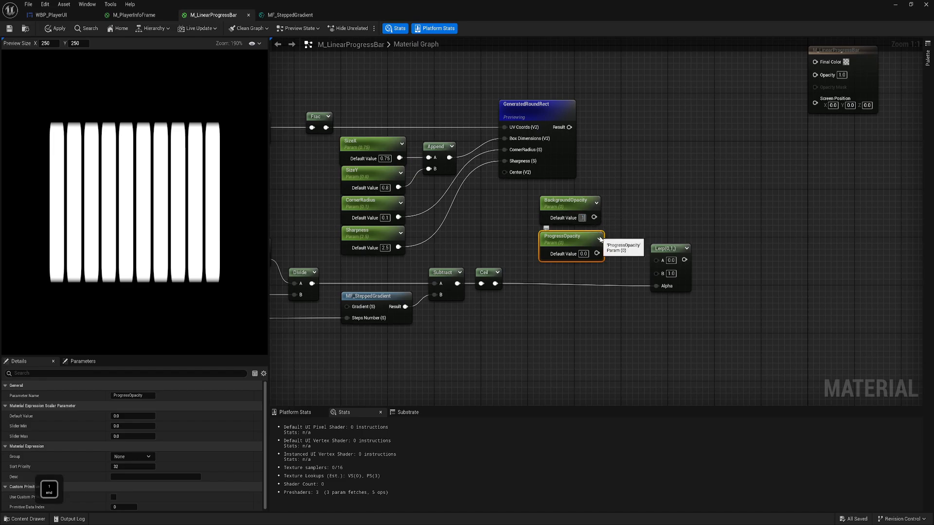
type("5")
key("Return")
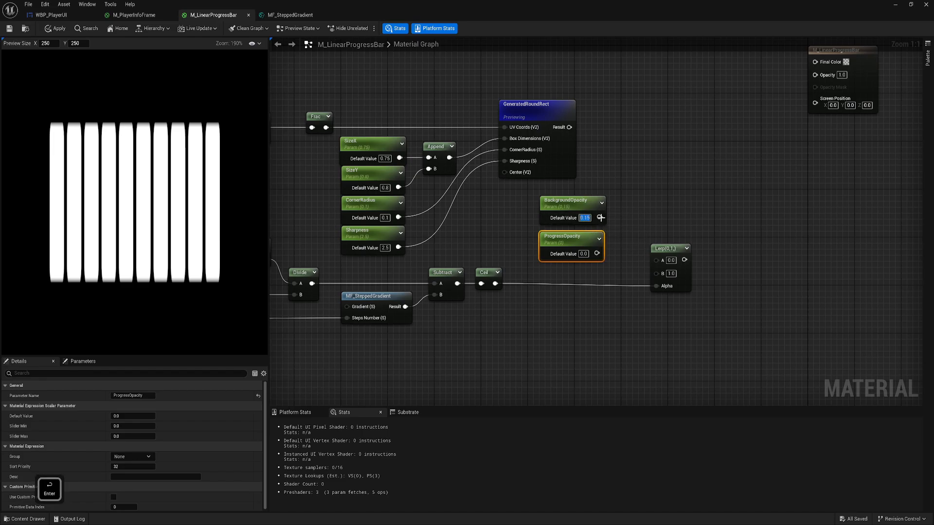
left_click_drag(599, 218, 655, 260)
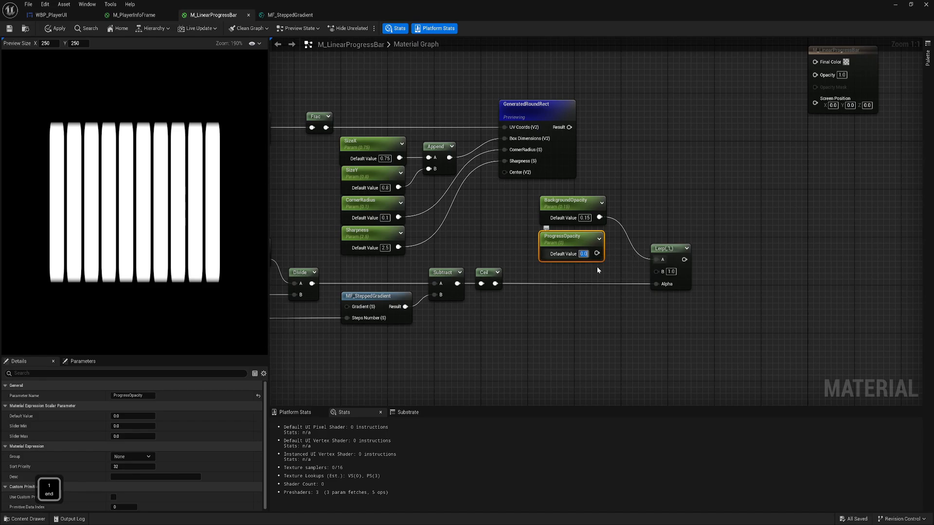
Set ProgressOpacity's default value to 1 and connect it to the Lerp's B input.
type("1")
key("Return")
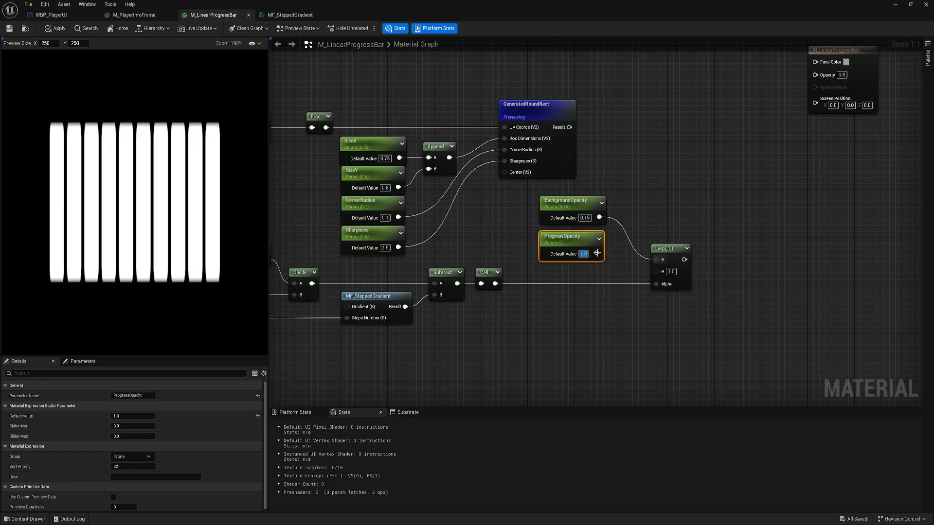
left_click_drag(597, 254, 656, 271)
Move both opacity parameters closer to the Ceil node's wire and shift the Lerp node nearer to them.
left_click(528, 211)
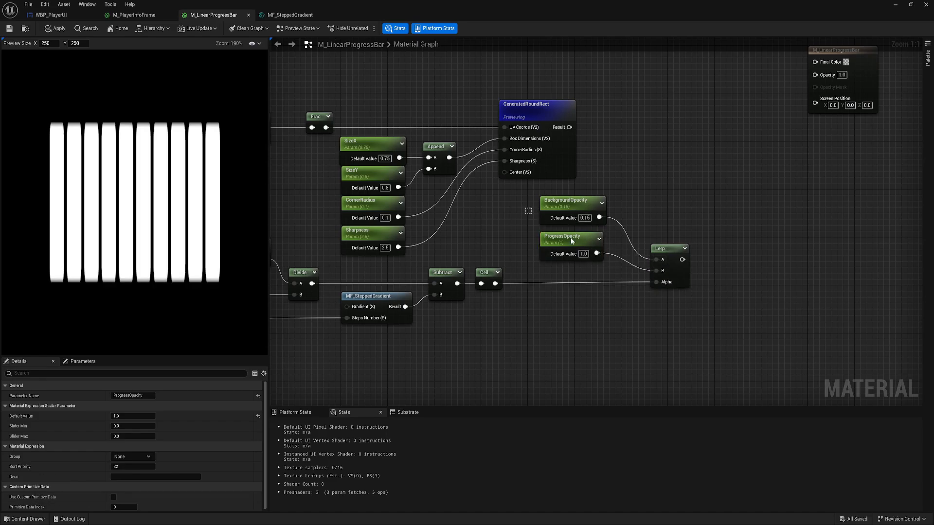
left_click_drag(526, 208, 570, 239)
left_click_drag(567, 238, 543, 256)
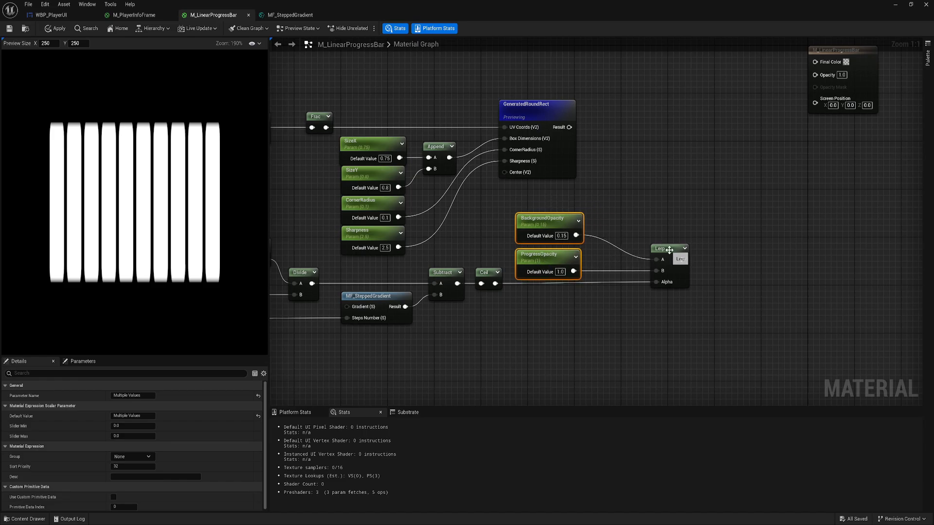
left_click_drag(669, 250, 646, 250)
left_click(638, 213)
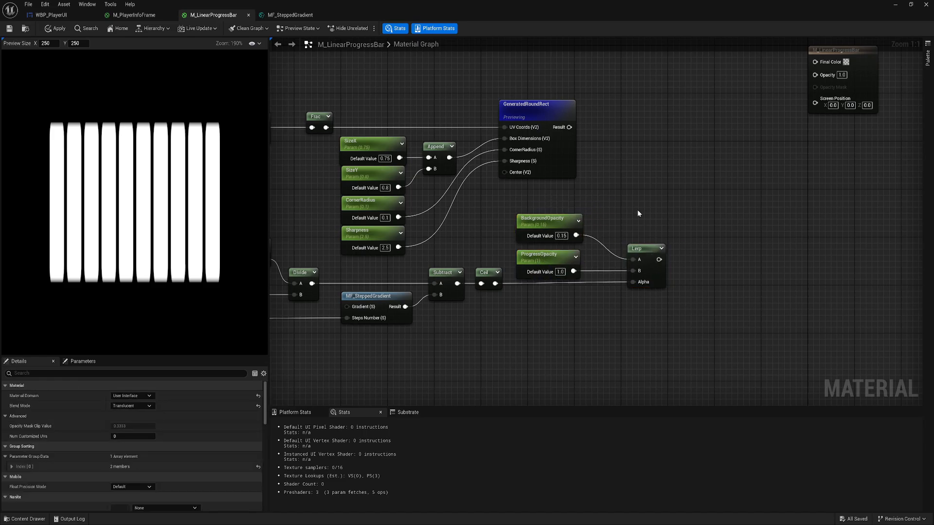
Create a named reroute declaration from the Ceil output and name it Progress Mask.
right_click_drag(637, 209, 739, 196)
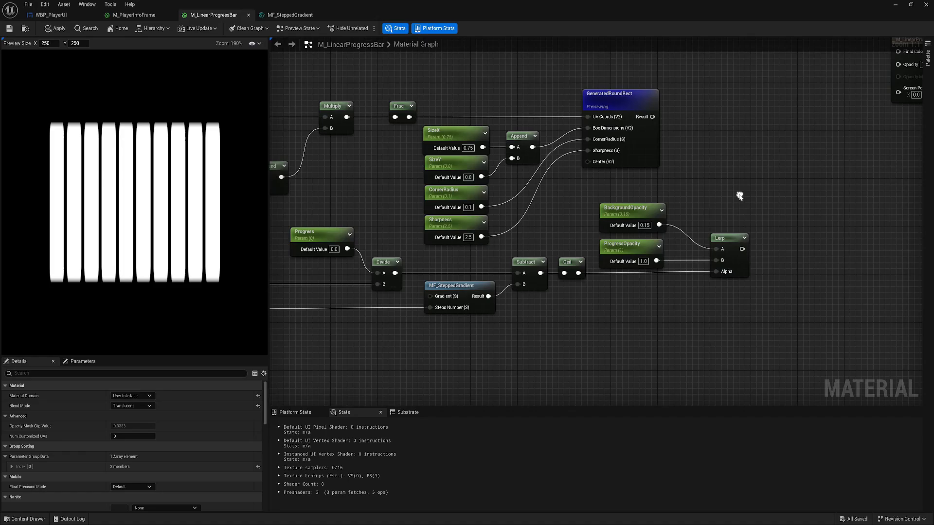
right_click_drag(615, 280, 580, 268)
left_click_drag(542, 260, 569, 283)
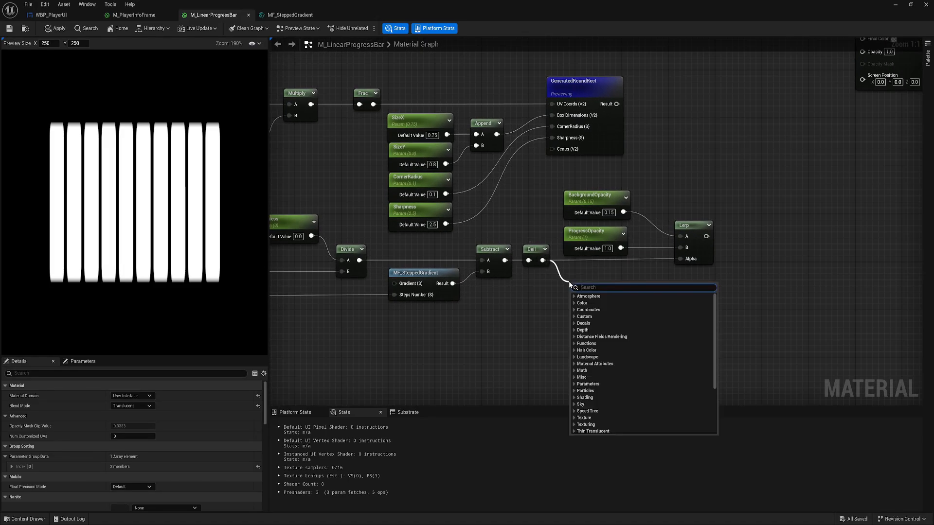
type("rer")
left_click(599, 320)
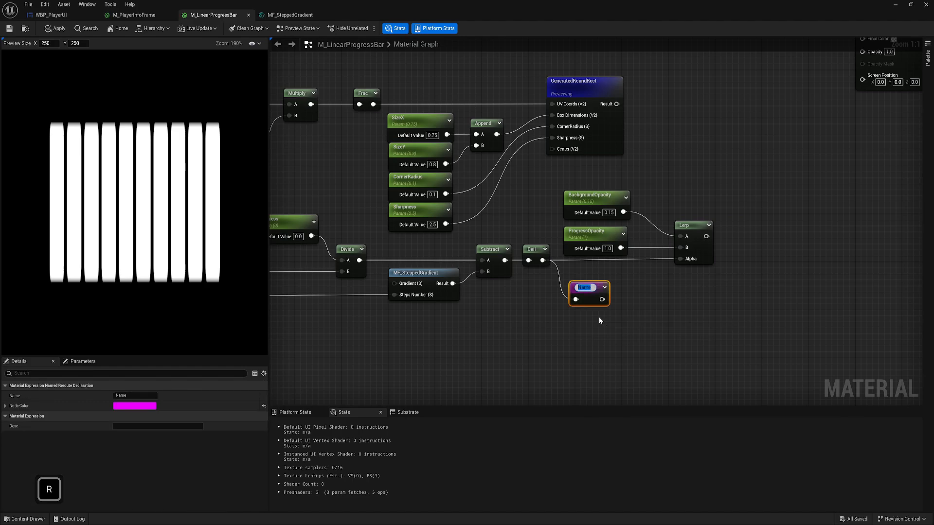
type("Progress Mask")
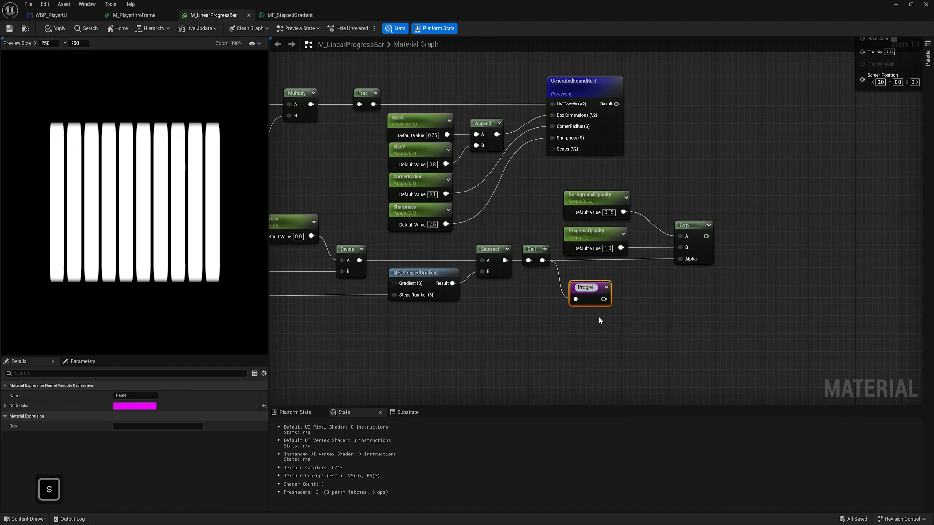
key("Return")
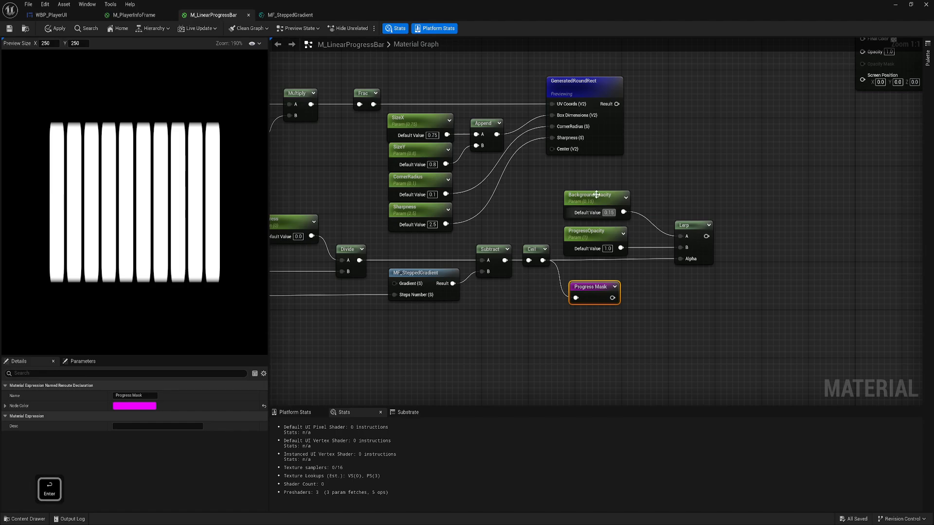
Place Progress Mask in line between Ceil and the Lerp's Alpha, and move the Lerp node closer.
right_click_drag(752, 268, 715, 275)
left_click_drag(657, 234, 634, 234)
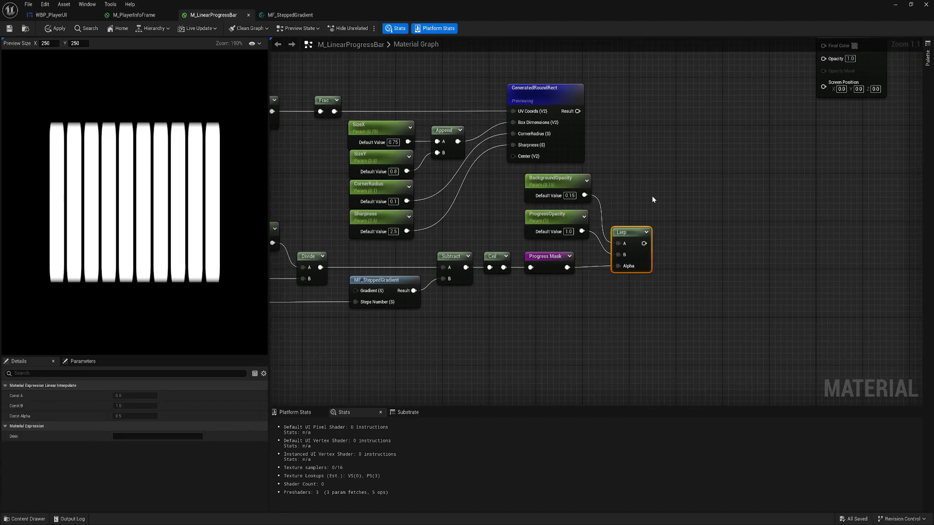
left_click(680, 147)
Add a Multiply node combining the GeneratedRoundRect result with the Lerp output, aligned with the rounded rectangle's wire.
right_click_drag(686, 139, 605, 223)
key("m")
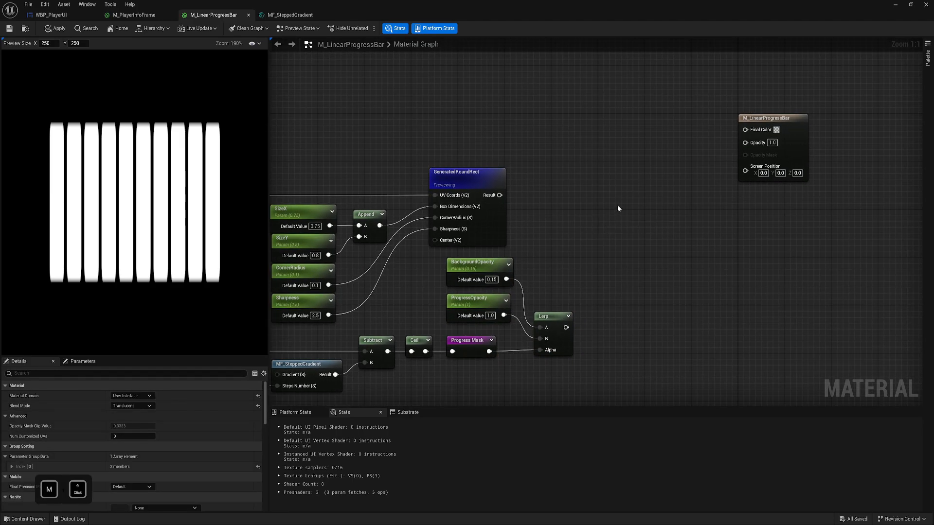
left_click(617, 206)
left_click_drag(500, 195, 565, 328)
left_click_drag(636, 214, 634, 194)
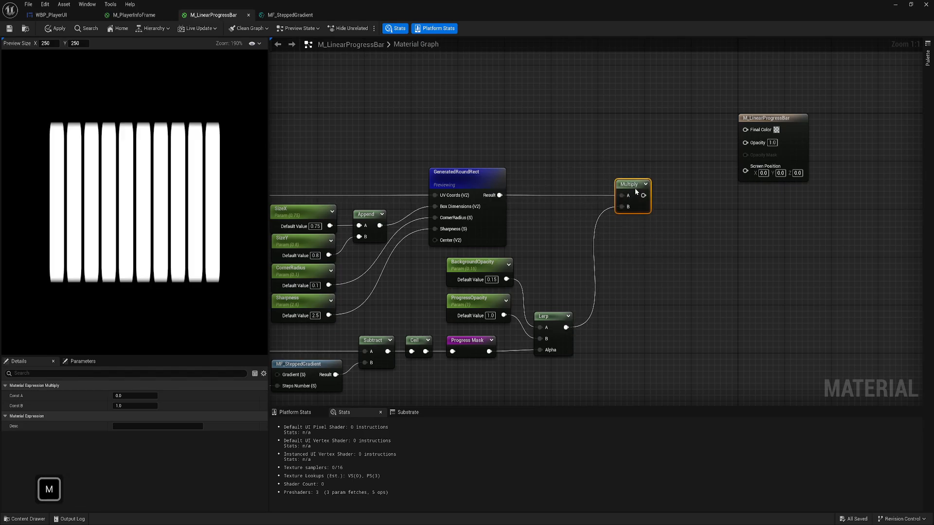
Connect the Multiply output to the material's Opacity and stop previewing the GeneratedRoundRect node.
right_click_drag(645, 239, 571, 251)
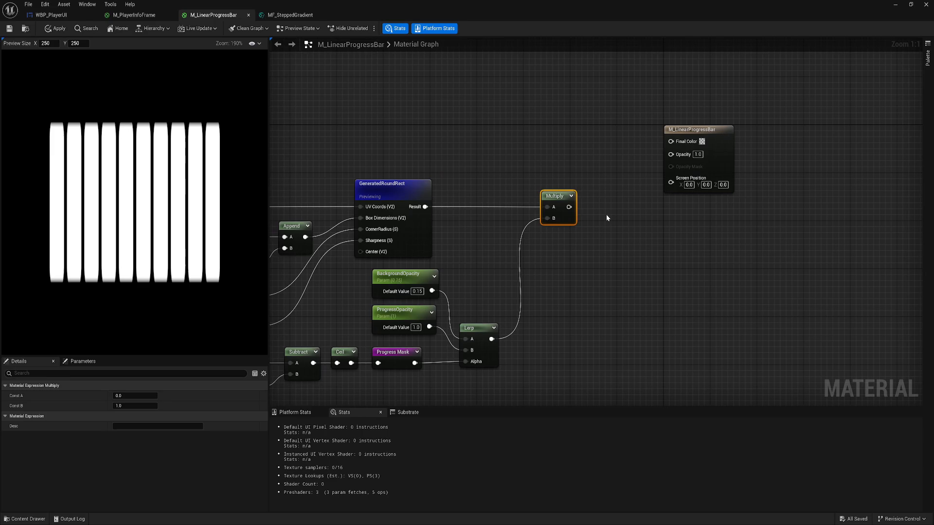
left_click_drag(568, 207, 701, 208)
right_click_drag(579, 147, 643, 140)
right_click(449, 180)
left_click(479, 206)
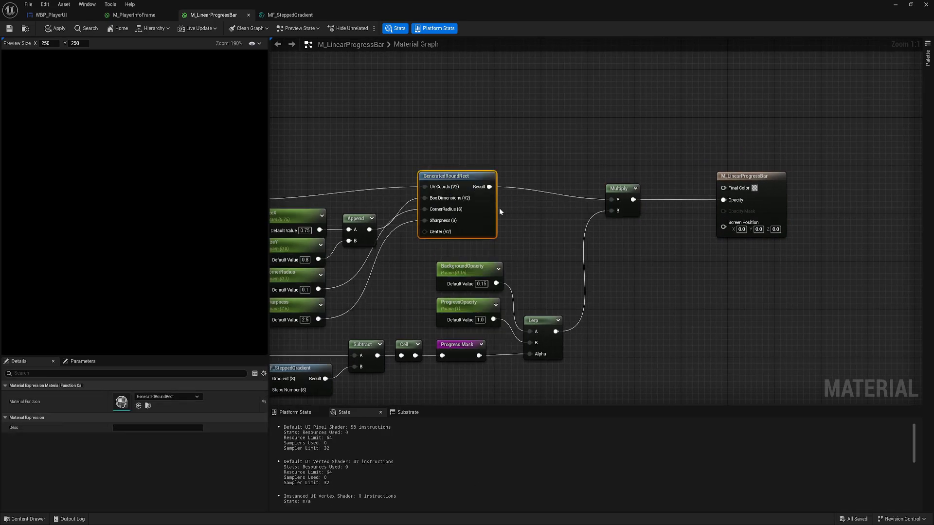
left_click(377, 138)
Try default values of 10 and 100 on the Progress parameter, and set it to 50.
right_click_drag(376, 137, 691, 137)
left_click(483, 319)
type("1")
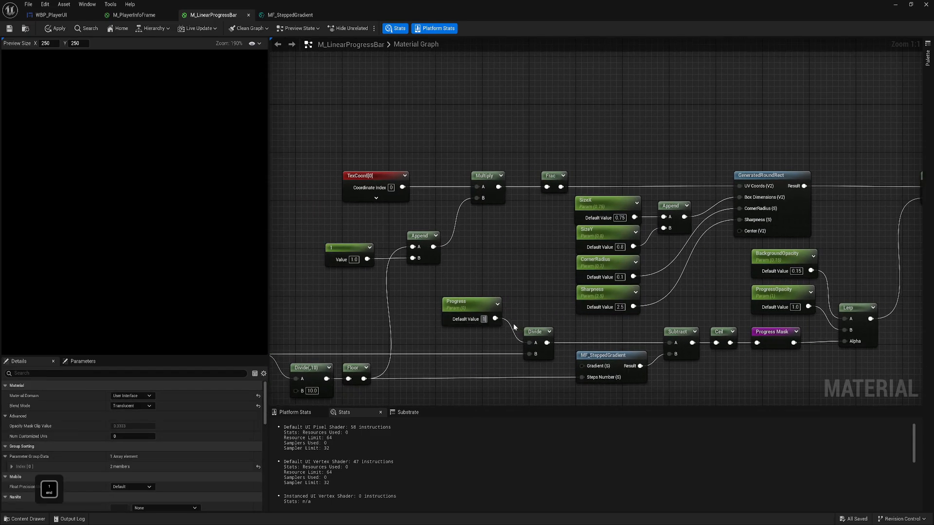
type("0")
key("Return")
type("100")
key("Return")
type("50")
key("Return")
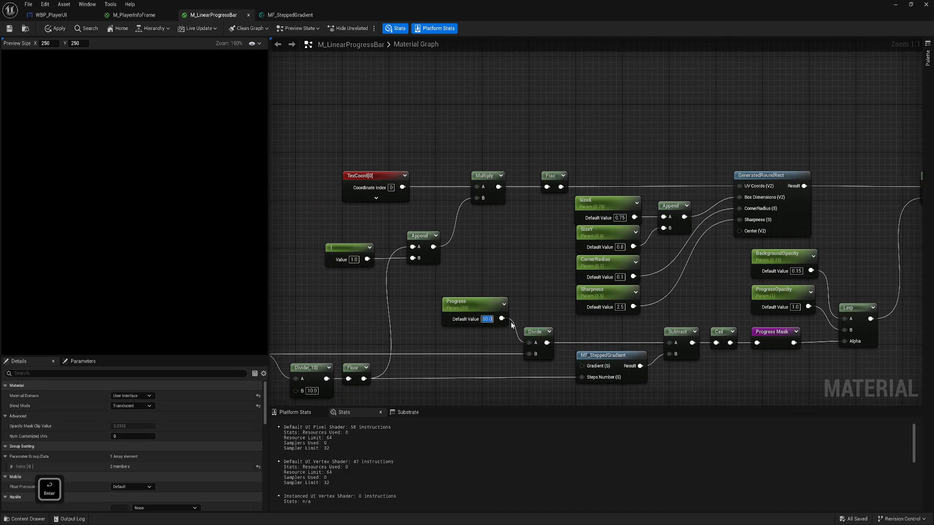
Move the M_LinearProgressBar output node farther away from the final Multiply node to make room between them.
right_click_drag(480, 292, 519, 250)
right_click_drag(558, 210, 473, 214)
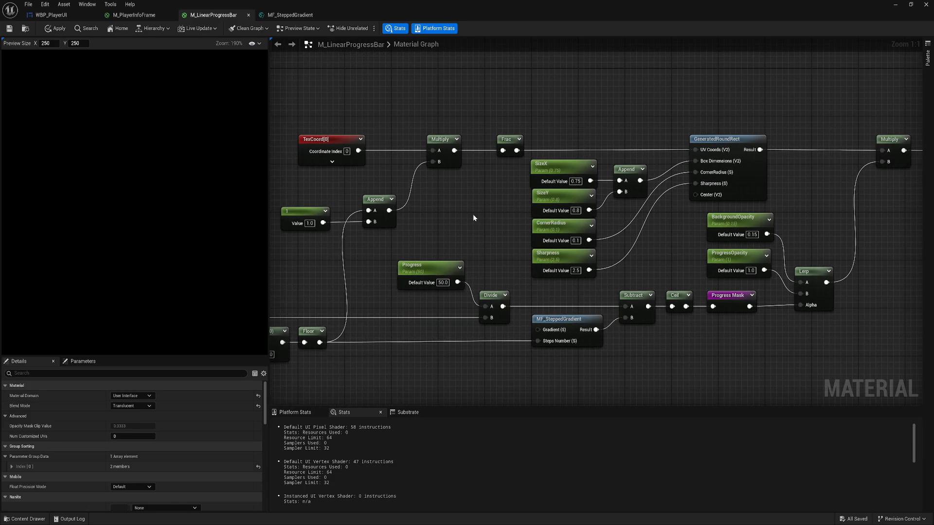
right_click_drag(651, 232, 490, 236)
right_click_drag(660, 193, 508, 262)
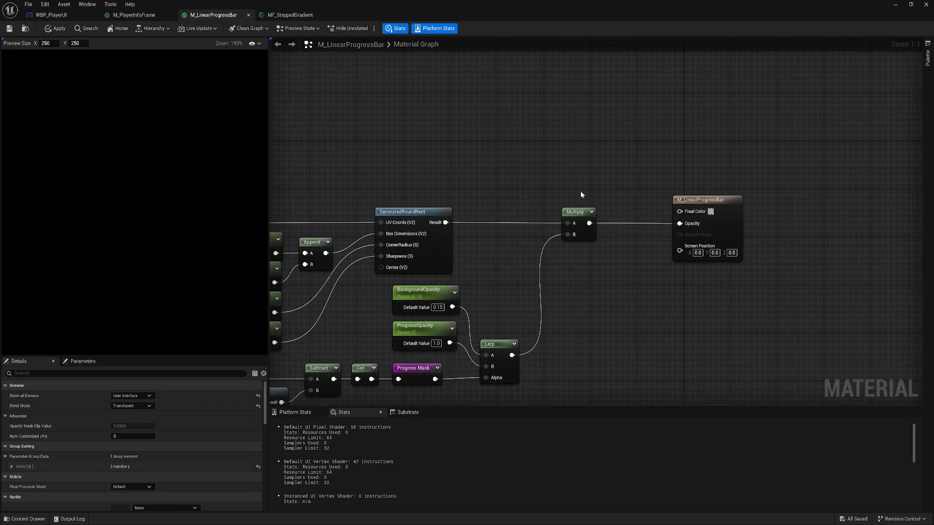
right_click_drag(597, 176, 565, 187)
left_click(703, 215)
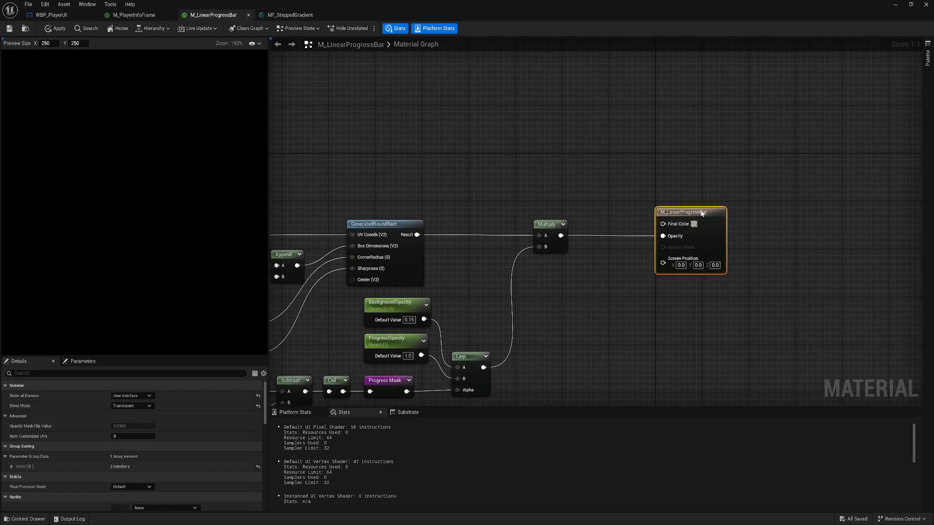
left_click_drag(702, 214, 705, 215)
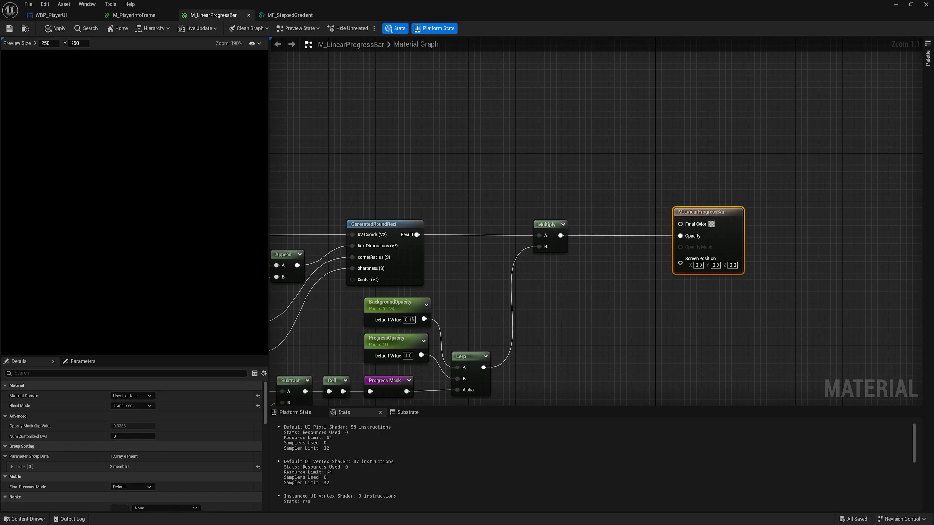
Add a Lerp node above the Multiply wire and connect its output to the material's Final Color.
right_click_drag(621, 190, 616, 210)
key("l")
left_click(593, 174)
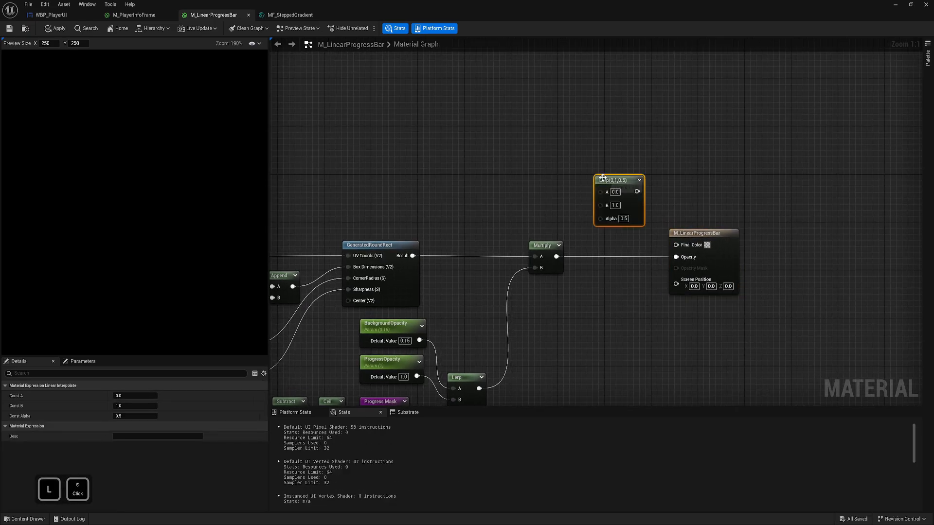
left_click_drag(603, 174, 679, 245)
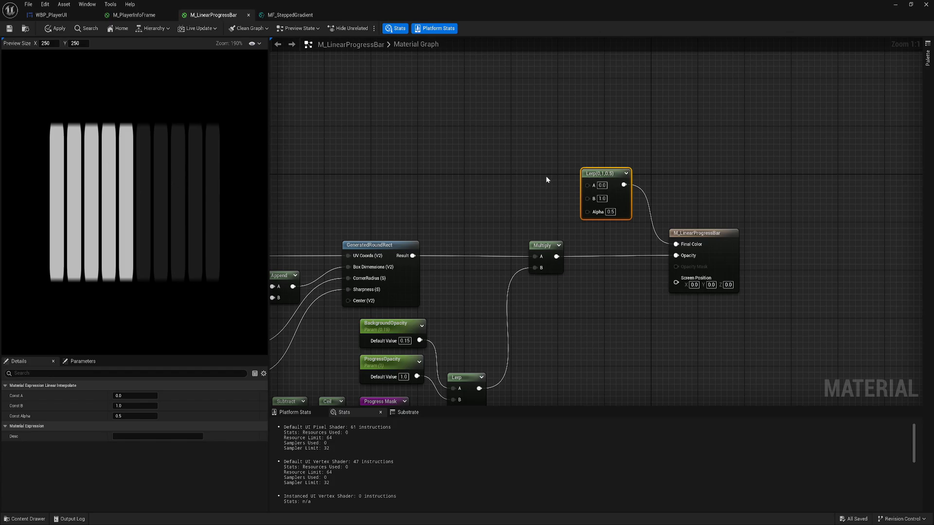
left_click_drag(602, 174, 613, 174)
right_click_drag(490, 163, 504, 177)
key("Delete")
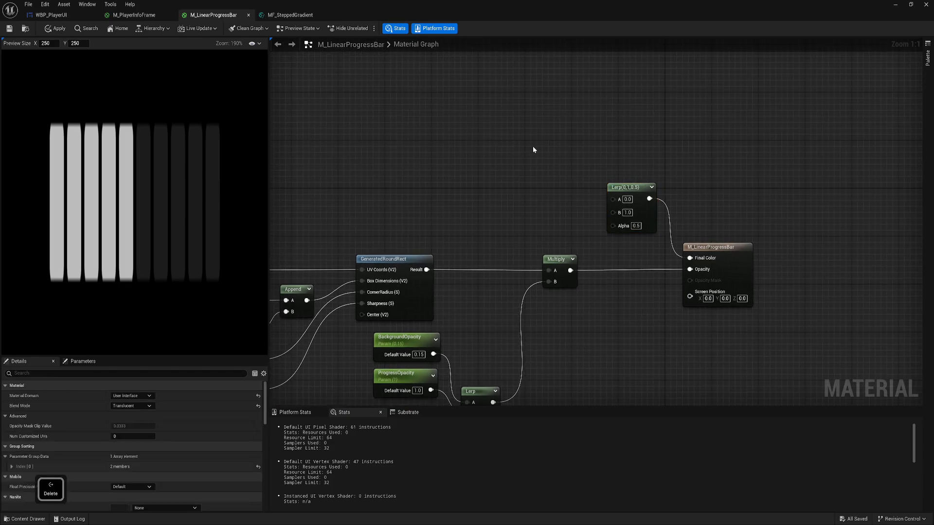
Add a three-component constant near the new Lerp, convert it to a parameter named BackgroundColor, and reposition it.
right_click(530, 146)
left_click(506, 138)
key("3")
left_click(530, 134)
right_click(545, 141)
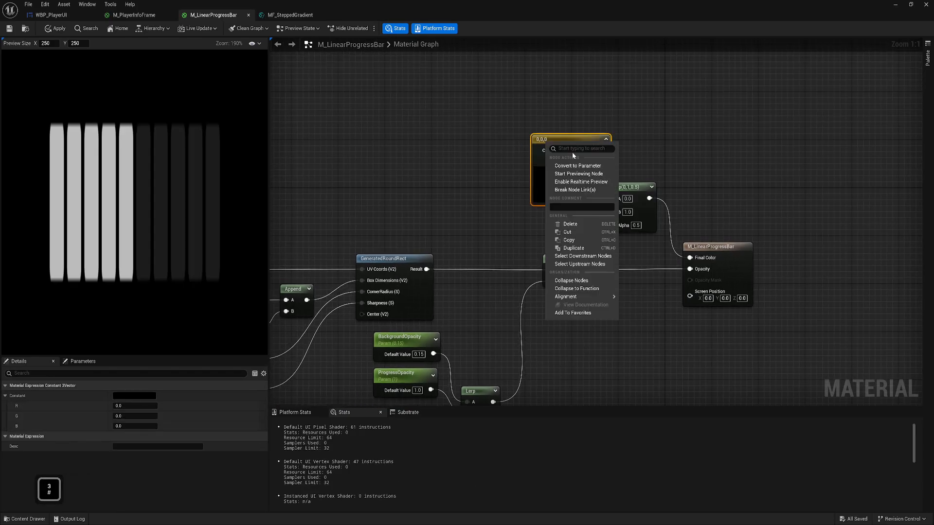
left_click(573, 165)
type("C")
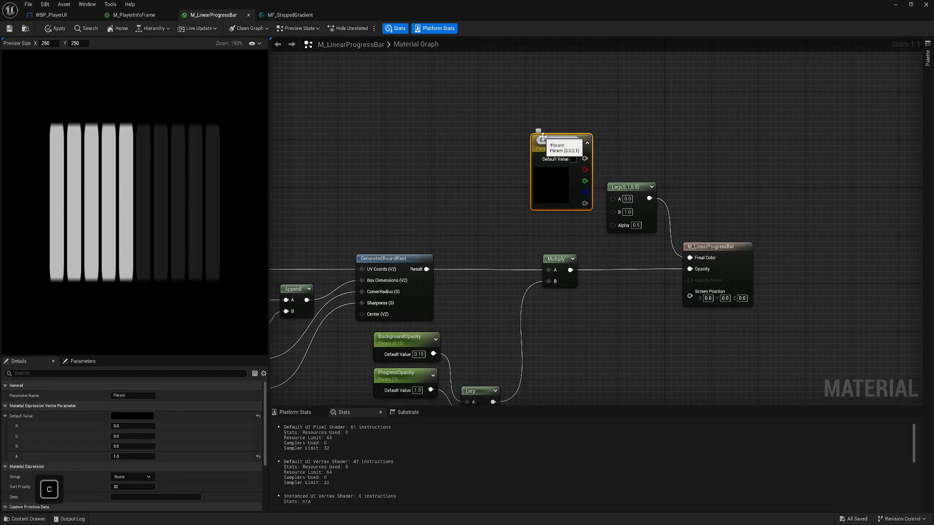
type("kgroundColor")
key("Return")
left_click_drag(559, 148, 537, 135)
Set BackgroundColor's default to light grey, about 0.59 per channel, and connect it to the new Lerp's A input.
left_click(132, 416)
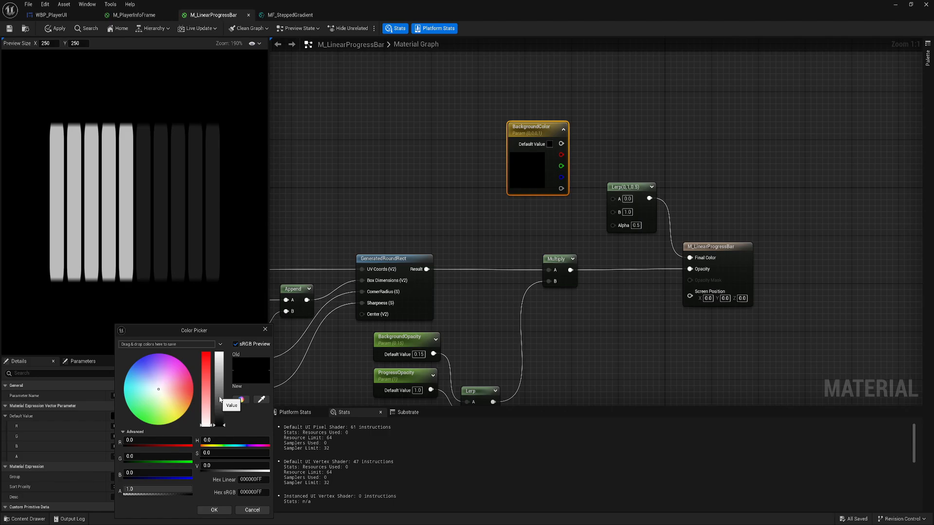
left_click_drag(220, 400, 223, 384)
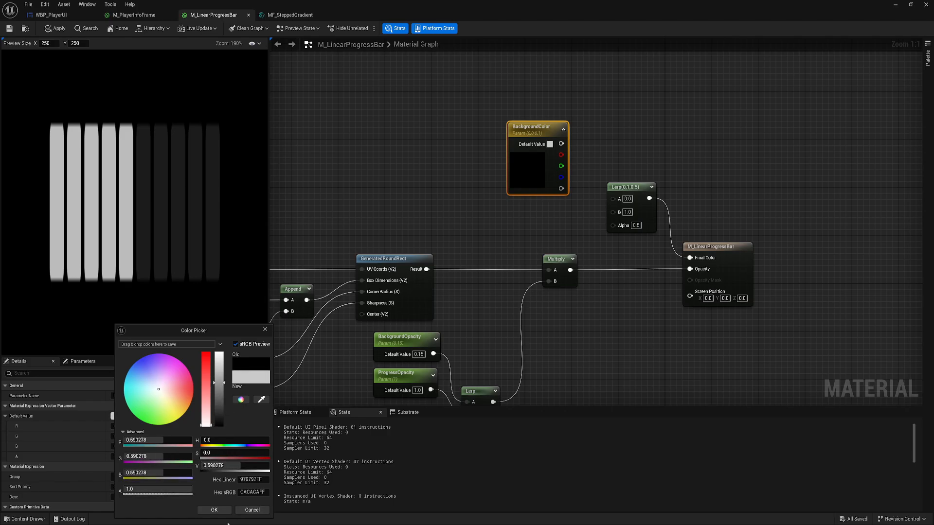
left_click(214, 510)
left_click_drag(561, 144, 613, 199)
left_click_drag(530, 127, 525, 103)
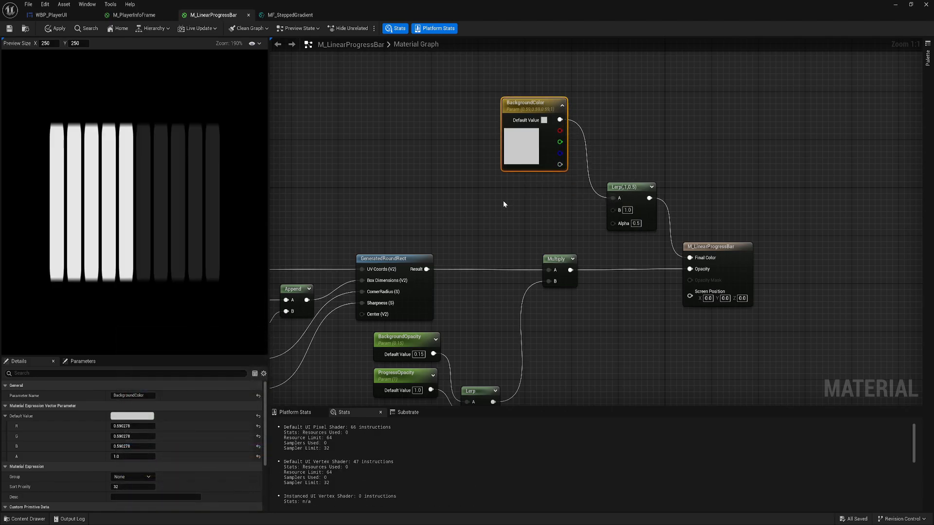
left_click(503, 204)
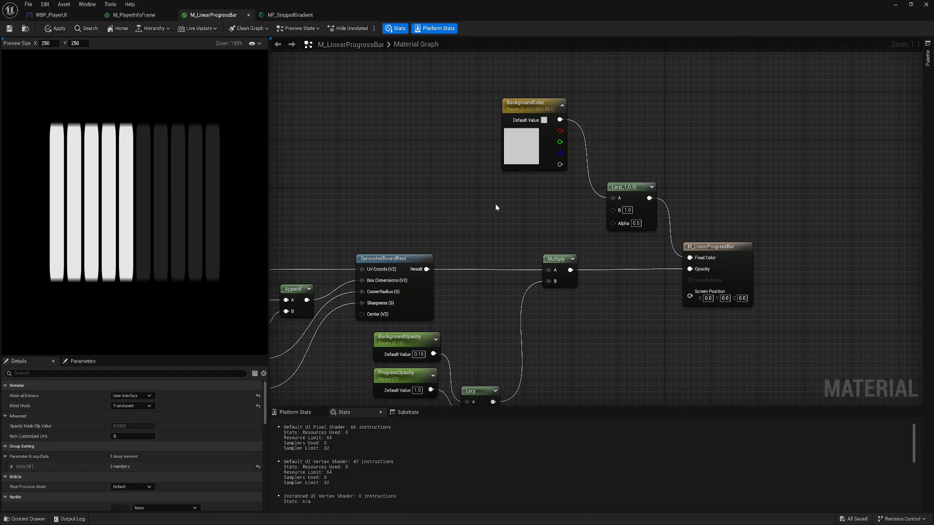
Add a second three-component constant below BackgroundColor and convert it to a parameter named ProgressColor.
right_click_drag(452, 195, 490, 183)
left_click(490, 183)
right_click(491, 183)
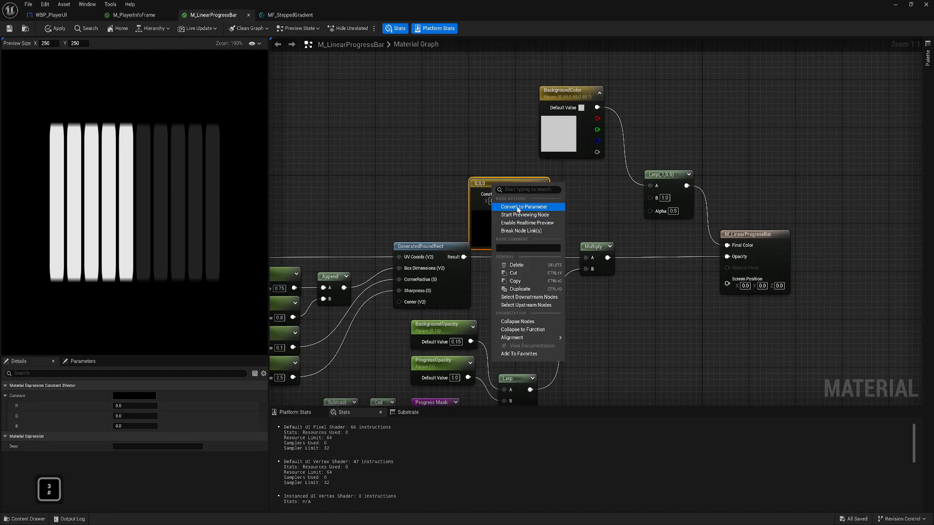
left_click(516, 204)
type("ProgressColor")
key("Return")
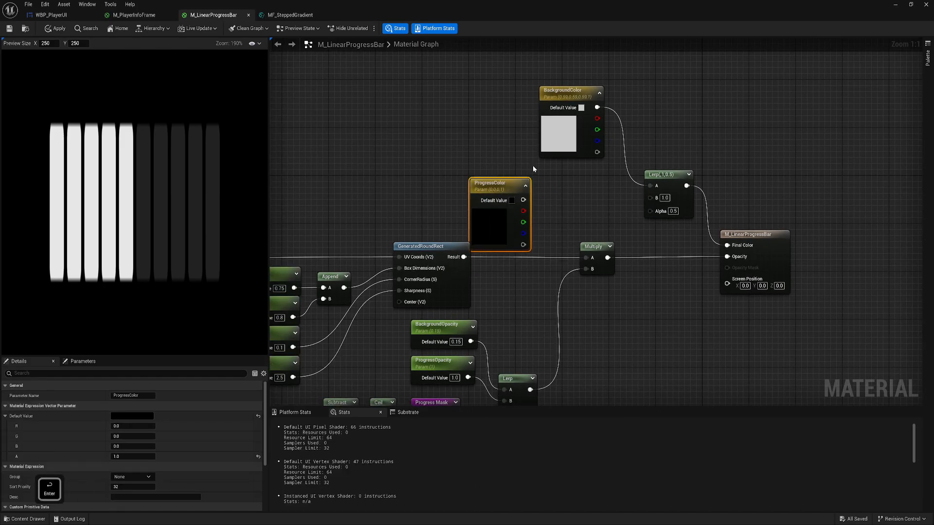
Set ProgressColor's default to bright green, with R 0, G 1 and B about 0.018.
left_click(132, 416)
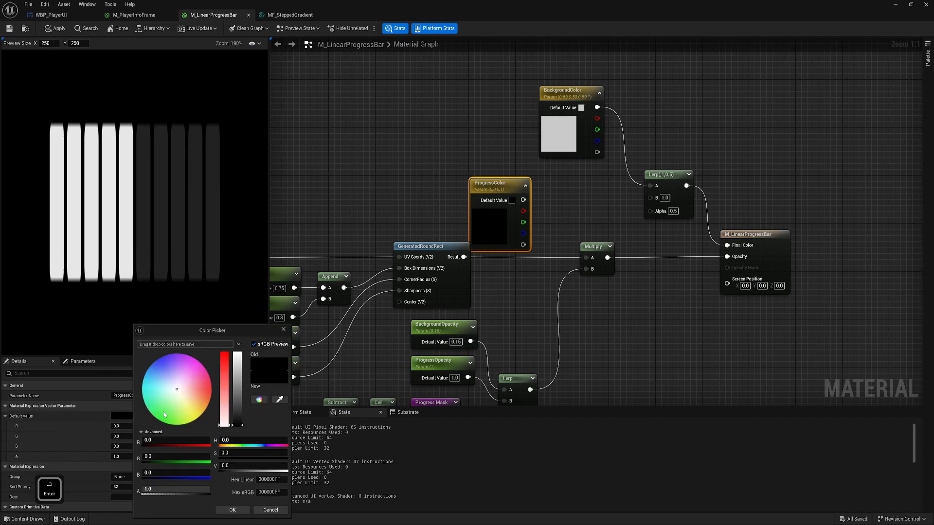
left_click_drag(158, 414, 156, 422)
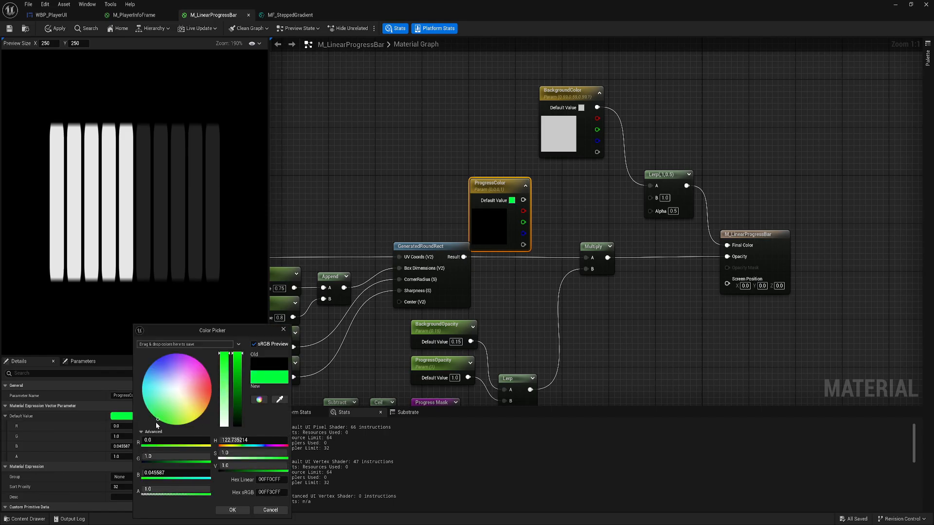
left_click(233, 509)
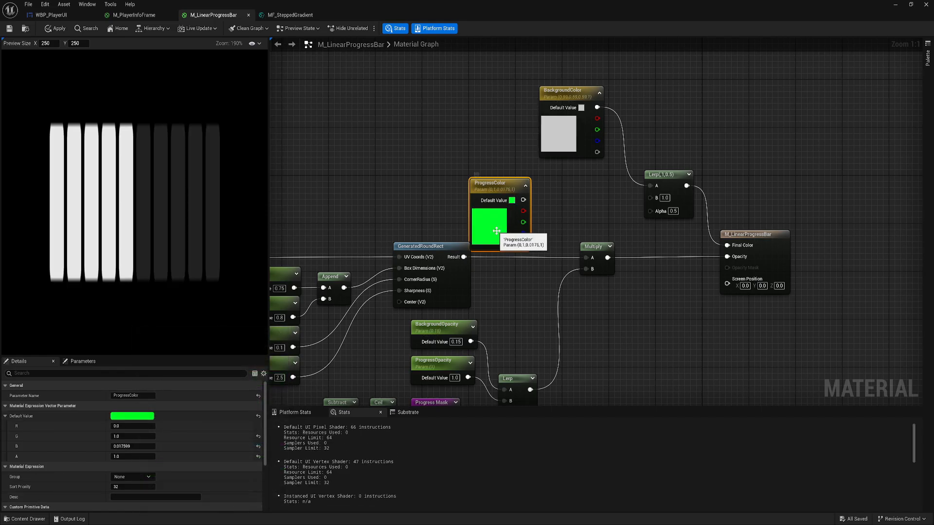
Connect ProgressColor and a Progress Mask usage node to the colour Lerp's B and Alpha inputs, and save the material.
left_click_drag(493, 225, 650, 198)
right_click_drag(648, 211, 632, 180)
left_click_drag(632, 180, 584, 188)
left_click(617, 197)
left_click(9, 30)
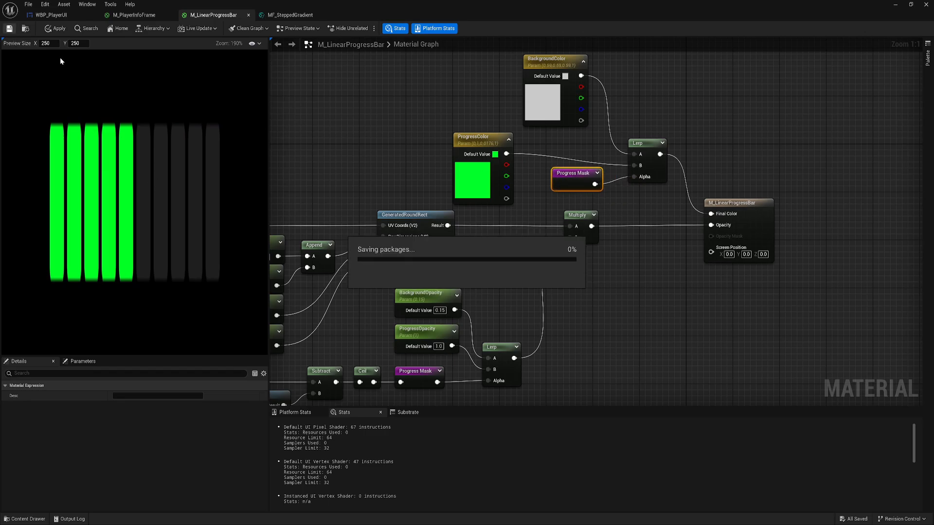
Try default values of 10, 100 and 80 on the Progress parameter, and set it back to 50.
right_click_drag(610, 281, 703, 205)
right_click_drag(444, 364, 544, 359)
left_click(301, 264)
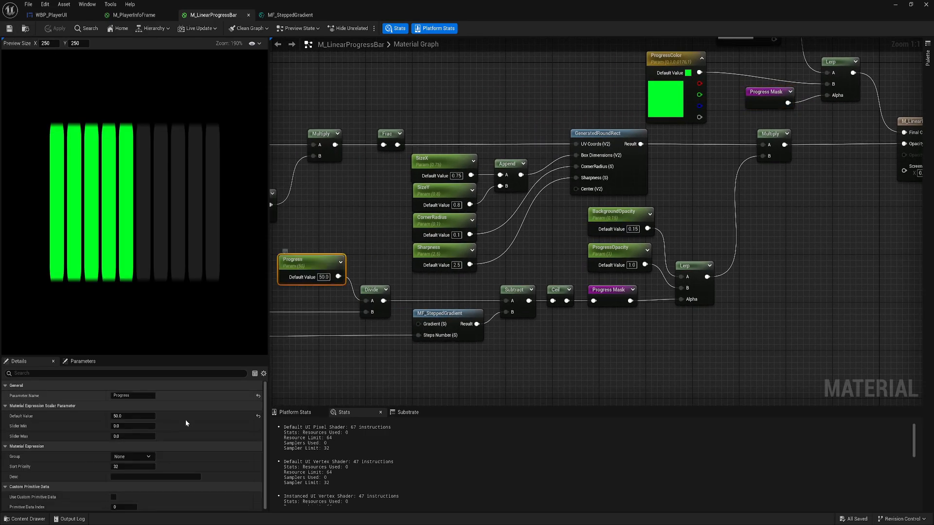
left_click(141, 416)
type("10")
key("Return")
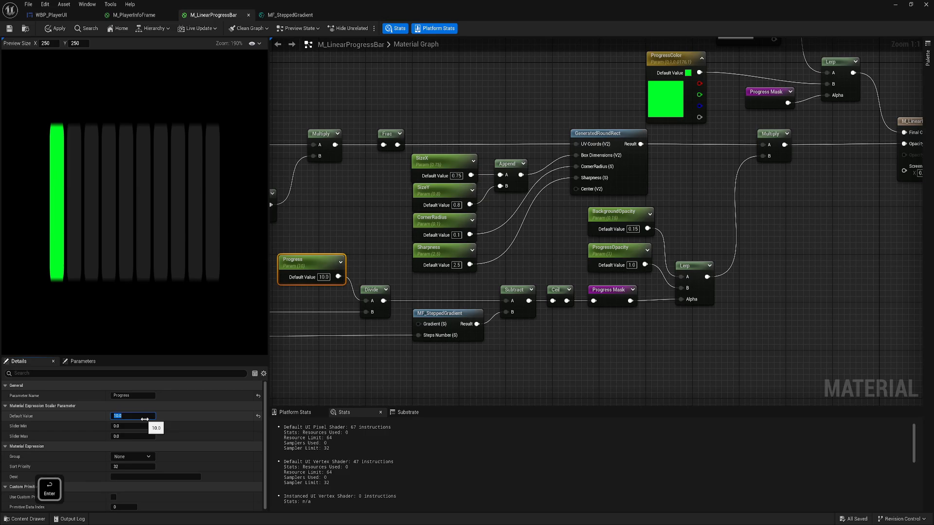
type("100")
key("Return")
type("80")
key("Return")
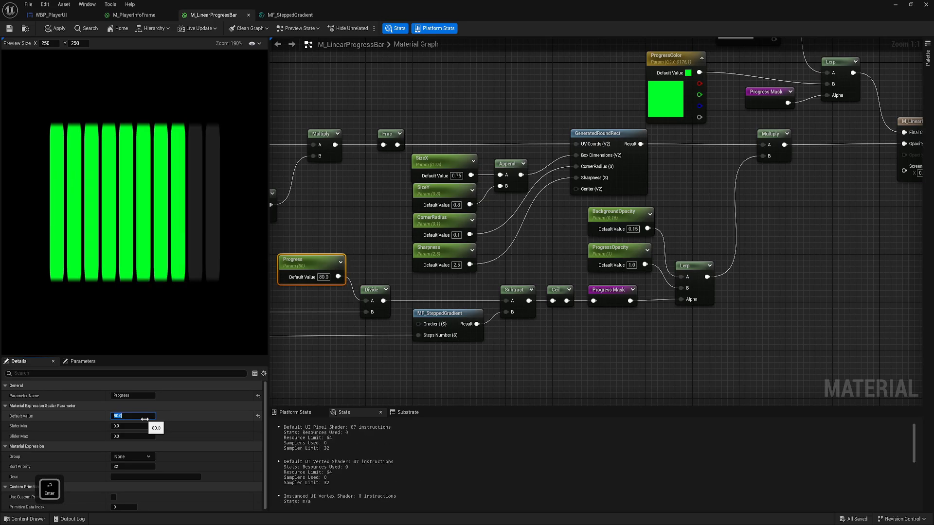
type("50")
key("Return")
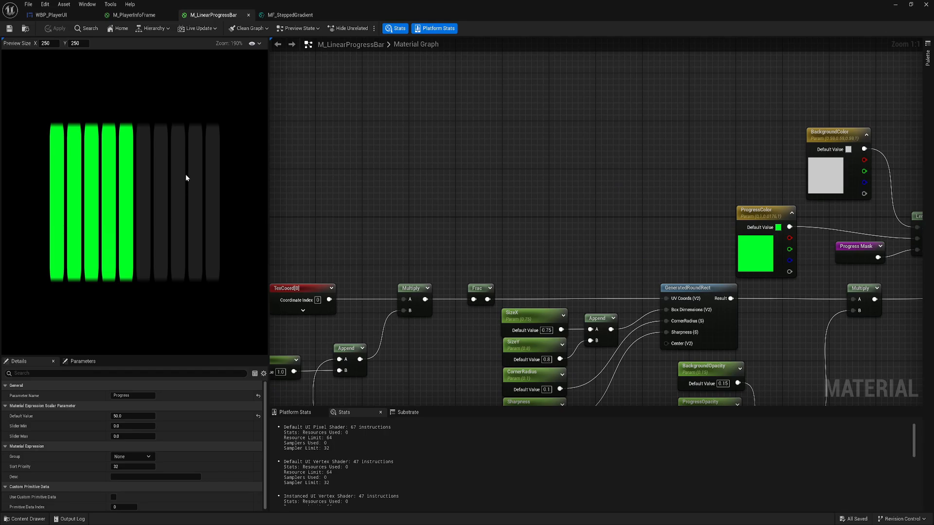
Switch to the WBP_PlayerUI widget and select the Overlay that contains the player frame image.
left_click(50, 15)
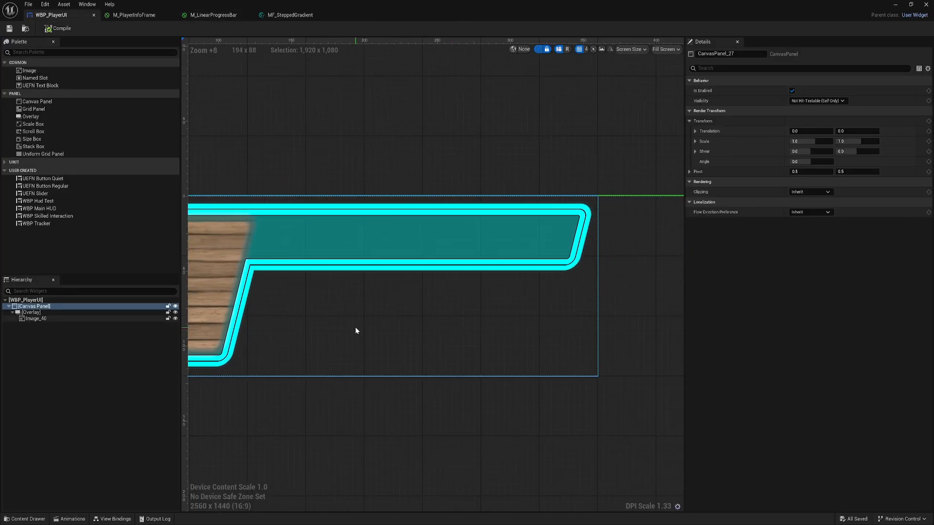
right_click_drag(371, 310, 438, 319)
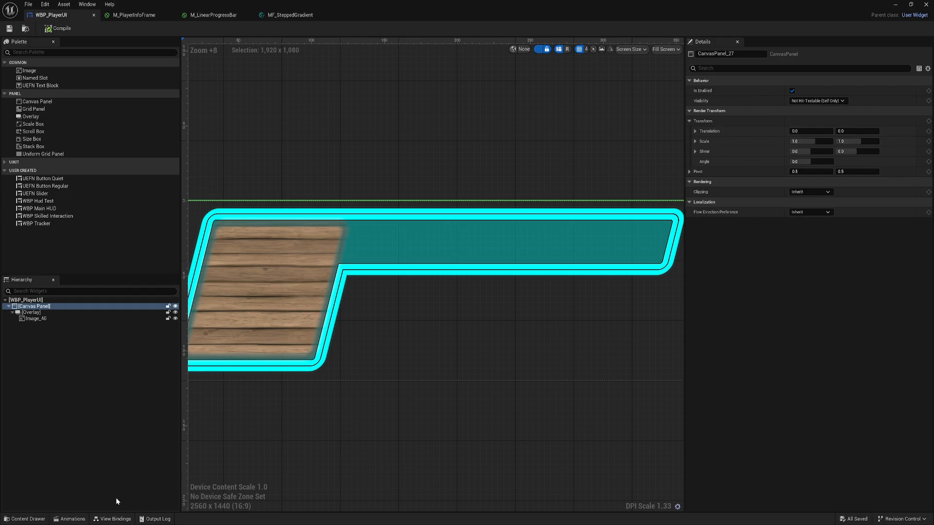
left_click(28, 346)
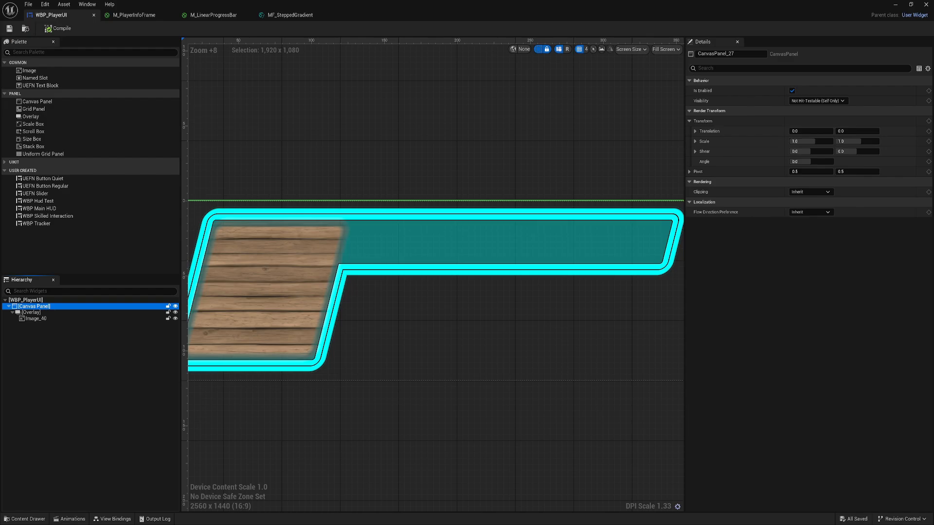
left_click(112, 312)
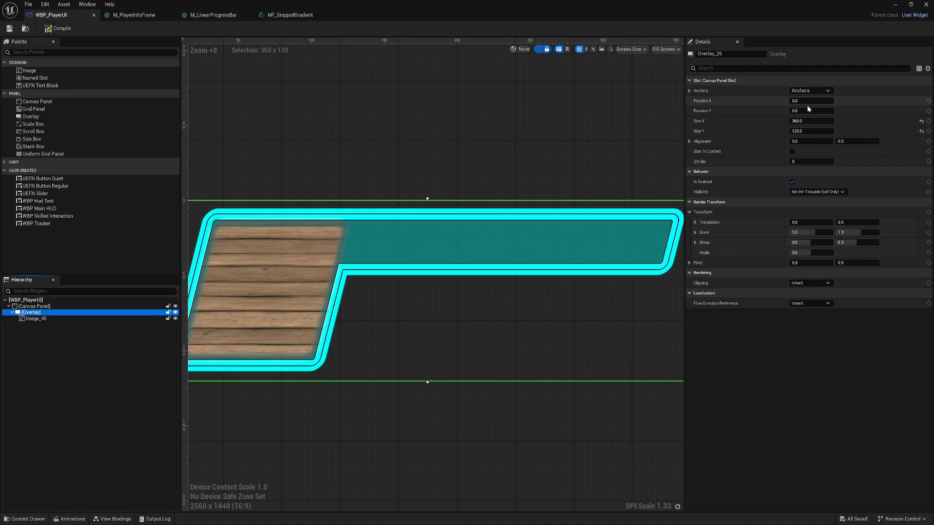
scroll(480, 230, "down", 5)
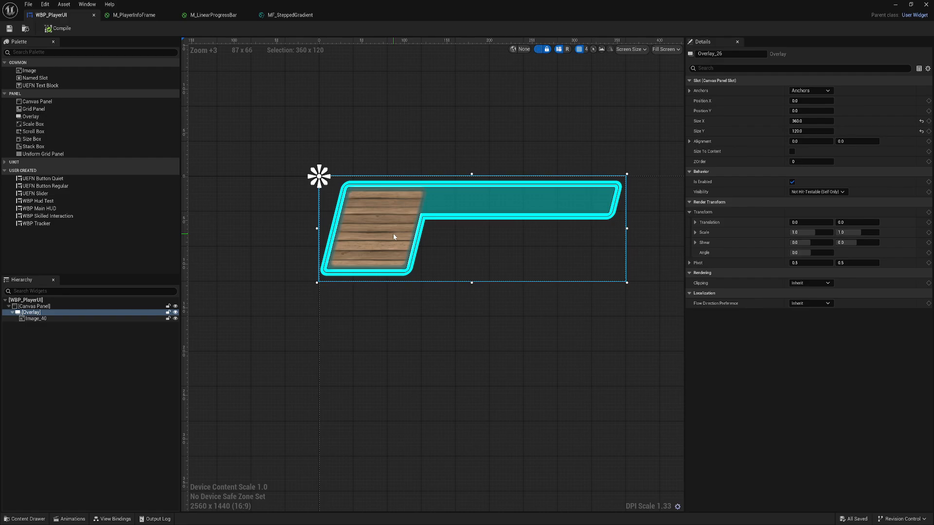
right_click_drag(433, 315, 321, 298)
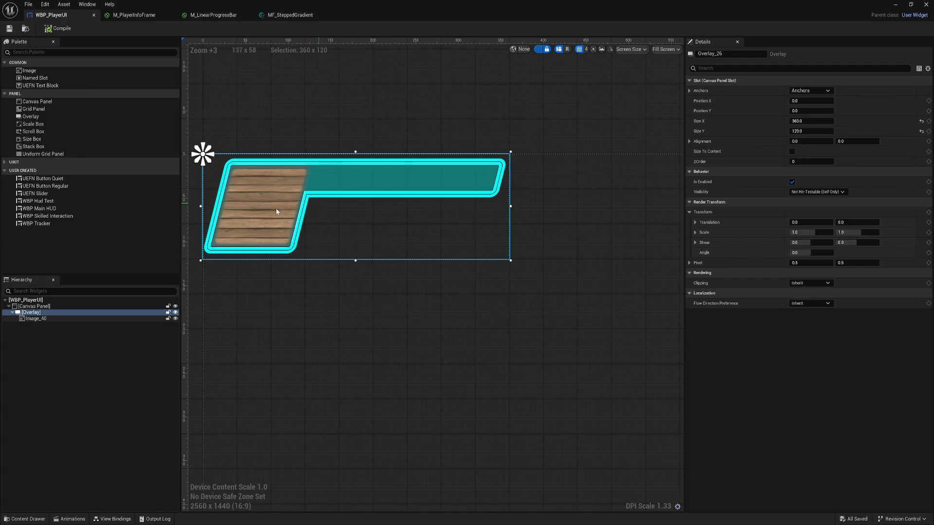
scroll(276, 208, "down", 2)
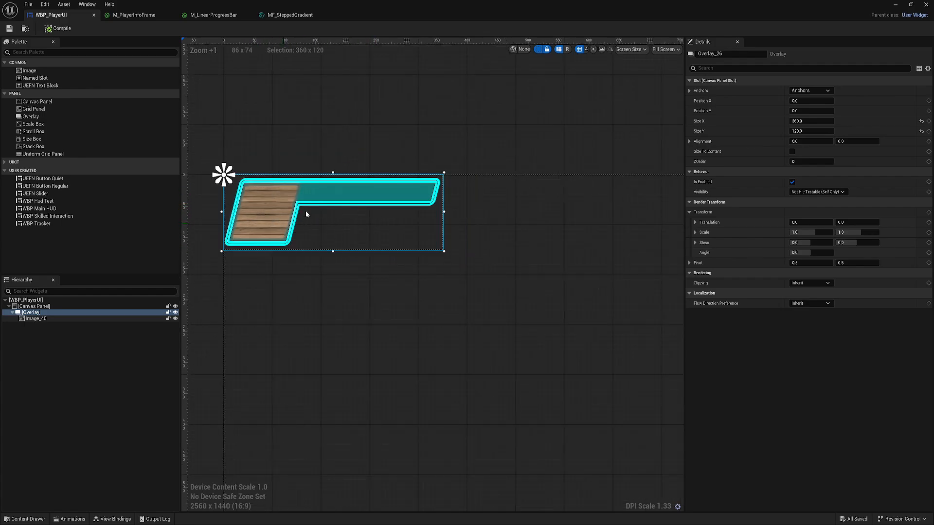
right_click_drag(307, 272, 309, 258)
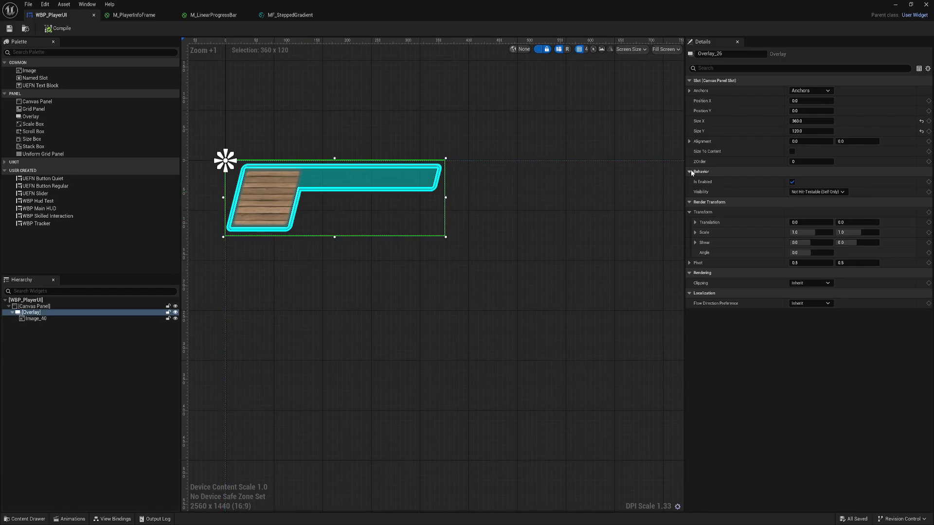
Set the Overlay's Position X to 30 and its Position Y to about 160.72.
mouse_move(811, 101)
left_mouse_down()
mouse_move(789, 110)
mouse_move(807, 110)
left_mouse_up()
left_click(808, 101)
type("30")
key("Return")
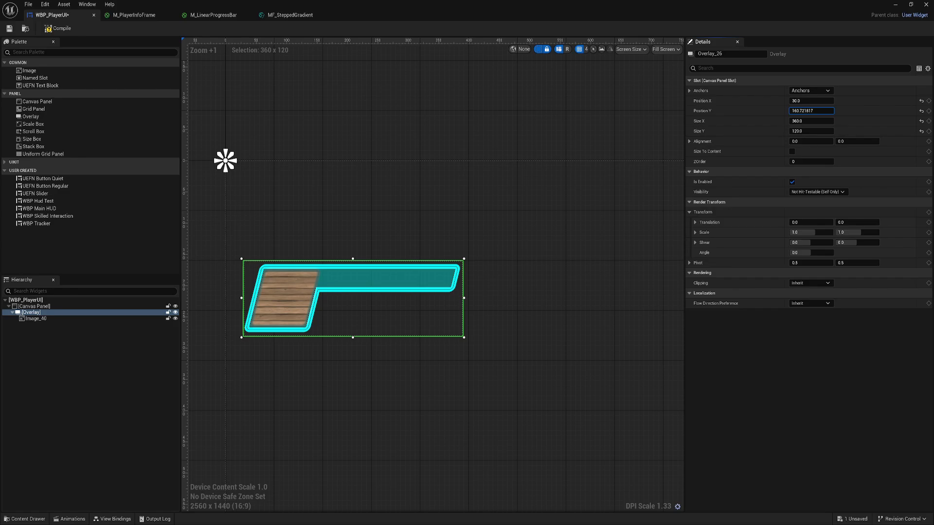
right_click_drag(465, 213, 453, 208)
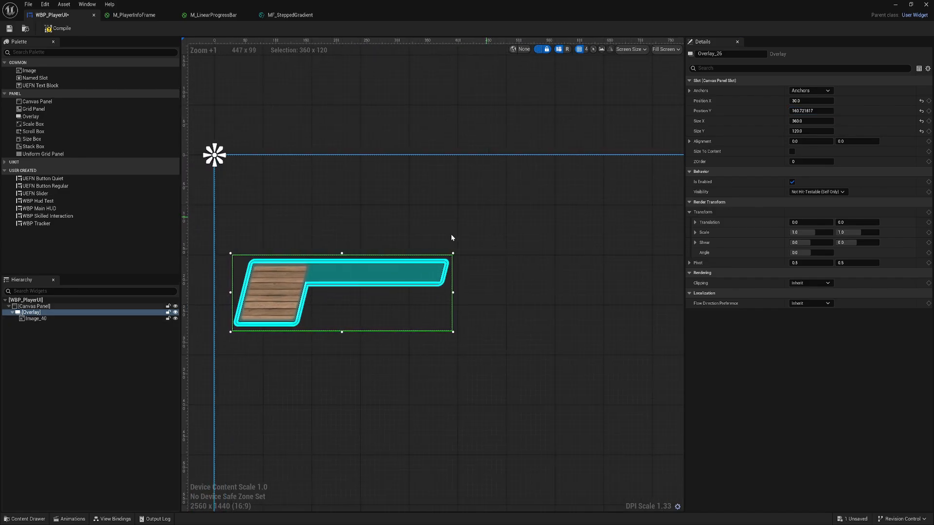
scroll(267, 218, "up", 2)
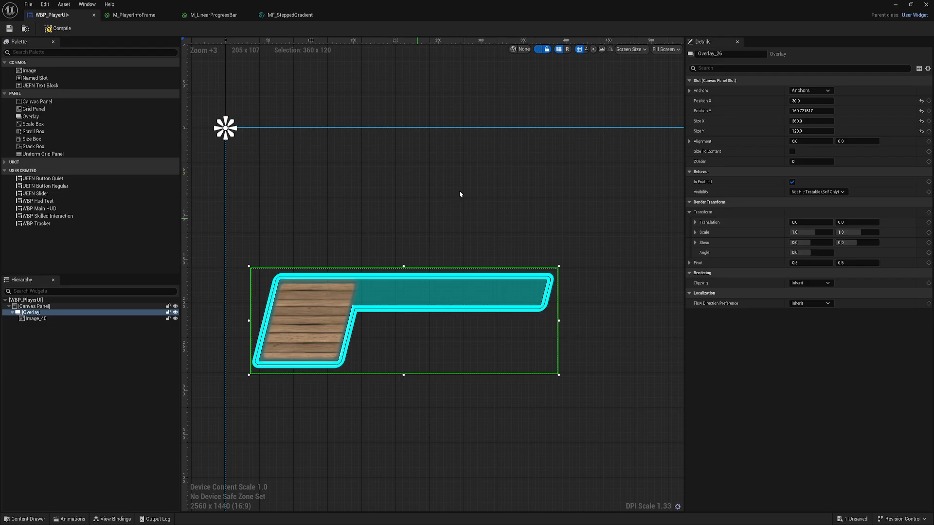
mouse_move(478, 235)
right_mouse_down()
mouse_move(395, 228)
mouse_move(481, 231)
right_mouse_up()
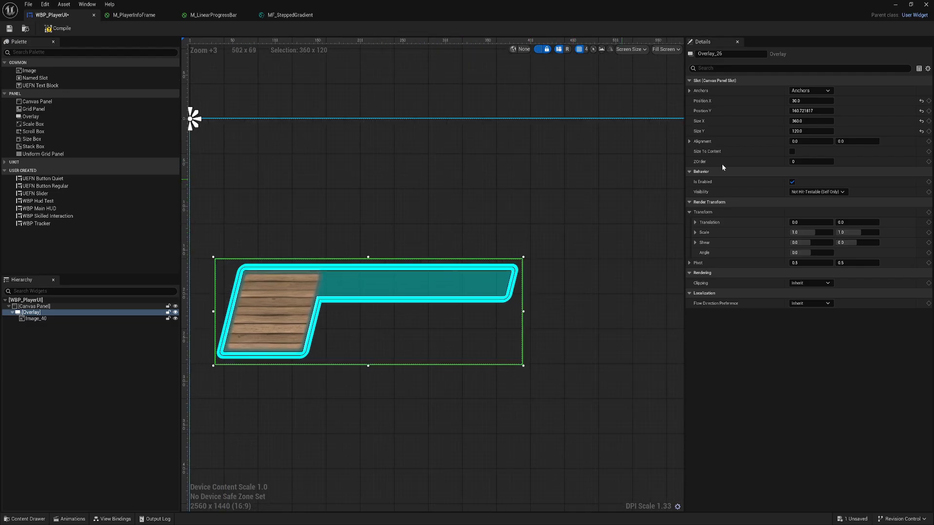
Set the Overlay's Position Y to 150 and save the widget.
left_click(823, 113)
type("150")
key("Return")
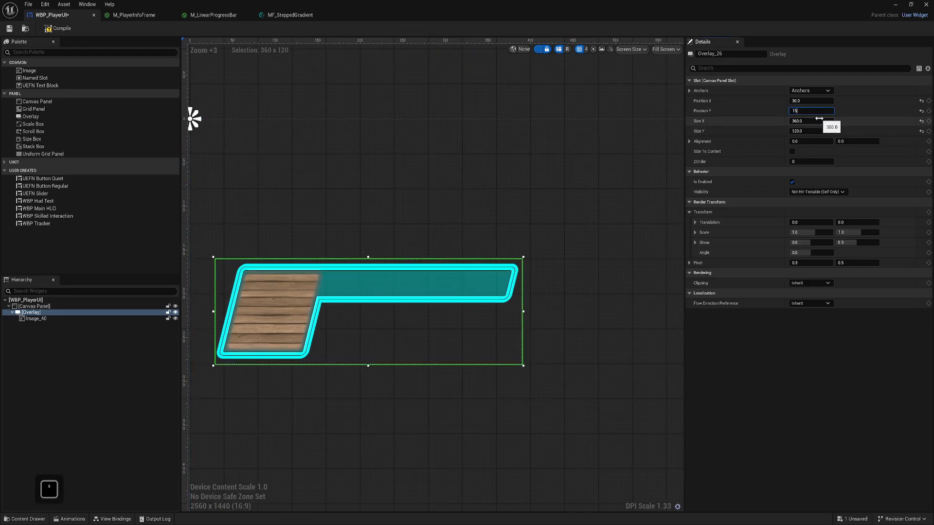
right_click_drag(387, 201, 484, 203)
scroll(483, 204, "down", 2)
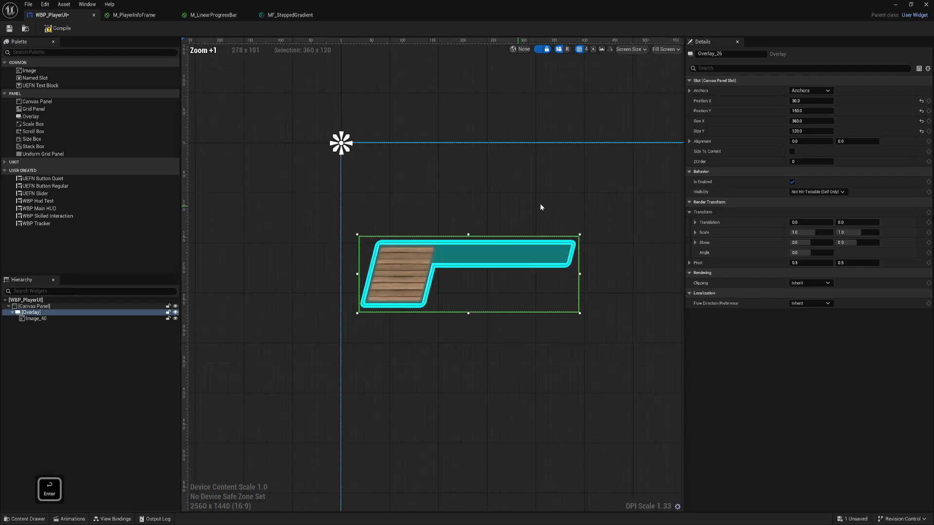
right_click_drag(539, 204, 407, 206)
key("ctrl+s")
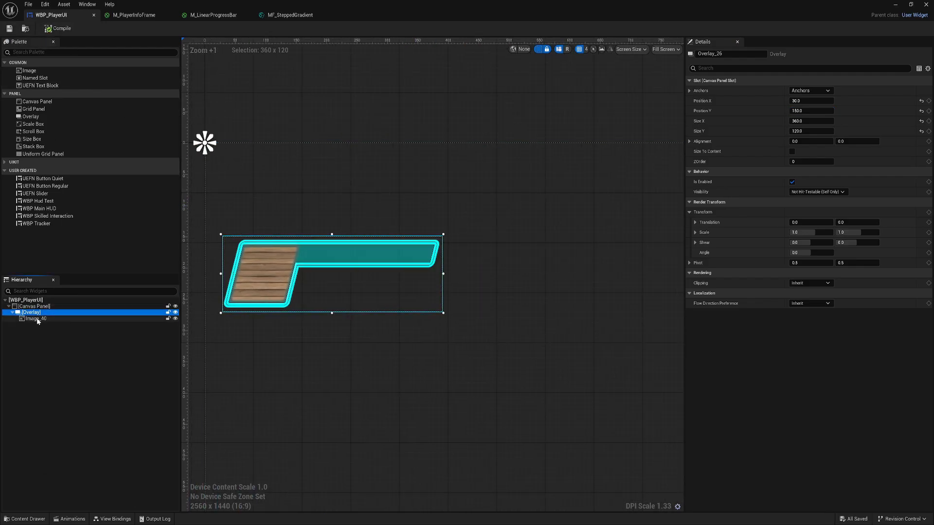
Rename the player frame image in the hierarchy to Image_PlayerInfoFrame.
left_click(35, 319)
double_click(34, 320)
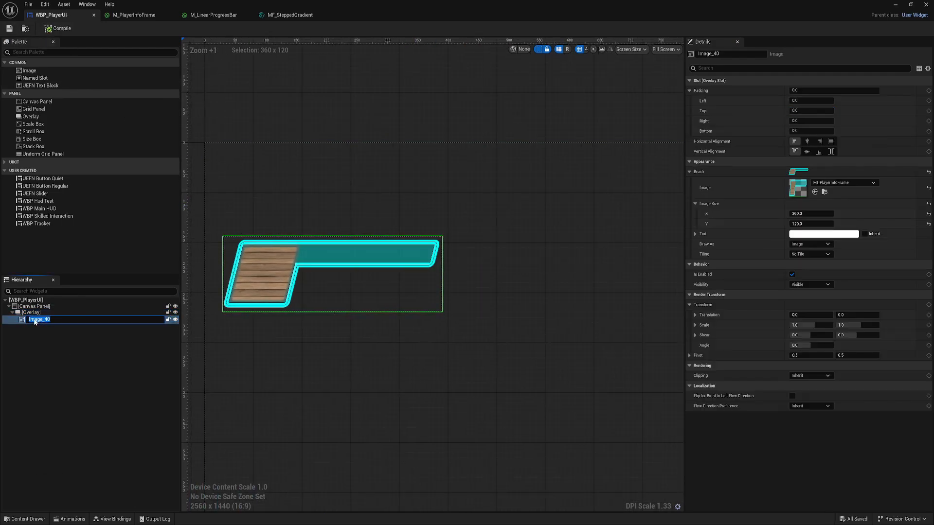
type("Image")
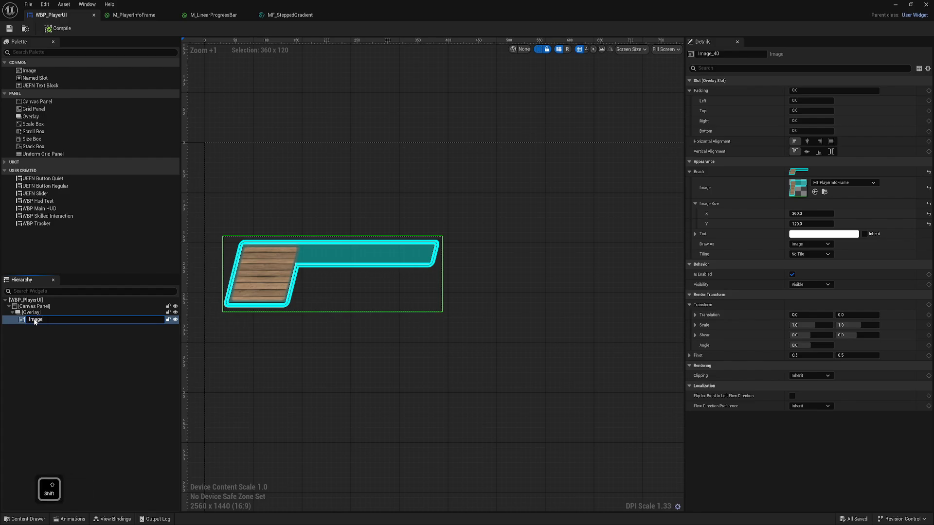
type("_PlayerInfoFrame")
key("Return")
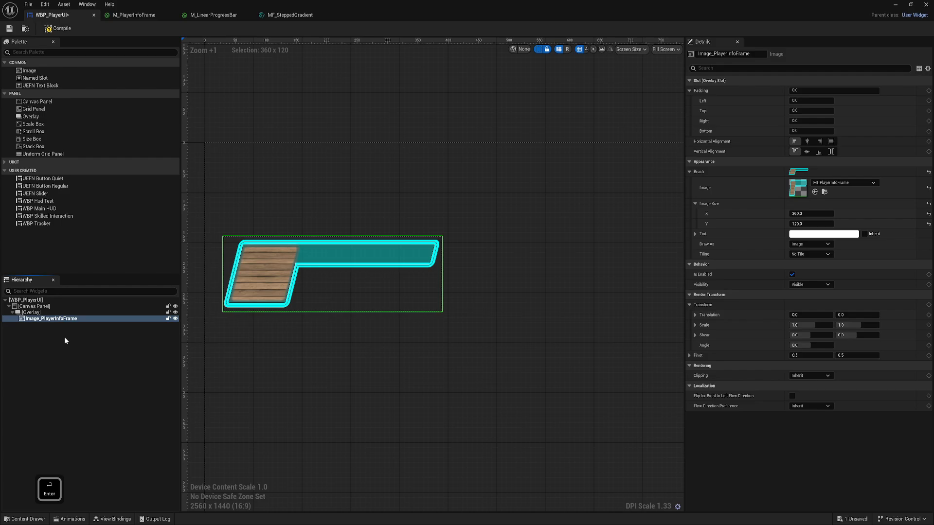
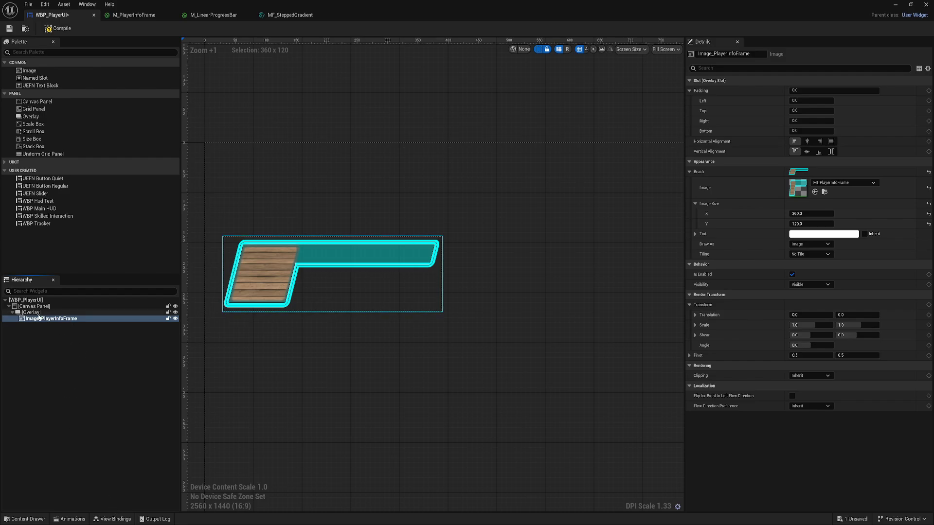
Nest a new Overlay under the existing Overlay, after Image_PlayerInfoFrame, and add an Image inside it.
left_click(41, 314)
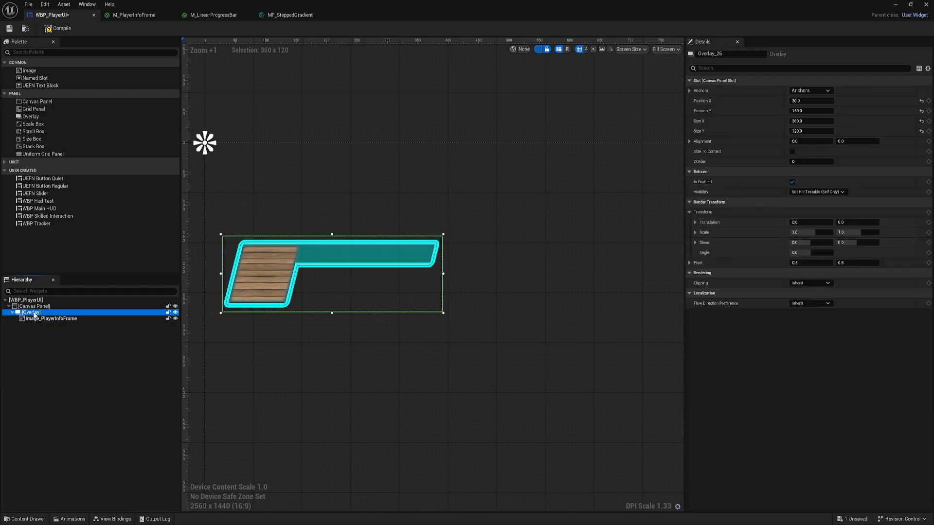
right_click(40, 313)
left_click(19, 357)
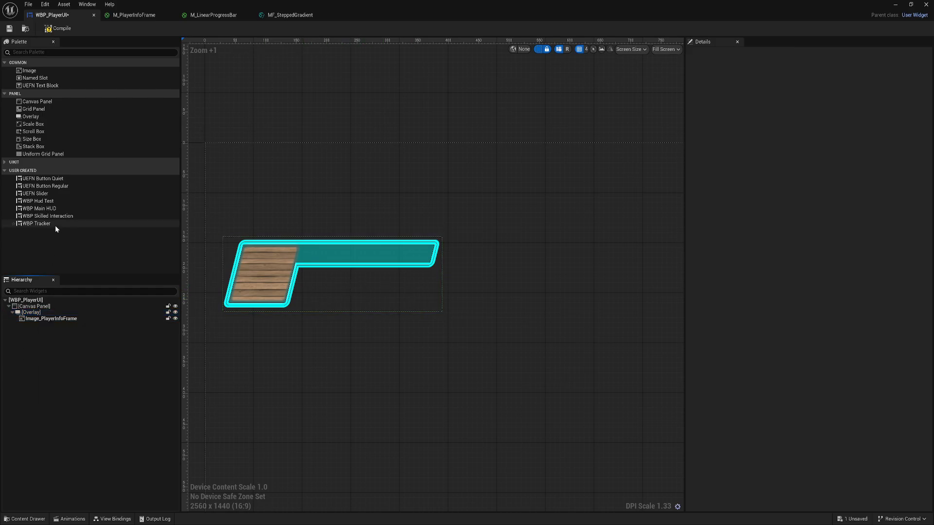
left_click_drag(34, 117, 38, 326)
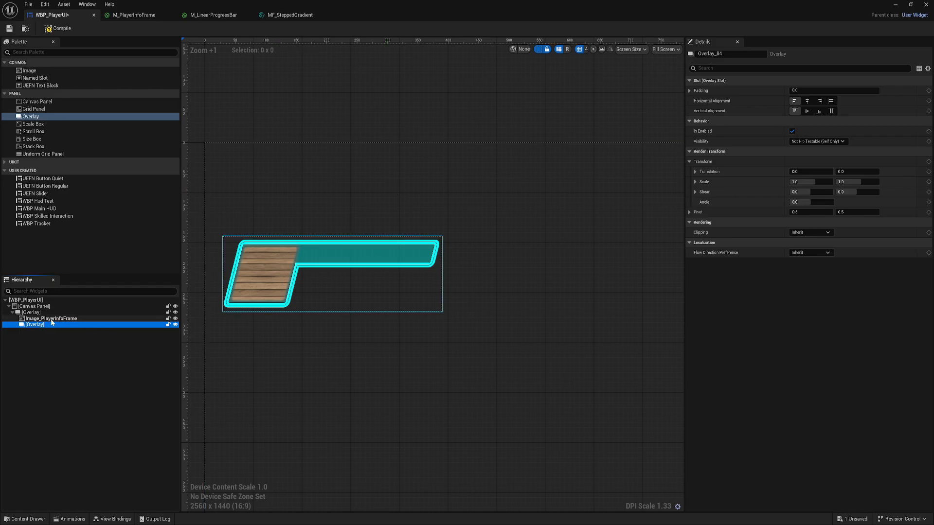
left_click(689, 91)
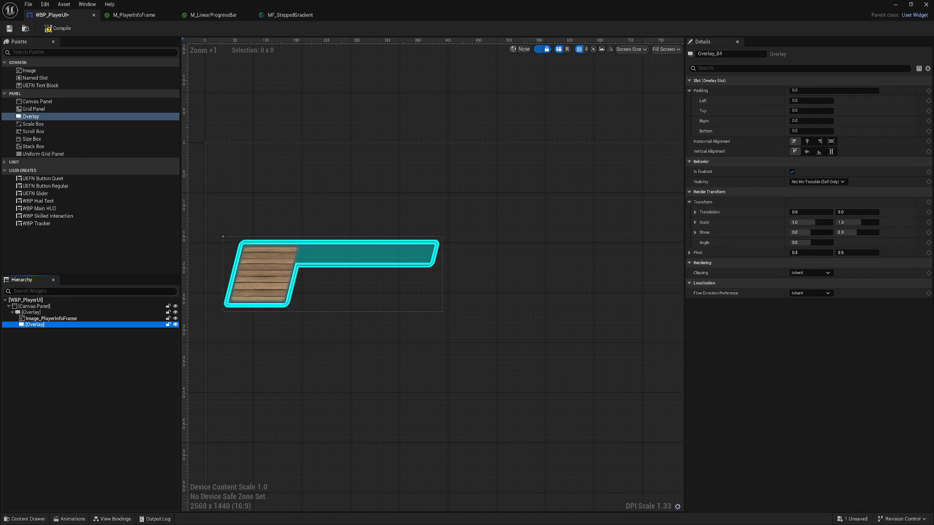
left_click_drag(30, 71, 146, 156)
left_click_drag(47, 333, 51, 327)
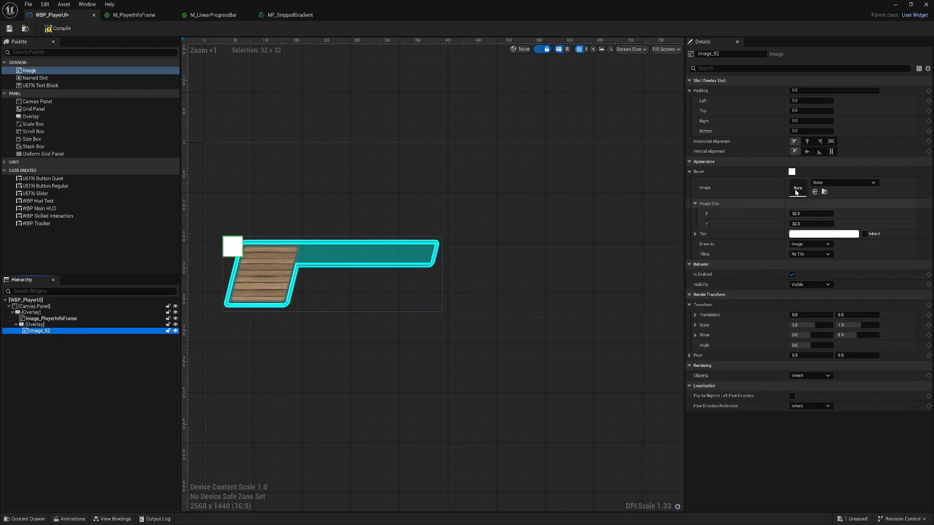
Draw the new Image's brush as a Rounded Box with the Fixed Radius rounding type.
left_click(805, 245)
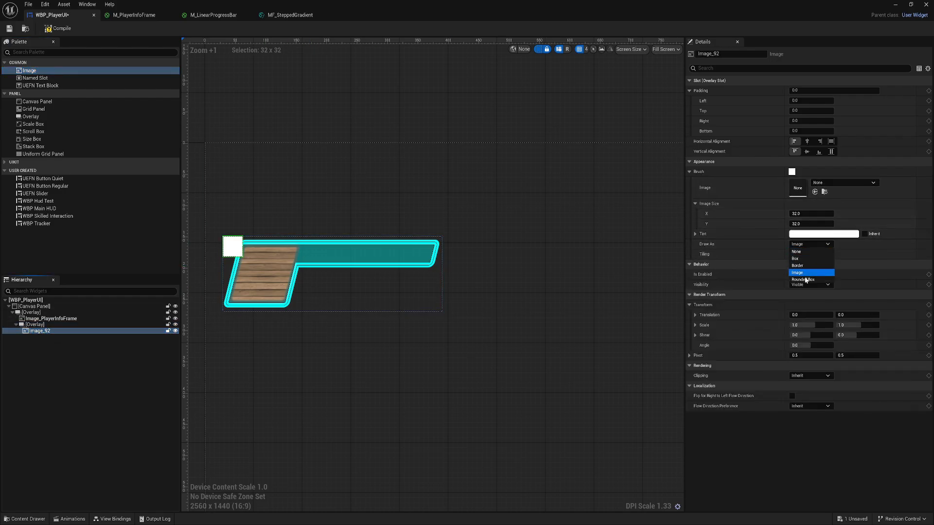
left_click(803, 281)
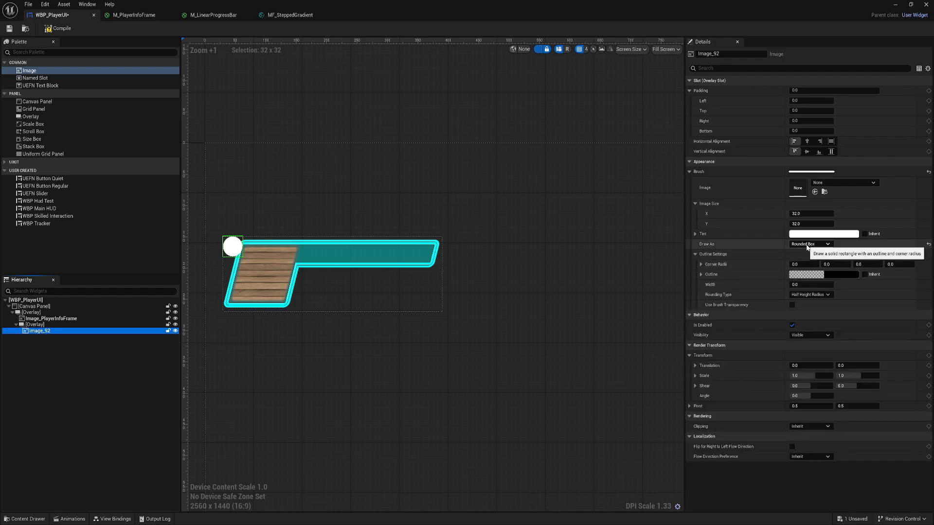
left_click(809, 294)
left_click(800, 302)
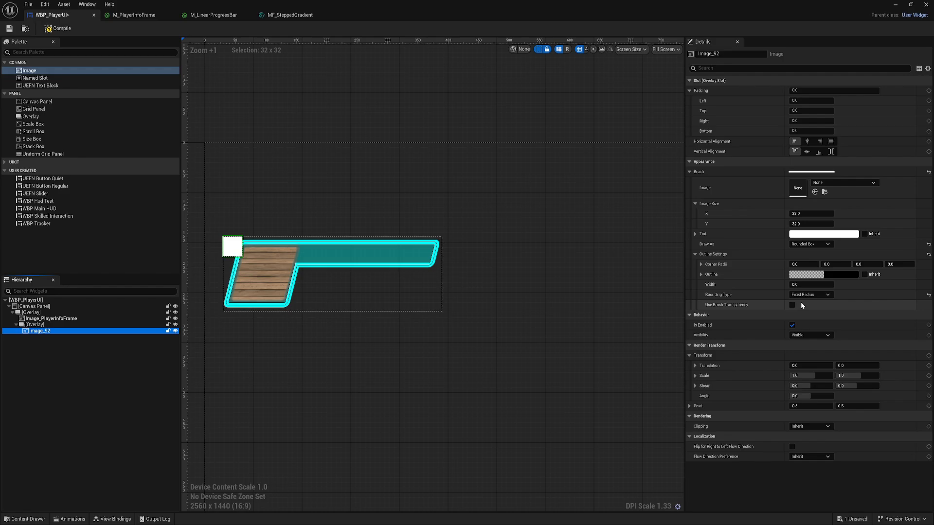
Set all four corner radii of the new Image's rounded box to 5.
left_click(800, 264)
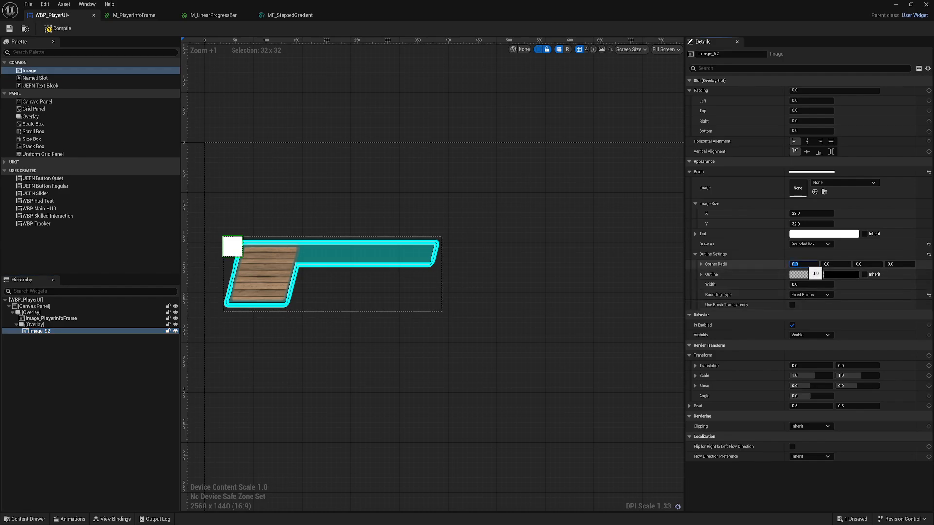
type("5")
left_click(834, 265)
type("5")
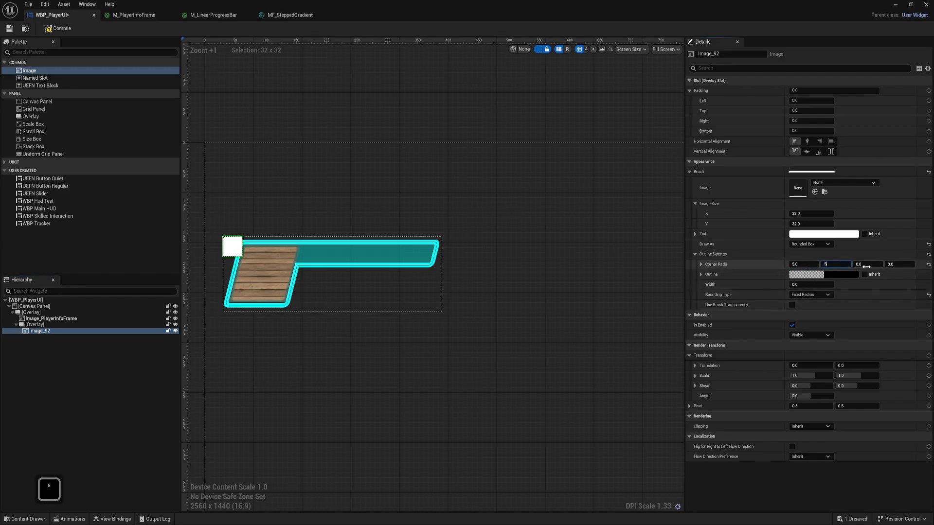
left_click(865, 265)
type("5")
left_click(900, 265)
type("5")
key("Return")
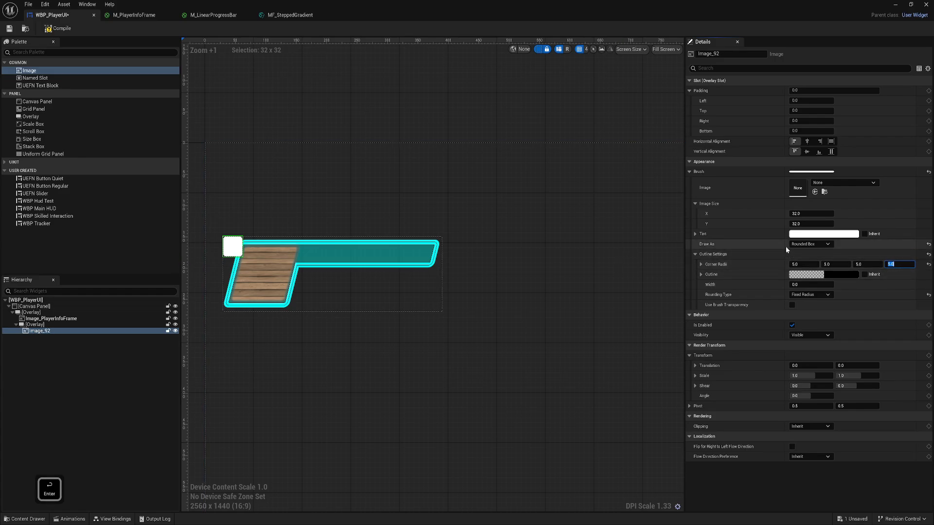
scroll(312, 284, "up", 5)
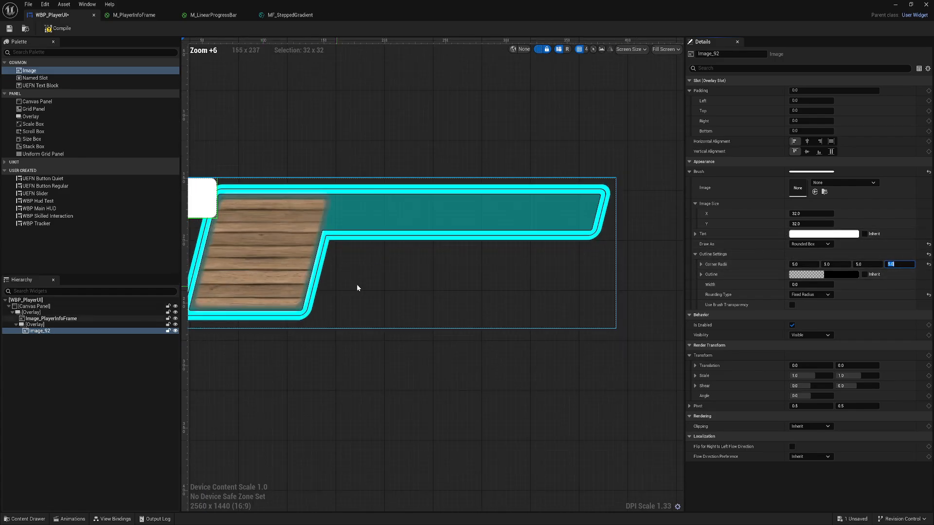
scroll(381, 292, "up", 1)
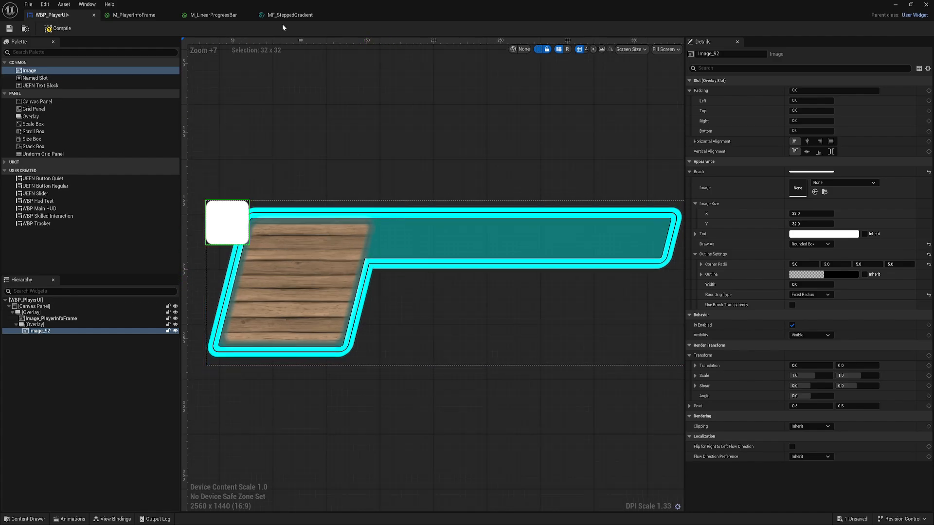
In M_PlayerInfoFrame, darken the Color parameter's default to teal with G about 0.132 and B about 0.125.
left_click(119, 16)
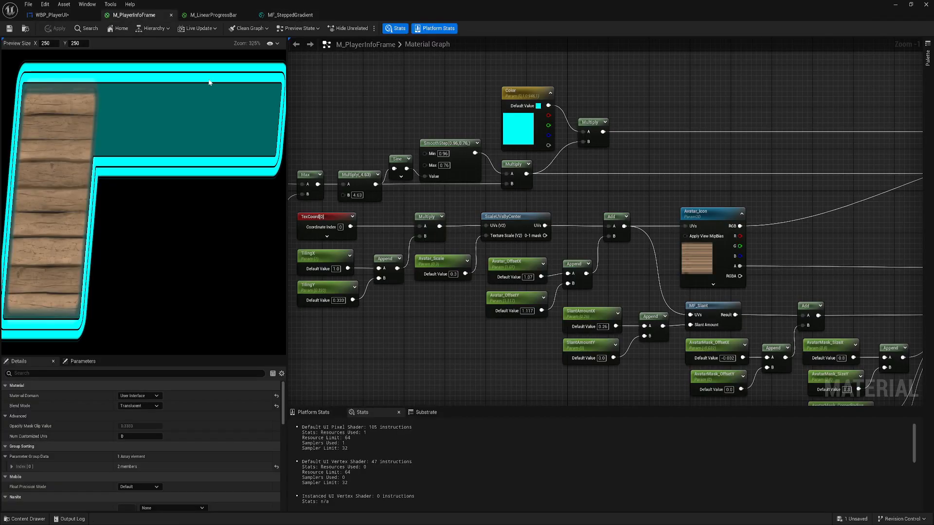
left_click(520, 131)
left_click(131, 416)
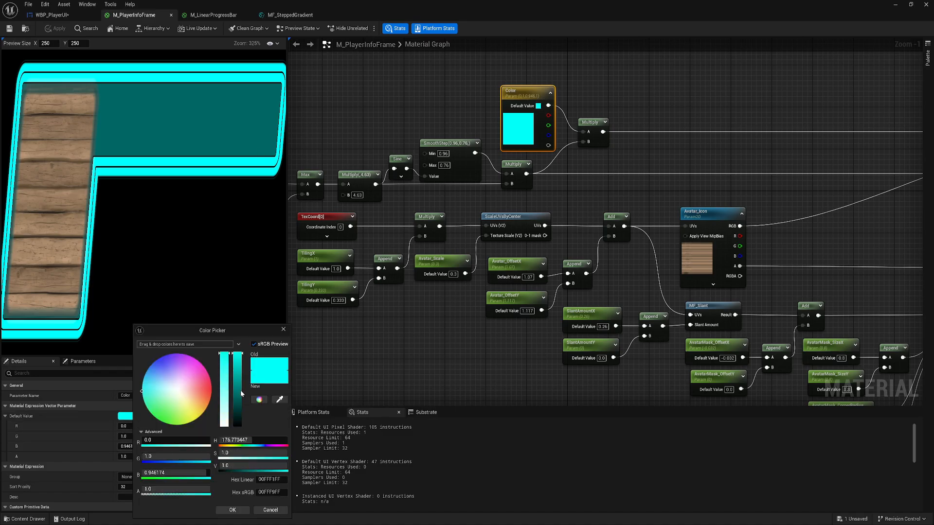
left_click_drag(240, 390, 257, 413)
left_click(233, 510)
left_click(150, 416)
left_click(252, 509)
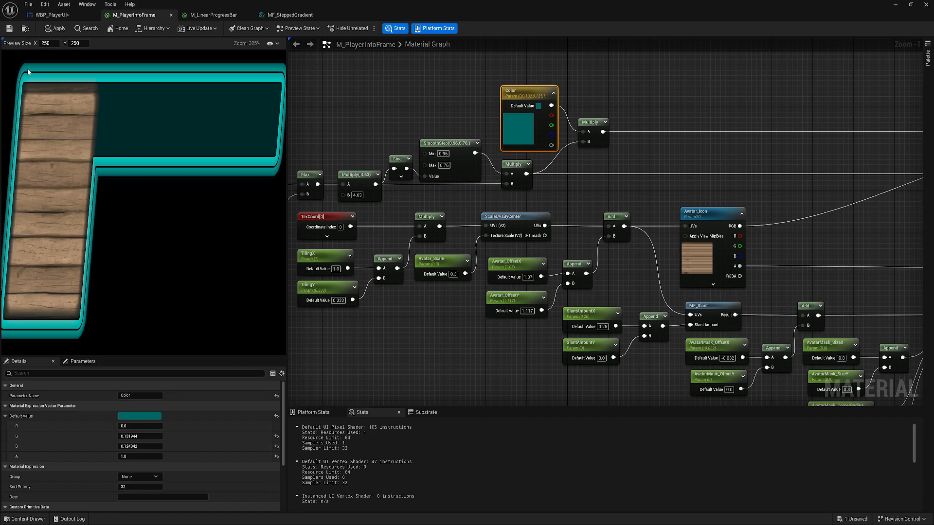
left_click(51, 14)
right_click_drag(447, 297, 416, 300)
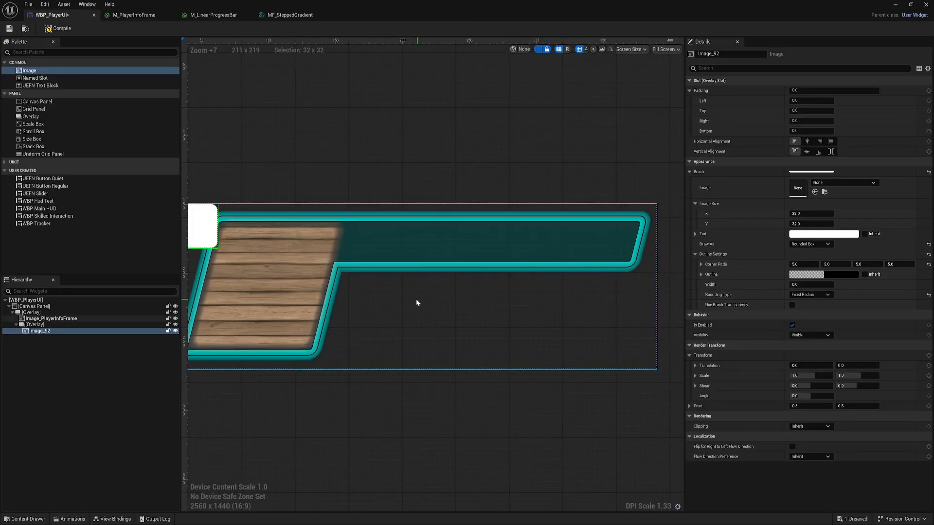
right_click_drag(526, 306, 506, 296)
left_click(823, 234)
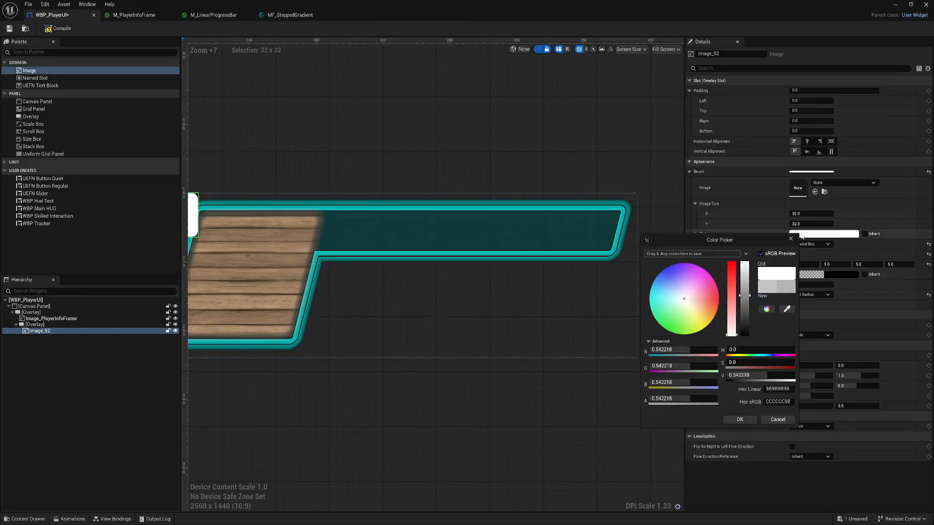
mouse_move(654, 305)
left_mouse_down()
mouse_move(644, 304)
mouse_move(649, 316)
mouse_move(640, 307)
left_mouse_up()
left_click(784, 419)
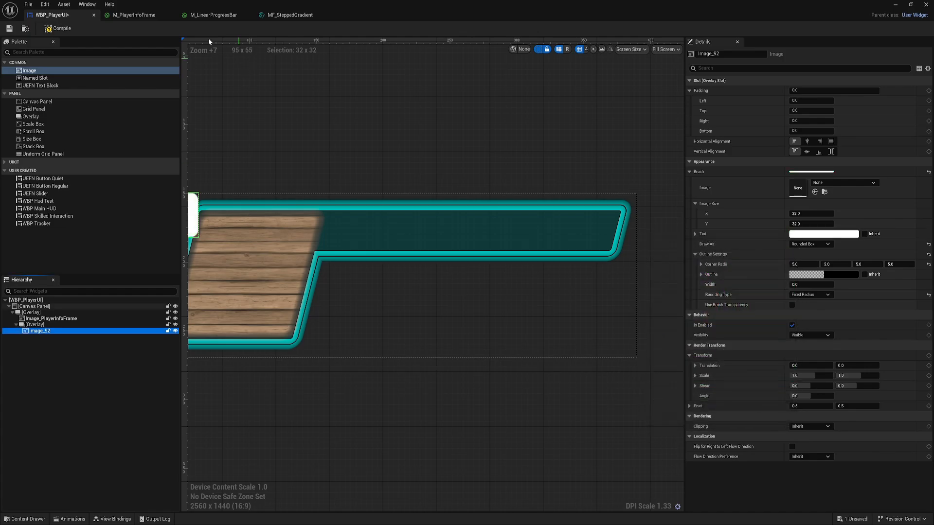
Copy the sRGB hex value of the Color parameter's default in M_PlayerInfoFrame, leaving the colour unchanged.
left_click(139, 16)
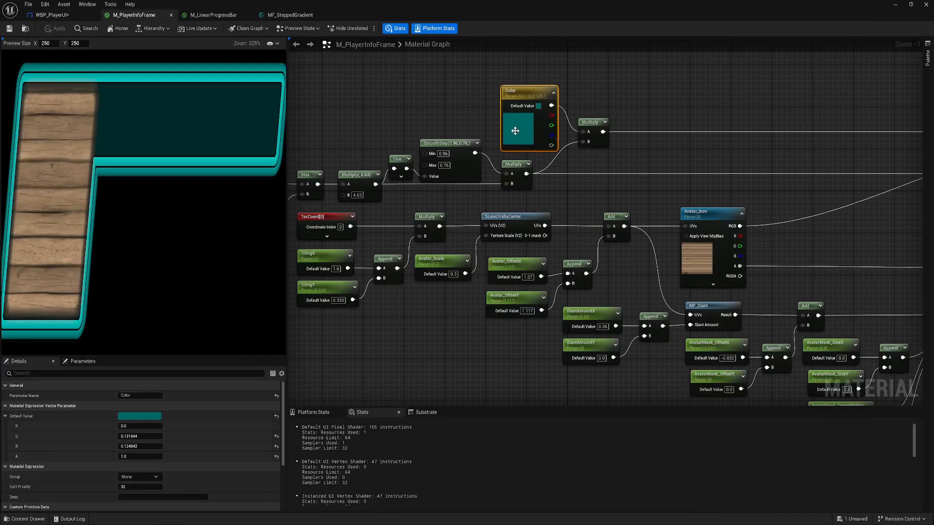
left_click(142, 416)
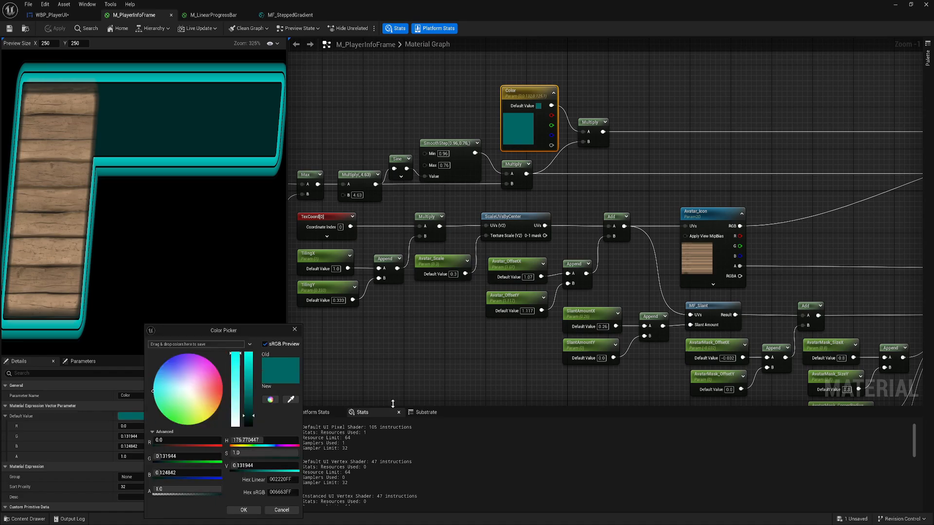
left_click(274, 492)
key("ctrl+c")
left_click(282, 509)
Back in WBP_PlayerUI, paste the copied hex colour as the new Image's tint and darken it to a value of about 0.033.
left_click(52, 15)
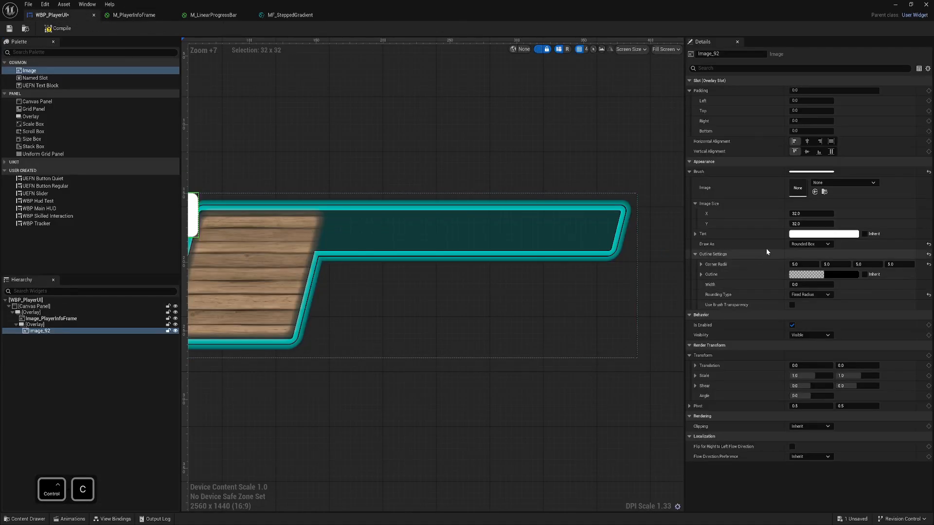
left_click(823, 234)
left_click(777, 402)
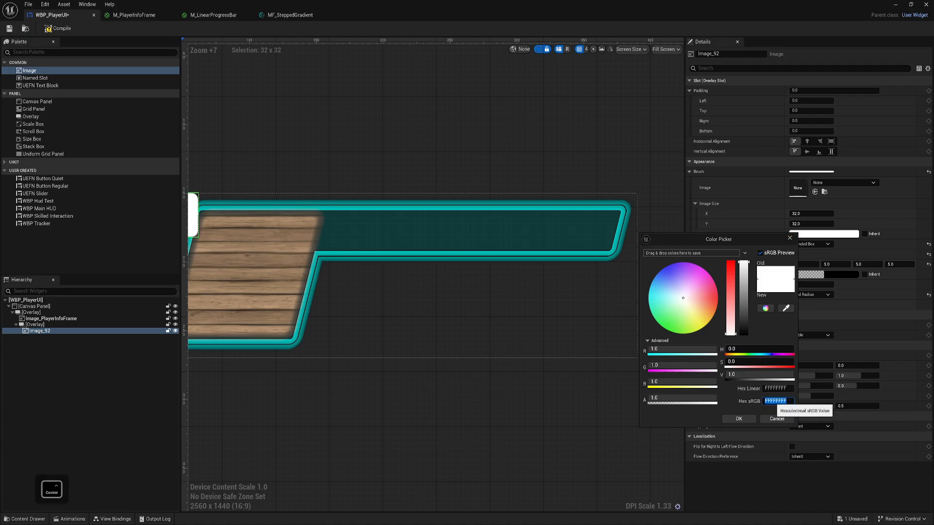
key("ctrl+v")
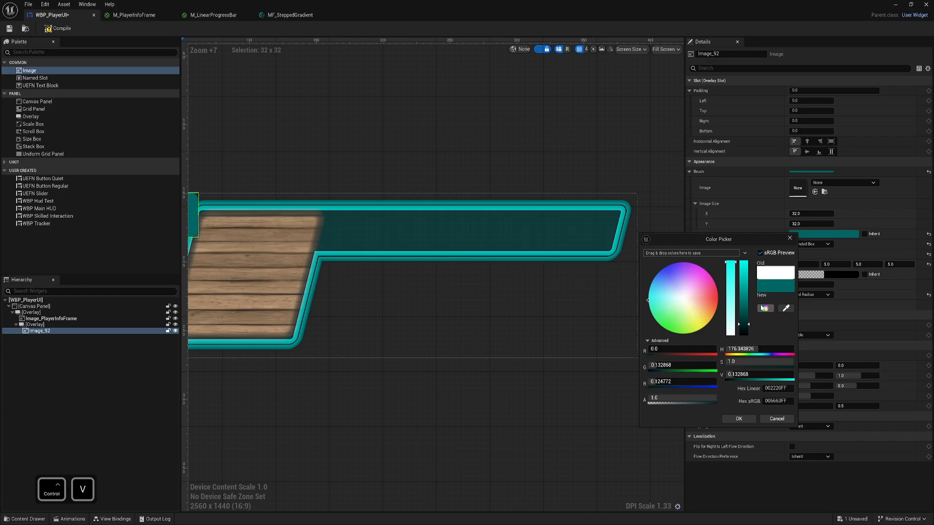
left_click(748, 332)
left_click_drag(747, 332, 747, 334)
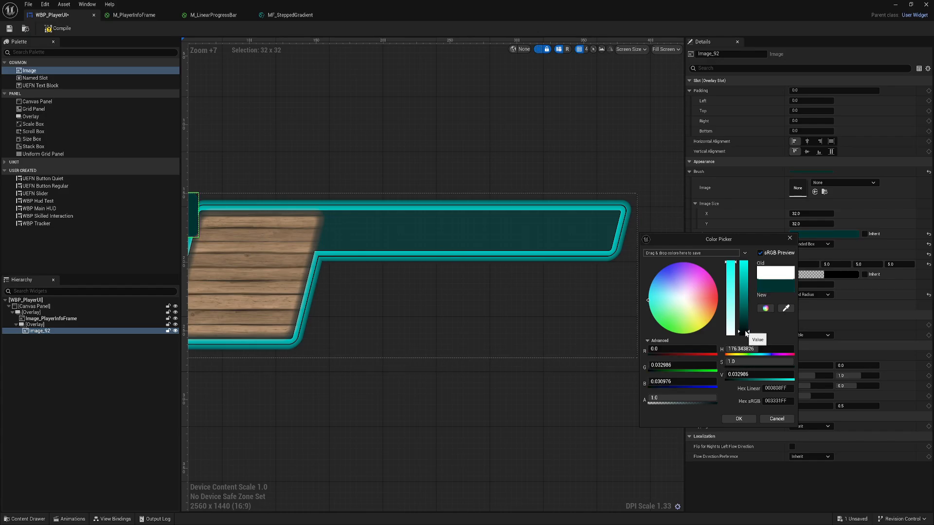
left_click(745, 421)
right_click_drag(442, 323, 574, 322)
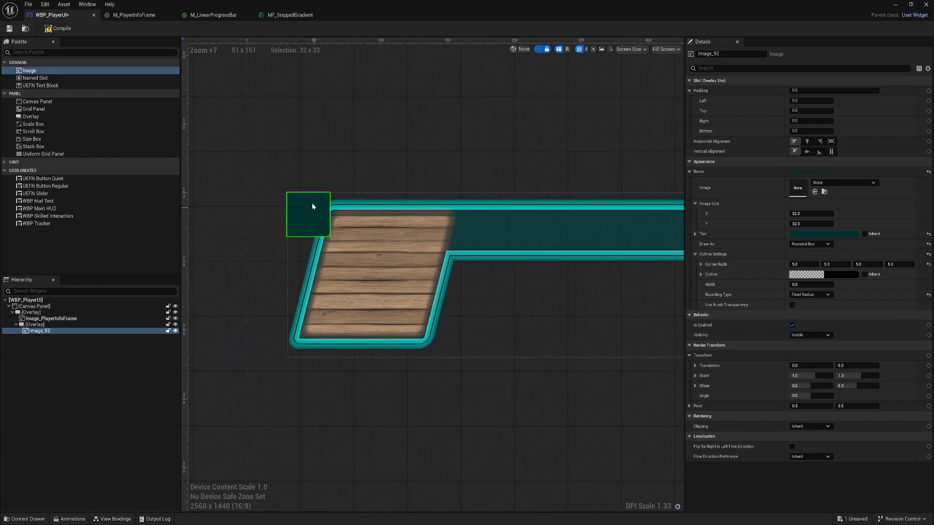
scroll(321, 215, "up", 5)
right_click_drag(577, 250, 403, 211)
scroll(489, 223, "down", 2)
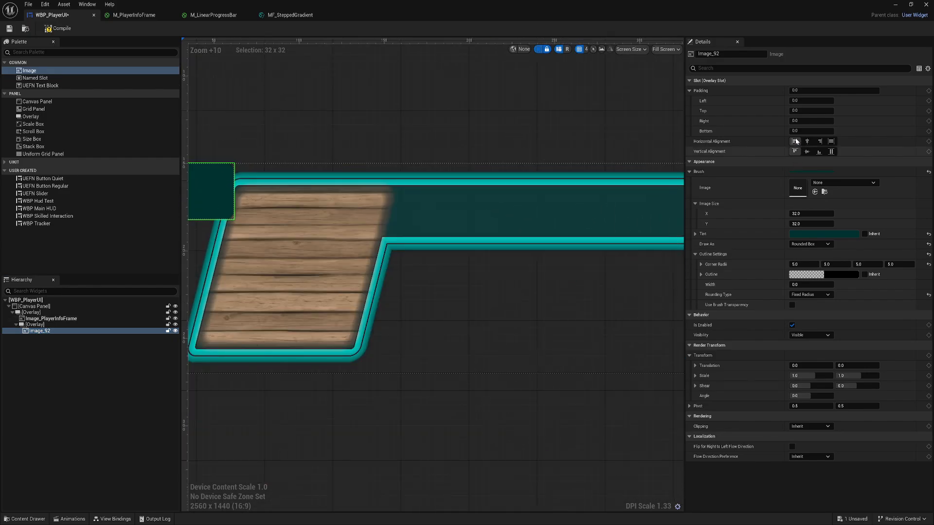
right_click_drag(536, 256, 590, 251)
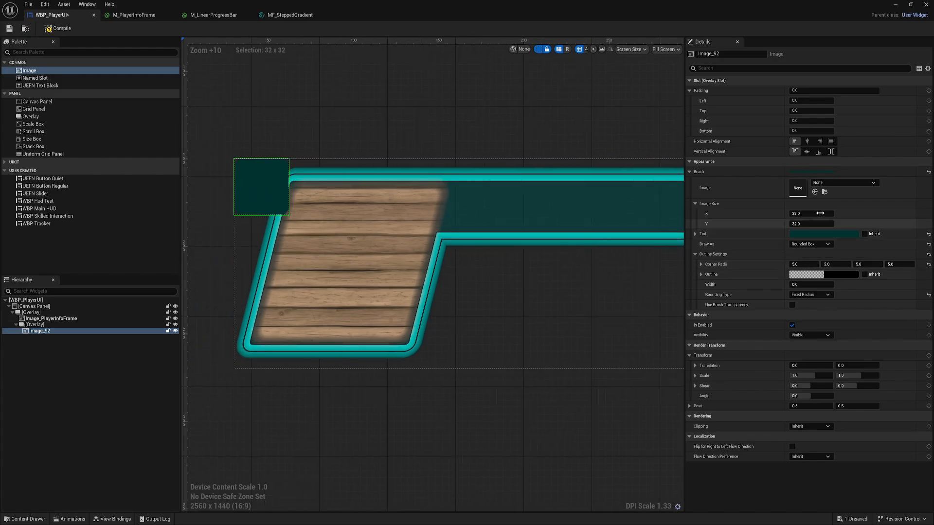
Set the backing Image's size to 220 by 60.
left_click(820, 213)
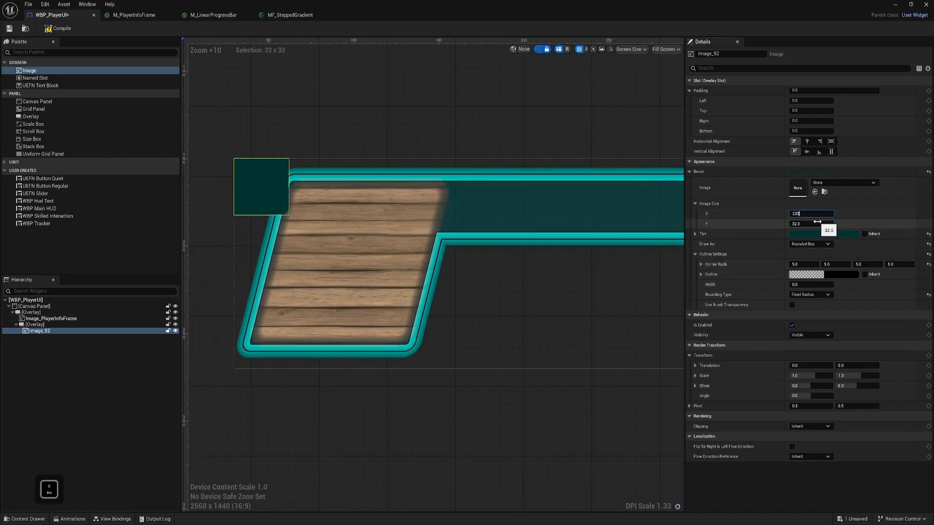
key("Return")
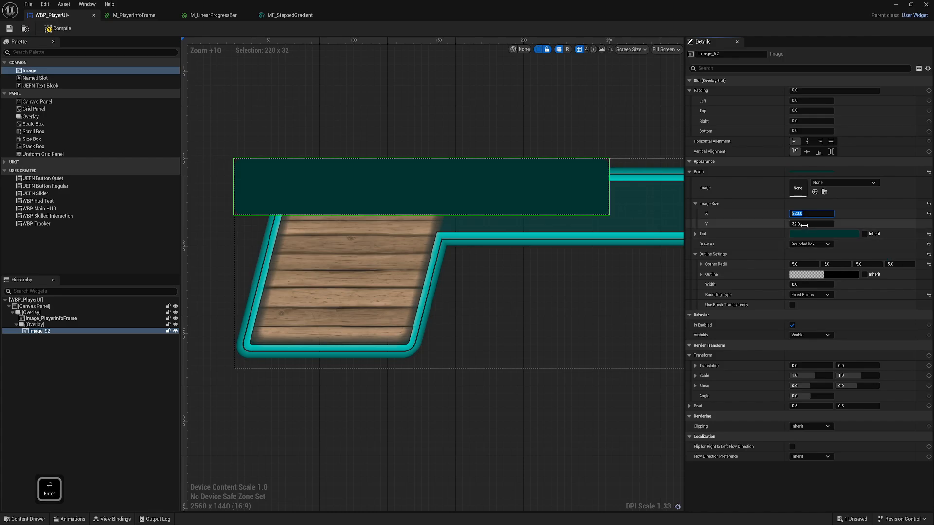
key("Tab")
type("60")
key("Return")
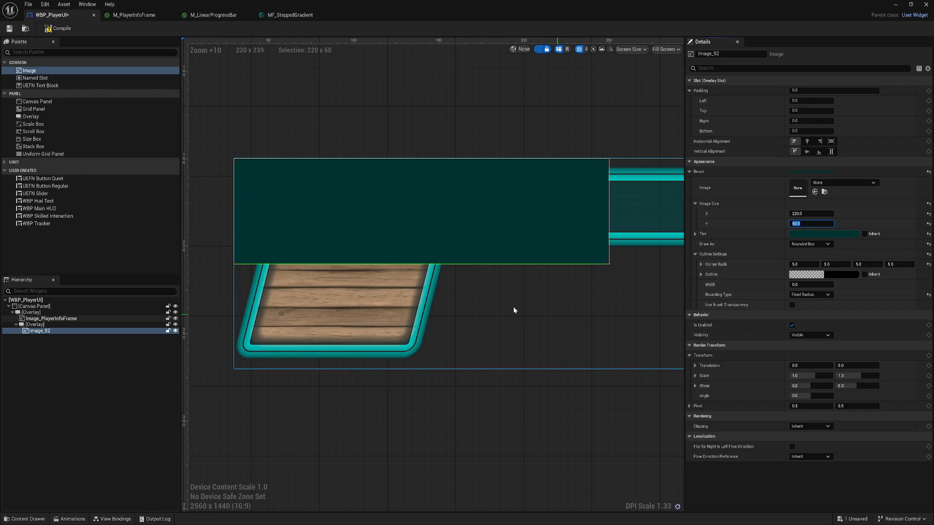
right_click_drag(513, 308, 532, 332)
left_click(554, 301)
scroll(556, 301, "up", 2)
right_click_drag(617, 318, 530, 321)
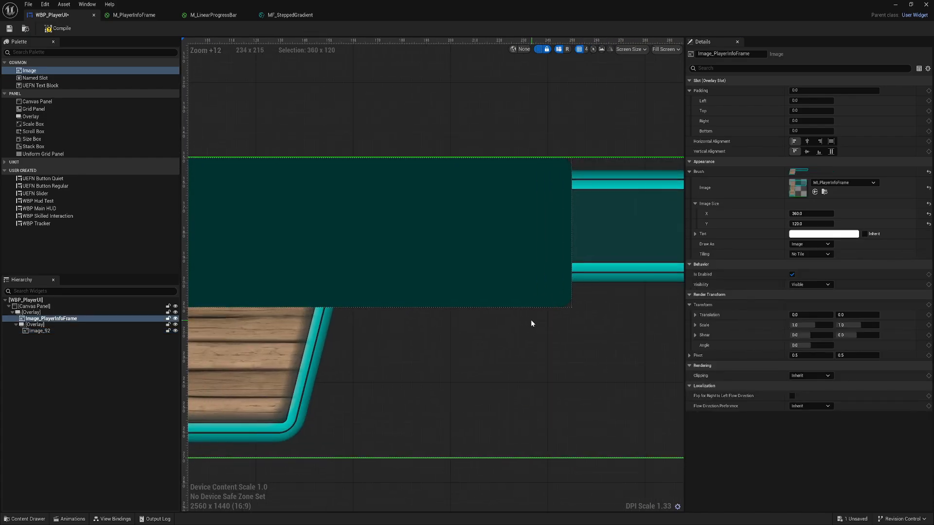
scroll(516, 314, "down", 4)
scroll(468, 301, "down", 1)
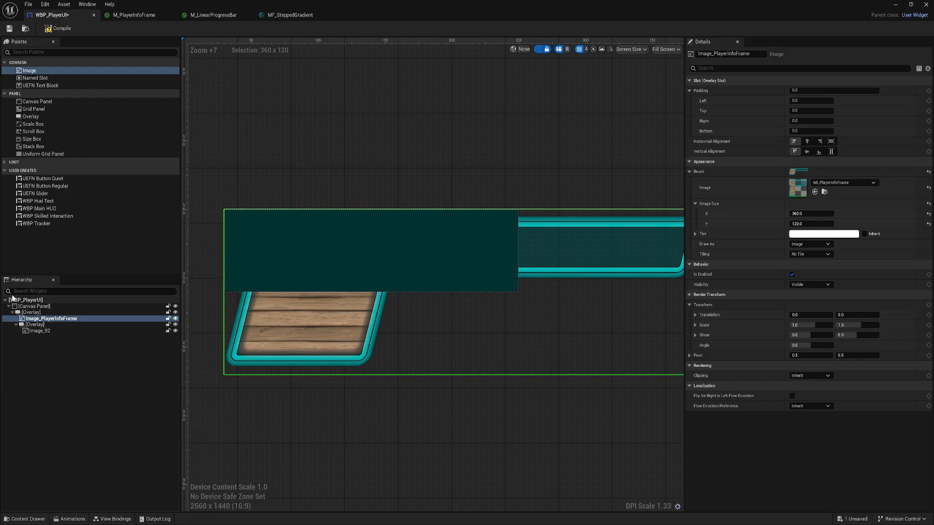
Set the nested Overlay's padding to 45 on the left and 20 on the top.
left_click(40, 331)
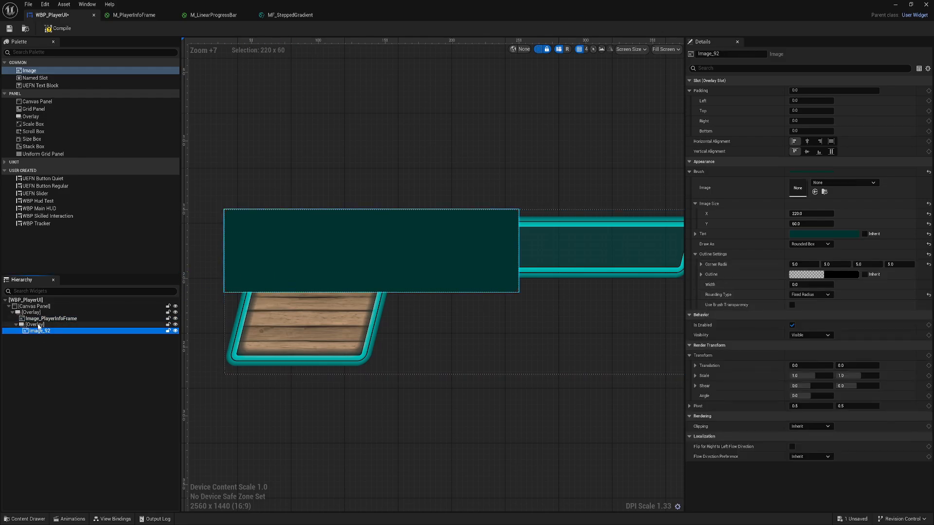
left_click(39, 326)
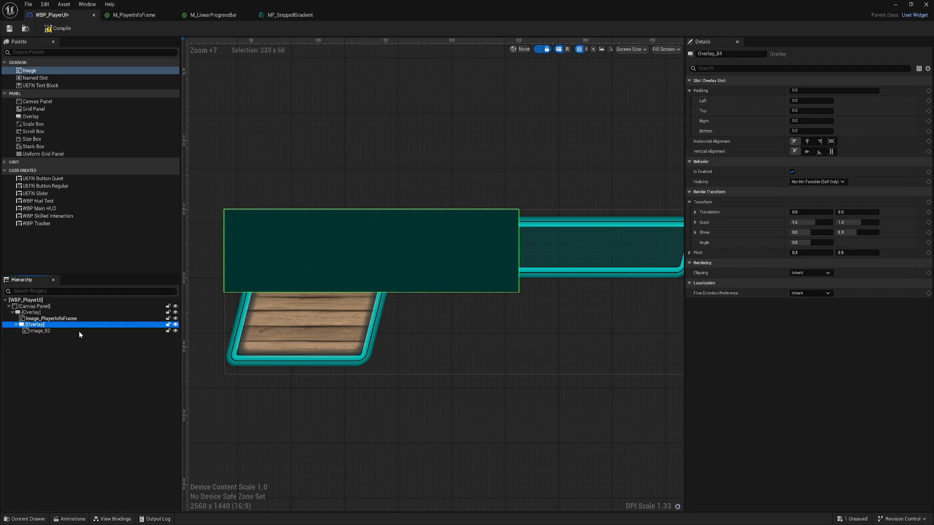
left_click(44, 331)
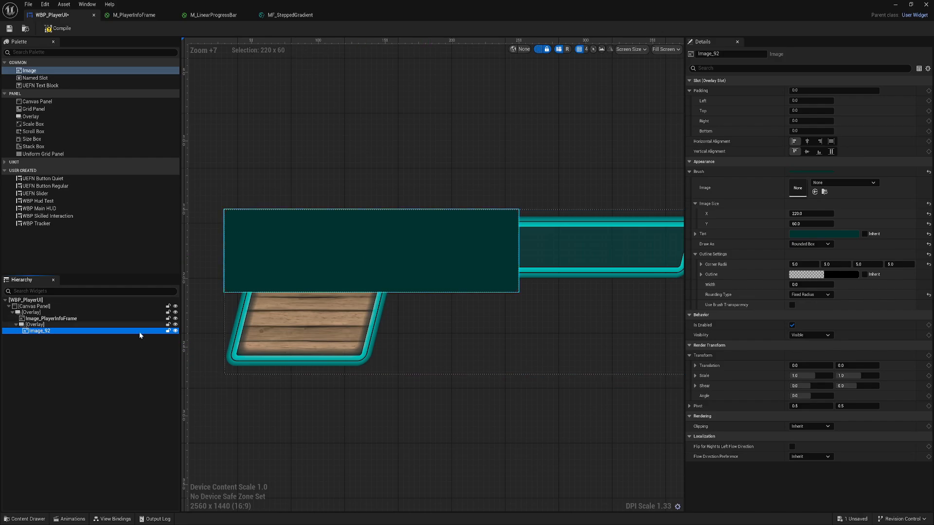
left_click(37, 325)
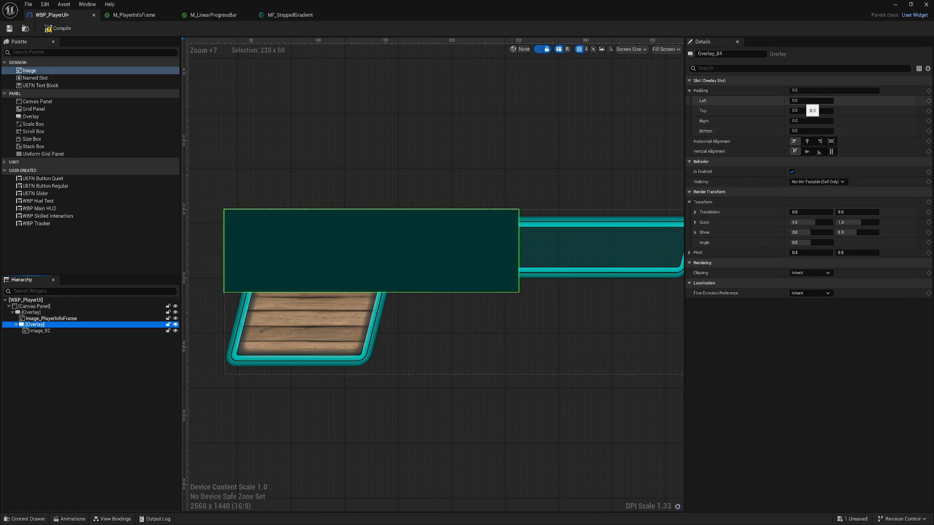
left_click(811, 101)
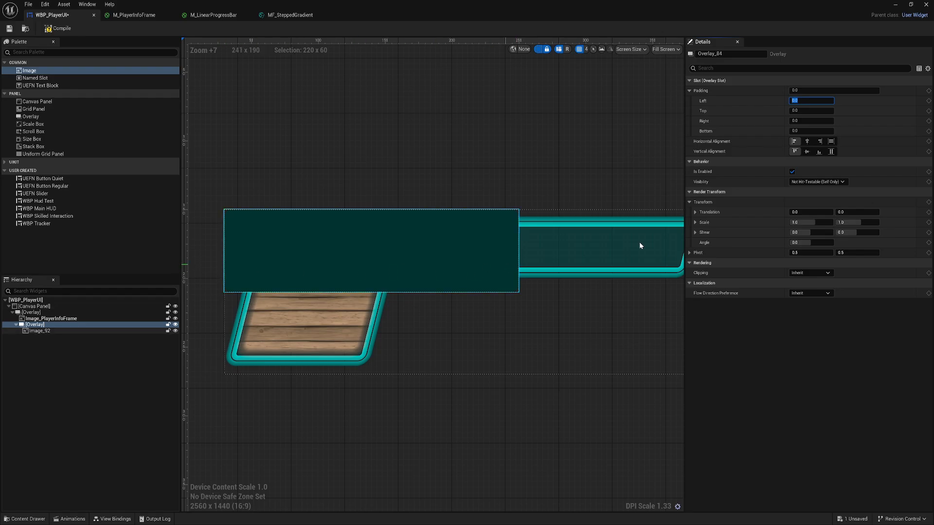
type("45")
key("Return")
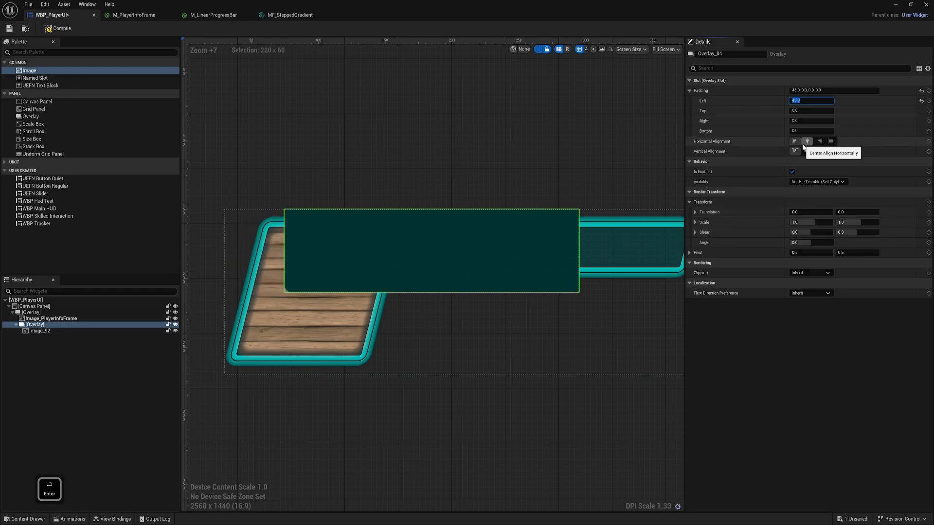
left_click(809, 111)
type("2")
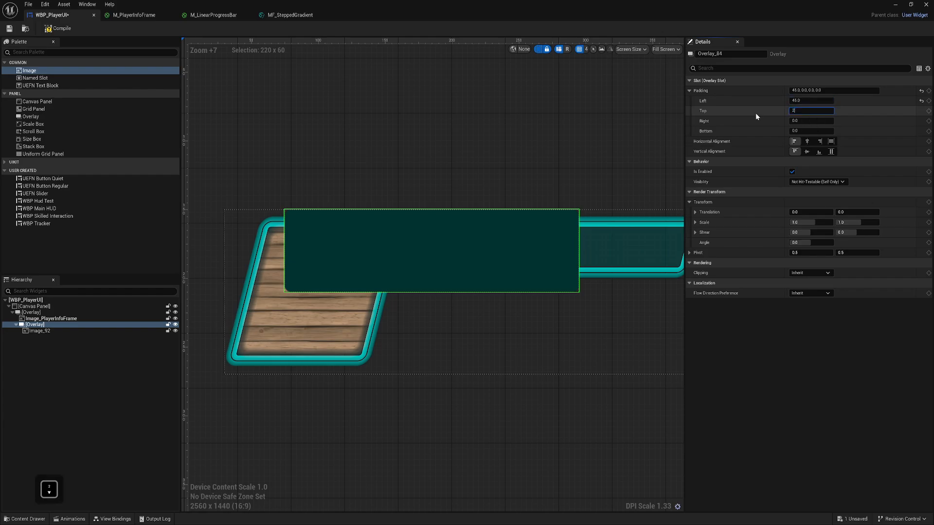
type("0")
key("Return")
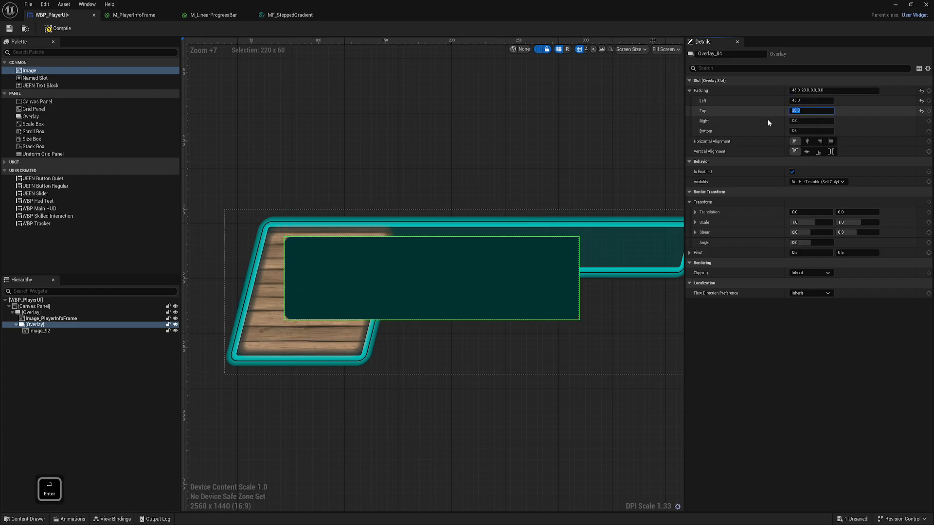
Centre the nested Overlay horizontally and vertically within its parent overlay and check its fit against the frame.
left_click(806, 141)
left_click(807, 152)
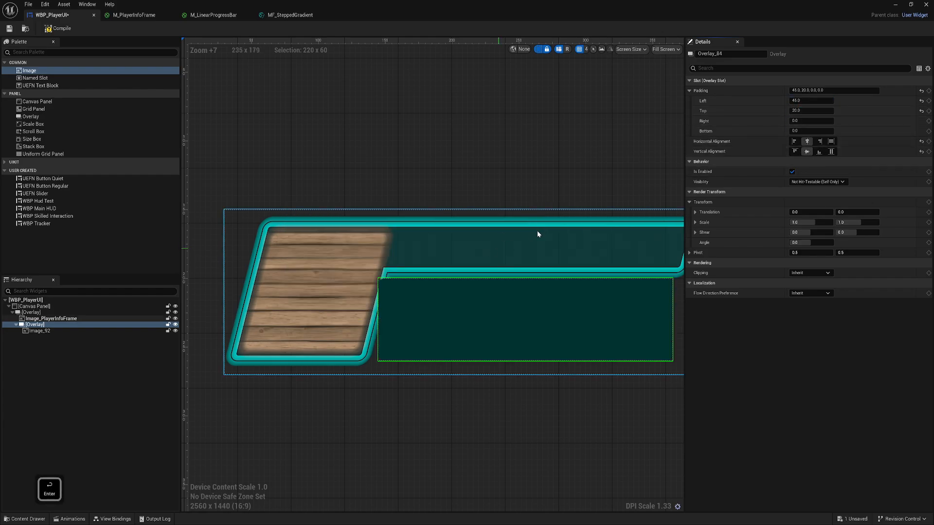
right_click_drag(551, 226, 449, 220)
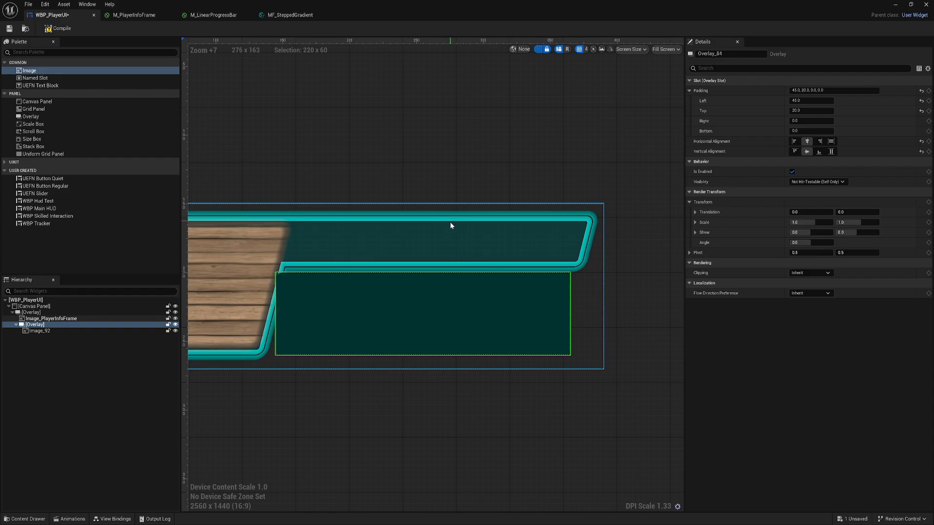
scroll(282, 287, "up", 2)
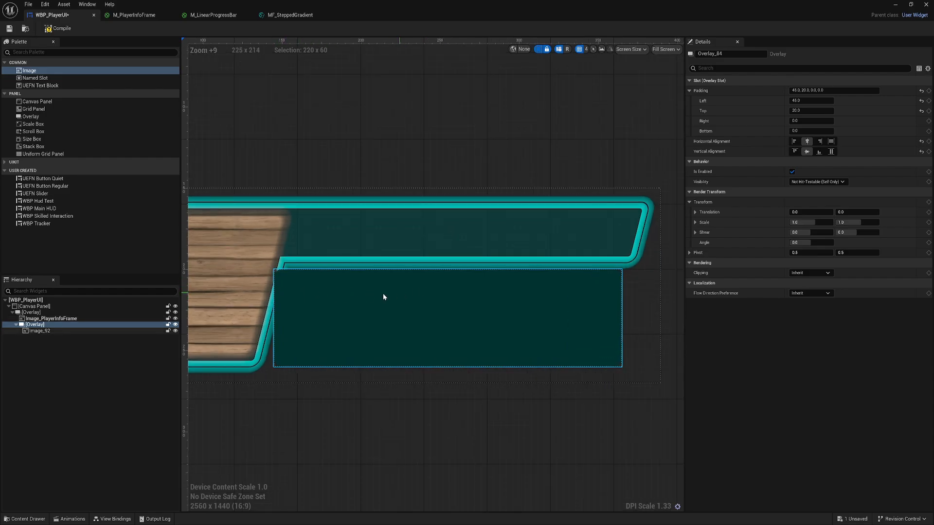
scroll(383, 296, "down", 1)
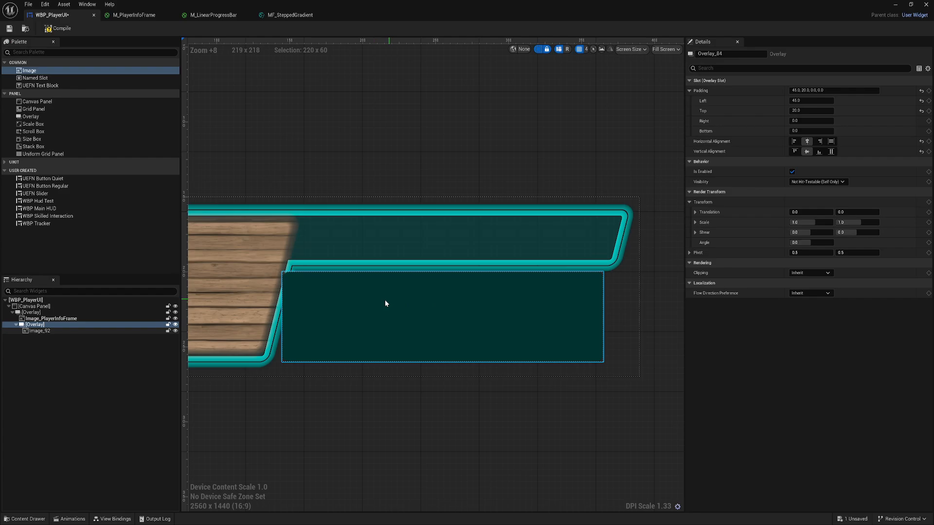
scroll(386, 302, "down", 1)
scroll(311, 293, "up", 9)
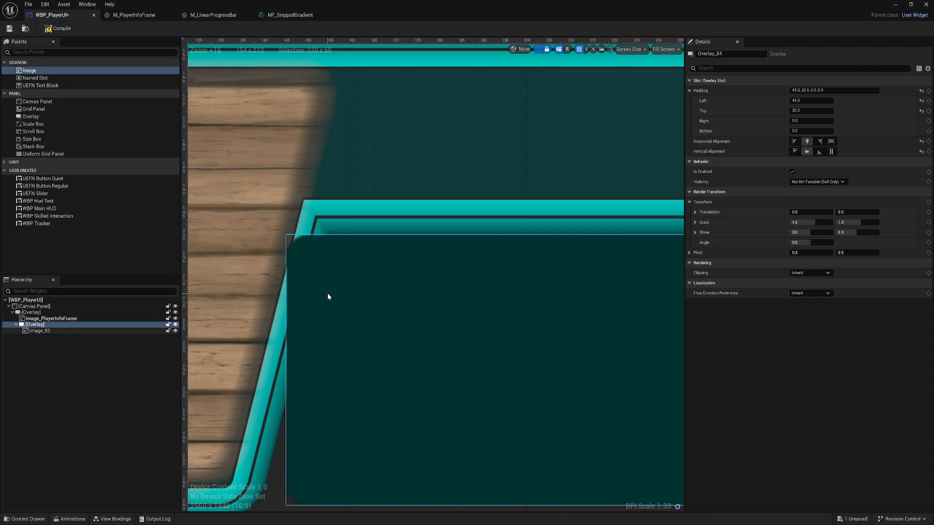
scroll(328, 293, "down", 5)
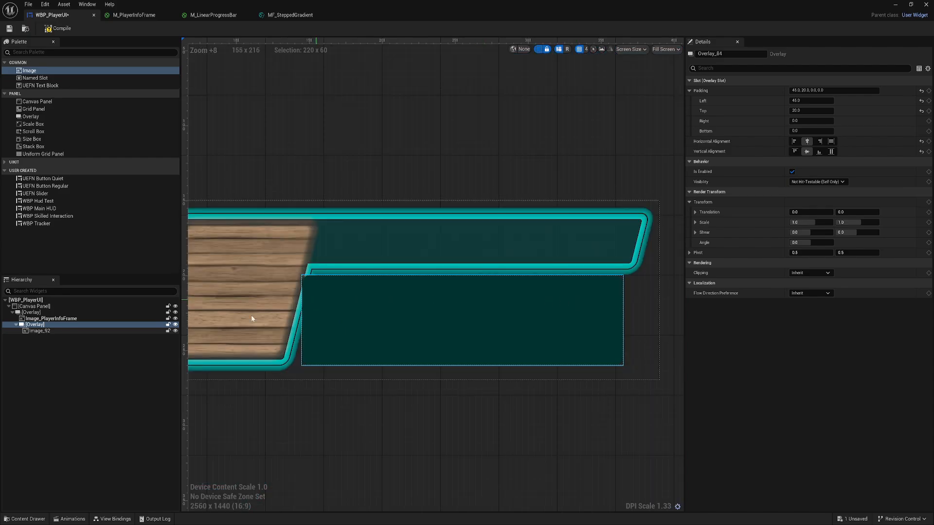
Rename the backing Image to Image_HPBackground, and compile and save the widget.
left_click(42, 331)
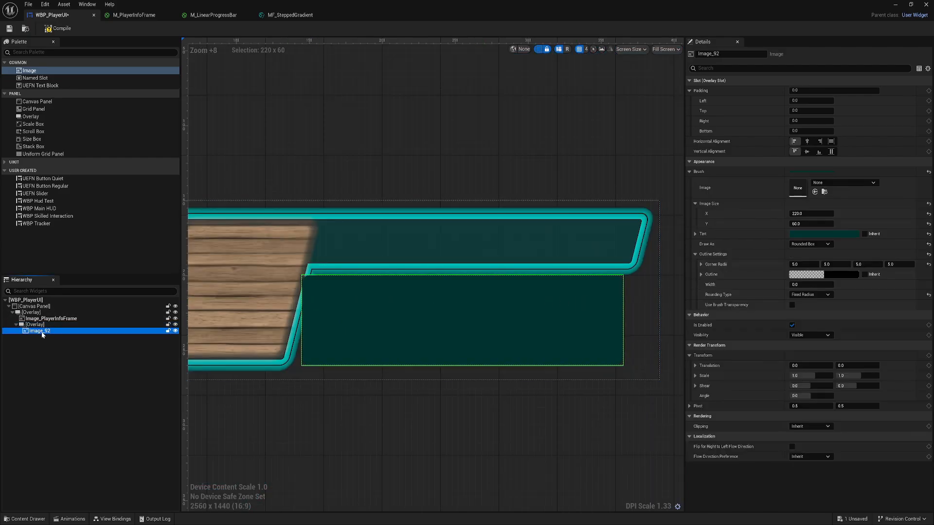
double_click(42, 332)
type("Image_")
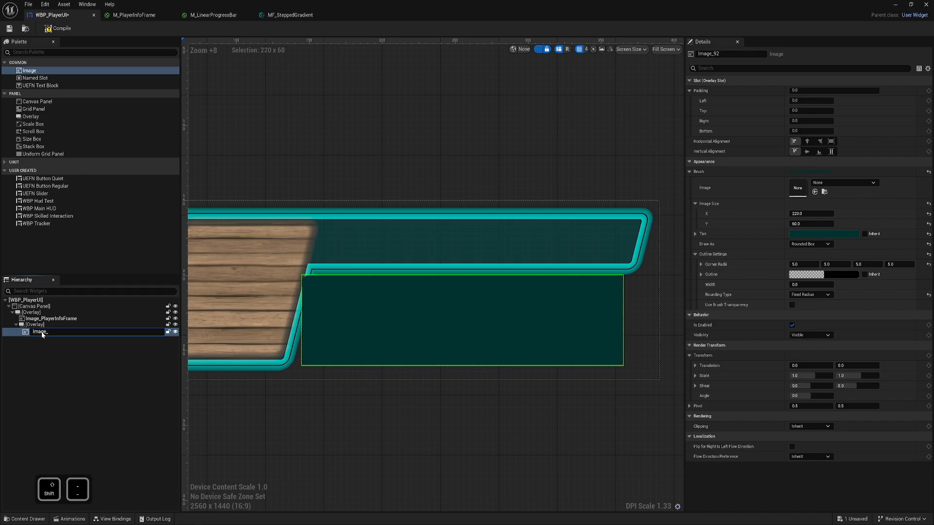
type("HPBack")
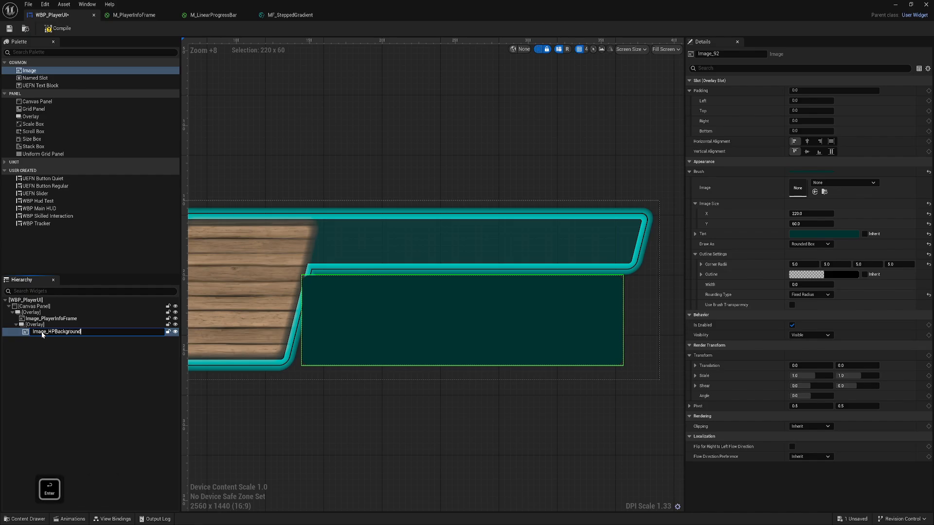
type("ground")
key("Return")
left_click(68, 331)
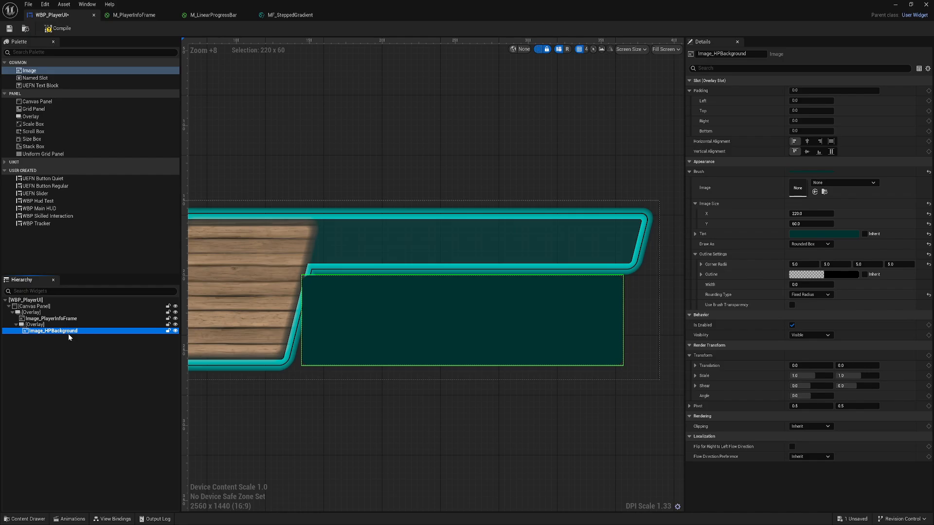
left_click(60, 29)
left_click(10, 29)
right_click(46, 364)
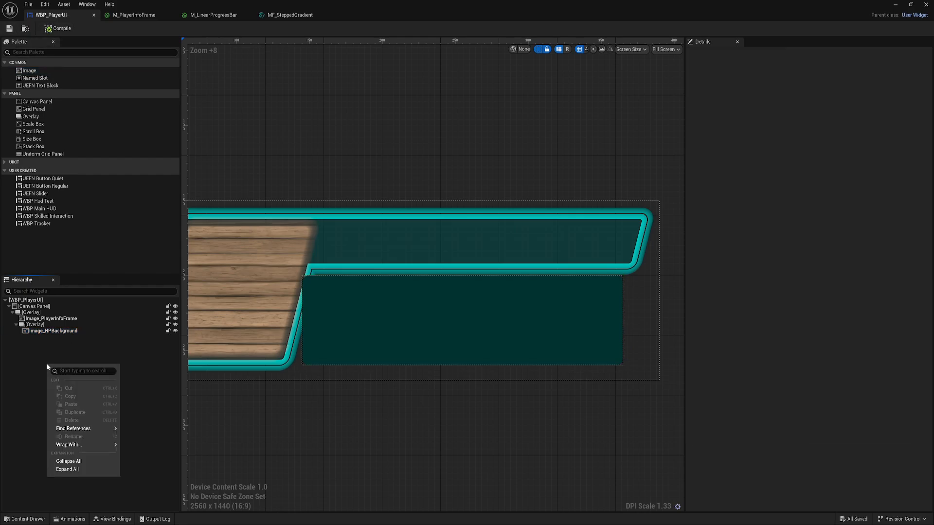
left_click(25, 358)
Duplicate Image_HPBackground within the nested Overlay and name the copy Image_HPProgress.
left_click(36, 332)
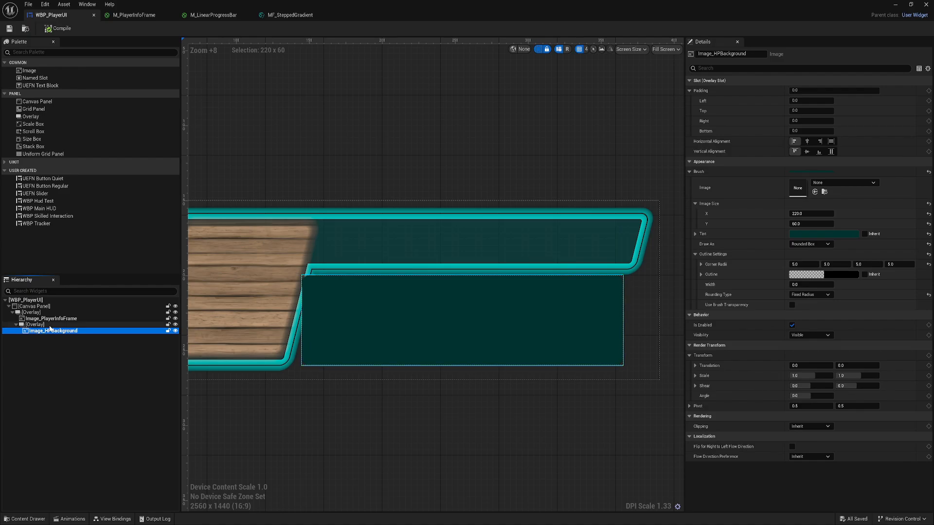
key("ctrl+d")
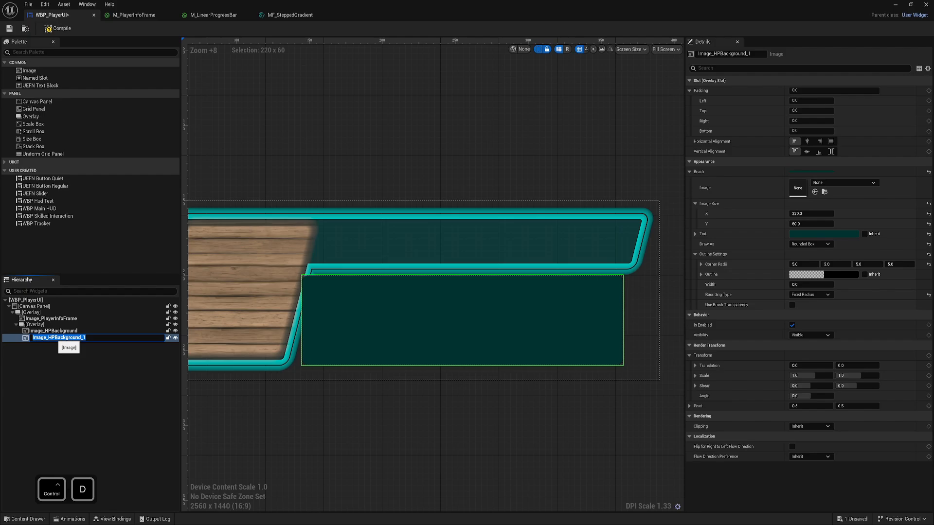
left_click_drag(54, 338, 102, 338)
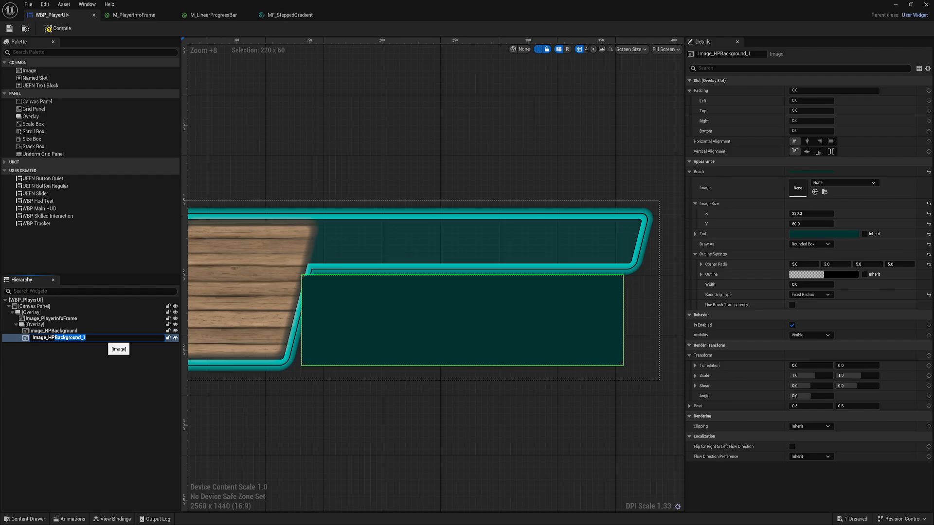
type("Progress")
key("Return")
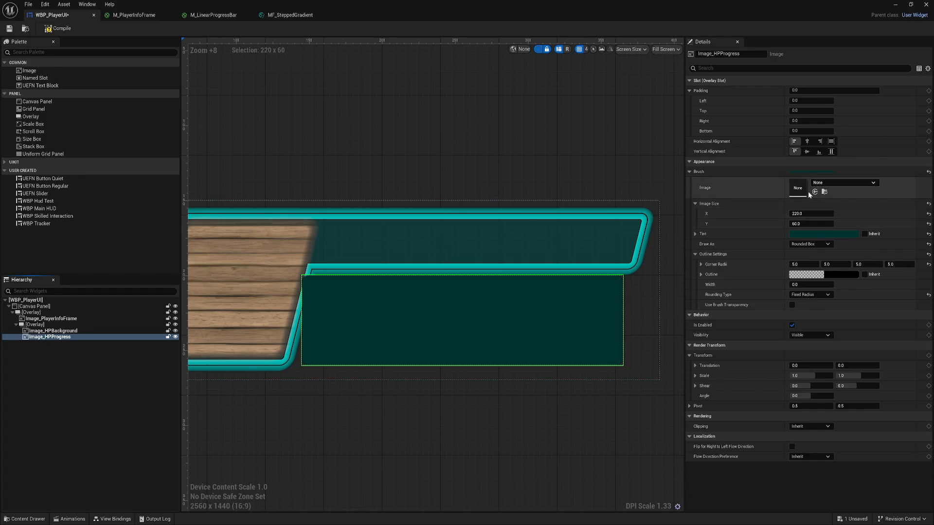
Create a material instance from M_LinearProgressBar in the Version2 folder and name it MI_Health.
left_click(37, 520)
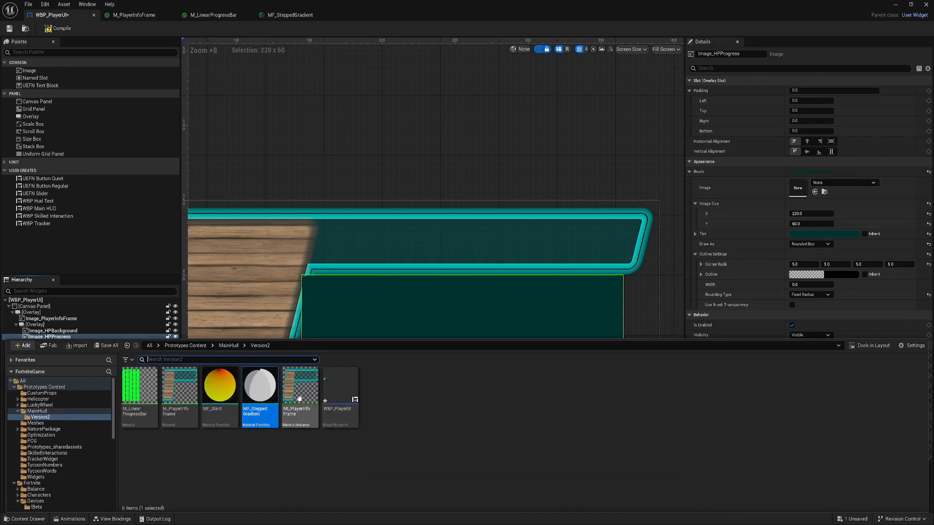
left_click(139, 389)
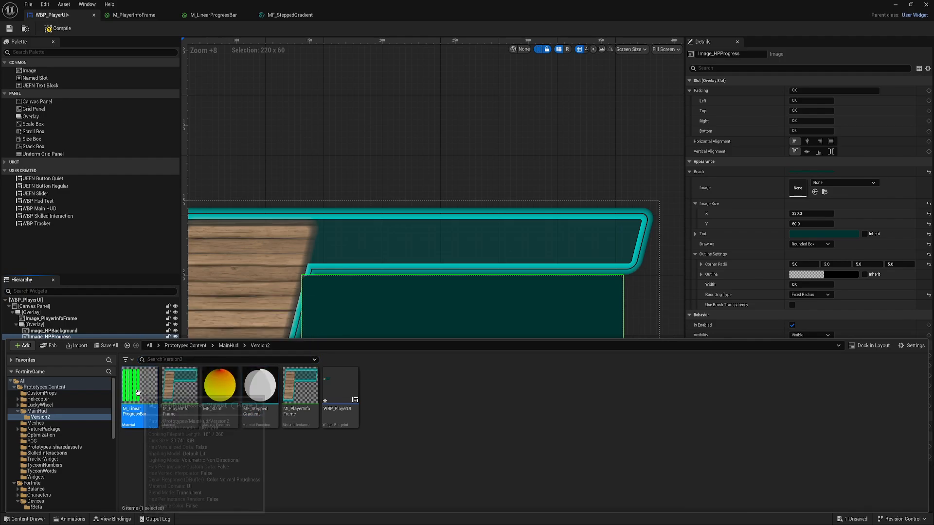
right_click(139, 389)
left_click(173, 233)
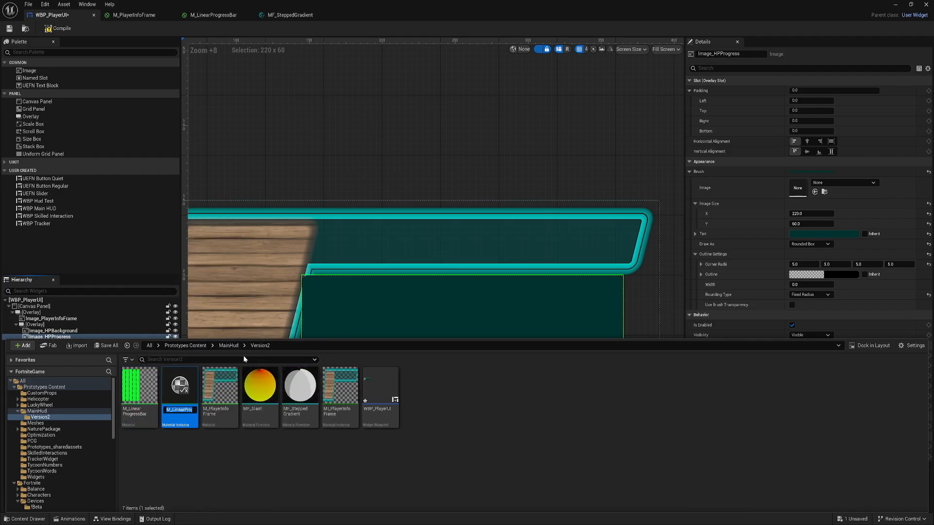
key("Right")
key("BackSpace")
key("BackSpace")
key("BackSpace")
key("BackSpace")
key("BackSpace")
key("BackSpace")
key("BackSpace")
key("BackSpace")
key("BackSpace")
key("BackSpace")
key("BackSpace")
key("BackSpace")
key("BackSpace")
key("BackSpace")
key("BackSpace")
key("BackSpace")
key("BackSpace")
key("BackSpace")
key("BackSpace")
key("BackSpace")
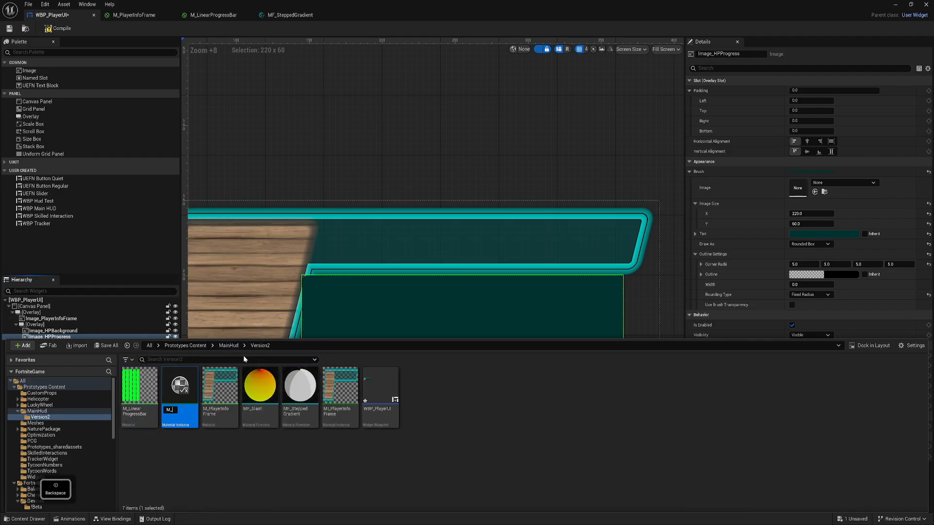
key("BackSpace")
type("I_Health")
key("Return")
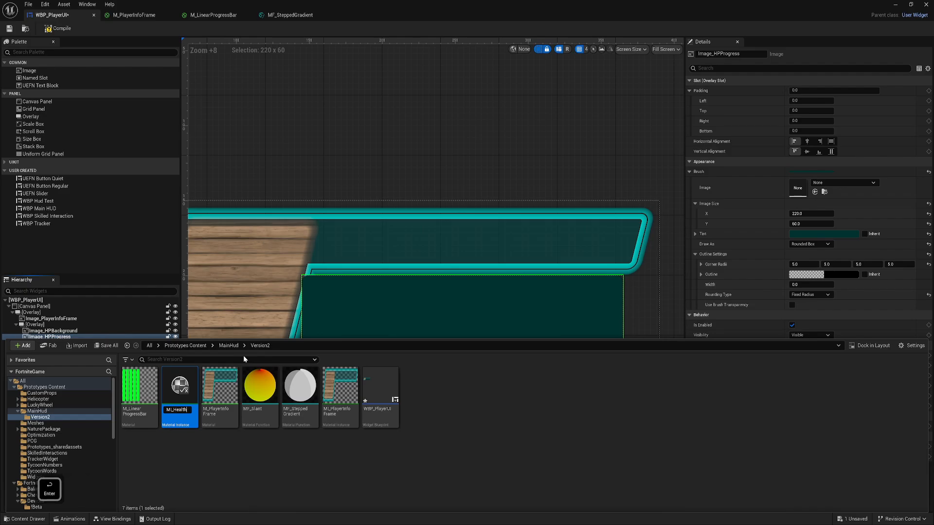
Duplicate the MI_Health material instance in the Version2 folder and name the copy MI_Shield.
key("ctrl+d")
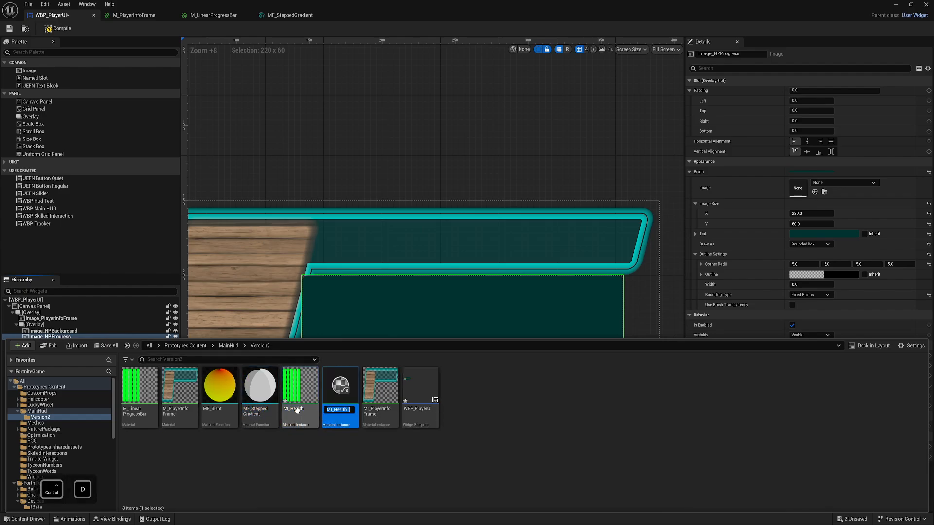
key("Right")
key("BackSpace")
key("BackSpace")
key("BackSpace")
key("BackSpace")
key("BackSpace")
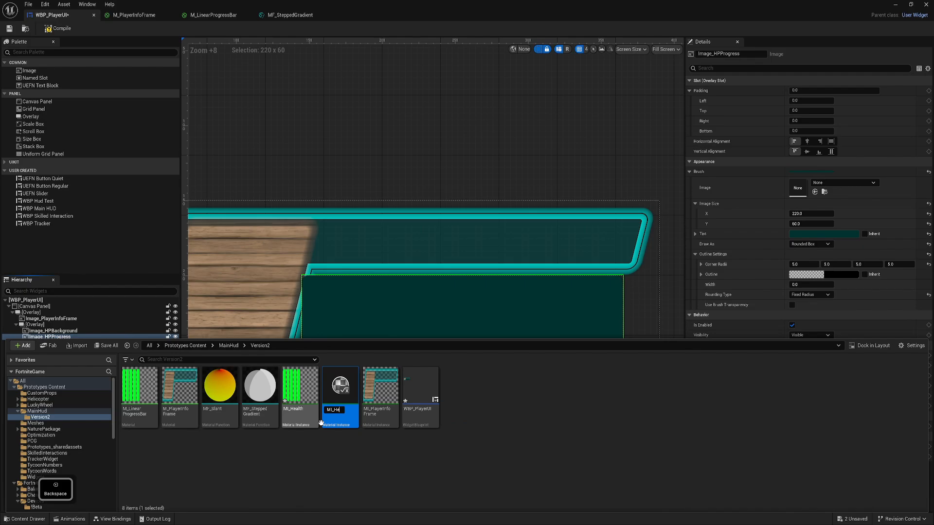
key("BackSpace")
key("BackSpace")
type("Shield")
key("Return")
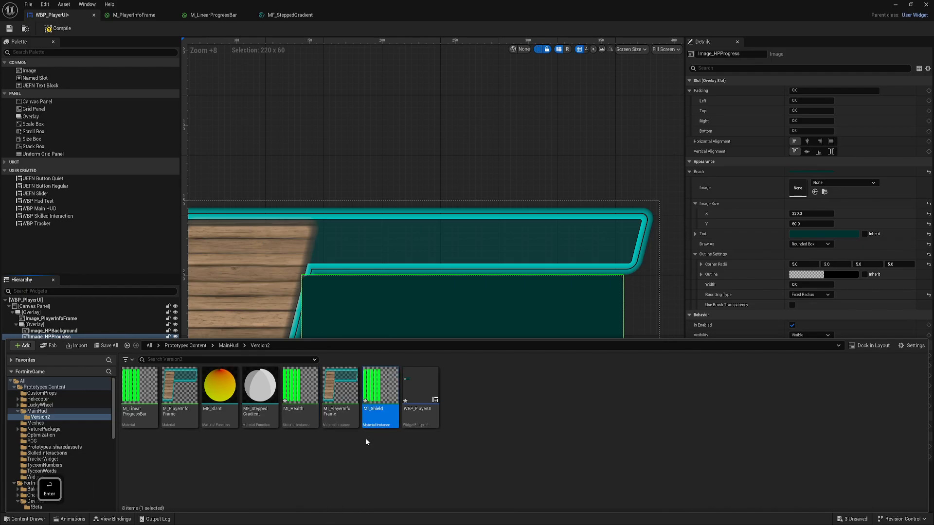
Assign MI_Health as the brush image of Image_HPProgress and set its tint to white.
mouse_move(300, 387)
left_mouse_down()
mouse_move(797, 193)
mouse_move(806, 203)
left_mouse_up()
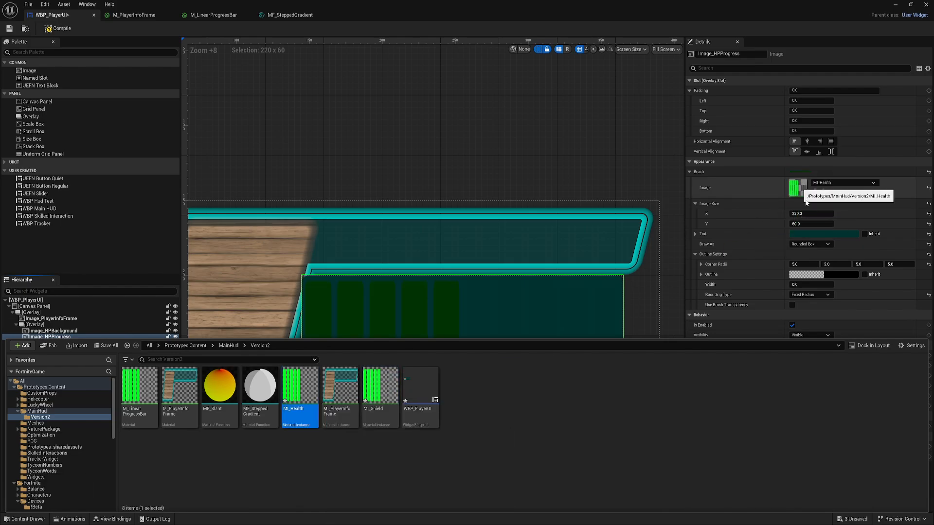
left_click(808, 234)
left_click_drag(751, 289, 752, 262)
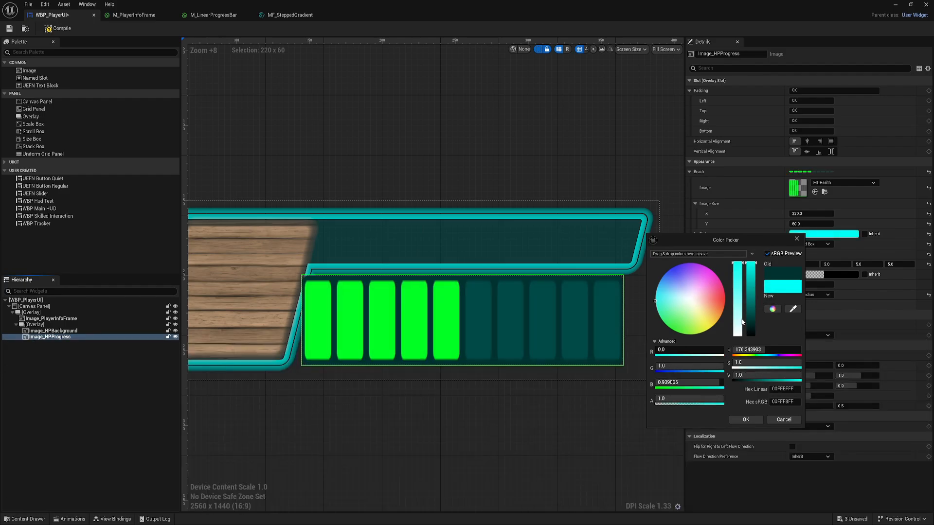
left_click_drag(742, 322, 741, 336)
left_click(746, 419)
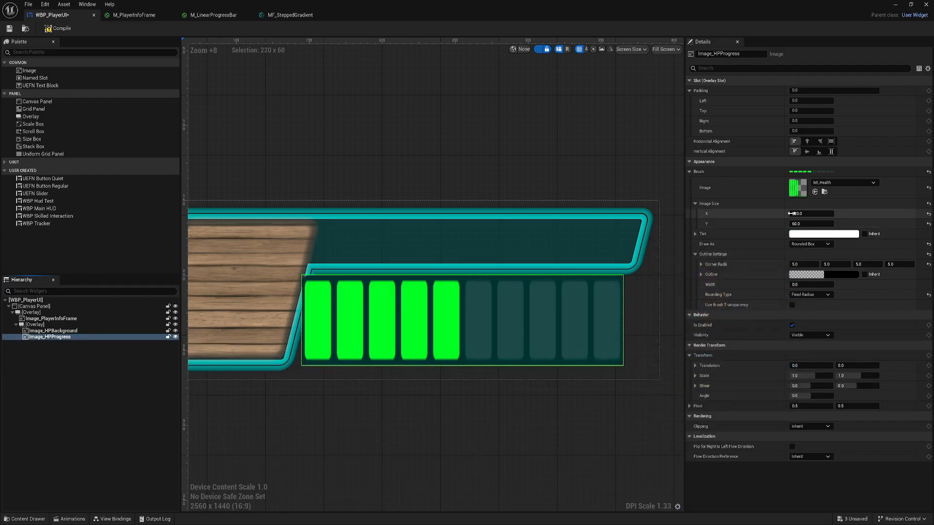
Set the brush of Image_HPProgress to draw as Image instead of Rounded Box.
left_click(809, 245)
left_click(804, 274)
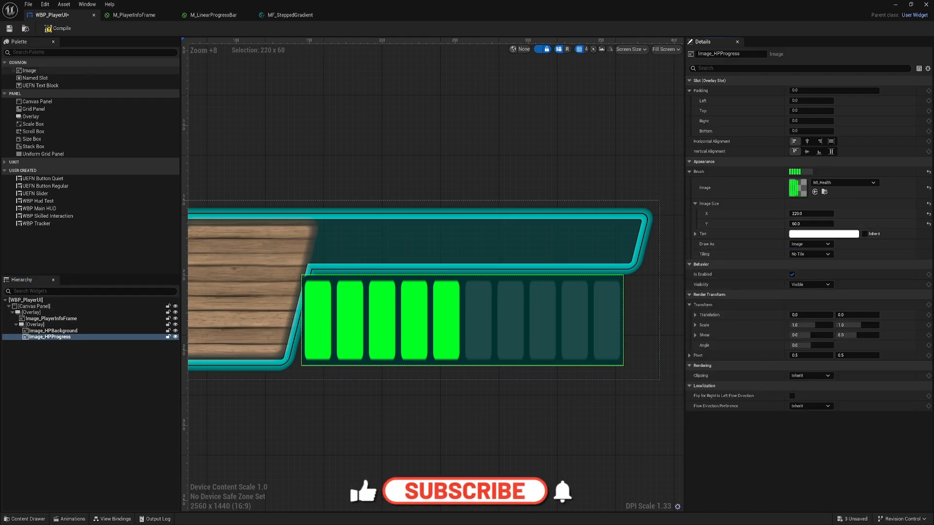
left_click(456, 323)
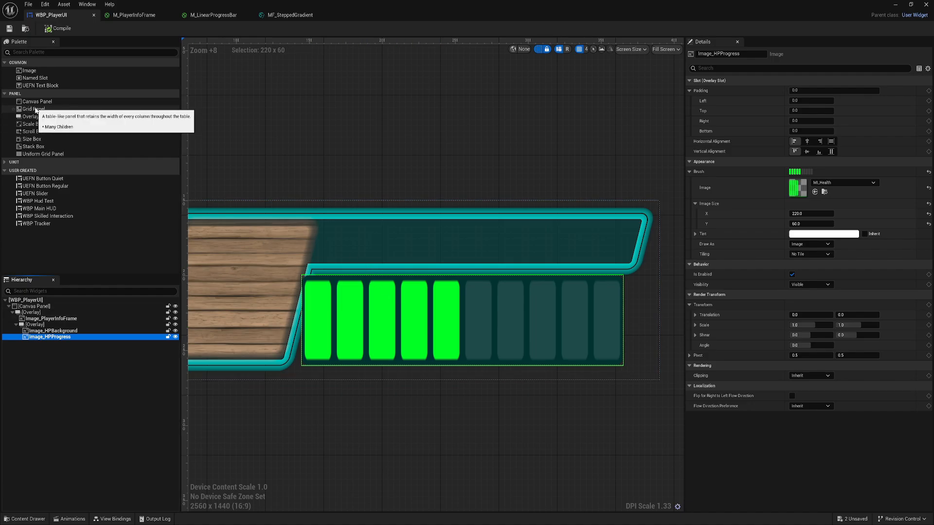
Add a Grid Panel to the nested Overlay, with a left padding of 5 and centred vertical alignment.
left_click_drag(35, 110, 55, 332)
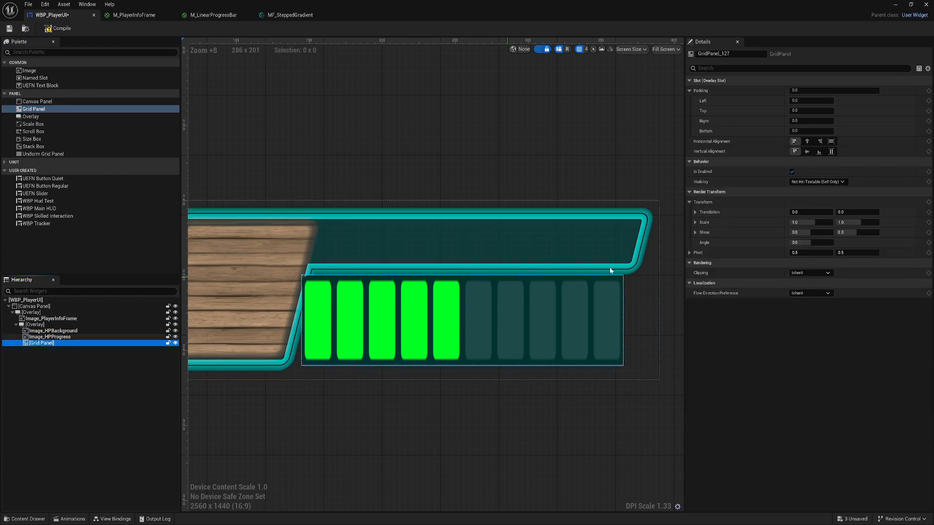
left_click(802, 100)
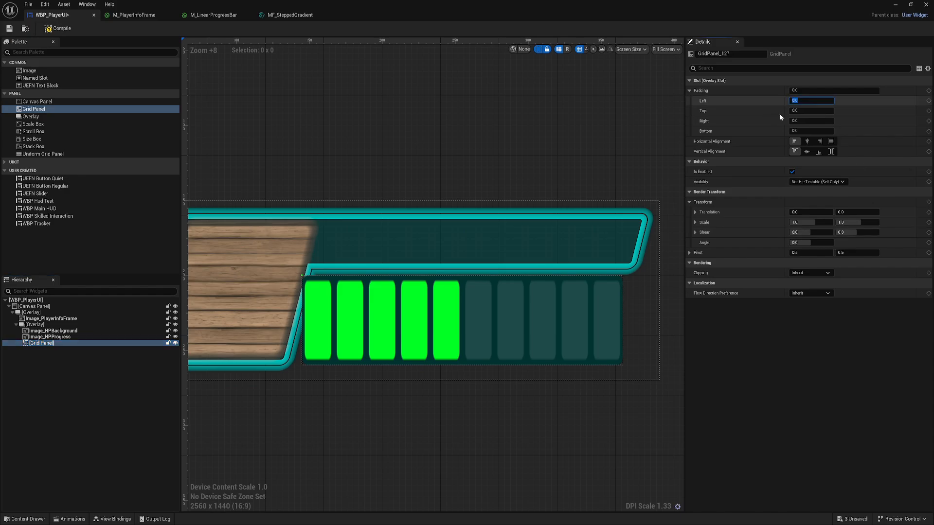
type("5")
key("Return")
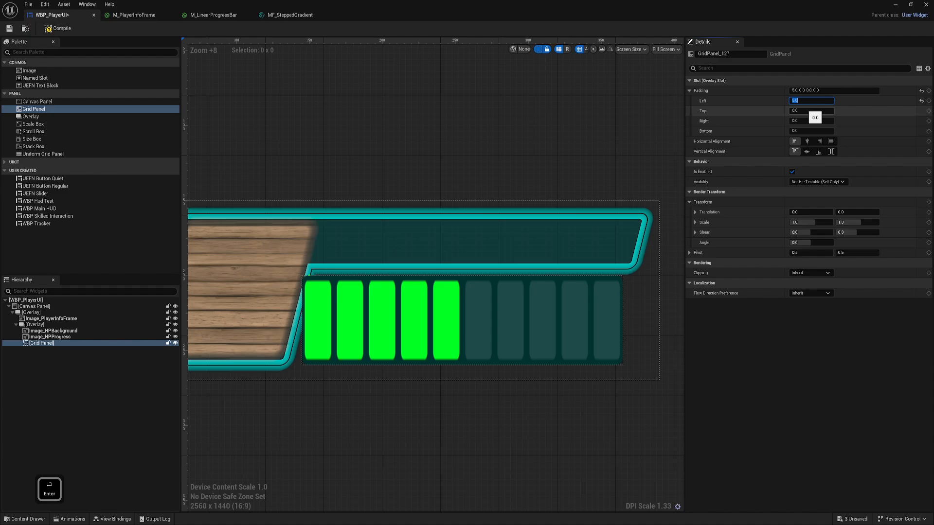
left_click(807, 151)
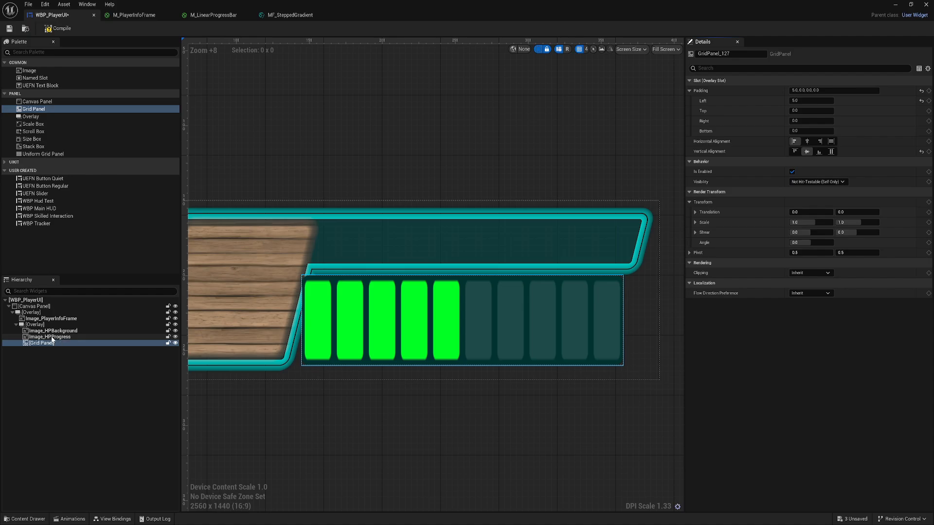
Move Image_HPProgress into the Grid Panel and centre it horizontally and vertically in its slot.
left_click_drag(52, 339, 50, 344)
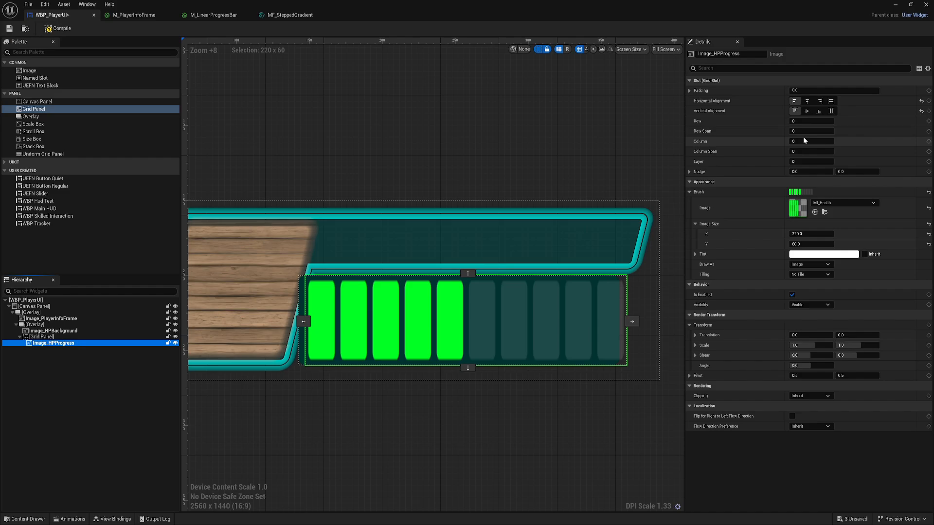
left_click(806, 101)
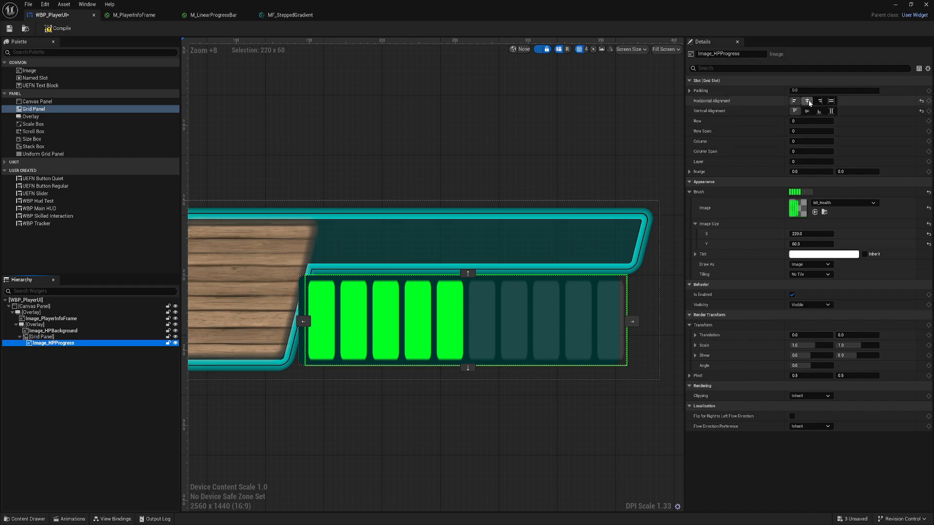
left_click(808, 101)
left_click(808, 112)
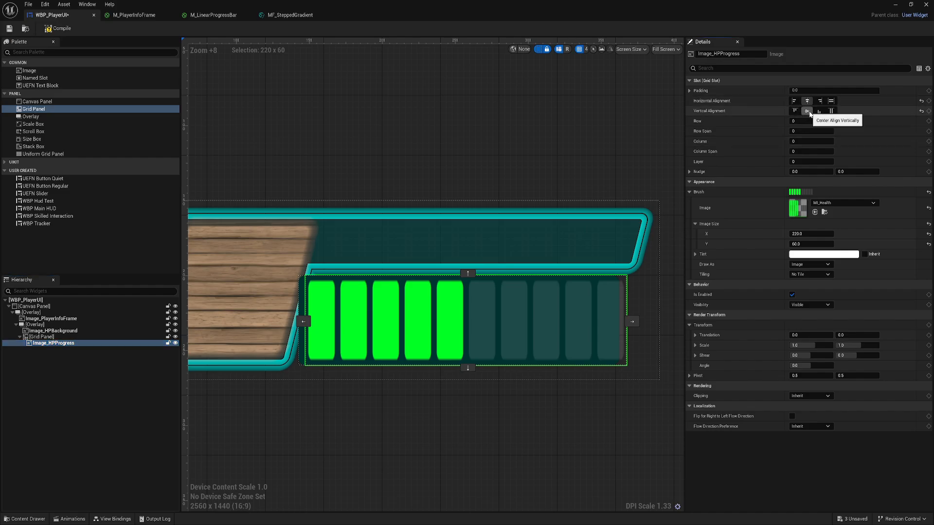
Set the image size of Image_HPProgress to 160 by 20 and check its fit against the background.
left_click(810, 234)
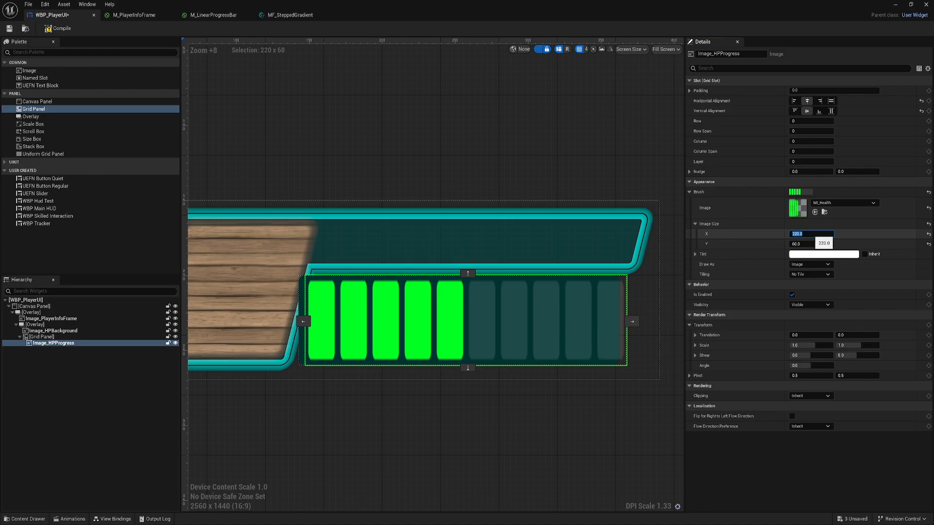
type("160")
key("Return")
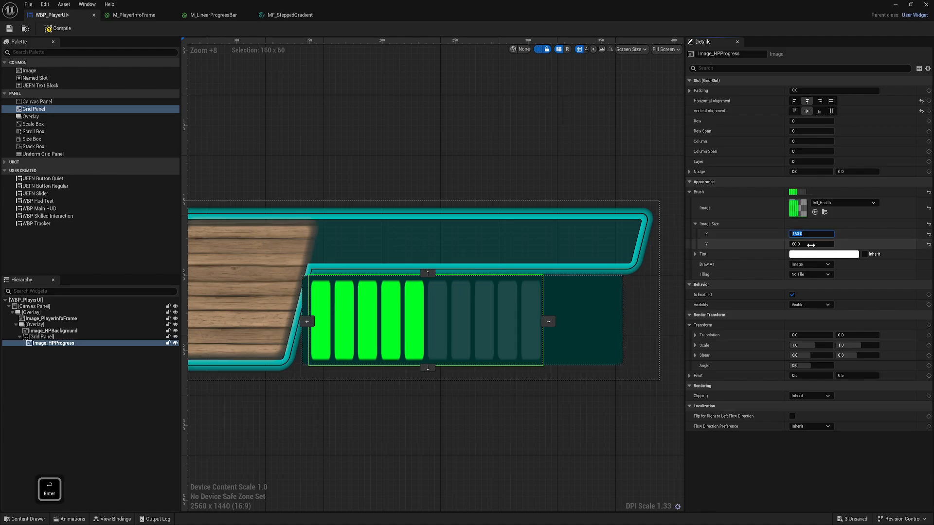
left_click(809, 244)
type("20")
key("Return")
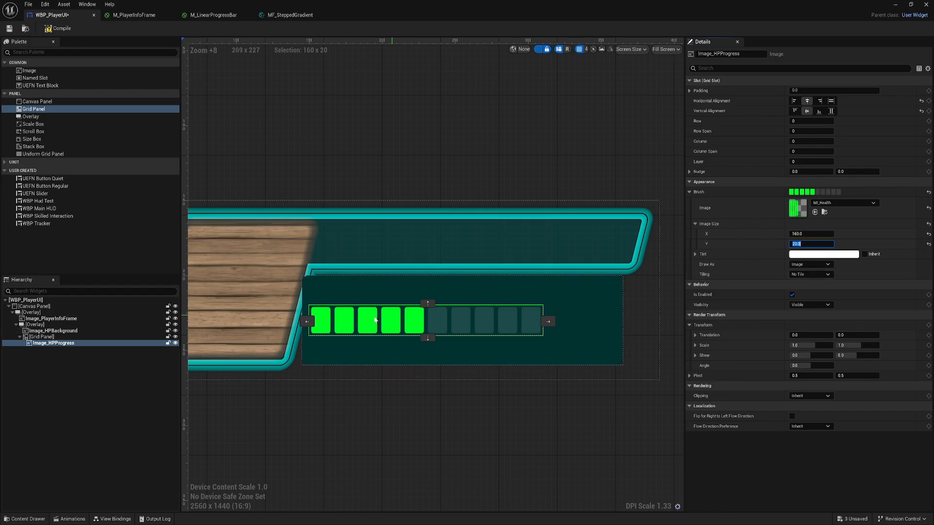
scroll(380, 324, "up", 4)
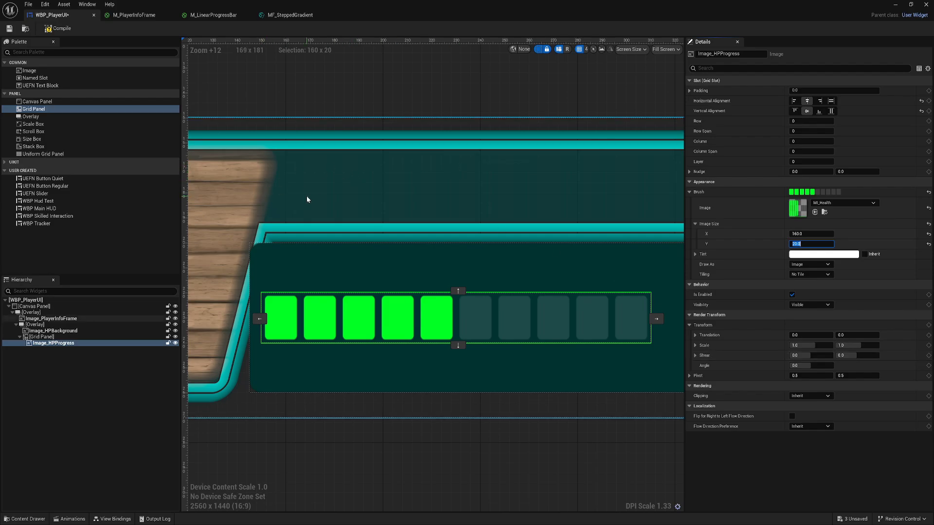
scroll(306, 199, "down", 3)
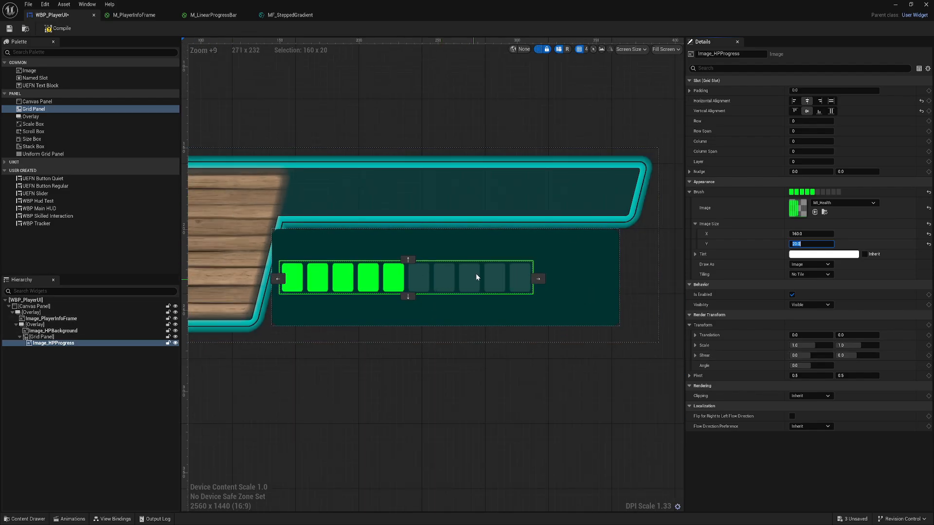
scroll(473, 272, "up", 3)
scroll(373, 281, "down", 2)
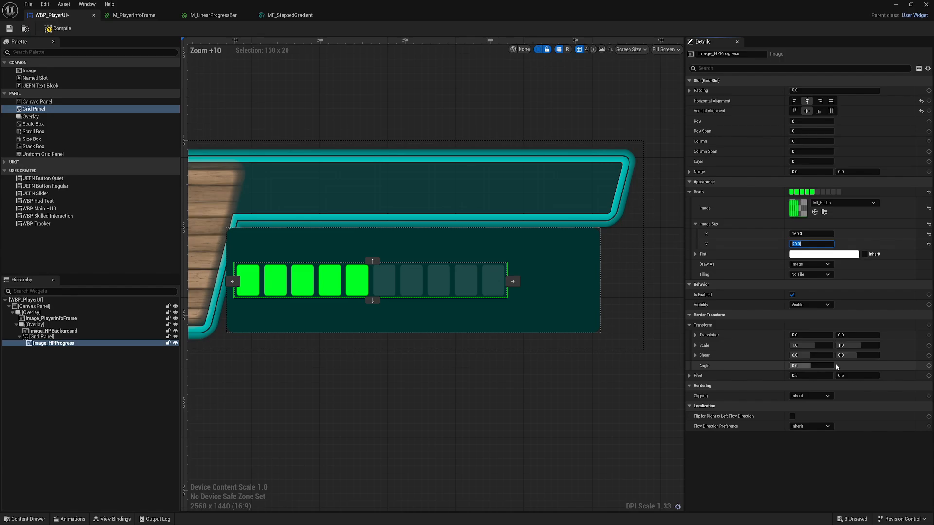
Shear Image_HPProgress by -15 on X and check the slanted segments against the frame.
left_click(802, 356)
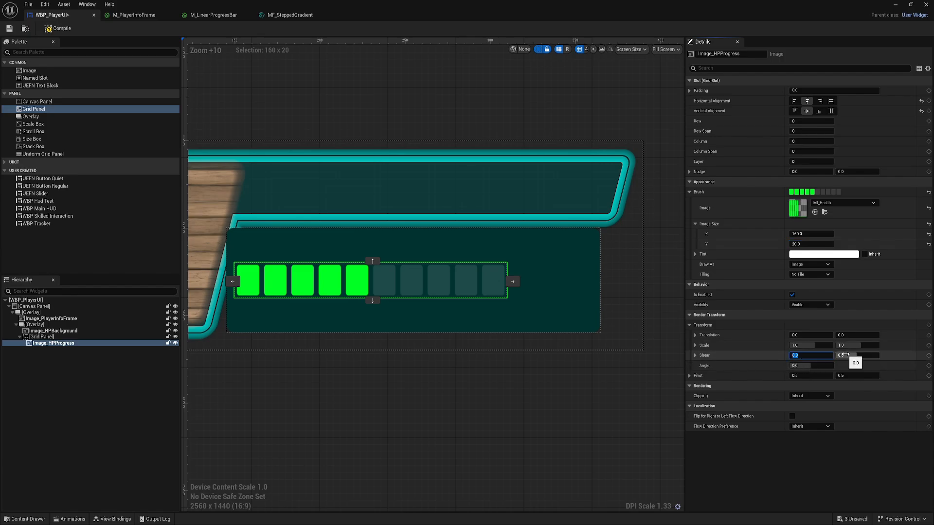
type("-15")
key("Return")
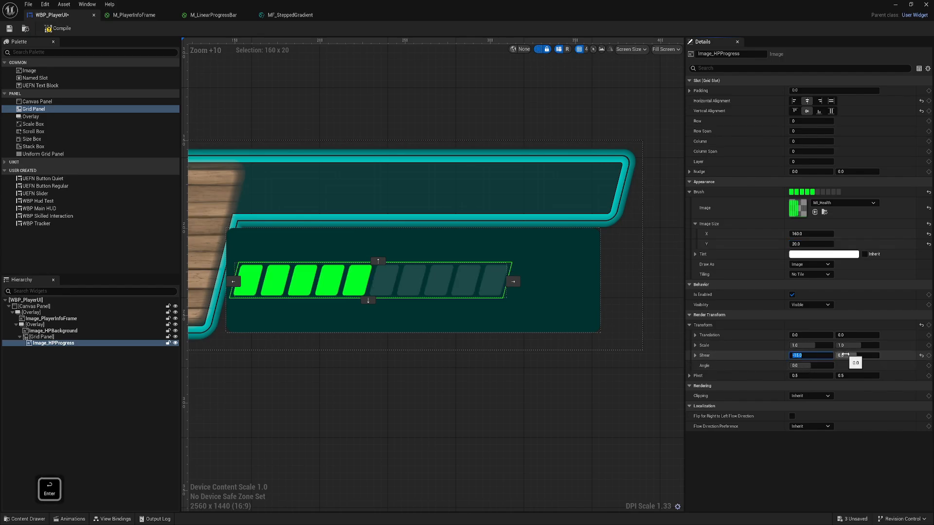
scroll(404, 296, "up", 5)
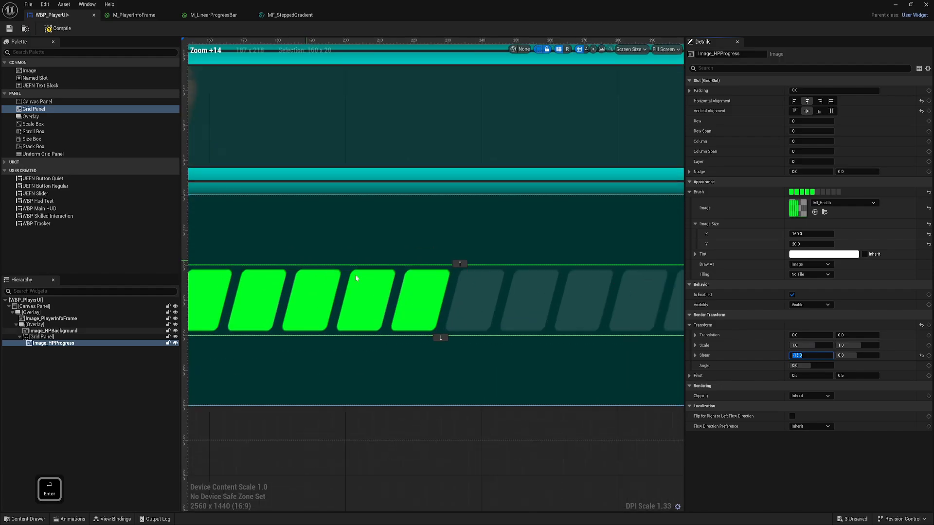
scroll(358, 318, "down", 3)
scroll(419, 307, "down", 1)
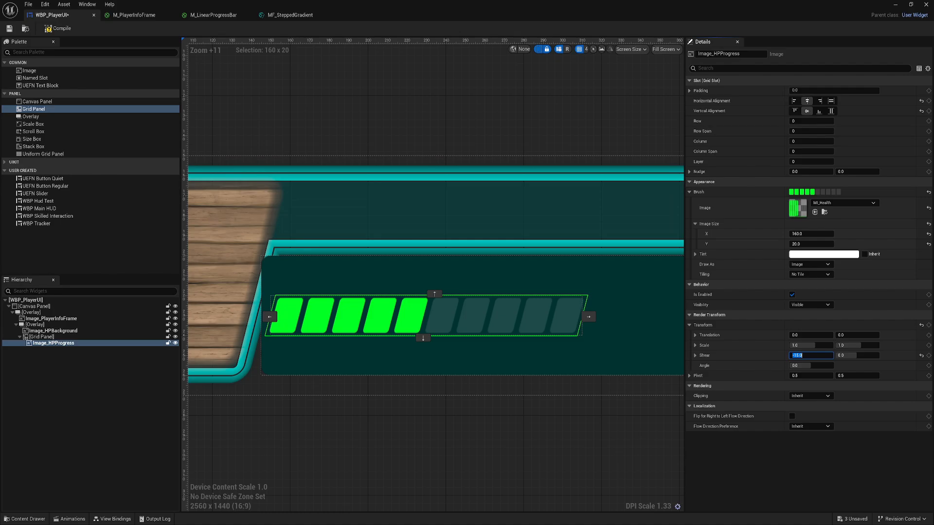
right_click_drag(586, 363, 488, 346)
right_click_drag(290, 339, 373, 344)
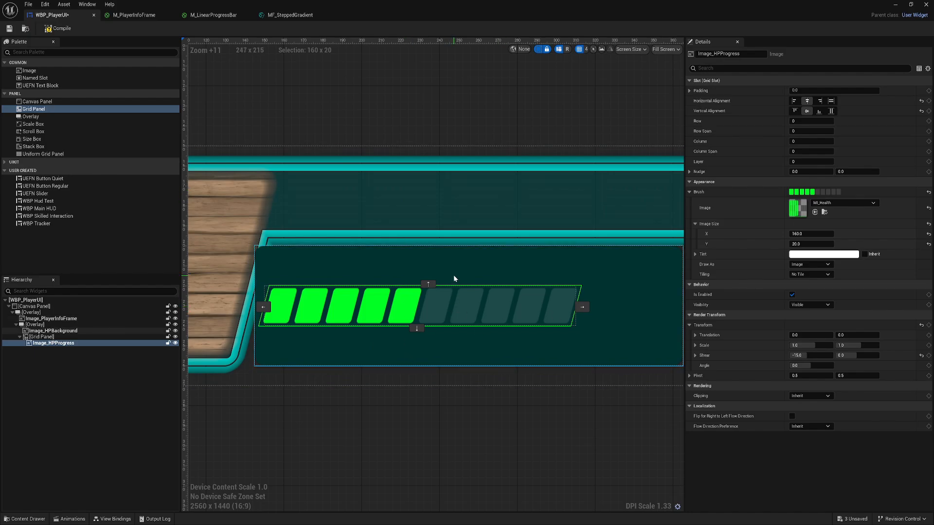
Duplicate Image_HPProgress within the Grid Panel and name the copy Image_ShieldProgress.
left_click(55, 337)
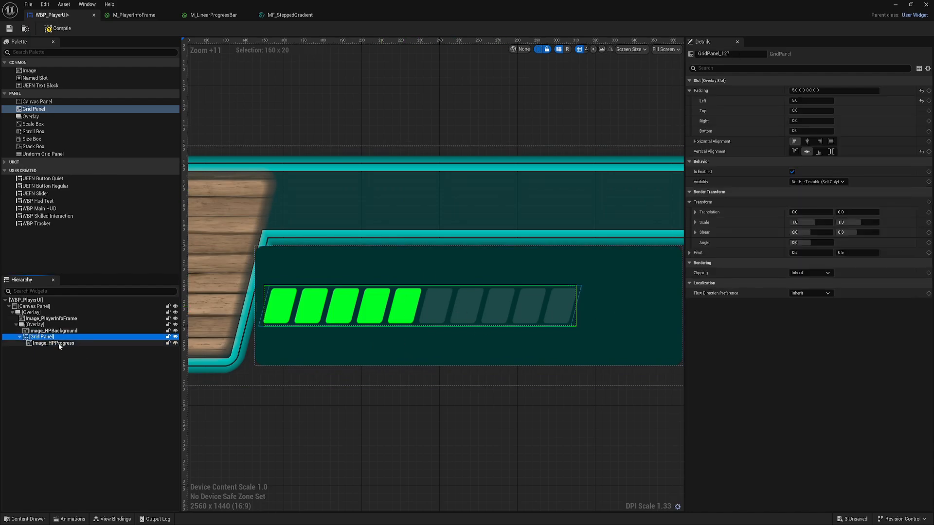
left_click(59, 344)
key("ctrl+d")
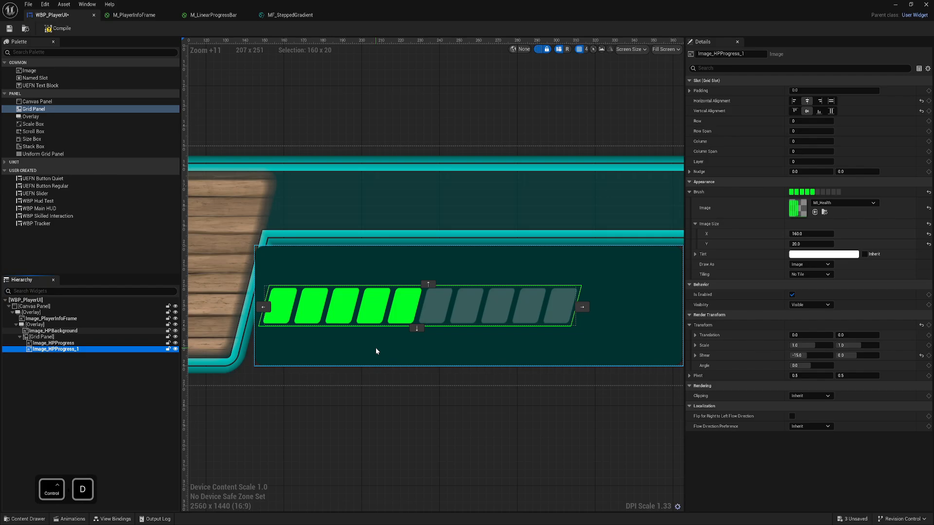
double_click(59, 349)
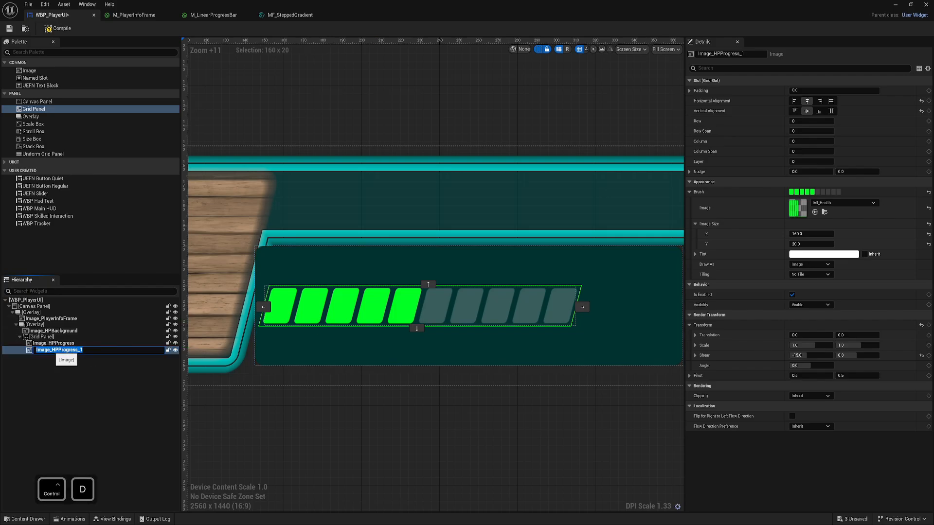
left_click_drag(52, 350, 104, 352)
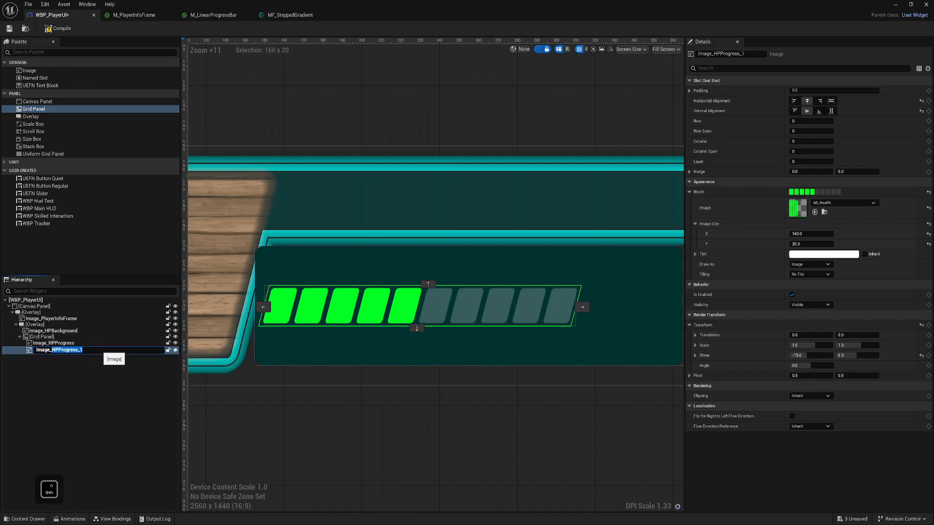
type("Shield")
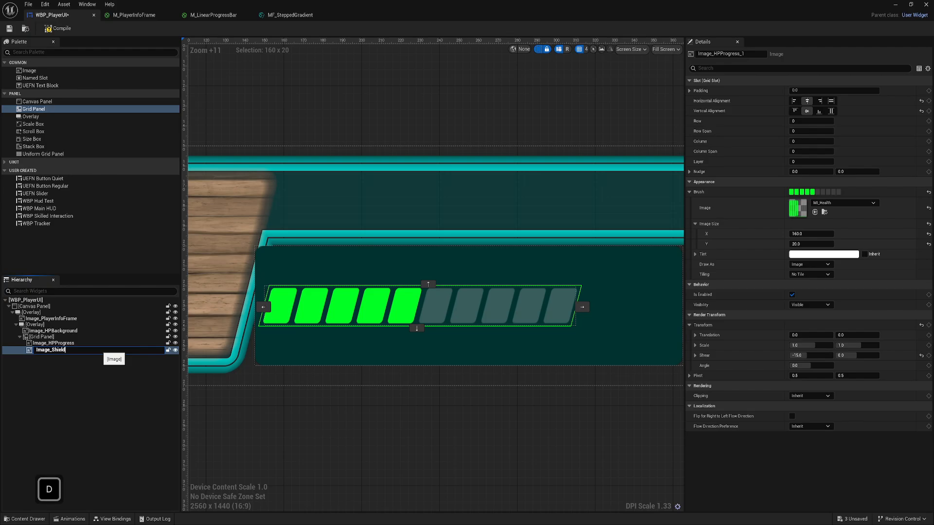
type("Progress")
key("Return")
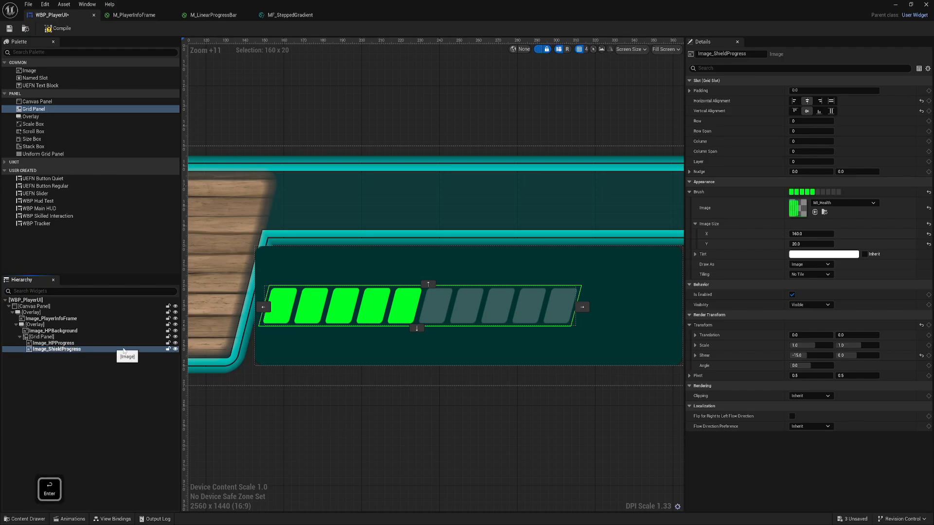
Move Image_ShieldProgress down to row 1 of the Grid Panel, below the health bar.
left_click(417, 329)
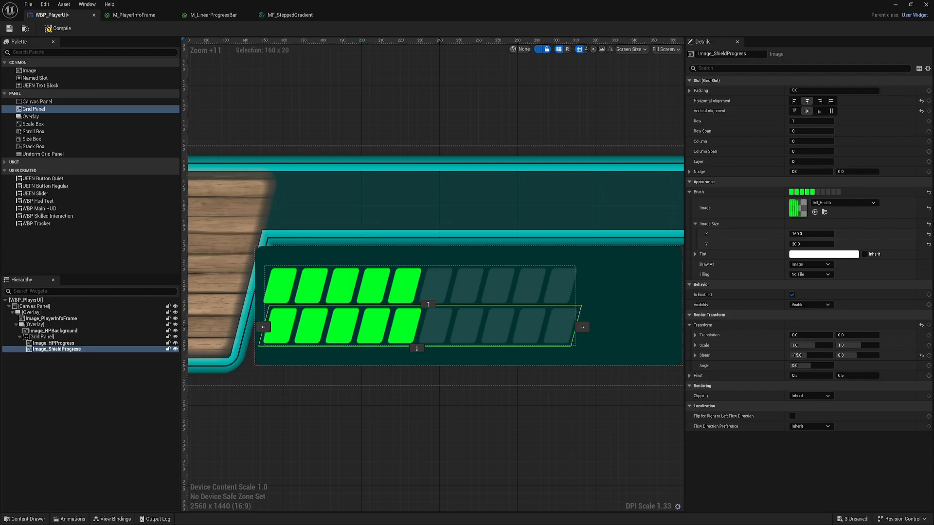
right_click_drag(376, 389, 375, 373)
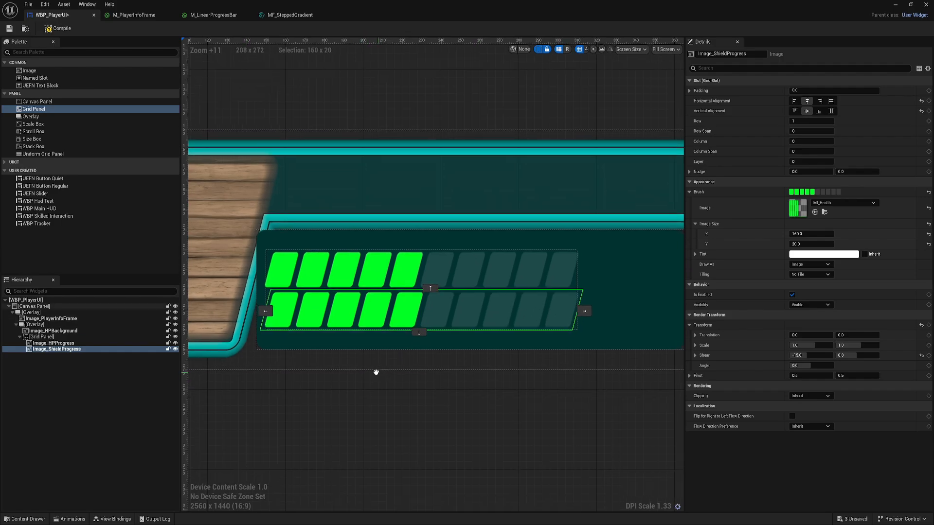
Assign the MI_Shield material instance as the brush image of Image_ShieldProgress and open MI_Shield for editing.
left_click(27, 519)
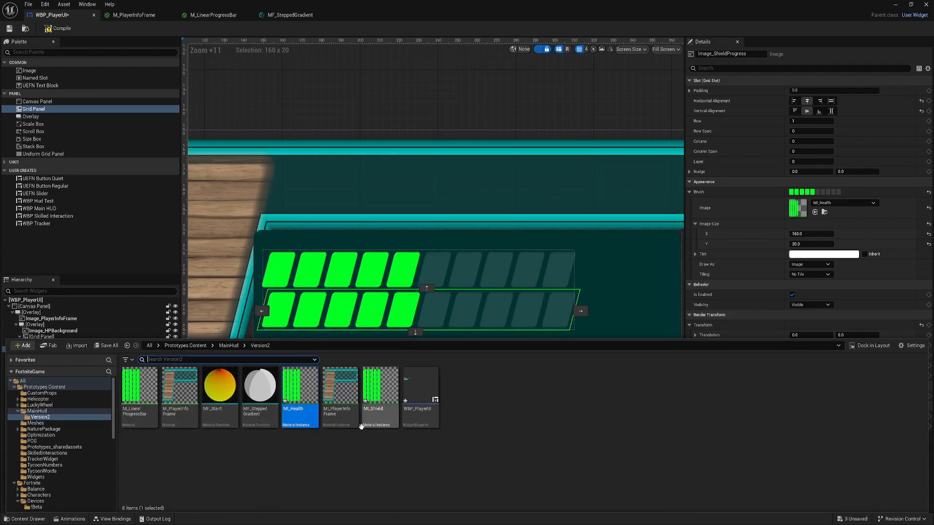
left_click_drag(386, 410, 798, 208)
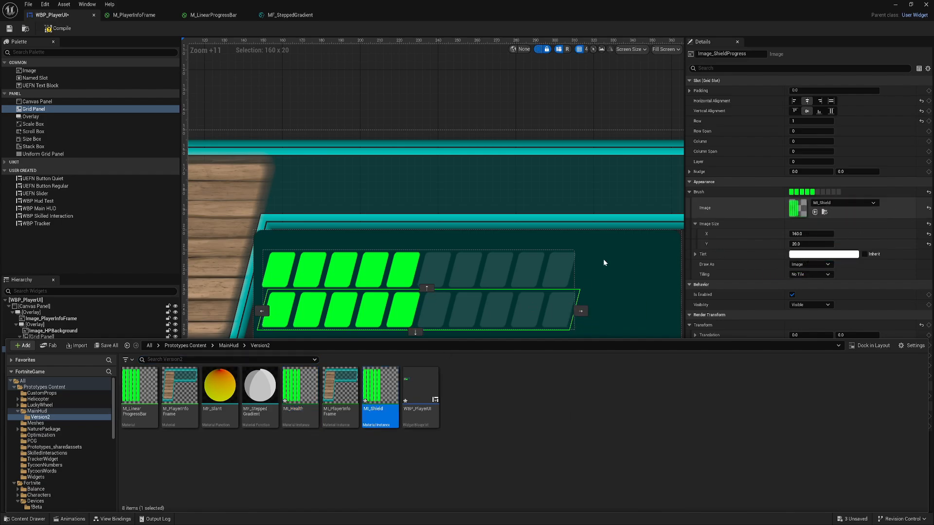
double_click(377, 389)
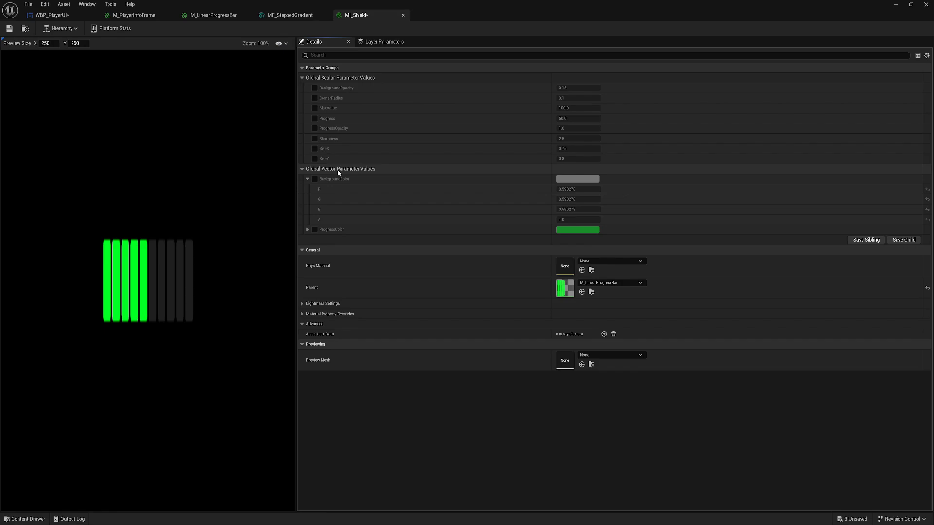
Enable the SizeX and ProgressColor overrides in MI_Shield and set the progress colour to blue, hex sRGB 00A9FFFF.
left_click(315, 149)
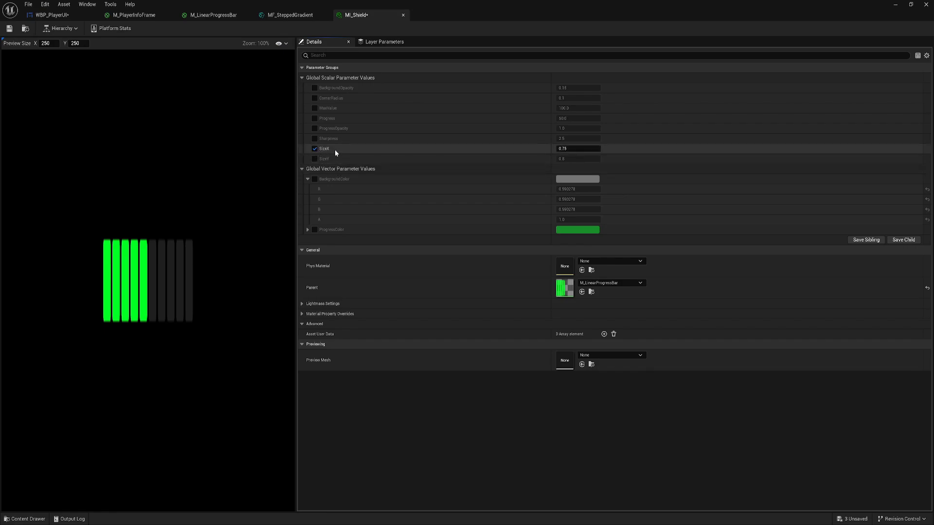
left_click(314, 229)
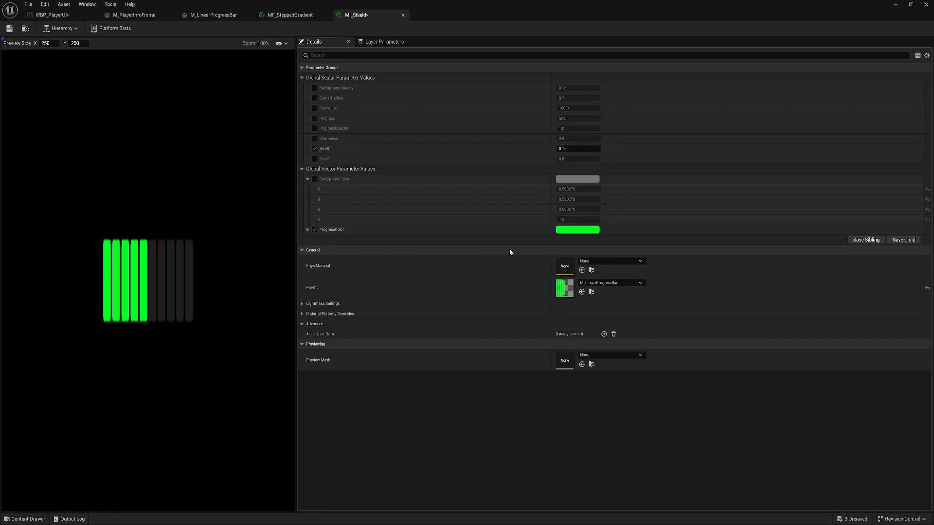
left_click(576, 230)
left_click_drag(600, 316, 578, 270)
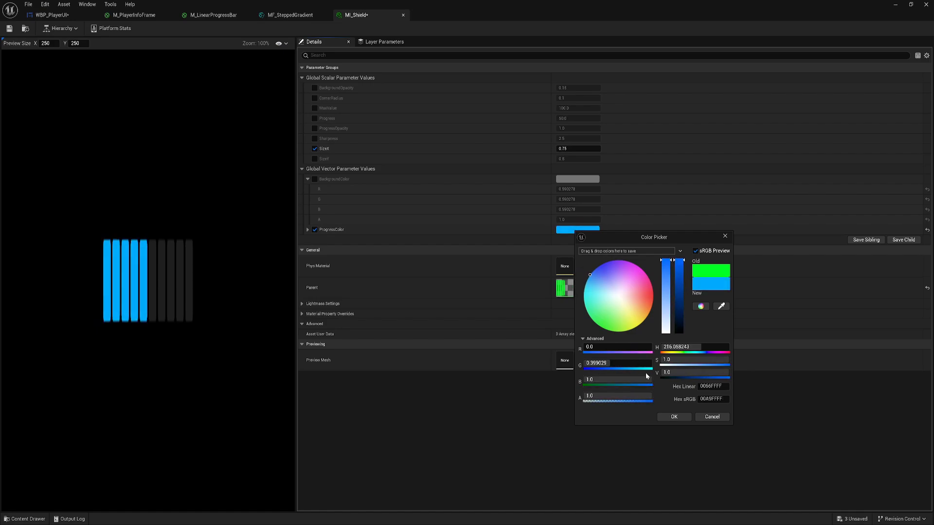
left_click(674, 416)
Float the MI_Shield editor over the WBP_PlayerUI preview and raise SizeX to about 1.14.
left_click_drag(375, 19, 467, 101)
left_click(52, 15)
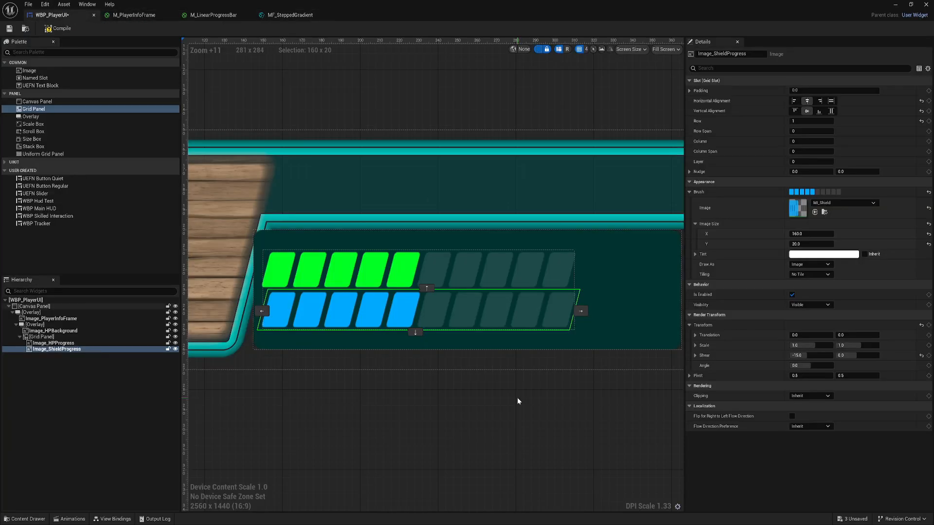
left_click_drag(529, 263, 530, 275)
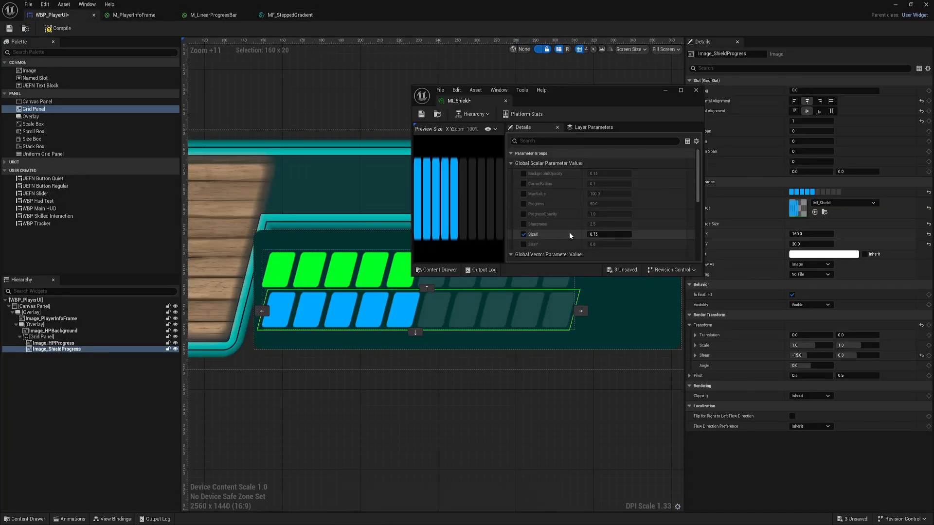
left_click(605, 235)
mouse_move(606, 235)
left_mouse_down()
mouse_move(623, 234)
mouse_move(605, 235)
left_mouse_up()
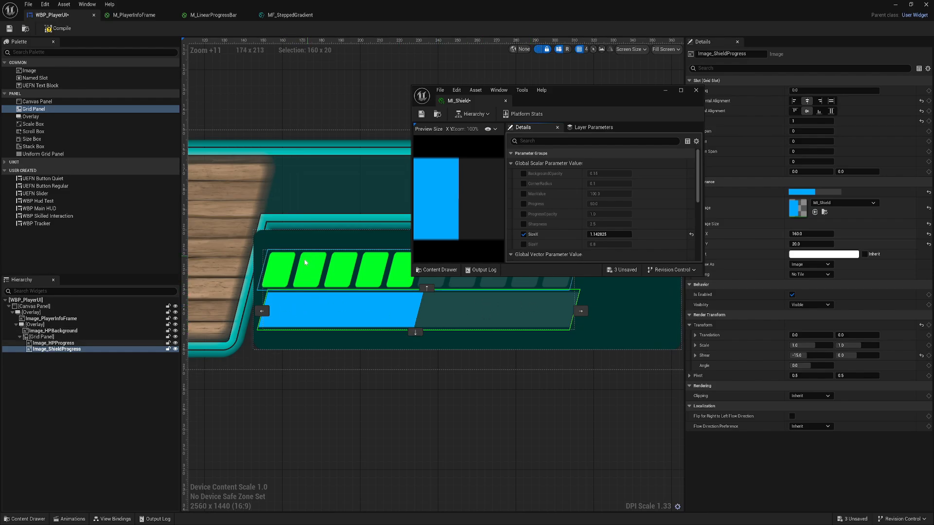
Set the SizeX parameter of MI_Shield to 1.2, then save and close the material instance.
left_click(610, 234)
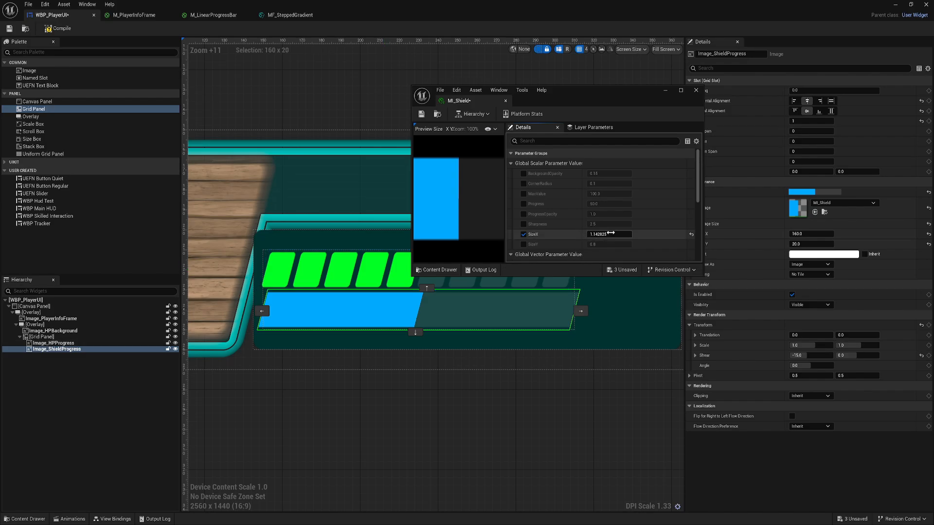
type("1.0")
key("Return")
scroll(351, 293, "up", 8)
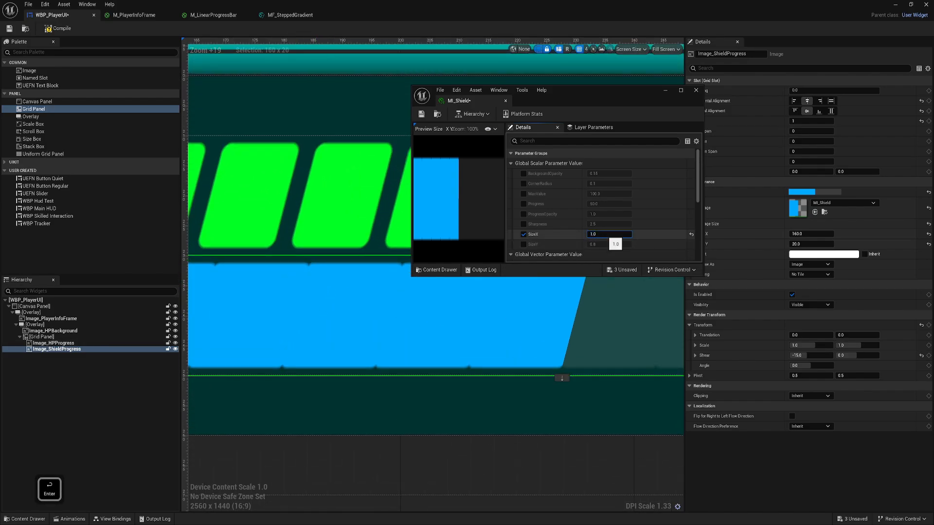
key("BackSpace")
type("2")
key("Return")
scroll(390, 331, "down", 7)
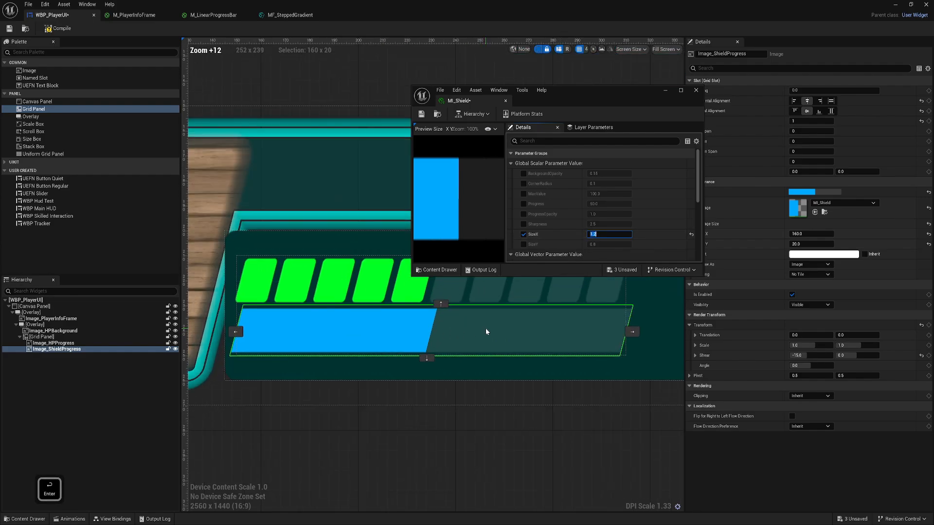
left_click(422, 114)
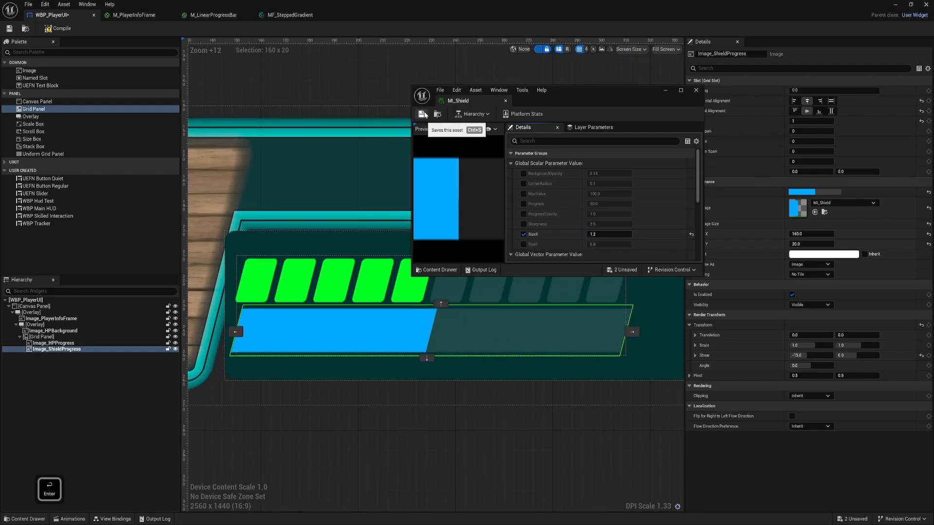
left_click(505, 102)
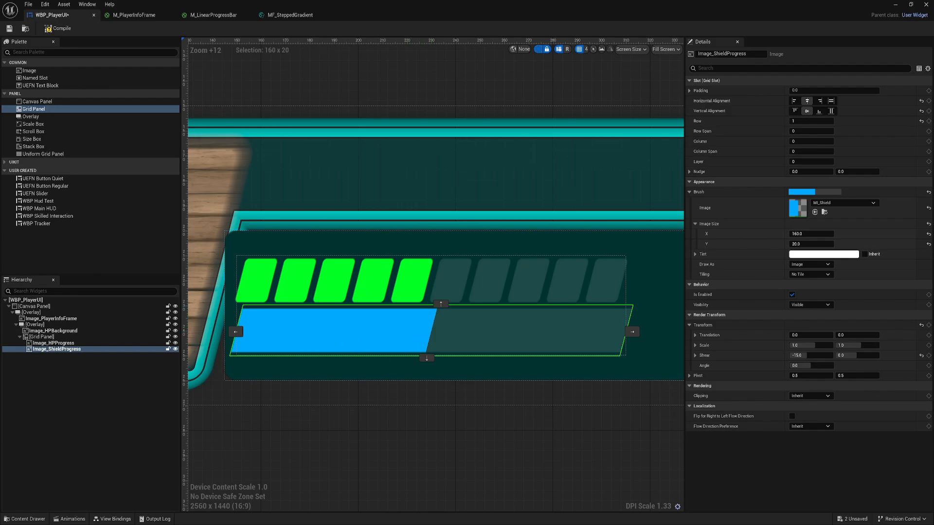
Set the right padding of Image_ShieldProgress to 6 and check the bar's slanted edge against the health bar and frame.
scroll(465, 337, "up", 1)
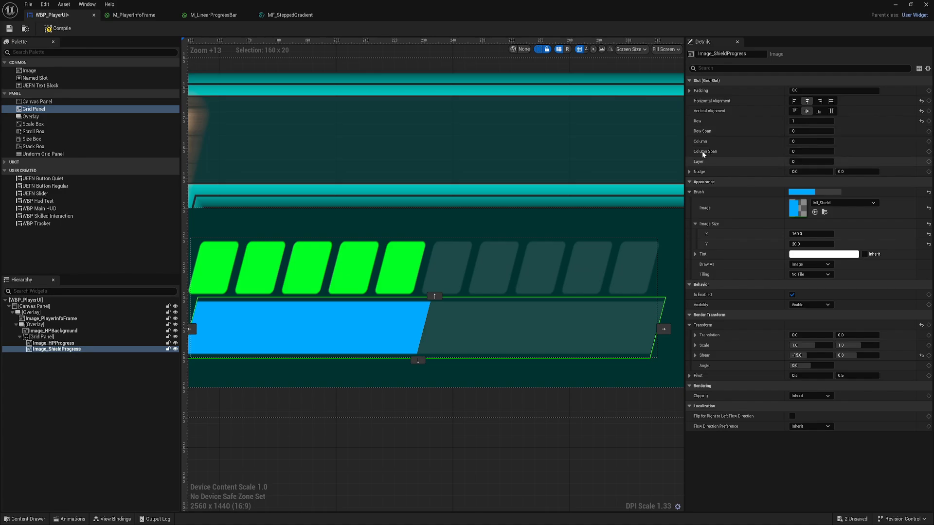
left_click(699, 91)
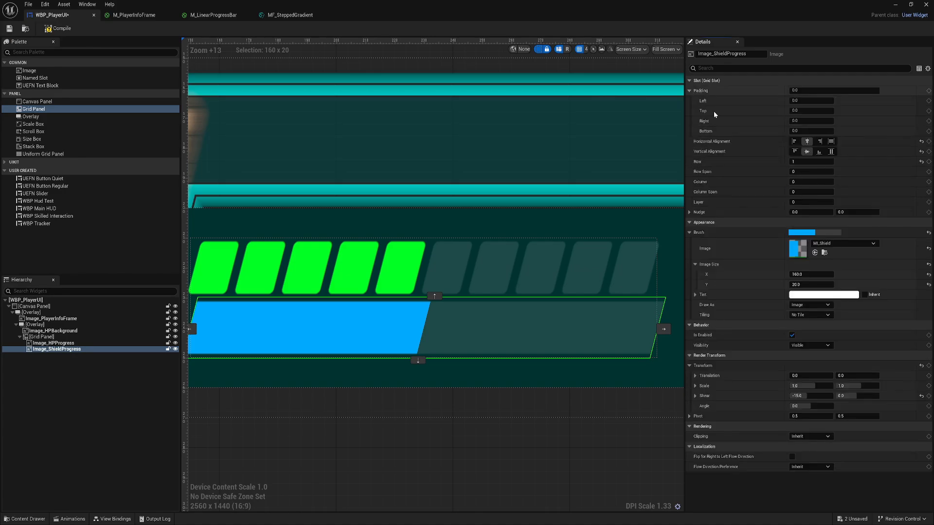
type("6")
key("Return")
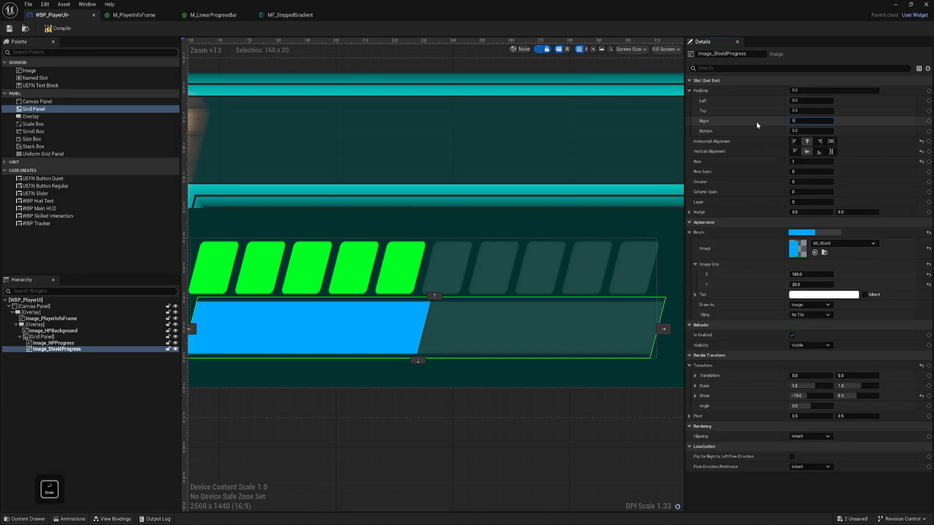
scroll(457, 237, "down", 2)
scroll(376, 371, "up", 4)
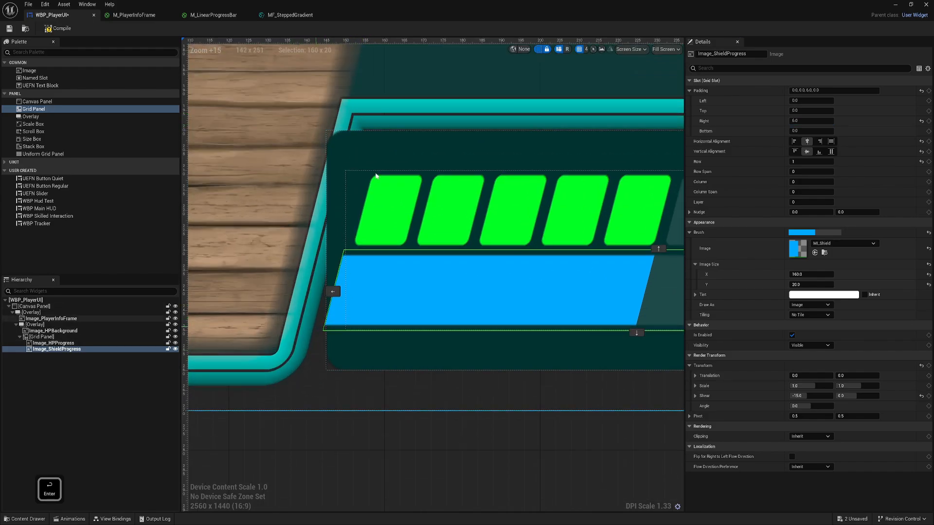
scroll(376, 285, "down", 4)
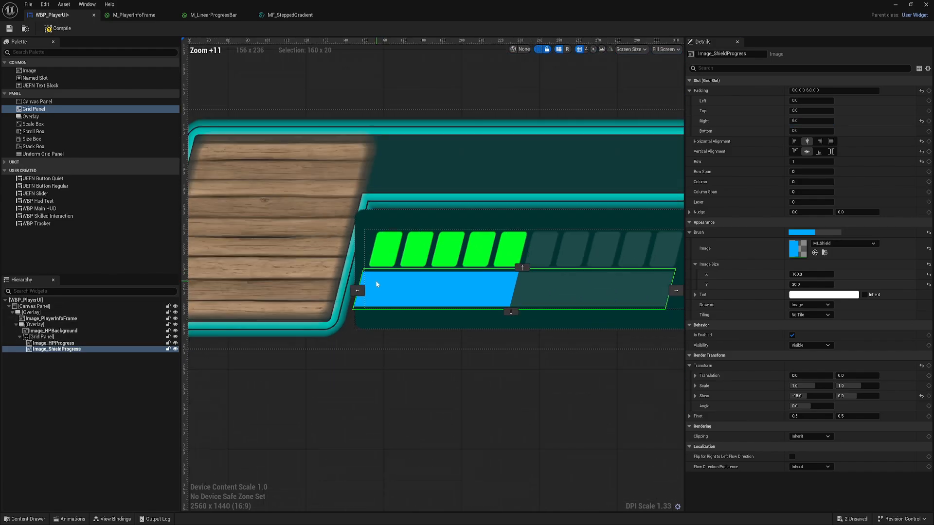
right_click_drag(425, 319, 383, 313)
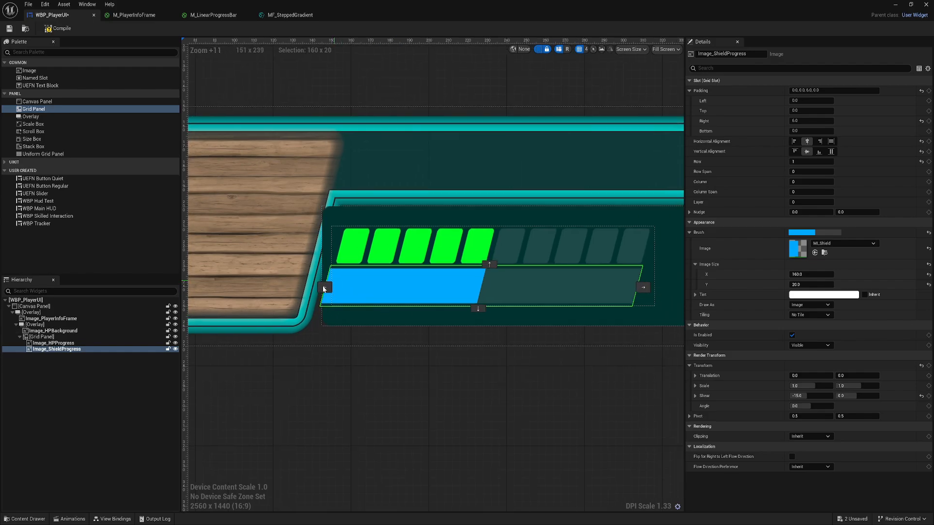
scroll(331, 285, "up", 2)
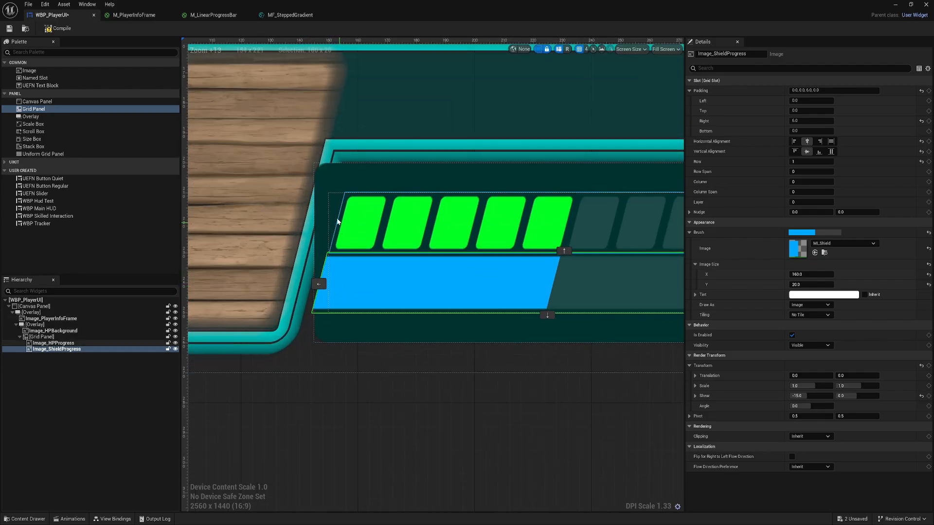
right_click_drag(421, 373, 484, 368)
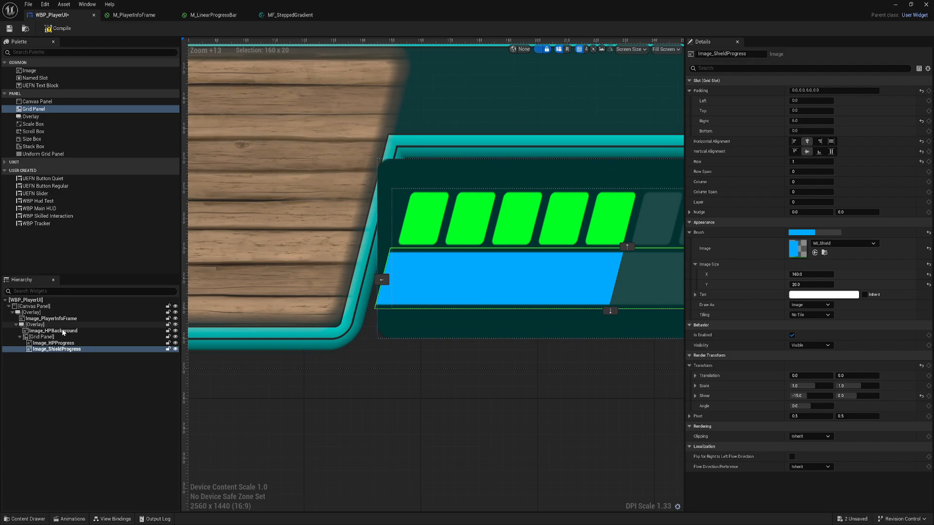
Move the nested Overlay above Image_PlayerInfoFrame in the hierarchy and check how the frame overlaps the bar background.
left_click(17, 324)
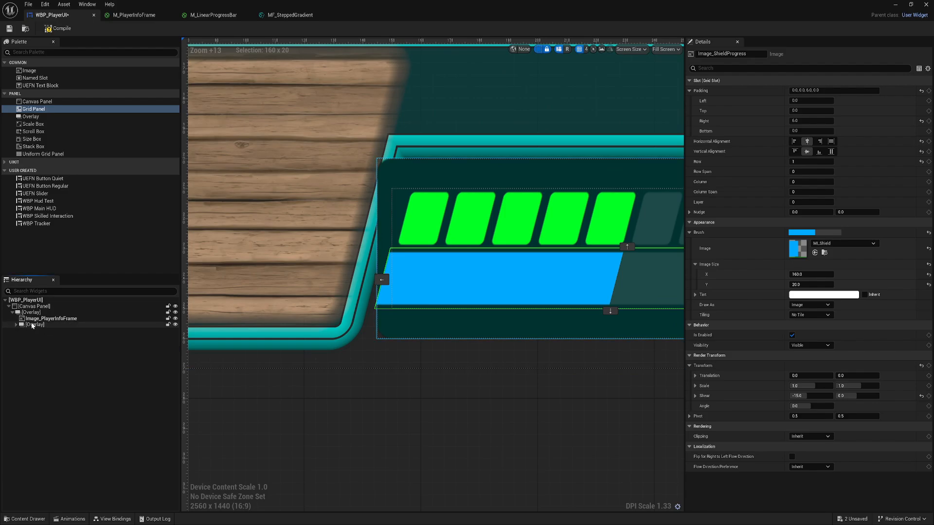
left_click(35, 324)
left_click_drag(37, 328, 59, 317)
left_click(66, 325)
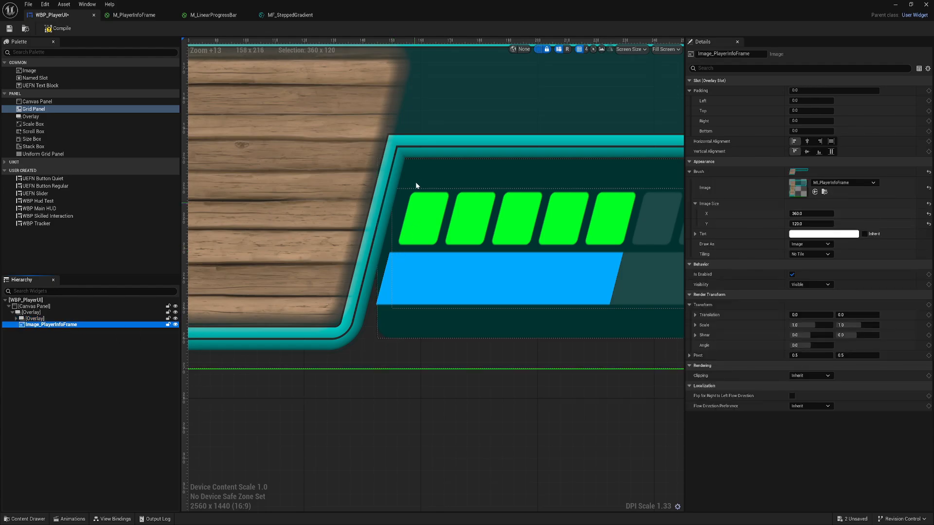
scroll(393, 288, "down", 5)
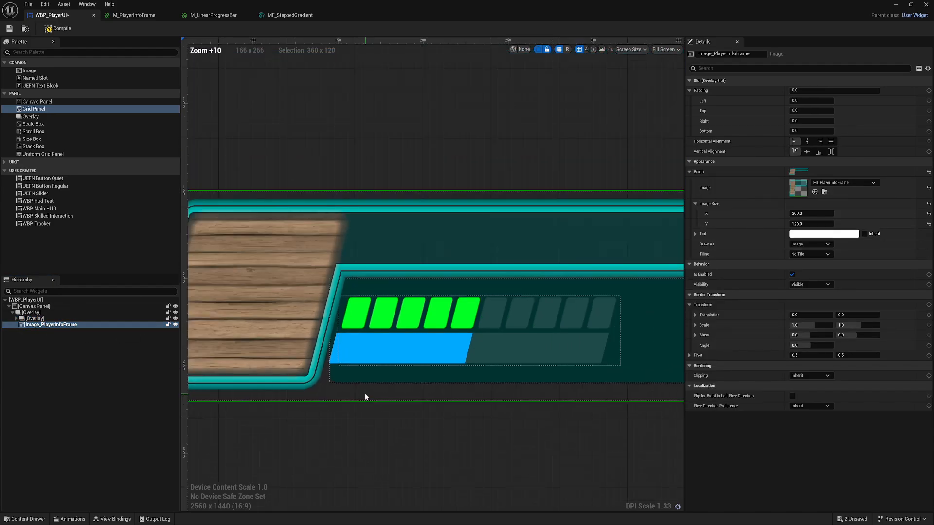
scroll(345, 322, "up", 5)
scroll(343, 340, "down", 5)
scroll(340, 377, "up", 4)
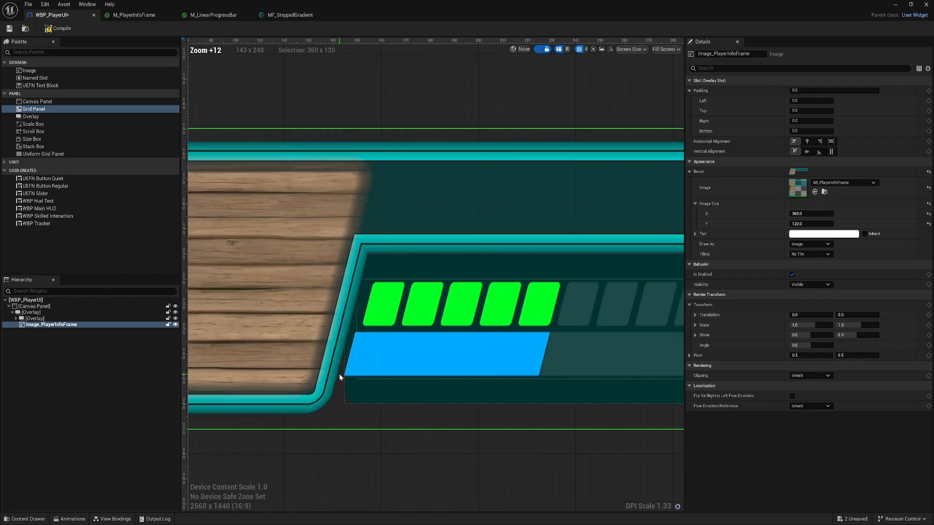
Set the Y image size of Image_ShieldProgress to 8 and check the thinner shield bar under the health bar.
left_click(16, 318)
scroll(313, 377, "up", 7)
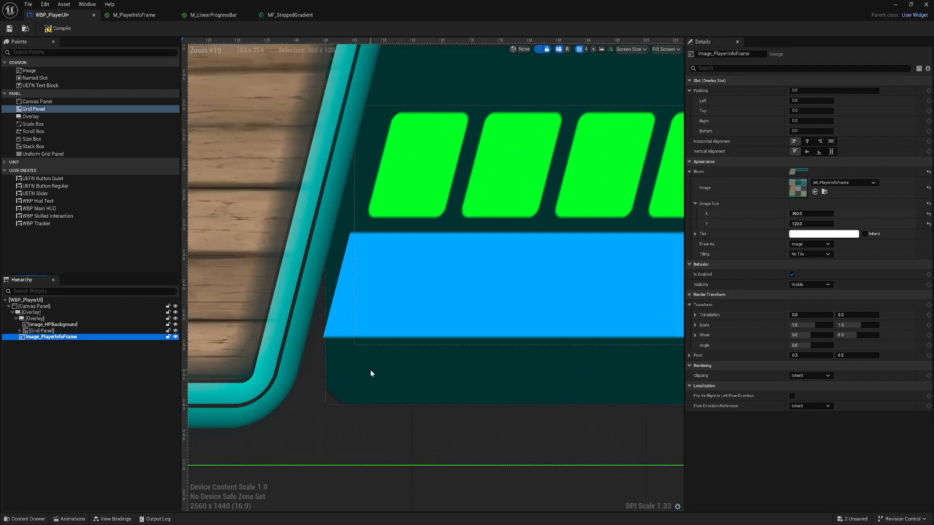
scroll(362, 369, "down", 3)
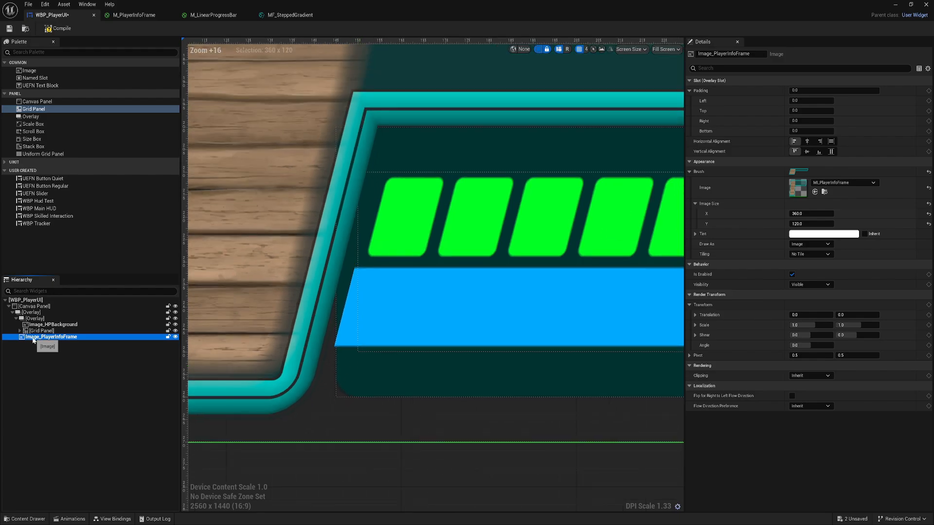
left_click(20, 331)
left_click(54, 343)
scroll(518, 375, "down", 5)
scroll(296, 355, "up", 3)
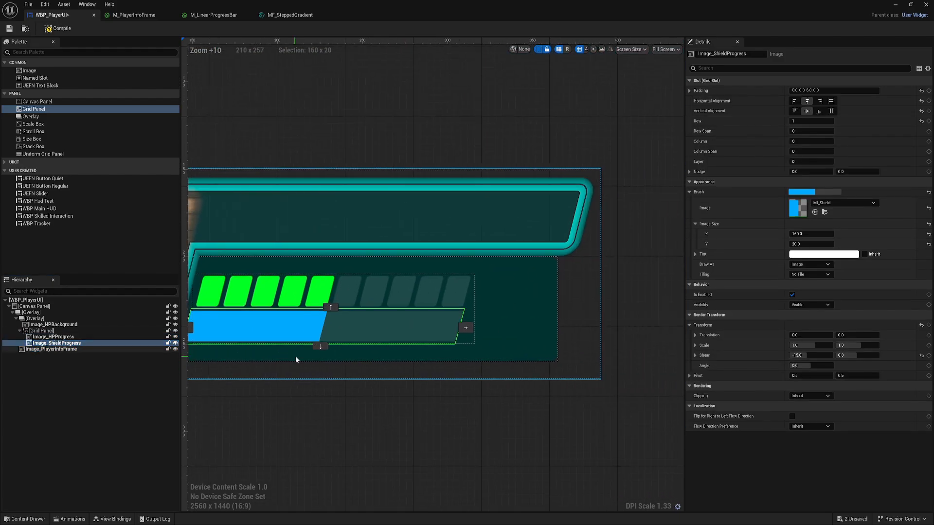
scroll(364, 364, "up", 1)
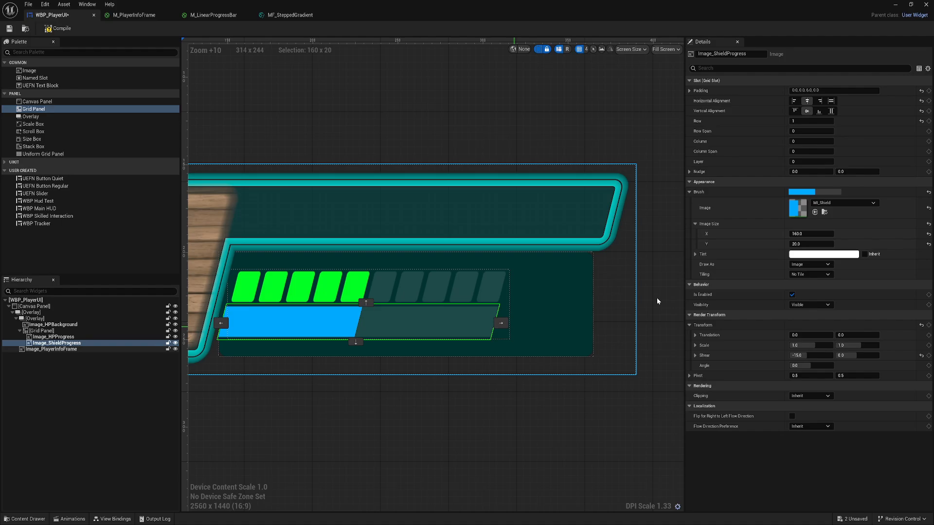
left_click(811, 244)
type("8")
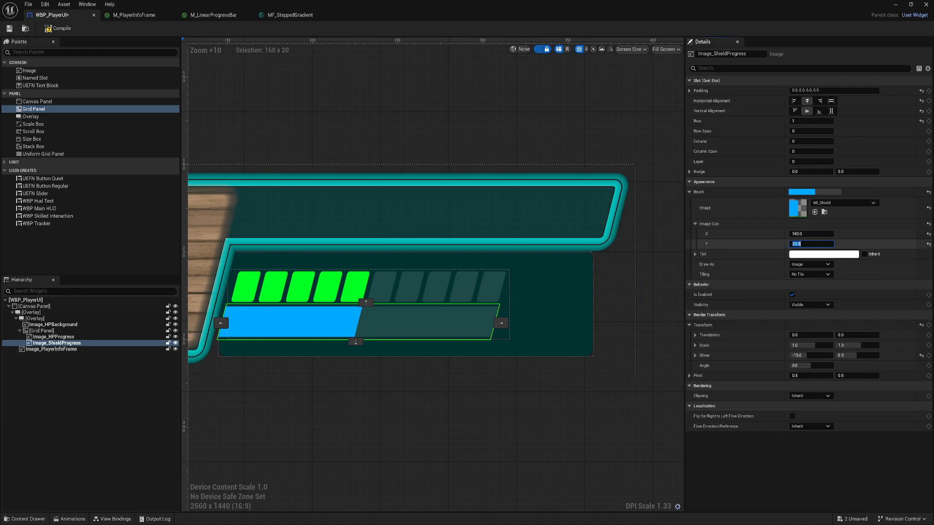
key("Return")
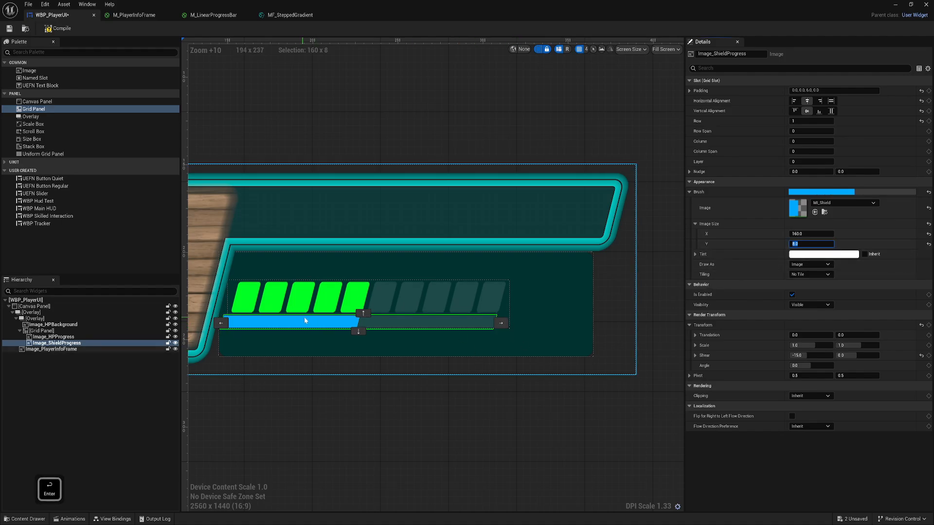
scroll(305, 316, "up", 4)
scroll(392, 318, "down", 3)
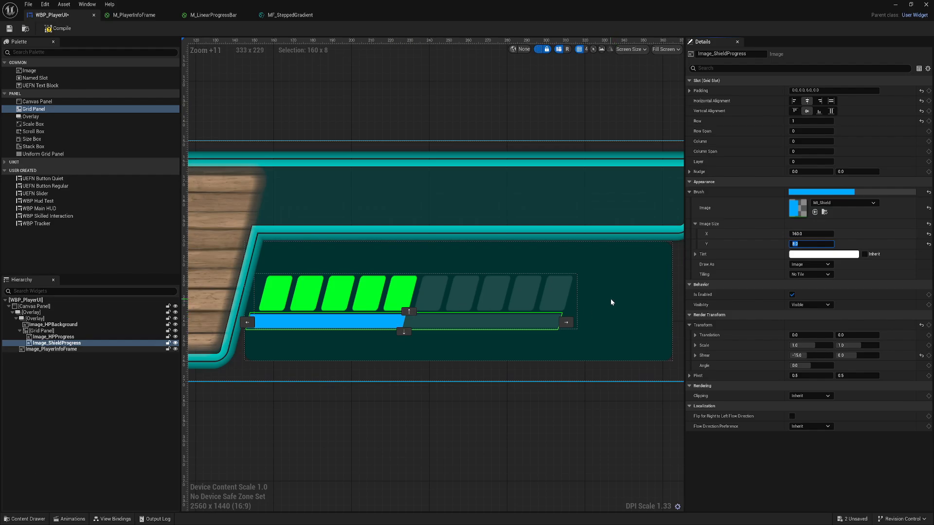
Set the Draw As mode of Image_ShieldProgress to Rounded Box.
scroll(533, 320, "up", 9)
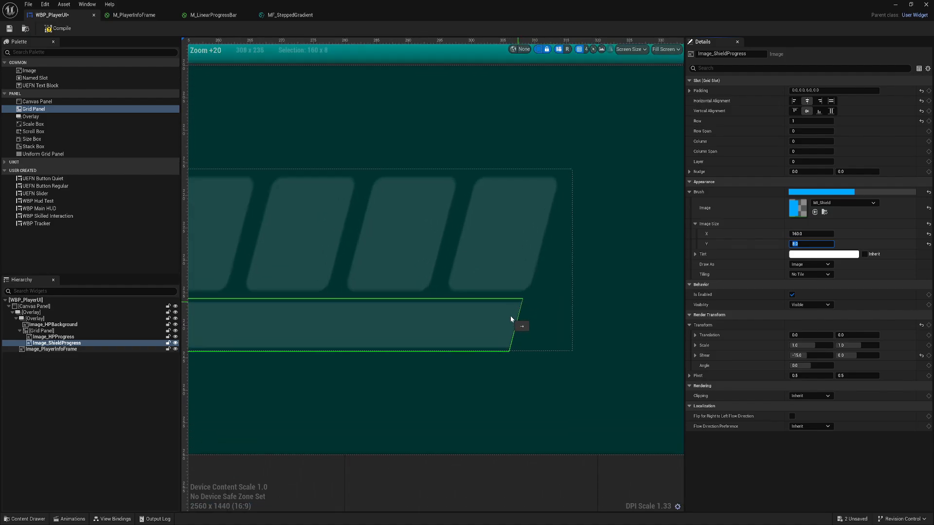
scroll(522, 309, "down", 1)
left_click(801, 264)
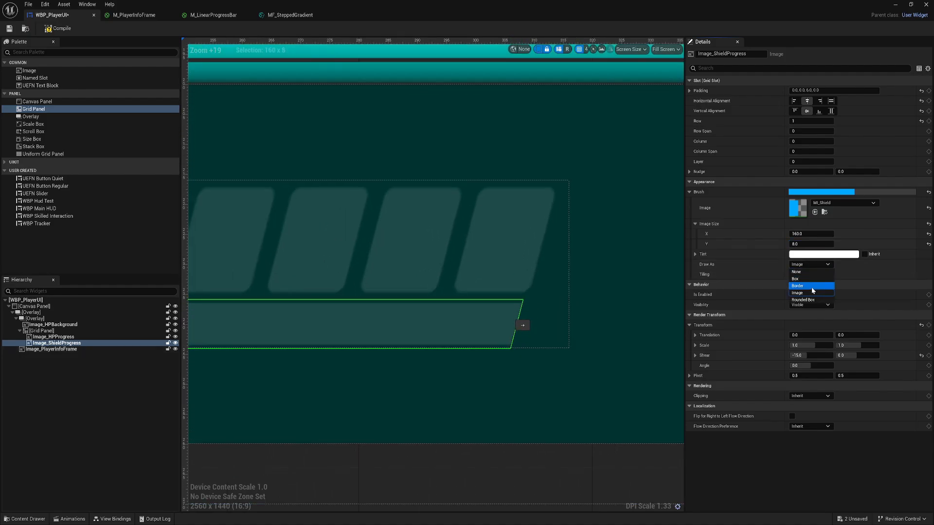
left_click(804, 300)
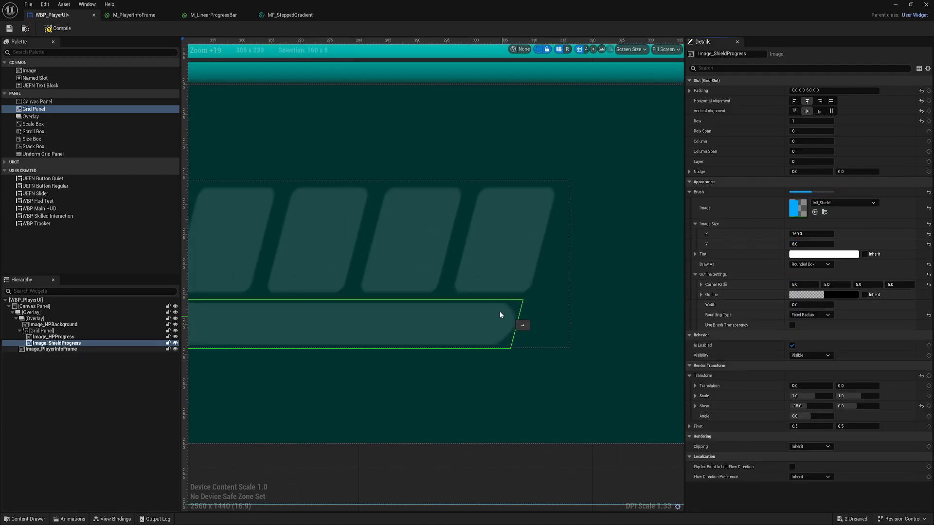
Set all four corner radii of Image_ShieldProgress to 3 and check the rounded ends of the shield bar.
left_click(807, 285)
type("3")
left_click(841, 284)
type("3")
left_click(866, 284)
type("3")
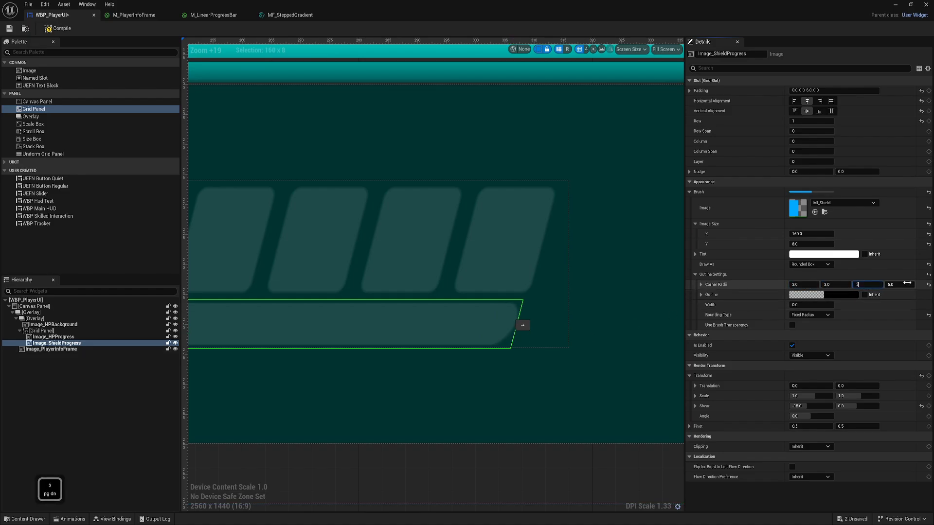
left_click(894, 285)
type("3")
key("Return")
scroll(550, 354, "down", 5)
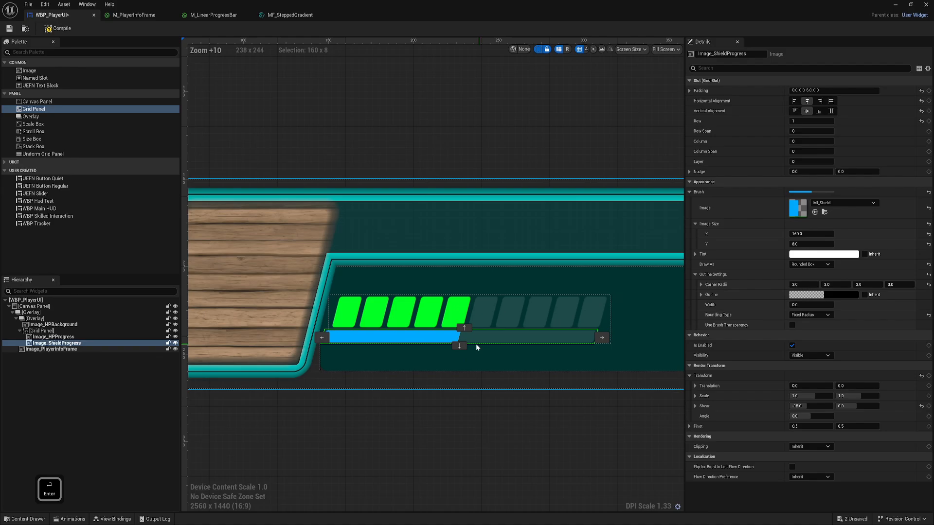
scroll(482, 351, "up", 7)
right_click_drag(504, 364, 611, 359)
scroll(504, 364, "down", 6)
right_click_drag(504, 362, 411, 362)
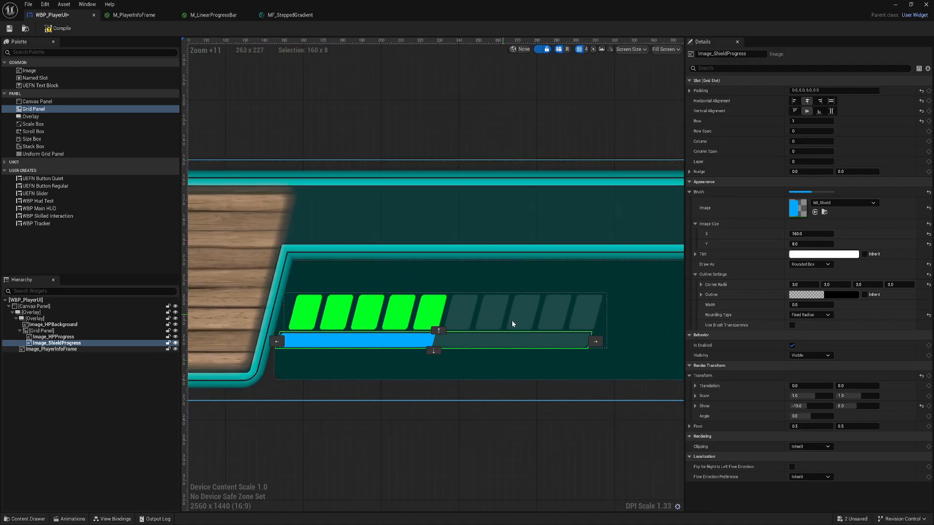
right_click_drag(554, 340, 469, 343)
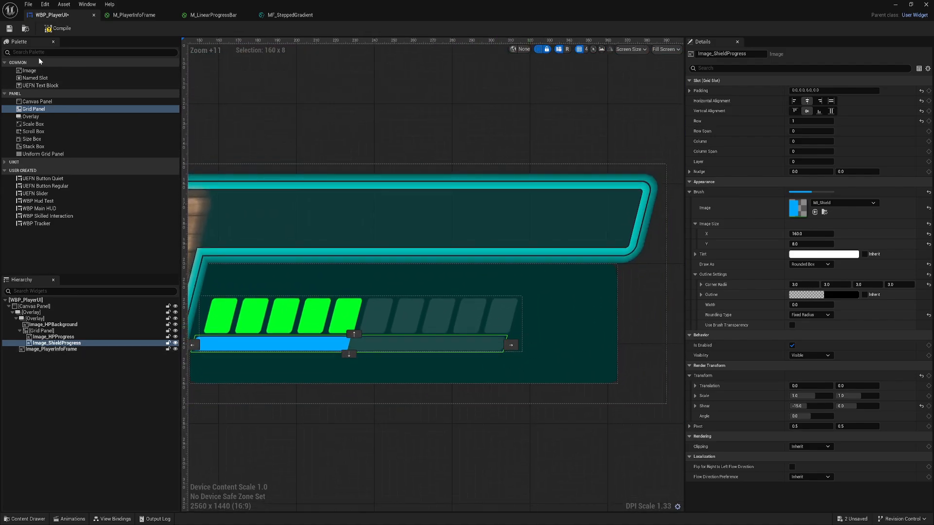
Add a UEFN Text Block to the Grid Panel below Image_HPProgress and move it to column 1, beside the health bar.
left_click_drag(42, 85, 62, 343)
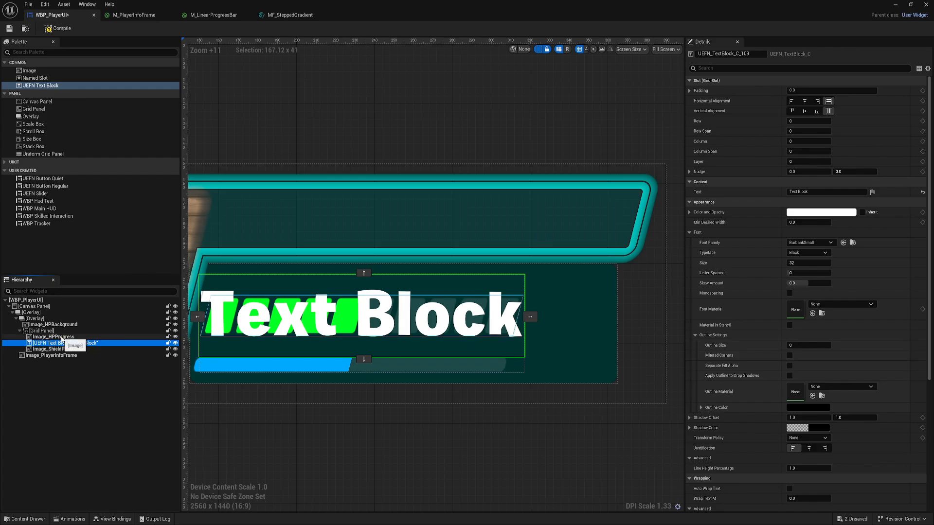
left_click(530, 318)
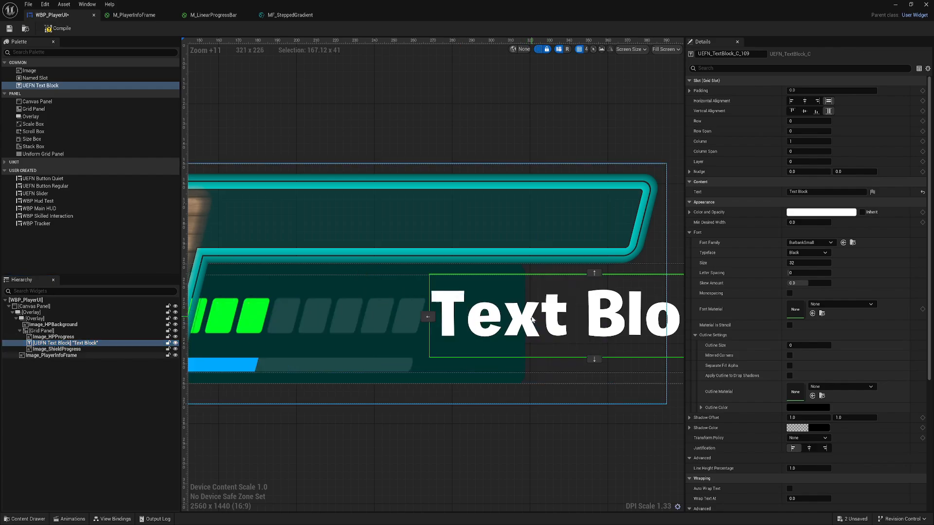
right_click_drag(449, 361, 602, 333)
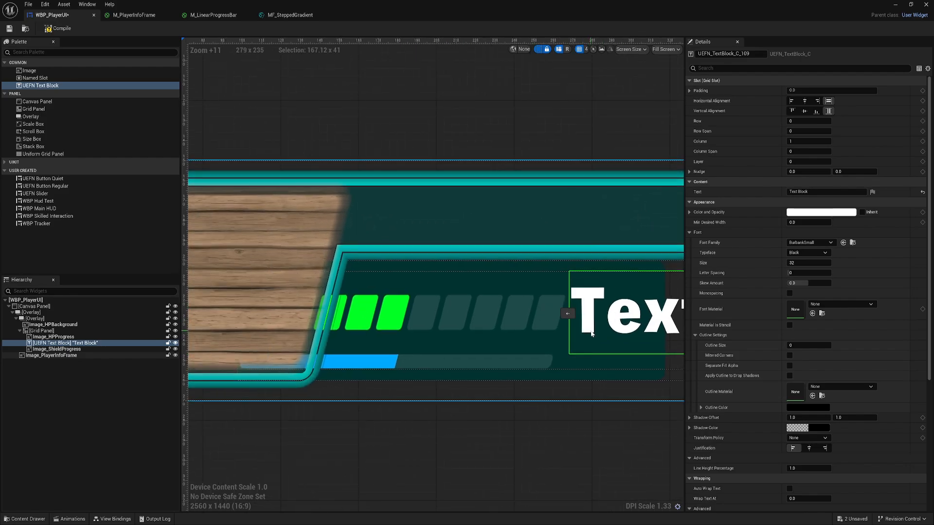
scroll(592, 334, "down", 2)
right_click_drag(512, 340, 377, 331)
scroll(516, 322, "up", 1)
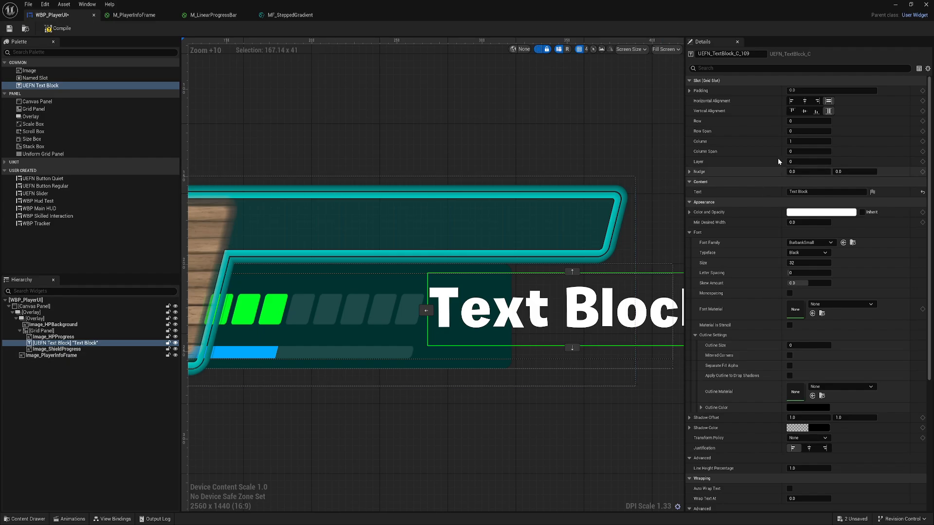
Give the text block a left padding of 5 and align it left horizontally and centred vertically in its cell.
left_click(689, 90)
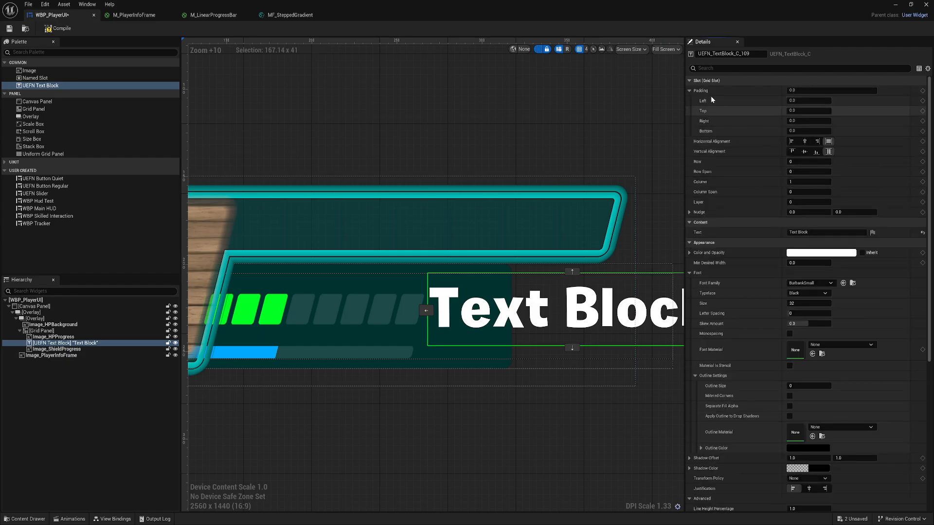
left_click(812, 101)
type("5")
key("Return")
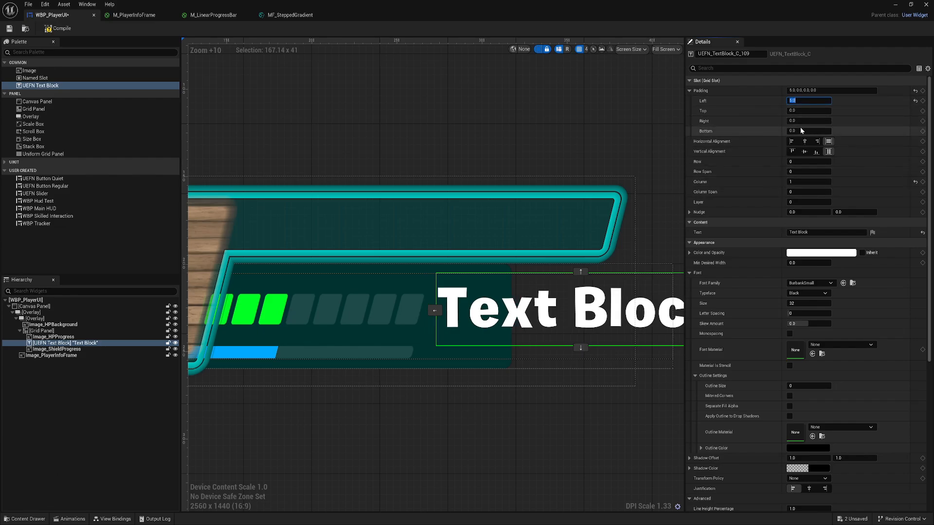
left_click(792, 142)
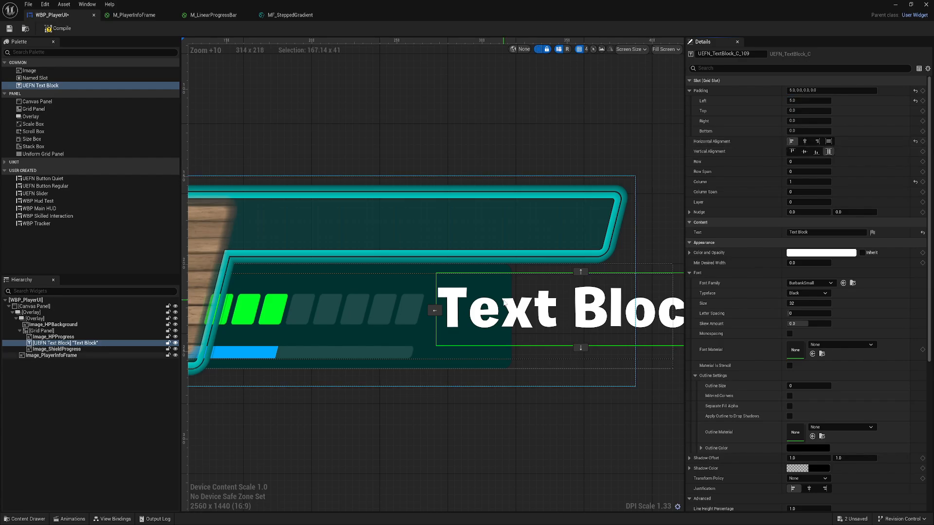
right_click_drag(497, 371, 433, 367)
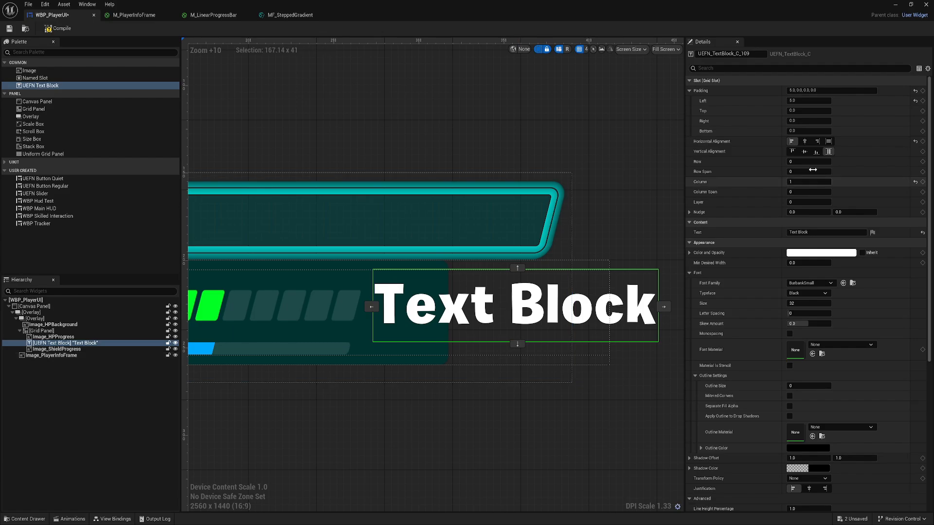
left_click(805, 152)
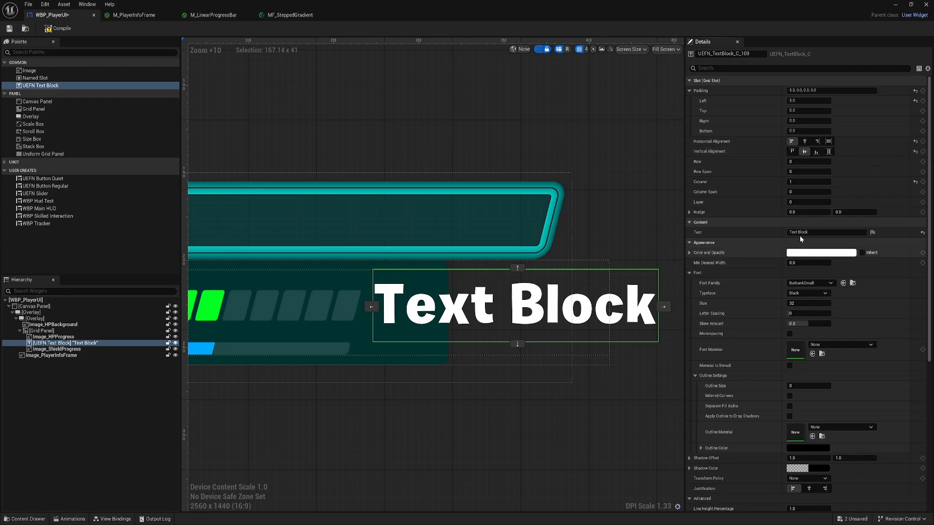
Change the text block's content to 100 with font size 20 and check its fit beside the bars.
type("100")
key("Return")
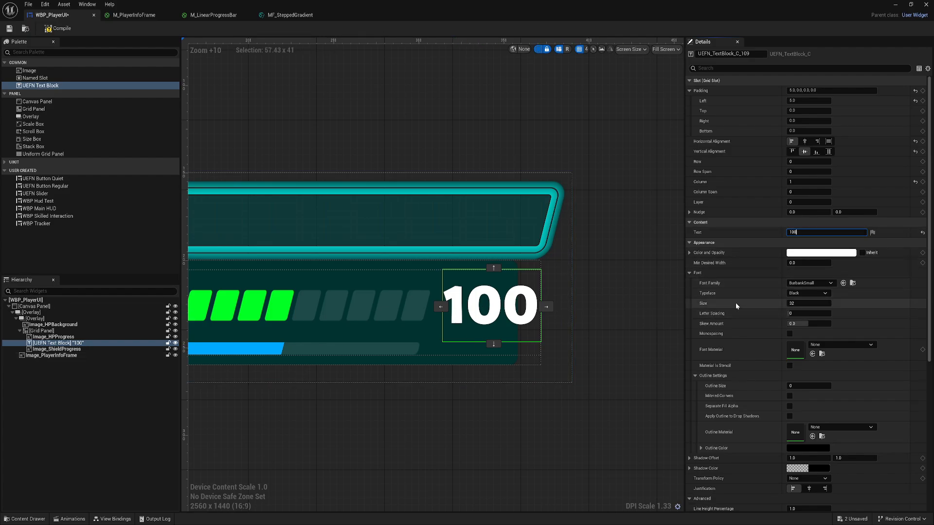
left_click(797, 304)
type("20")
key("Return")
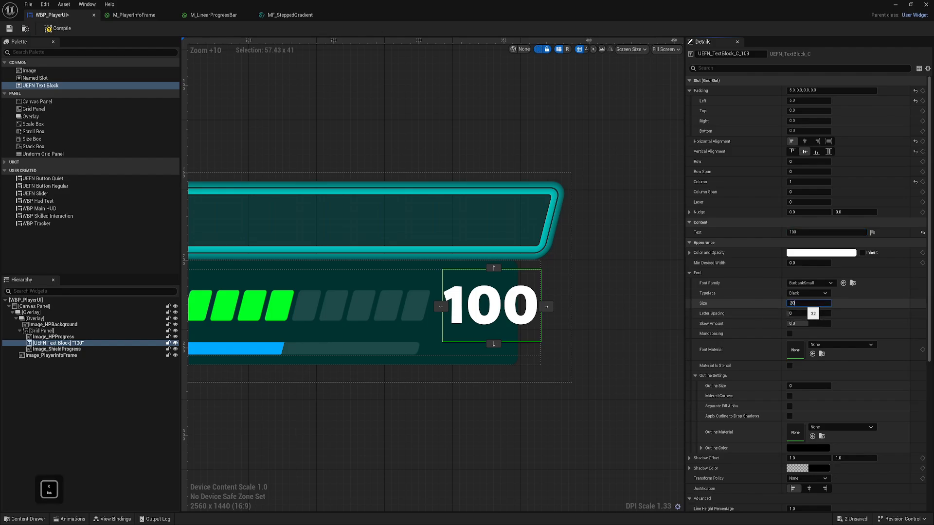
right_click_drag(416, 378, 575, 379)
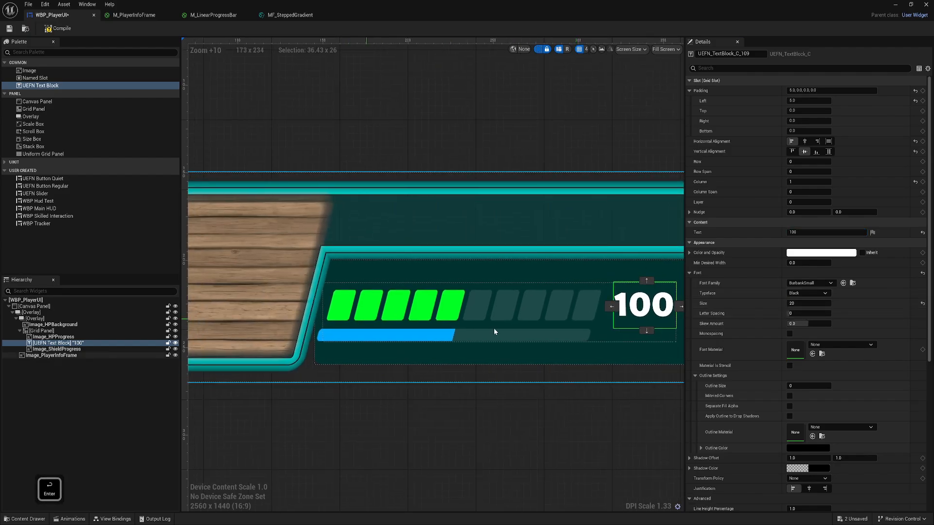
right_click_drag(537, 352, 387, 343)
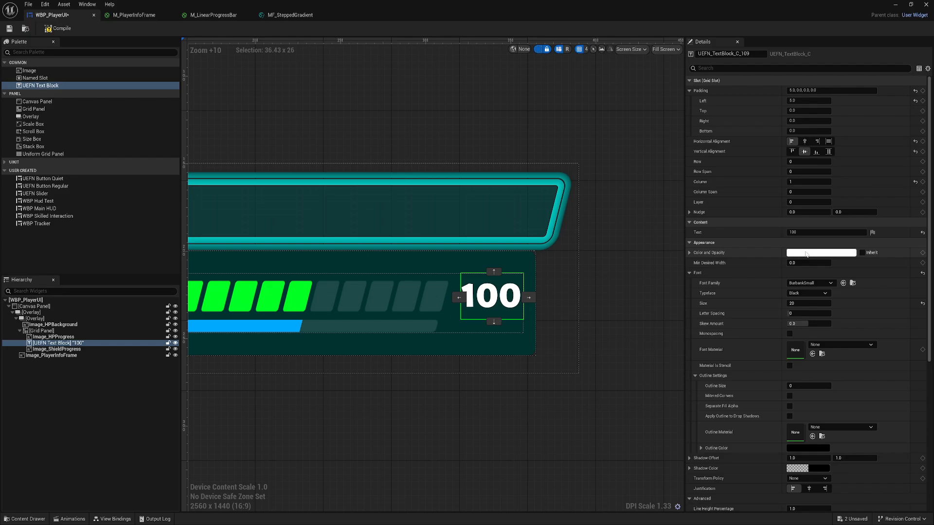
Colour the 100 text with the green sampled from a filled segment of the health bar.
left_click(803, 253)
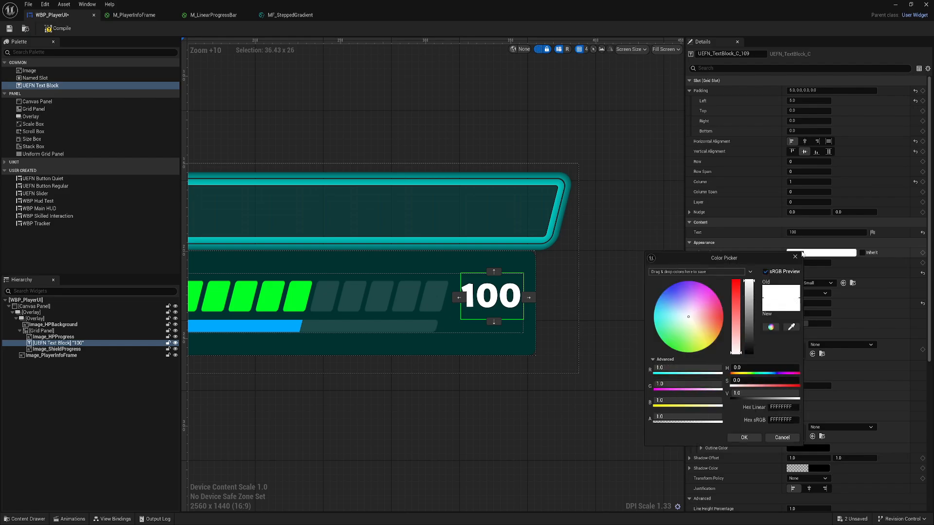
left_click(791, 328)
left_click(299, 295)
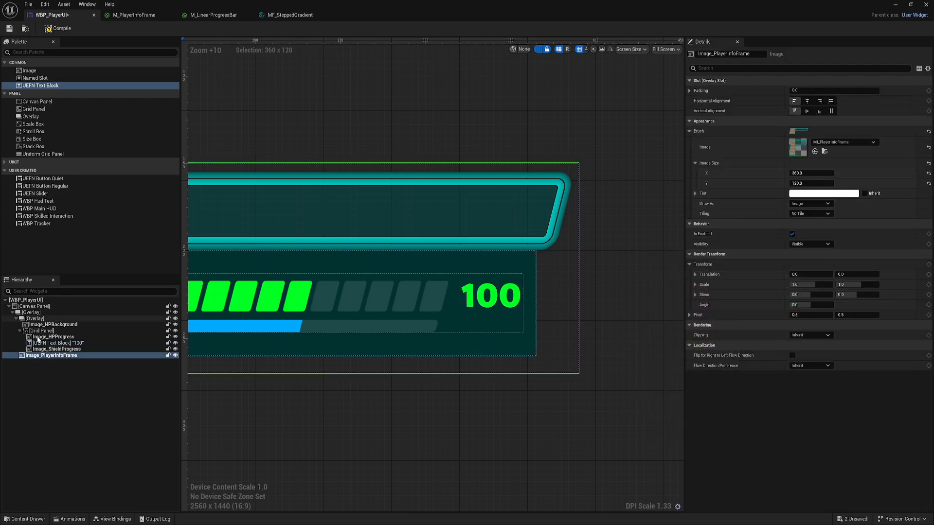
Give the 100 text an outline size of 1 and make its black shadow colour opaque.
left_click(39, 342)
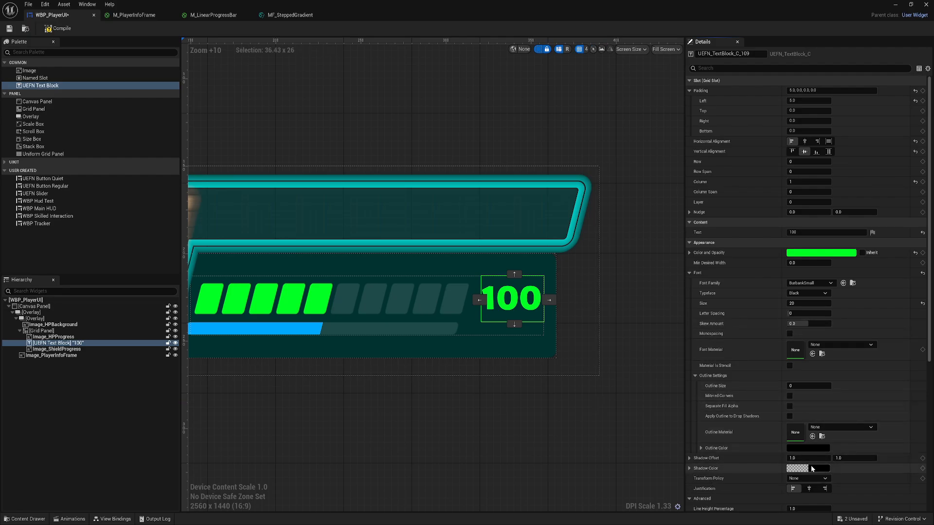
left_click(822, 385)
type("1")
key("Return")
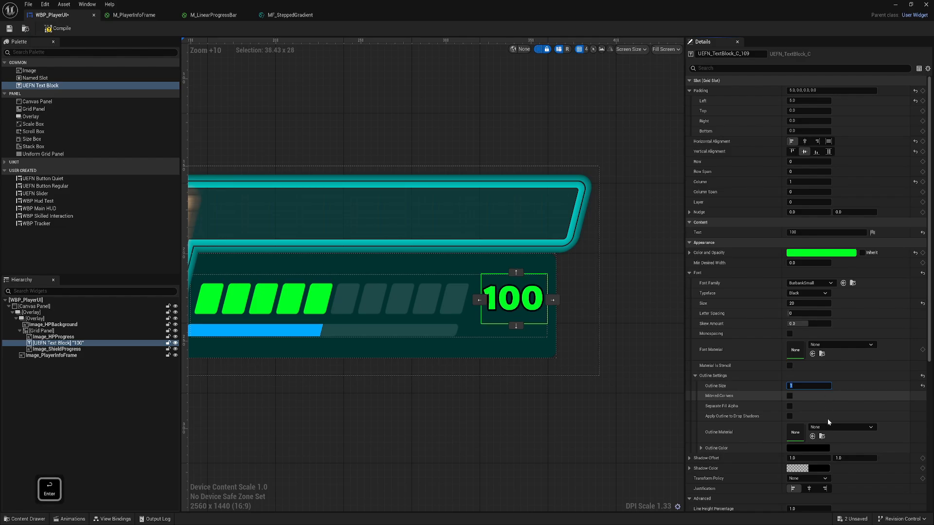
left_click(820, 468)
left_click_drag(702, 490, 735, 490)
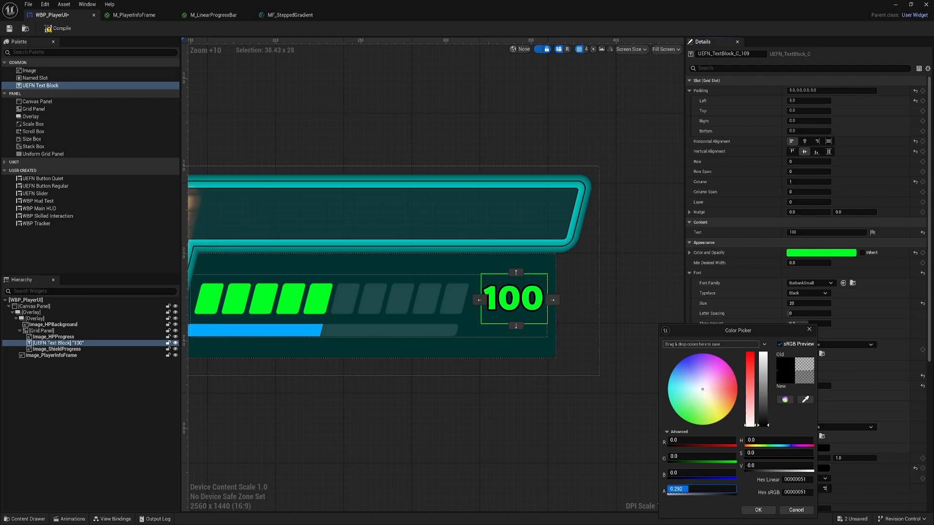
left_click(764, 509)
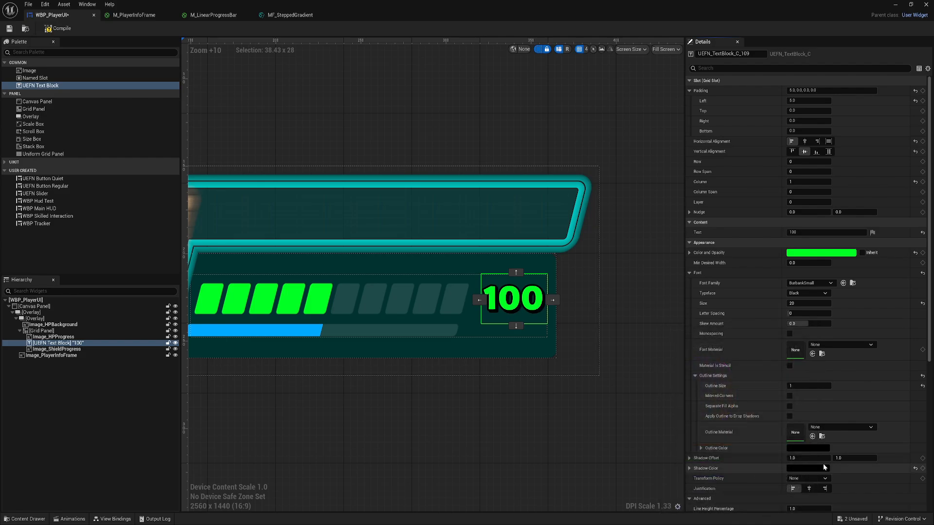
Check the text's shadow offset values and how the outlined number looks beside the health and shield bars.
left_click(818, 459)
key("Return")
left_click(852, 459)
scroll(533, 319, "up", 6)
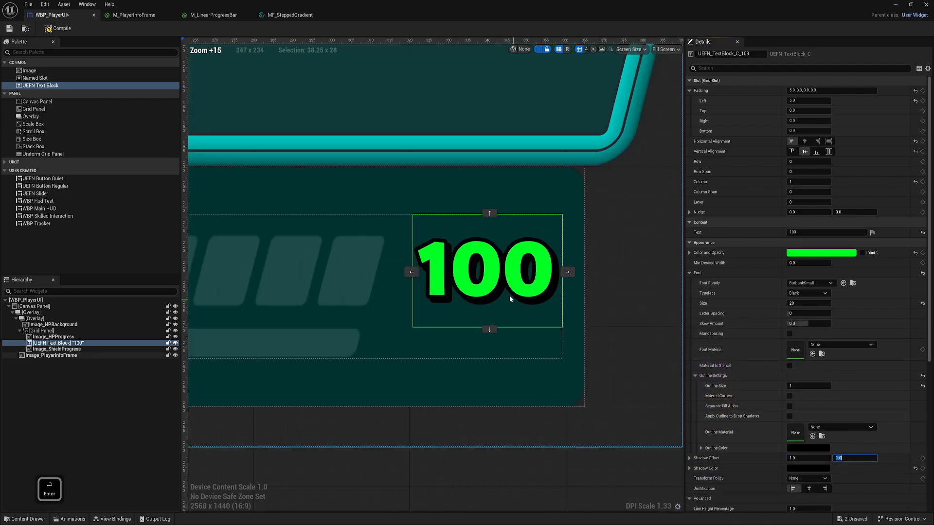
scroll(496, 289, "down", 5)
right_click_drag(493, 352, 547, 380)
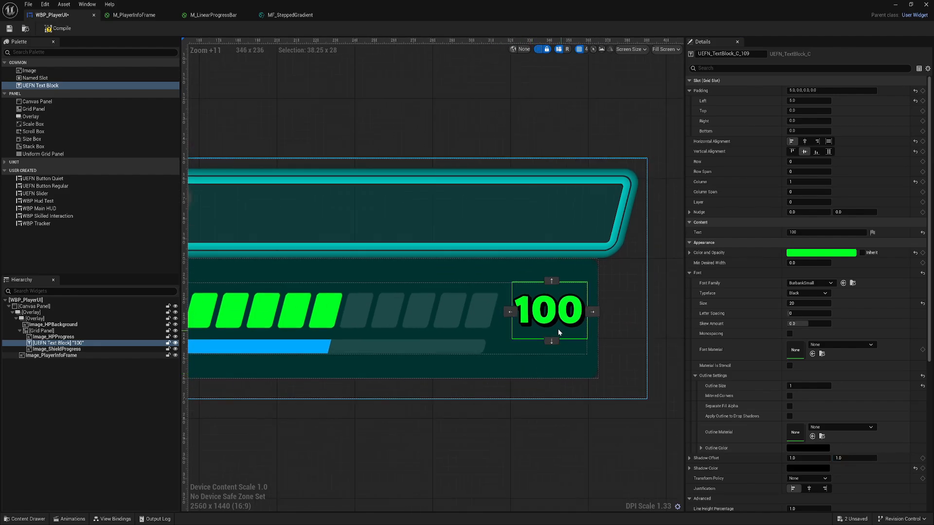
scroll(601, 337, "down", 3)
right_click_drag(487, 373, 414, 373)
scroll(414, 373, "up", 2)
right_click_drag(417, 417, 467, 400)
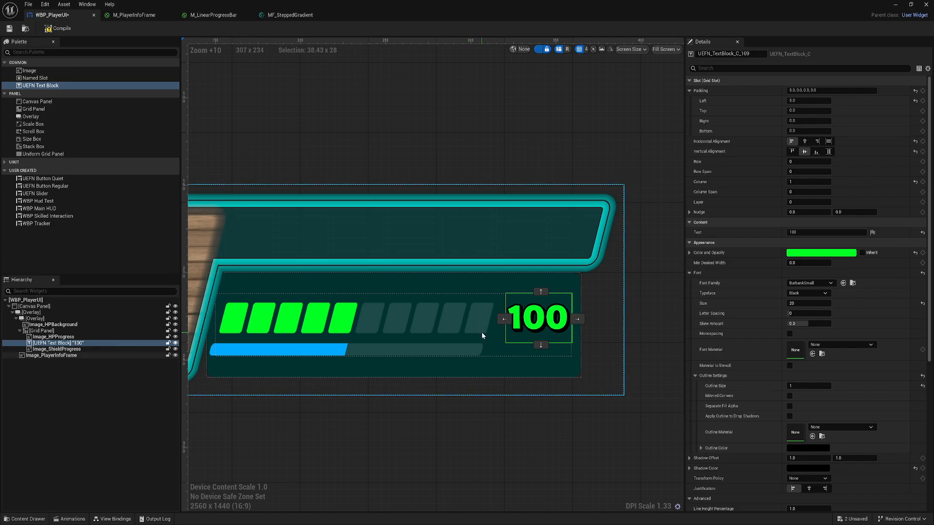
Rename the 100 text block in the hierarchy as Text_HP.
left_click(70, 336)
left_click(69, 343)
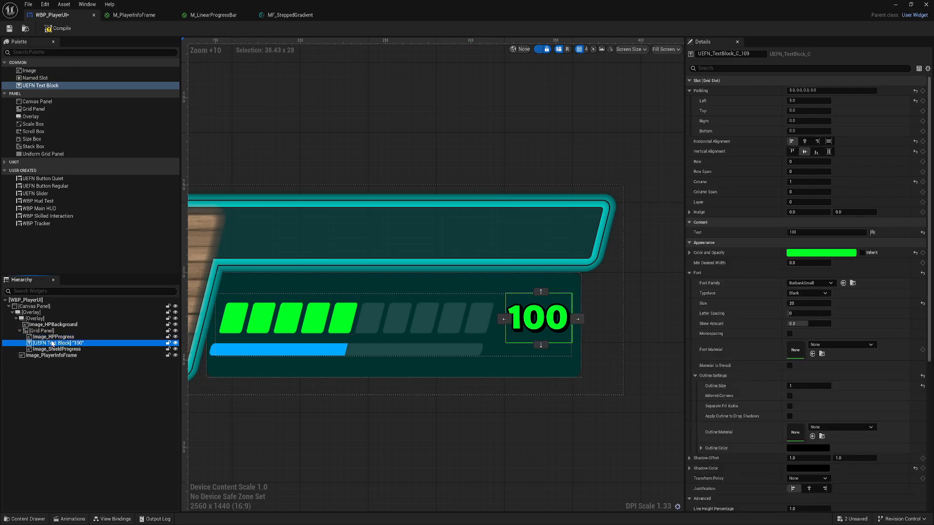
key("F2")
type("Text_HP")
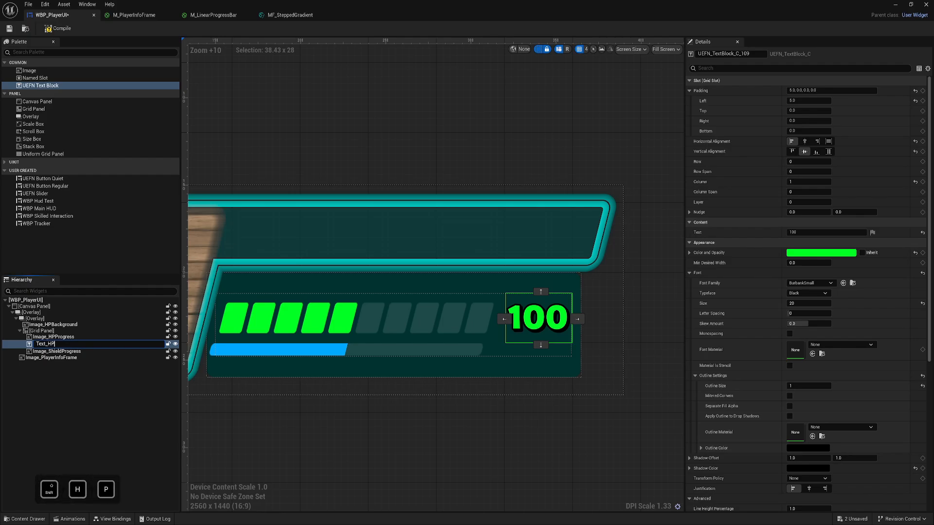
key("Return")
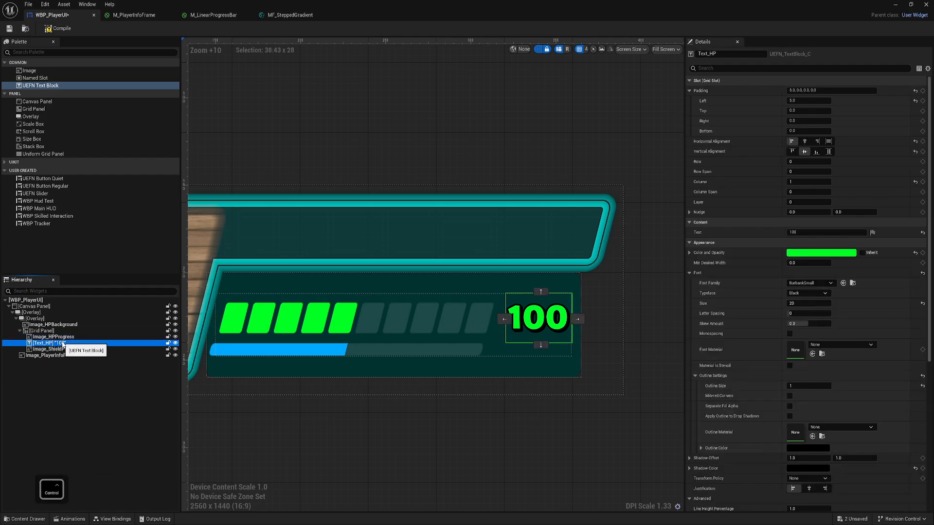
Duplicate the Text_HP text block, place the copy below Image_ShieldProgress in the grid panel, and rename it Text_Shield.
key("ctrl+d")
left_click_drag(67, 351, 67, 361)
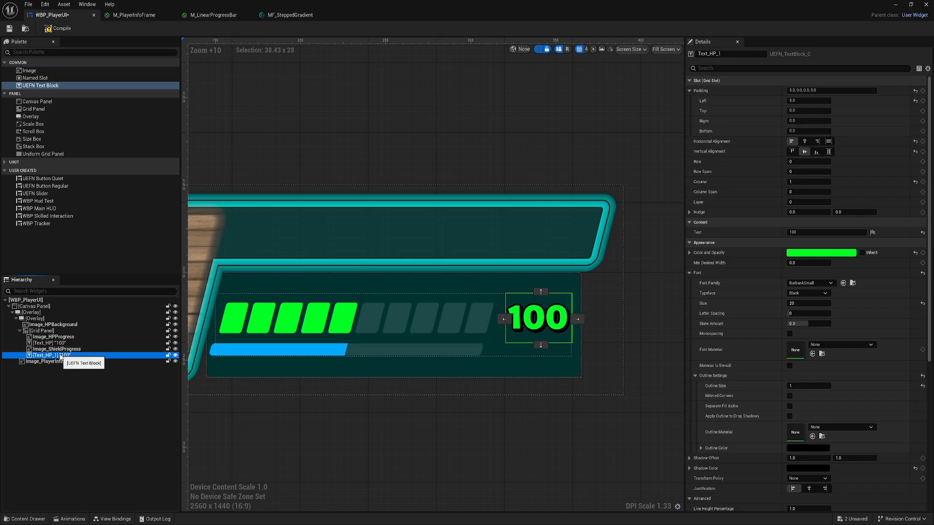
left_click(20, 330)
left_click(20, 331)
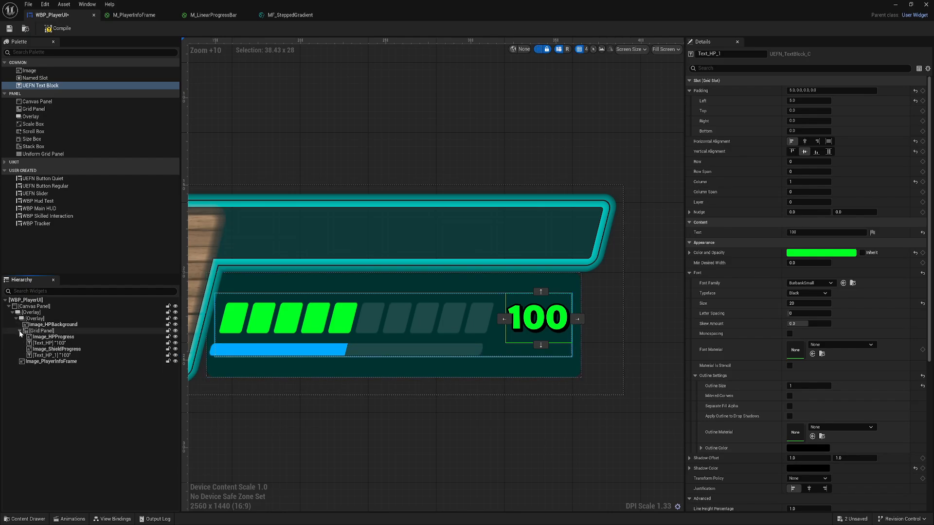
double_click(47, 355)
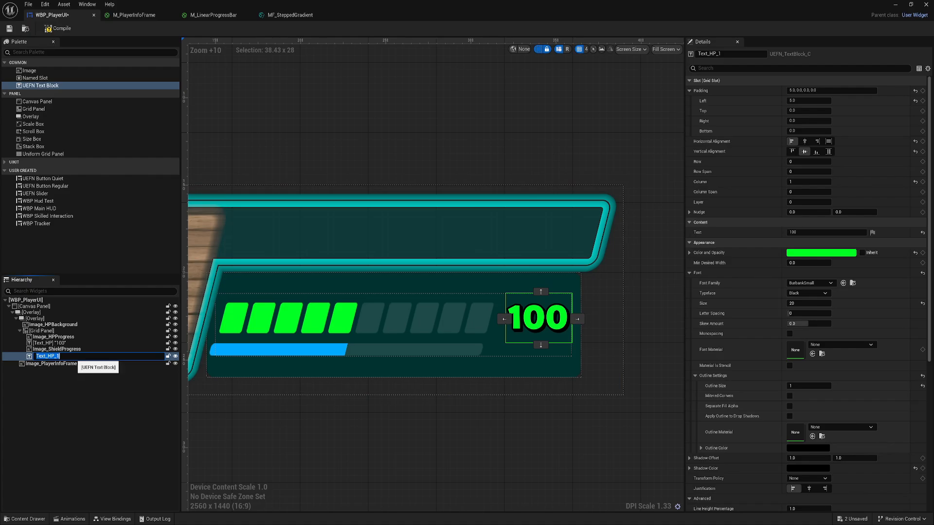
type("Text_Sh")
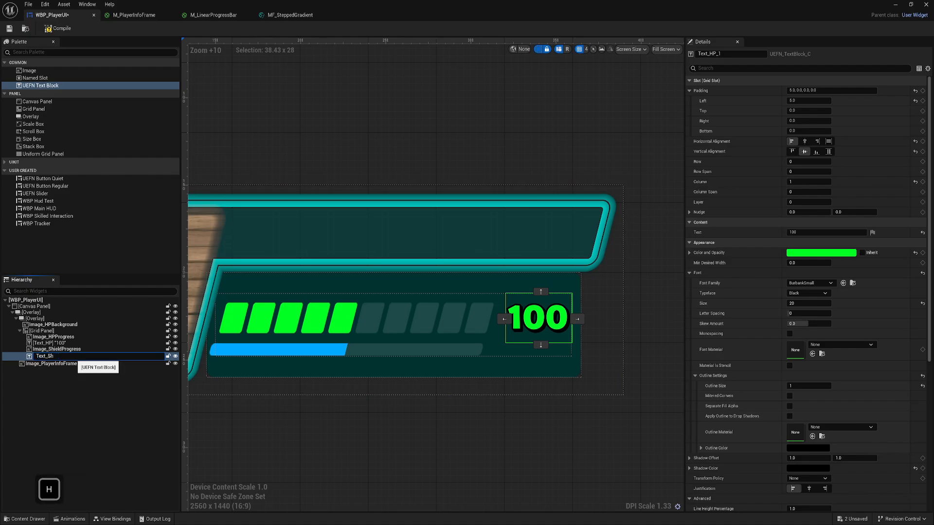
type("ield")
key("Return")
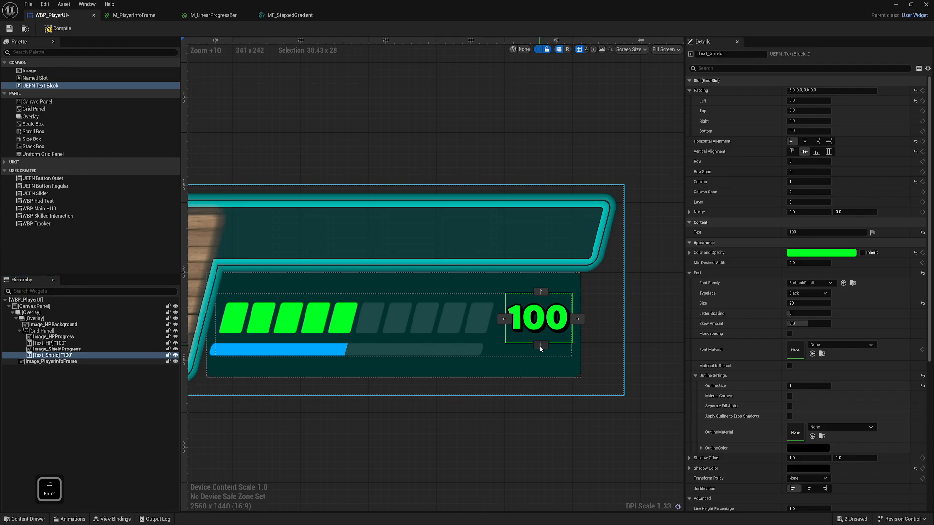
Move Text_Shield down to row 1 of the grid and colour it with the blue sampled from the shield bar's filled part.
left_click(540, 345)
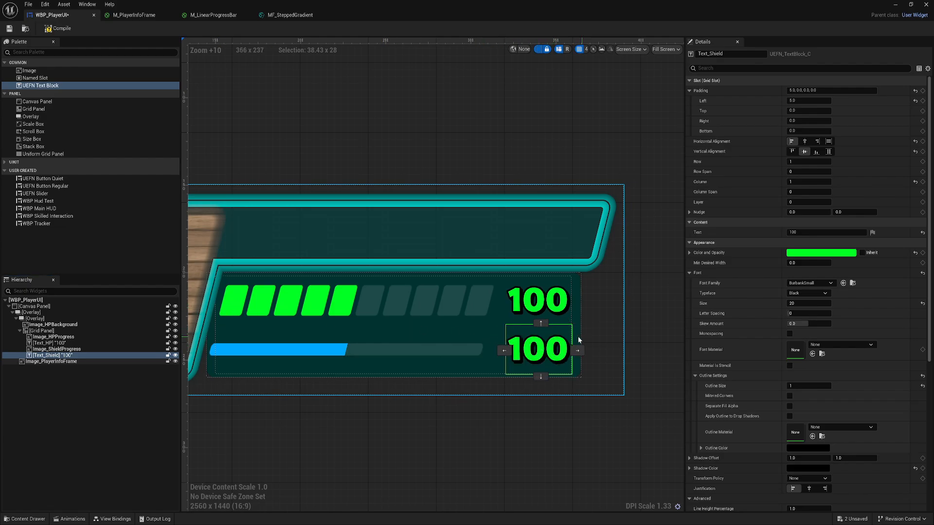
left_click(817, 253)
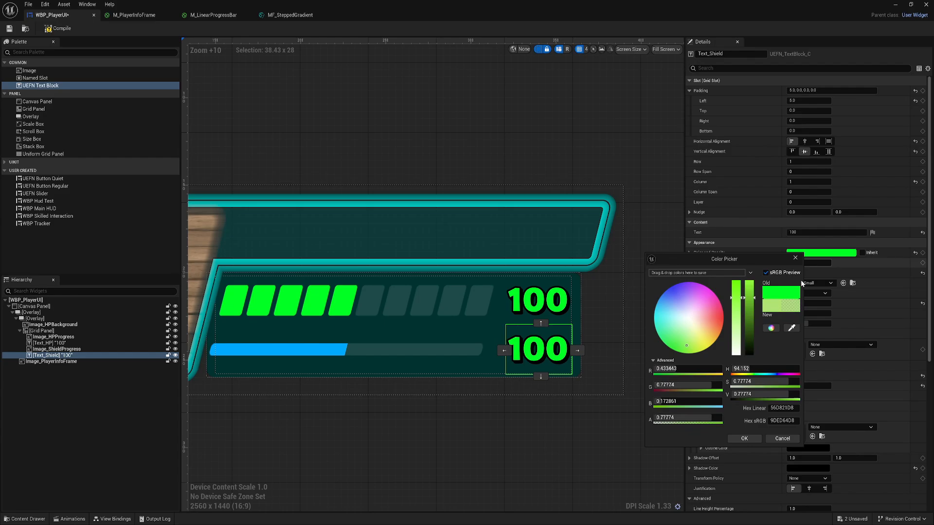
left_click(790, 329)
left_click(318, 347)
left_click(402, 378)
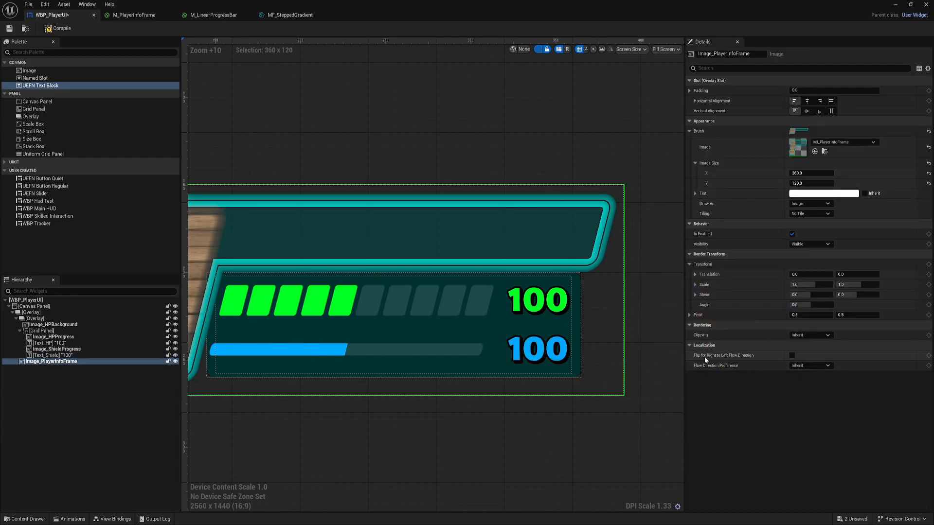
Set Text_Shield's left padding to 0 and right padding to 2, with centred vertical alignment.
left_click(53, 355)
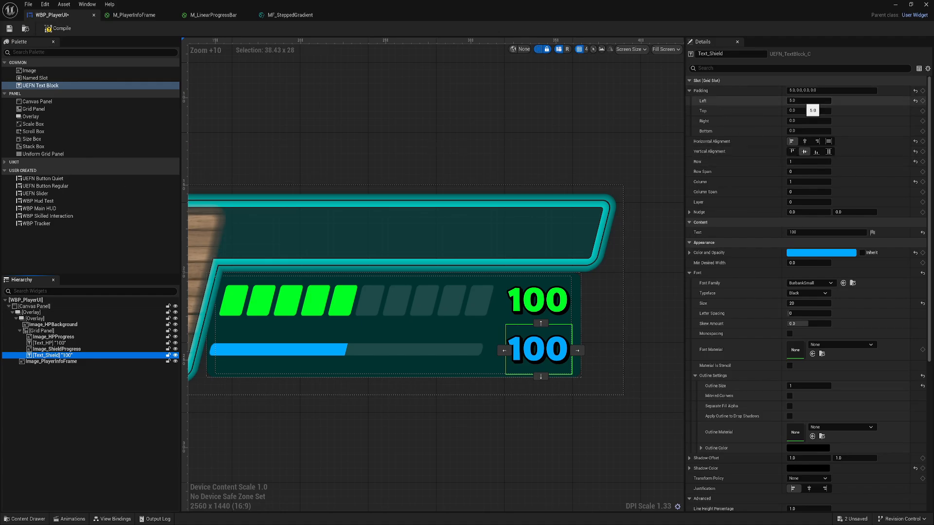
type("0")
key("Return")
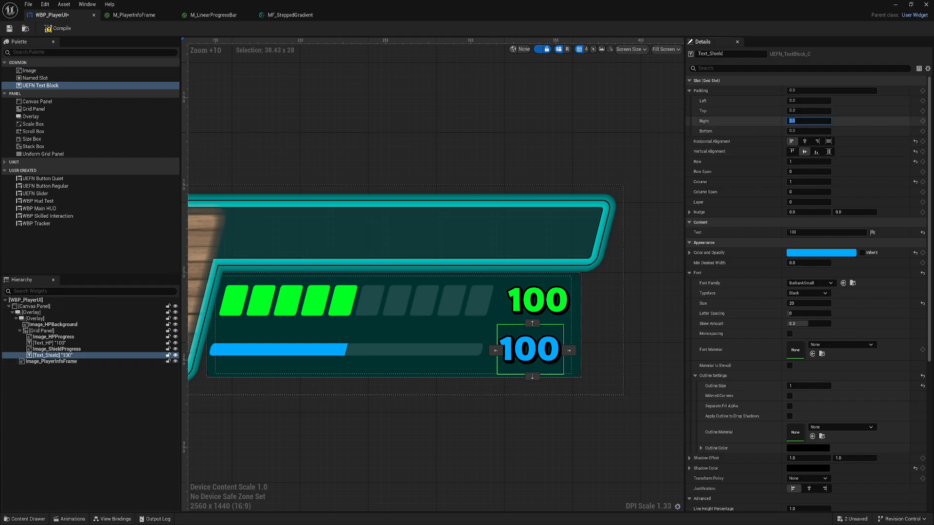
type("2")
key("Return")
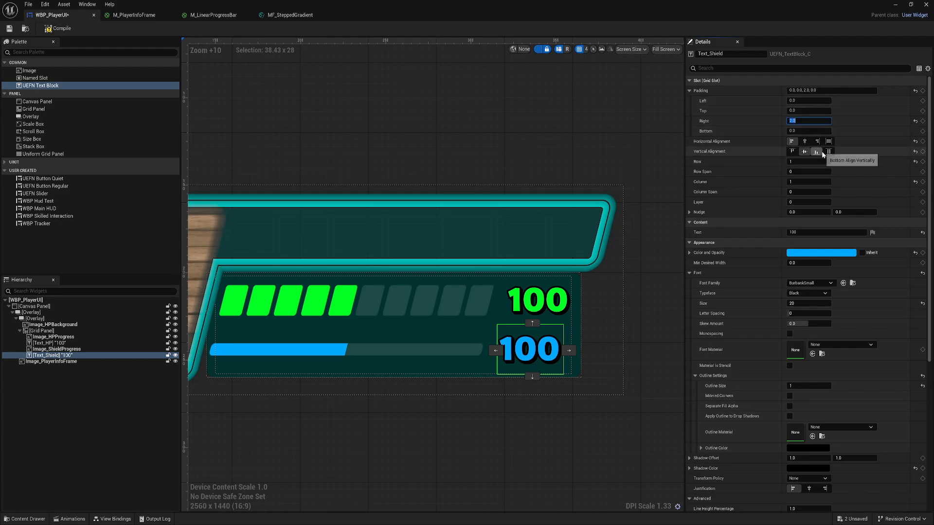
left_click(805, 151)
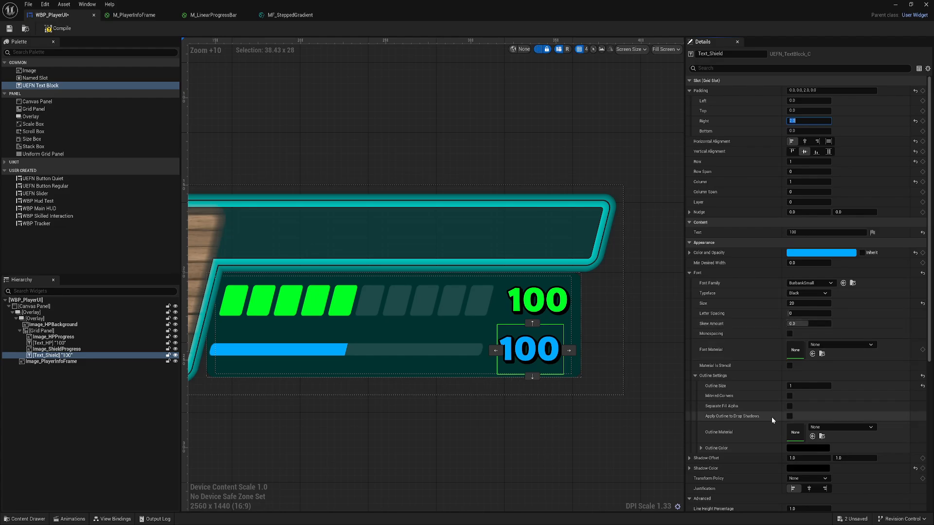
Examine how the two value texts line up with the health and shield bars inside the frame.
left_click(637, 349)
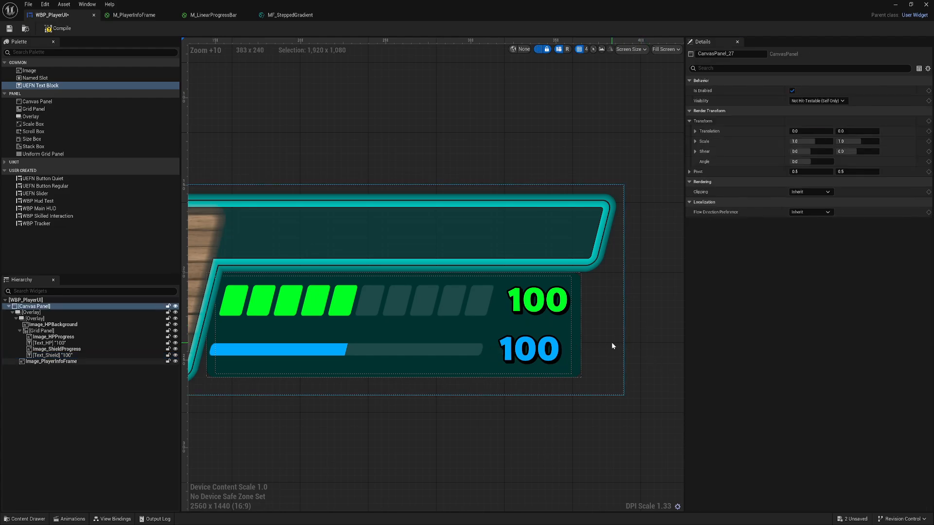
scroll(591, 338, "up", 2)
scroll(591, 337, "up", 3)
scroll(591, 338, "down", 4)
right_click_drag(590, 339, 693, 336)
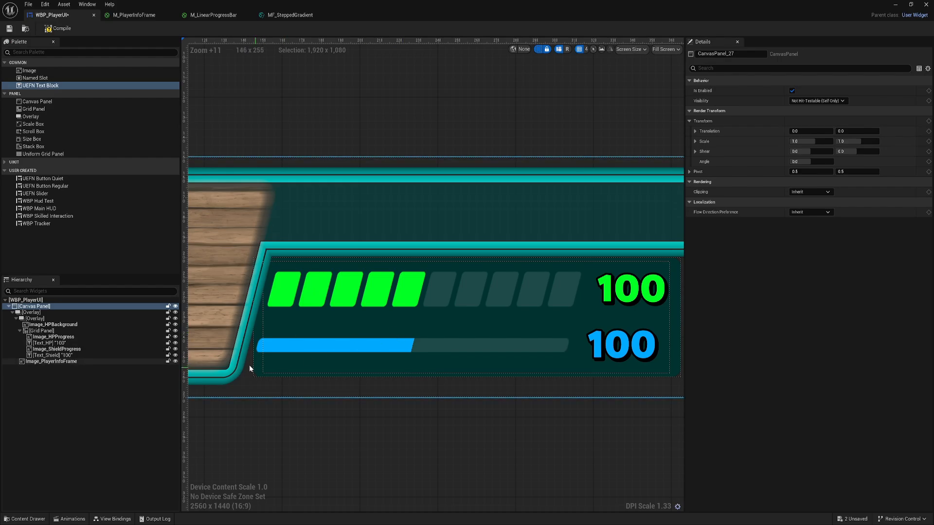
scroll(253, 370, "up", 3)
scroll(273, 374, "down", 3)
right_click_drag(392, 390, 365, 382)
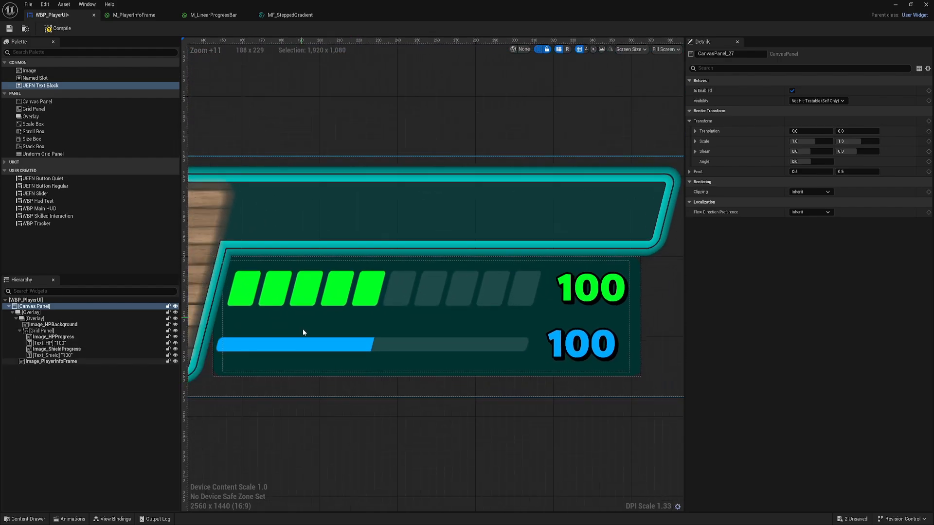
Slant the Image_HPBackground image with a horizontal shear of -15.
left_click(54, 325)
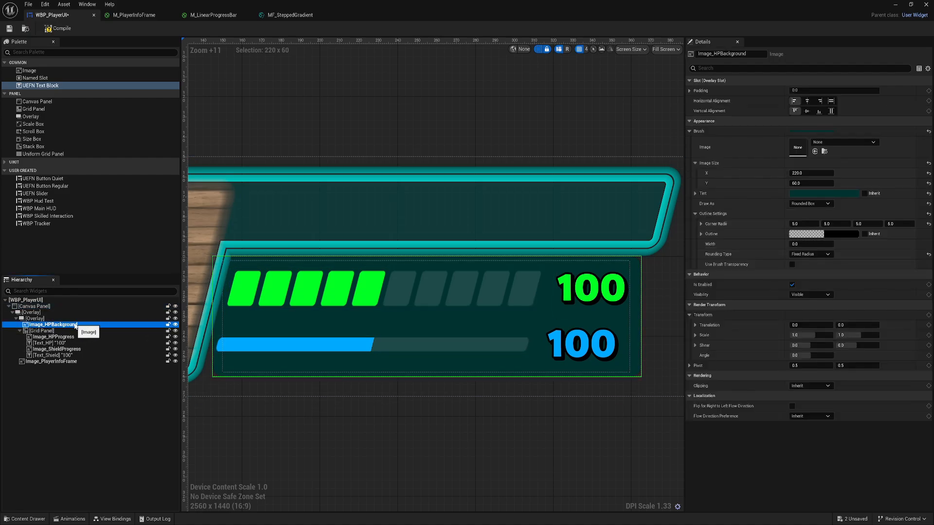
left_click(801, 345)
type("-15")
key("Return")
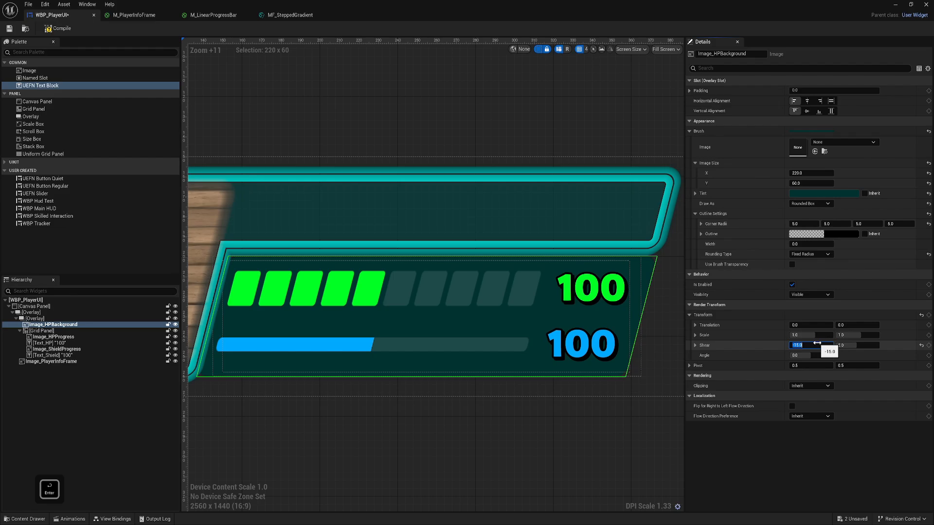
left_click(562, 432)
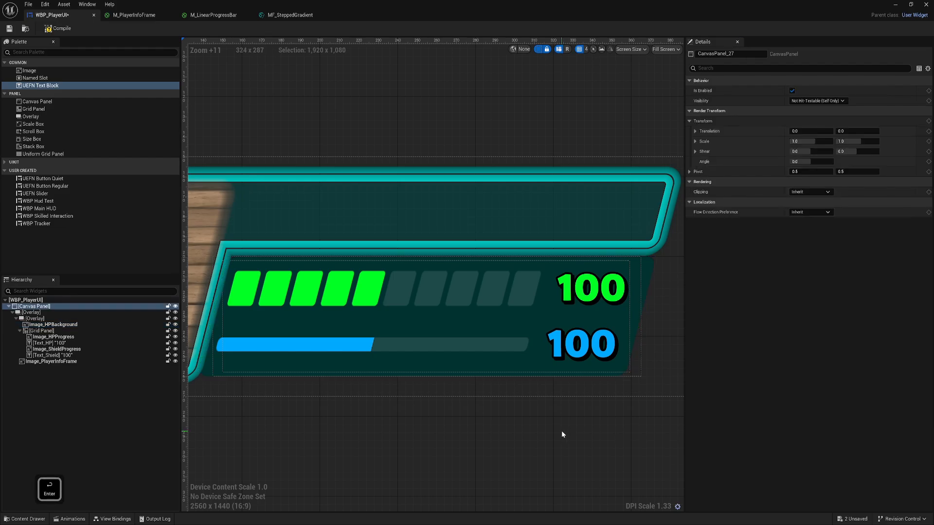
Check the slanted background against the frame, and compile and save the WBP_PlayerUI widget.
scroll(467, 413, "down", 3)
right_click_drag(467, 413, 488, 414)
scroll(517, 396, "down", 2)
scroll(488, 413, "up", 4)
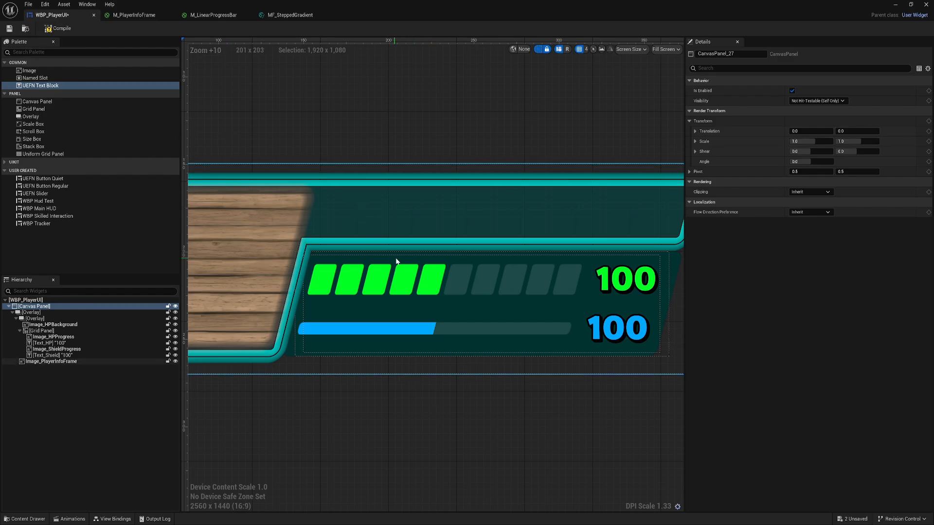
left_click(56, 30)
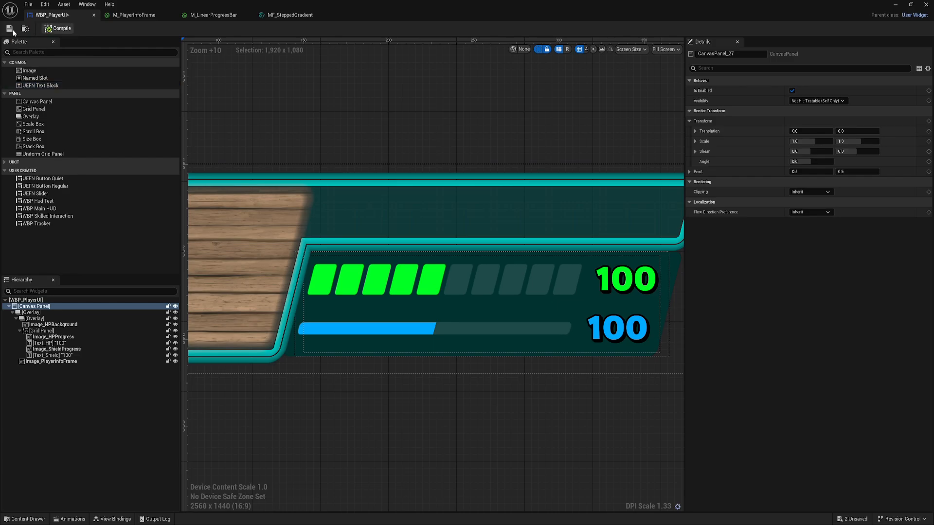
left_click(9, 29)
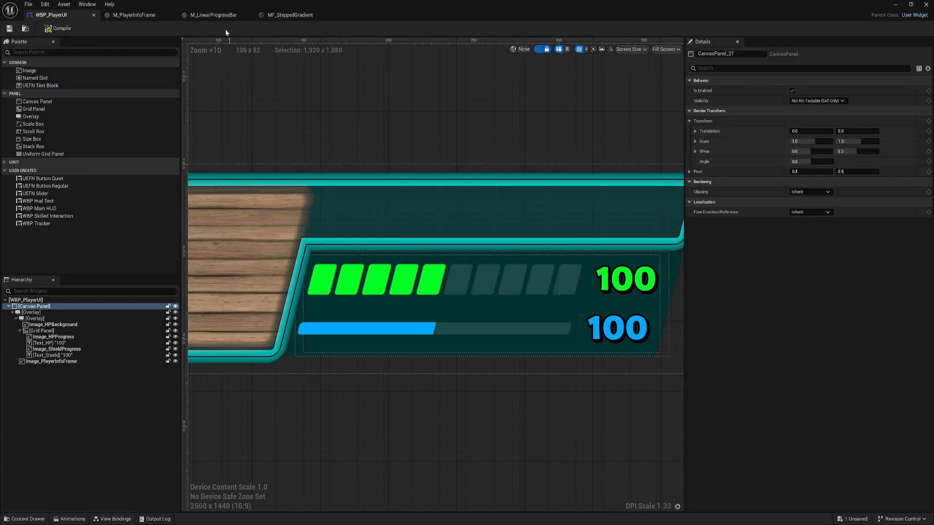
Switch to the M_LinearProgressBar material and create a material function named MF_Wave in the Version2 folder.
left_click(213, 15)
right_click_drag(460, 216, 396, 245)
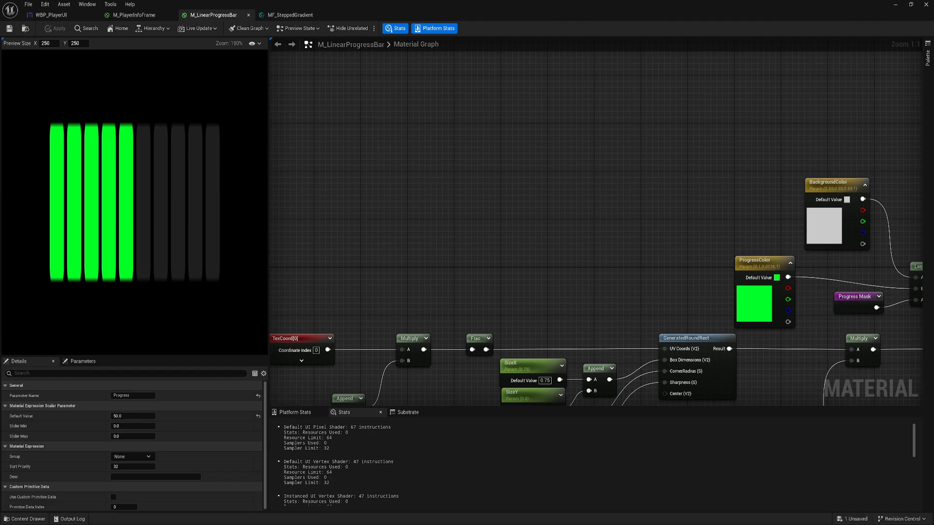
left_click(31, 518)
right_click(335, 467)
mouse_move(404, 397)
mouse_move(564, 472)
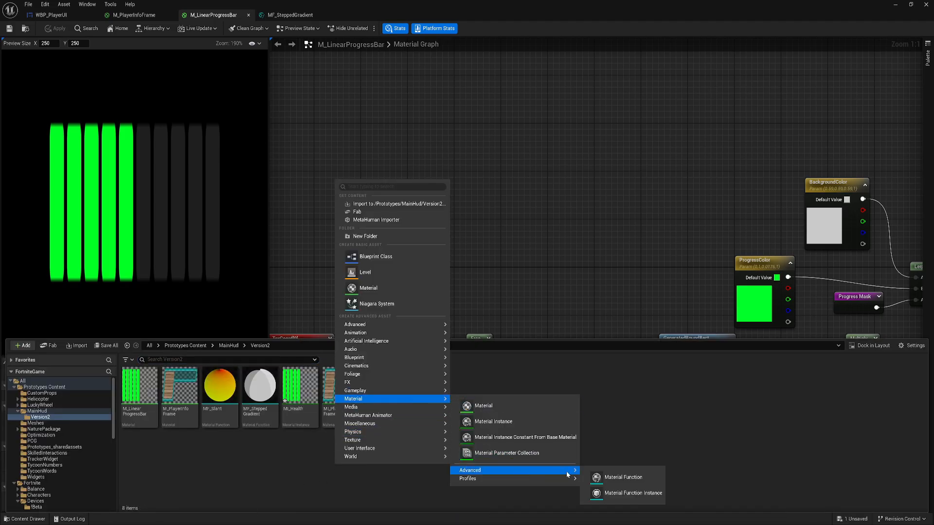
left_click(608, 478)
type("MF_Wave")
key("Return")
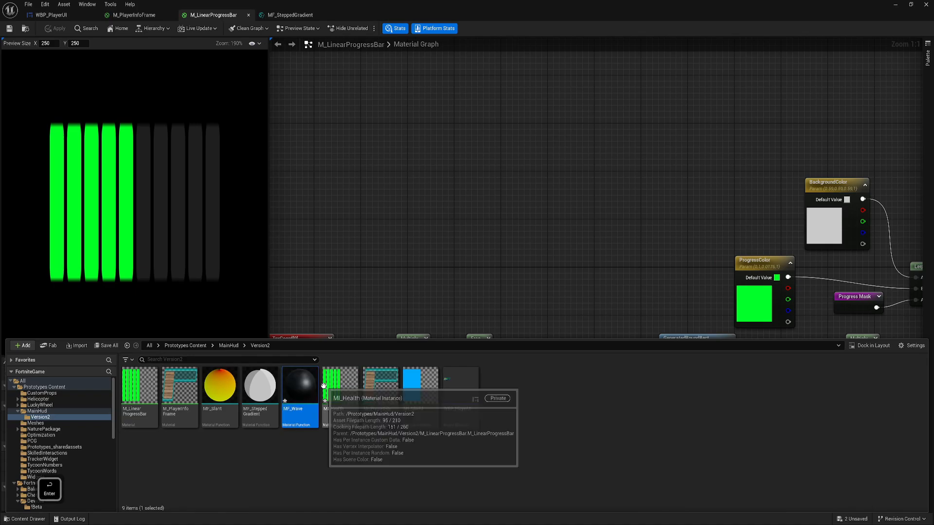
Open MF_Wave for editing and place a TexCoord node well ahead of the output node in its graph.
double_click(300, 386)
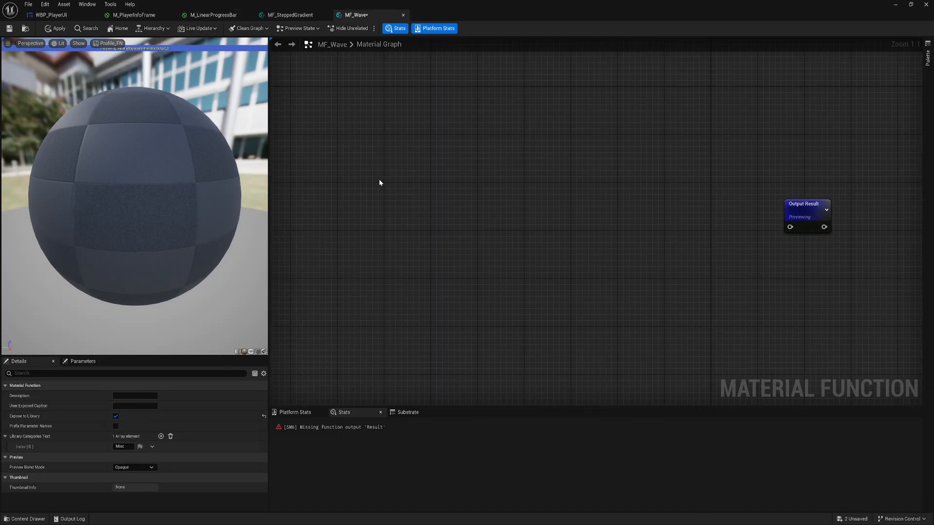
left_click(323, 181)
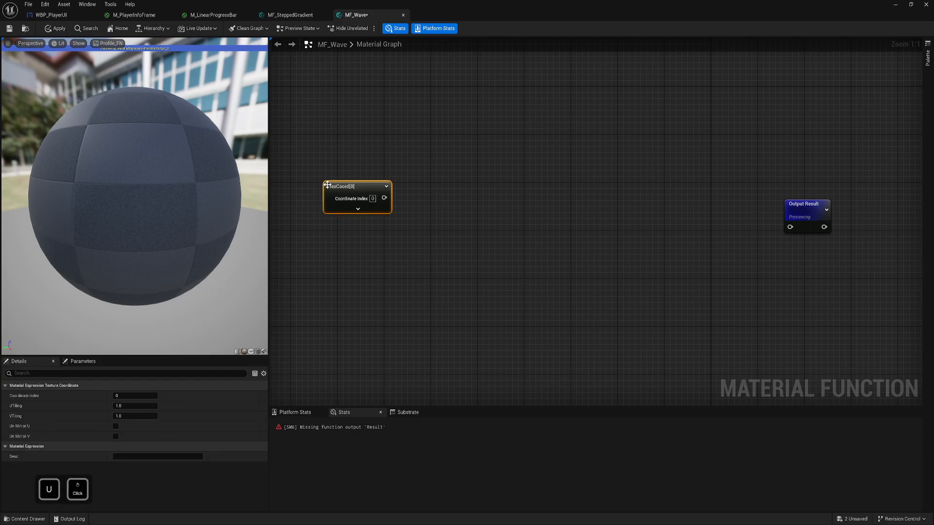
mouse_move(353, 185)
left_mouse_down()
mouse_move(331, 189)
mouse_move(366, 189)
mouse_move(352, 189)
left_mouse_up()
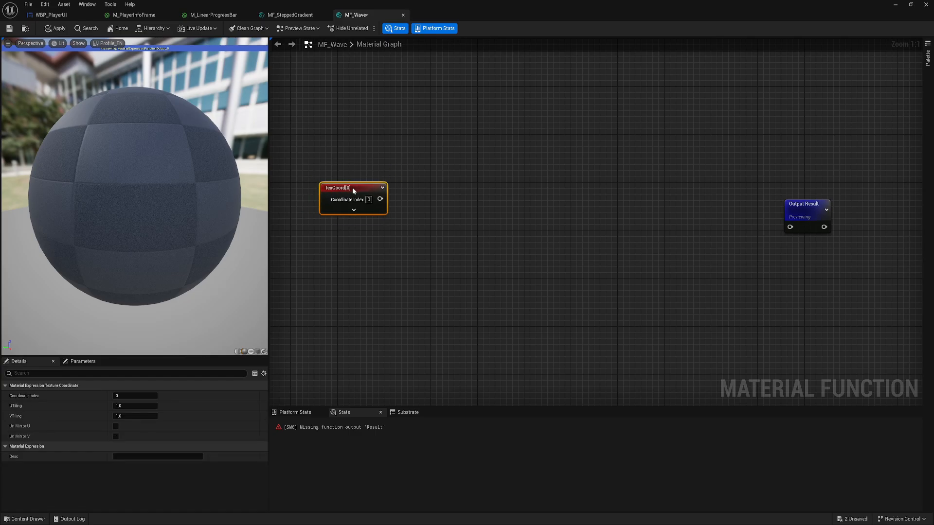
Add a Vector 2 function input named UVs beside the TexCoord node and feed its preview from TexCoord.
right_click(432, 188)
type("fun")
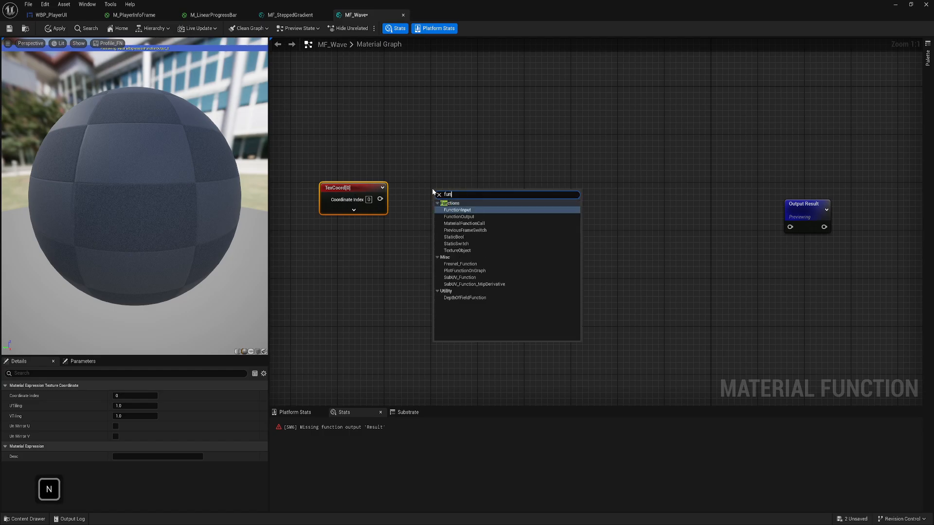
left_click(459, 210)
left_click(155, 416)
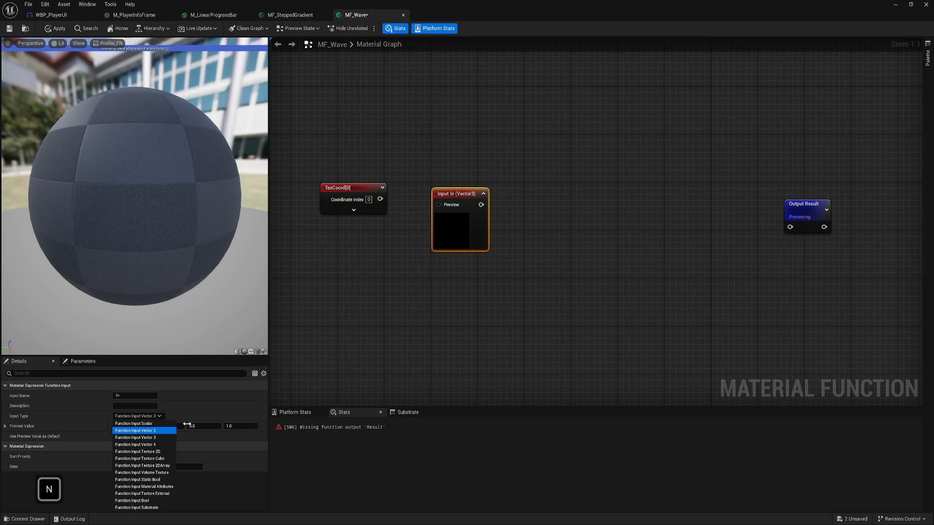
left_click(141, 431)
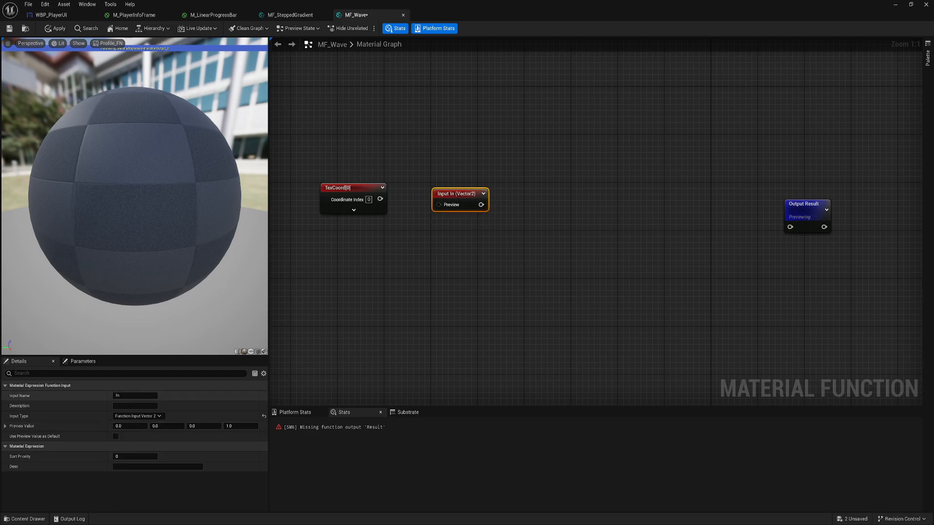
type("UVs")
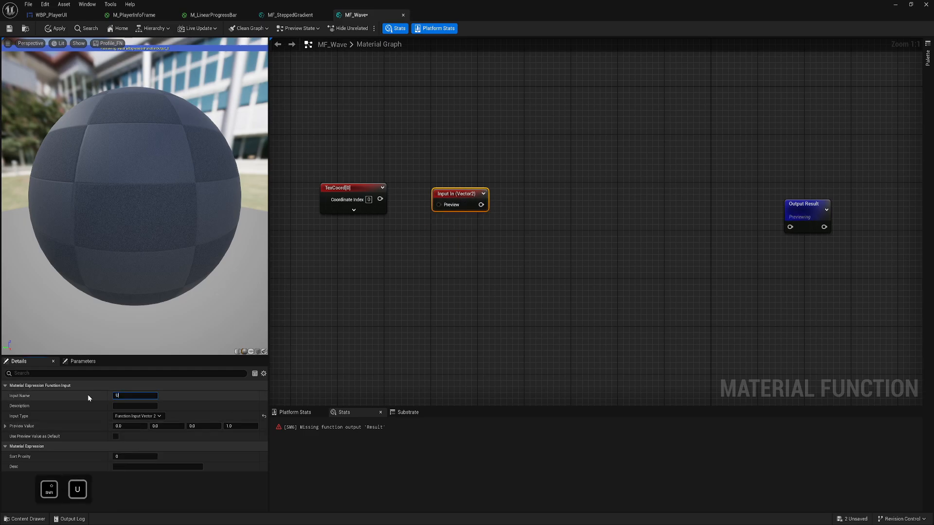
key("Return")
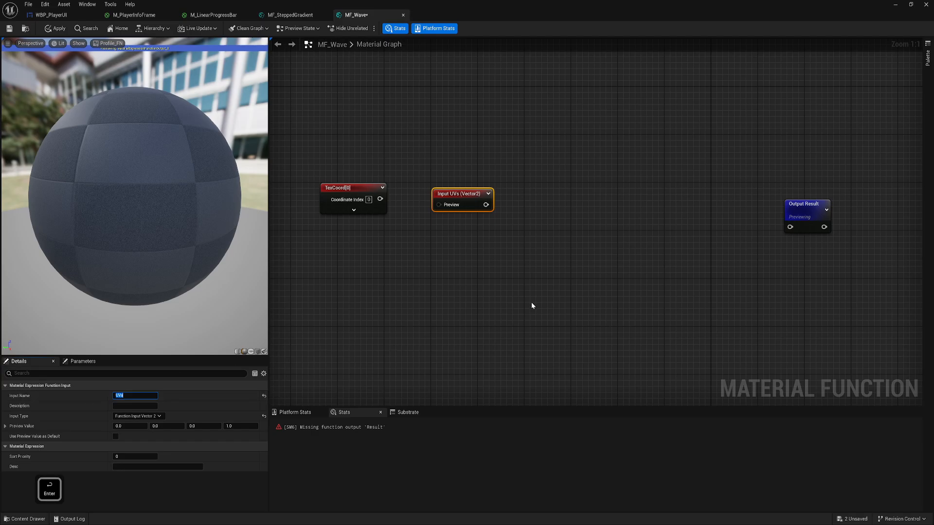
left_click_drag(380, 198, 413, 189)
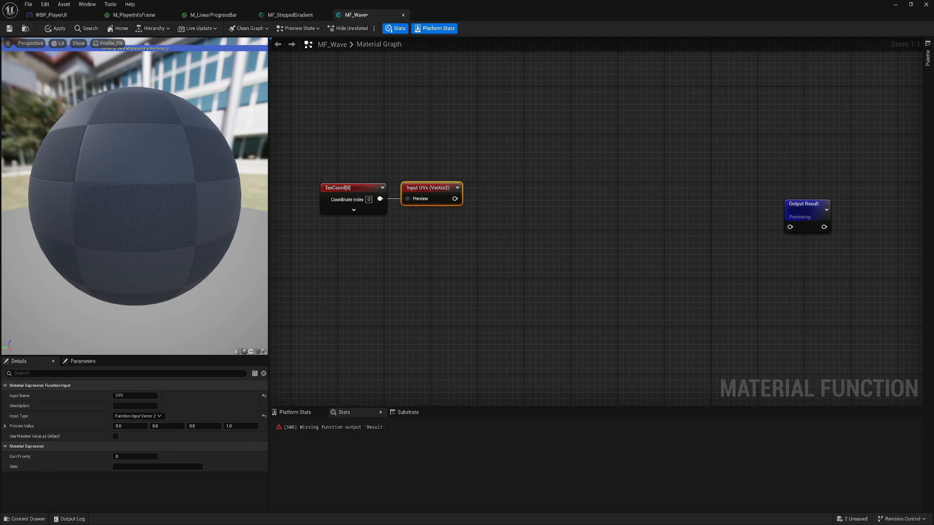
Add a named reroute called UVs from the UVs function input and line it up directly beside that node.
right_click_drag(471, 213, 510, 201)
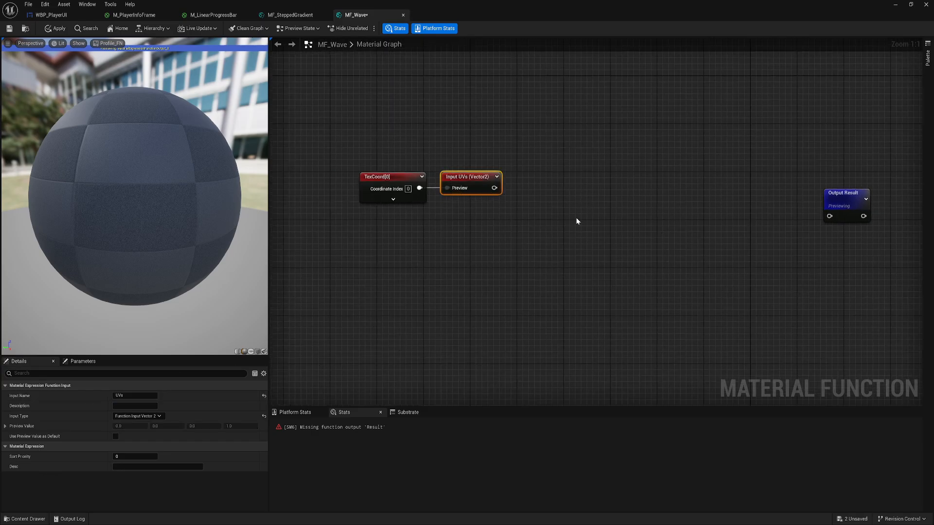
right_click_drag(576, 221, 515, 240)
left_click_drag(434, 207, 482, 196)
type("r")
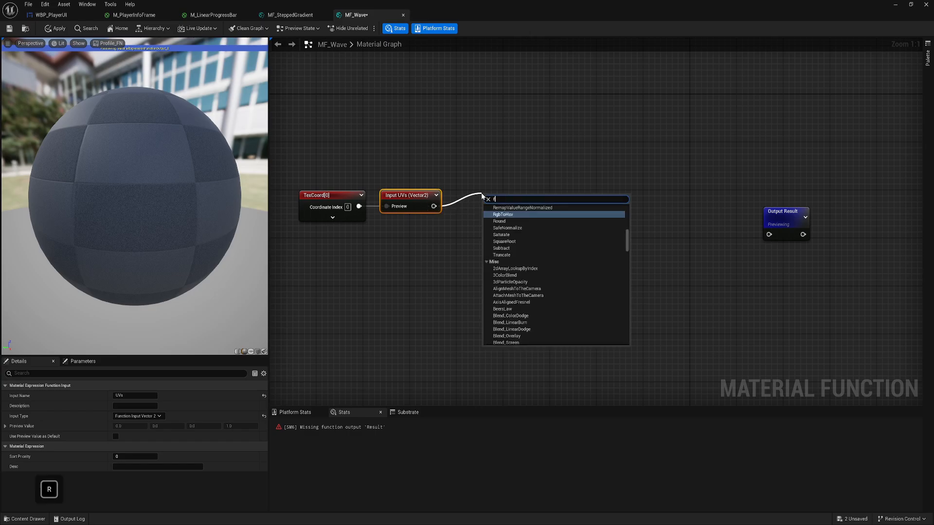
type("er")
left_click(516, 227)
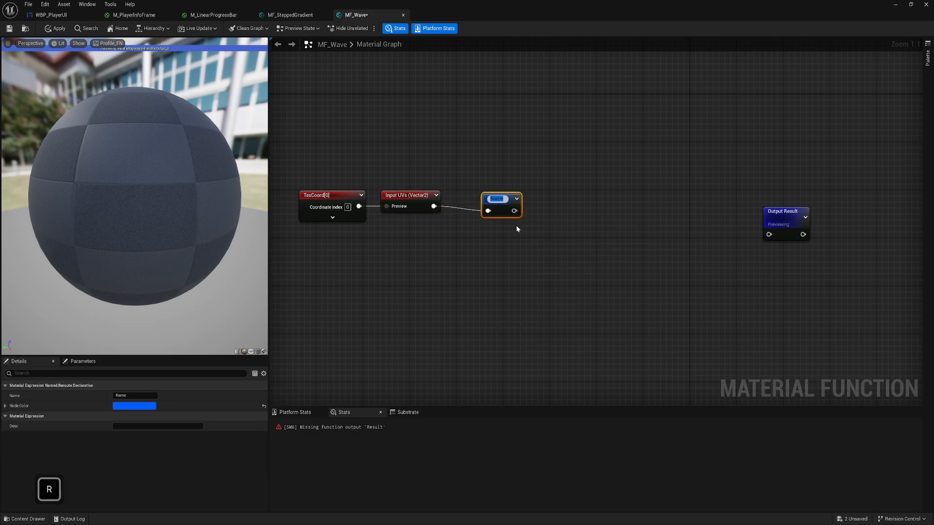
type("UVs")
key("Return")
left_click_drag(488, 200, 462, 196)
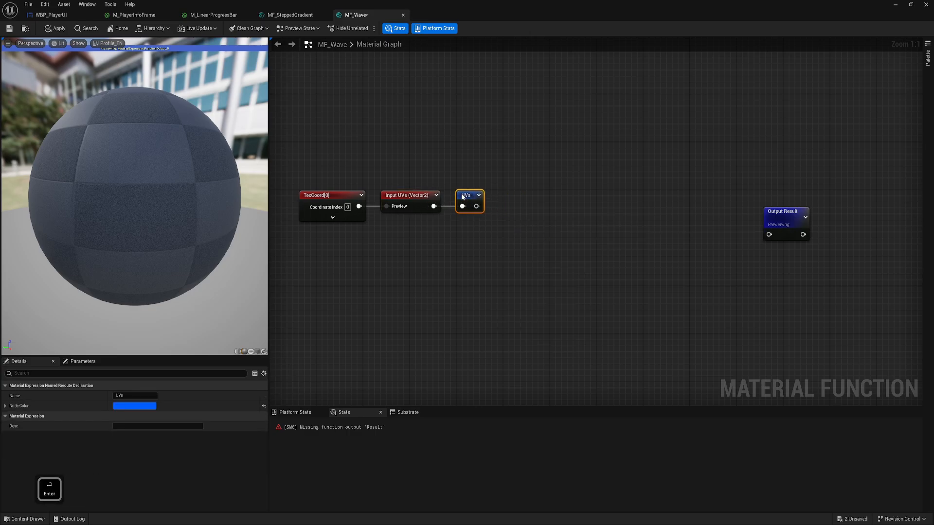
Move the TexCoord, UVs input and UVs reroute nodes together, up and farther away from the output node.
left_click(452, 236)
right_click_drag(288, 237, 365, 232)
left_click_drag(365, 232, 472, 171)
right_click_drag(450, 248, 473, 232)
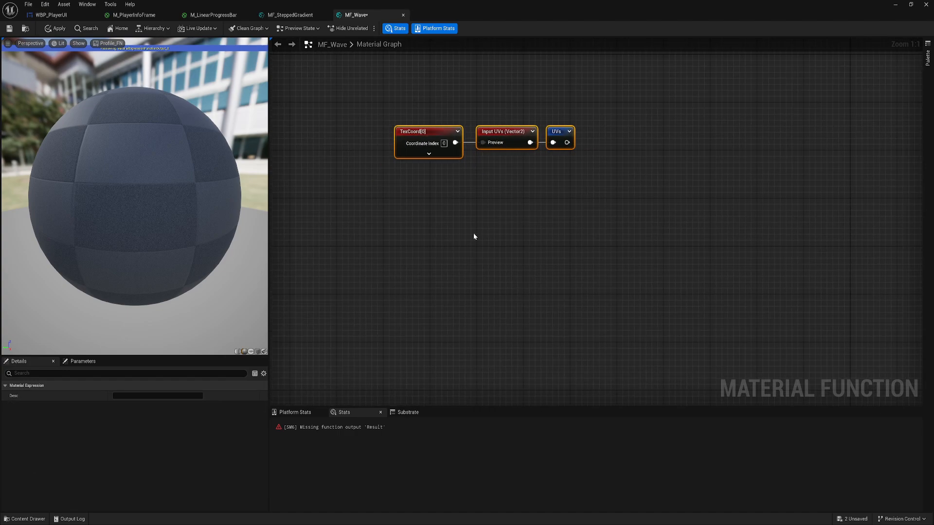
Place a UVs reroute usage below the input nodes and feed it into a component mask that keeps only R.
right_click(353, 280)
left_click(383, 300)
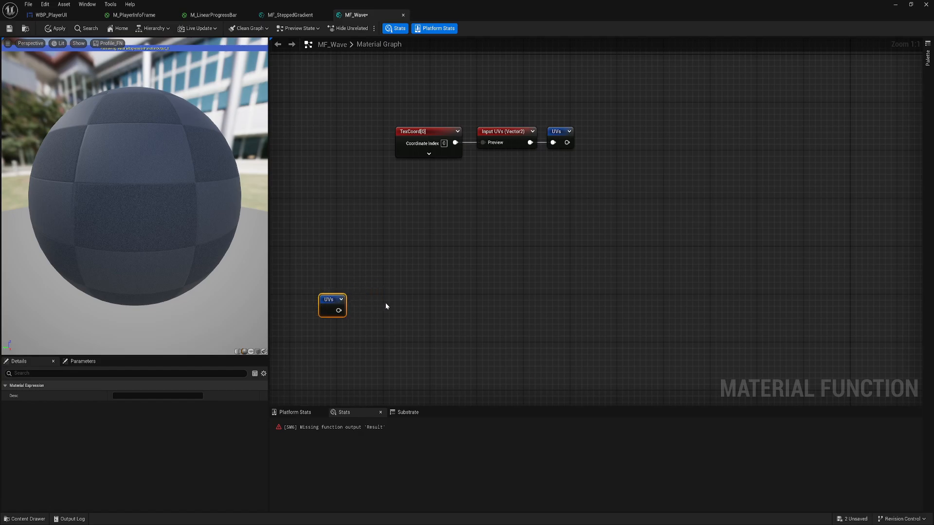
left_click_drag(339, 311, 372, 298)
type("mas")
left_click(411, 318)
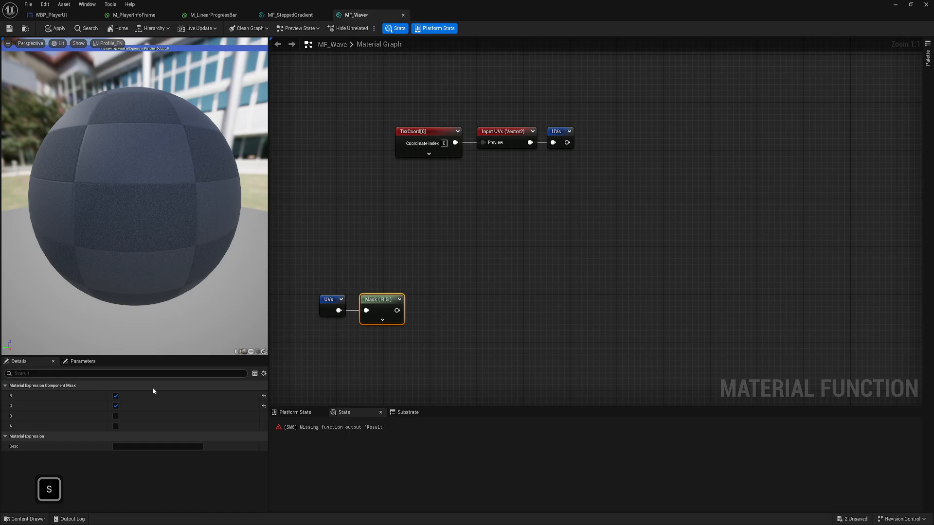
left_click(115, 406)
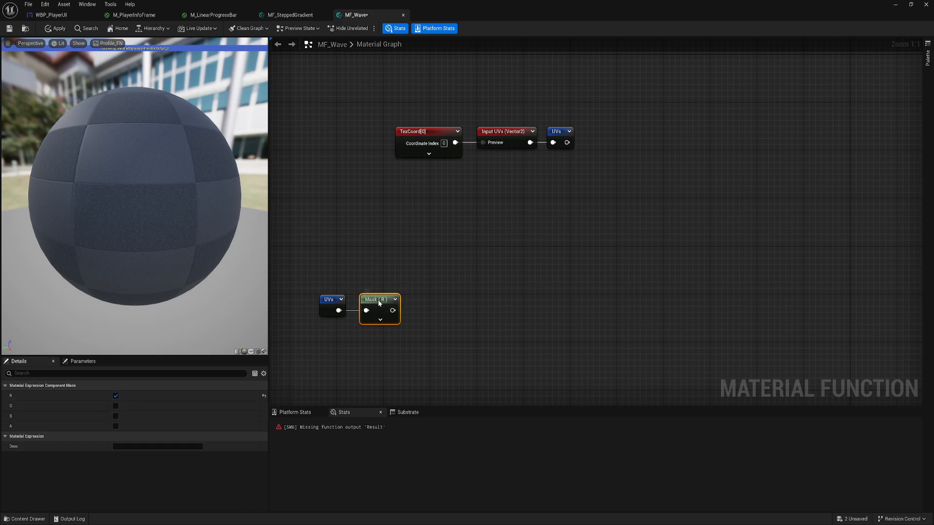
Add a Multiply node after the R mask and connect the mask's output to its A input.
right_click_drag(440, 307, 402, 293)
right_click(442, 297)
type("mul")
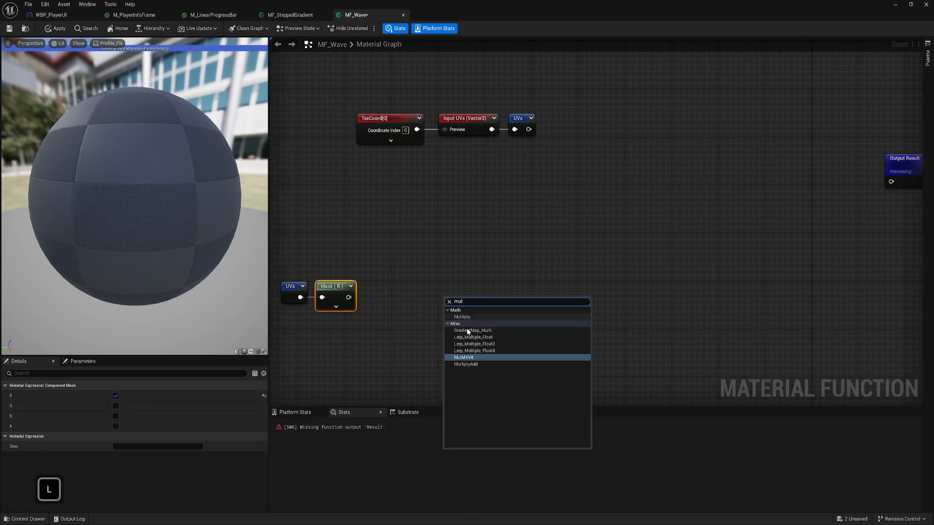
left_click(470, 318)
left_click_drag(453, 301, 426, 292)
left_click_drag(348, 297, 421, 304)
right_click_drag(454, 311, 499, 270)
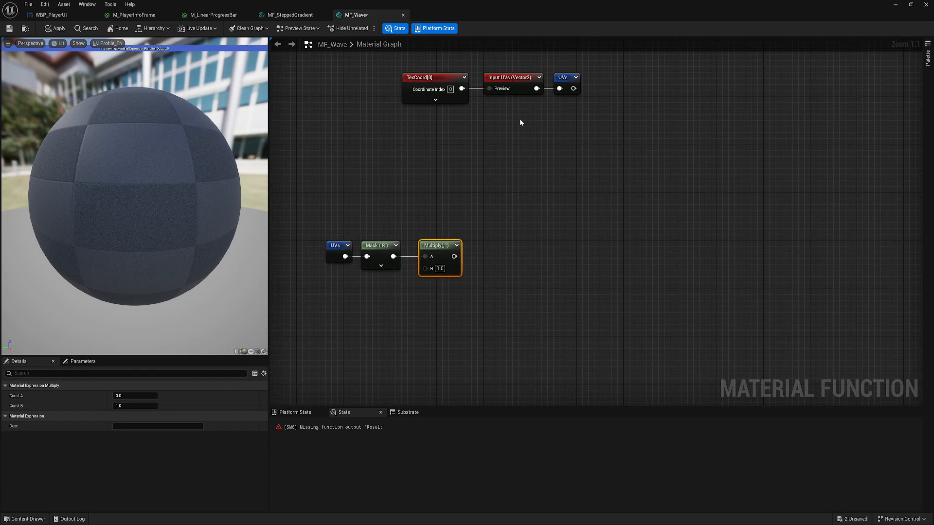
Duplicate the UVs function input, place the copy below the mask and Multiply nodes, and name it Frequency.
left_click(521, 88)
key("ctrl+v")
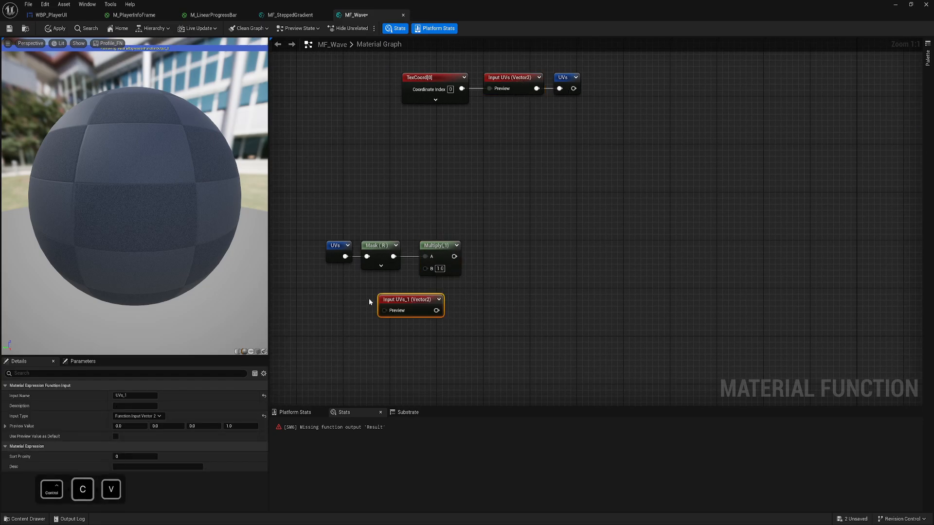
left_click_drag(434, 310, 385, 311)
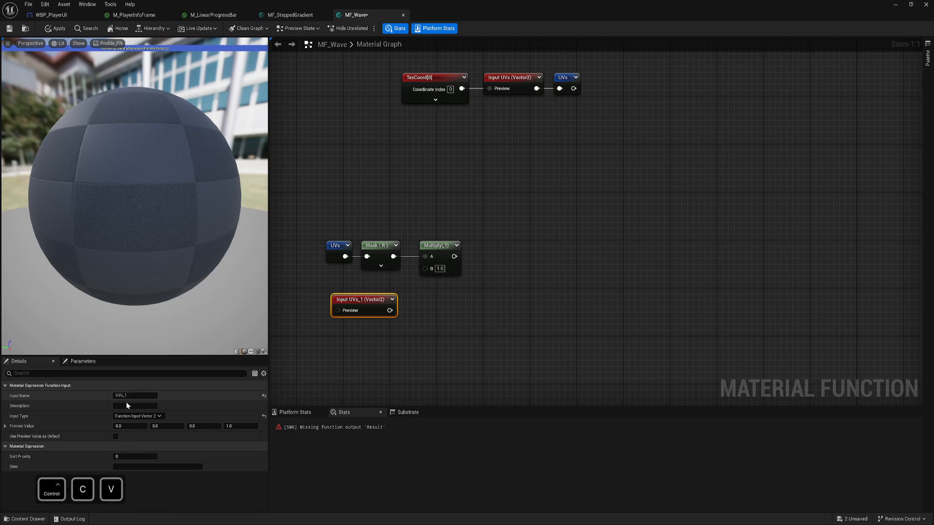
type("Fre")
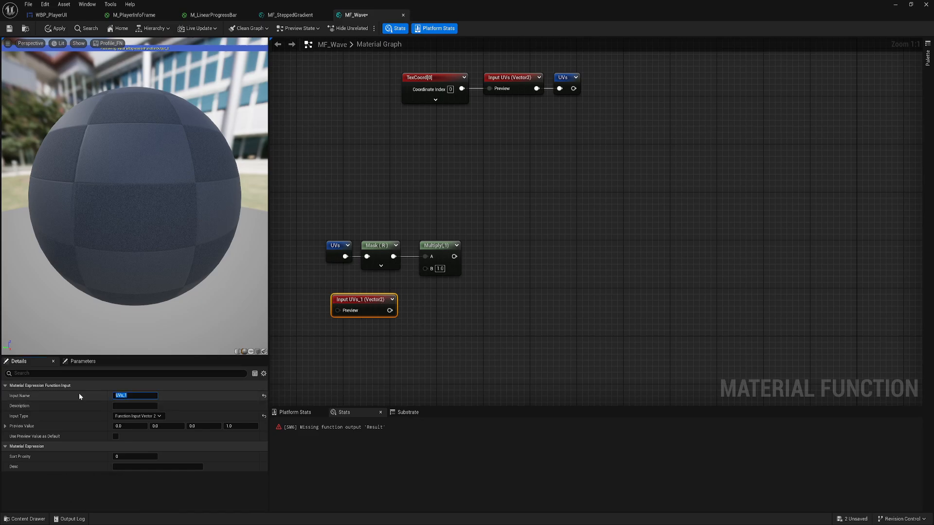
type("quency")
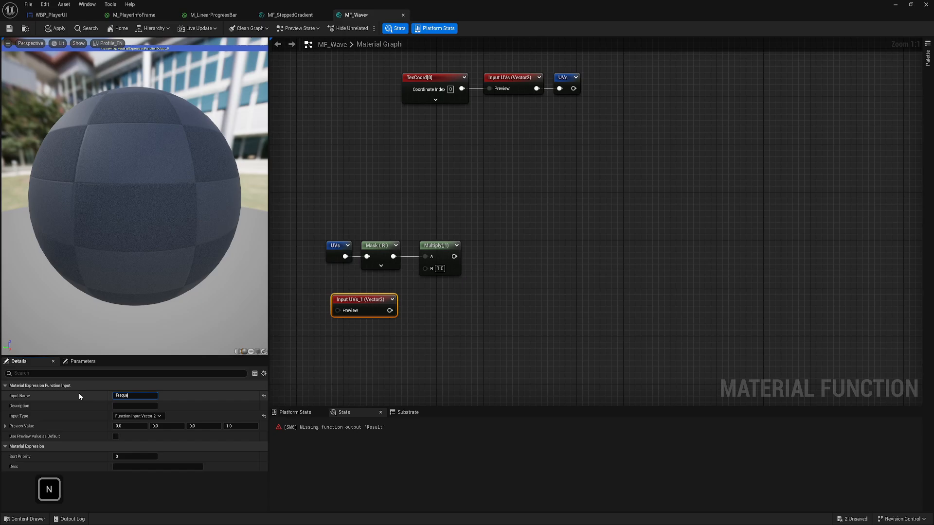
key("Return")
left_click(370, 307)
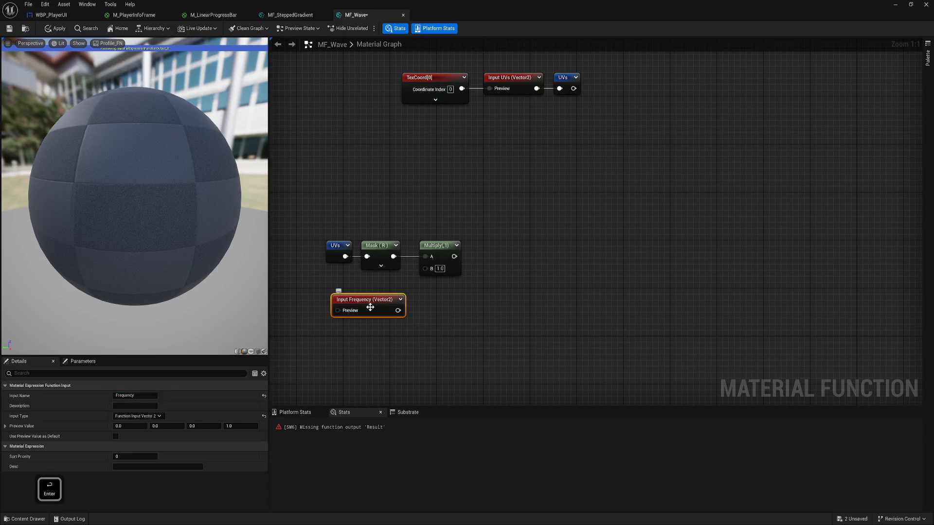
Make the Frequency input use its preview value as default, with 0.1 as the first preview component.
left_click(115, 435)
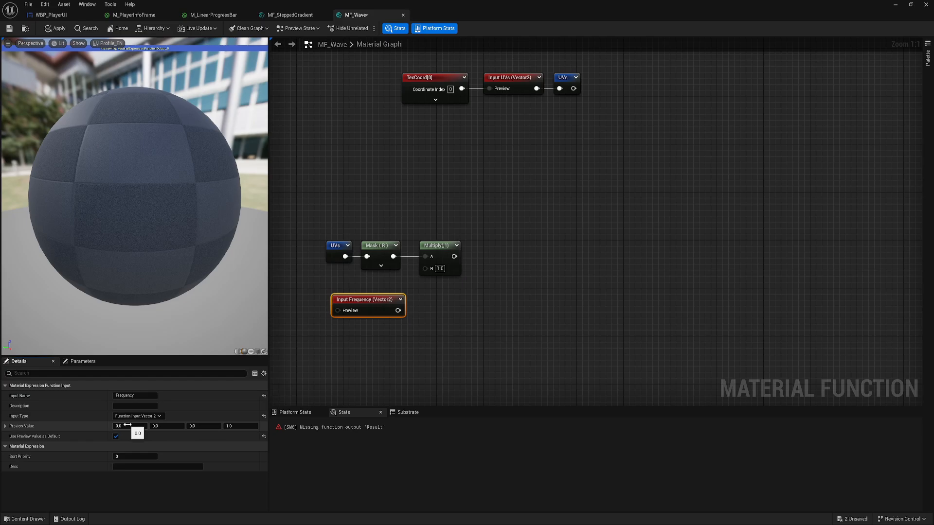
left_click(127, 426)
type("0.1")
key("Return")
right_click_drag(369, 372, 391, 332)
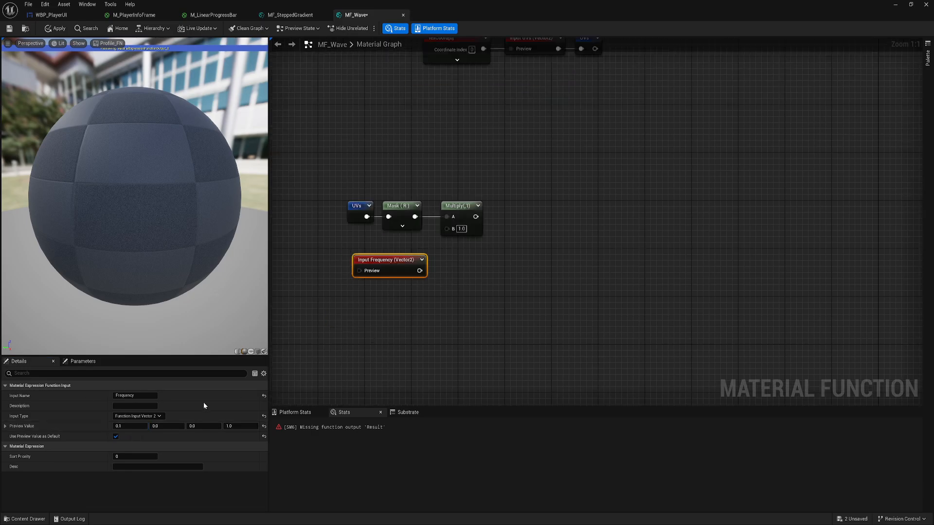
Set Frequency's first preview component to 1.0 and connect the input to Multiply's B, placing it just beneath the mask.
left_click(132, 426)
type("1")
key("Return")
right_click_drag(433, 298, 398, 315)
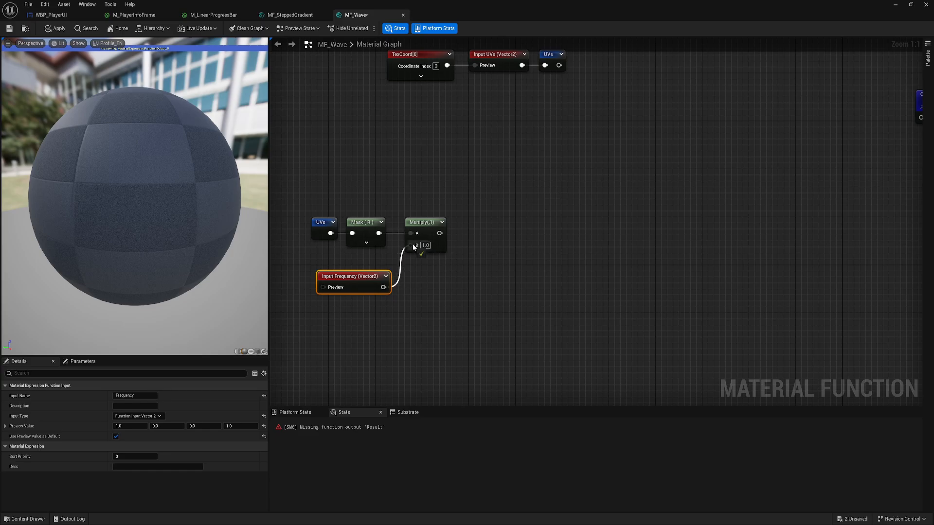
left_click_drag(413, 244, 413, 244)
left_click_drag(368, 276, 363, 259)
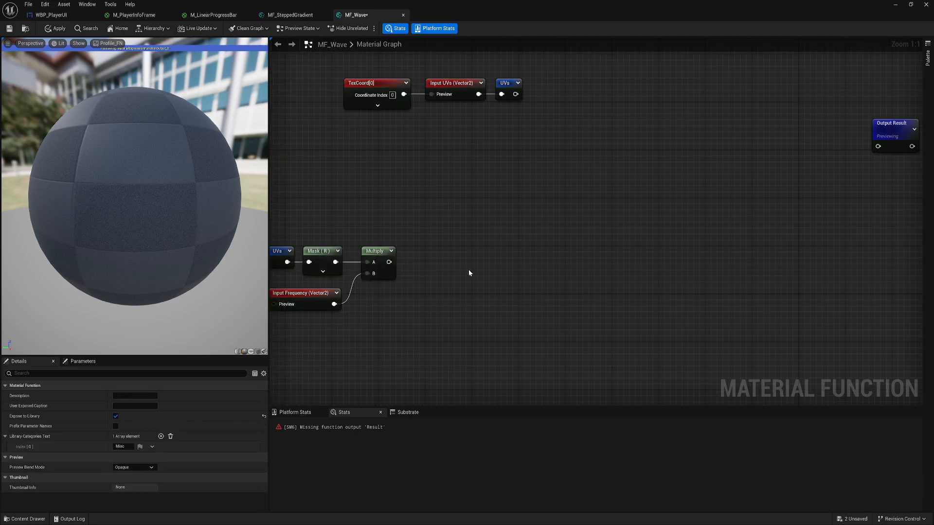
Enclose the UVs, mask, Frequency and Multiply nodes in a comment titled "Wave frequency".
right_click_drag(433, 285, 528, 257)
left_click_drag(321, 313, 497, 192)
type("c")
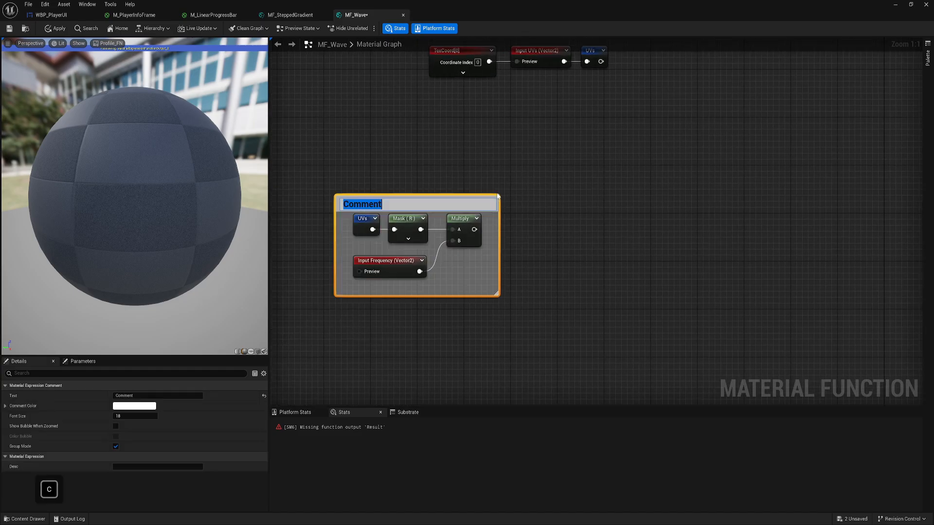
type("Wav")
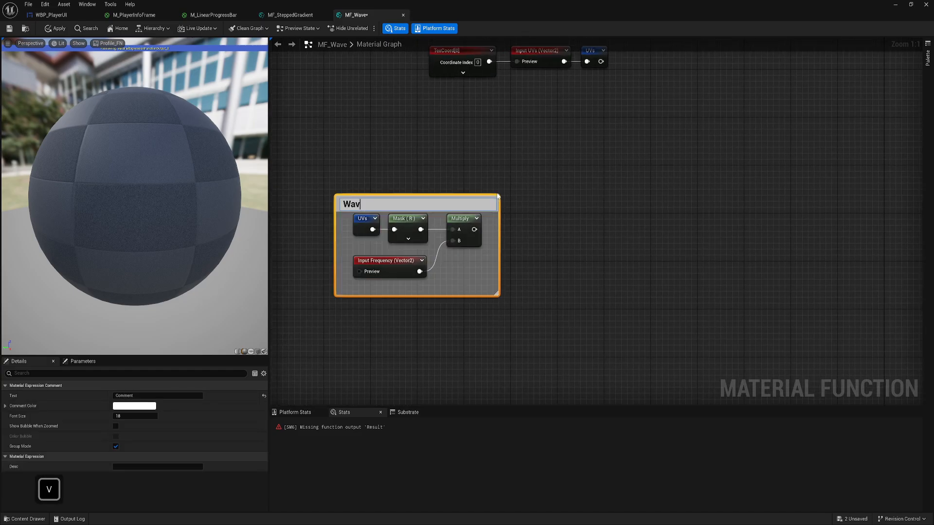
type("e frequency")
key("Return")
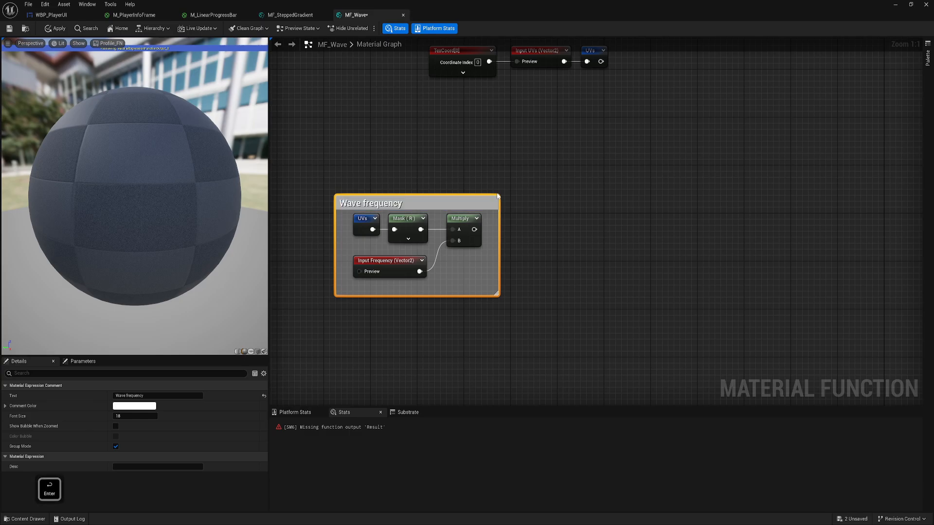
Make the Wave frequency comment black, show its bubble when zoomed, and extend the box upward for more room.
left_click(116, 426)
left_click(127, 407)
left_click_drag(231, 417, 231, 431)
left_click(229, 508)
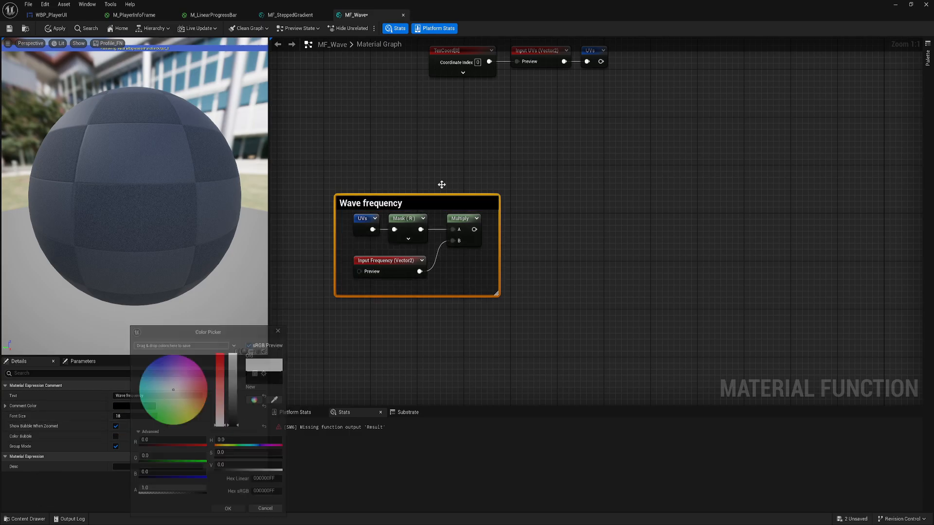
left_click_drag(425, 196, 426, 183)
left_click(542, 174)
right_click_drag(542, 176, 481, 186)
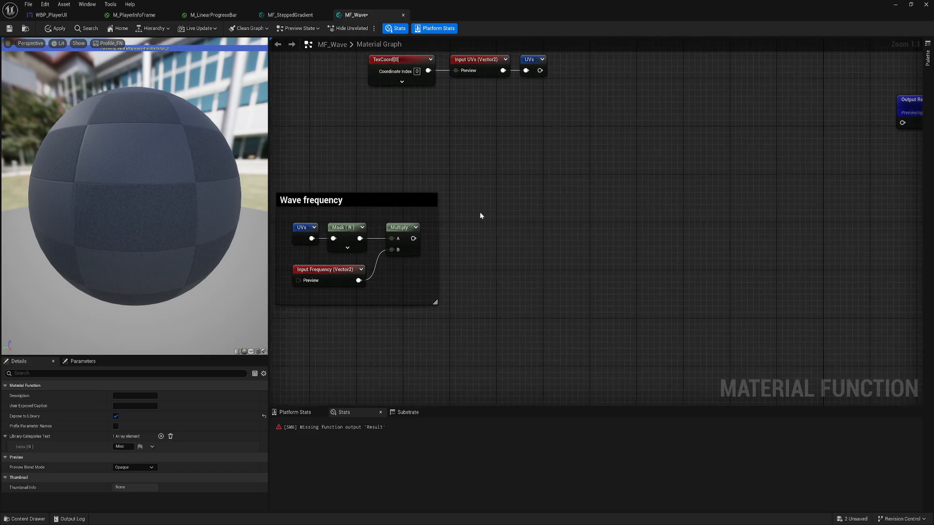
Feed the Multiply result into a new Add node's A input, and place a copy of the Frequency input below that connection.
left_click(522, 227)
left_click_drag(413, 238, 630, 229)
left_click(338, 272)
key("ctrl+c")
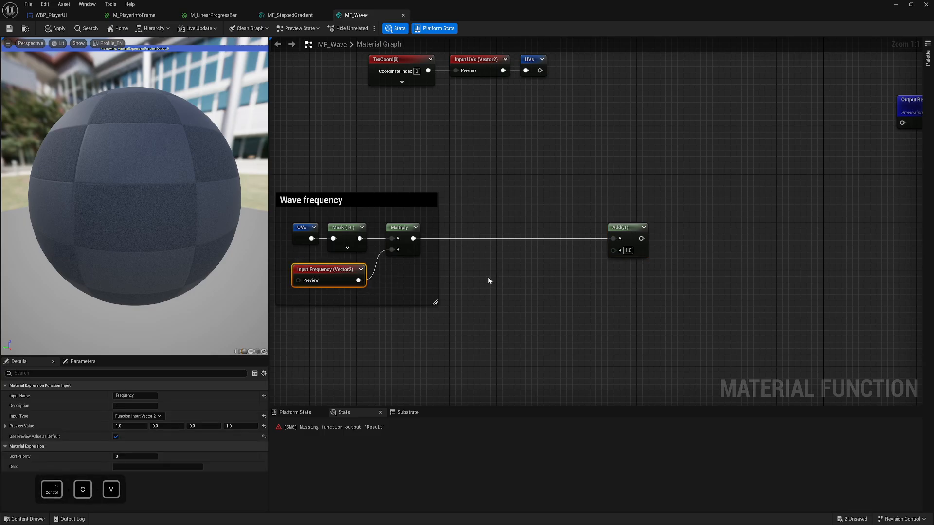
key("ctrl+v")
left_click_drag(531, 275, 529, 263)
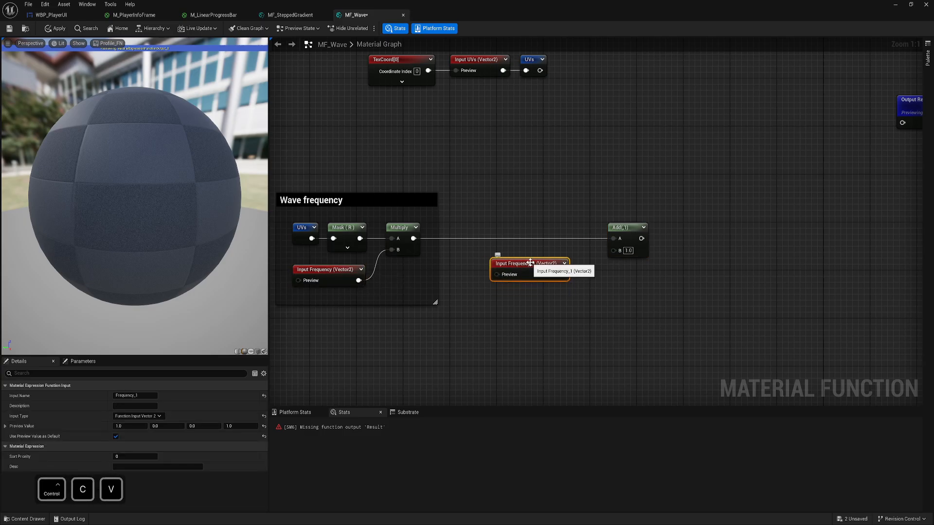
Change the input type of both the Frequency input and its copy to Function Input Scalar.
left_click(333, 275)
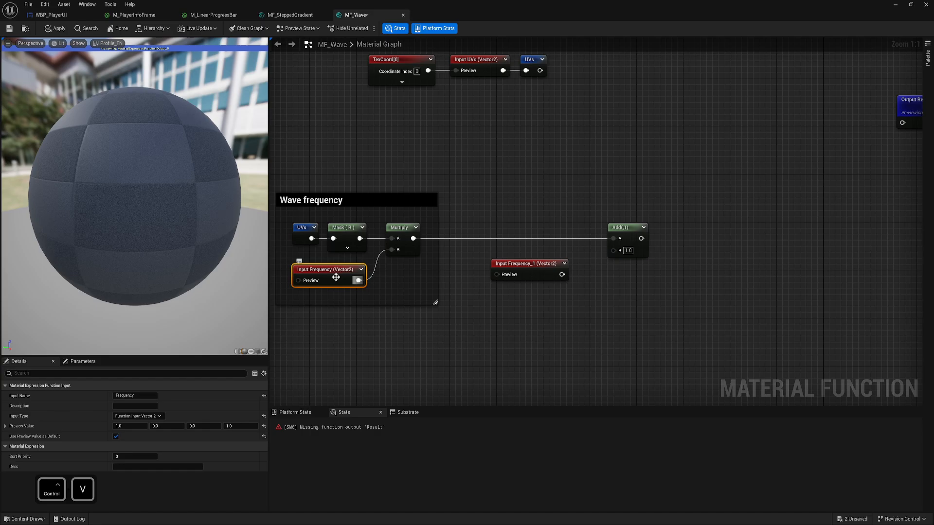
left_click(141, 416)
left_click(131, 422)
left_click(520, 266)
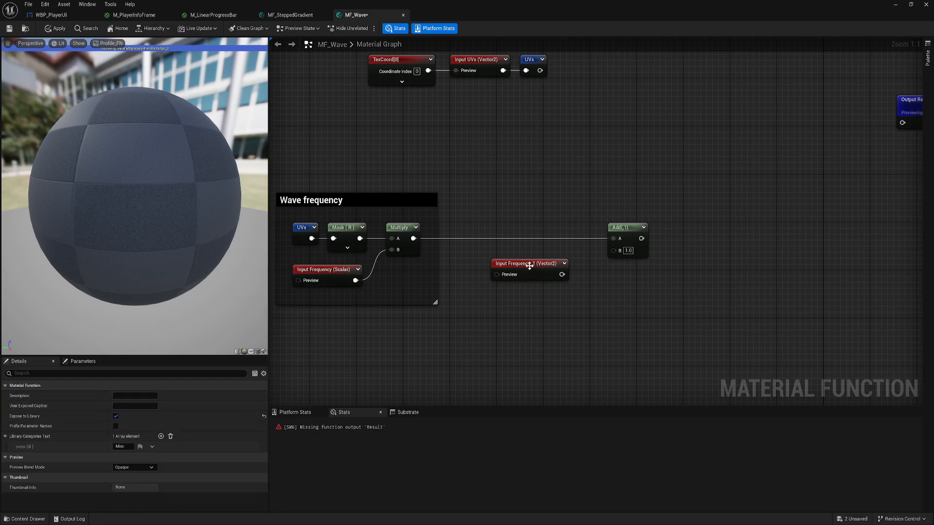
left_click(141, 416)
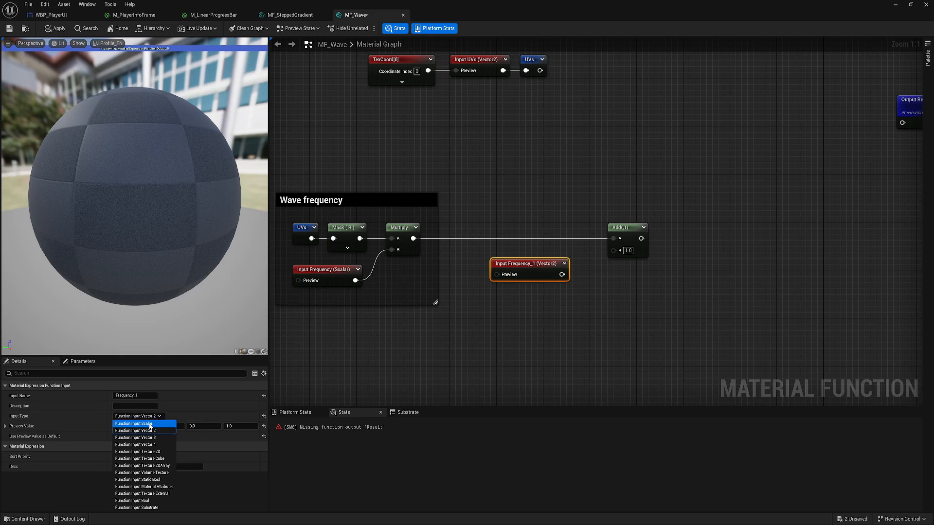
left_click(146, 424)
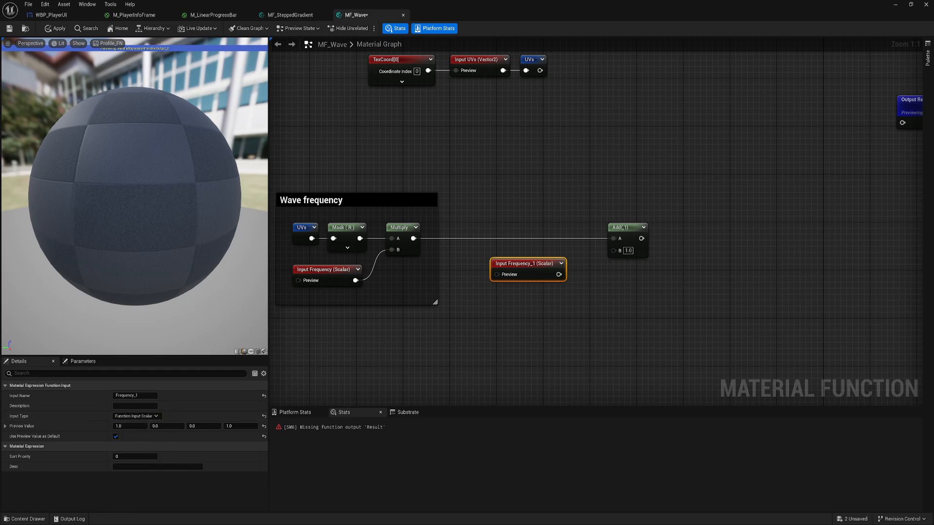
Duplicate the scalar copy of the Frequency input and place the new node below the Add node.
right_click_drag(536, 273, 493, 271)
key("ctrl+c")
key("ctrl+v")
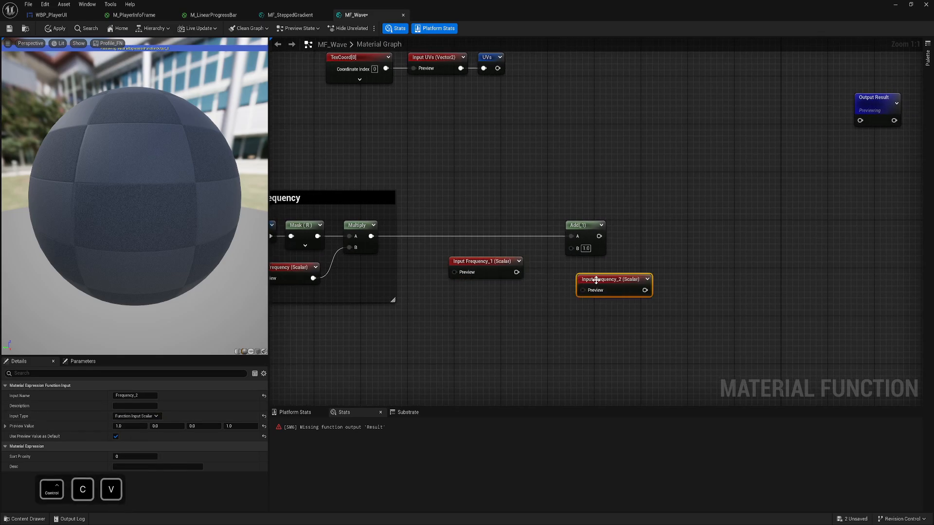
left_click_drag(596, 280, 562, 286)
Rename the first copied scalar input to Motion and move it slightly closer to the Add node.
left_click(488, 266)
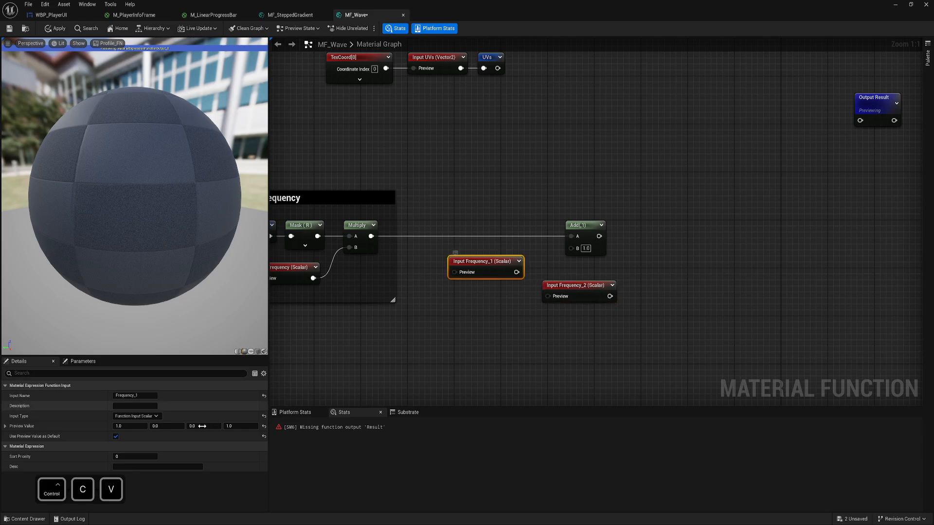
left_click(113, 394)
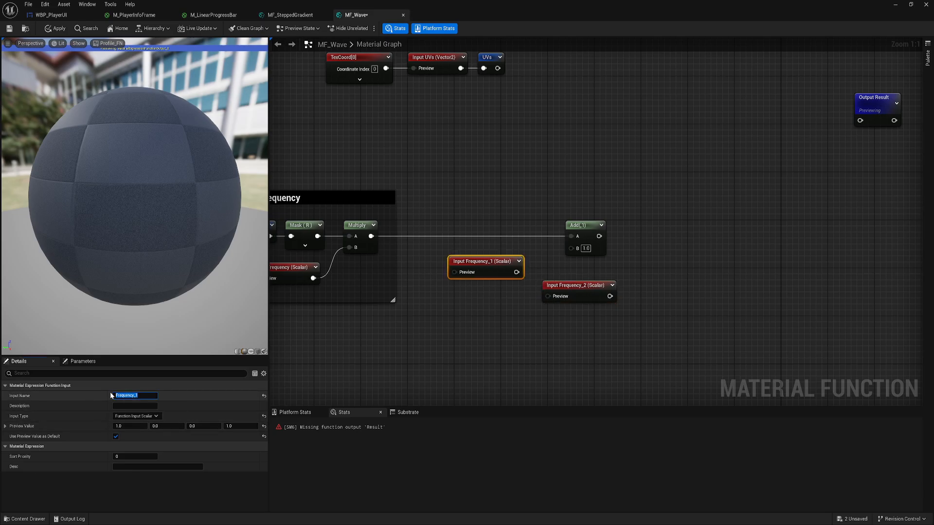
type("Motion")
key("Return")
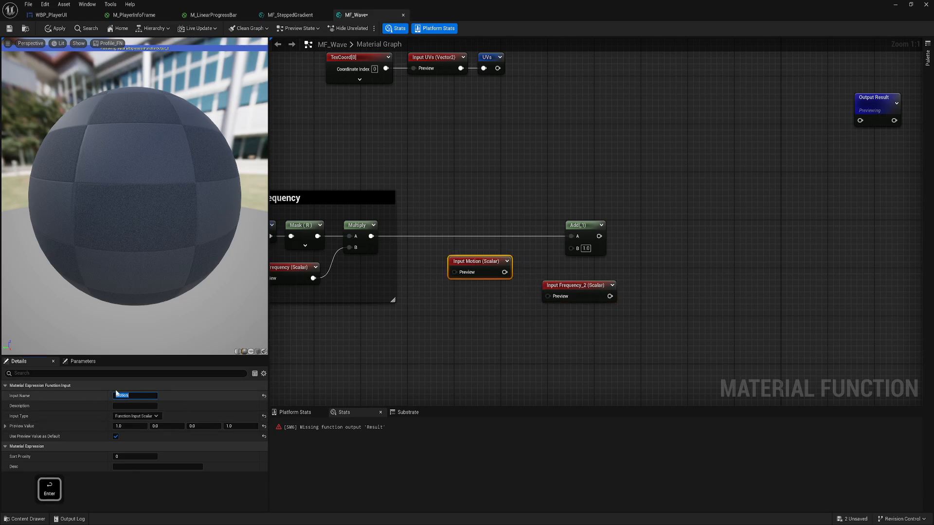
left_click_drag(478, 267, 496, 268)
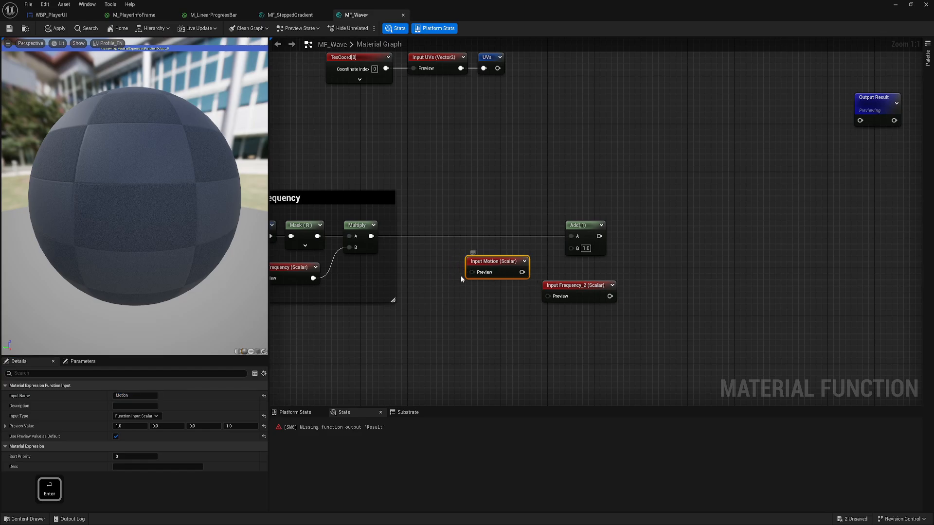
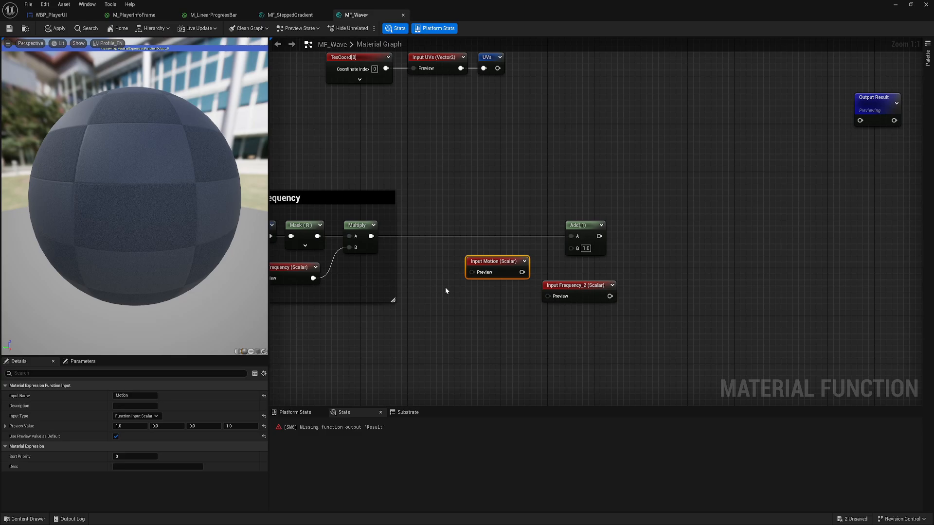
Rename the second copied scalar input, below the Add node, to Amplitude and set its preview value to 0.1.
left_click_drag(501, 271, 495, 266)
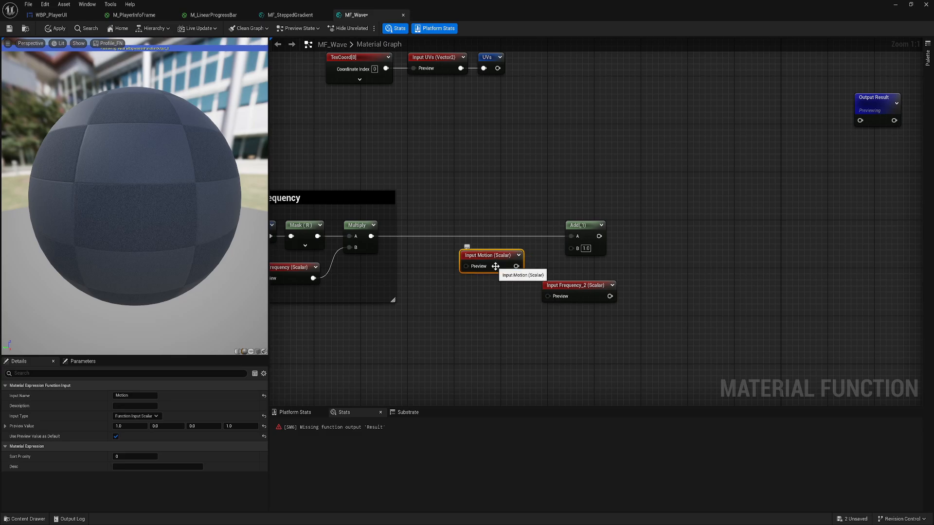
left_click_drag(590, 292, 584, 298)
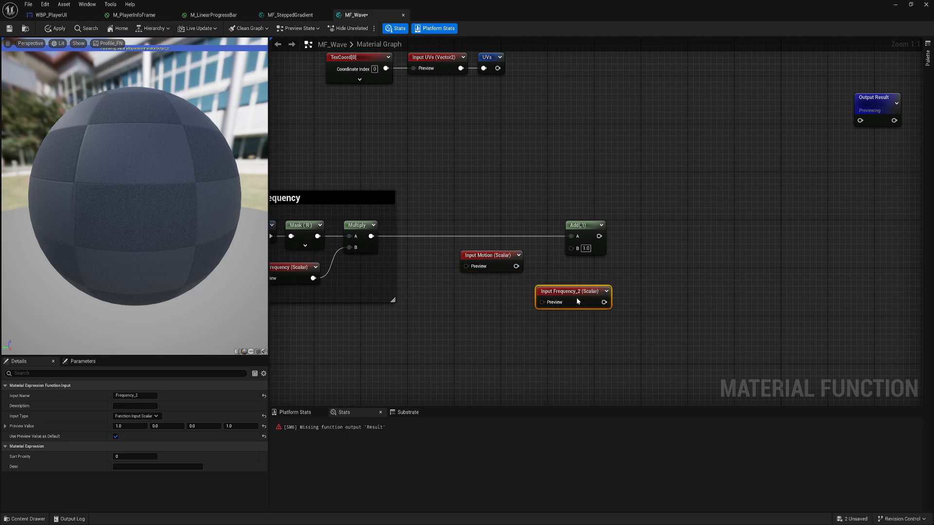
left_click(138, 395)
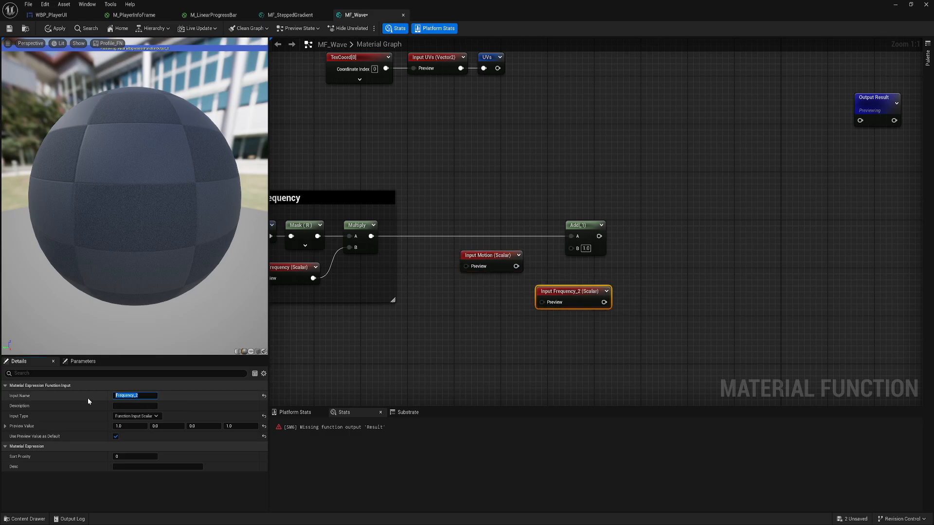
type("Ampli")
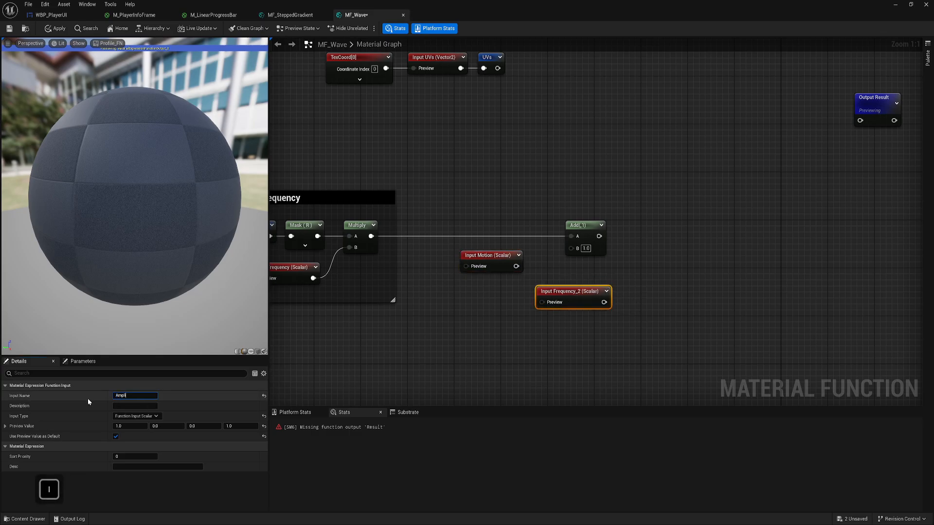
type("tude")
key("Return")
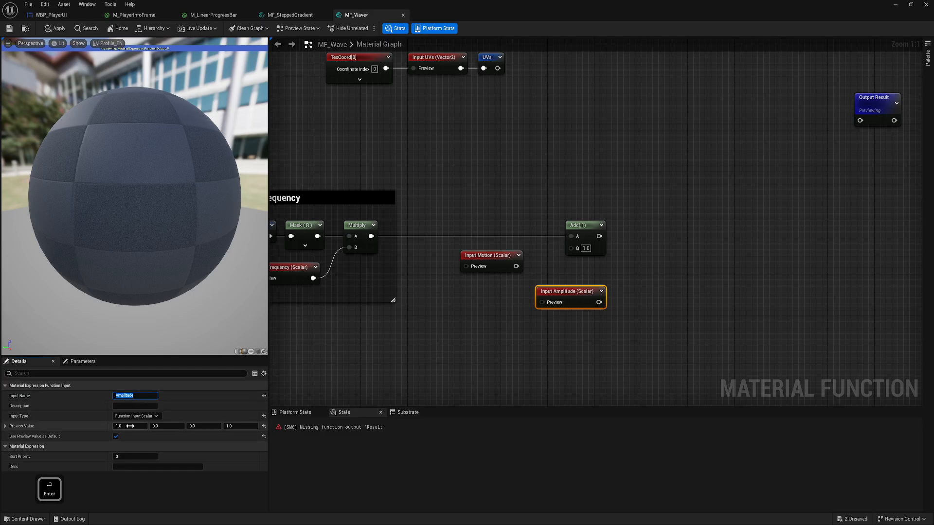
type("0.1")
key("Return")
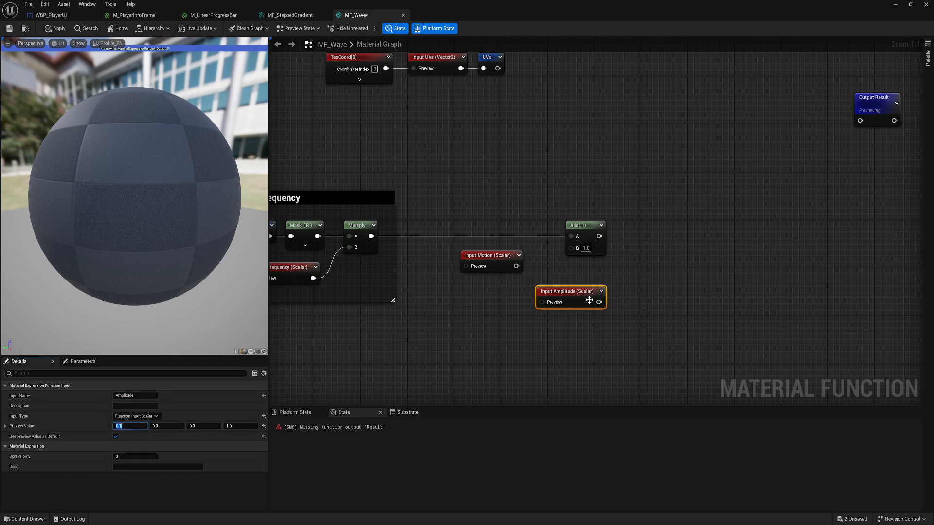
Disable using the preview value as default on the Motion input, and add a TimeWithSpeedVariable node below it.
left_click(496, 269)
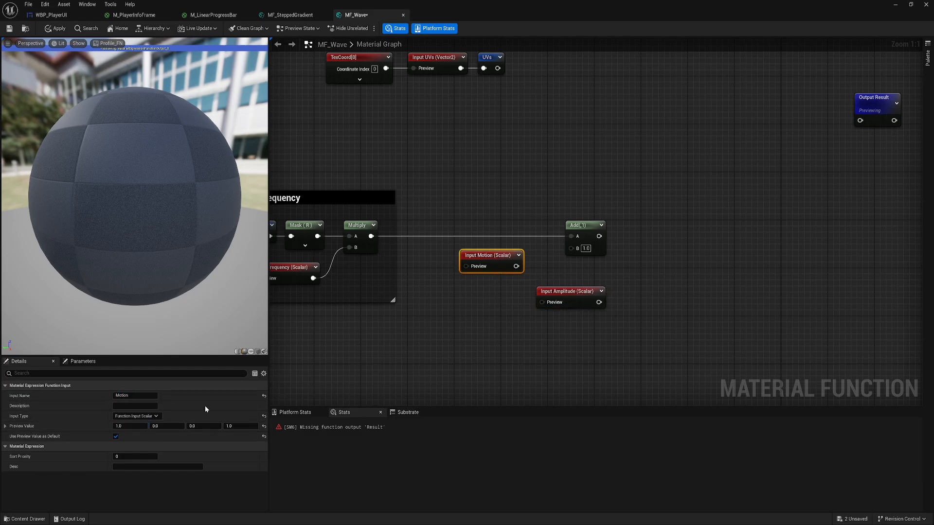
left_click(116, 436)
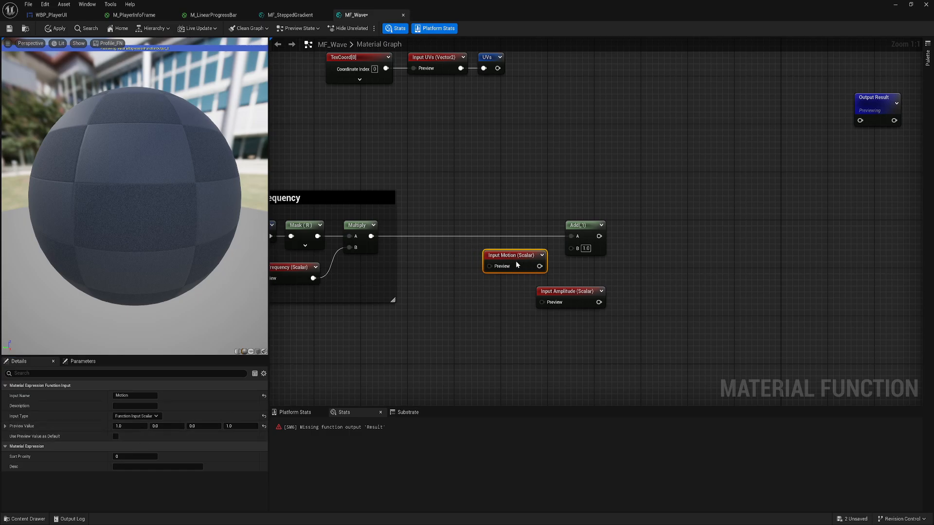
right_click_drag(456, 280, 506, 282)
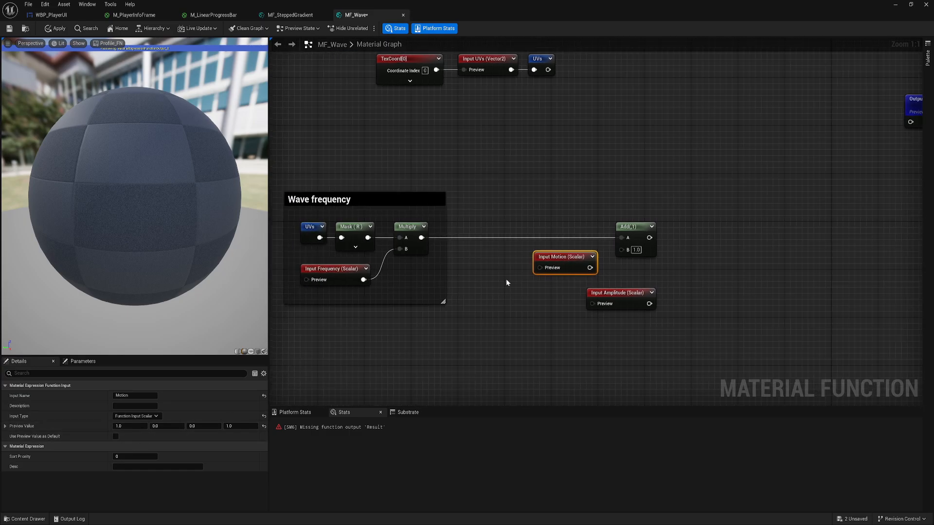
left_click(482, 302)
right_click(476, 299)
type("t")
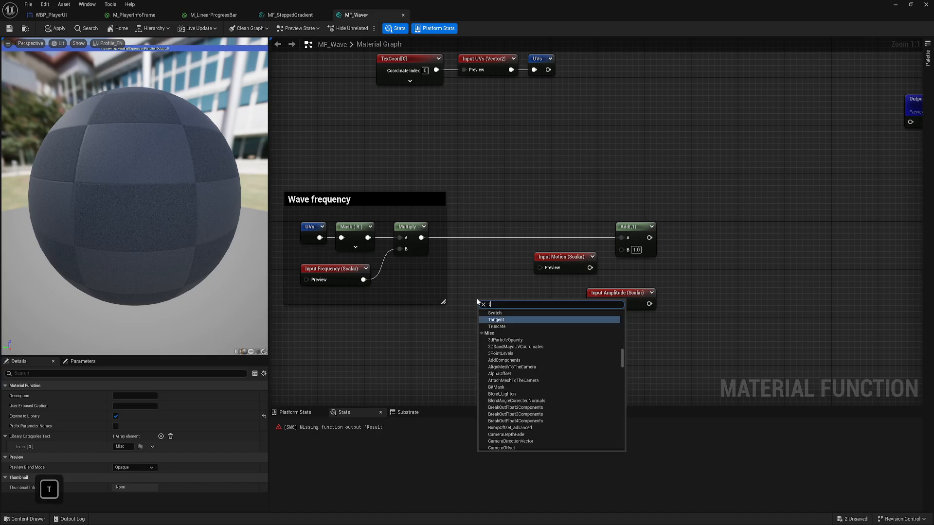
type("im")
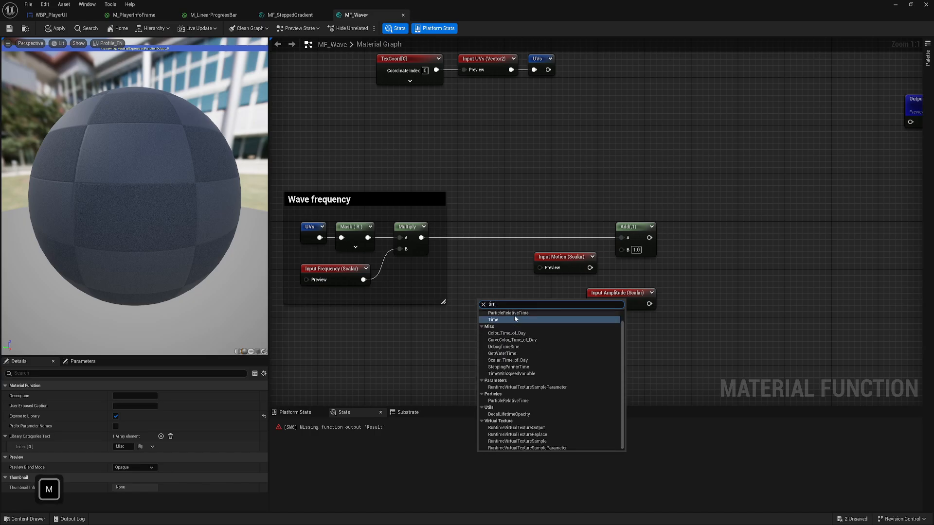
left_click(530, 373)
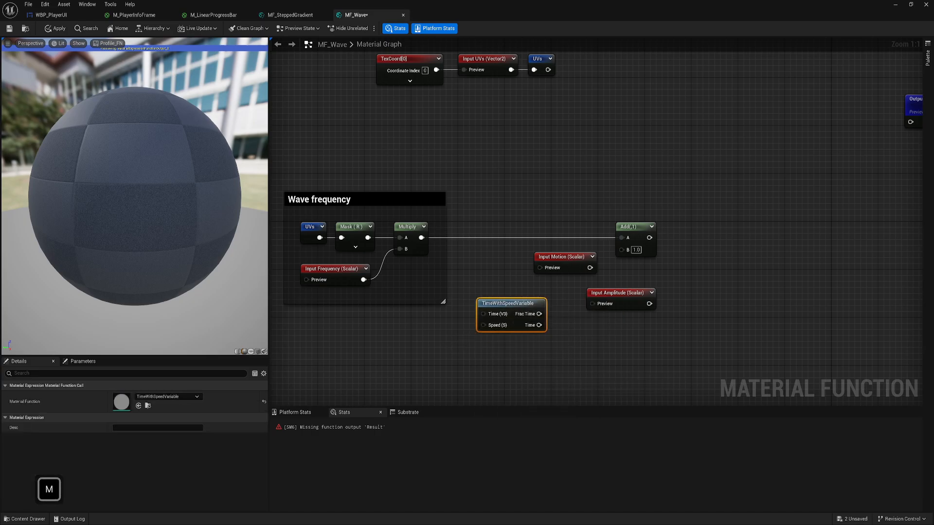
Add a constant with value 0.5 beside the TimeWithSpeedVariable node and connect it to the Speed input.
right_click_drag(462, 336, 492, 337)
left_click(439, 329)
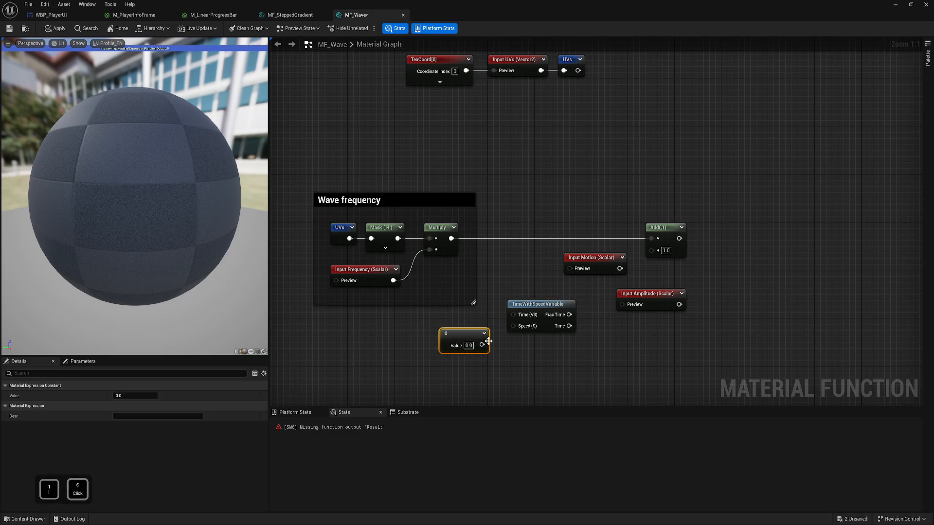
type("0.5")
key("Return")
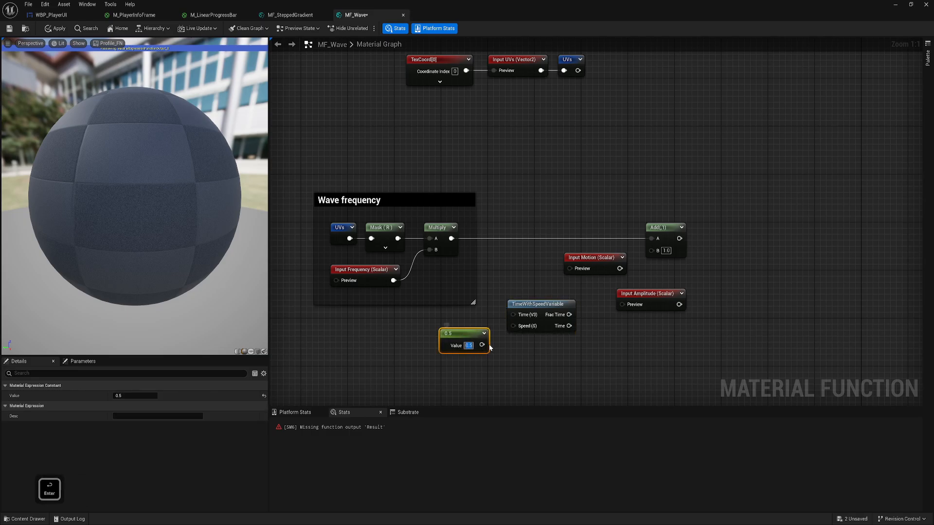
left_click_drag(482, 345, 527, 327)
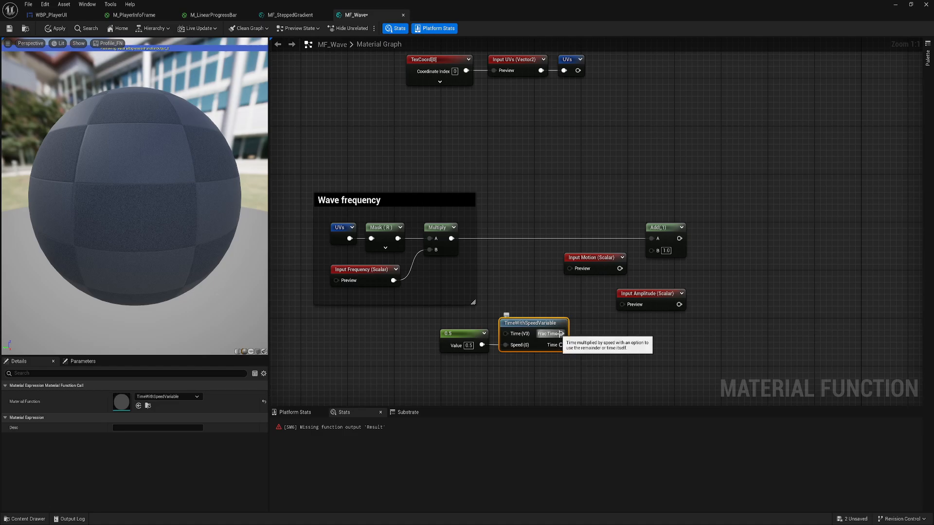
Connect Frac Time to the Motion input's Preview pin and enable Use Preview Value as Default for Motion.
left_click_drag(560, 333, 569, 268)
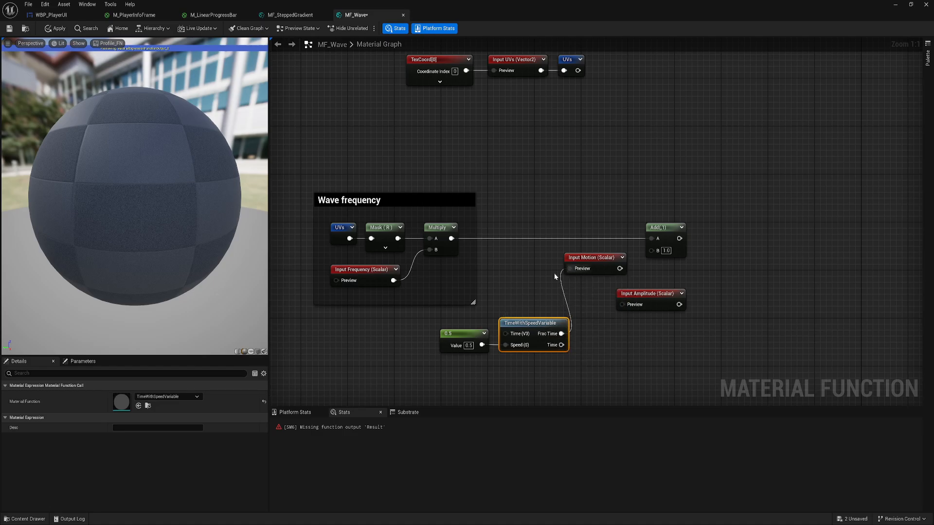
left_click(597, 267)
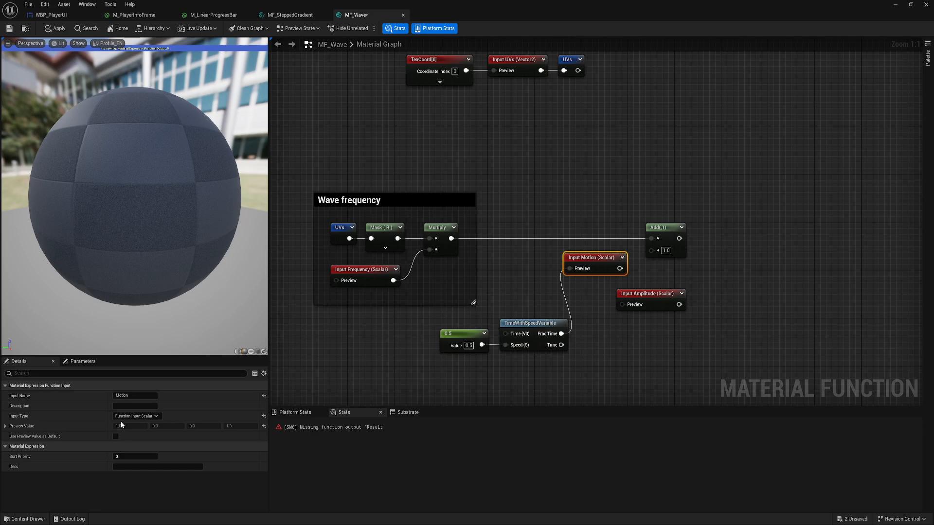
left_click(115, 437)
Line up the constant, TimeWithSpeedVariable and Motion nodes below the long connection and feed Motion into the Add node's B input.
right_click_drag(604, 310, 530, 309)
left_click_drag(532, 287, 534, 352)
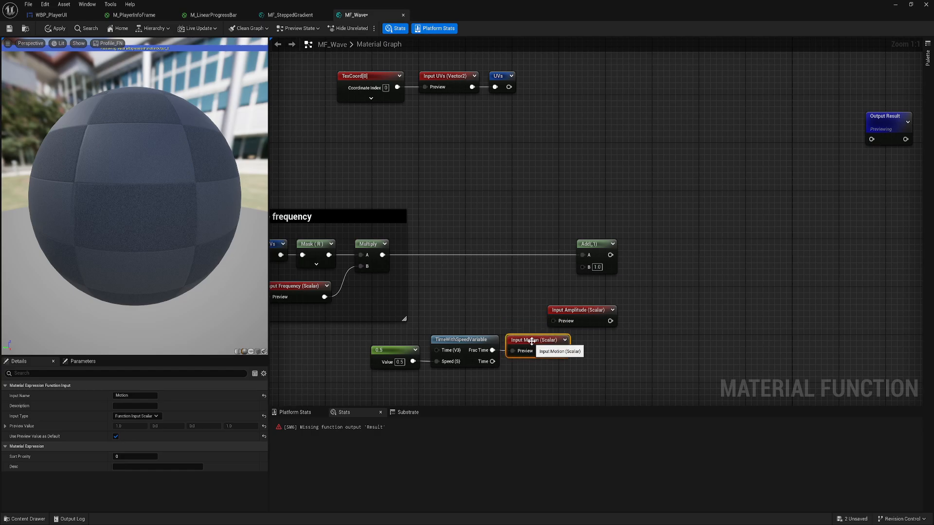
left_click_drag(408, 341, 583, 281)
left_click_drag(599, 244, 656, 246)
left_click_drag(608, 284, 643, 242)
left_click(593, 226)
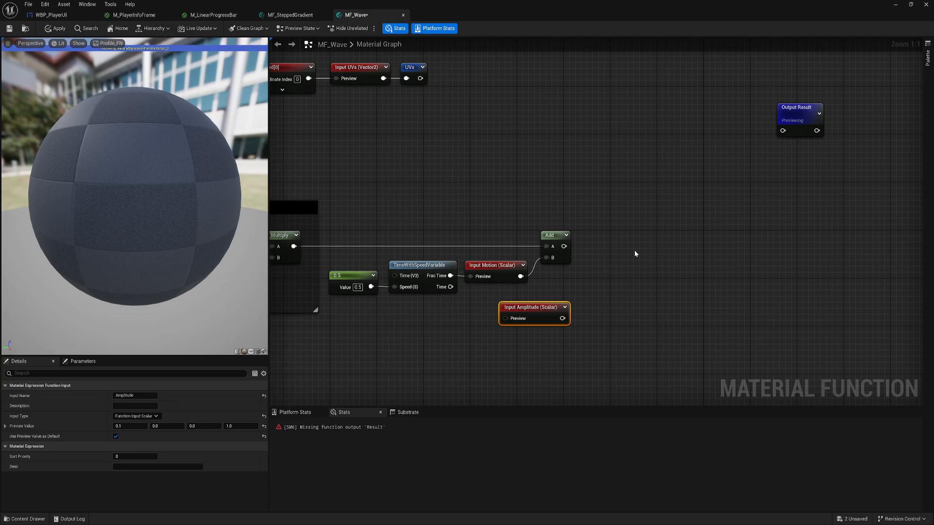
Add a Sine node directly after the Add node and feed it the Add result.
right_click(622, 241)
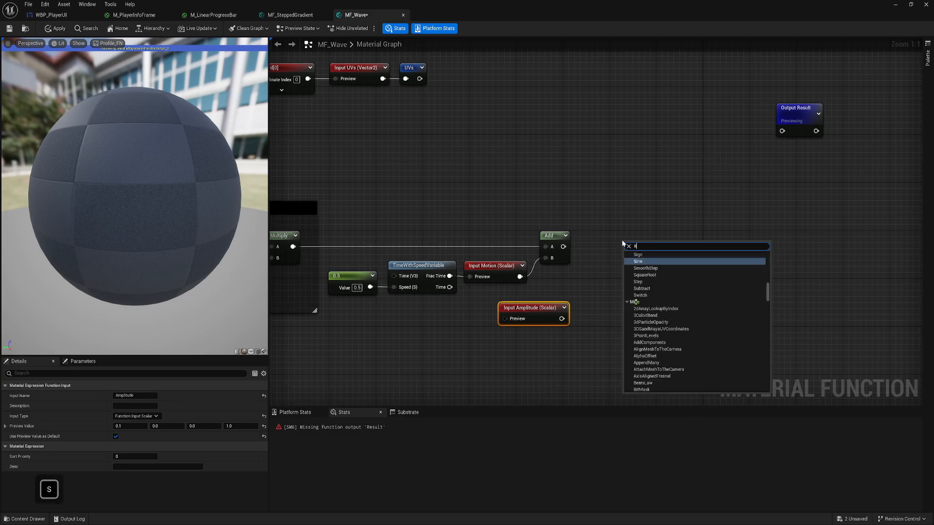
type("sin")
left_click(651, 302)
left_click_drag(563, 247, 628, 257)
left_click_drag(632, 248, 596, 238)
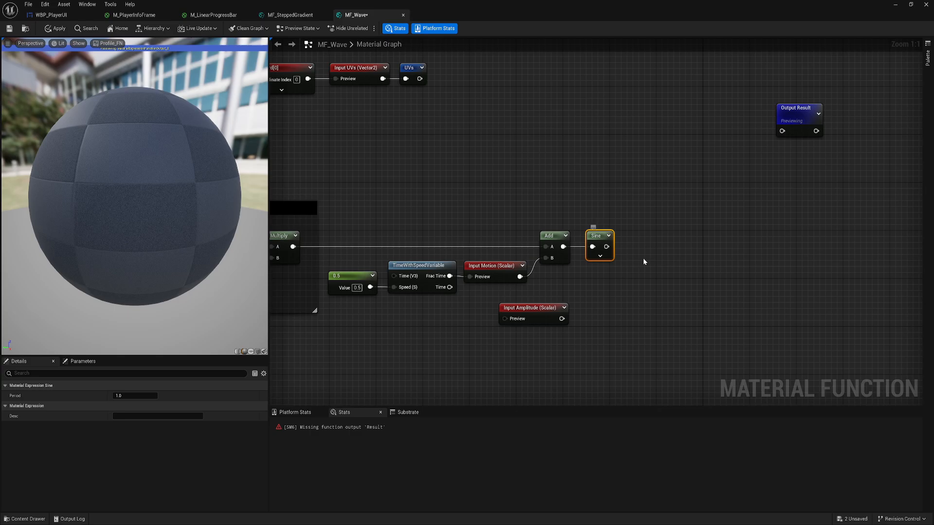
Add a Multiply node after the Sine, connect Sine to A and Amplitude to B, and align the nodes.
key("m")
left_click(647, 241)
left_click_drag(606, 246, 656, 252)
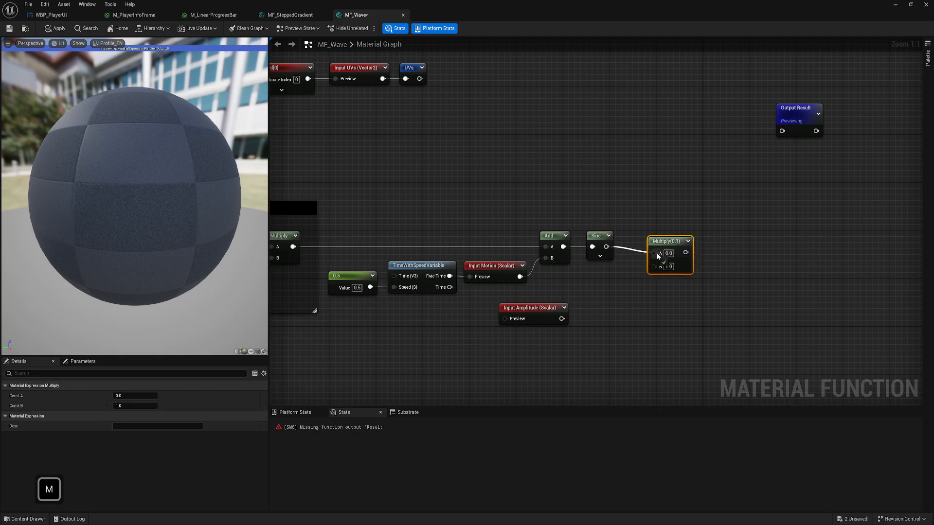
left_click_drag(562, 321, 647, 236)
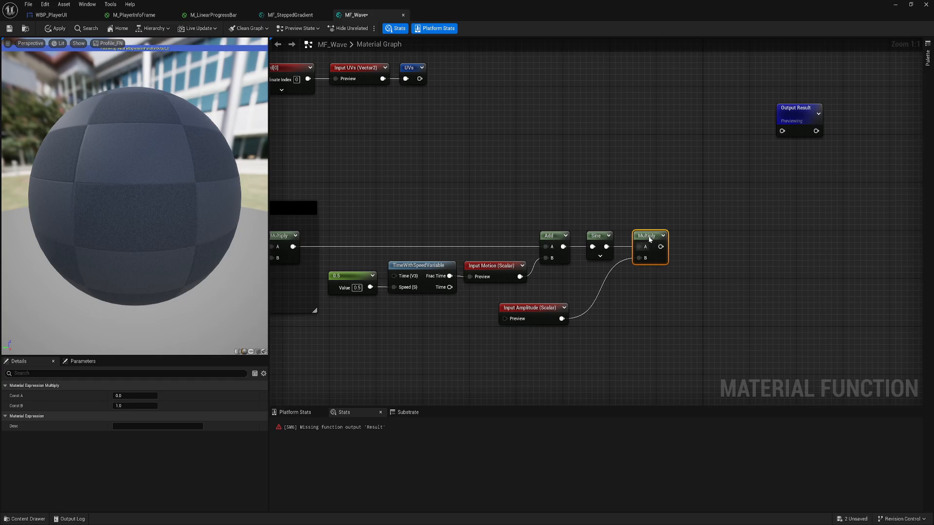
left_click_drag(535, 309, 574, 278)
Group the nodes from the 0.5 constant through the final Multiply in a comment titled "Wave amplitude".
right_click_drag(708, 235, 679, 225)
right_click_drag(320, 199, 401, 217)
left_click_drag(381, 195, 715, 337)
left_click_drag(462, 256, 472, 255)
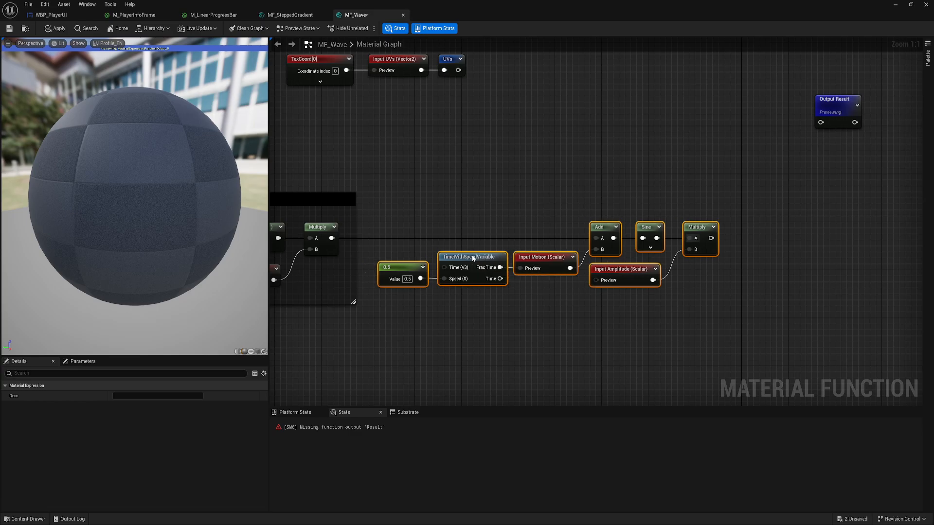
type("cWave ")
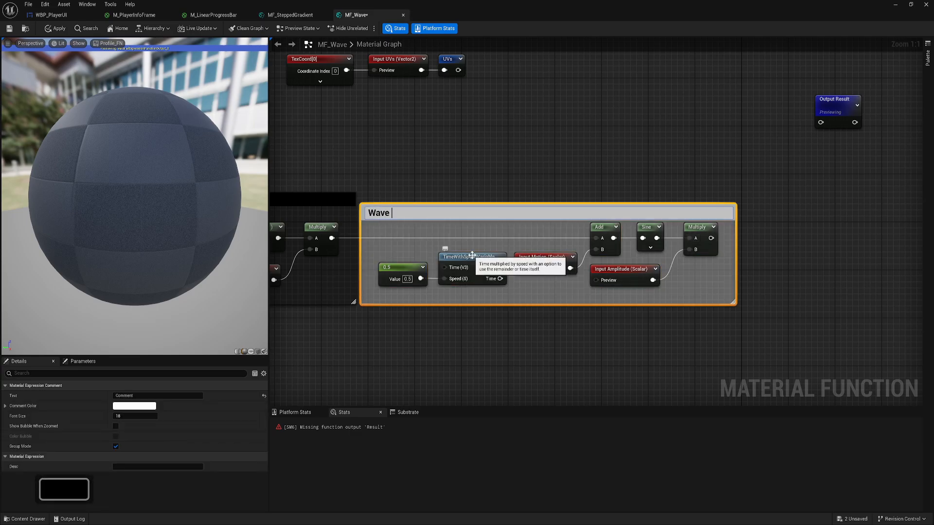
type("amplitude")
key("Return")
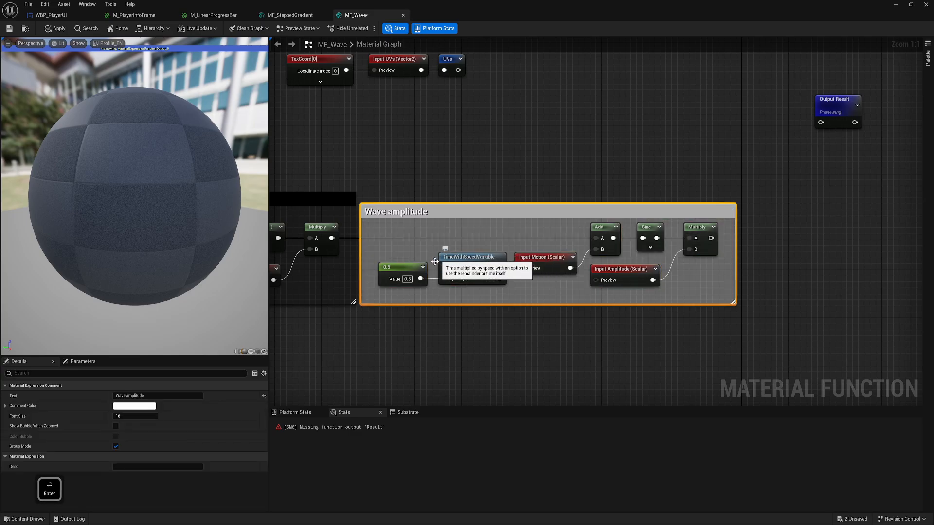
Enable Show Bubble When Zoomed for the Wave amplitude comment and set its comment color to black.
left_click(116, 426)
left_click(134, 405)
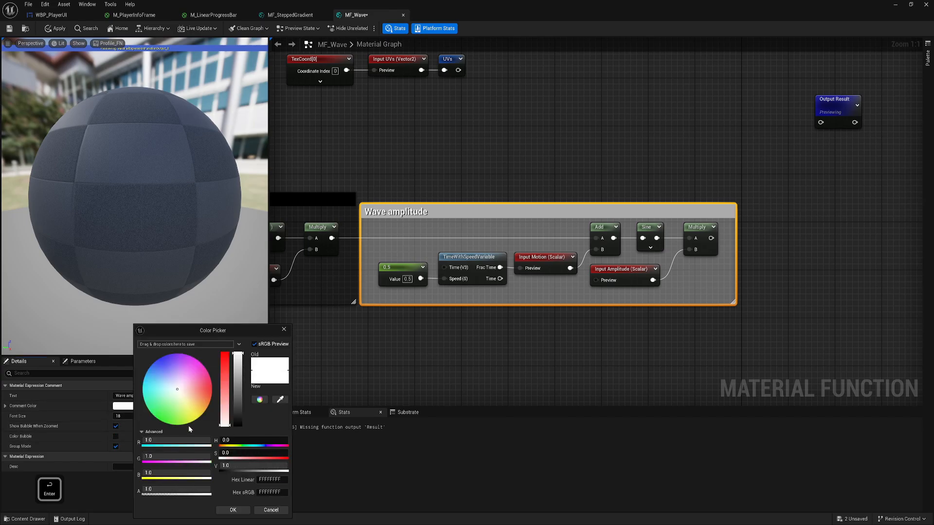
left_click_drag(240, 419, 239, 438)
left_click(233, 510)
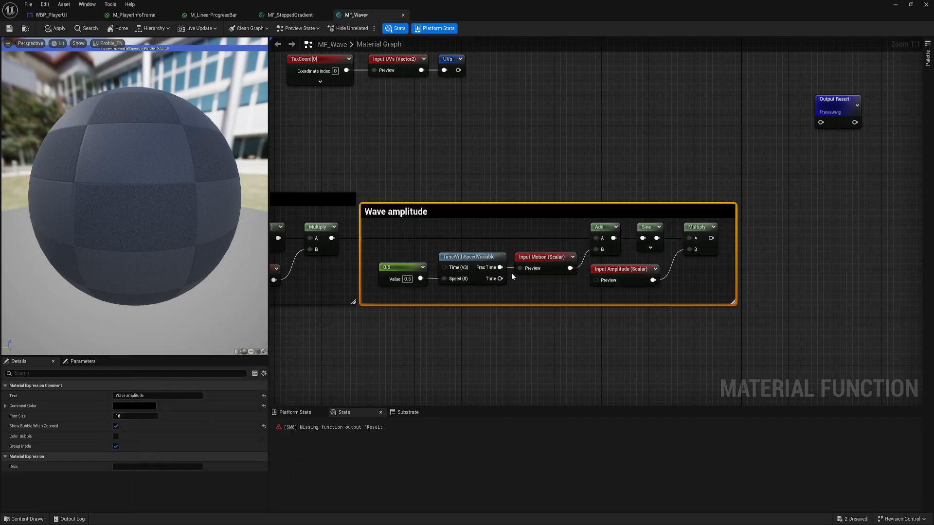
Reposition the texture-coordinate, UVs input and UVs reroute nodes so they sit just above the Wave amplitude comment.
left_click_drag(504, 205, 504, 193)
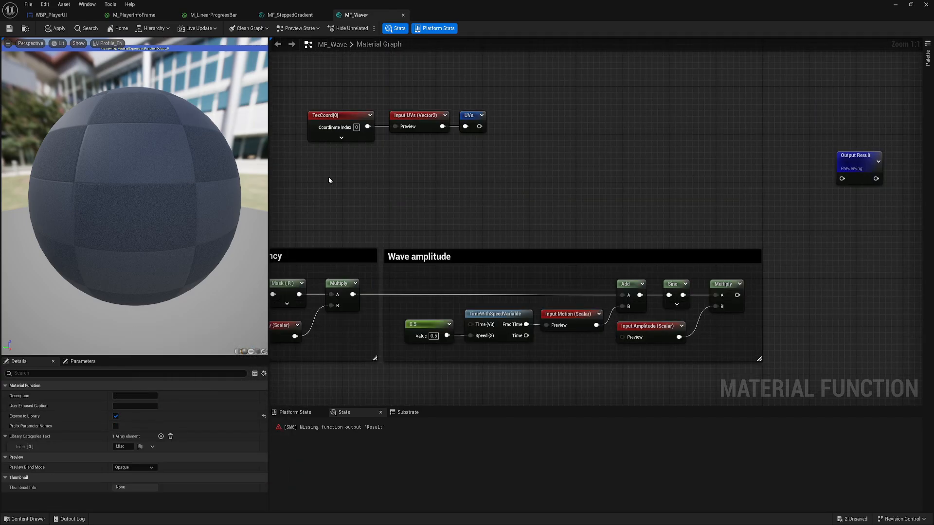
left_click_drag(329, 179, 581, 190)
left_click(722, 170)
right_click_drag(726, 170, 573, 146)
right_click_drag(673, 263, 530, 251)
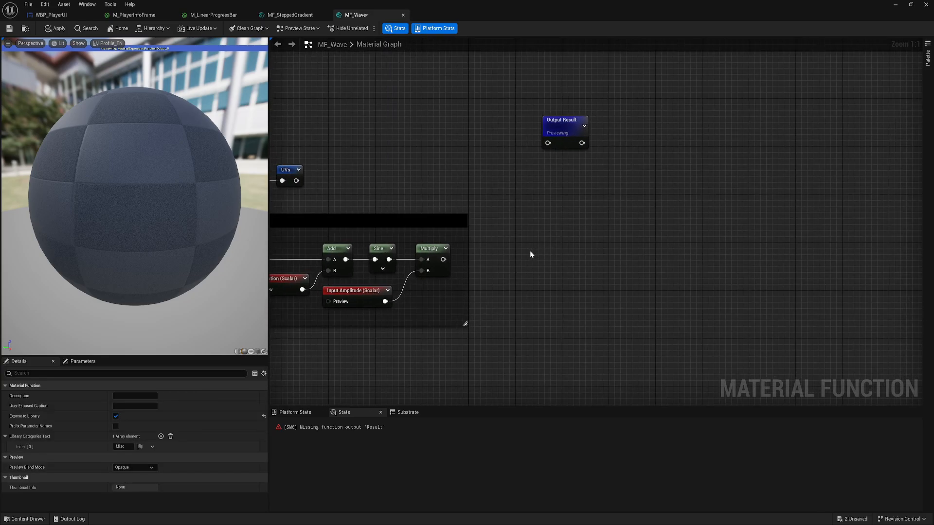
Create an Add node after the Wave amplitude group and feed the group's final Multiply output into its B input.
left_click(523, 254)
left_click_drag(442, 259, 538, 235)
right_click_drag(495, 213, 757, 205)
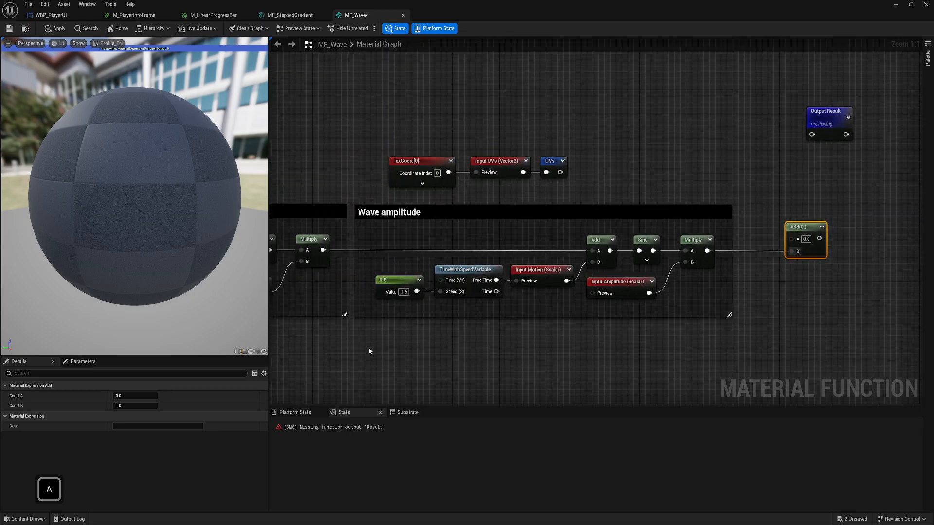
right_click_drag(369, 347, 588, 335)
right_click_drag(750, 288, 410, 175)
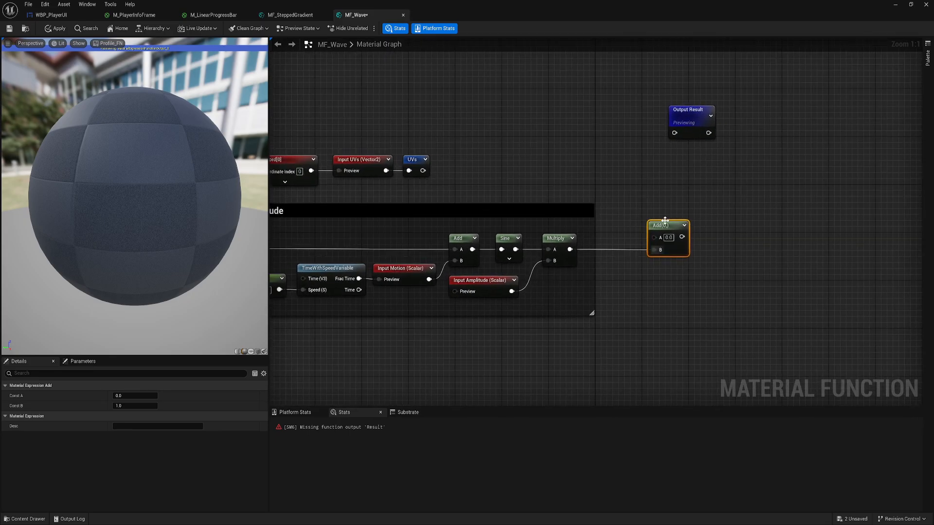
Add a UVs named reroute, connect it to the new Add node's A input, and line the two nodes up.
right_click(623, 200)
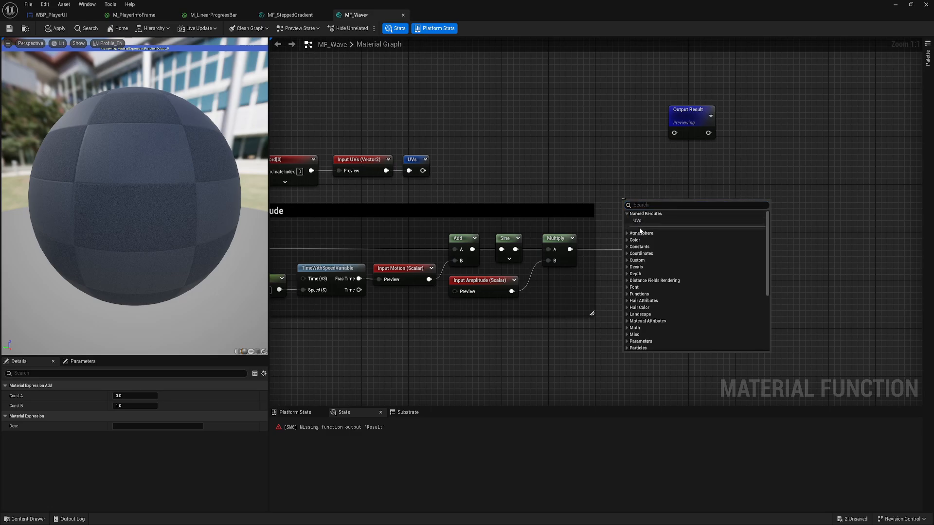
left_click(637, 221)
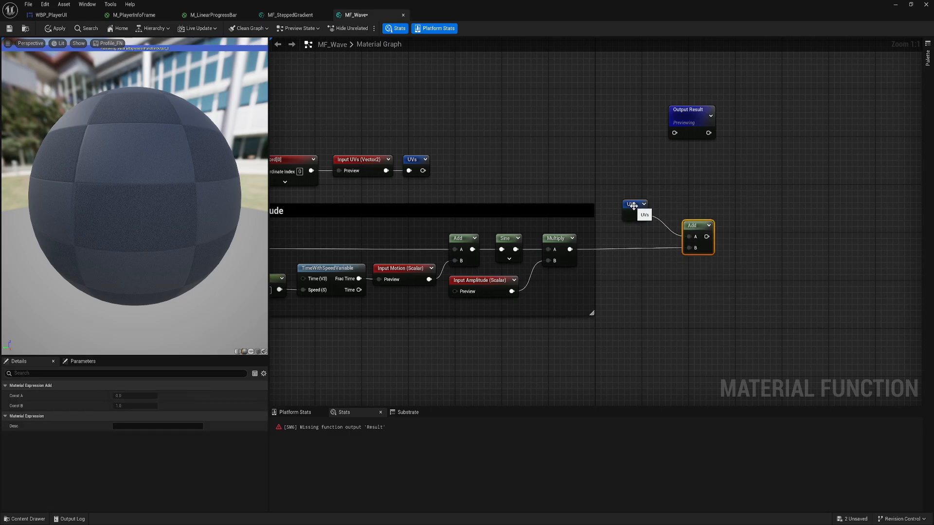
left_click_drag(633, 206, 623, 227)
left_click_drag(695, 232, 666, 232)
Add a ComponentMask after the Add node, connect the Add output to it, and keep only the G channel enabled.
right_click_drag(716, 238, 655, 238)
right_click(655, 239)
type("mas")
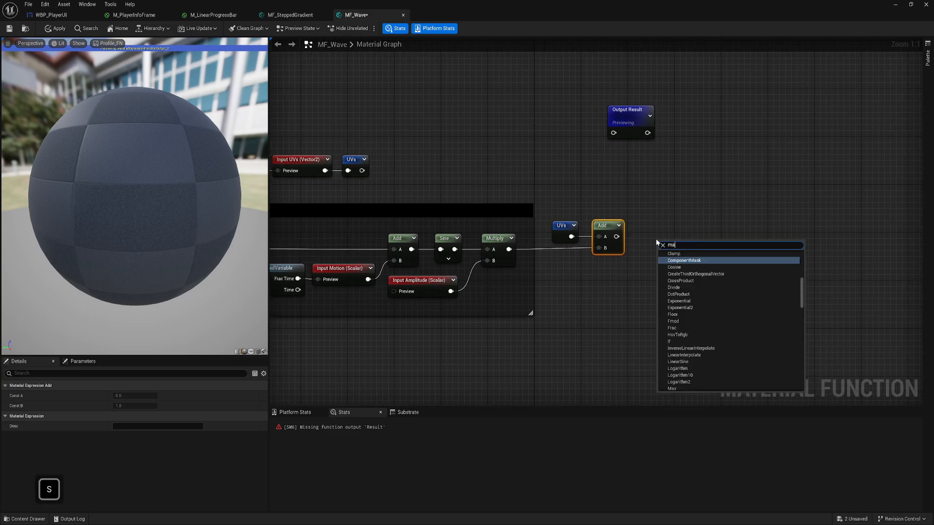
left_click(685, 283)
left_click_drag(616, 236, 662, 255)
left_click_drag(679, 244, 656, 225)
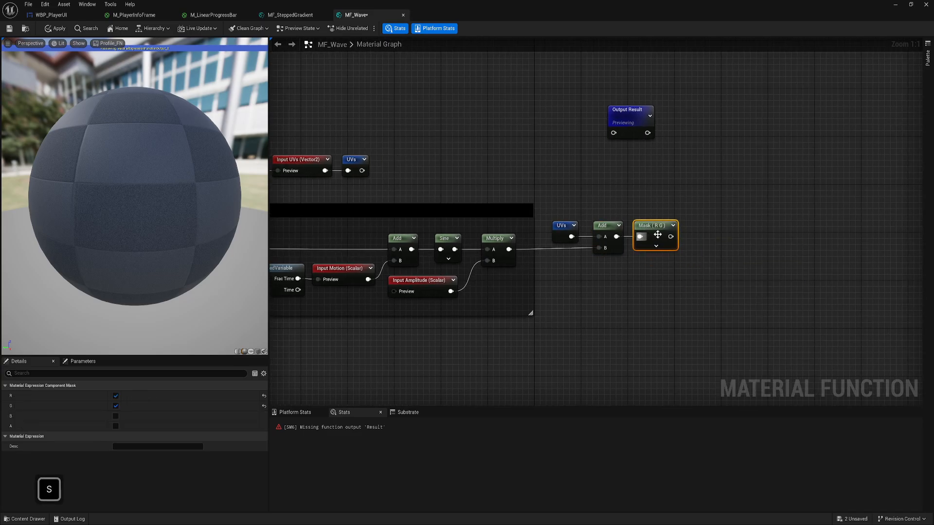
left_click(115, 396)
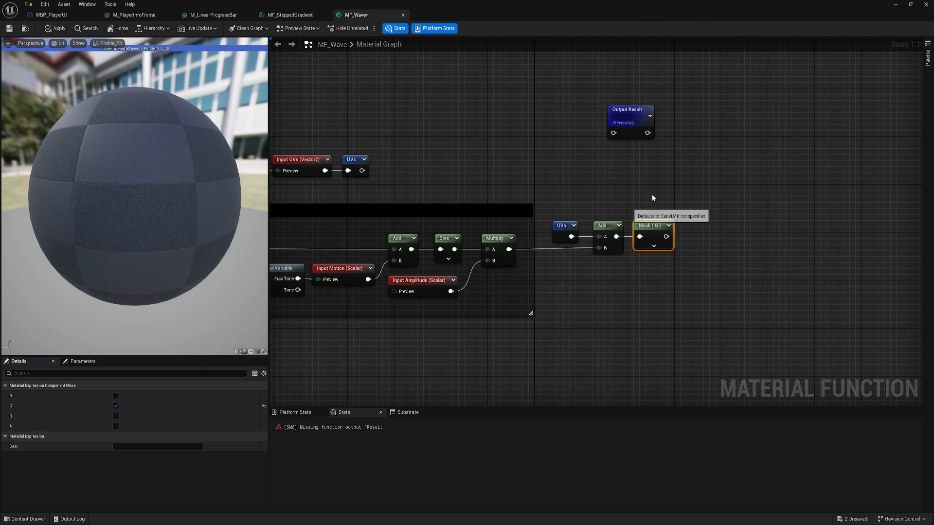
Add a Saturate node after the G mask and connect the mask's output to it.
right_click_drag(749, 255, 673, 251)
right_click(673, 251)
type("sat")
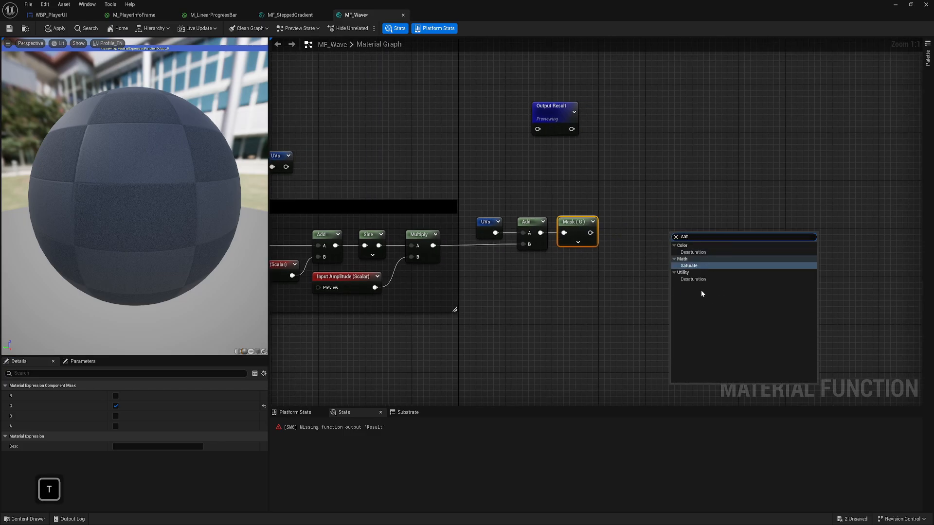
left_click(688, 265)
left_click_drag(590, 233, 622, 222)
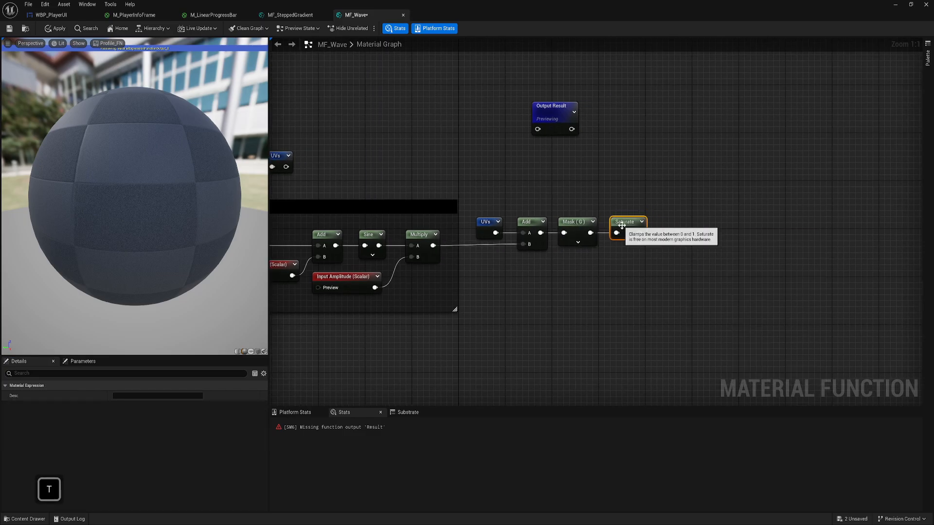
Place the Output Result node beside the Saturate node and connect the saturated value to it.
right_click_drag(672, 180, 615, 178)
left_click_drag(498, 110, 635, 213)
left_click_drag(582, 231, 618, 233)
left_click_drag(631, 214, 619, 214)
left_click(614, 277)
Preview the wave on a plane mesh, orient the plane for viewing, and enable realtime preview.
left_click(251, 352)
right_click_drag(456, 304, 608, 292)
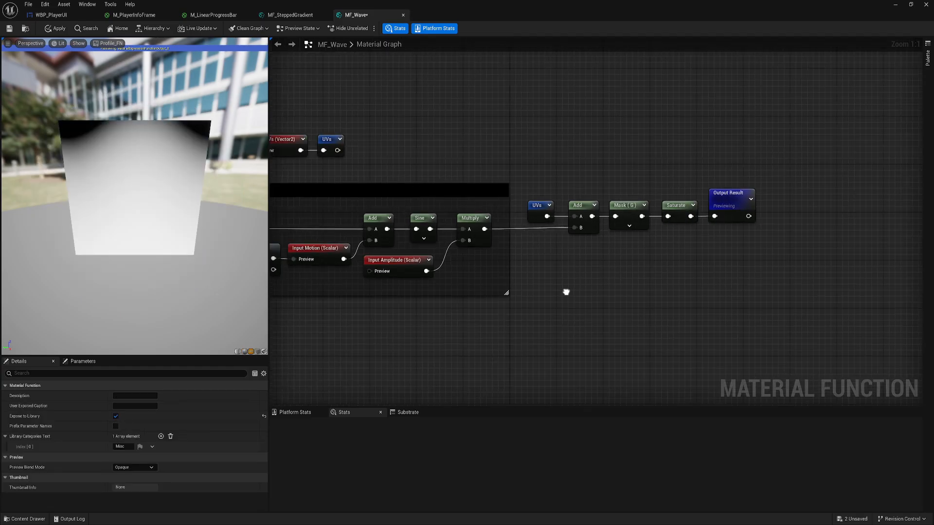
left_click_drag(146, 209, 141, 188)
left_click(8, 43)
left_click(12, 67)
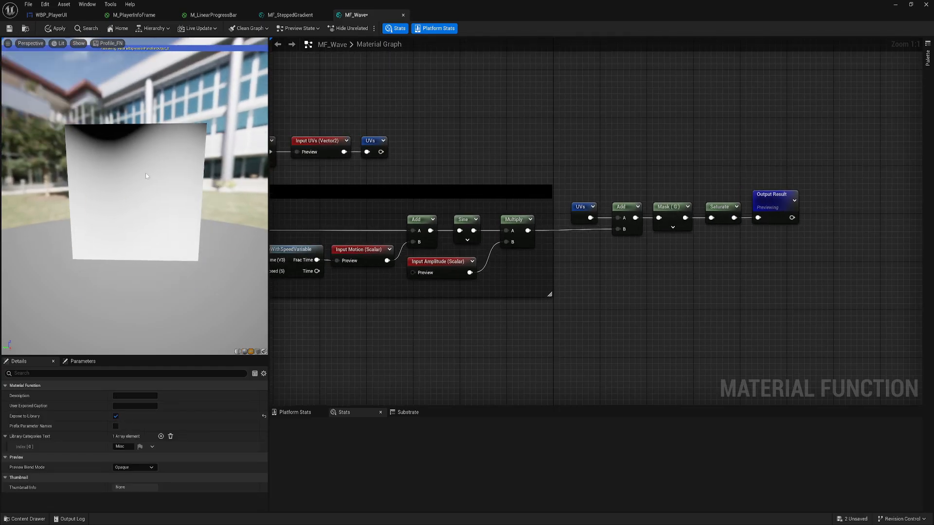
Save the MF_Wave function and close the open material function editors to return to M_LinearProgressBar.
key("ctrl+s")
scroll(705, 328, "down", 3)
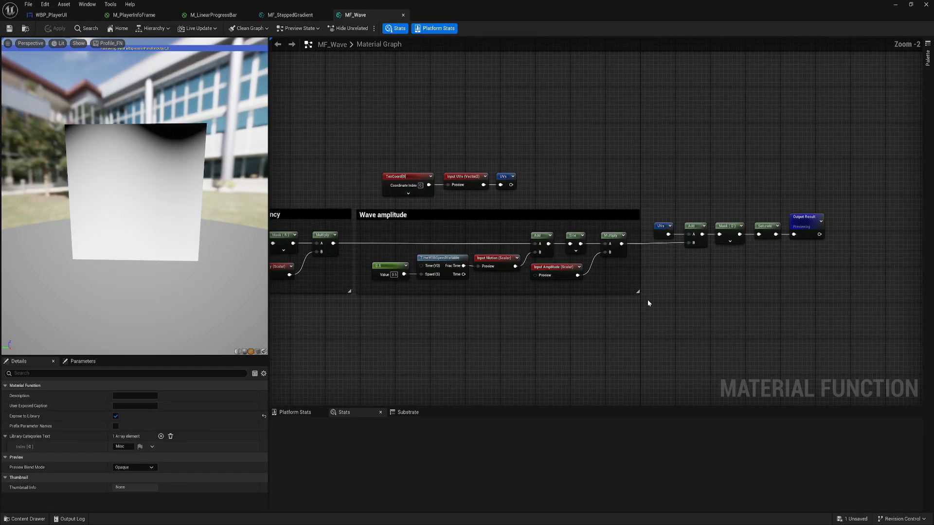
left_click(327, 17)
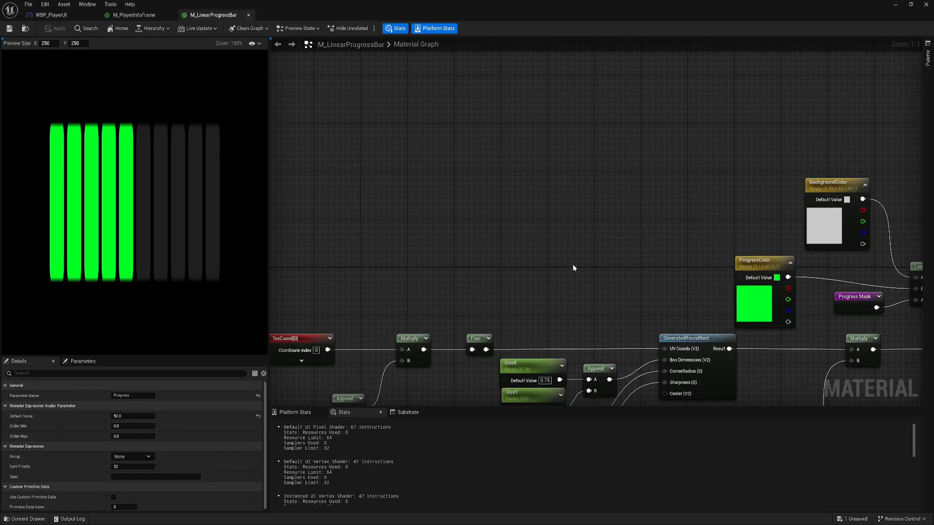
Insert the MF_Wave function into the M_LinearProgressBar graph and open it for editing.
key("ctrl+space")
left_click_drag(299, 394, 479, 194)
double_click(481, 192)
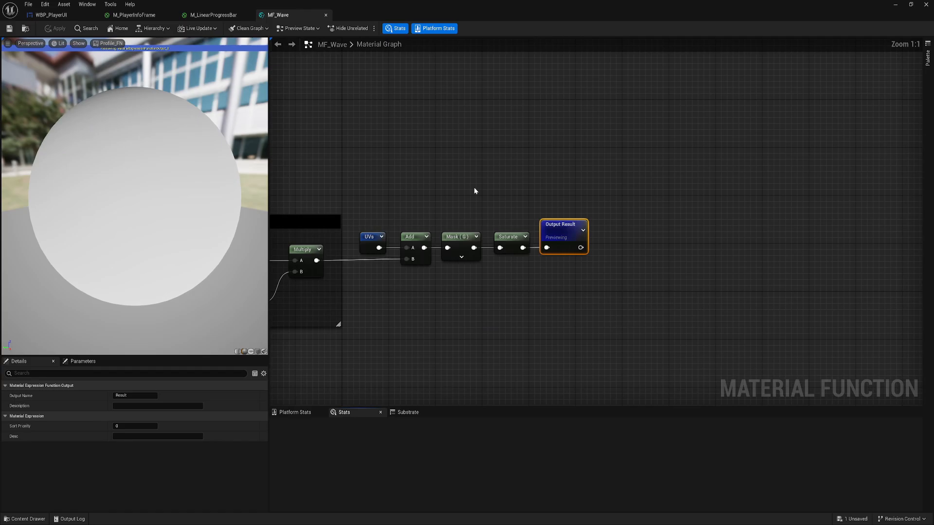
Set the sort priority of MF_Wave's Frequency input to 1.
scroll(392, 166, "up", 5)
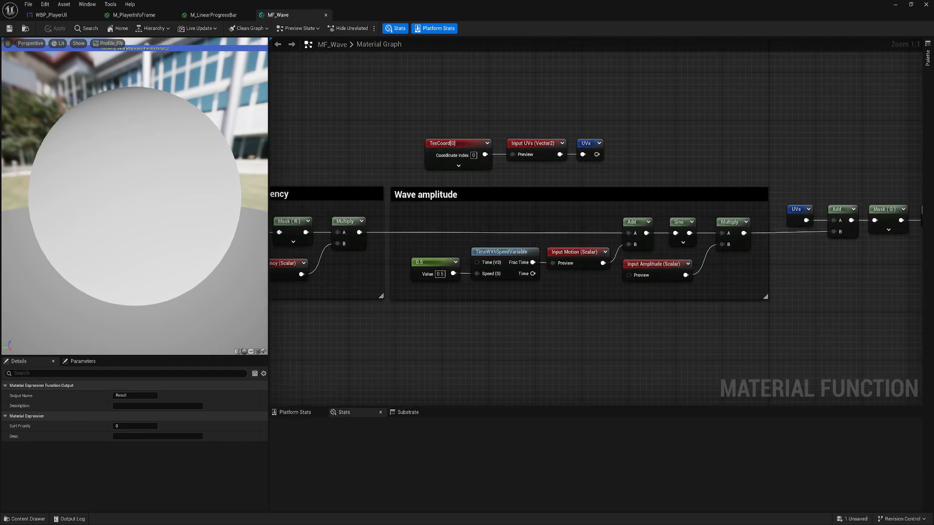
right_click_drag(676, 129, 888, 142)
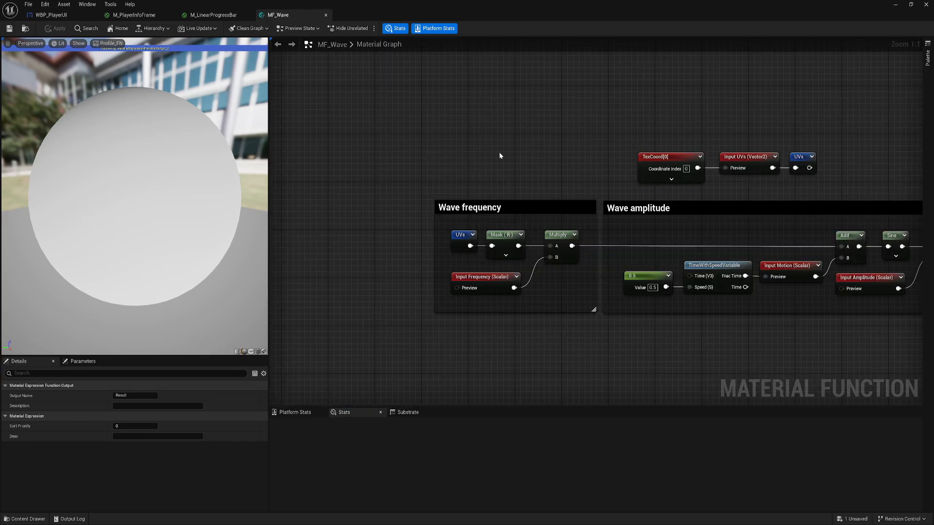
right_click_drag(558, 148, 442, 141)
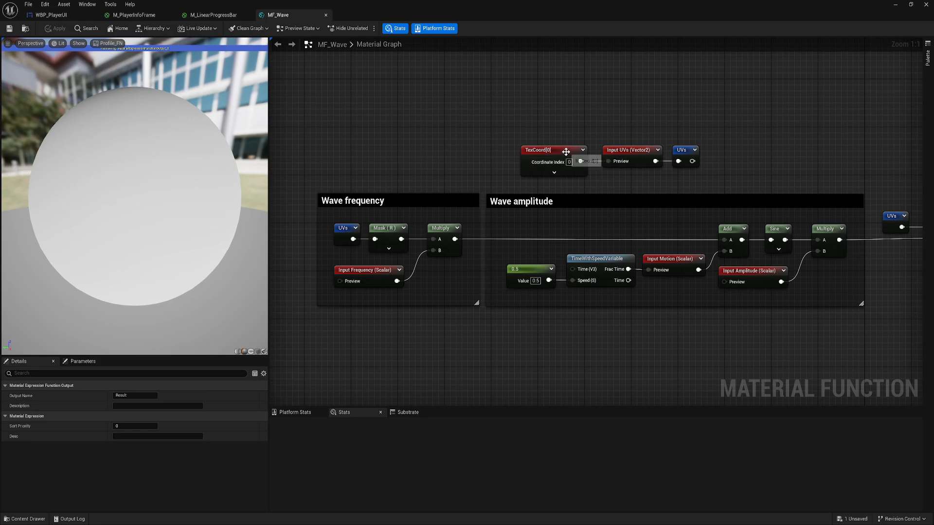
left_click(552, 165)
left_click(629, 156)
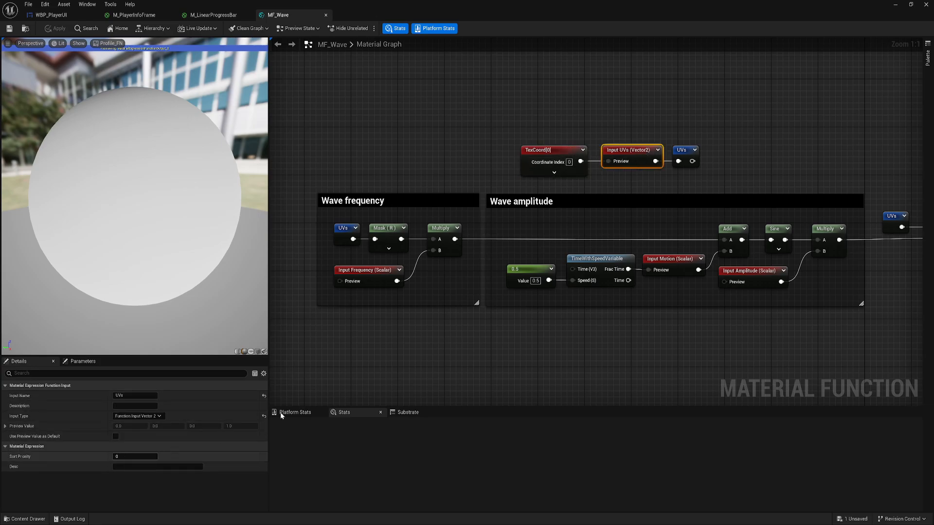
left_click(376, 276)
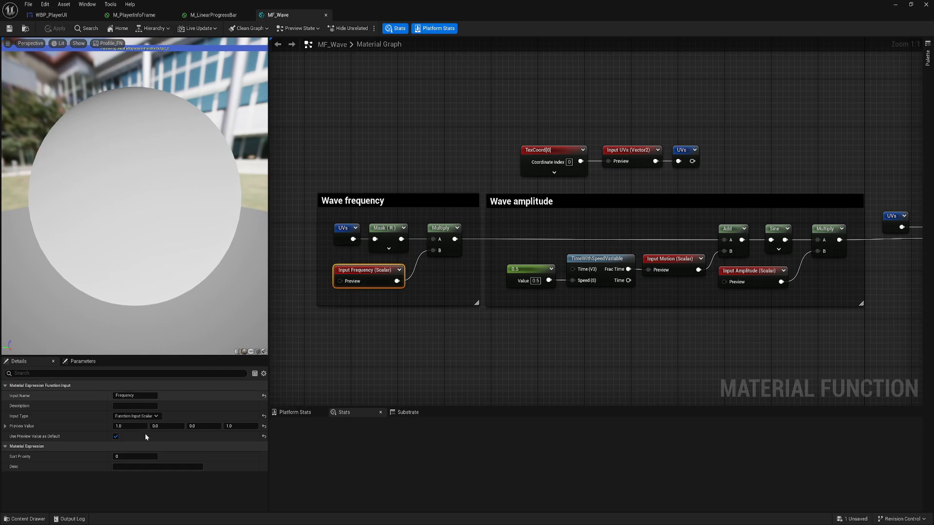
left_click(136, 456)
type("1")
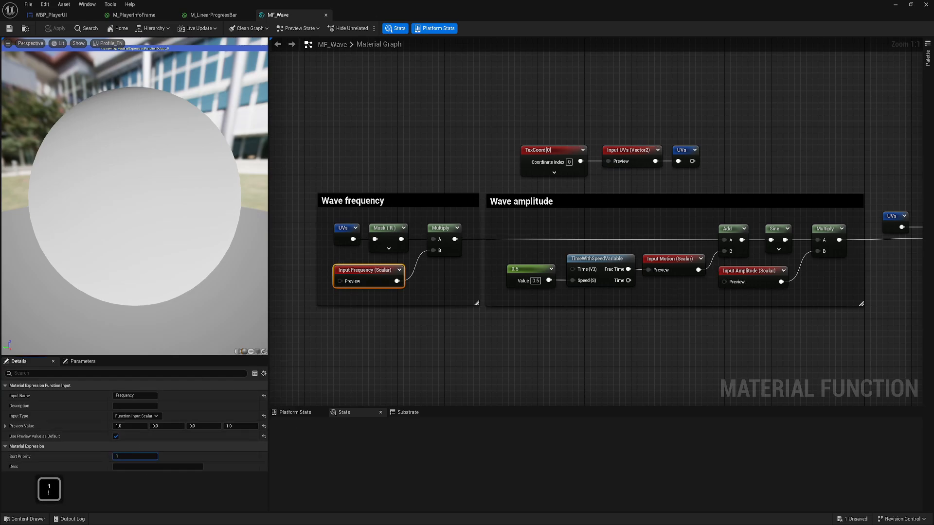
Set the sort priority of the Amplitude input to 2.
right_click_drag(747, 285, 641, 287)
left_click(642, 275)
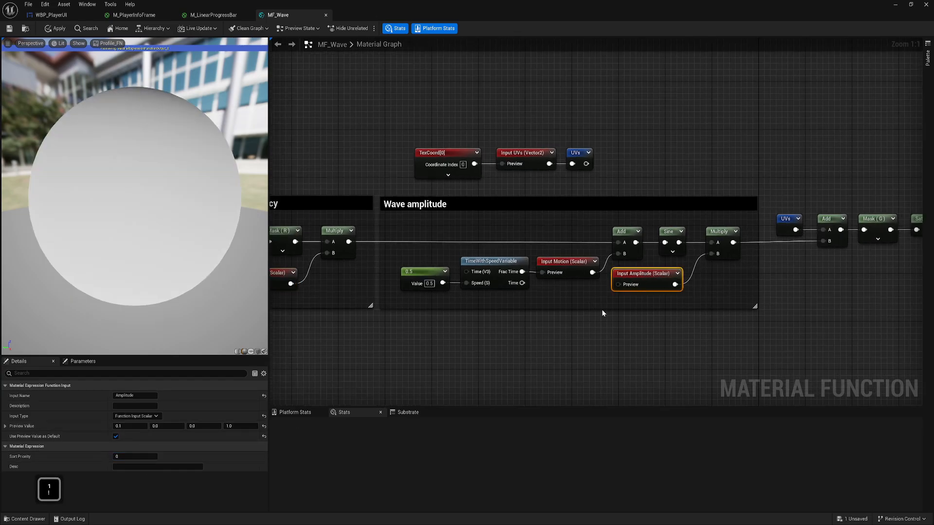
left_click(126, 457)
type("2")
Set the sort priority of the Motion input to 3 and save the function.
left_click(564, 266)
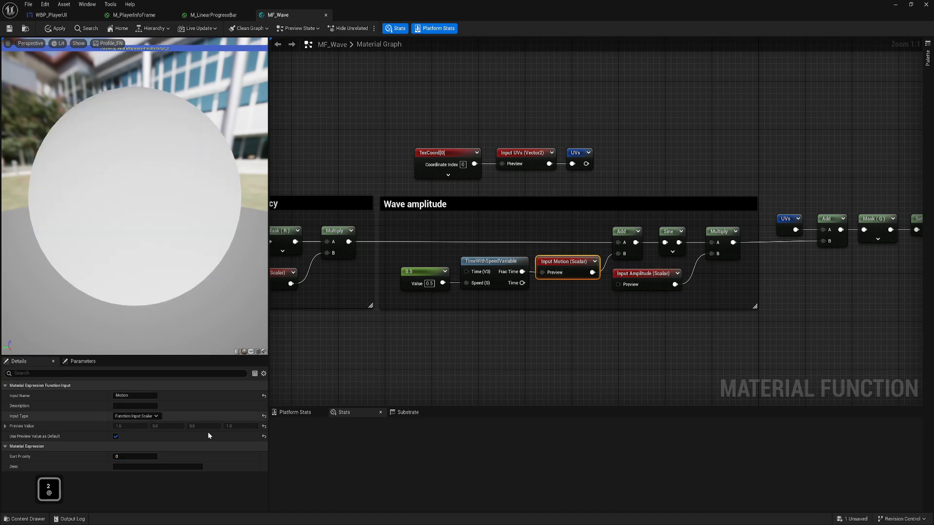
left_click(127, 456)
type("3")
left_click(471, 374)
left_click(9, 28)
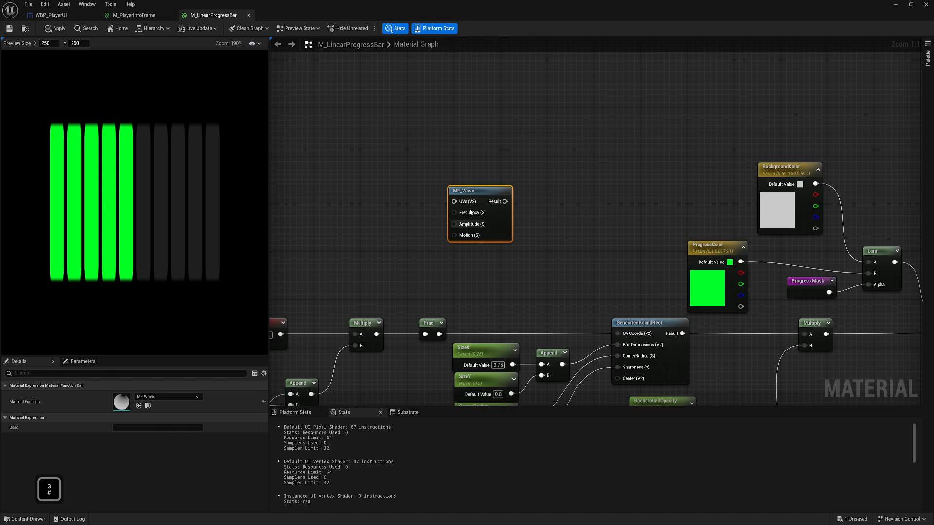
Create a scalar parameter WaveAplitude with default value 0.1 and connect it to the MF_Wave node's Amplitude input.
left_click_drag(497, 212, 521, 188)
right_click_drag(393, 203, 485, 214)
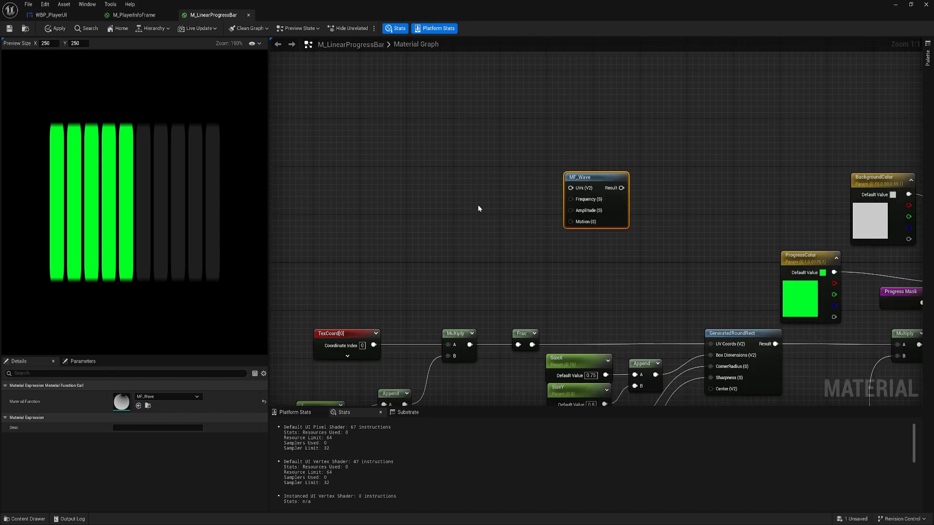
left_click(467, 184)
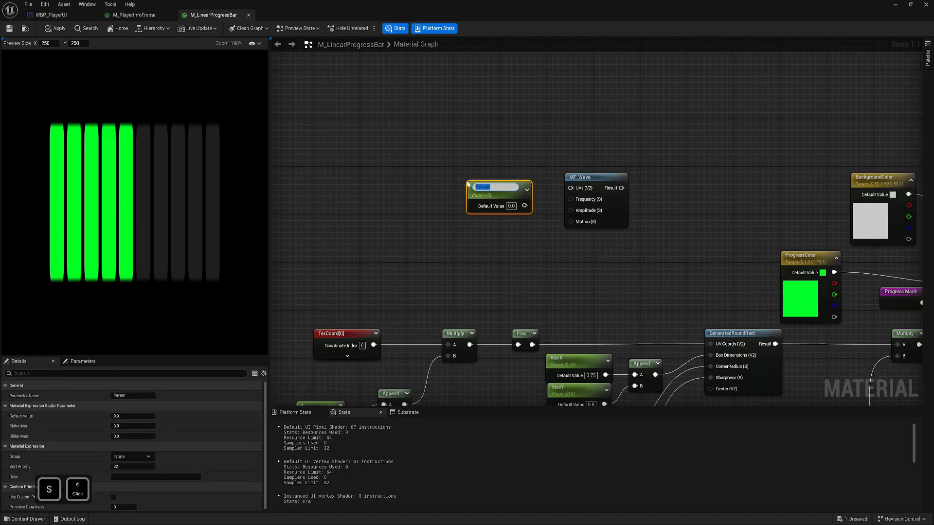
type("Wave")
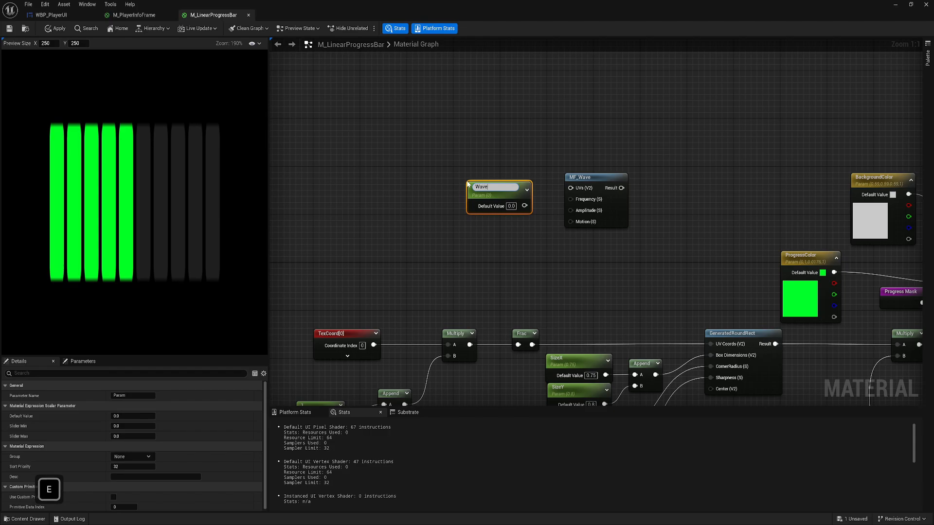
type("Amplitude")
key("Return")
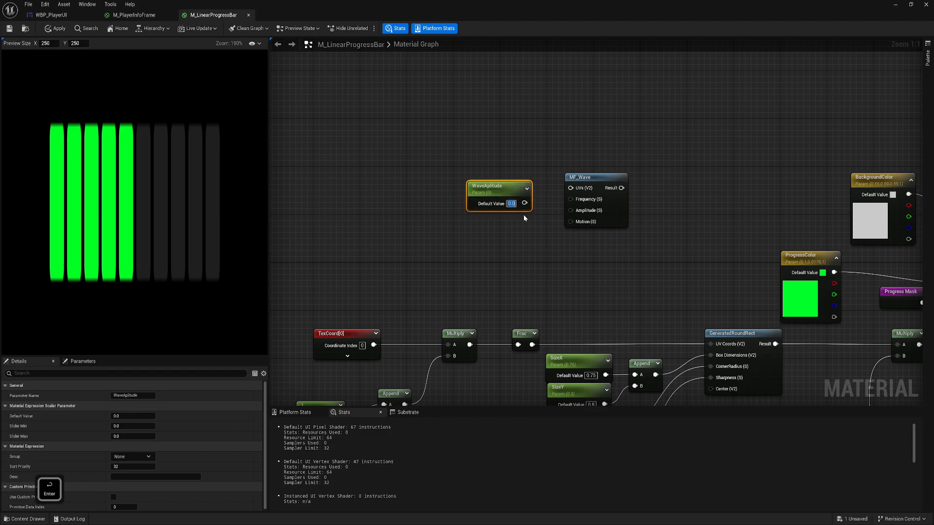
type("0.1")
key("Return")
left_click_drag(525, 202, 570, 210)
left_click_drag(516, 187, 507, 214)
Create a scalar parameter WaveFrequency with default value 1.0 and connect it to MF_Wave's Frequency input.
left_click(466, 168)
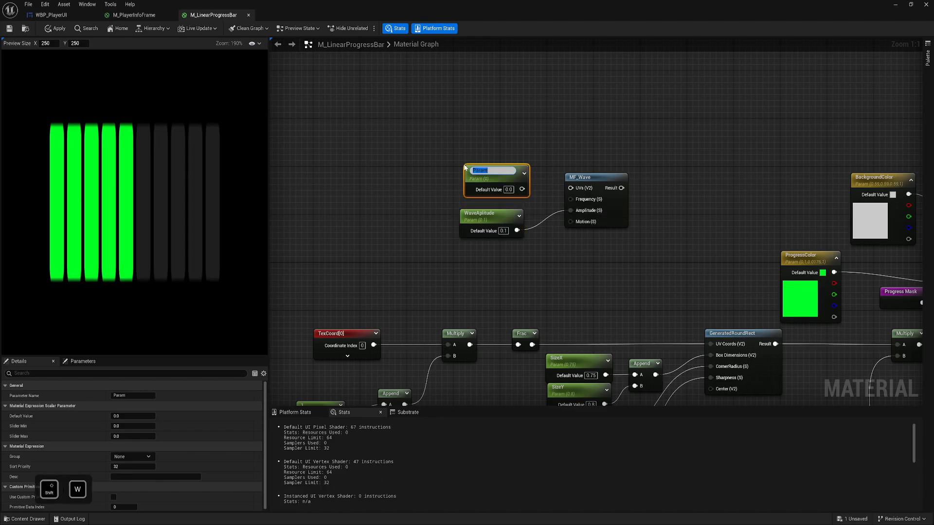
type("Wave")
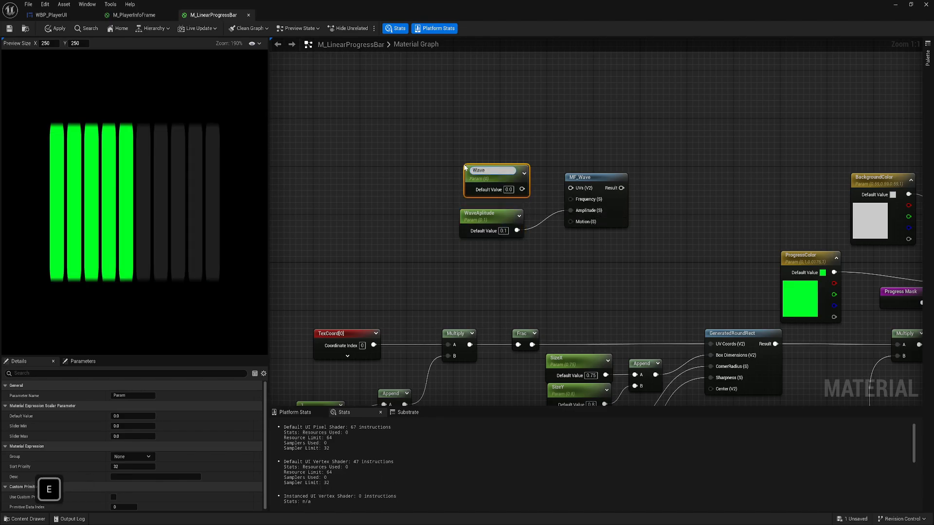
type("Frequency")
key("Return")
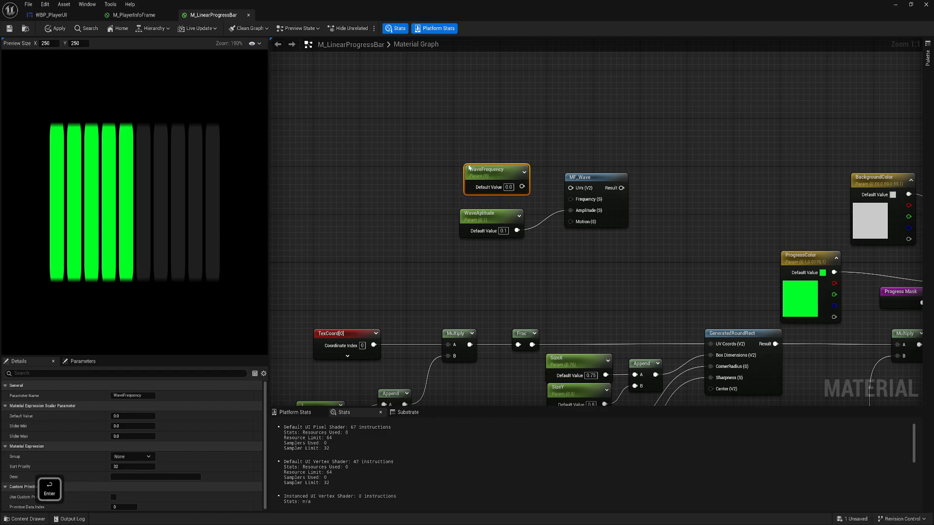
left_click(508, 187)
type("0.1")
left_click_drag(521, 187, 502, 191)
left_click(509, 188)
type("1")
Tidy the layout by aligning the WaveAplitude parameter and moving MF_Wave closer to its two parameters.
left_click_drag(500, 219, 503, 226)
right_click_drag(659, 249, 652, 236)
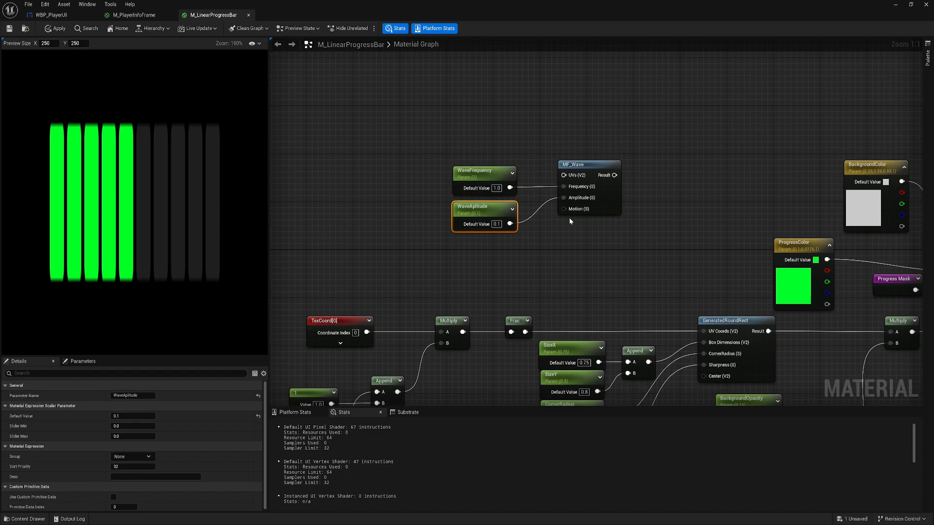
left_click_drag(605, 196, 586, 192)
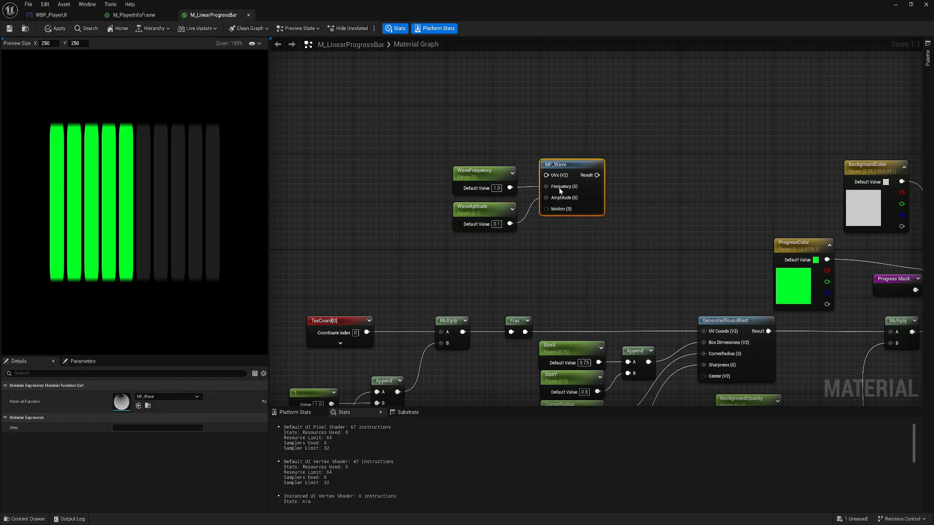
right_click_drag(575, 229, 581, 237)
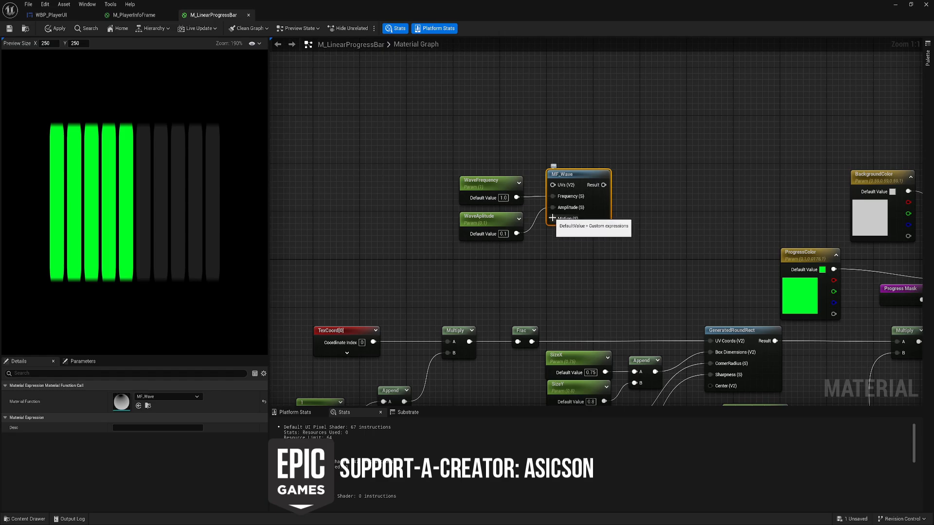
left_click_drag(552, 219, 508, 265)
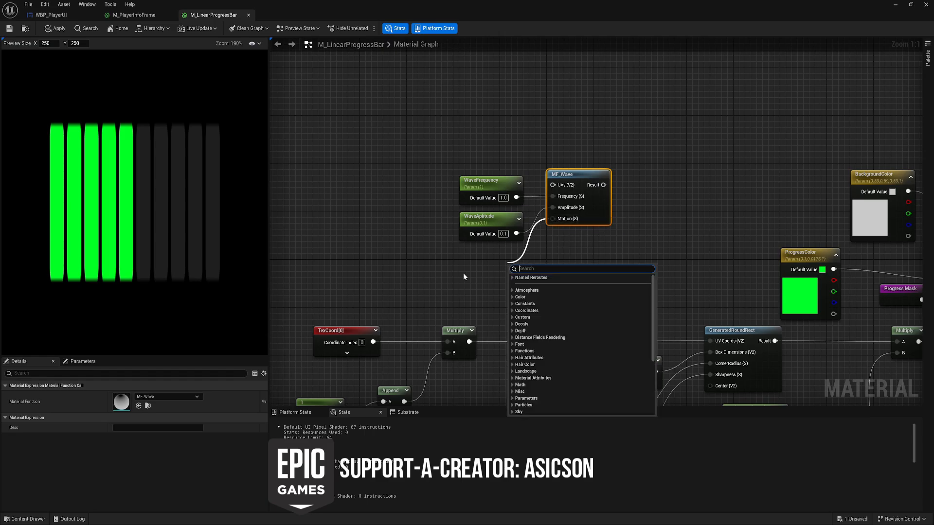
type("s")
left_click(463, 264)
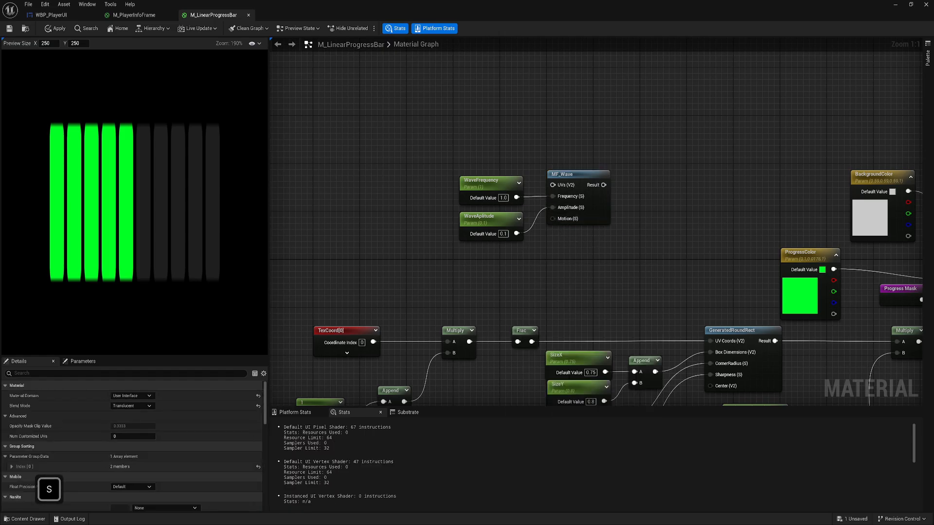
Move WaveFrequency, WaveAplitude and MF_Wave together slightly away from the color nodes to make room after MF_Wave.
right_click_drag(598, 246, 557, 252)
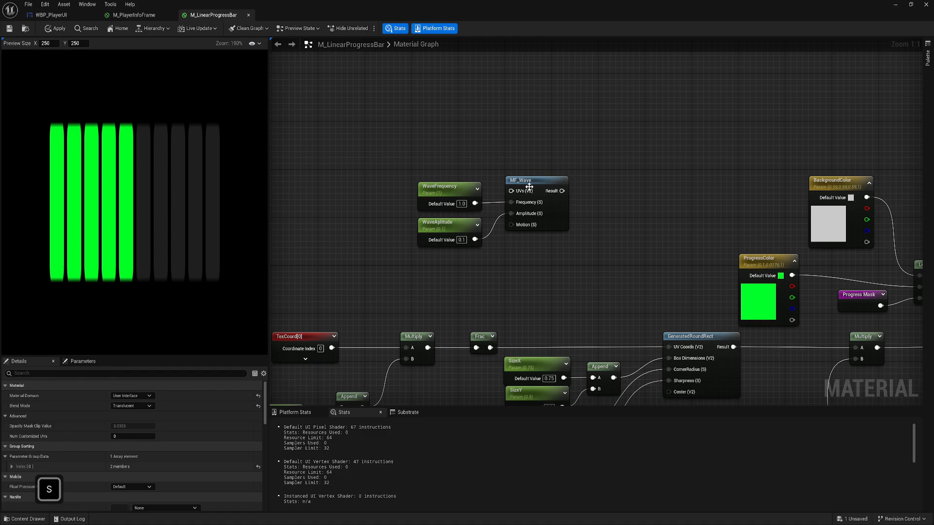
left_click_drag(529, 187, 431, 142)
key("Escape")
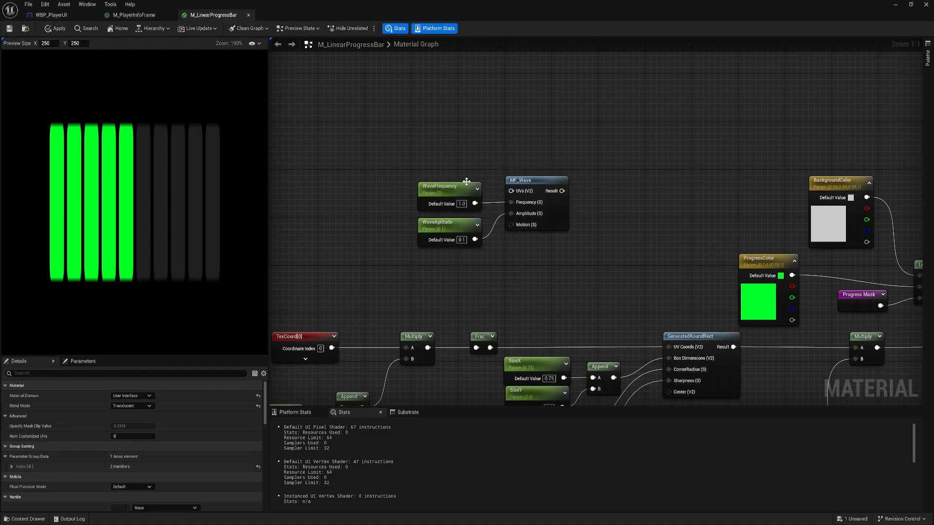
right_click_drag(566, 152, 509, 169)
left_click_drag(383, 164, 465, 219)
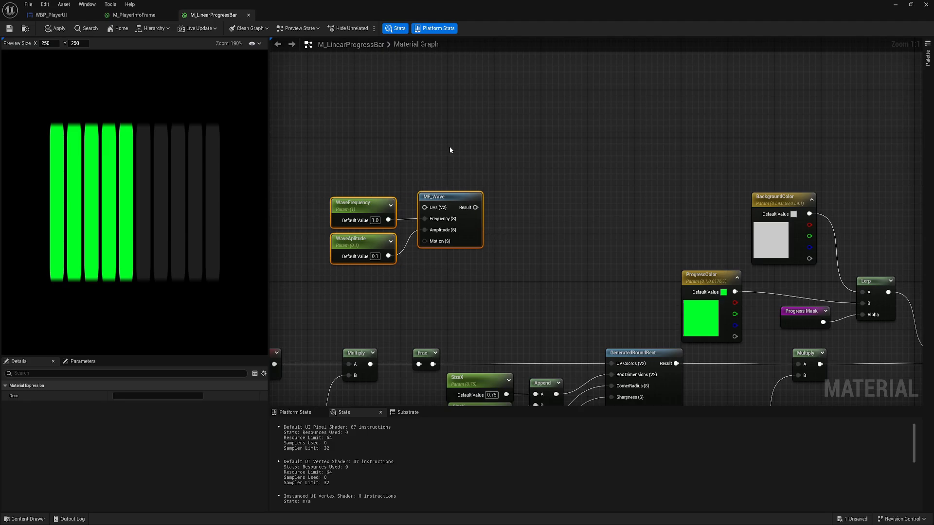
Add a Math SmoothStep node above and beyond MF_Wave and connect MF_Wave's Result to its Value input.
right_click_drag(449, 147, 423, 156)
right_click(509, 165)
type("smoo")
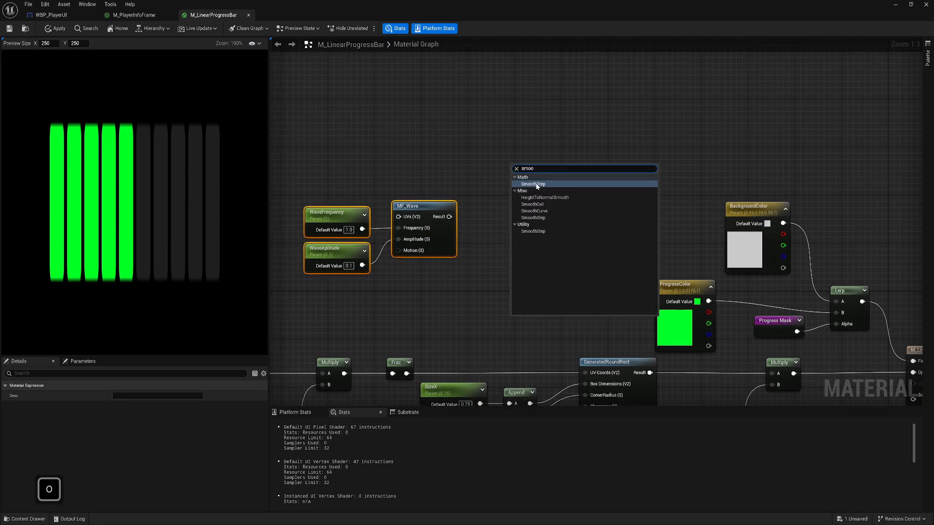
left_click(535, 184)
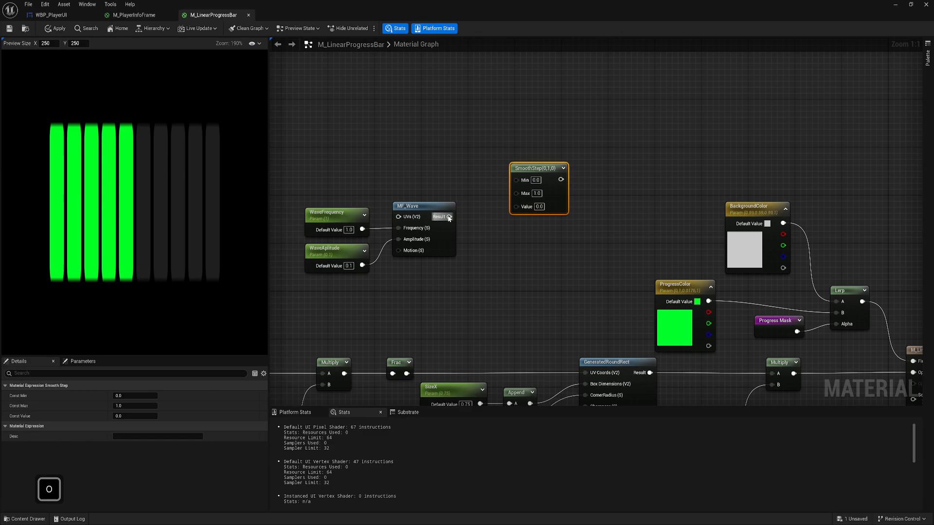
left_click_drag(448, 217, 509, 165)
right_click_drag(391, 154, 468, 170)
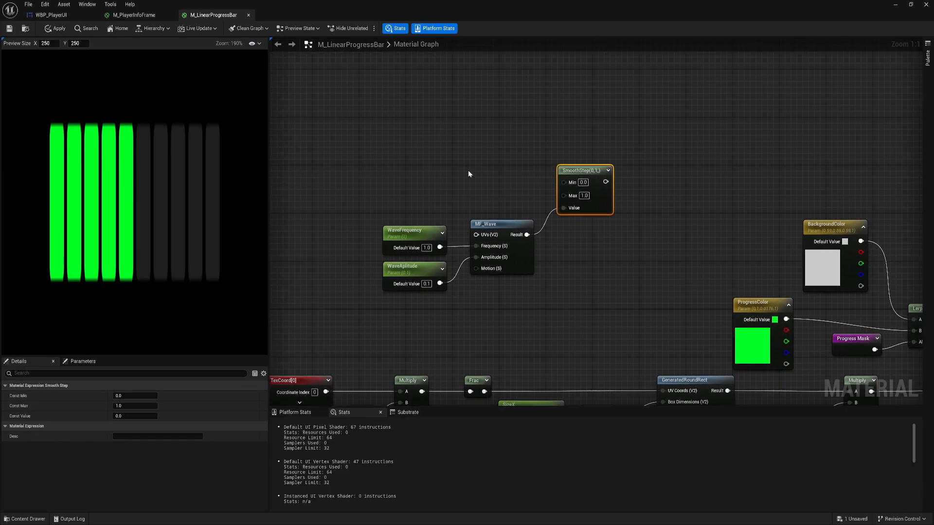
Create a scalar parameter named WaveFill above the wave parameters and place it well ahead of the SmoothStep node.
right_click_drag(401, 155, 443, 159)
key("s")
left_click(416, 156)
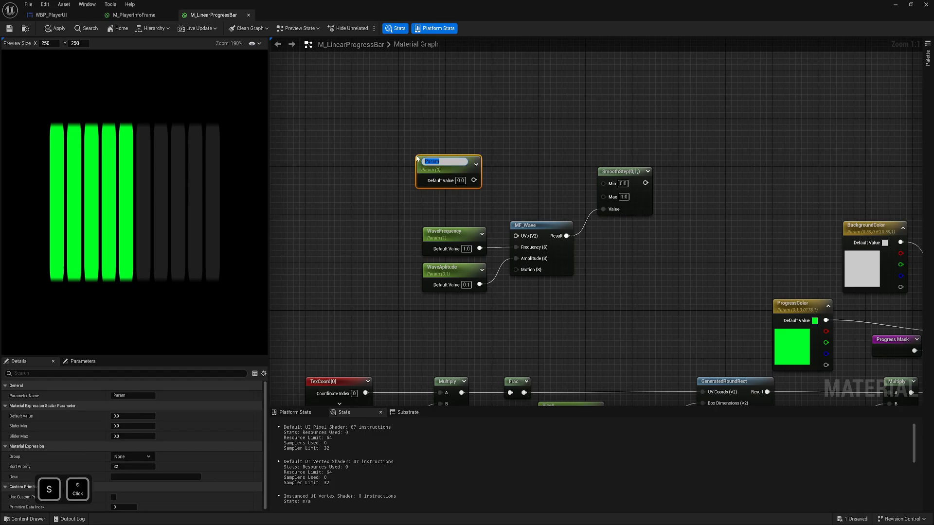
type("Wave")
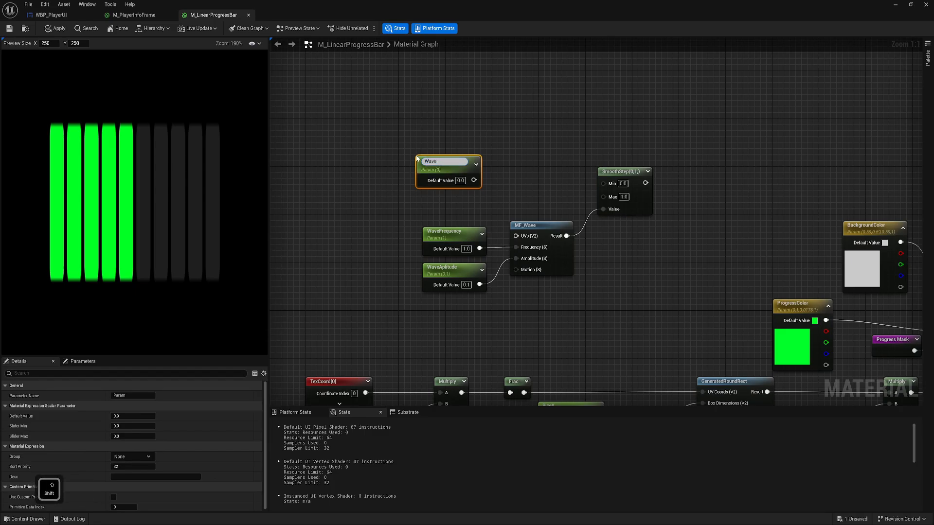
type("Fill")
key("Return")
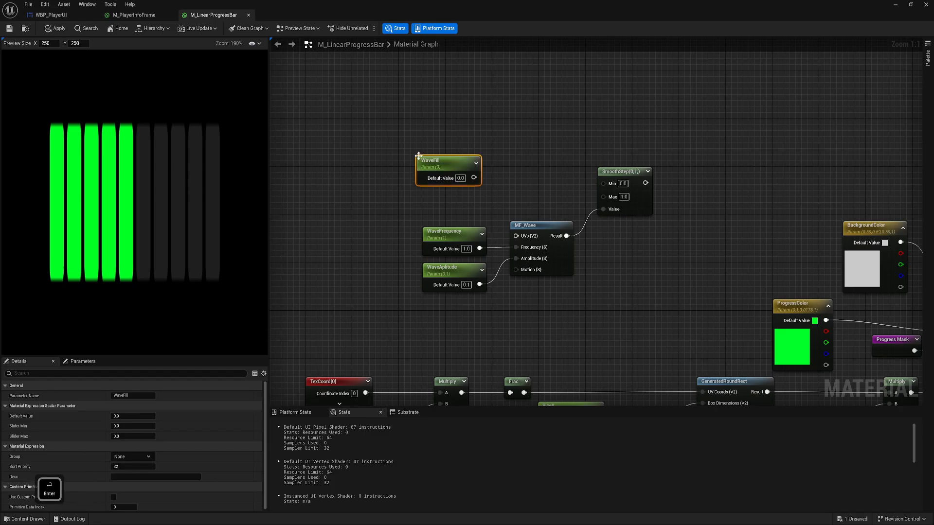
left_click_drag(418, 157, 389, 155)
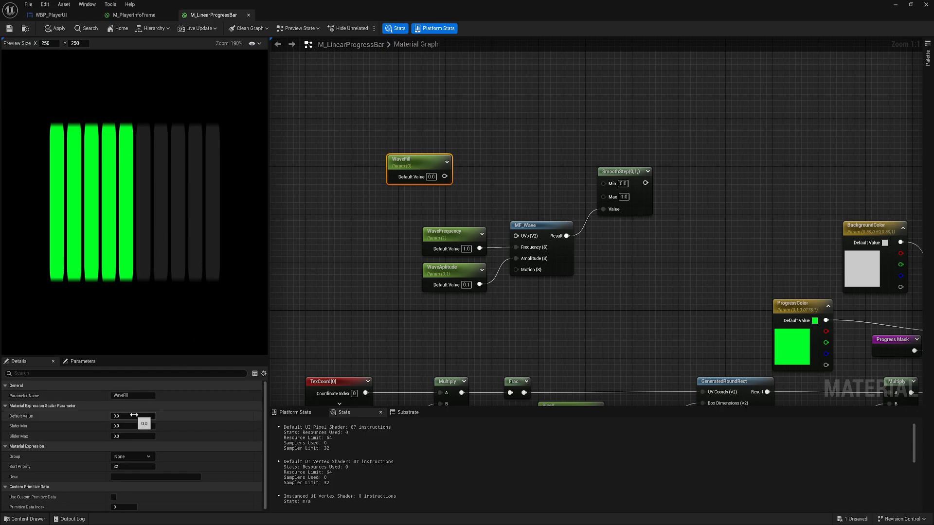
Set WaveFill's slider maximum to 1 and its default value to 0.5.
left_click(127, 436)
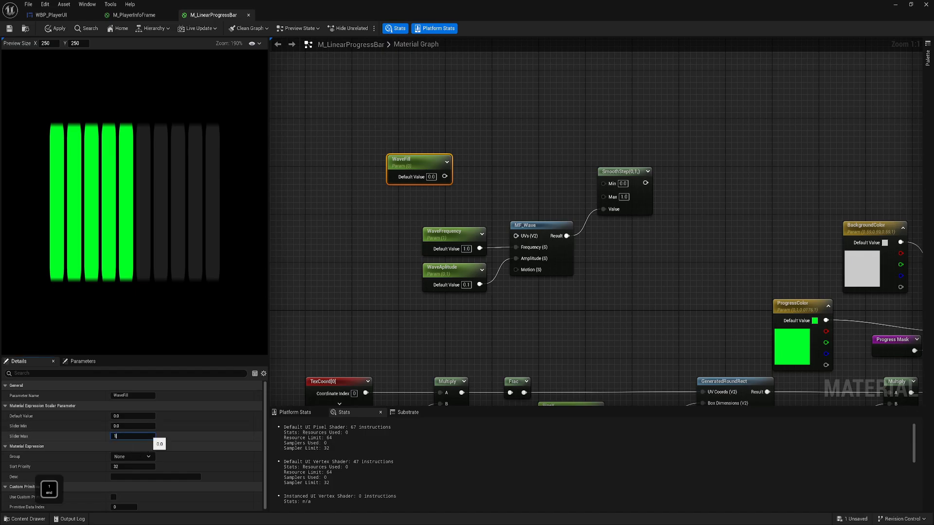
type("1")
key("Return")
left_click(132, 416)
type("0.5")
key("Return")
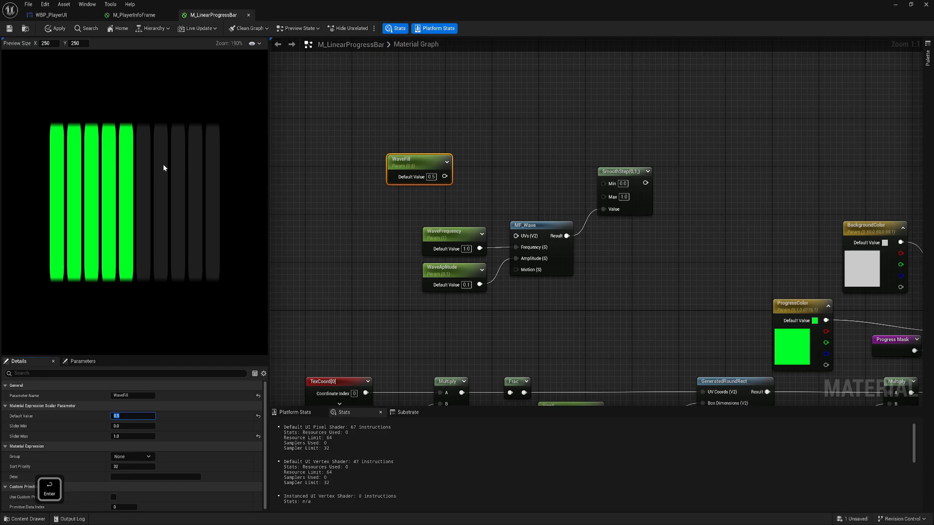
Reposition WaveFill, feed it into a new OneMinus (1-x) node and connect that node's output to SmoothStep's Min.
left_click_drag(413, 161, 456, 162)
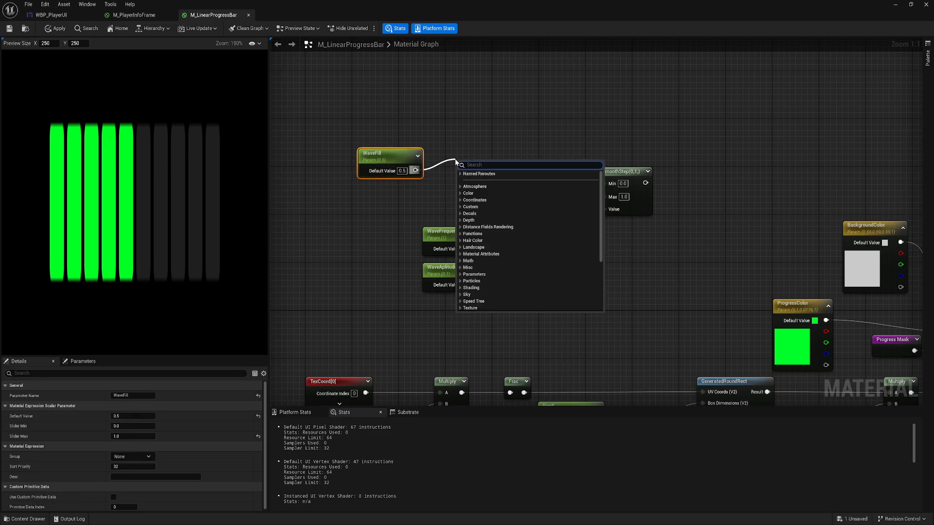
type("on")
left_click(491, 189)
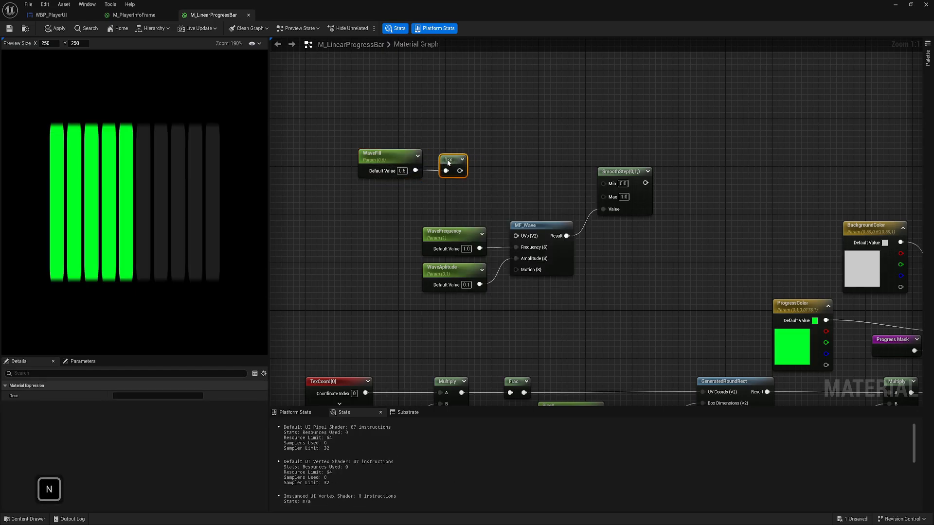
right_click_drag(448, 162, 411, 161)
left_click_drag(424, 170, 602, 162)
Create an Add node with the 1-x output as its A input and connect its result to SmoothStep's Max.
left_click(468, 183)
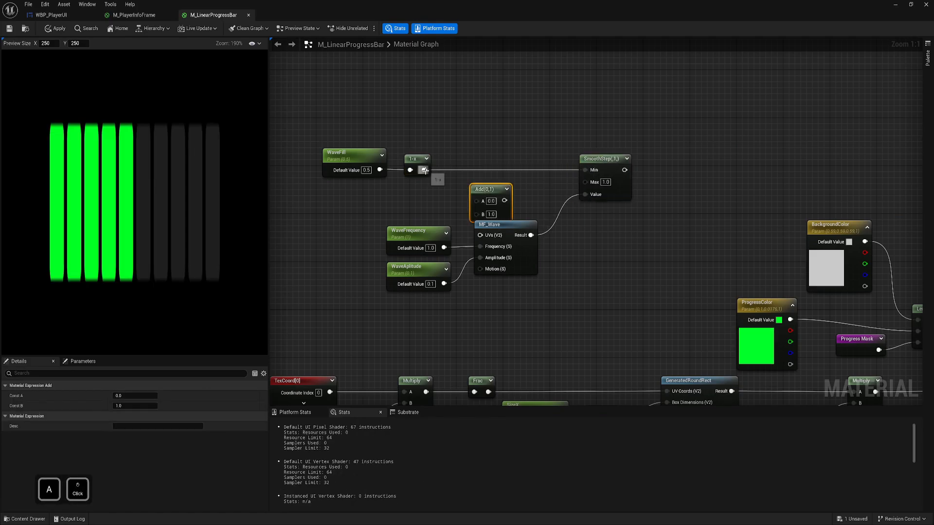
left_click_drag(424, 170, 491, 176)
left_click_drag(502, 187, 584, 181)
left_click(583, 158)
right_click_drag(584, 159, 510, 158)
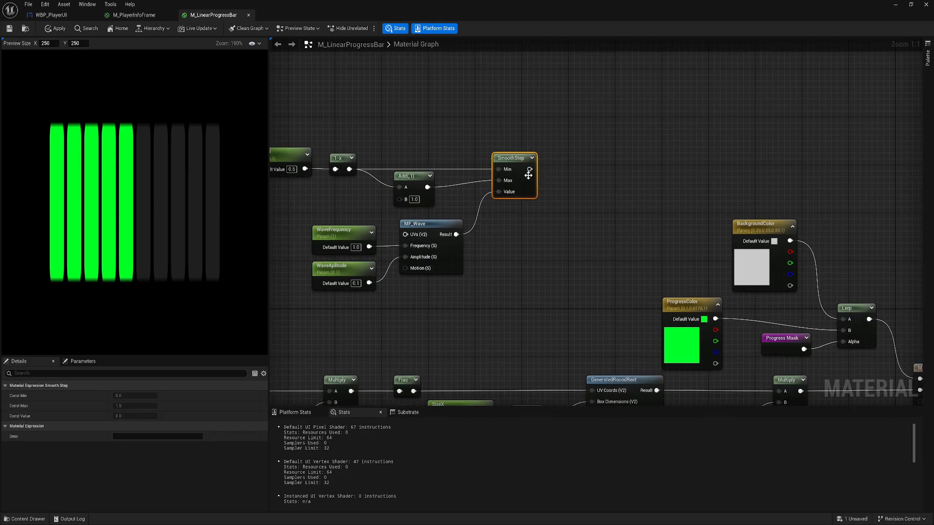
Preview the SmoothStep node to examine the wave output.
right_click(511, 170)
left_click(554, 182)
right_click_drag(390, 137, 476, 133)
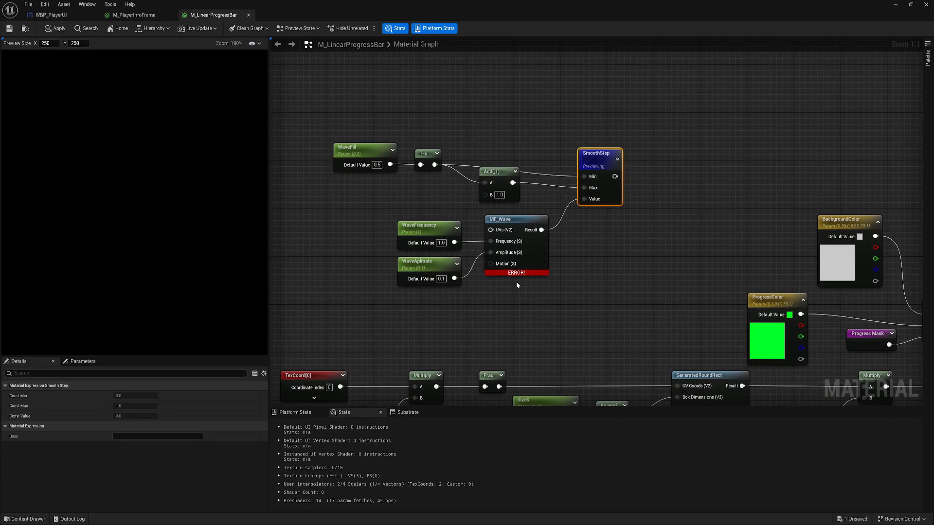
In the MF_Wave function, enable Use Preview Value as Default for the UVs input, save and close the function.
double_click(534, 245)
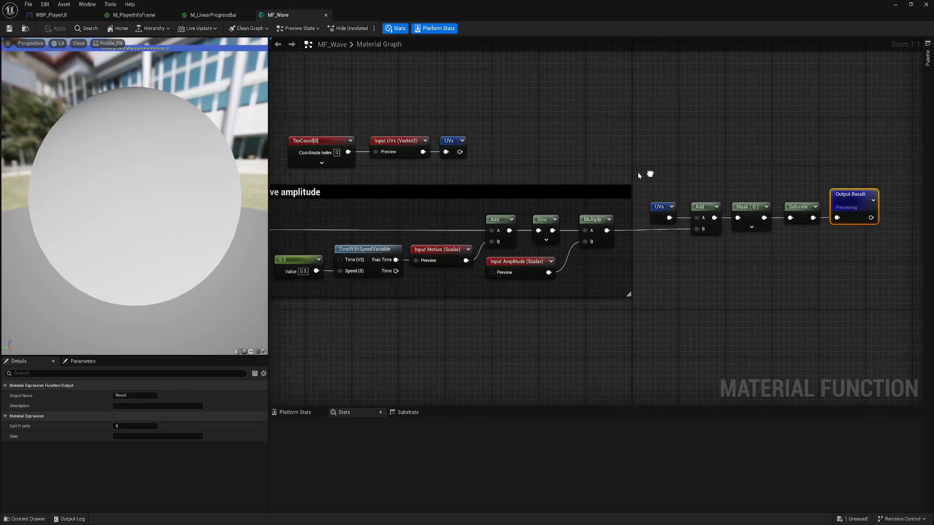
right_click_drag(637, 172, 816, 201)
left_click(574, 169)
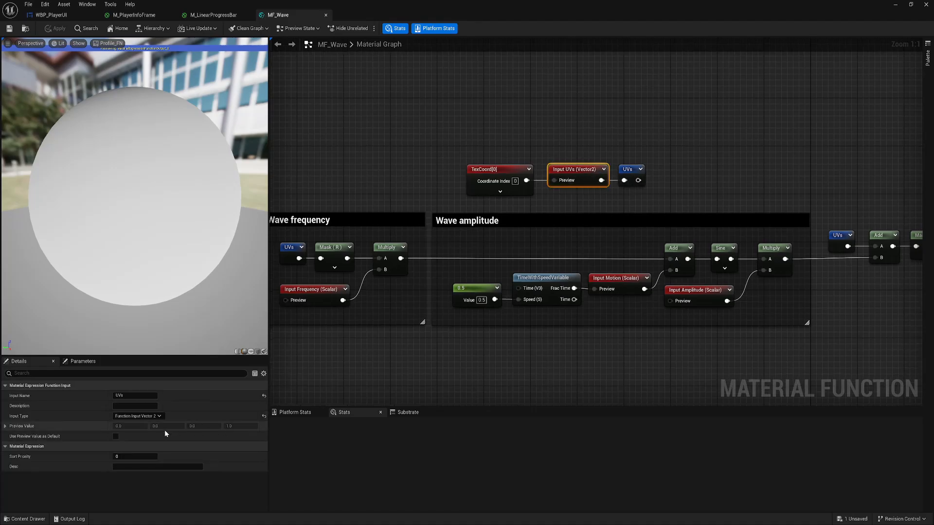
left_click(116, 437)
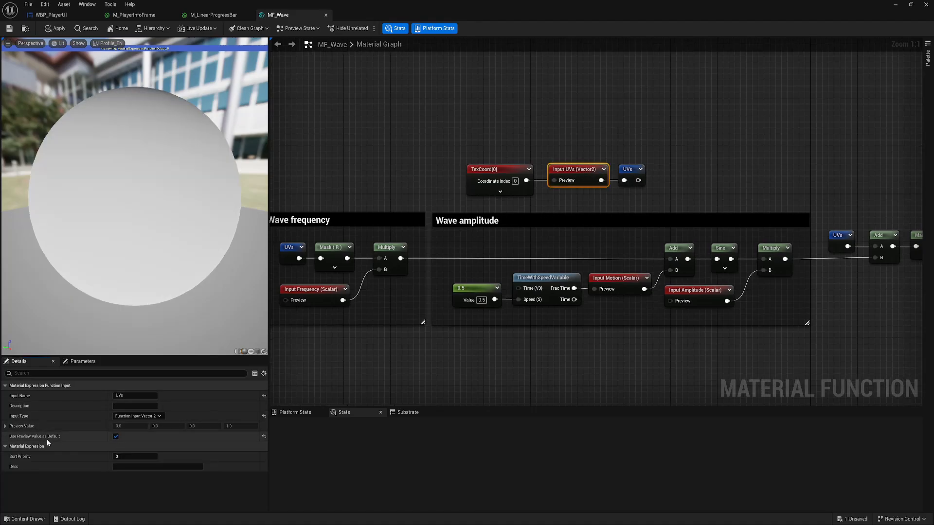
left_click(5, 30)
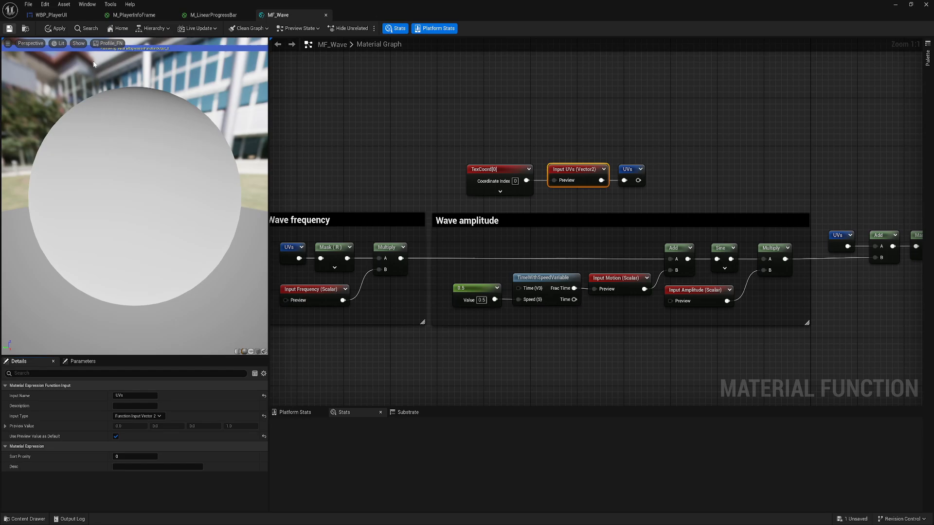
left_click(326, 16)
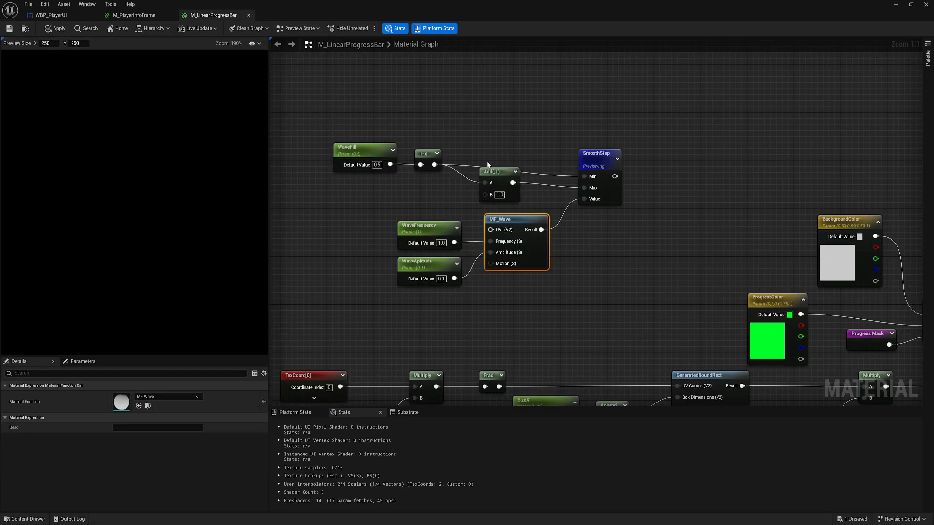
Vary WaveFill's default value to test the fill level in the preview, and return it to 0.5.
right_click_drag(350, 213, 374, 206)
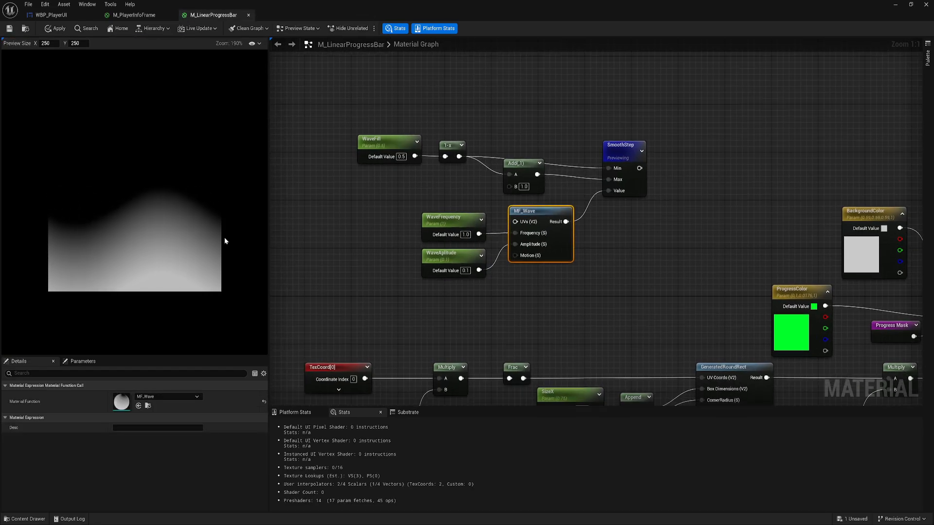
scroll(136, 214, "up", 2)
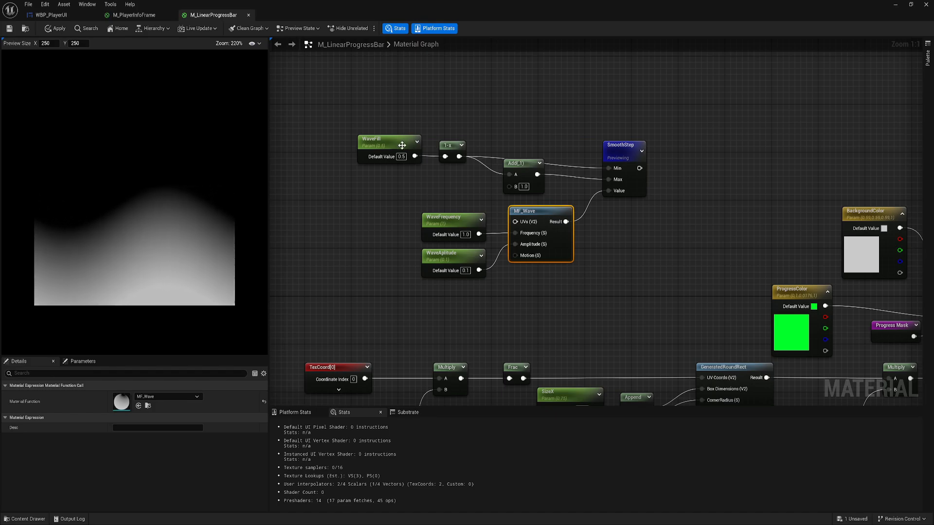
left_click(367, 151)
mouse_move(137, 416)
left_mouse_down()
mouse_move(124, 416)
mouse_move(135, 417)
left_mouse_up()
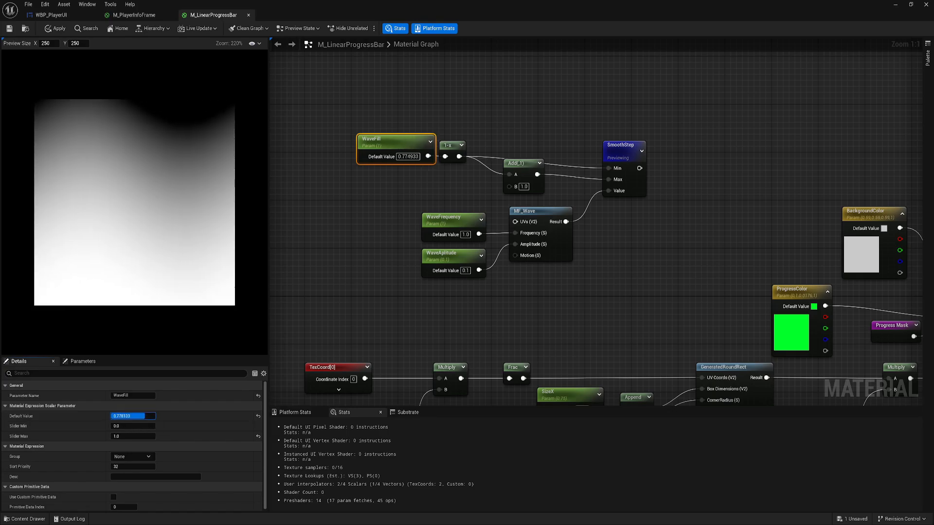
left_click(135, 416)
type("0.5")
key("Return")
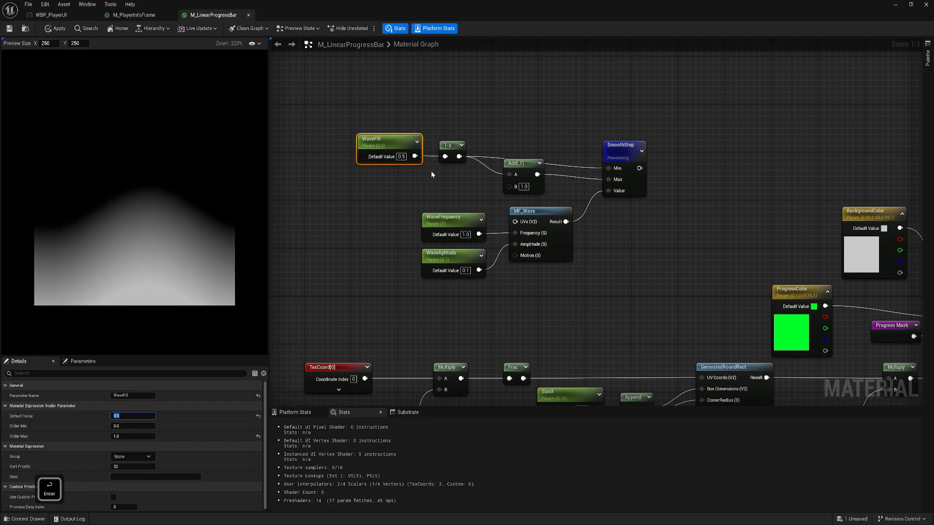
right_click_drag(431, 171, 451, 165)
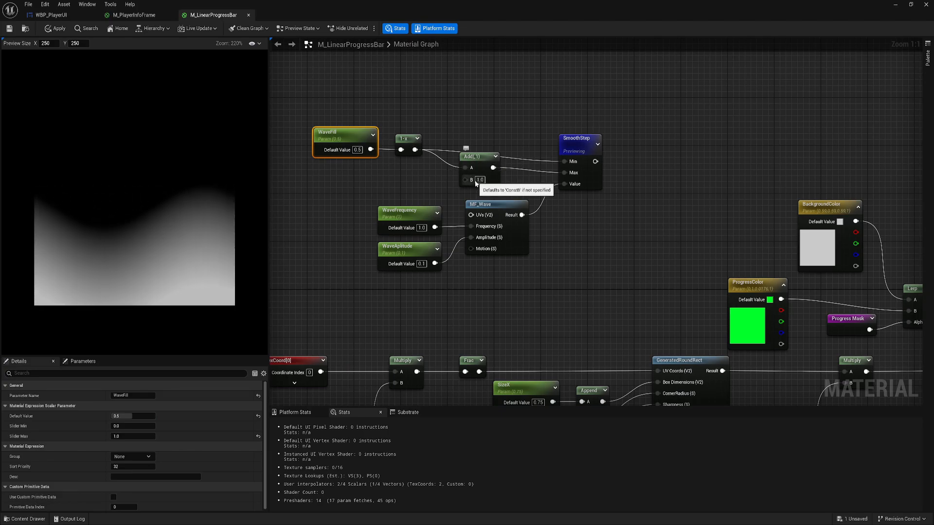
left_click_drag(466, 180, 396, 171)
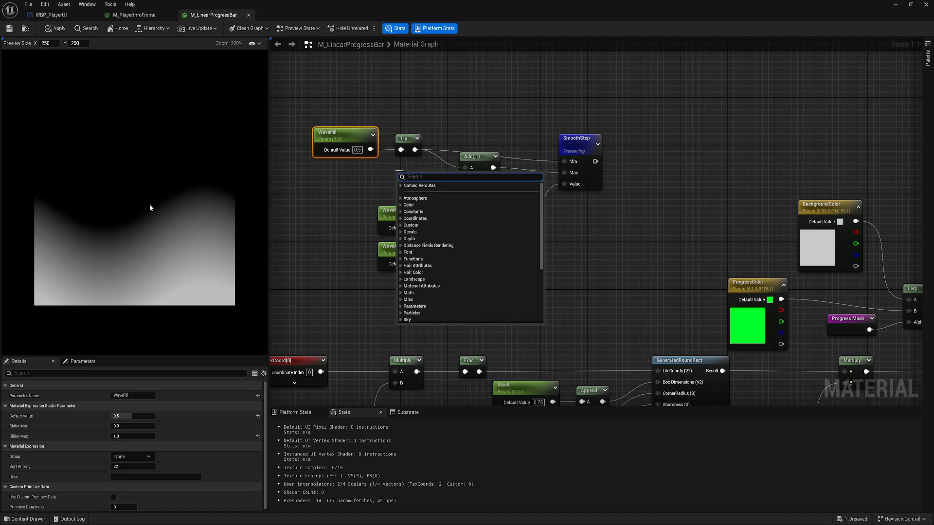
left_click(456, 181)
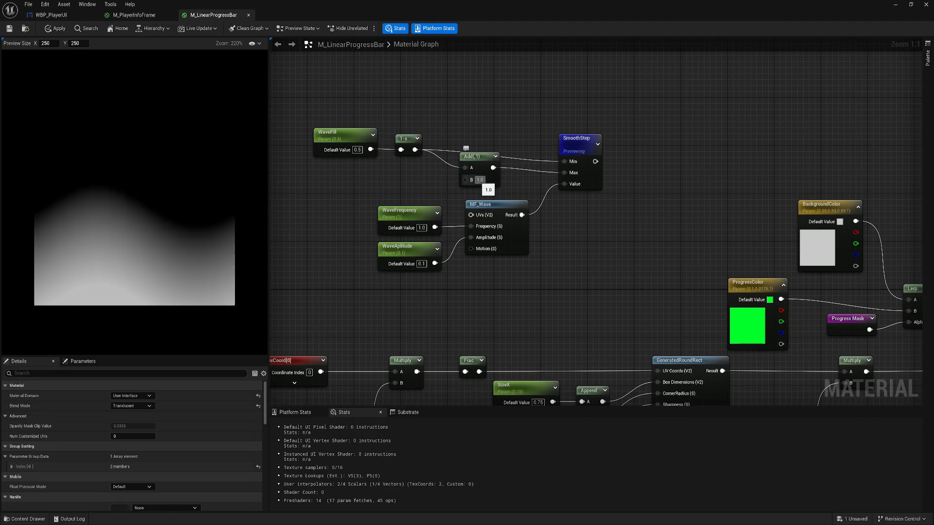
Stop previewing the SmoothStep node.
right_click_drag(627, 172, 540, 176)
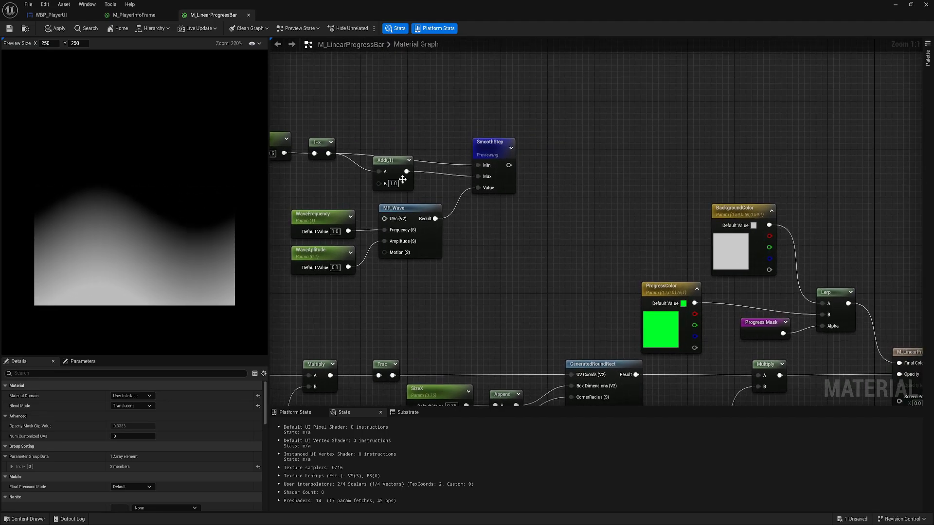
right_click(487, 147)
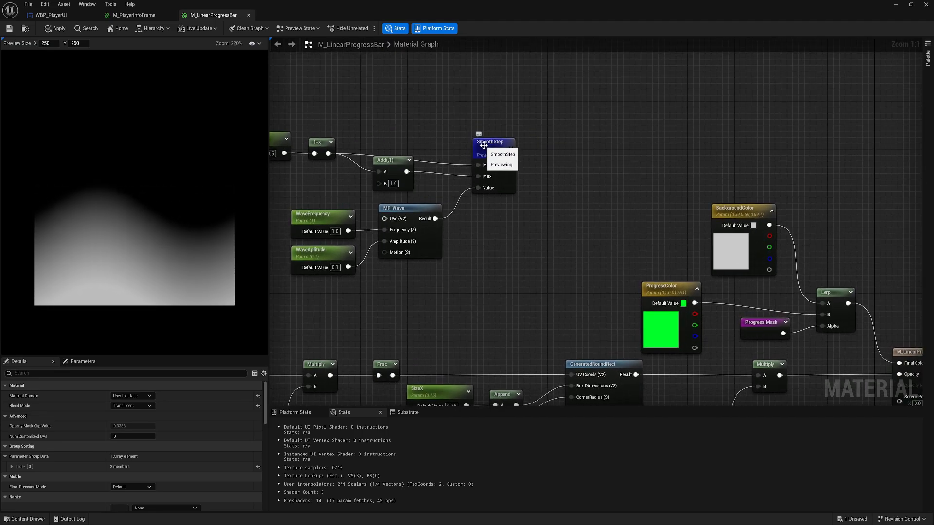
left_click(510, 170)
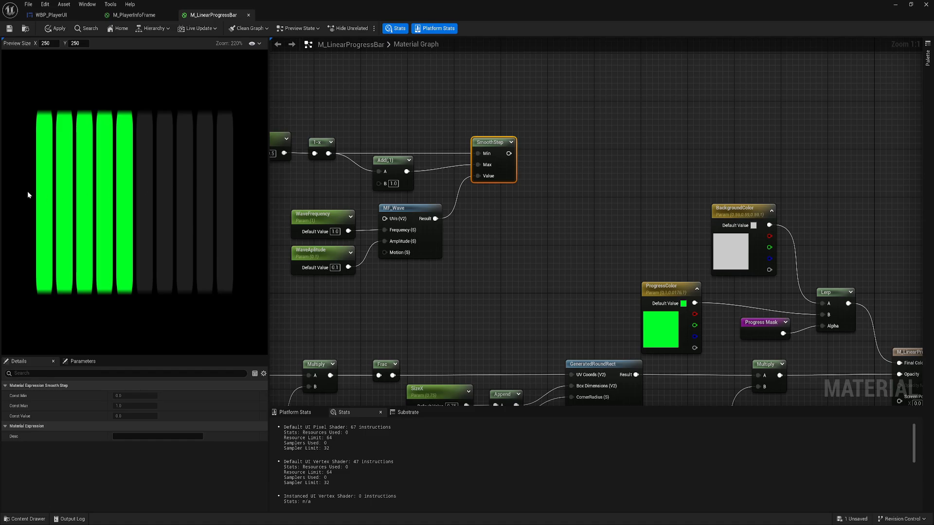
right_click_drag(328, 209, 364, 197)
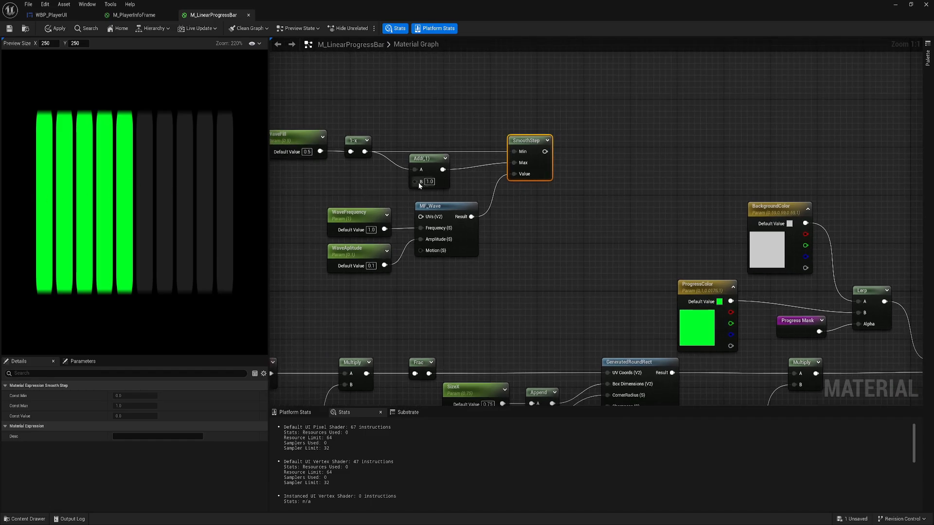
Add a named reroute called "Wave Mask" on the SmoothStep output and place it beside that node.
left_click_drag(419, 183, 357, 184)
left_click(613, 178)
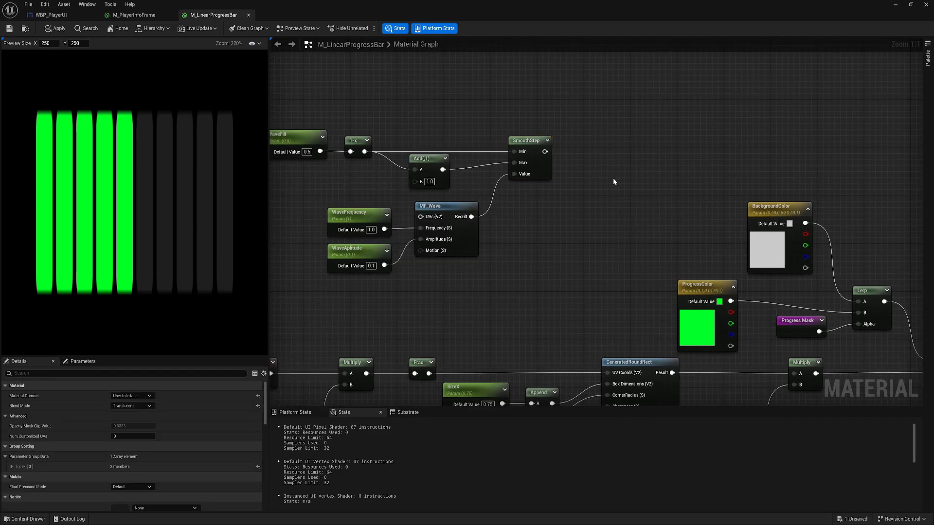
right_click_drag(553, 160, 471, 159)
left_click_drag(463, 150, 496, 141)
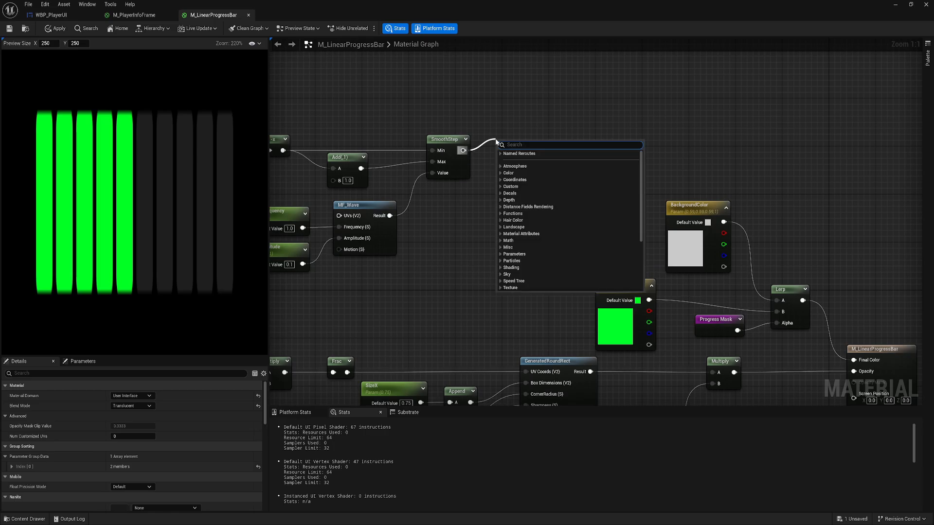
type("rer")
left_click(534, 193)
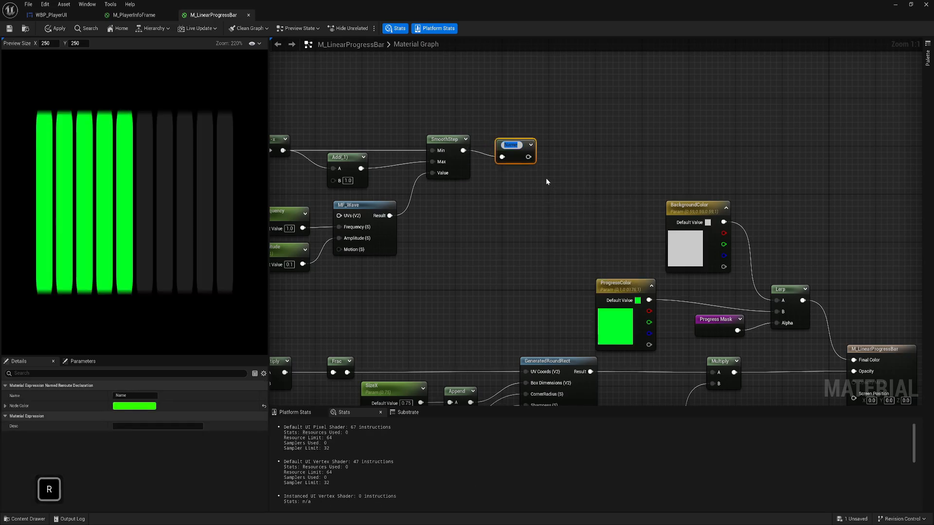
type("WaveMask")
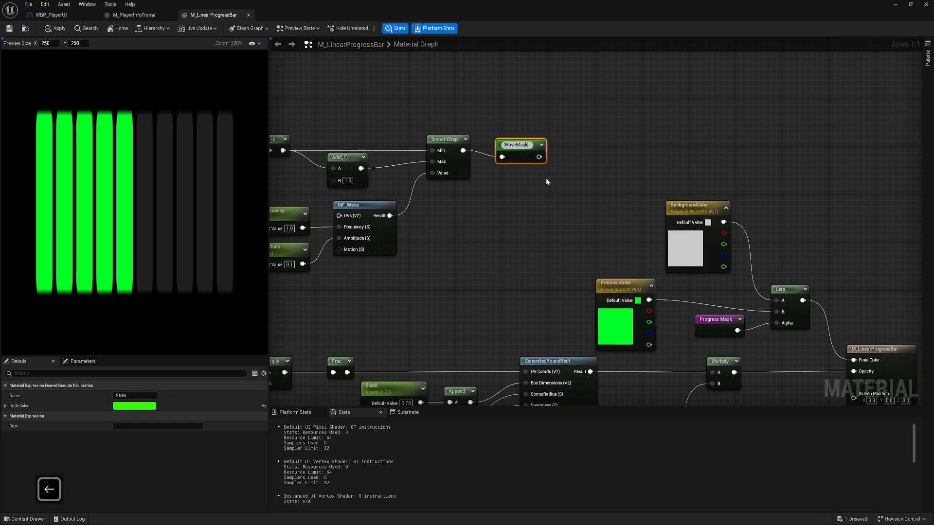
key("Return")
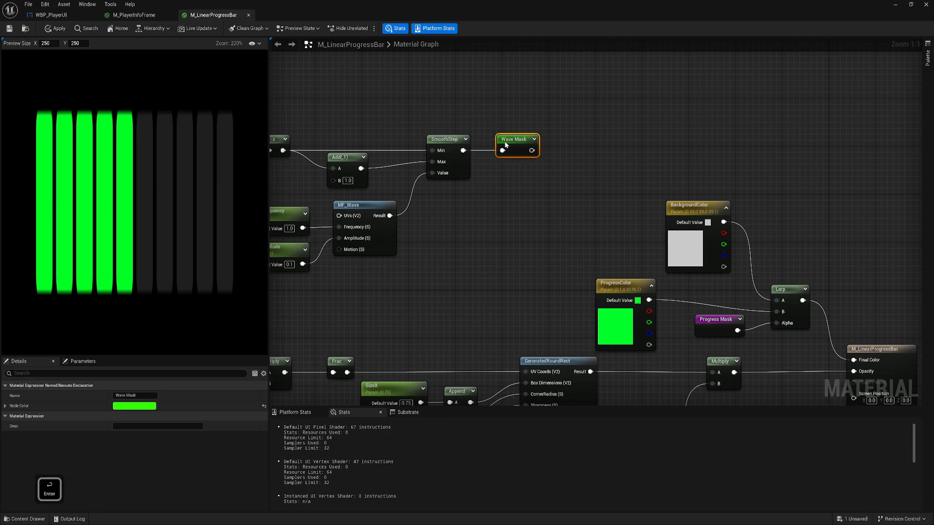
left_click_drag(505, 143, 493, 143)
Enclose the wave fill nodes, from WaveFill through the Wave Mask reroute, in a comment titled "Wave Mask".
right_click_drag(463, 217, 602, 206)
left_click_drag(315, 105, 671, 293)
type("cWave ")
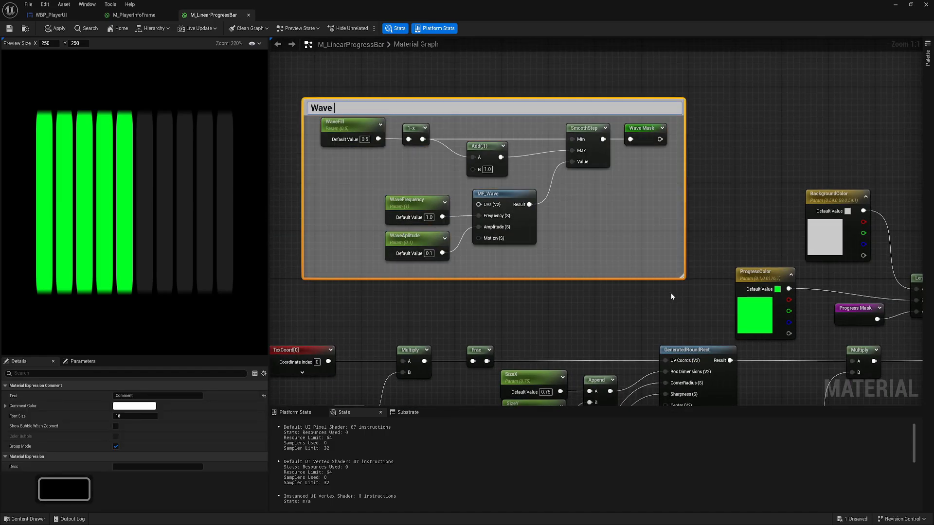
type("Mask")
key("Return")
Enable Show Bubble When Zoomed on the Wave Mask comment and set its comment color to black.
left_click(116, 426)
left_click(134, 406)
left_click_drag(233, 415, 233, 439)
left_click(228, 508)
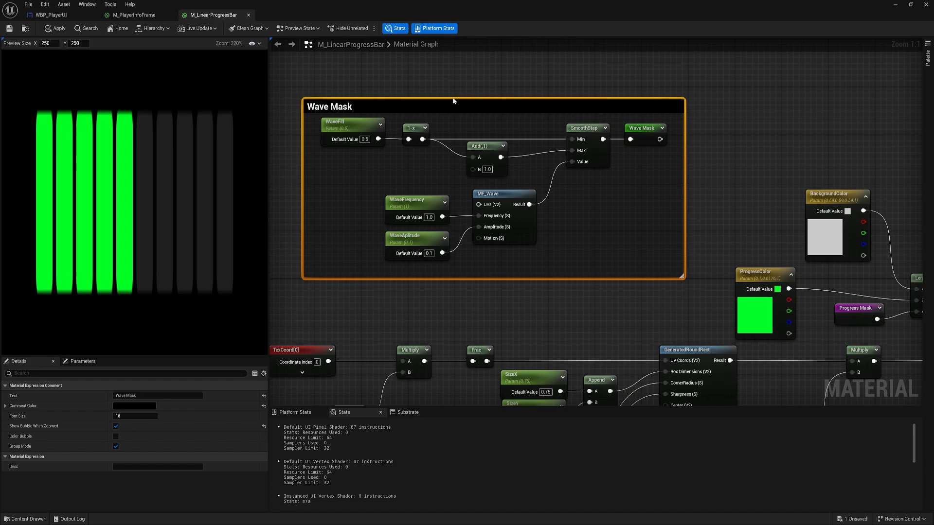
Extend the Wave Mask comment's top edge and move the whole comment block closer to the color nodes.
left_click_drag(453, 99, 453, 87)
scroll(721, 162, "down", 1)
right_click_drag(721, 162, 725, 123)
left_click_drag(638, 69, 667, 110)
left_click(751, 141)
Rearrange the final color Lerp, BackgroundColor and ProgressColor nodes to leave space between the two color parameters.
right_click_drag(746, 171, 403, 137)
left_click_drag(571, 193, 584, 192)
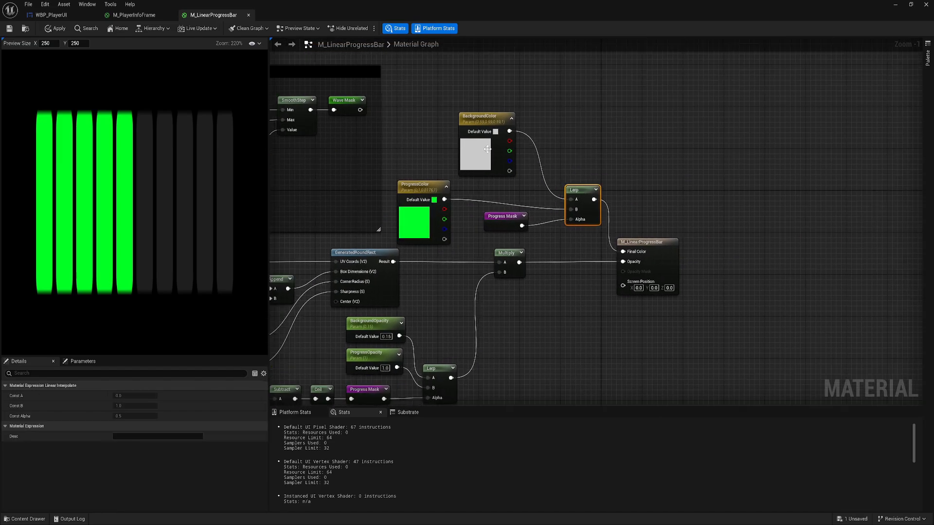
left_click_drag(488, 149, 513, 122)
left_click_drag(418, 222, 422, 210)
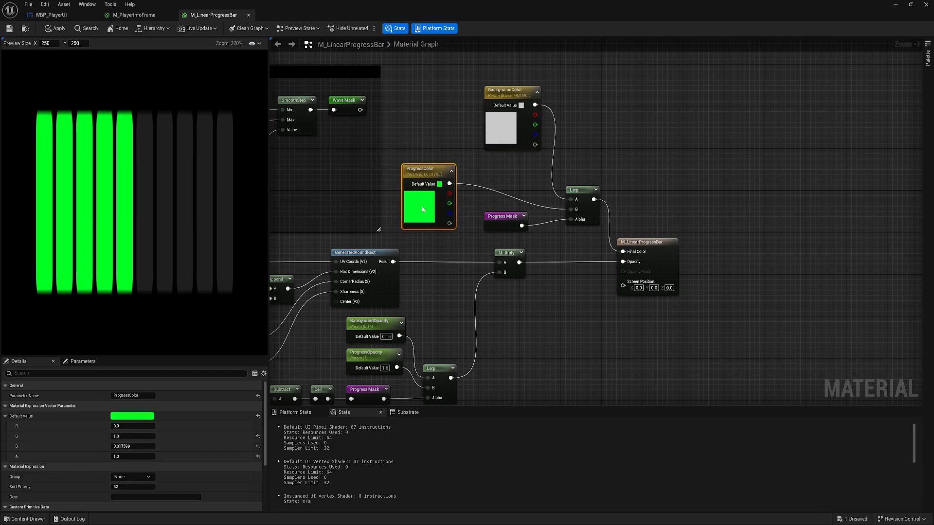
left_click_drag(422, 210, 423, 215)
right_click_drag(492, 179, 479, 163)
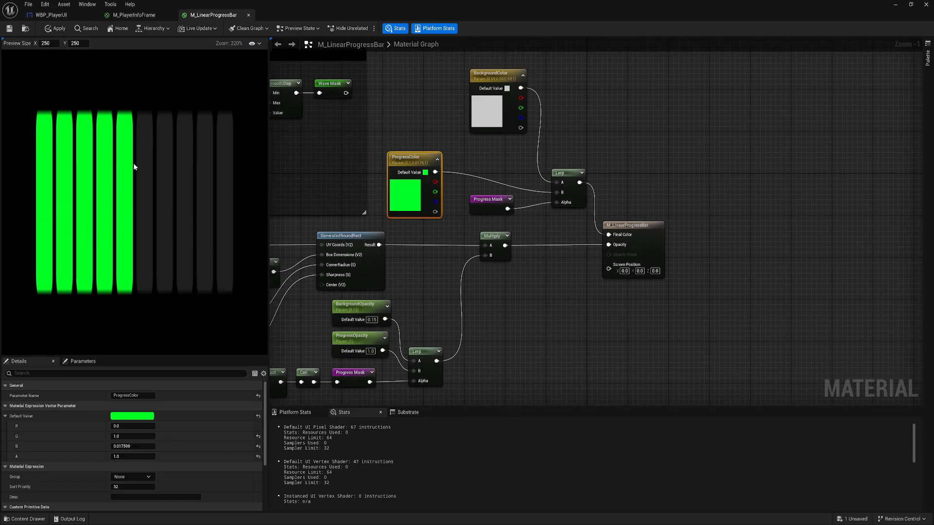
right_click_drag(472, 148, 455, 195)
left_click_drag(475, 165, 481, 117)
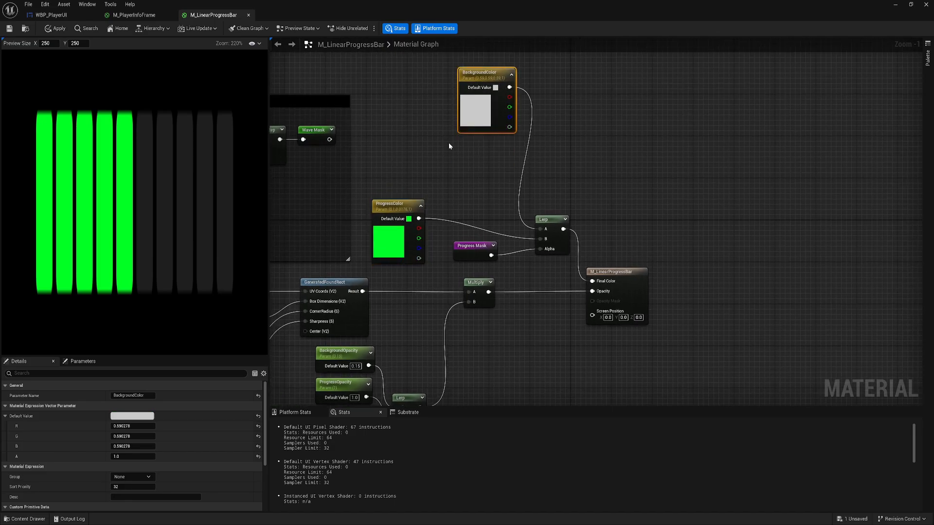
Add a new Lerp between ProgressColor and the existing color Lerp, making room for it, and connect ProgressColor to its B input.
right_click_drag(411, 185, 395, 192)
left_click(418, 184)
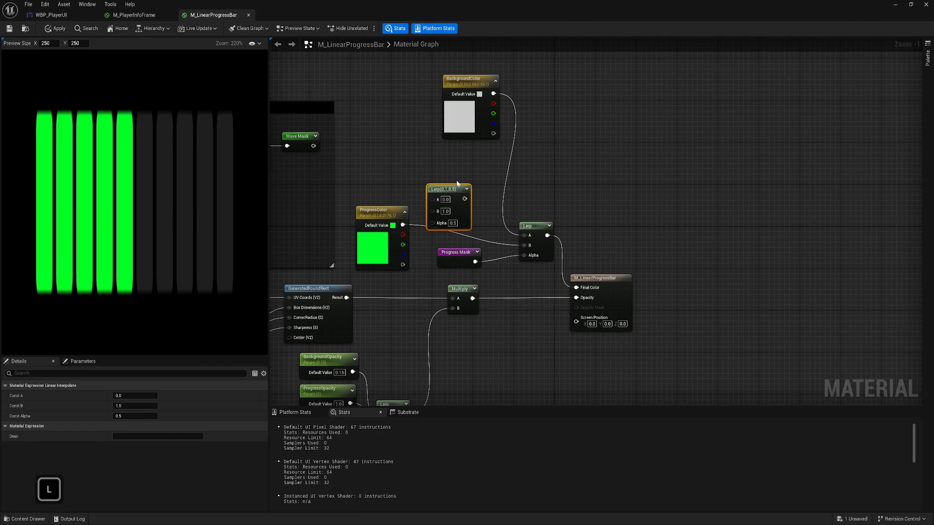
left_click_drag(404, 209, 394, 209)
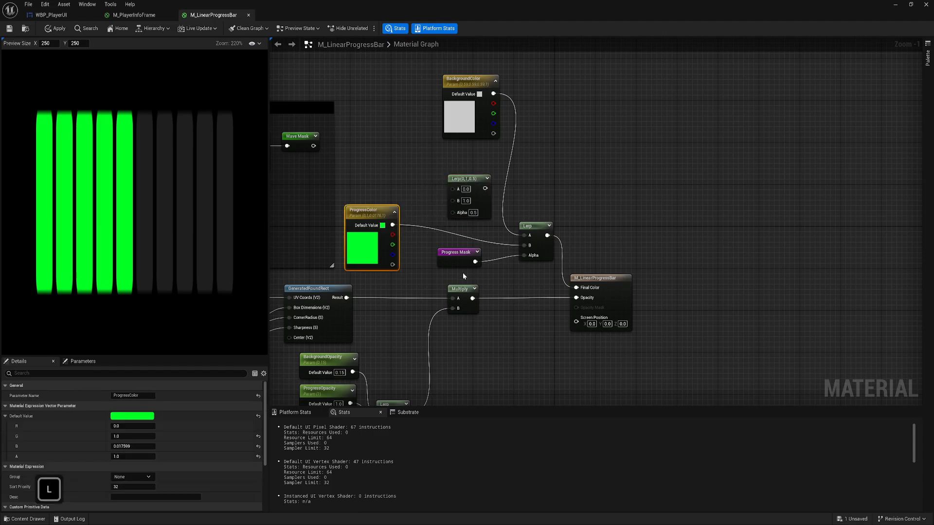
left_click_drag(708, 157, 462, 270)
left_click_drag(531, 226, 582, 226)
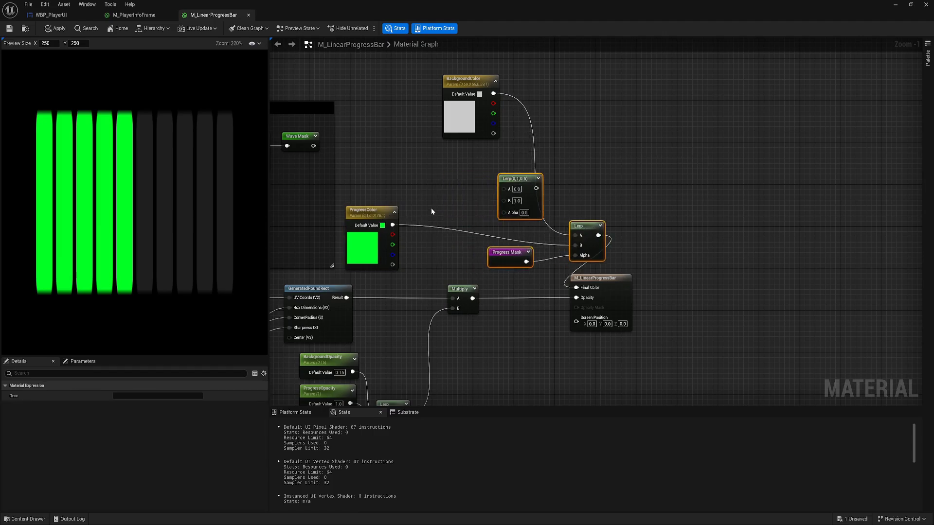
left_click_drag(431, 211, 419, 209)
left_click_drag(520, 181, 465, 192)
left_click_drag(387, 221, 452, 213)
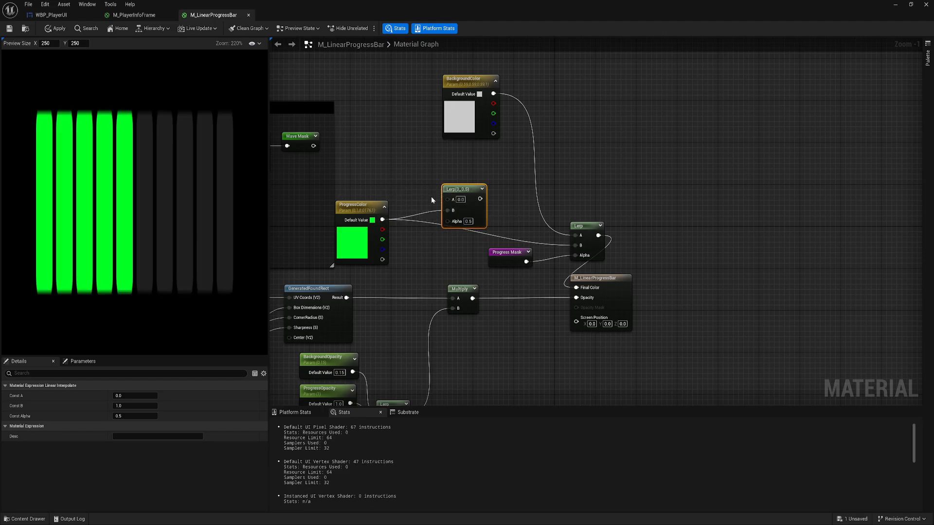
Multiply ProgressColor by 0.5 with a new Multiply node and feed the result into the new Lerp's A input.
right_click_drag(416, 195, 451, 199)
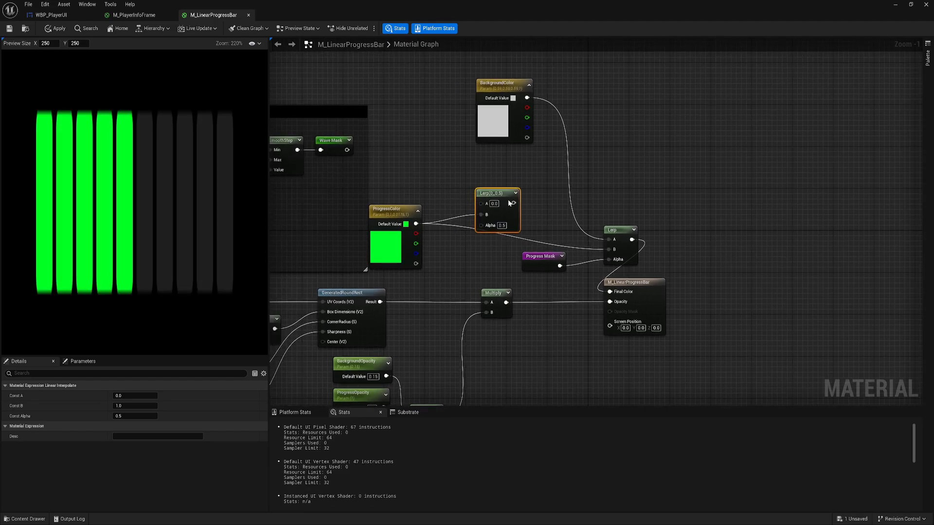
key("m")
left_click(440, 189)
mouse_move(413, 222)
left_mouse_down()
mouse_move(437, 223)
mouse_move(418, 223)
left_mouse_up()
left_click_drag(421, 223, 453, 188)
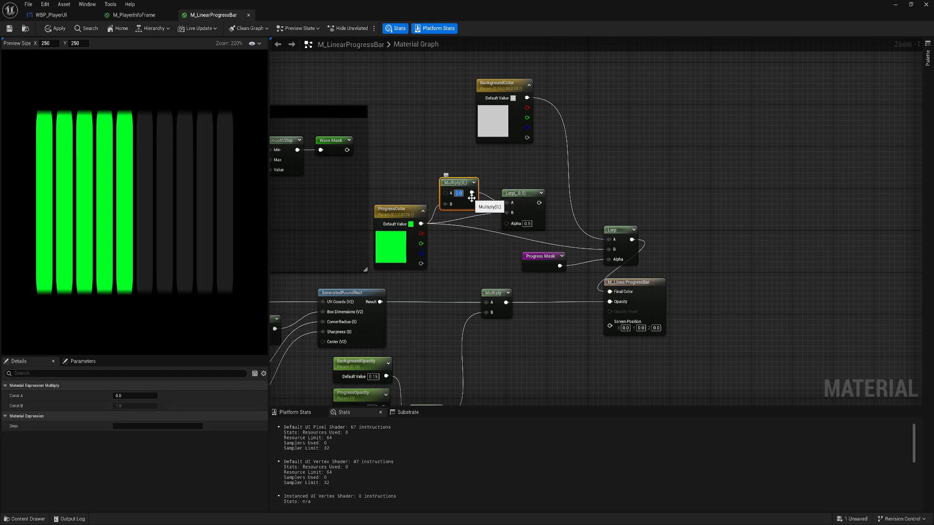
key("Return")
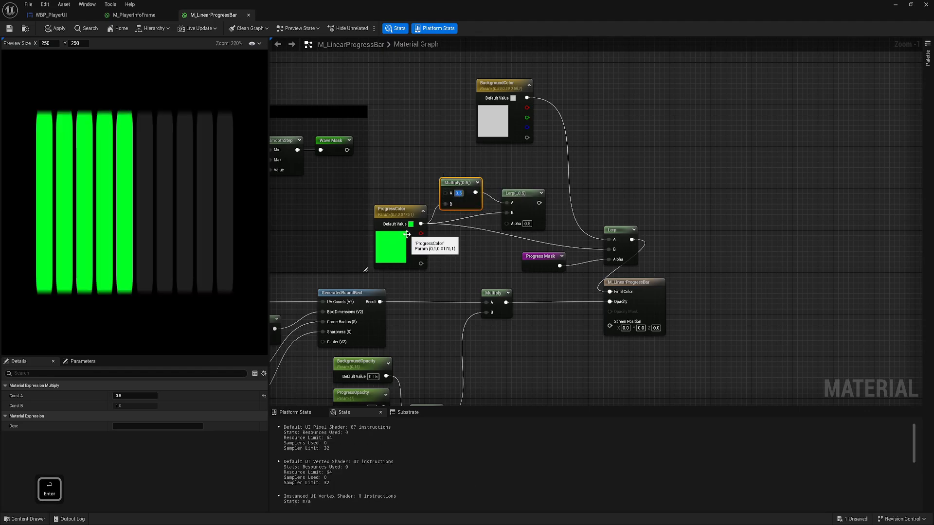
left_click_drag(402, 216, 402, 205)
left_click_drag(460, 187, 464, 186)
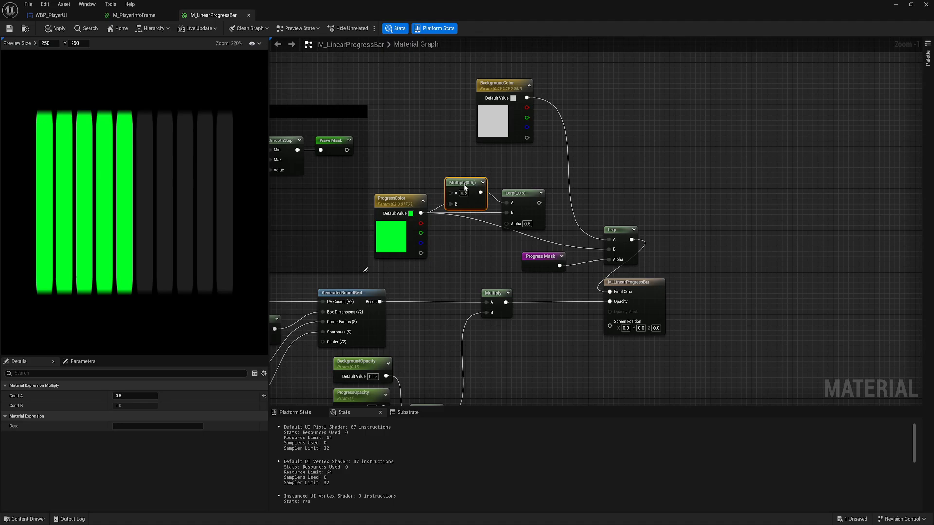
Connect the new Lerp's output to the final color Lerp's B input and the Wave Mask reroute to the new Lerp's Alpha.
left_click_drag(538, 203, 609, 250)
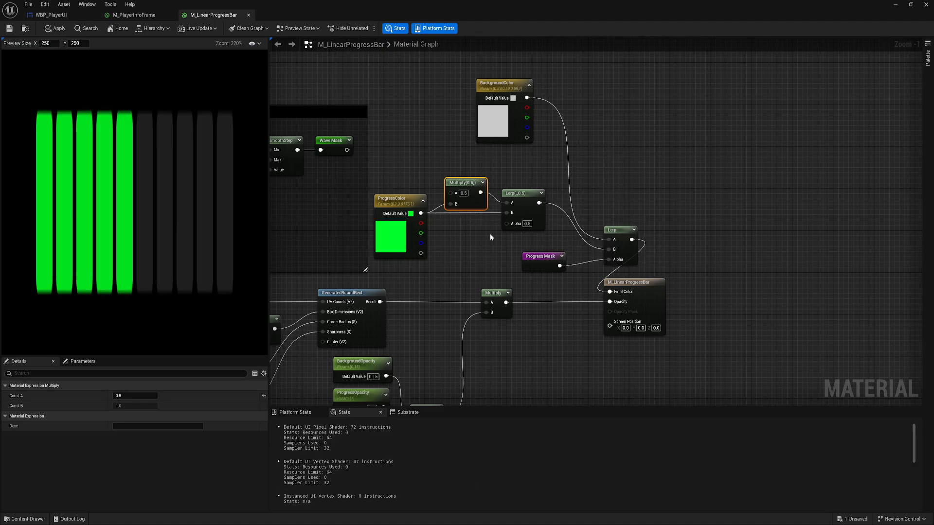
left_click_drag(506, 224, 467, 227)
left_click(470, 258)
left_click(495, 269)
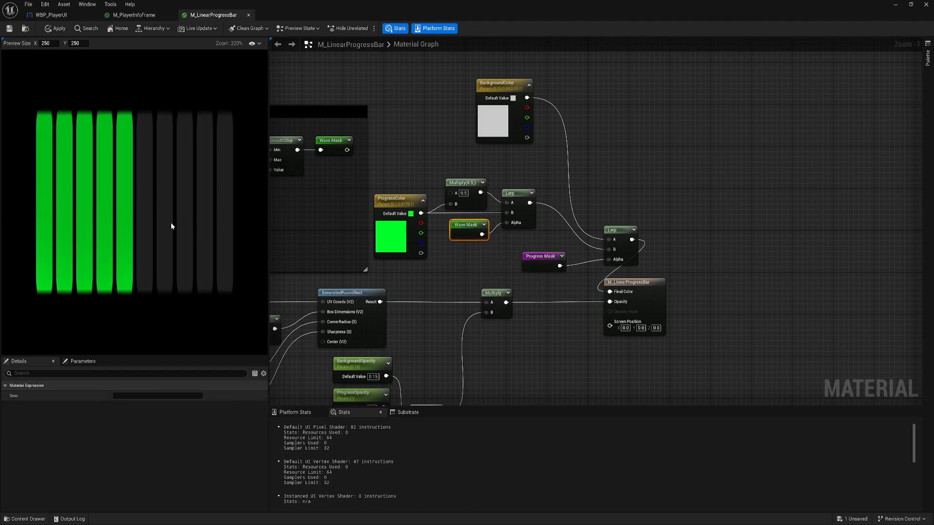
Reposition the M_LinearProgressBar output node to the right of the final Lerp and save the material.
right_click_drag(320, 226, 425, 233)
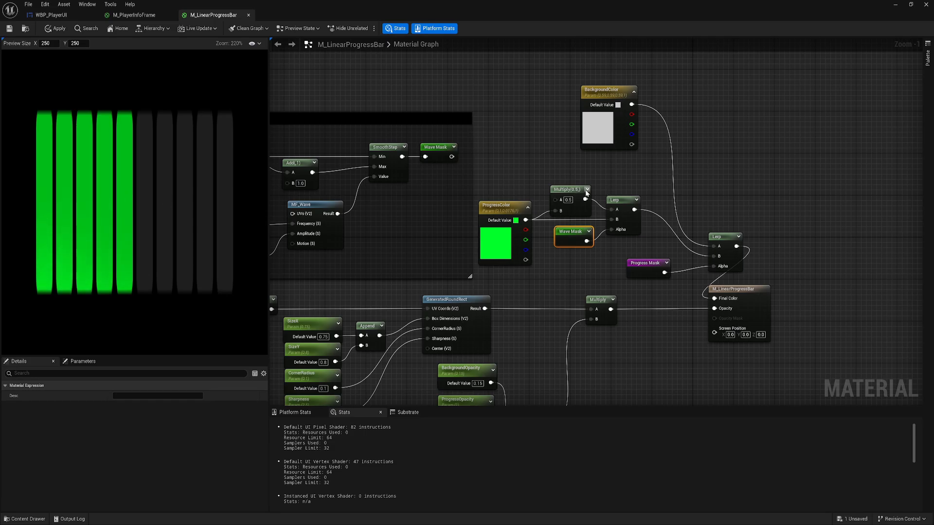
right_click_drag(818, 216, 708, 193)
left_click(676, 267)
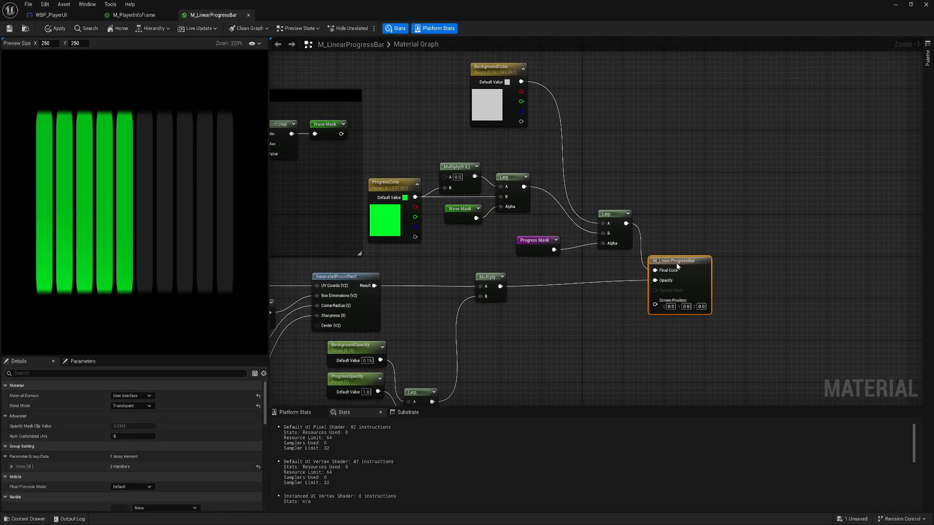
left_click(9, 28)
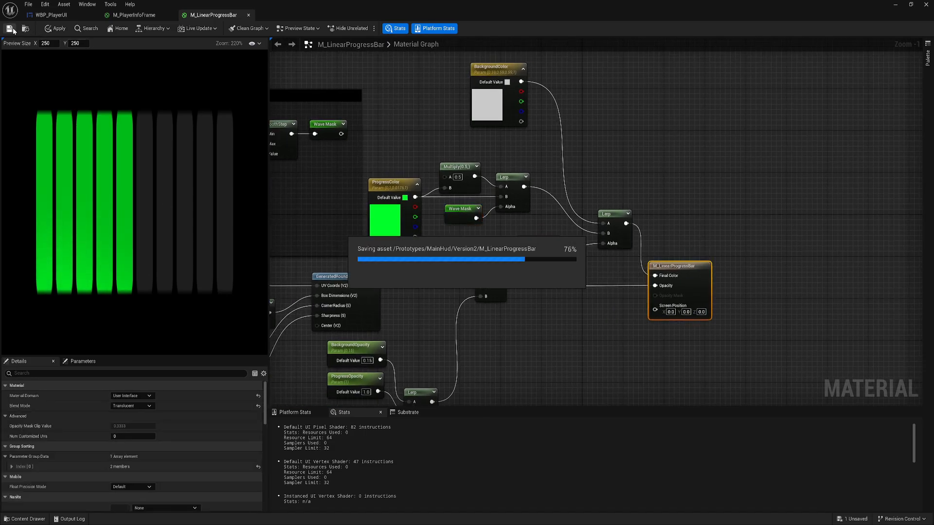
Open WBP_PlayerUI and examine the wave shading on the health and shield progress bars.
left_click(59, 15)
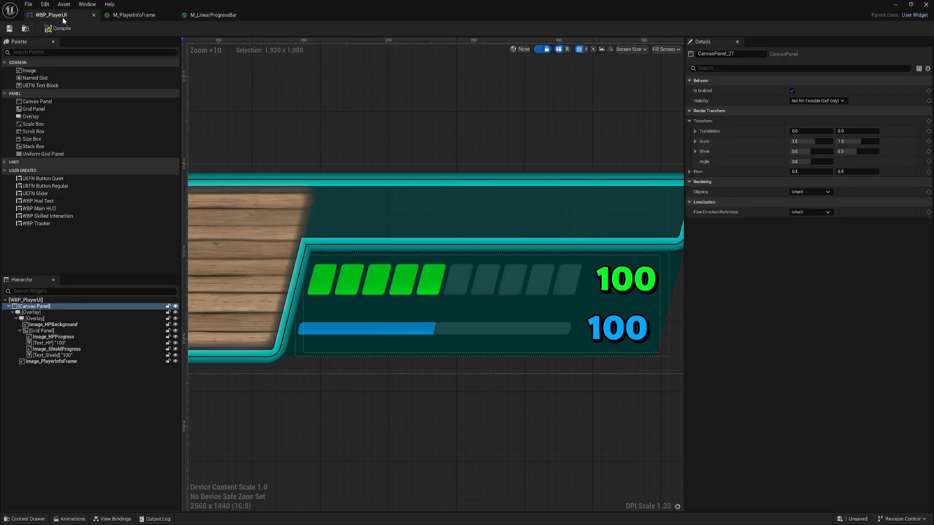
scroll(492, 290, "up", 4)
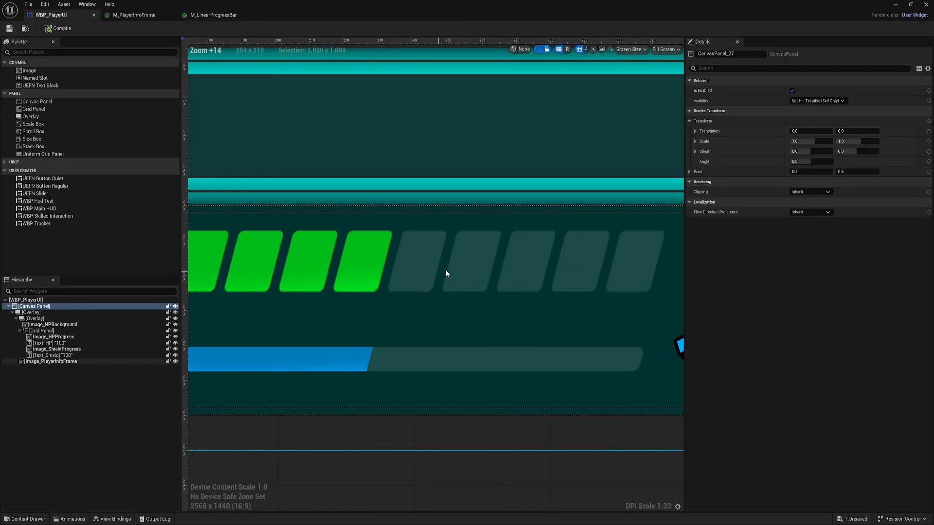
scroll(445, 269, "down", 2)
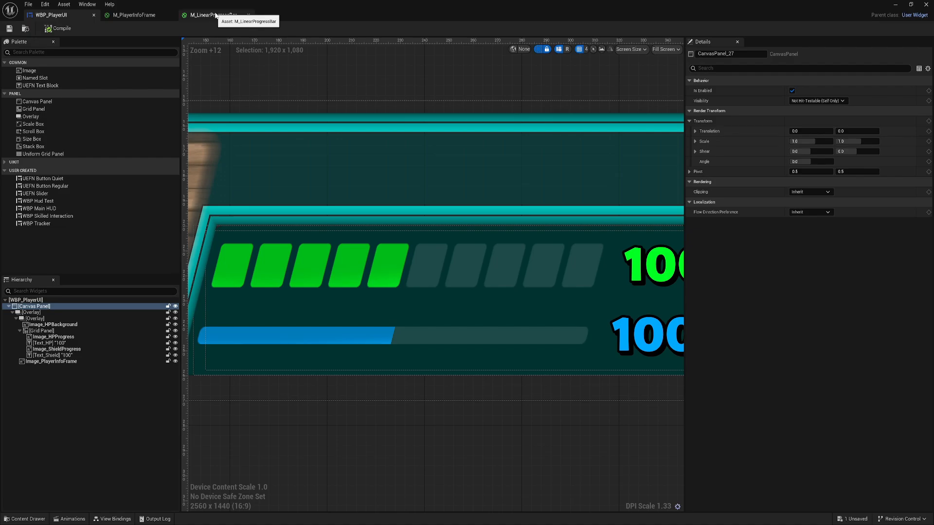
Undock M_LinearProgressBar into a floating window and close M_PlayerInfoFrame, applying its changes to the original material.
left_click(198, 16)
left_click_drag(199, 15, 513, 258)
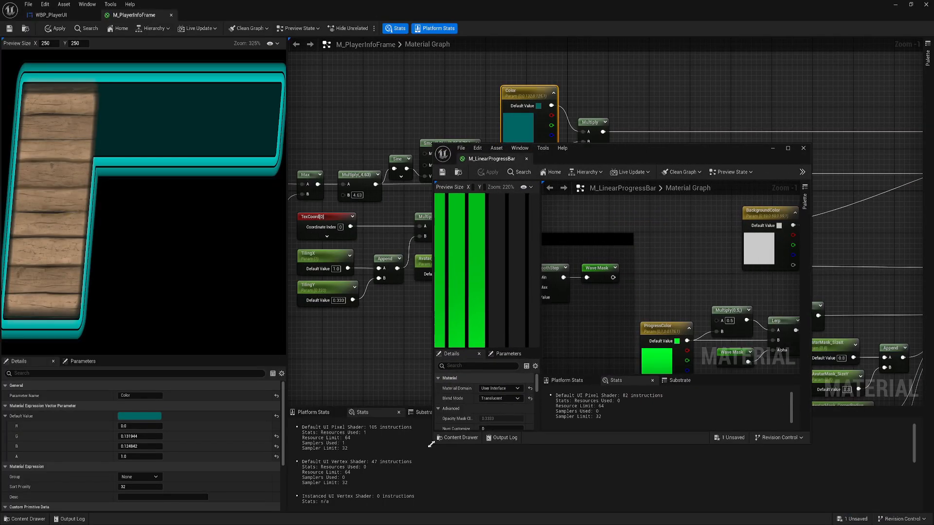
left_click(171, 15)
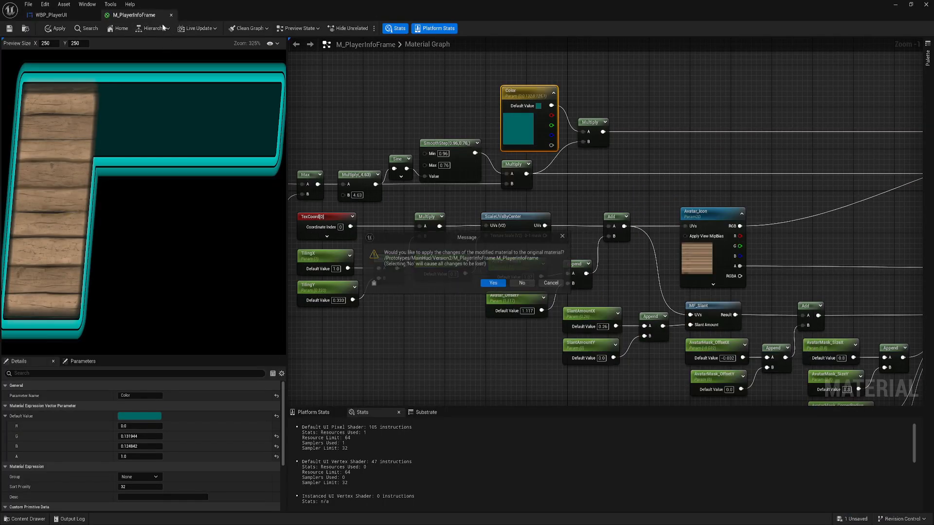
left_click(499, 286)
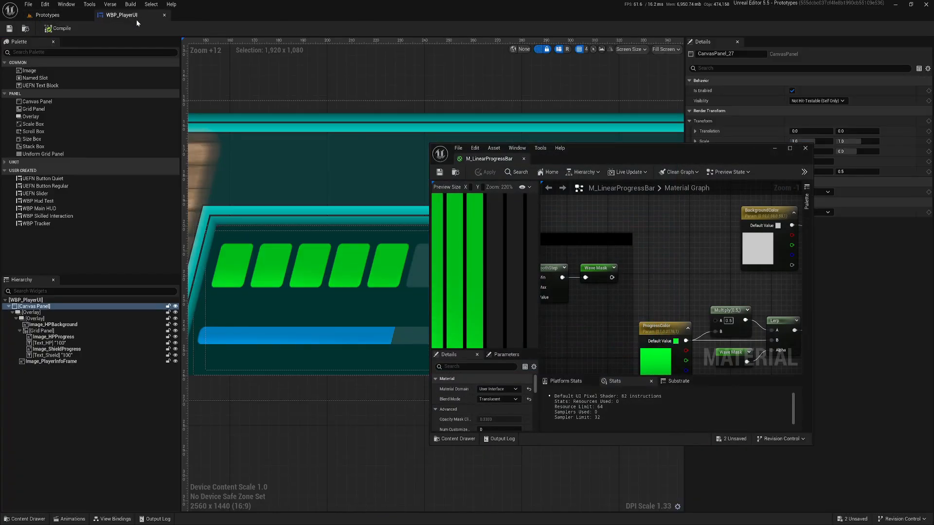
Add a scalar parameter named WaveMaskSharpness to the Wave Mask group and place it between WaveFill and WaveFrequency.
mouse_move(673, 260)
right_mouse_down()
mouse_move(657, 246)
mouse_move(751, 236)
right_mouse_up()
right_click_drag(673, 285, 782, 272)
right_click_drag(608, 274, 661, 276)
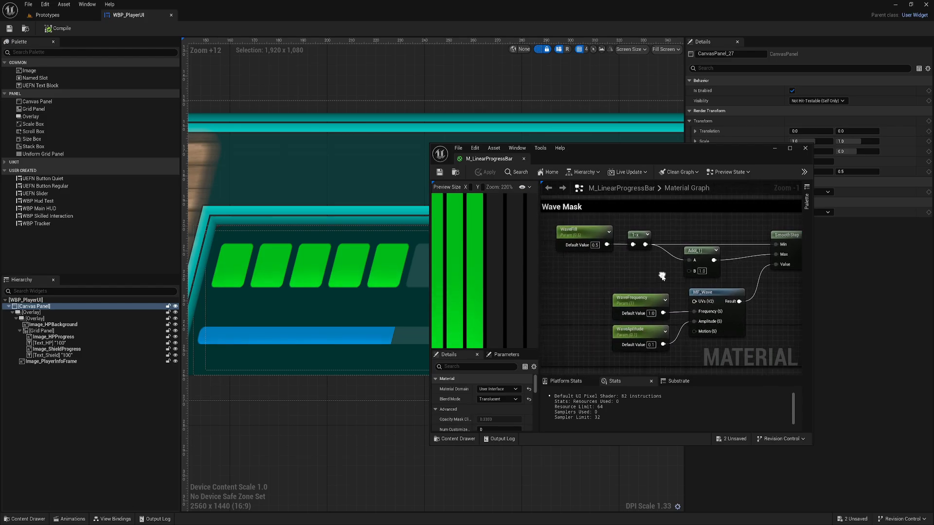
key("s")
left_click(616, 266)
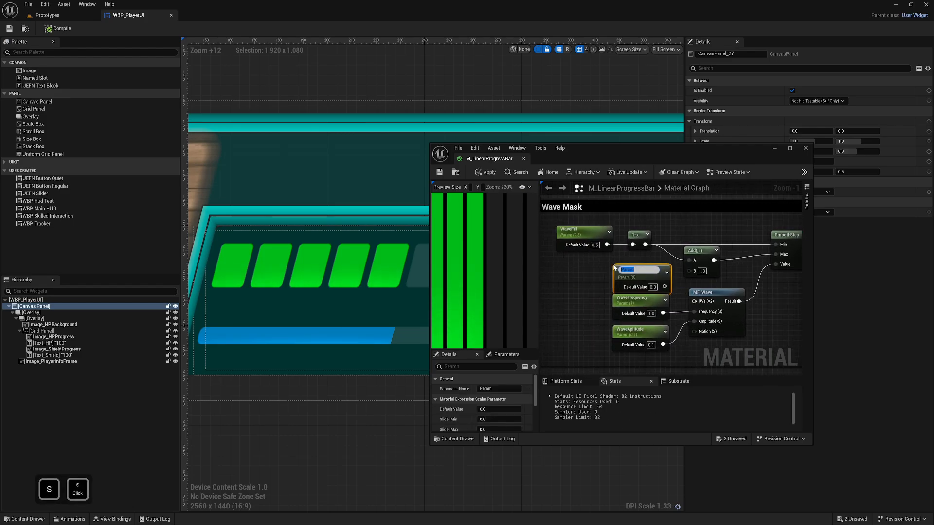
type("WaveMask")
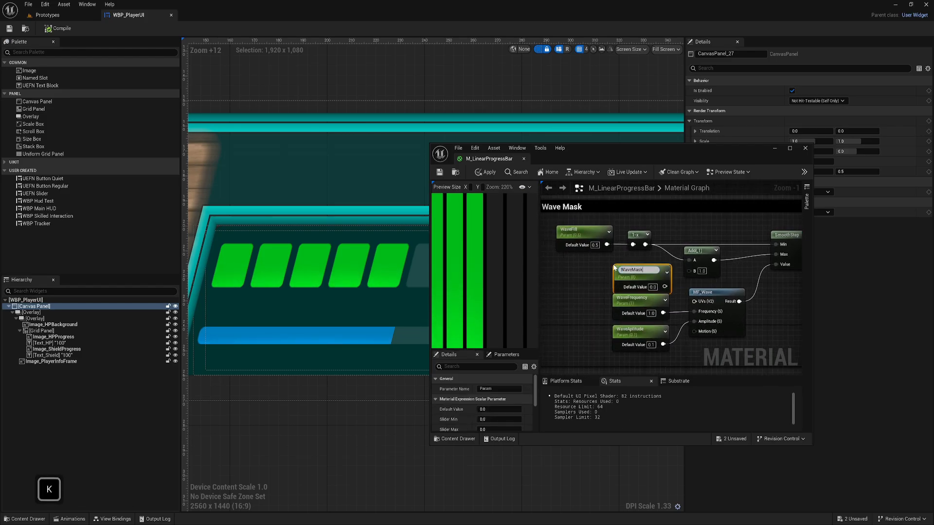
type("Sharpness")
key("Return")
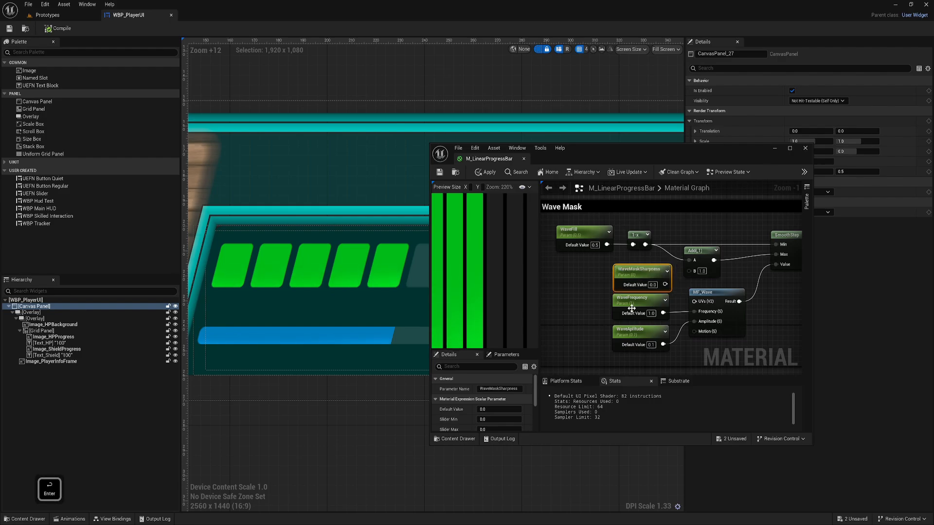
left_click_drag(639, 266, 614, 266)
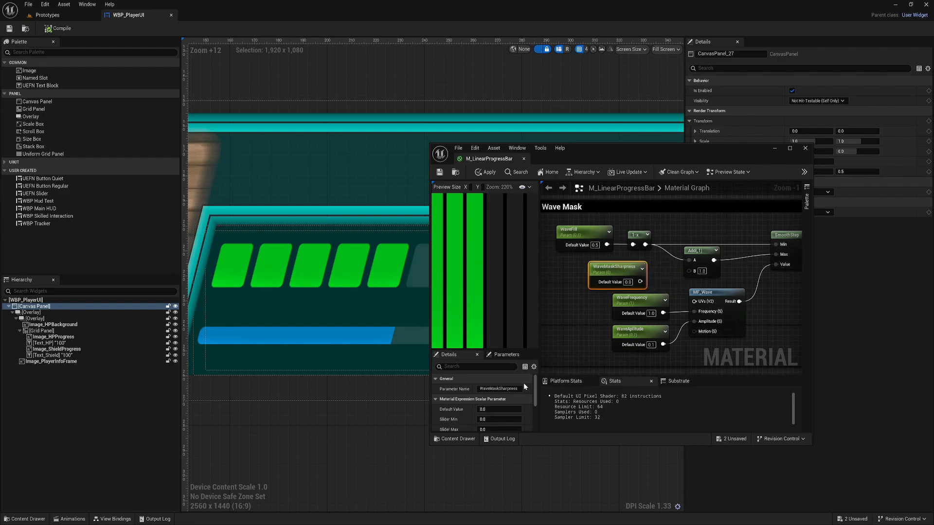
Rename the WaveMaskSharpness parameter to WaveMaskSoftness and connect it to the B input of the Wave Mask group's Add node.
left_click(500, 389)
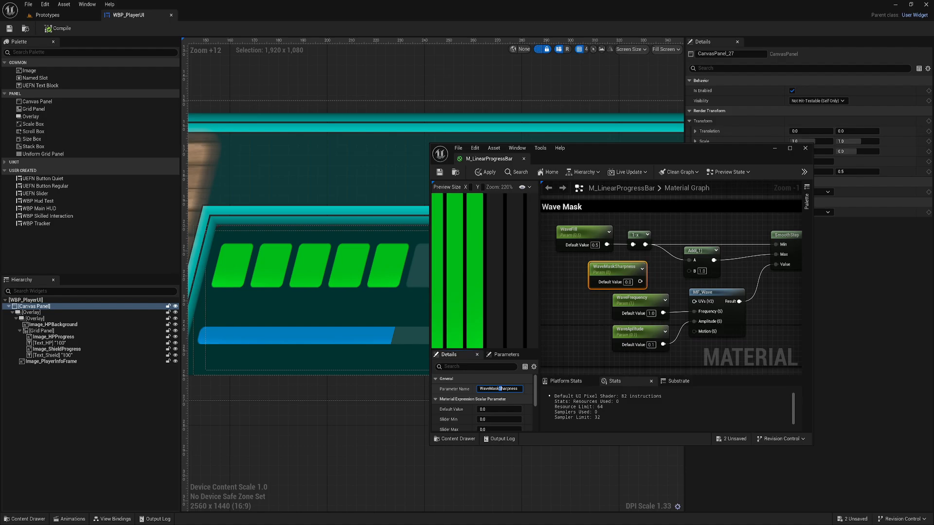
type("Softness")
key("Return")
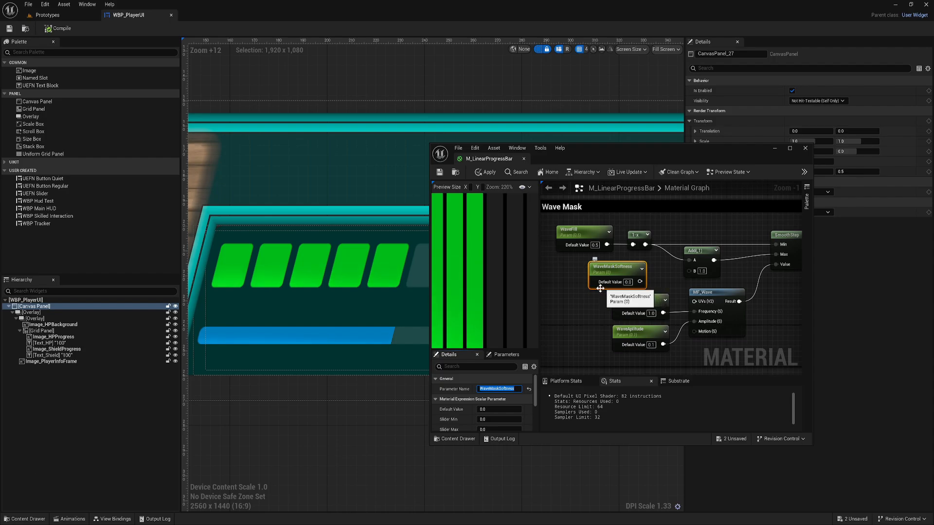
left_click_drag(639, 282, 688, 271)
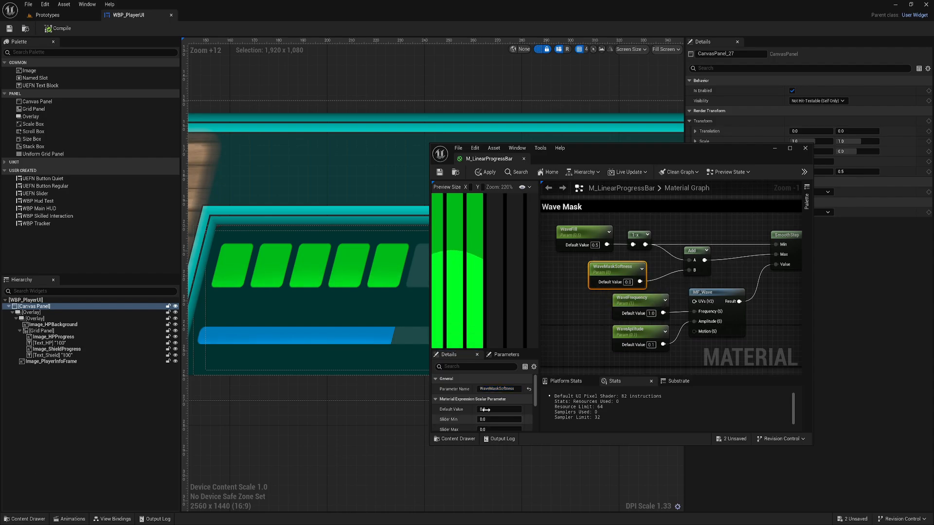
Apply the material changes and move the material window clear of the progress bars to inspect the wave edge up close.
left_click(487, 171)
left_click_drag(607, 149, 729, 154)
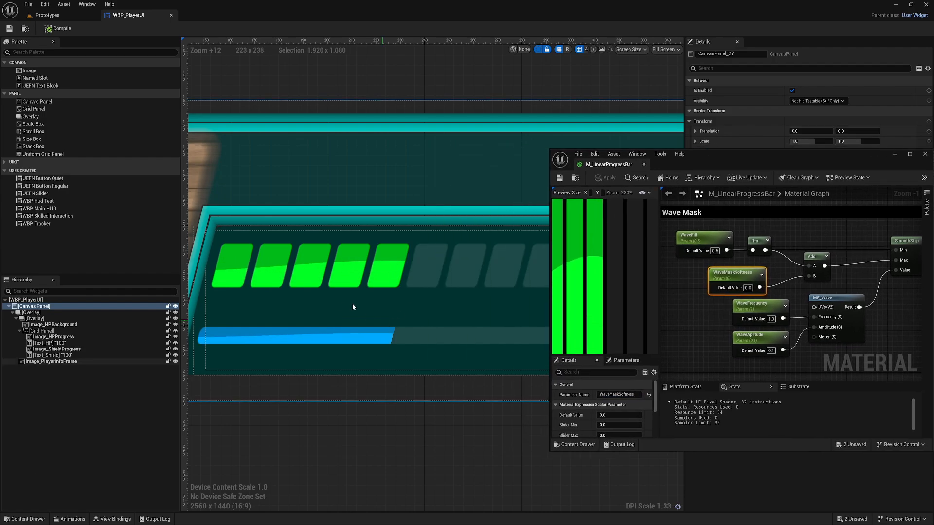
scroll(302, 266, "up", 2)
scroll(302, 266, "up", 1)
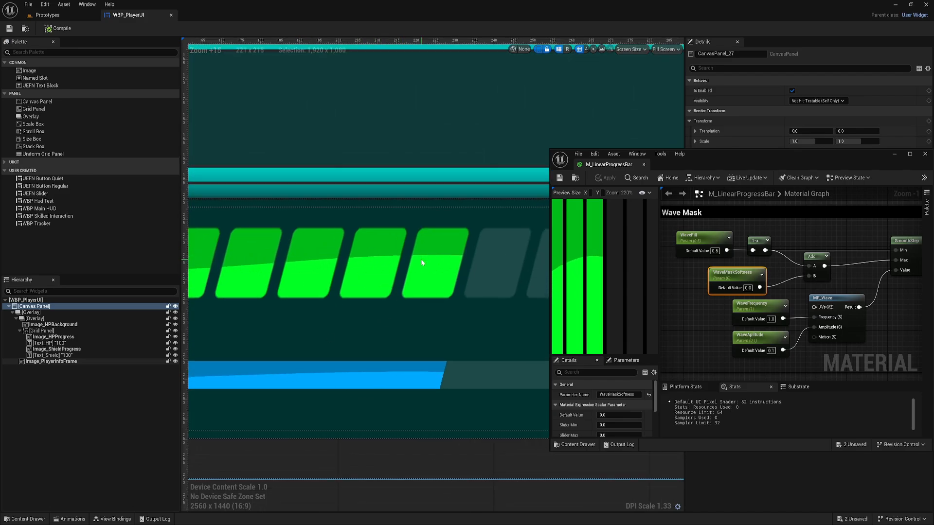
scroll(418, 265, "up", 1)
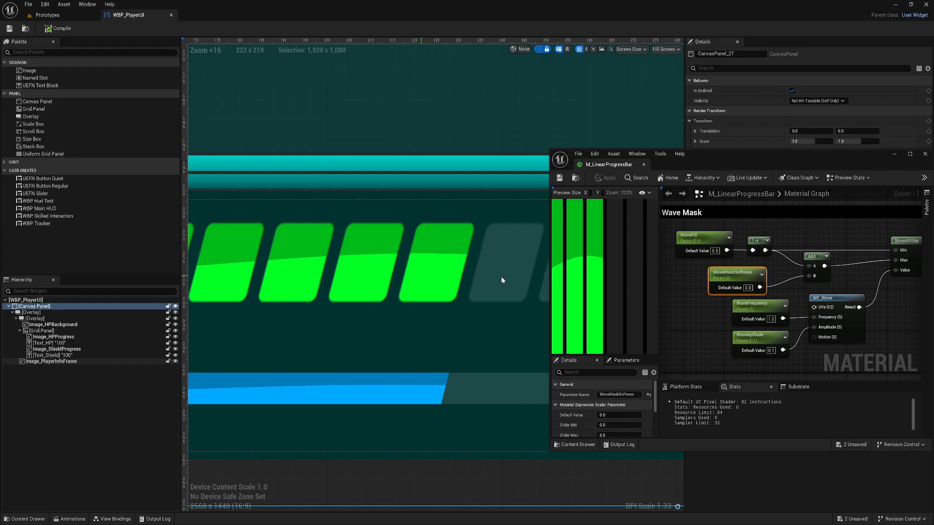
Try a very soft wave edge by setting the WaveMaskSoftness default value to 0.496.
left_click_drag(614, 415, 627, 415)
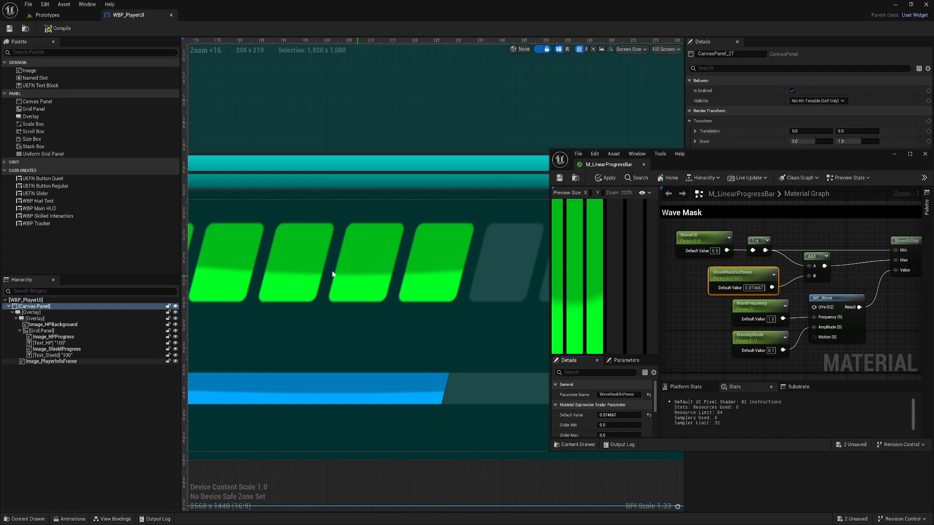
left_click(607, 415)
type("0.496")
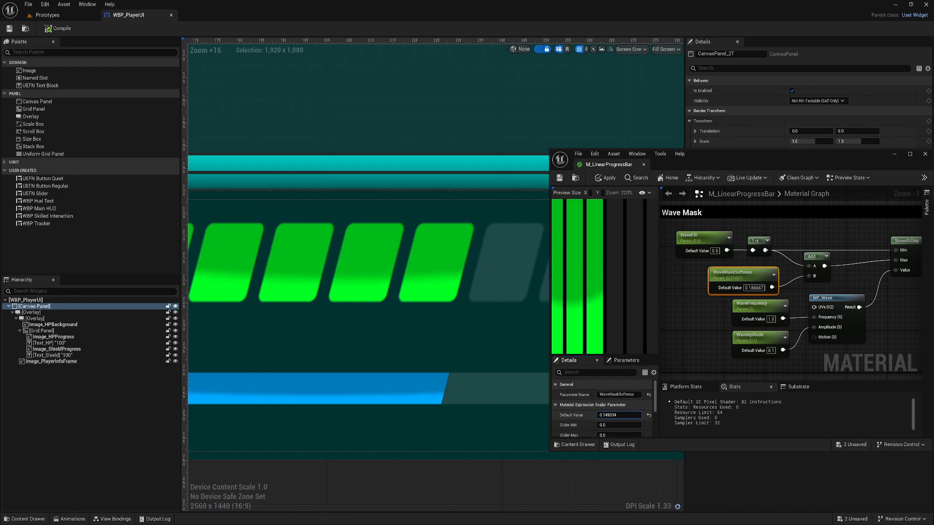
key("Return")
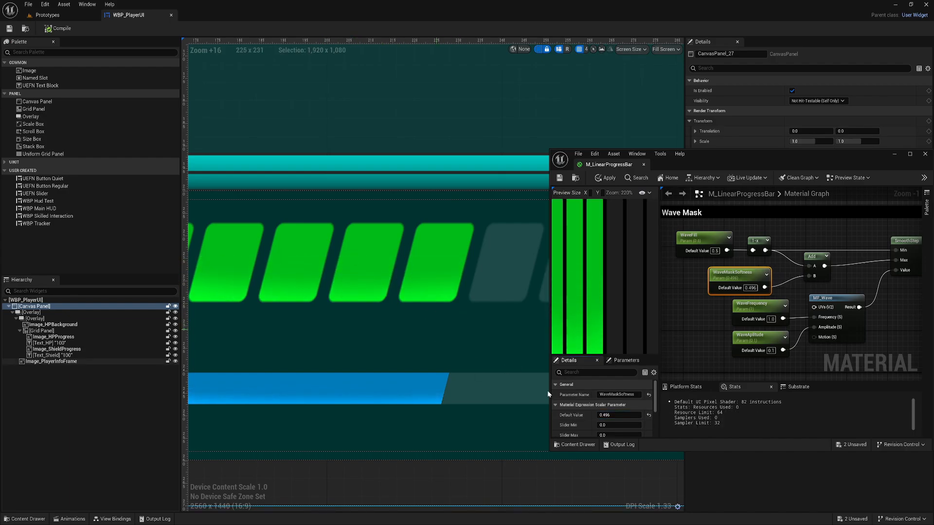
Set the WaveMaskSoftness default value to 0.08 and check the wave edge on the health and shield bars.
left_click_drag(621, 416, 615, 413)
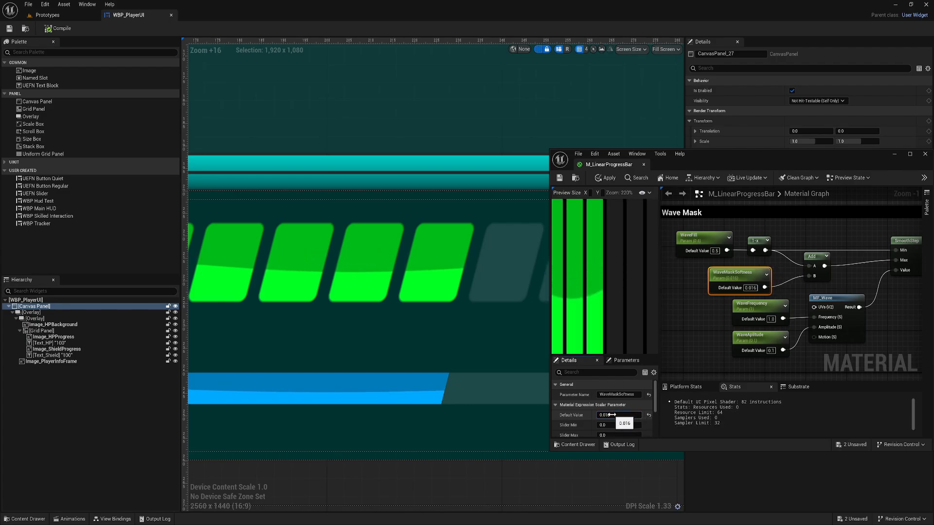
left_click(611, 415)
key("Delete")
type("0.08")
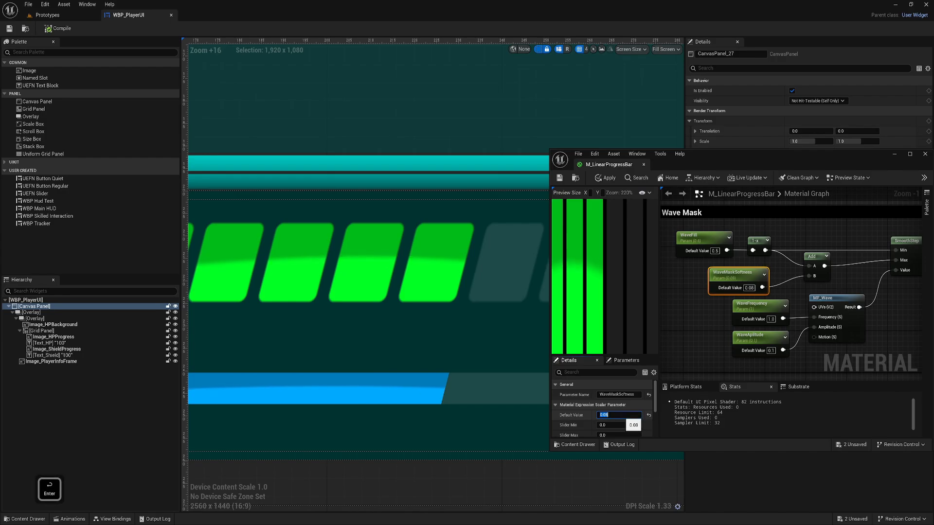
key("Return")
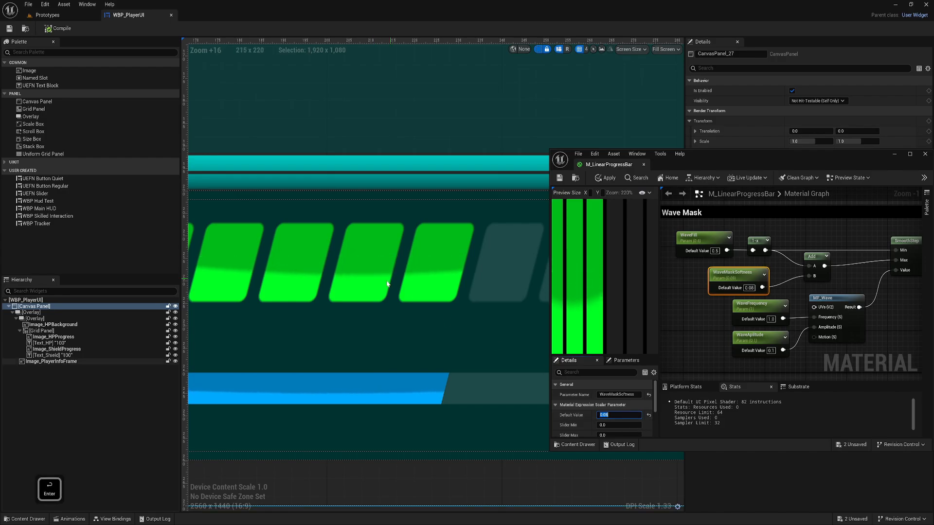
scroll(369, 272, "down", 8)
scroll(360, 320, "down", 2)
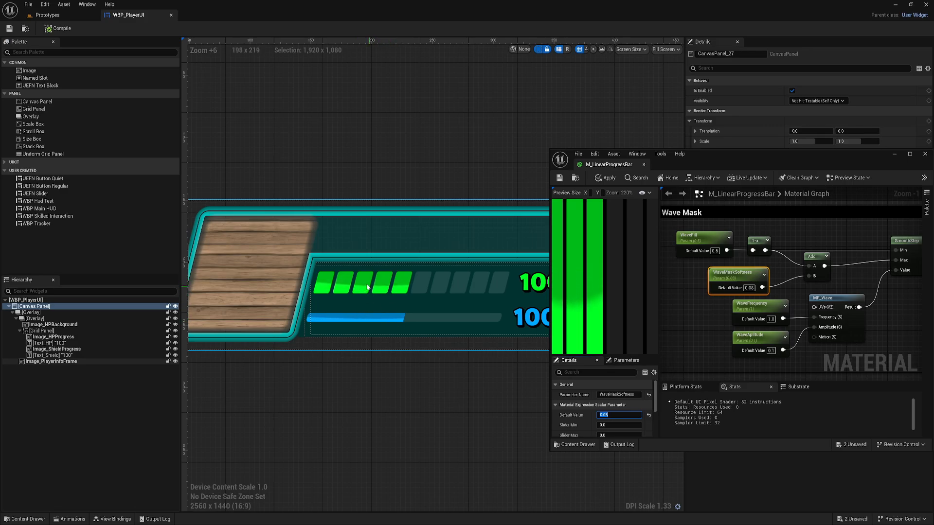
scroll(388, 294, "up", 5)
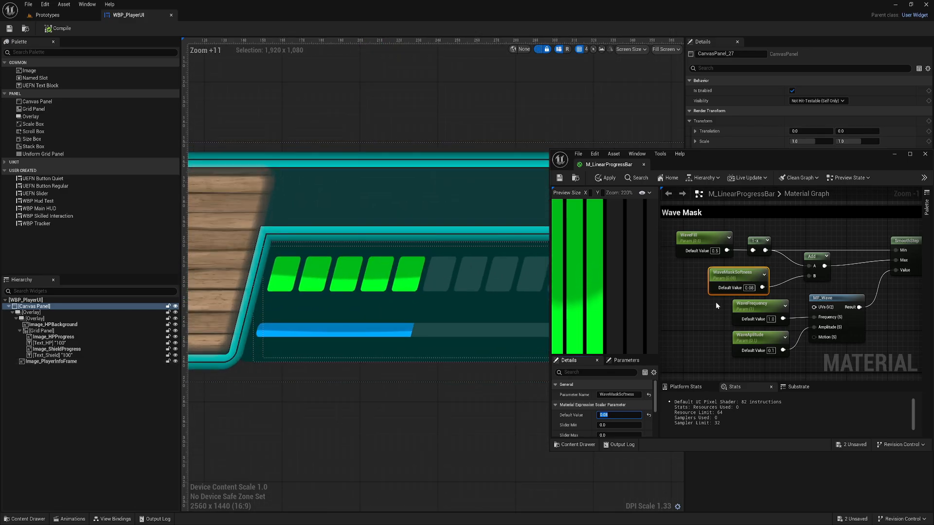
Enlarge the material window and replace the WaveMaskSoftness parameter with a constant 0.08 in the Add node's B input.
right_click_drag(748, 272, 709, 256)
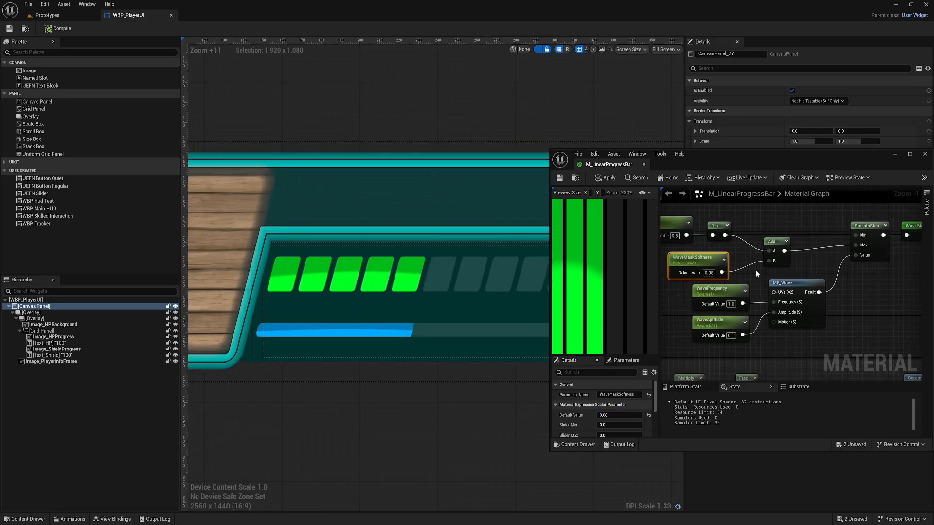
right_click(551, 151)
left_click(551, 151)
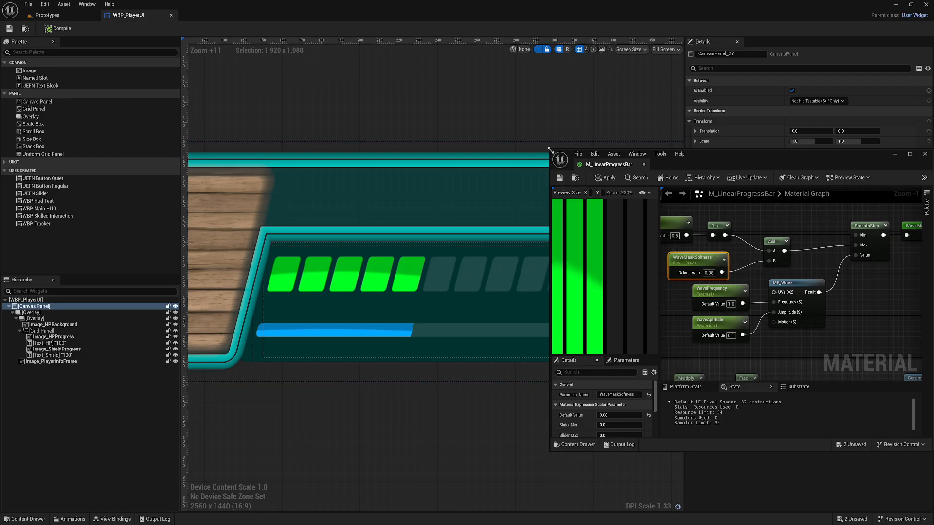
left_click_drag(551, 150, 418, 72)
scroll(612, 173, "up", 2)
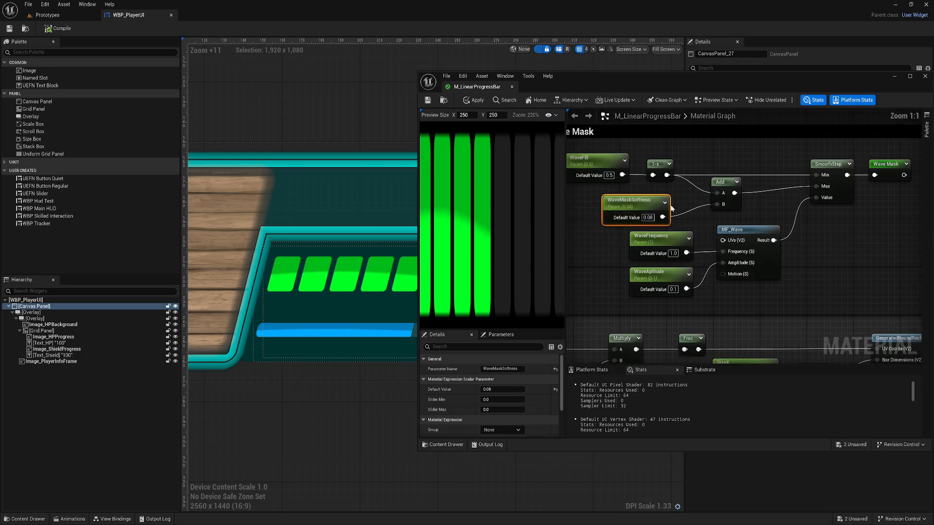
key("Delete")
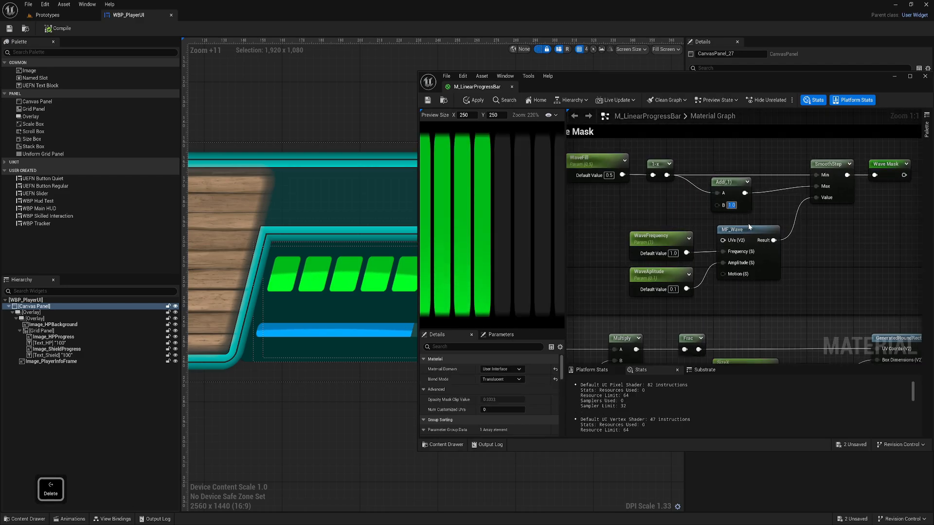
key("Delete")
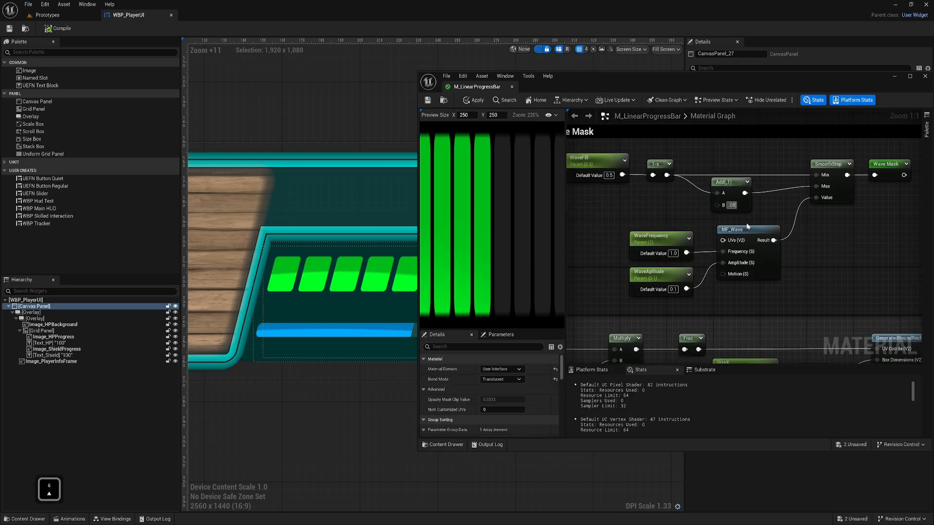
key("Return")
Move the SmoothStep and Wave Mask nodes slightly closer to the Add node and save the material.
right_click_drag(820, 163, 744, 179)
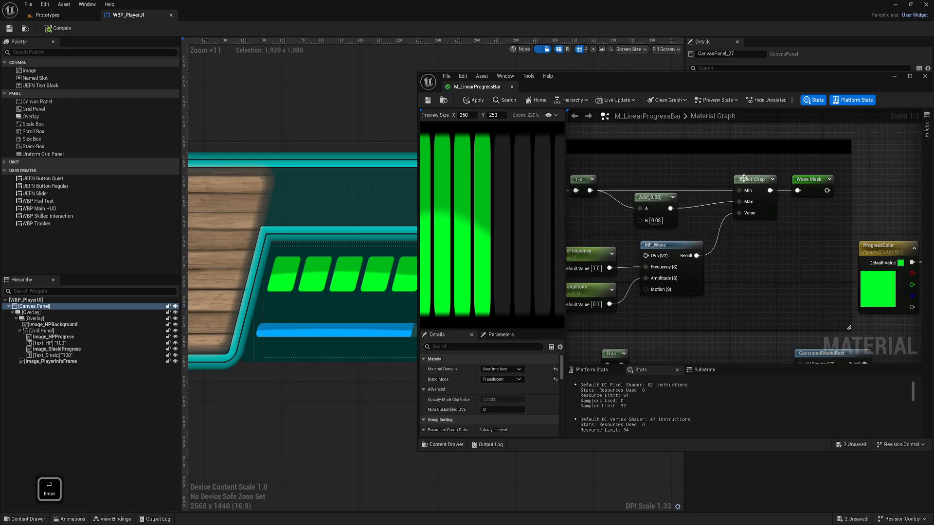
left_click_drag(730, 167, 829, 225)
left_click_drag(808, 181, 795, 181)
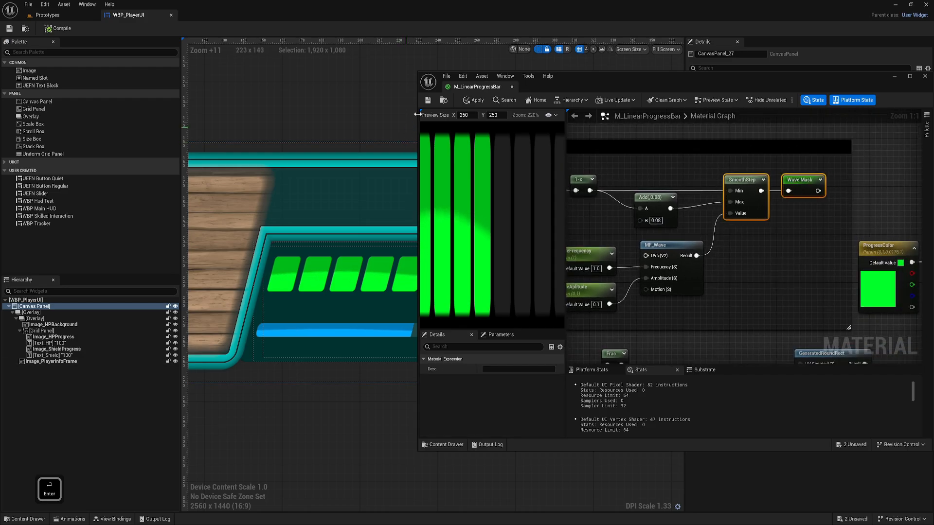
left_click(427, 101)
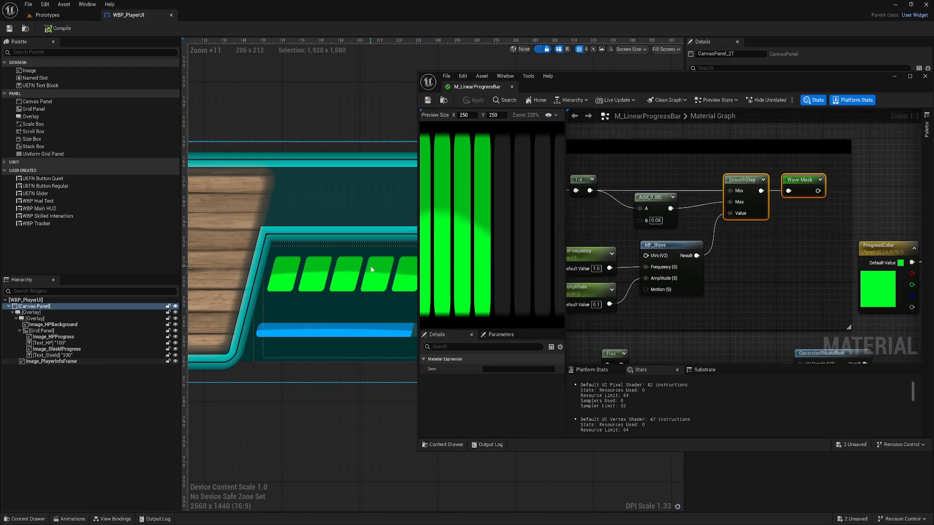
Close the M_LinearProgressBar window after reviewing the Wave Mask group, and check the whole player info panel in WBP_PlayerUI.
right_click_drag(634, 221, 719, 225)
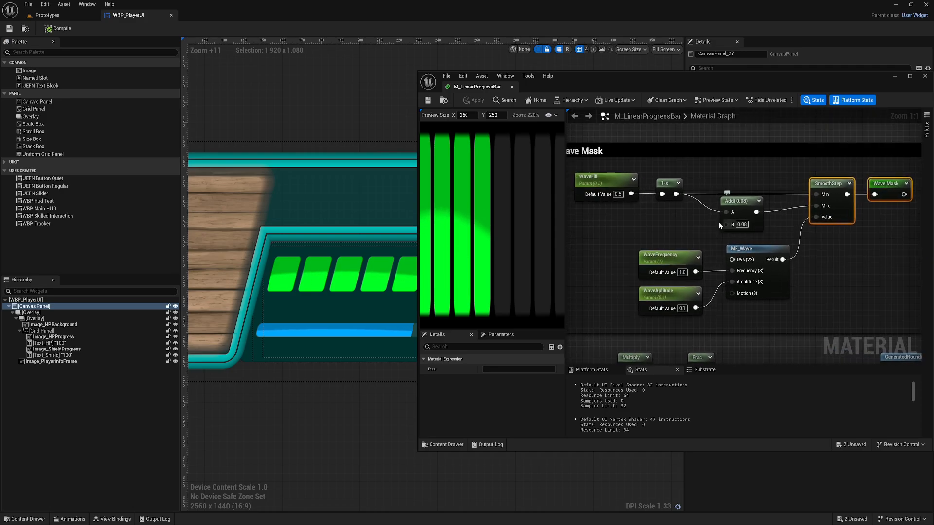
right_click(659, 217)
left_click(614, 226)
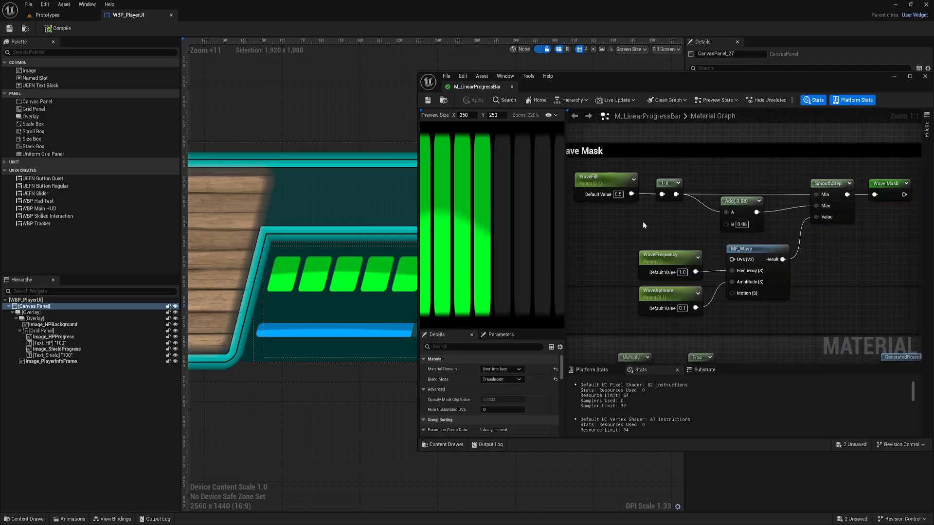
scroll(643, 220, "down", 1)
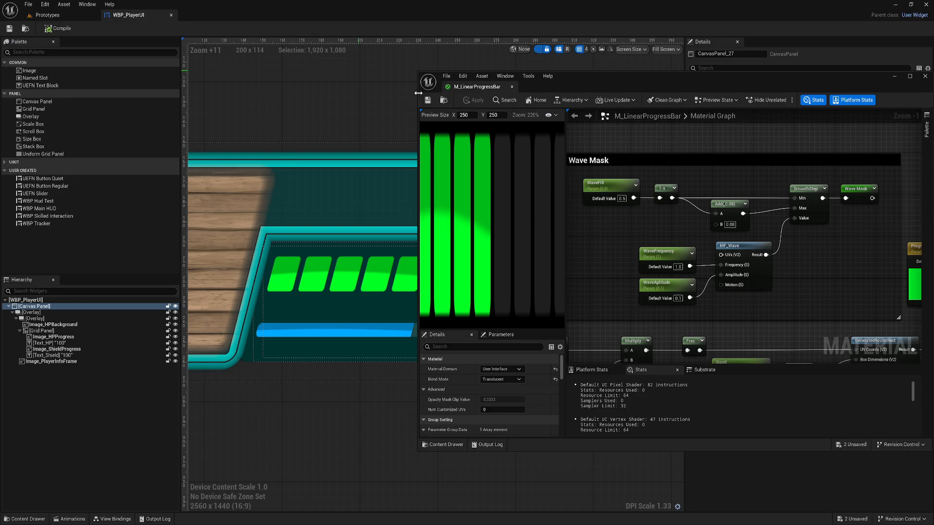
left_click(512, 86)
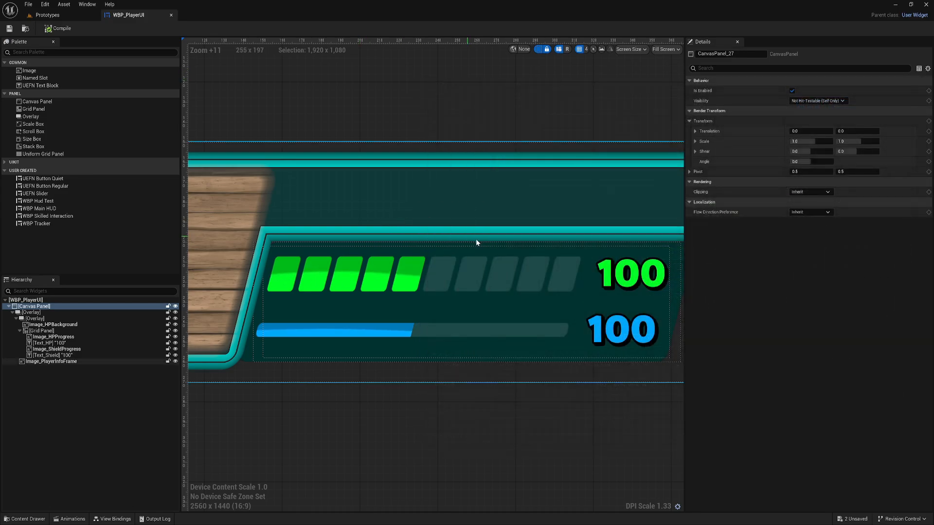
scroll(476, 238, "down", 6)
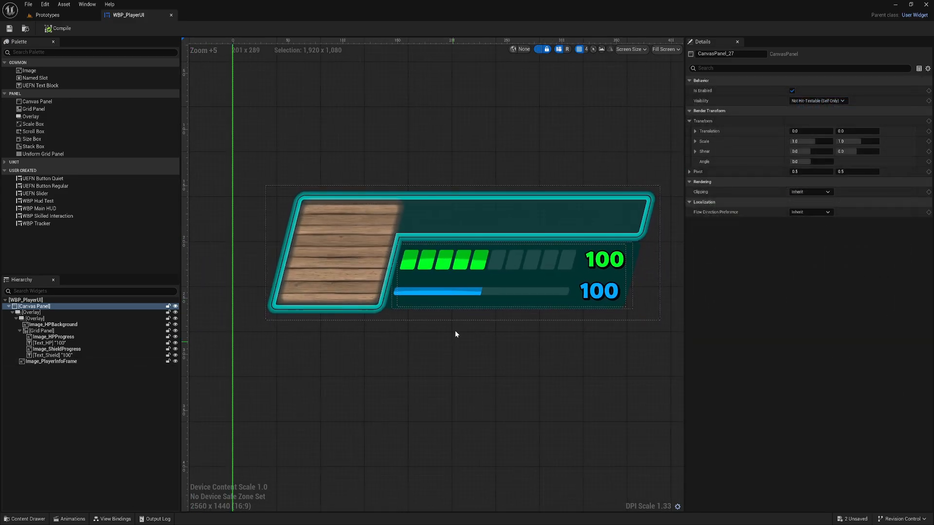
scroll(411, 268, "up", 3)
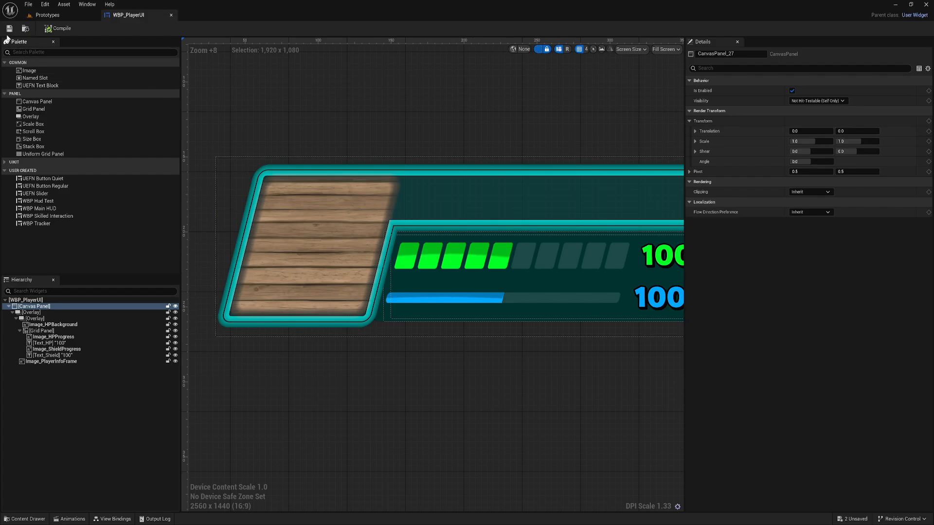
scroll(335, 323, "down", 5)
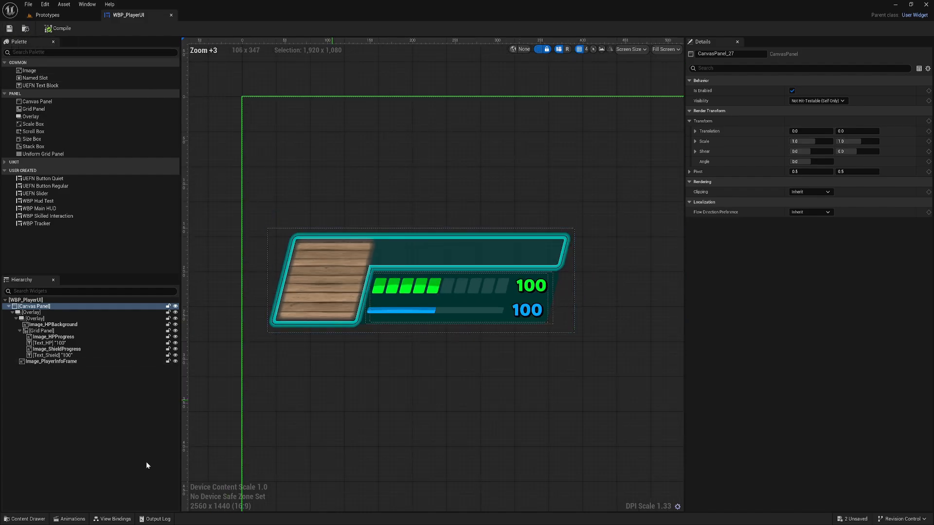
left_click(29, 521)
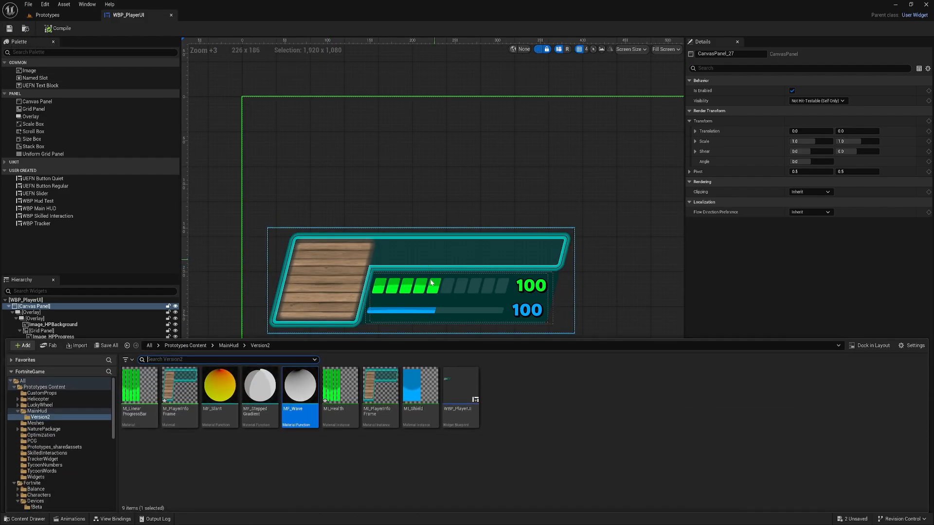
right_click_drag(430, 280, 412, 265)
scroll(367, 282, "down", 2)
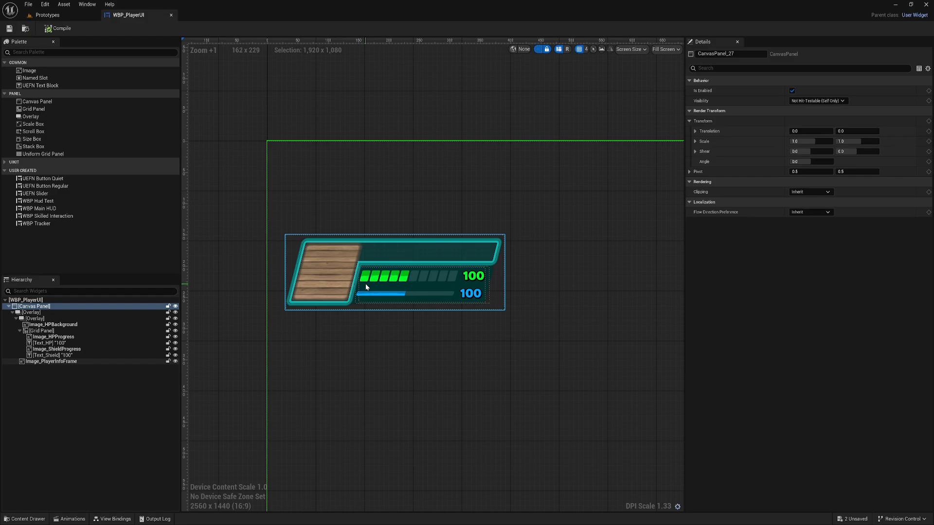
Add the Device - HUD Controller Player Info Viewmodel to WBP_PlayerUI from the view bindings.
left_click(114, 520)
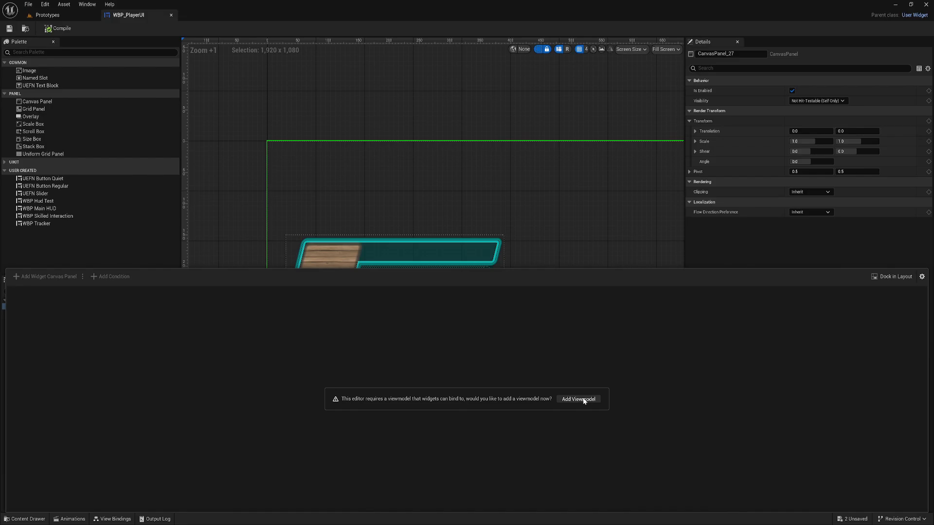
left_click(579, 399)
left_click_drag(722, 225, 463, 263)
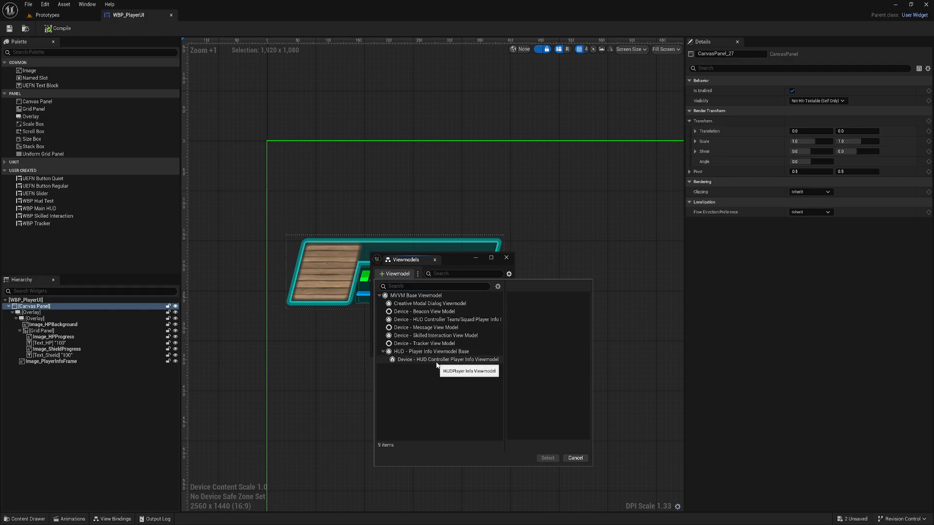
left_click(439, 360)
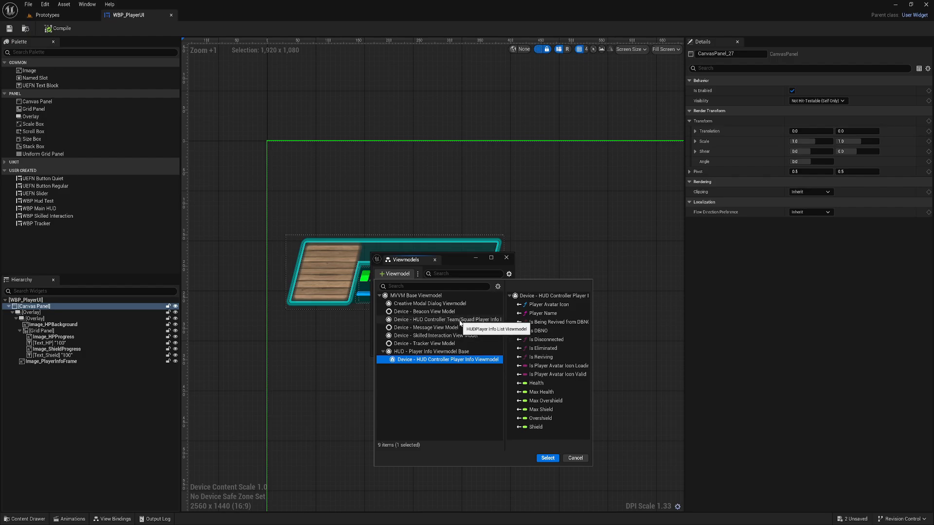
left_click(547, 458)
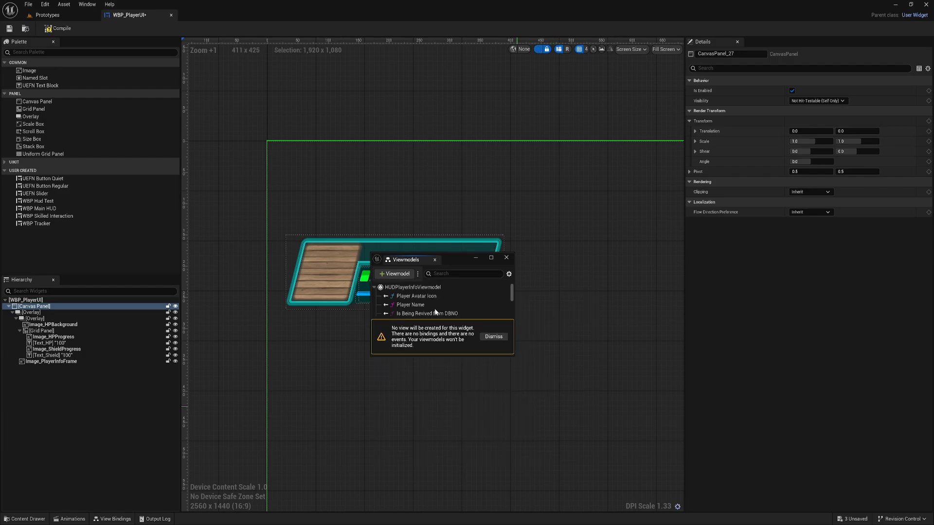
Dismiss the Viewmodels notice, close that window, save WBP_PlayerUI and open its view bindings.
left_click(493, 336)
left_click(507, 257)
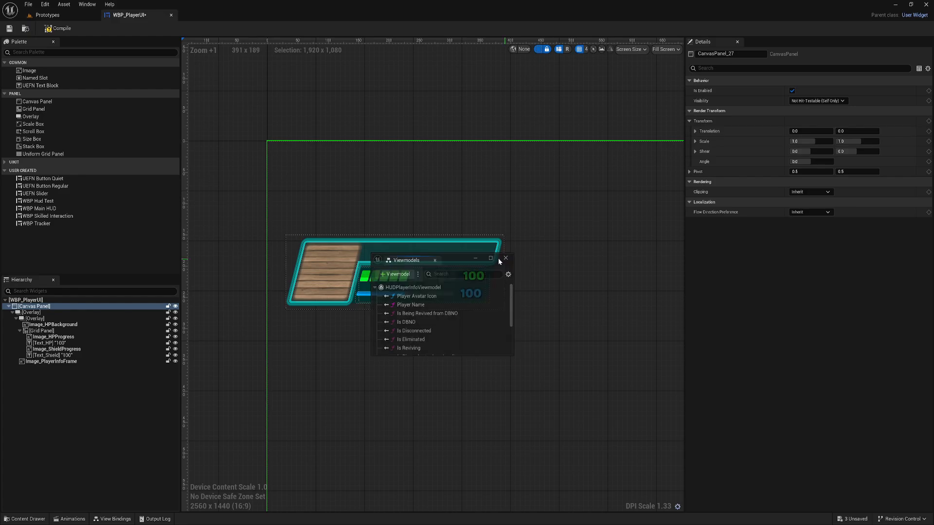
left_click(122, 519)
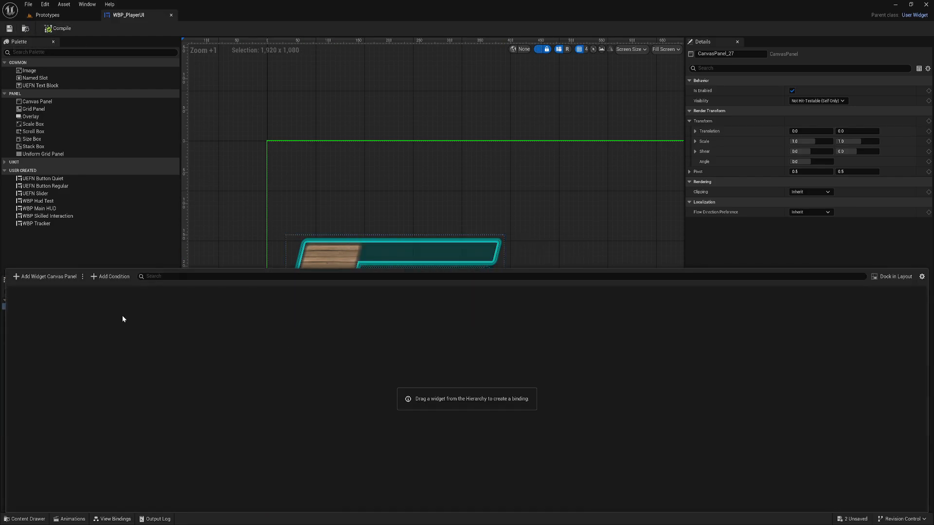
Add a UEFN Text Block to the outer Overlay below Image_PlayerInfoFrame and collapse the inner Overlay in the hierarchy.
right_click_drag(269, 192, 286, 133)
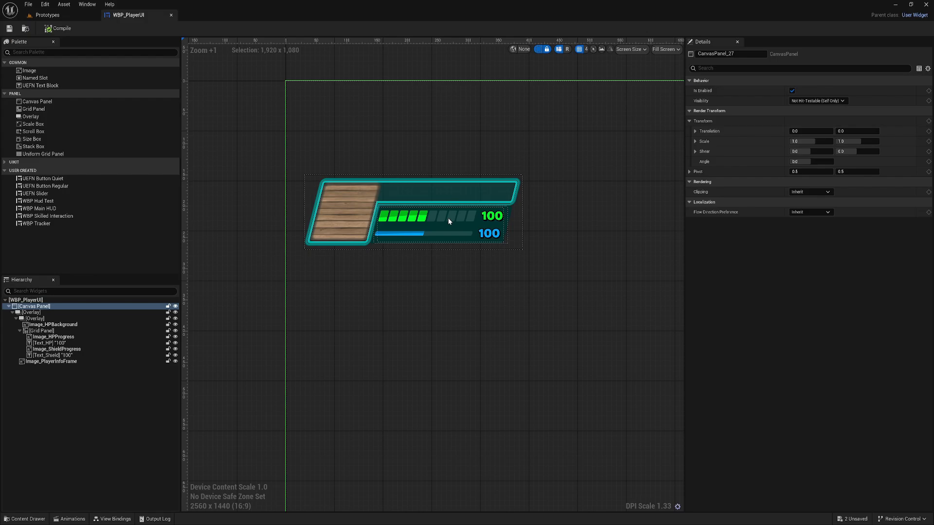
scroll(415, 212, "up", 5)
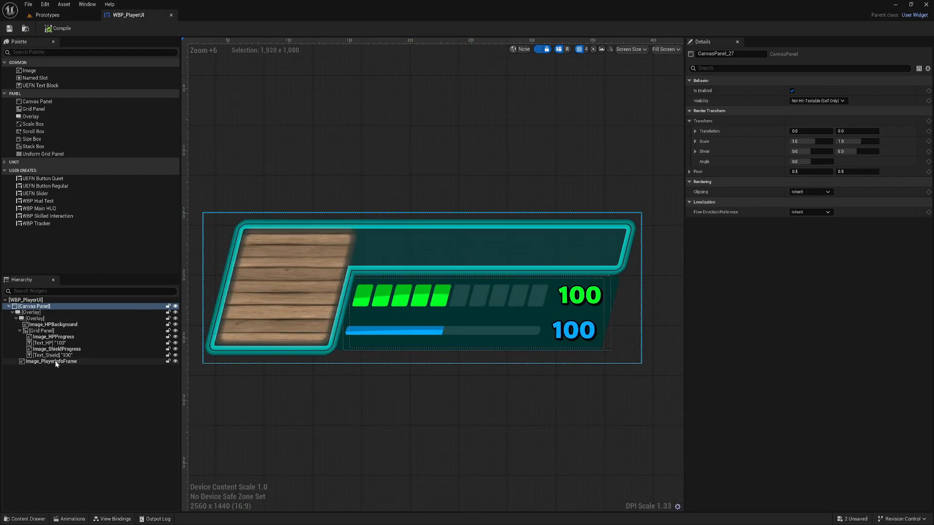
left_click(74, 362)
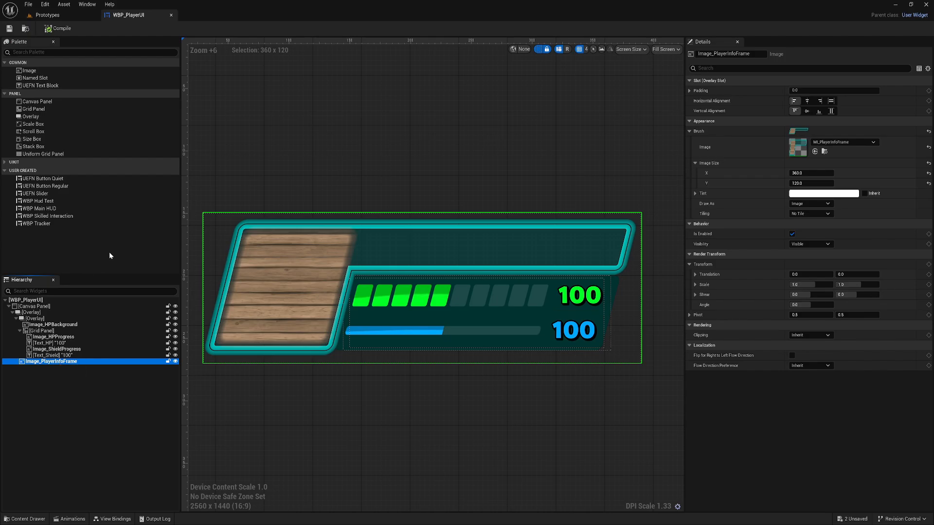
left_click_drag(34, 87, 35, 323)
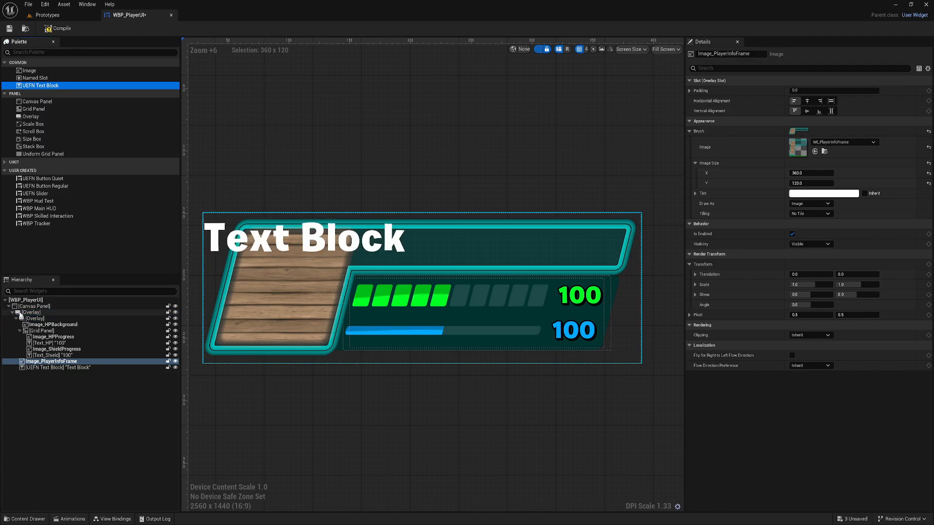
left_click(34, 313)
left_click(16, 319)
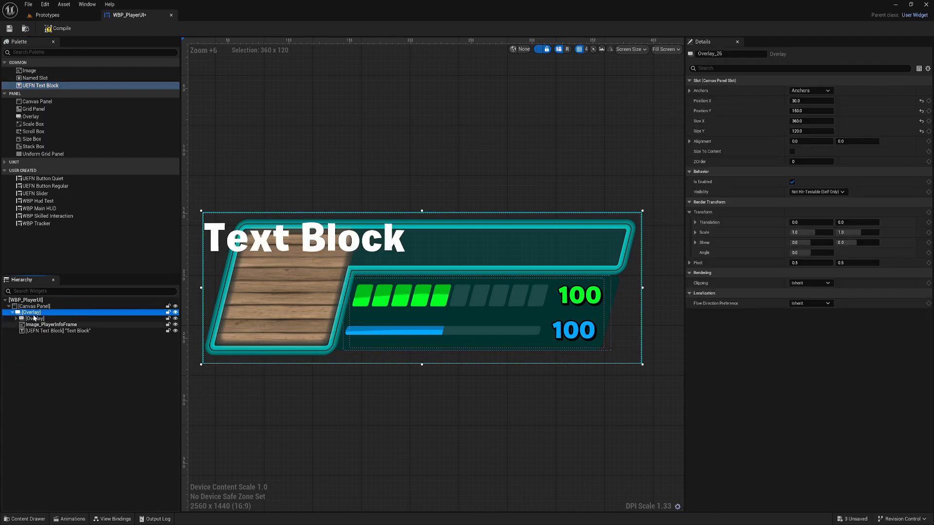
left_click(62, 325)
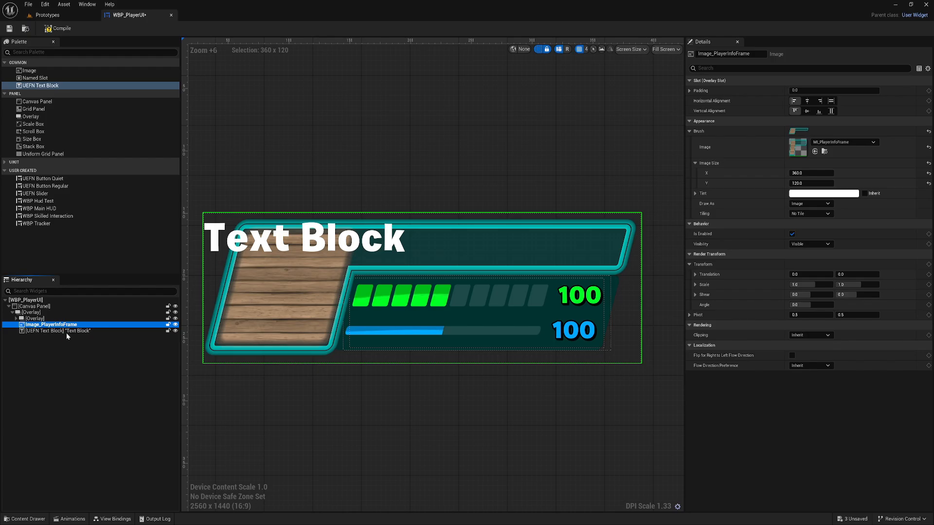
Set the font size of the new UEFN Text Block to 23.
left_click(67, 331)
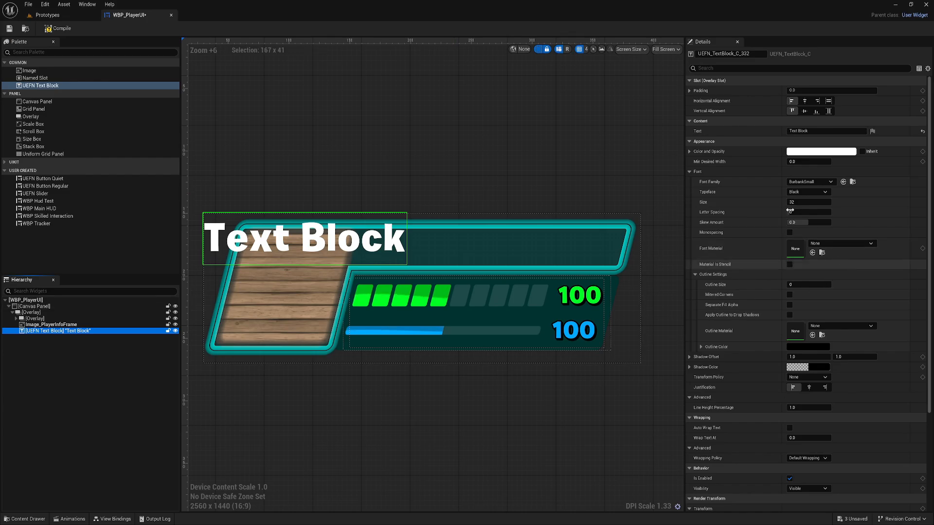
left_click(807, 201)
type("23")
key("Return")
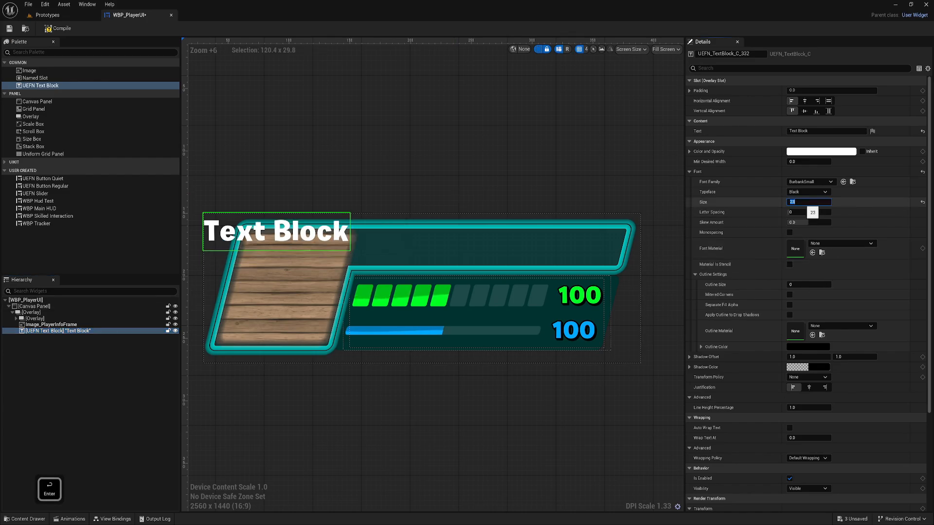
Position the text block in the frame's upper strip with left padding 130, bottom padding 30 and centred vertical alignment.
left_click(689, 90)
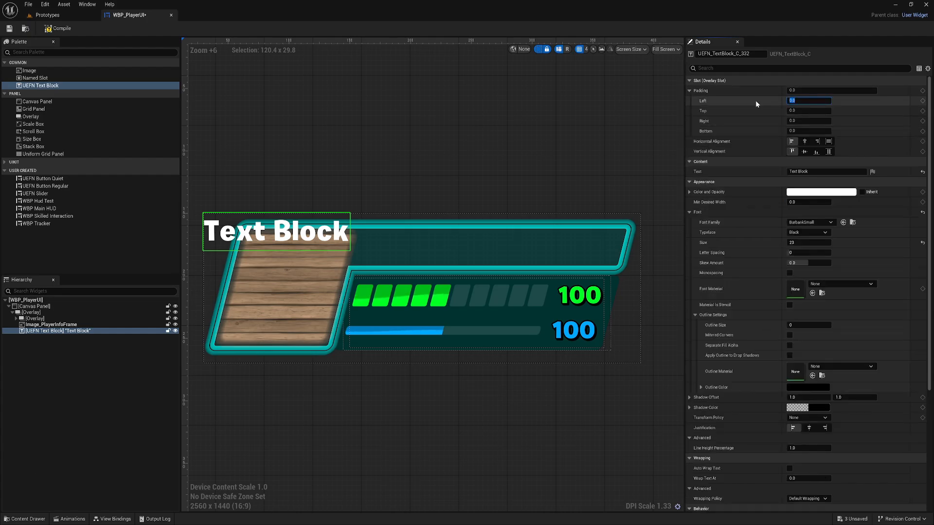
type("130")
key("Return")
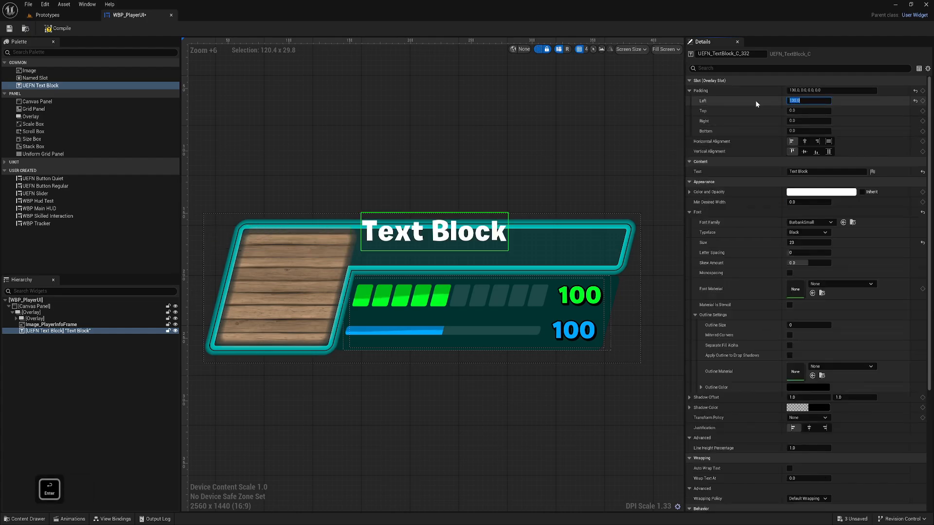
key("Tab")
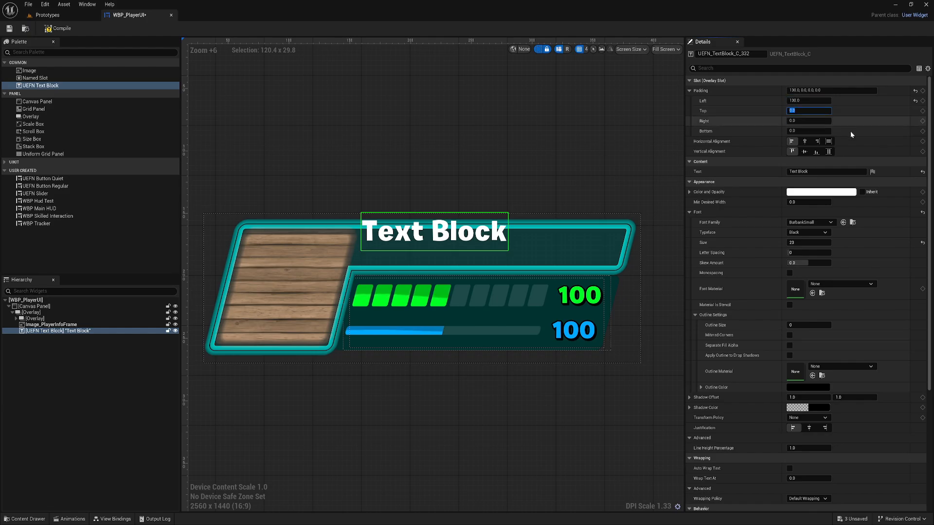
left_click(802, 131)
type("30")
key("Return")
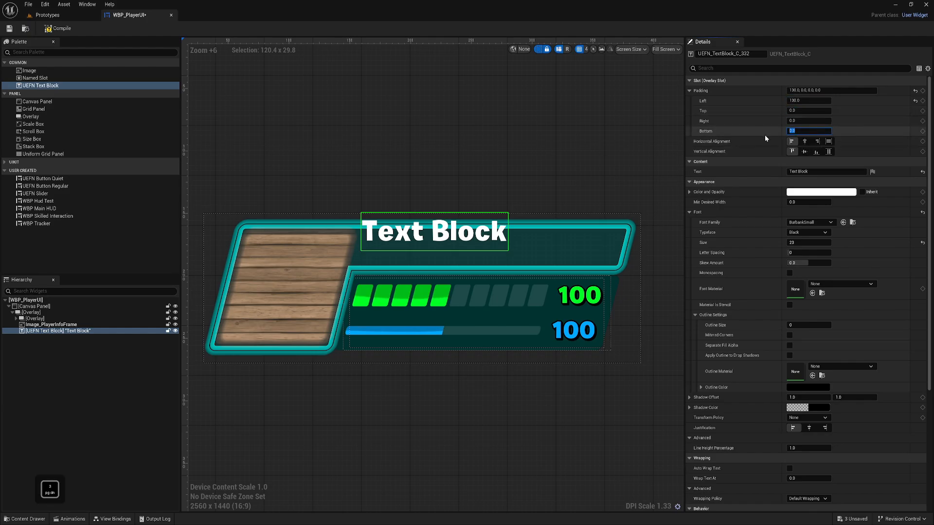
left_click(805, 152)
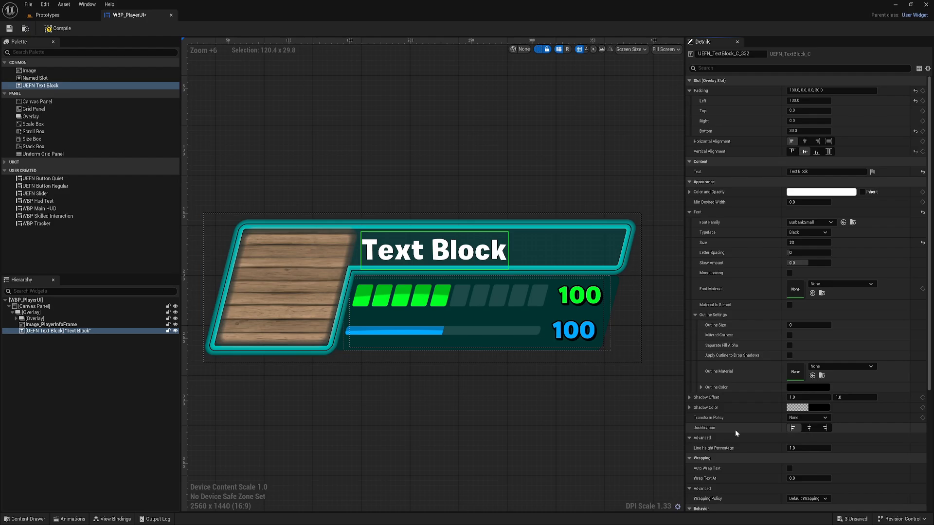
Try increasingly long placeholder strings in the left-aligned text block to test how they fit the name strip.
left_click(803, 172)
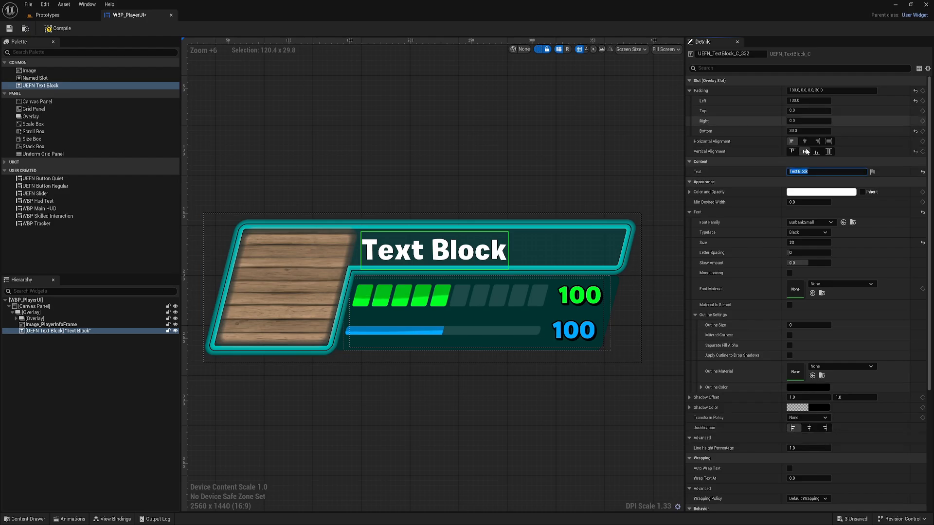
left_click(792, 141)
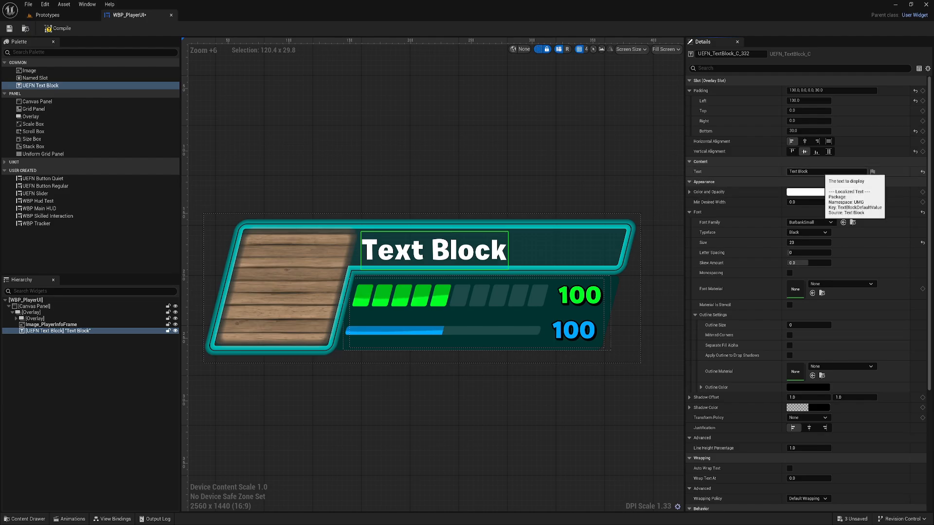
left_click(800, 171)
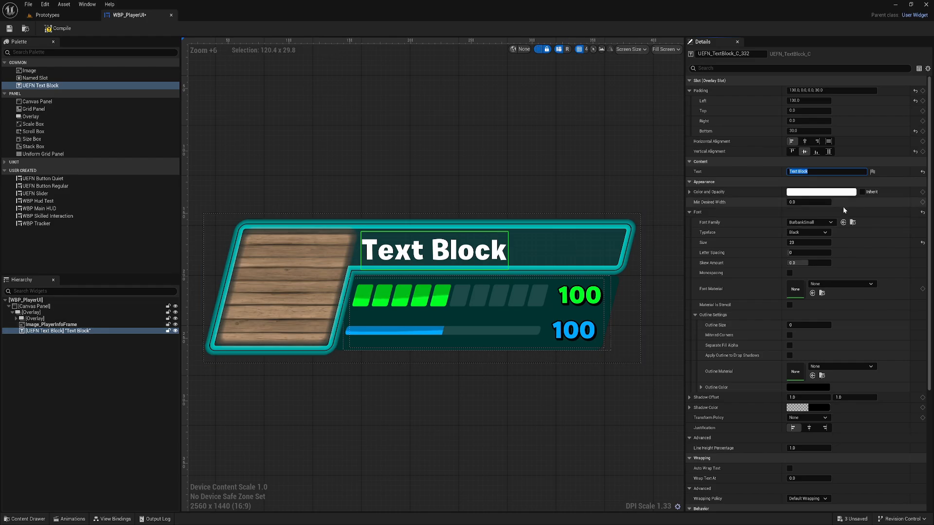
type("d")
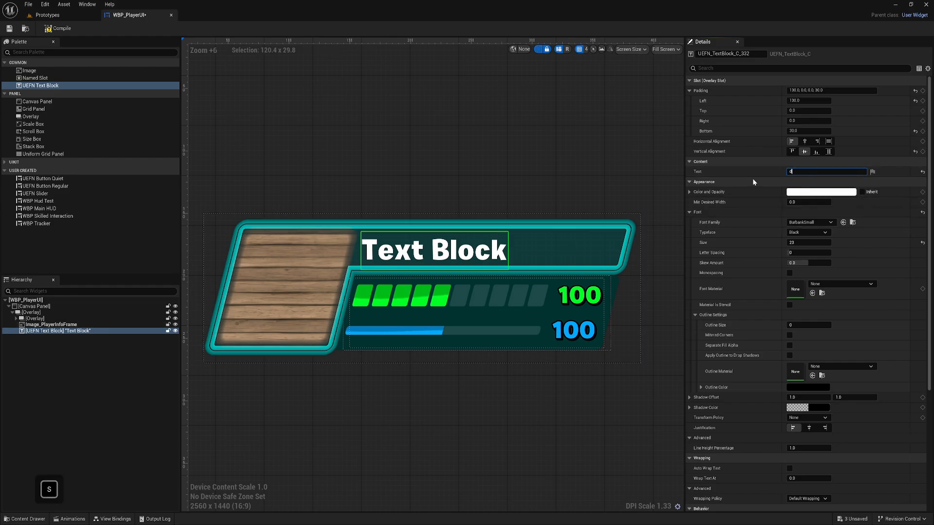
type("sdsds")
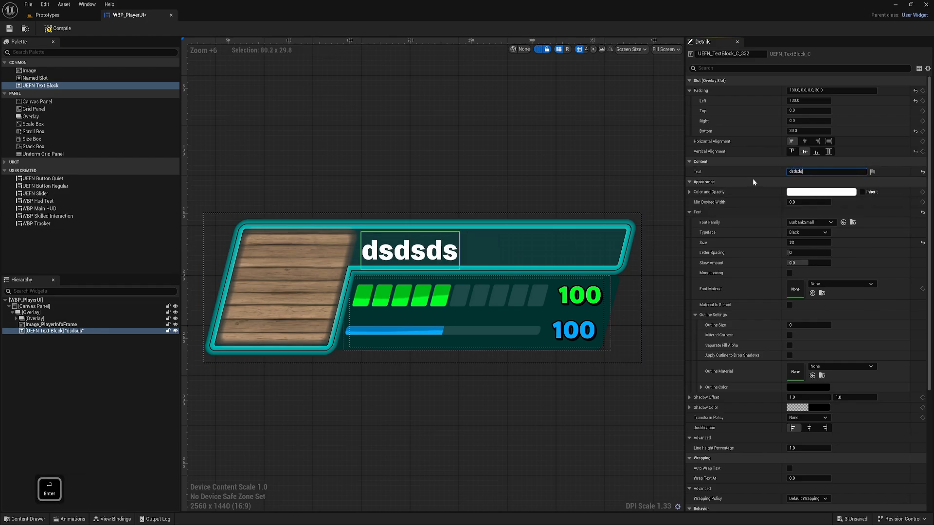
type("sdsds")
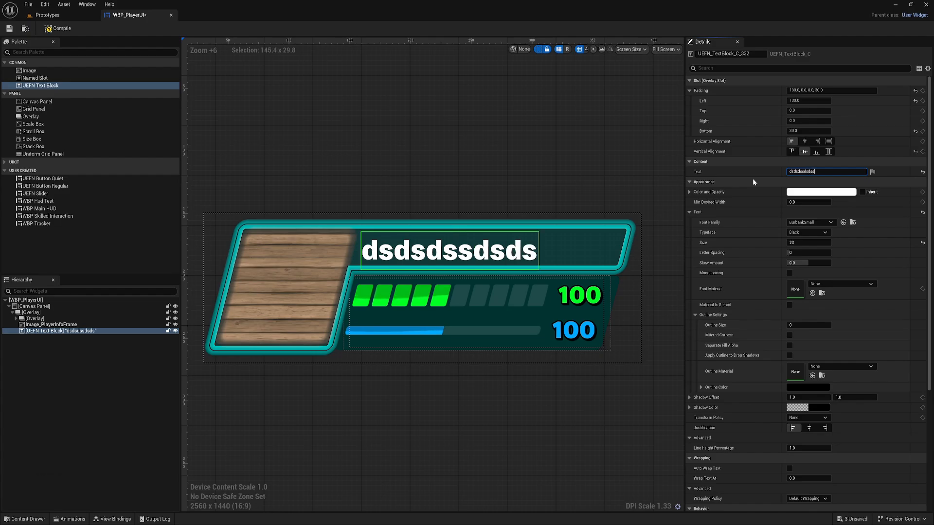
type("sdsd")
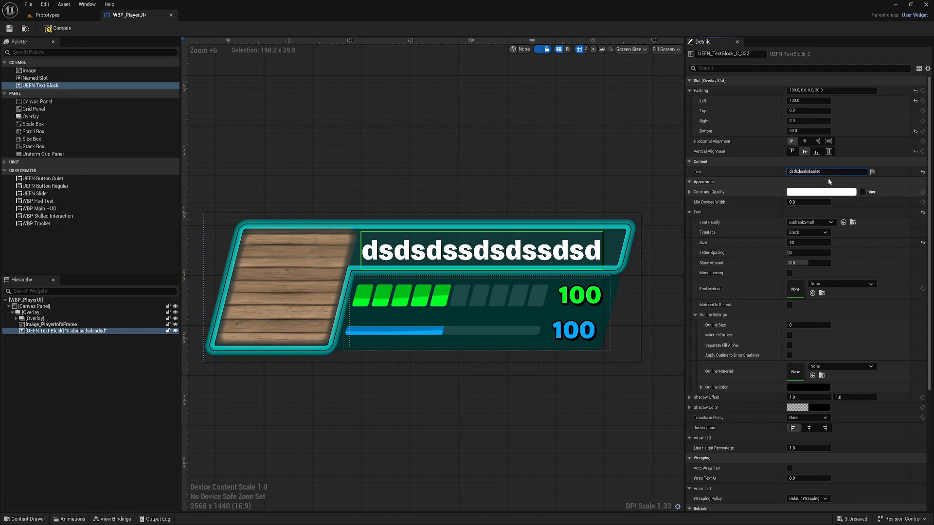
Set the text block's content to a sample player name, give it an outline size of 1 and save the widget.
type("AsicsoN")
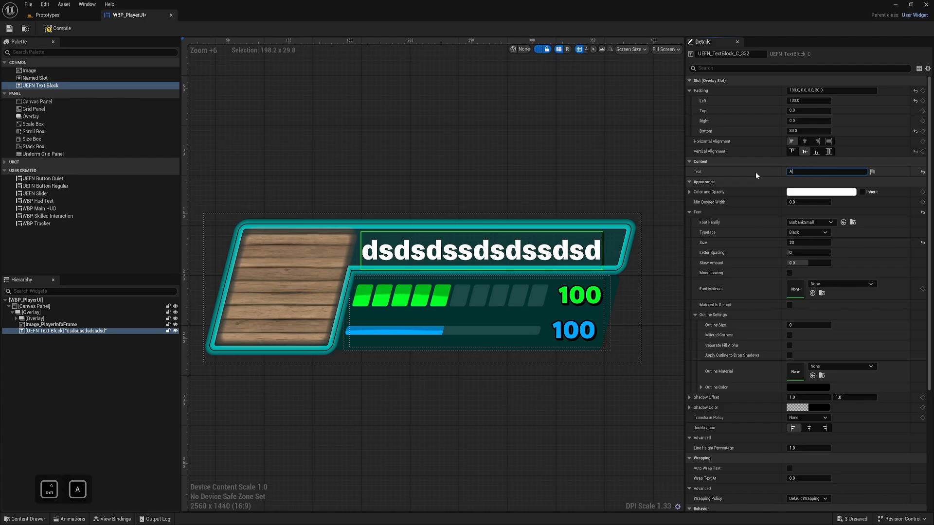
key("Return")
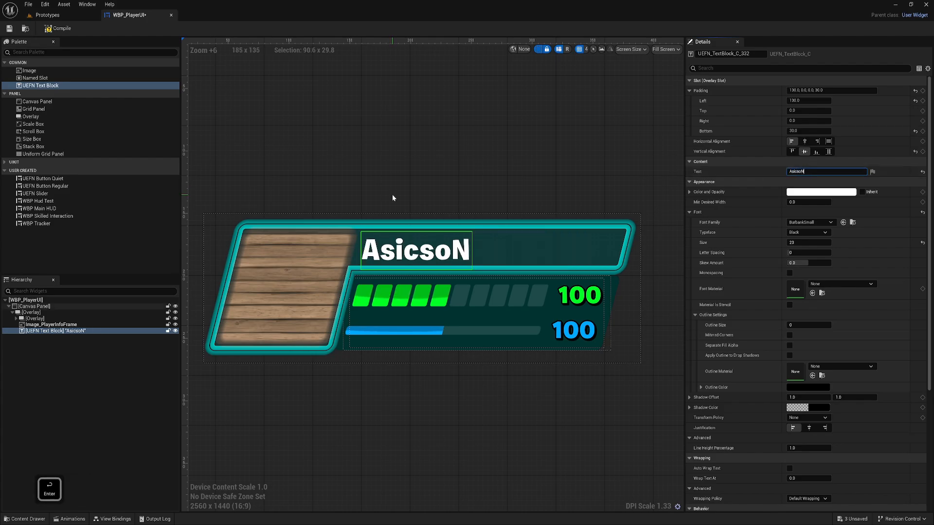
right_click_drag(400, 190, 430, 176)
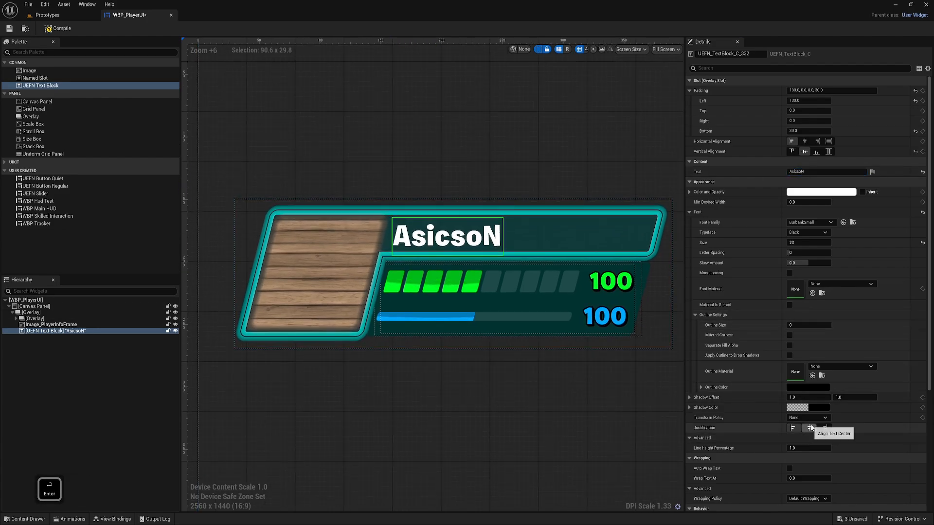
left_click(808, 325)
type("1")
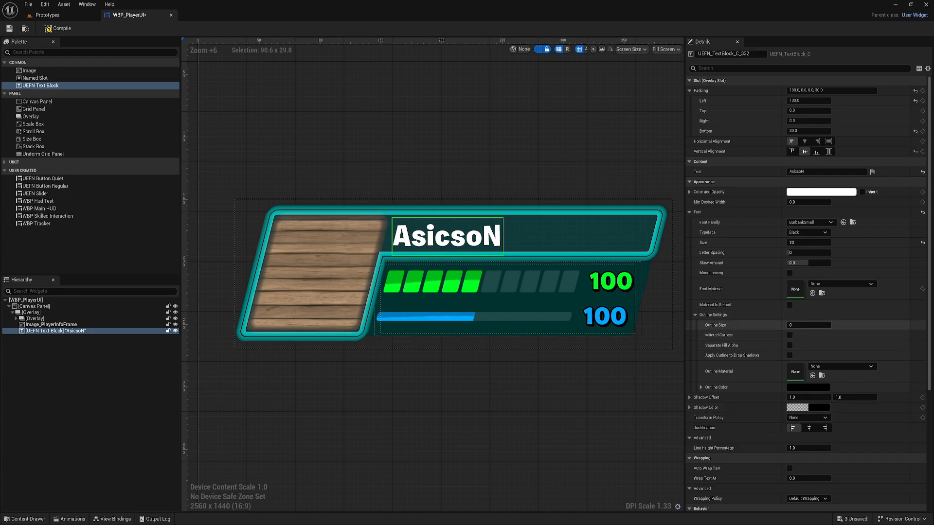
key("Return")
scroll(569, 274, "up", 3)
scroll(510, 268, "down", 1)
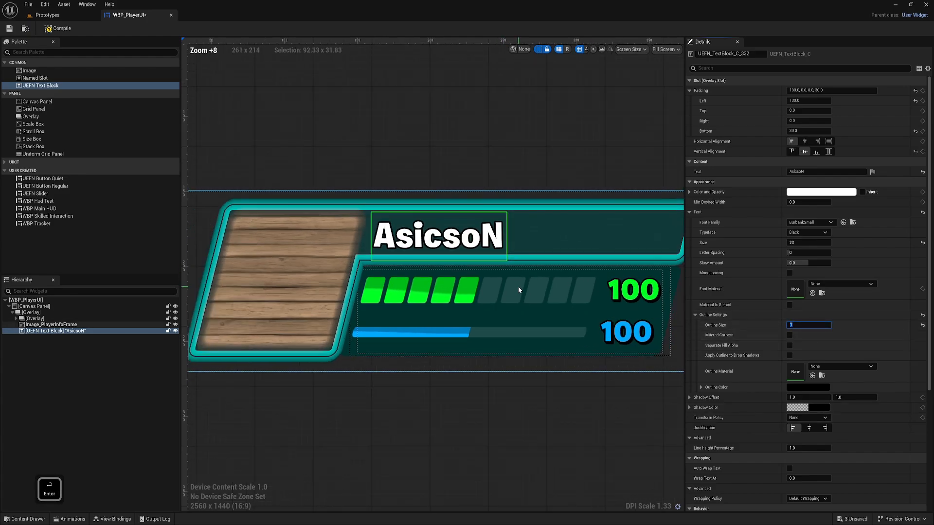
left_click(9, 29)
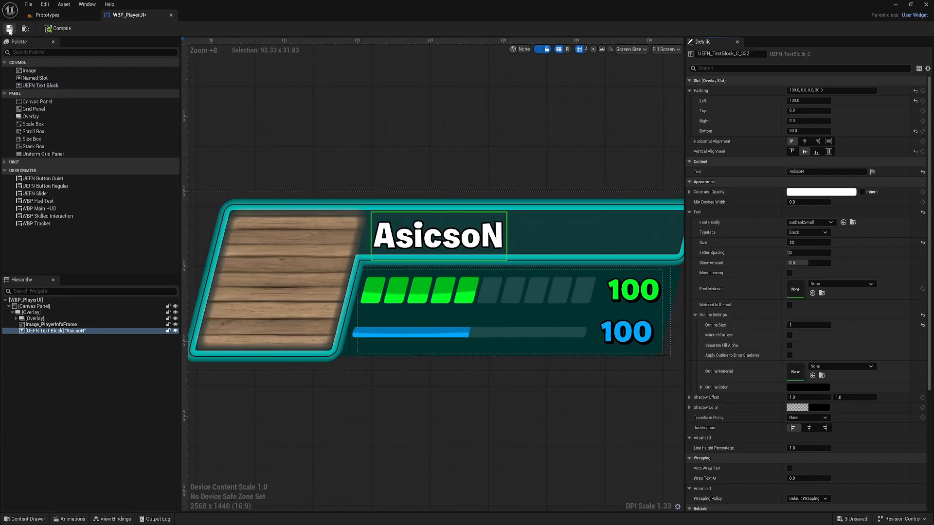
Expand the inner Overlay, rename the UEFN Text Block to Text_PlayerName, and compile and save the widget.
left_click(16, 318)
left_click(20, 330)
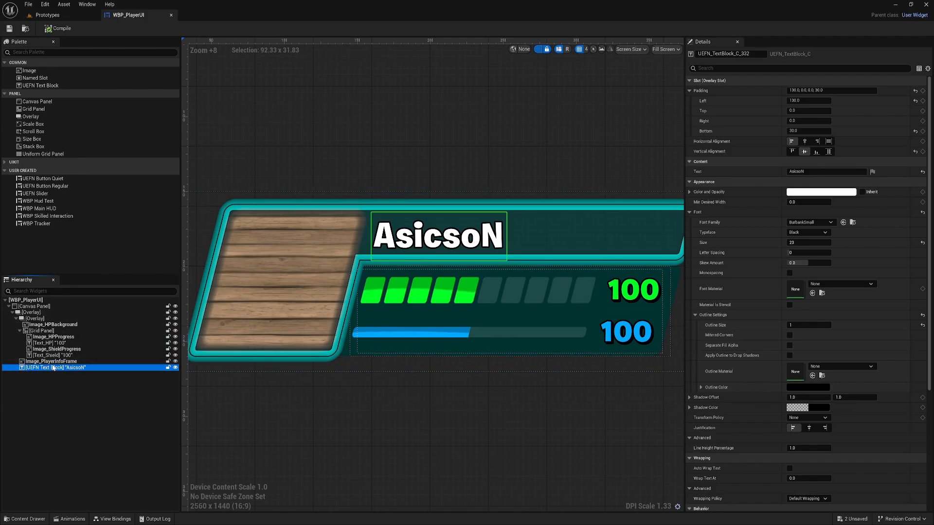
double_click(53, 368)
type("Te")
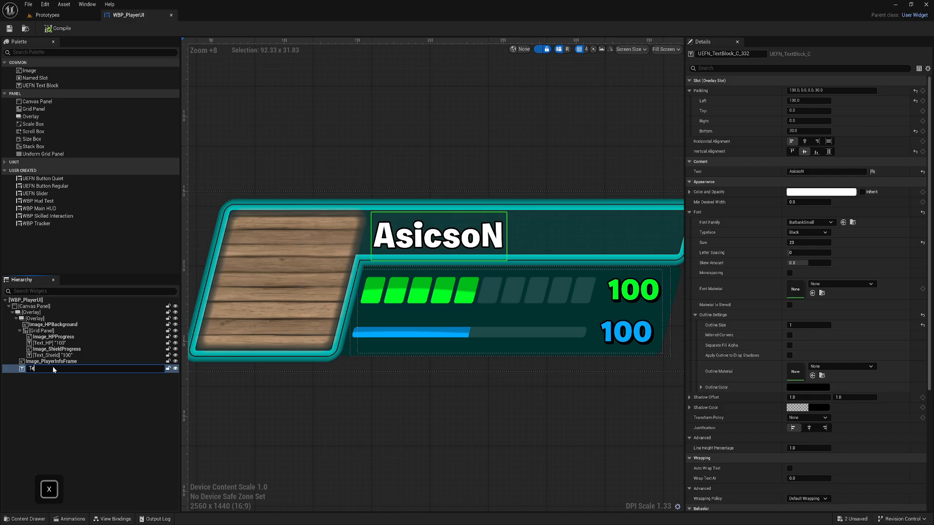
type("xt_PlayerName")
key("Return")
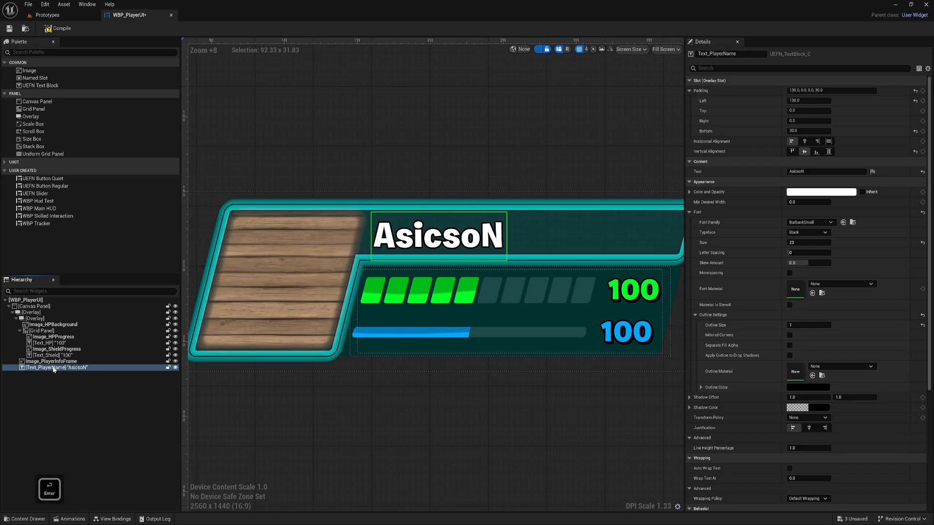
left_click(58, 28)
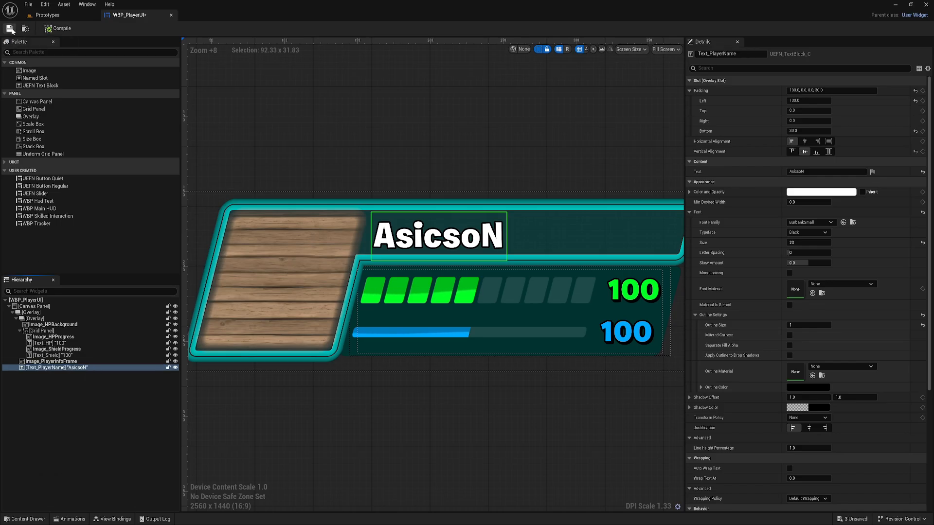
Add a view binding that links Text_PlayerName's Text property to Player Name in HUDPlayerInfoViewmodel.
left_click(115, 519)
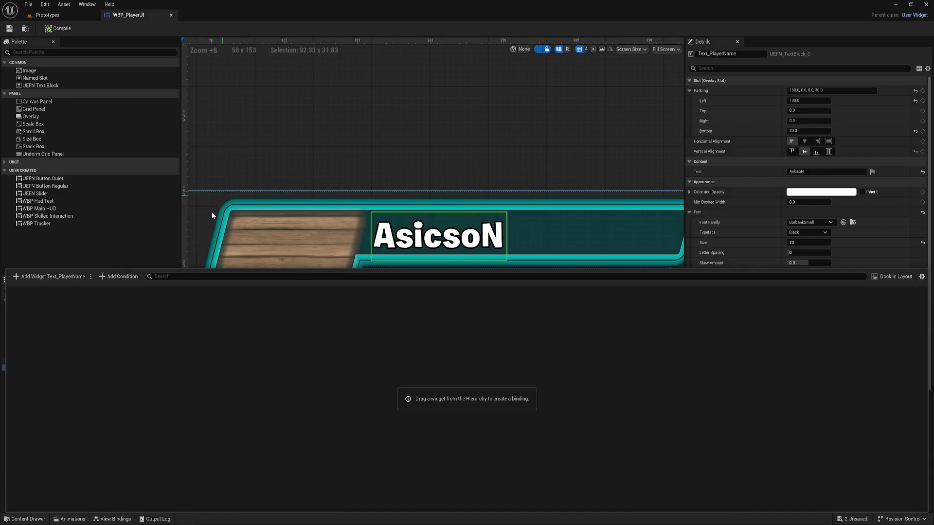
left_click(50, 277)
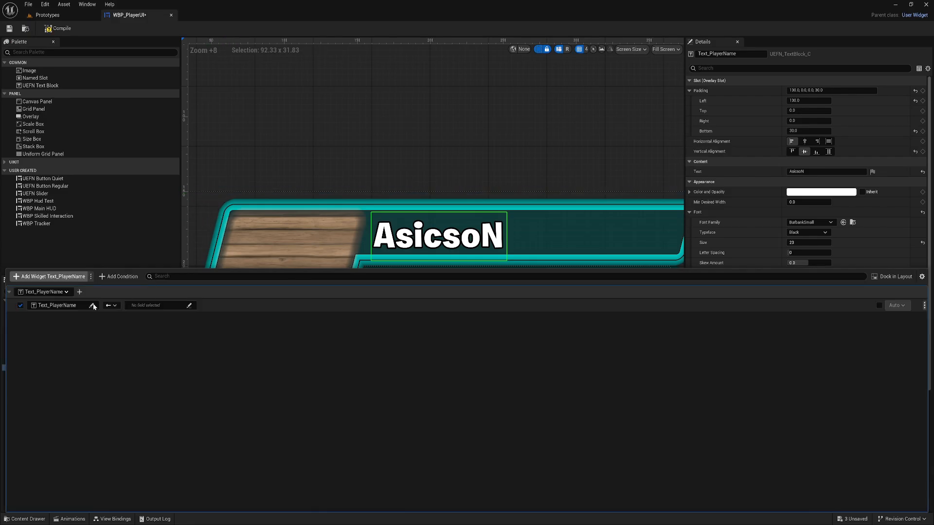
left_click(77, 308)
left_click(137, 458)
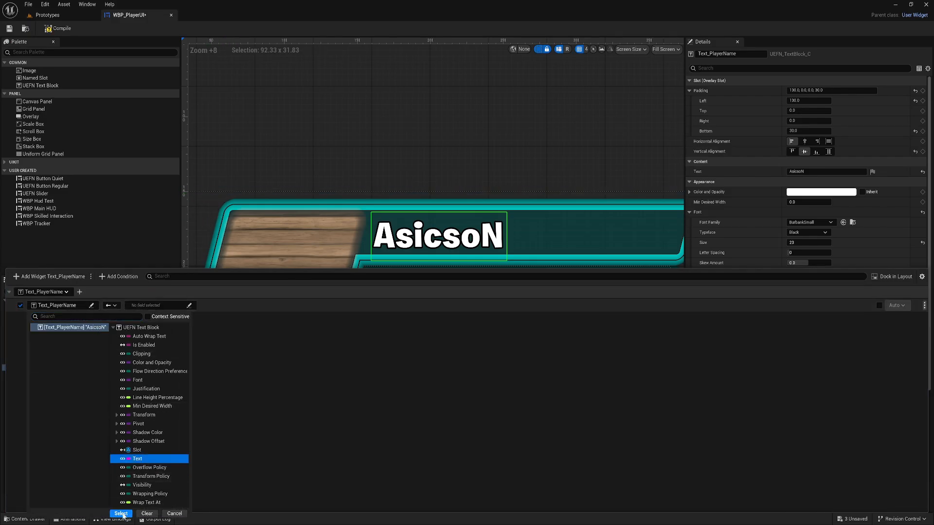
left_click(121, 513)
left_click(167, 305)
left_click(178, 327)
left_click(271, 344)
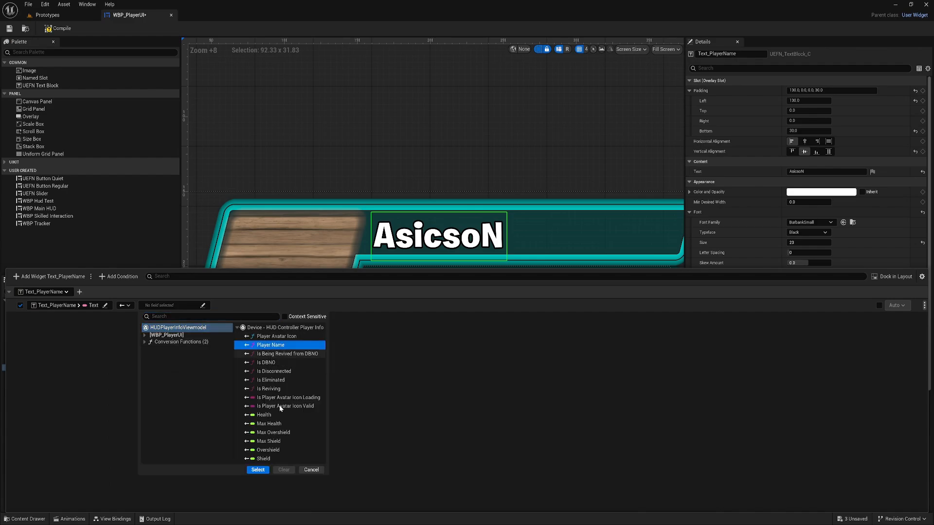
left_click(263, 472)
Add a binding for Image_PlayerInfoFrame's Brush that uses the Set Texture Parameter conversion function.
right_click_drag(203, 234, 217, 198)
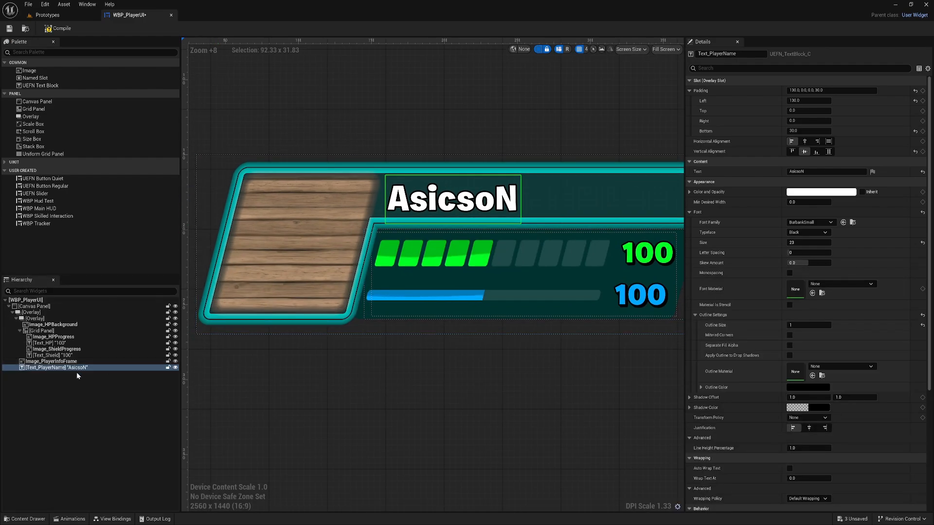
left_click(62, 362)
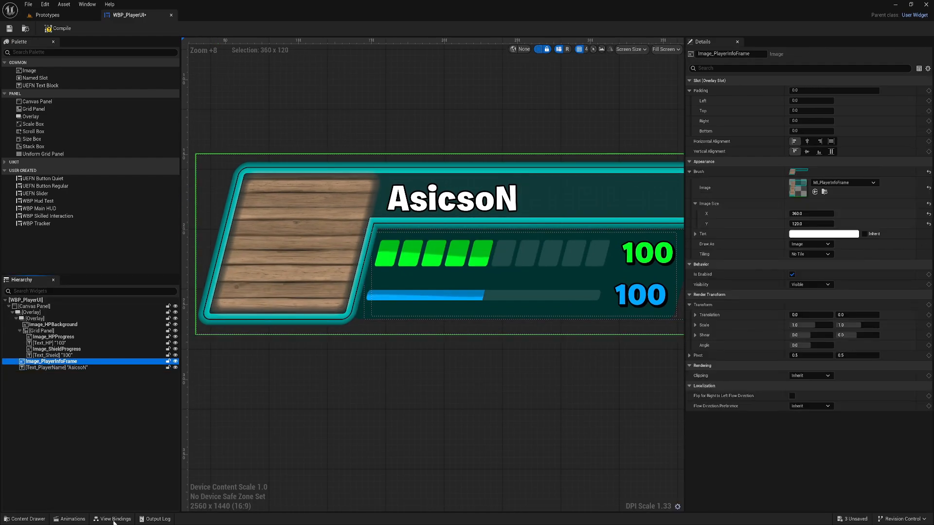
left_click(115, 519)
left_click(57, 276)
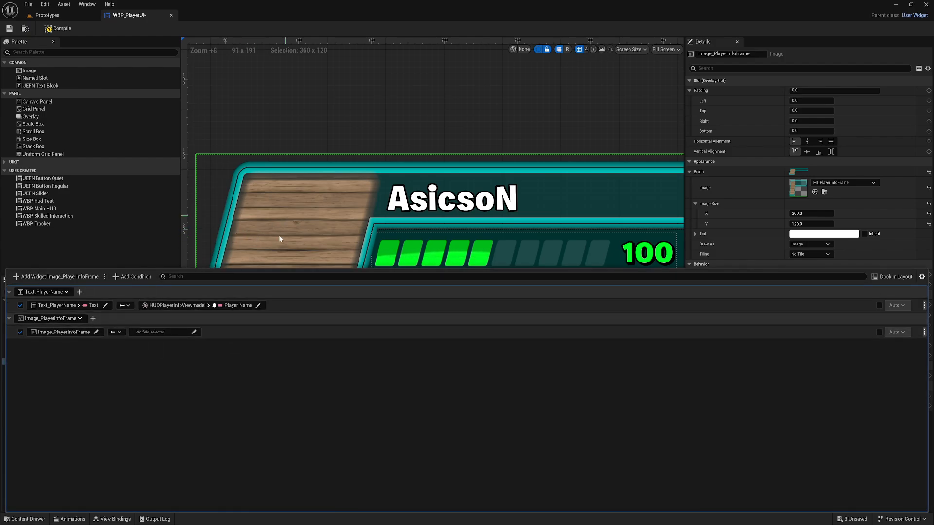
left_click(81, 333)
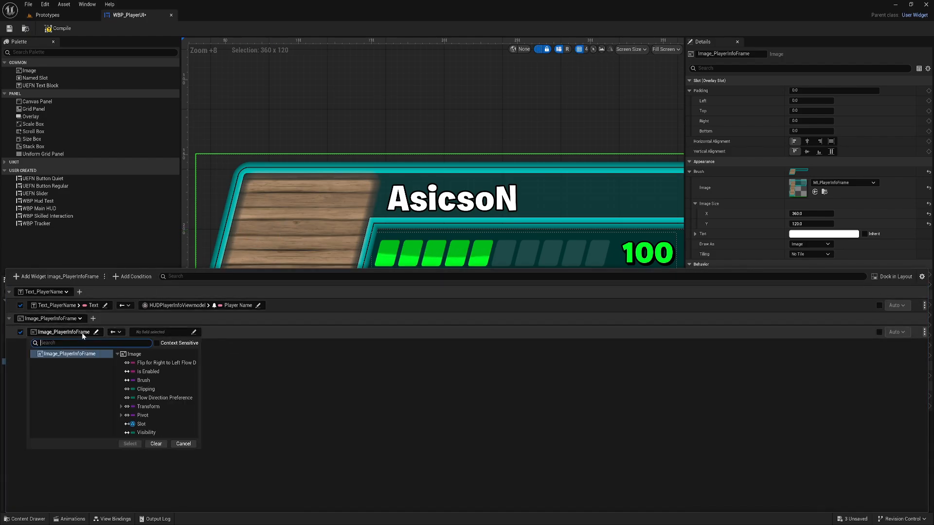
left_click(143, 380)
left_click(130, 443)
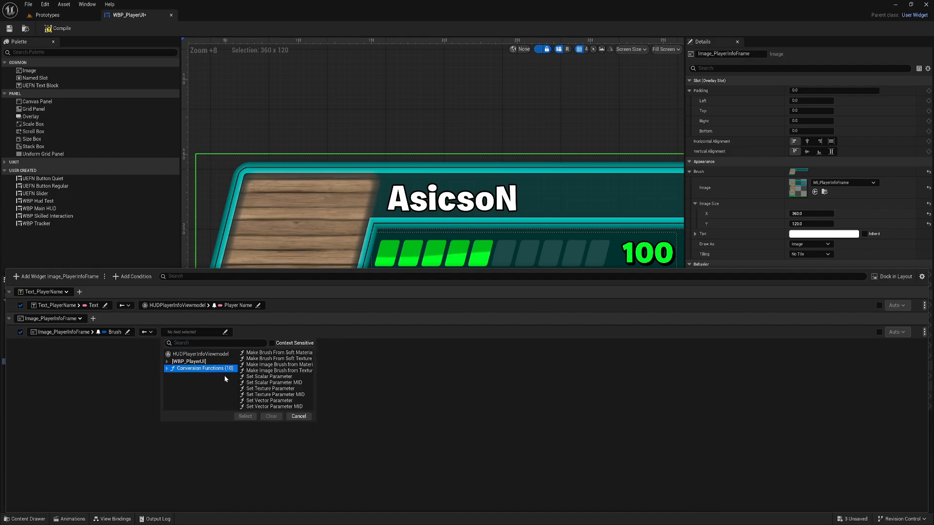
left_click(269, 377)
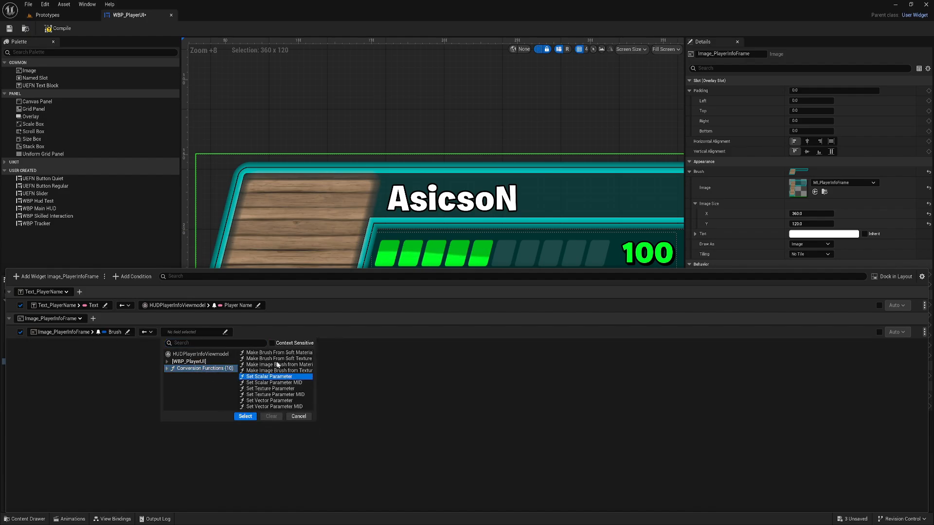
left_click(268, 388)
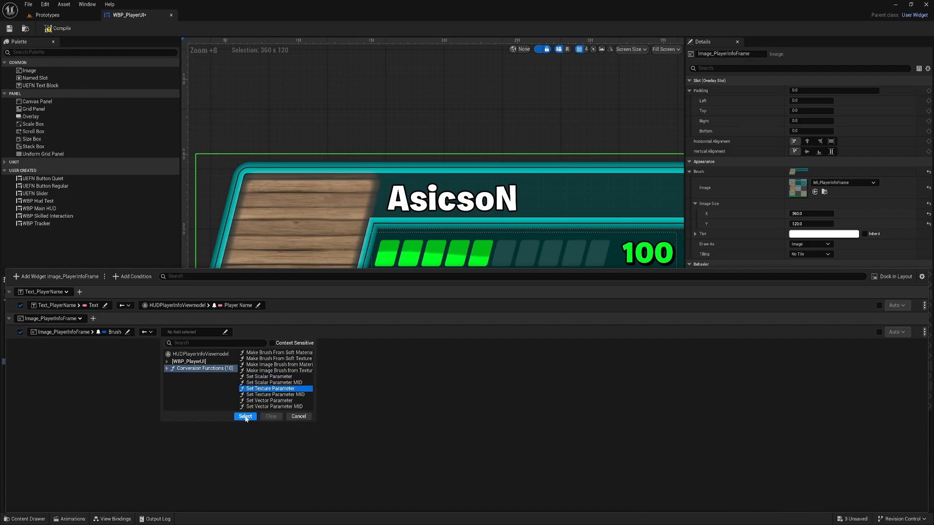
left_click(245, 416)
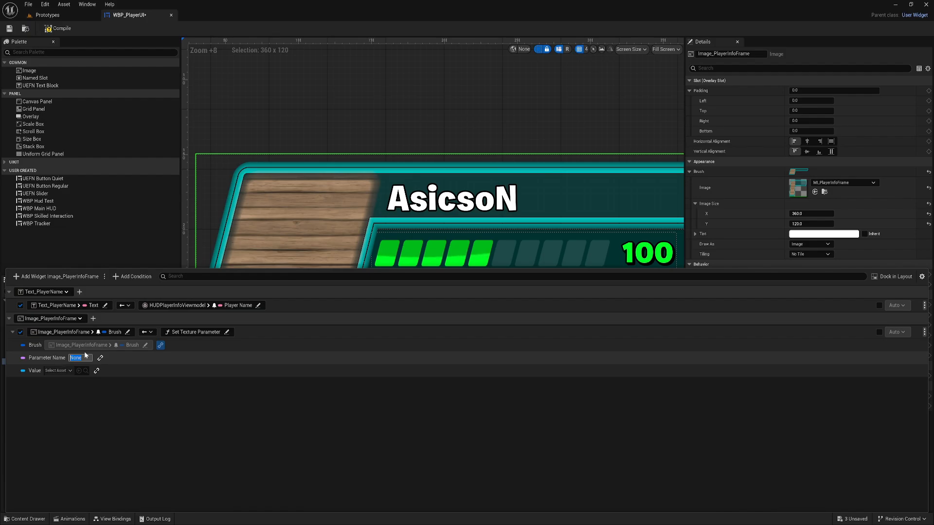
Look up the texture parameter in MI_PlayerInfoFrame and set the frame binding's Parameter Name to Avatar_Icon.
left_click(799, 190)
double_click(800, 190)
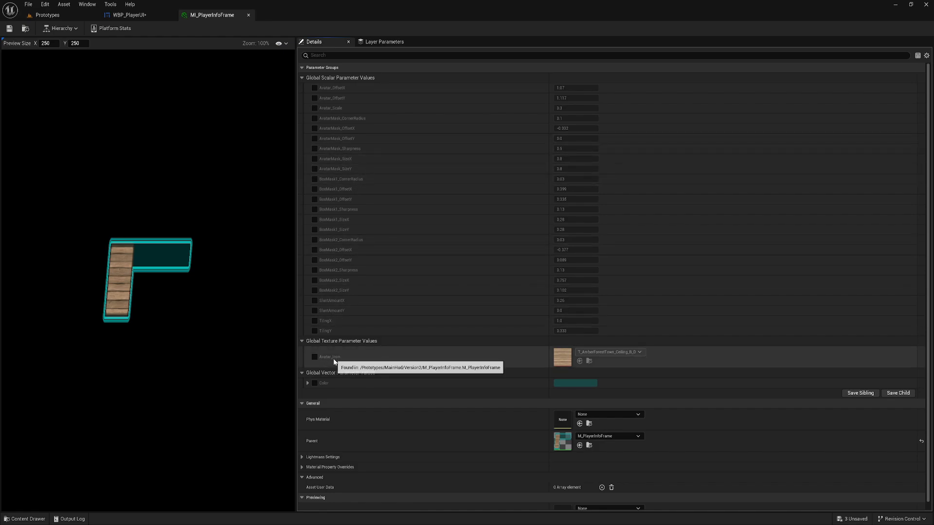
left_click(133, 17)
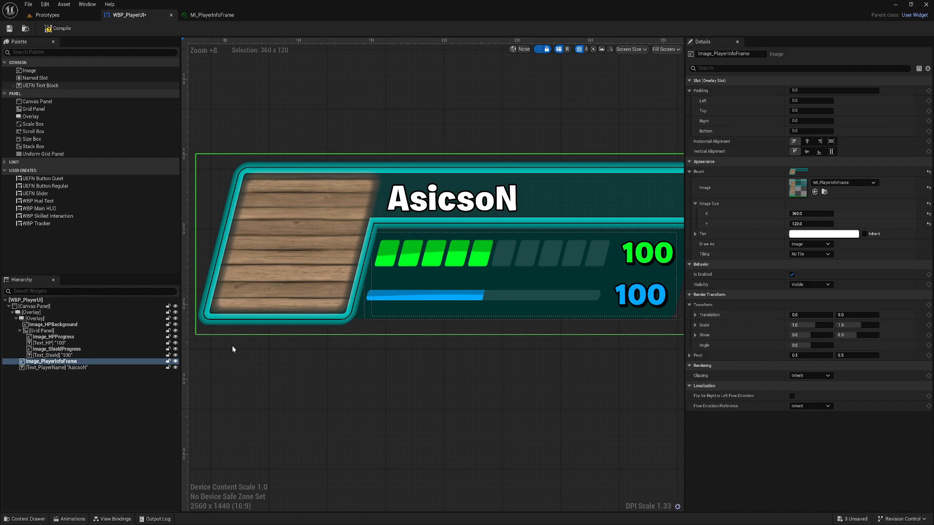
left_click(115, 519)
left_click(75, 358)
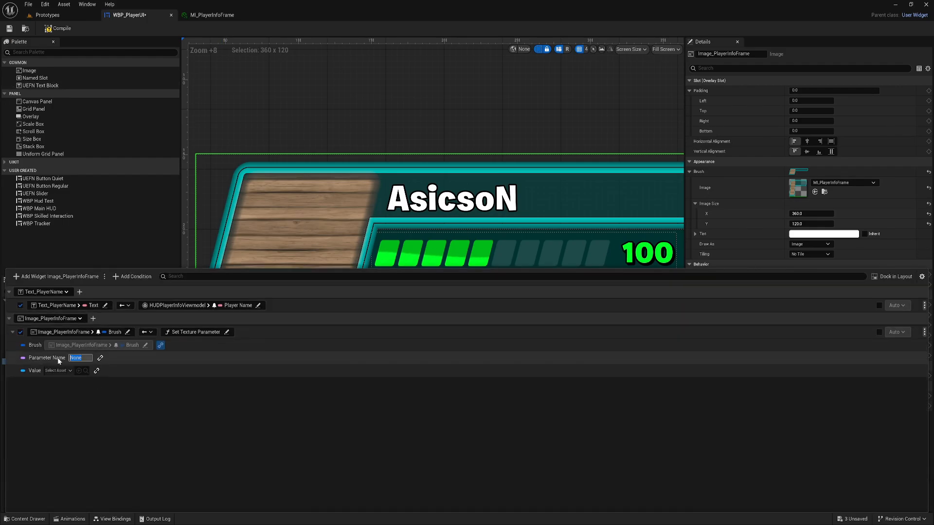
type("Avatar_Icon")
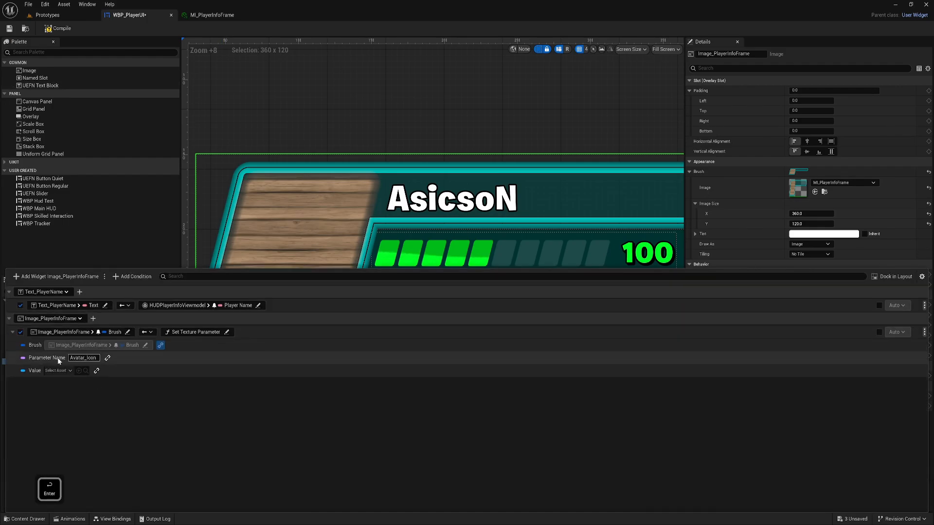
key("Return")
Bind the texture parameter's Value to Player Avatar Icon in HUDPlayerInfoViewmodel, and compile and save the widget.
left_click(96, 371)
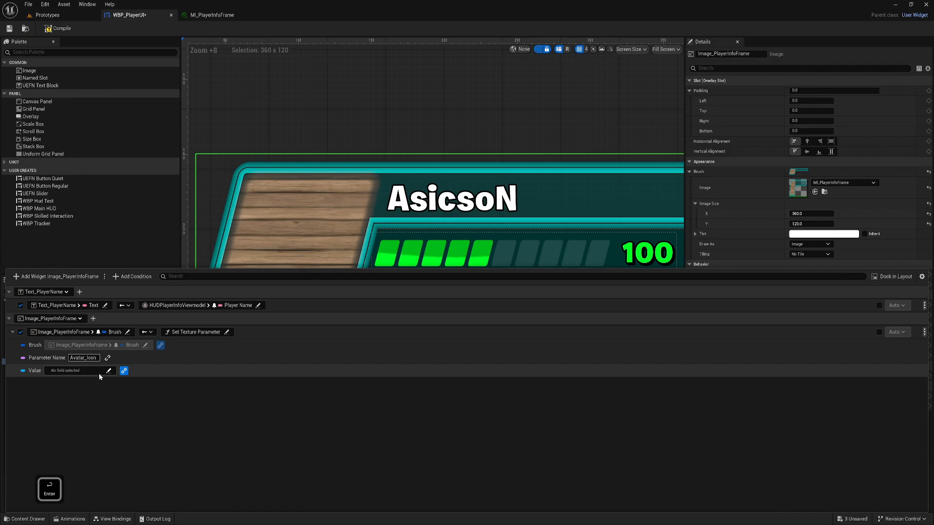
left_click(98, 371)
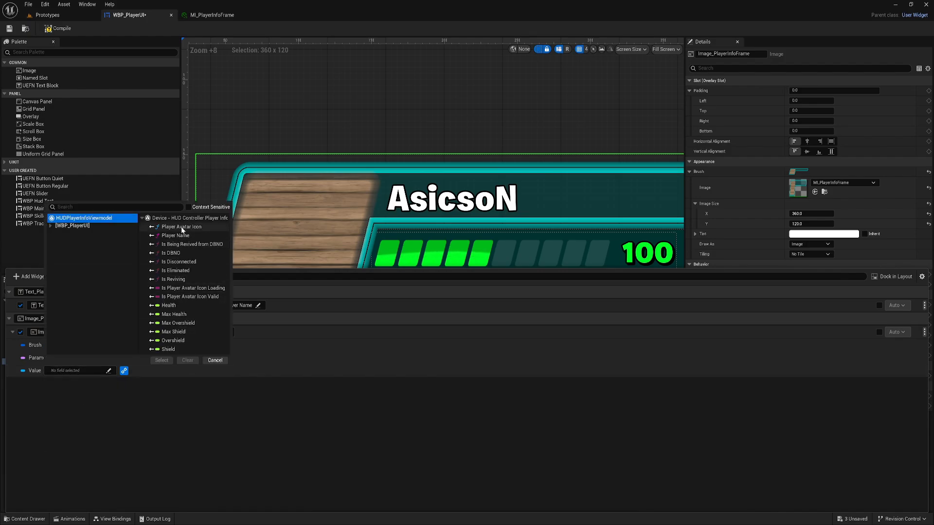
left_click(183, 227)
left_click(166, 360)
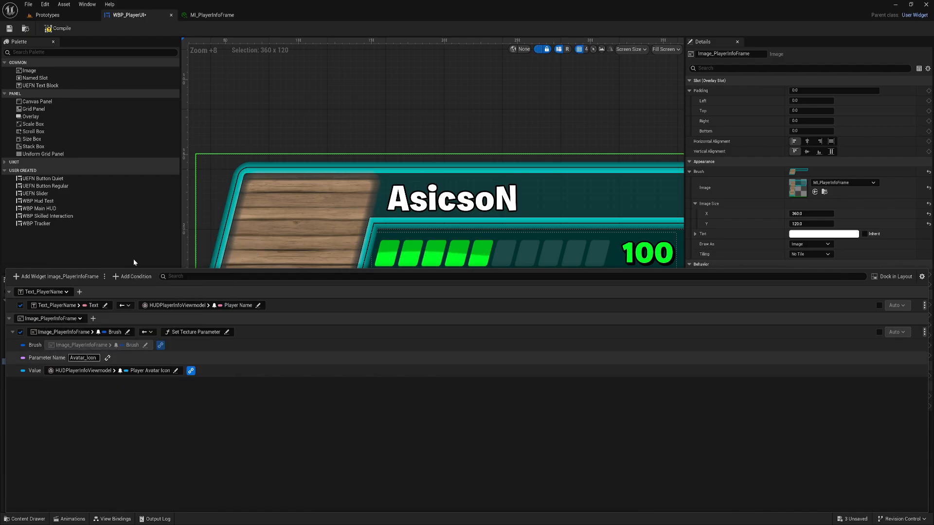
left_click(58, 28)
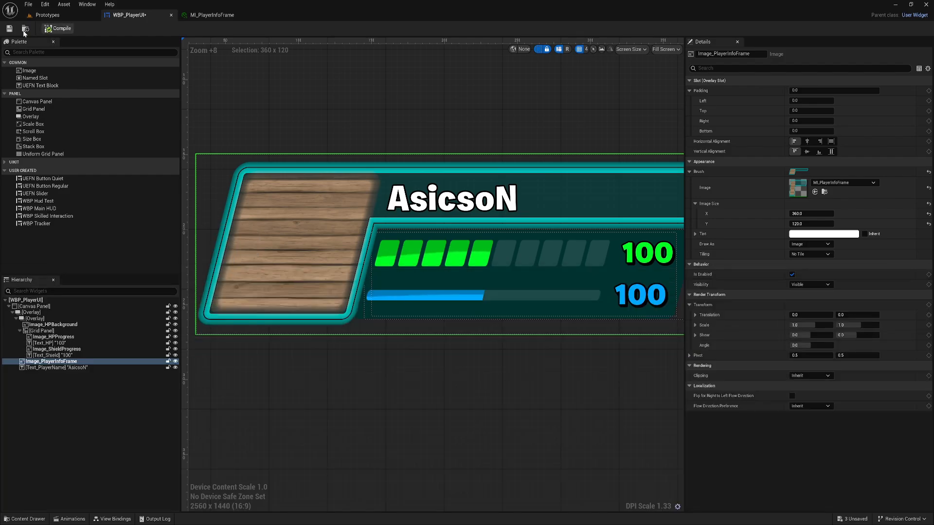
Collapse the existing binding groups and add a binding that targets the Brush of Image_HPProgress.
left_click(66, 326)
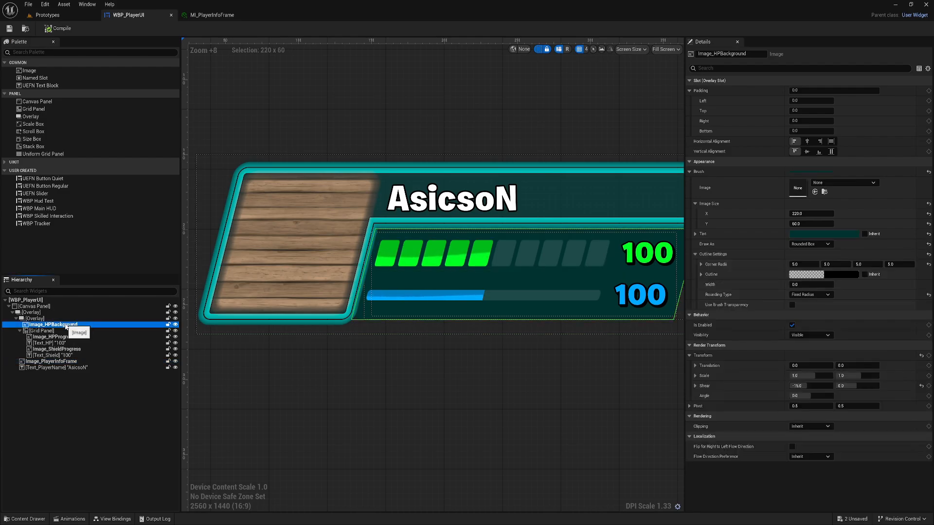
left_click(64, 337)
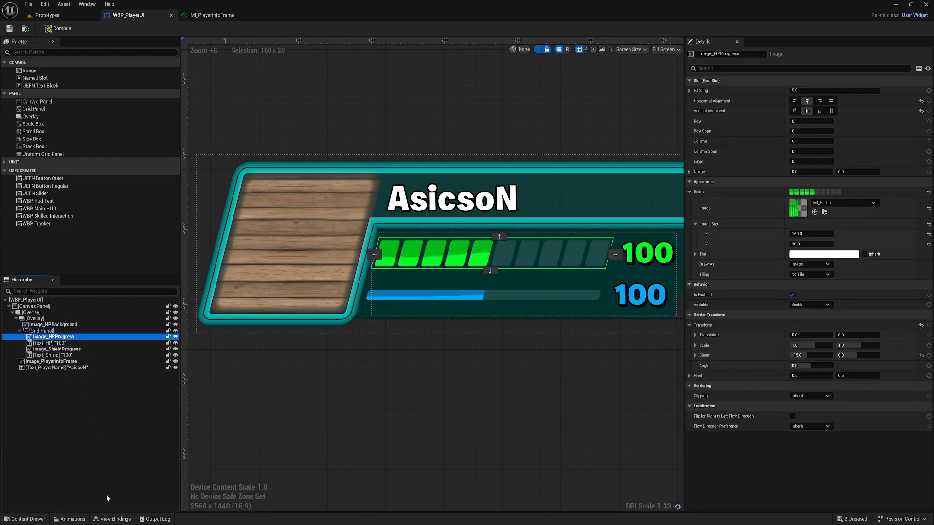
left_click(112, 519)
left_click(10, 293)
left_click(10, 293)
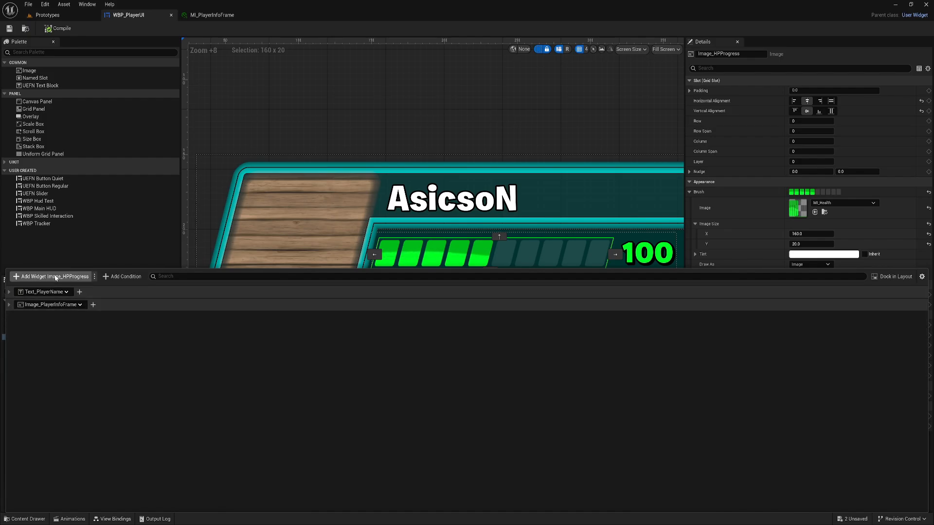
left_click(54, 276)
left_click(83, 317)
left_click(78, 332)
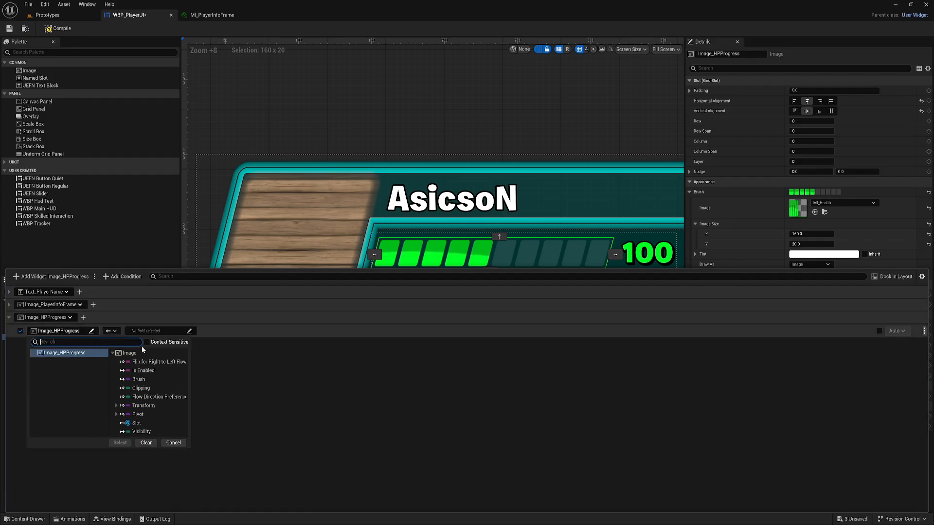
left_click(139, 380)
left_click(122, 443)
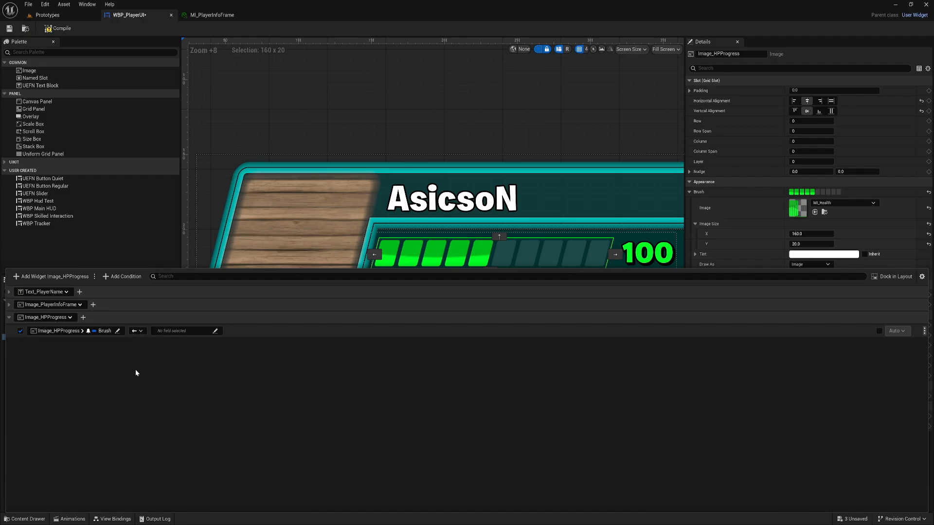
Add a second binding under Image_HPProgress that also targets its Brush.
left_click(83, 317)
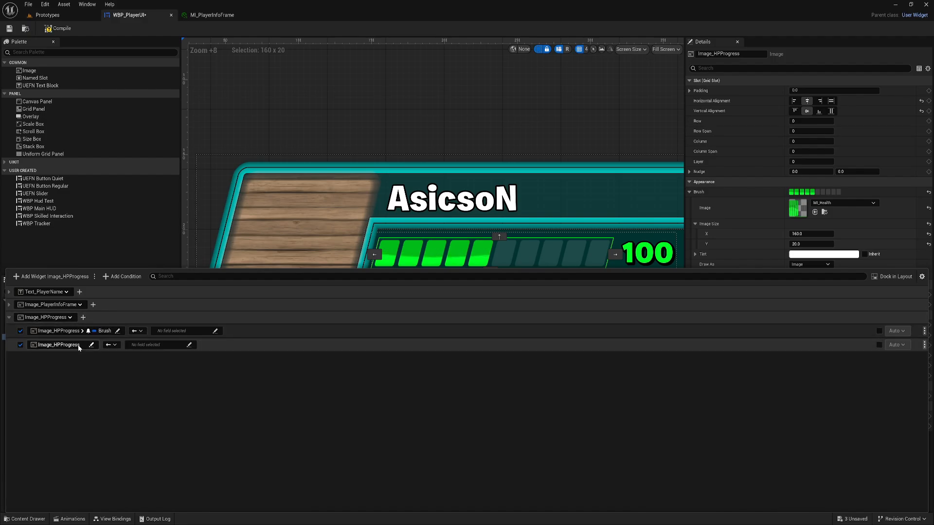
left_click(59, 345)
left_click(139, 393)
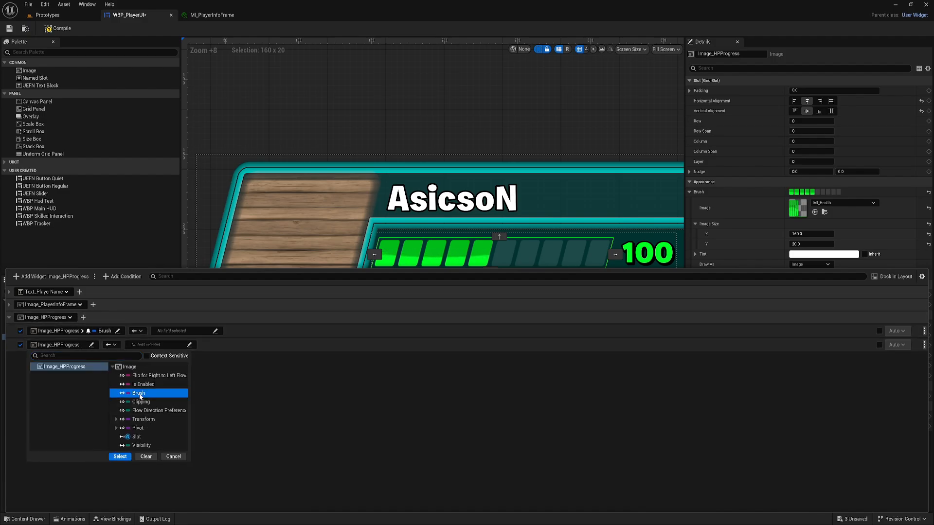
left_click(120, 456)
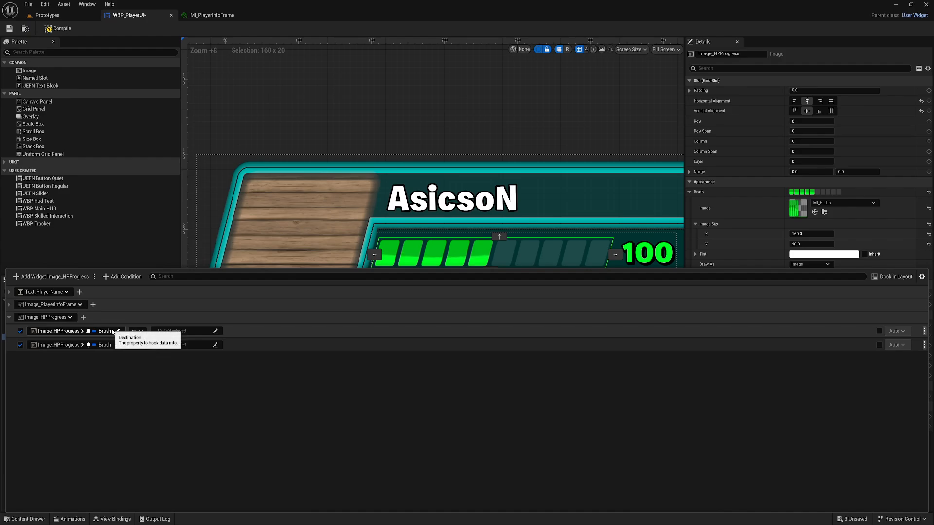
Assign the Set Scalar Parameter conversion function to the first Image_HPProgress binding with Parameter Name Progress.
left_click(182, 331)
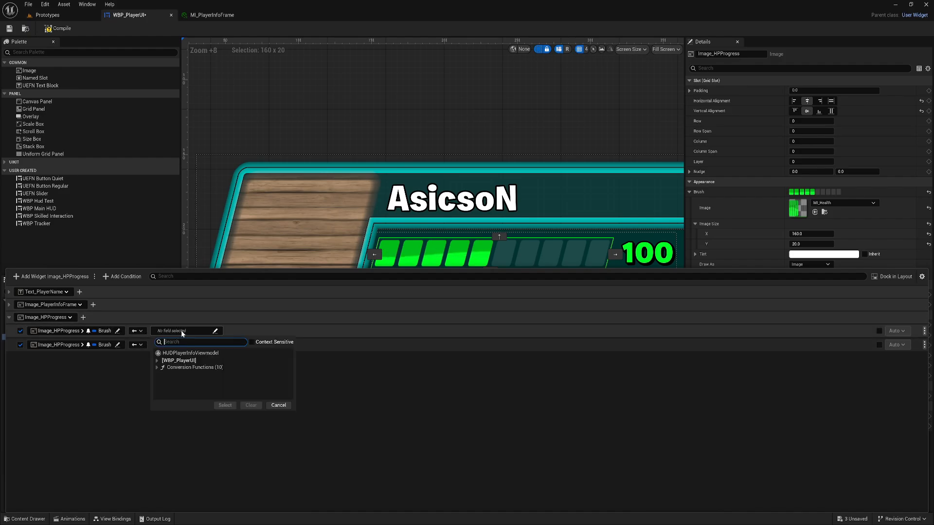
left_click(186, 370)
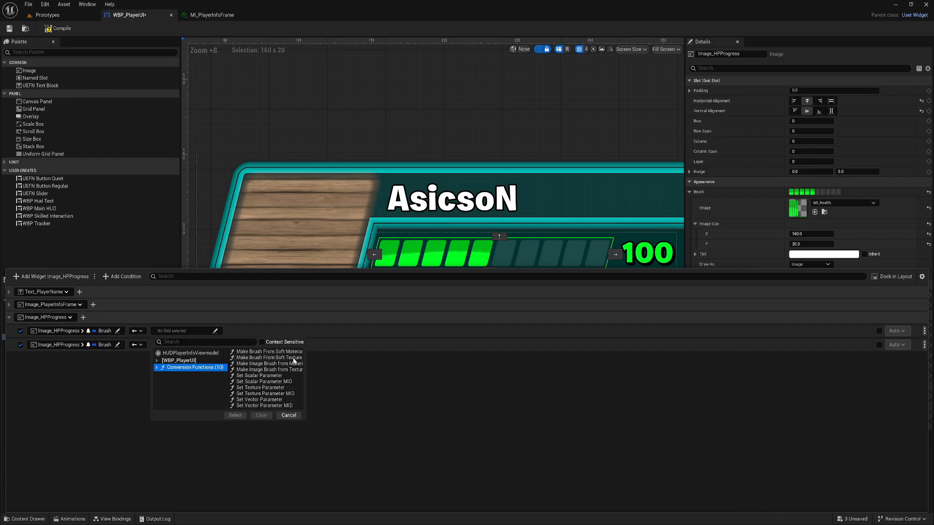
left_click(261, 376)
left_click(236, 416)
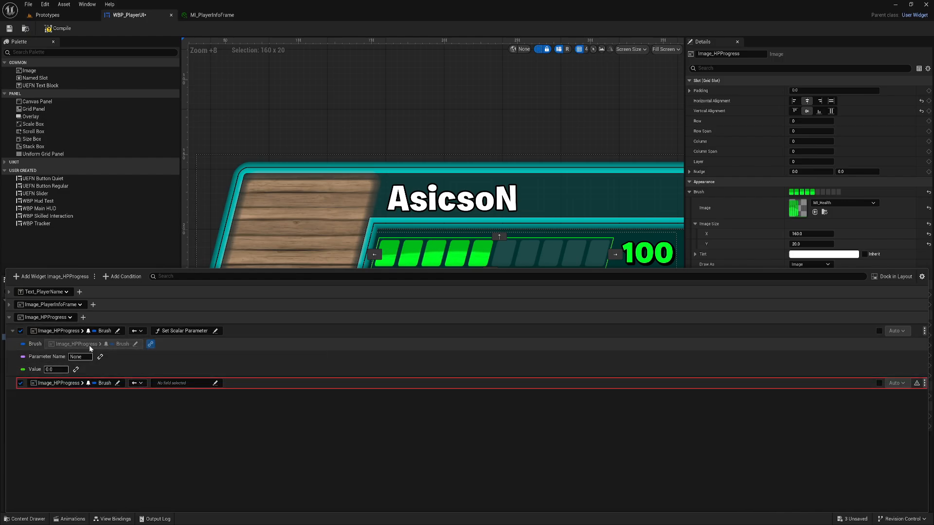
type("Progress")
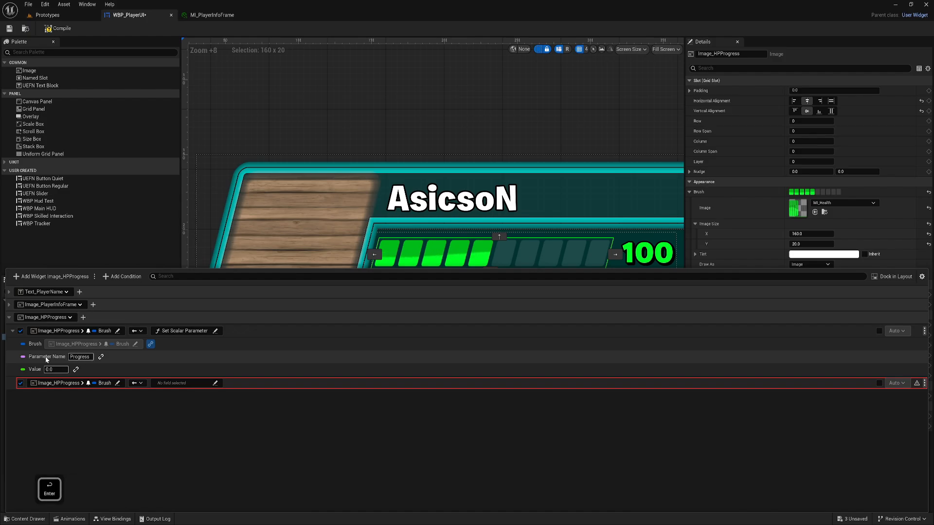
Bind the Progress parameter's Value in the first Image_HPProgress binding to Health in HUDPlayerInfoViewmodel.
left_click(75, 369)
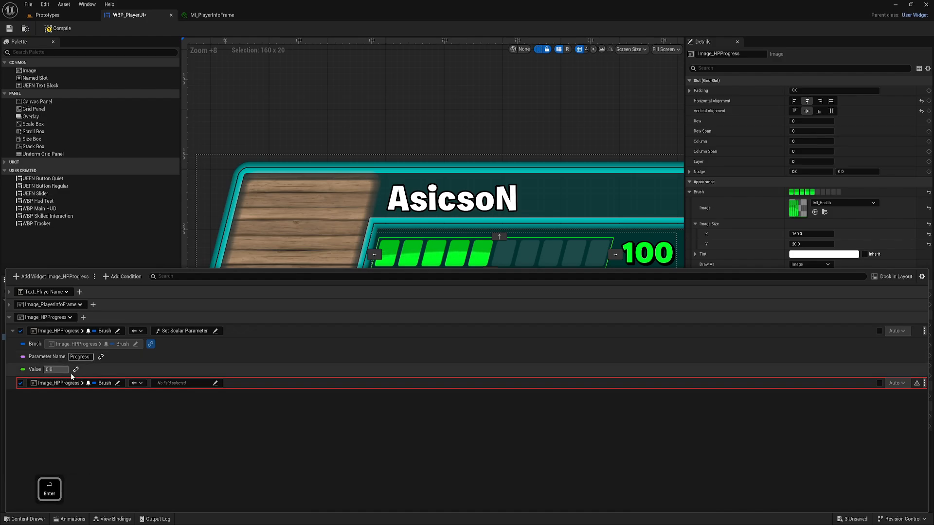
left_click(78, 371)
left_click(80, 391)
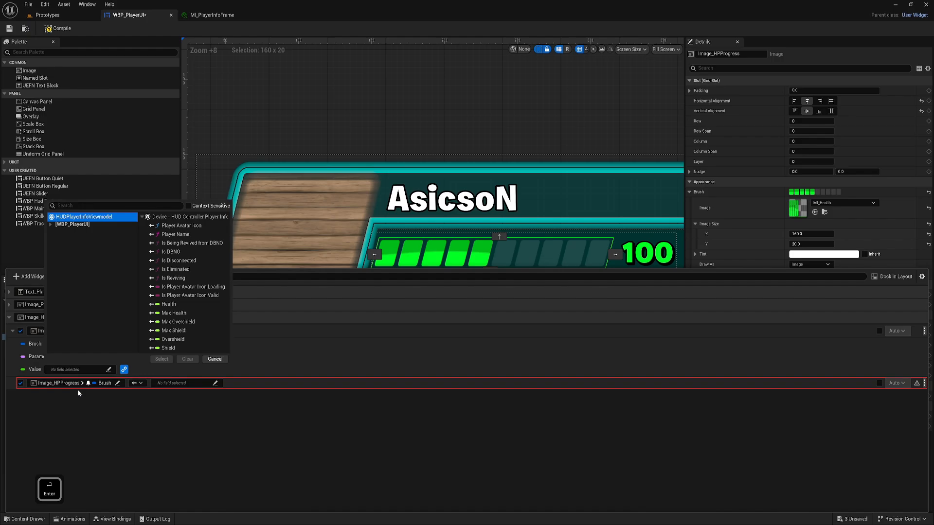
left_click(169, 305)
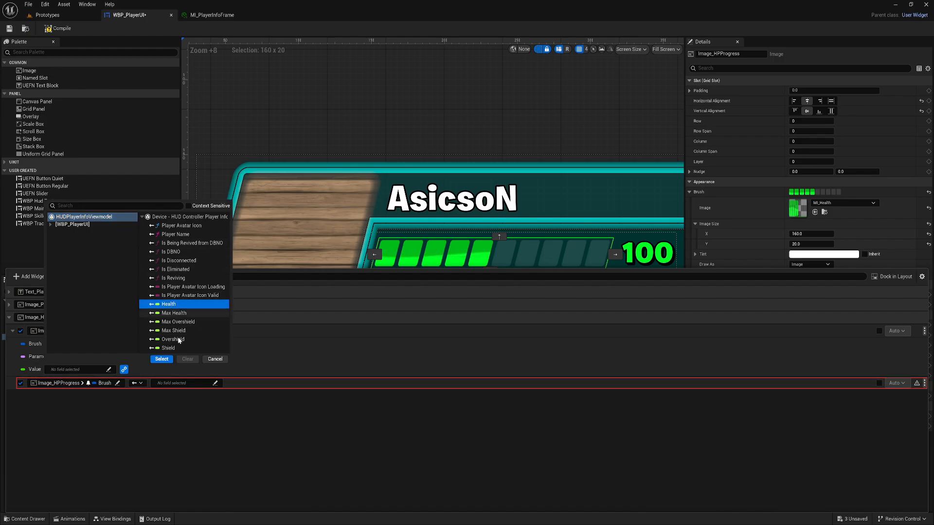
left_click(161, 359)
Assign the Set Scalar Parameter conversion function to the second Image_HPProgress binding with Parameter Name MaxValue.
left_click(171, 383)
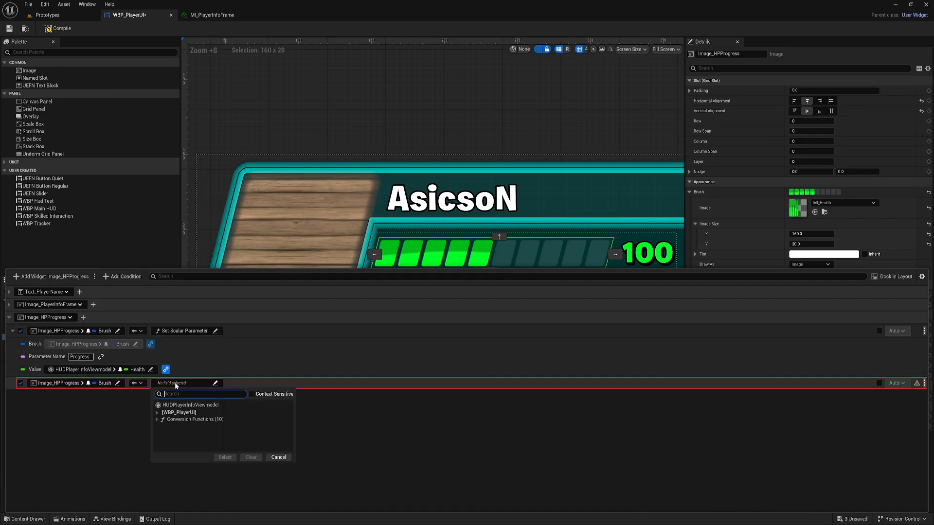
left_click(185, 419)
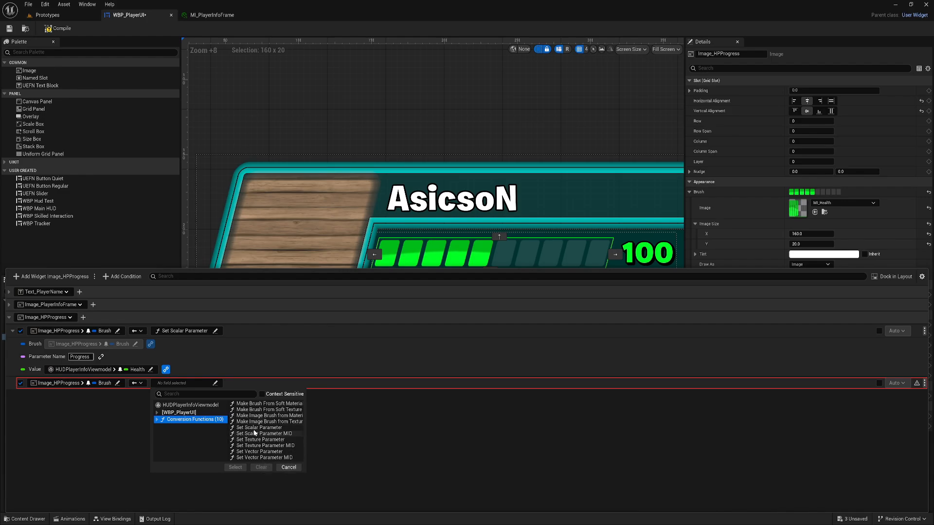
left_click(259, 428)
left_click(236, 467)
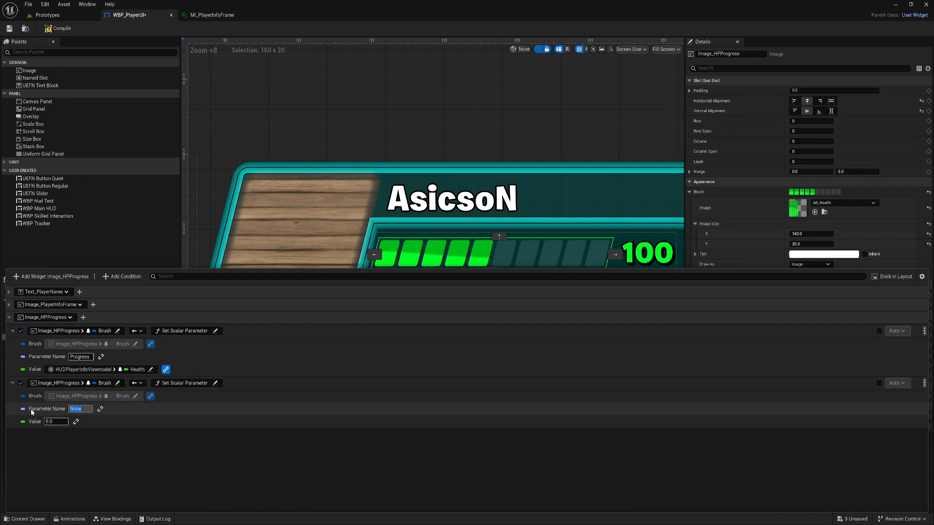
type("MaxValue")
key("Return")
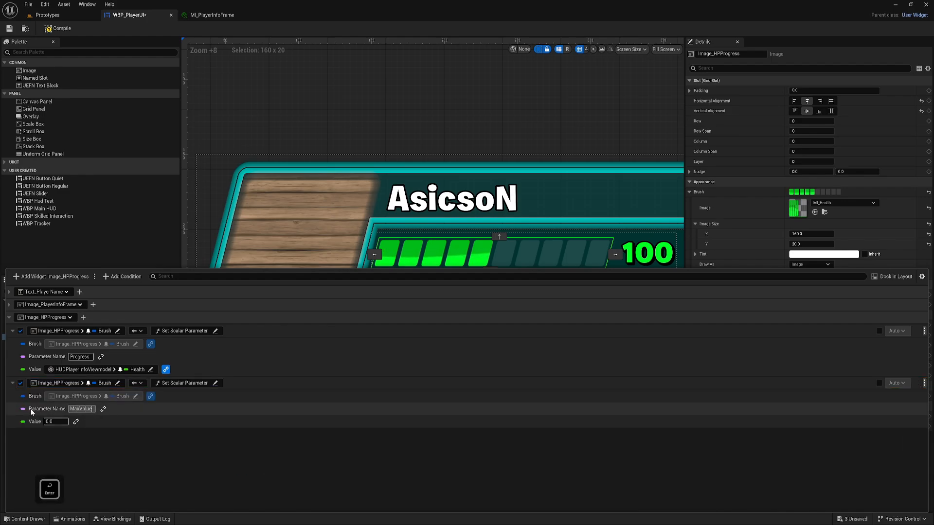
Check the scalar parameter names in the MI_Health material instance, and return to the view bindings of WBP_PlayerUI.
double_click(799, 209)
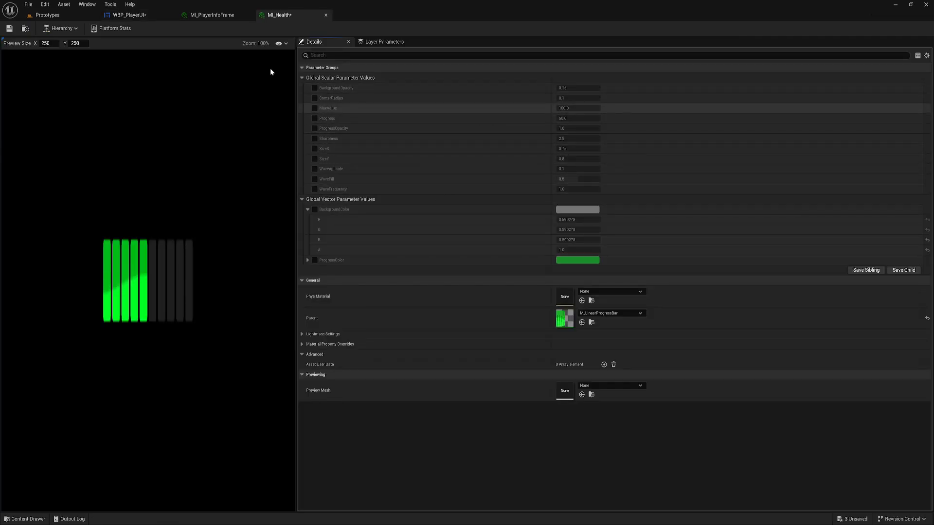
left_click(127, 16)
left_click(113, 518)
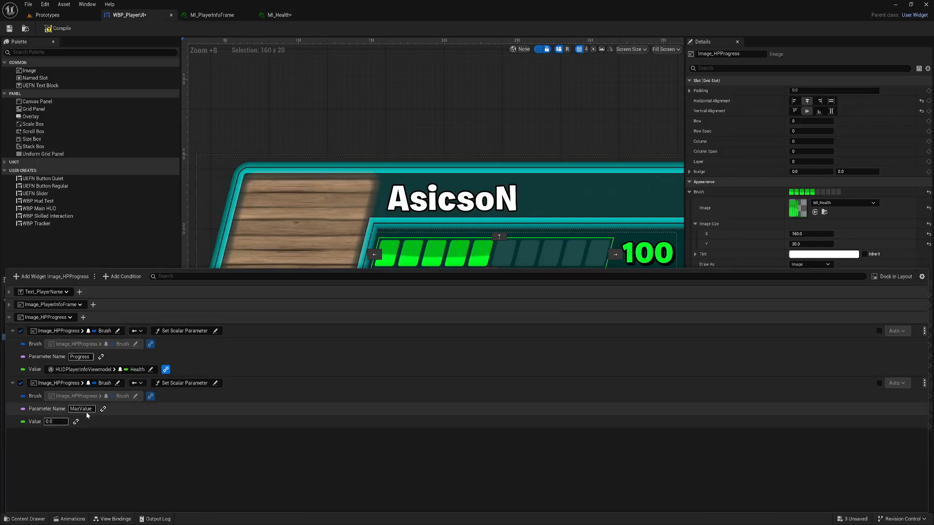
Bind the MaxValue parameter's Value to Max Health in HUDPlayerInfoViewmodel, save the widget and reopen its view bindings.
left_click(75, 421)
left_click(89, 421)
left_click(107, 444)
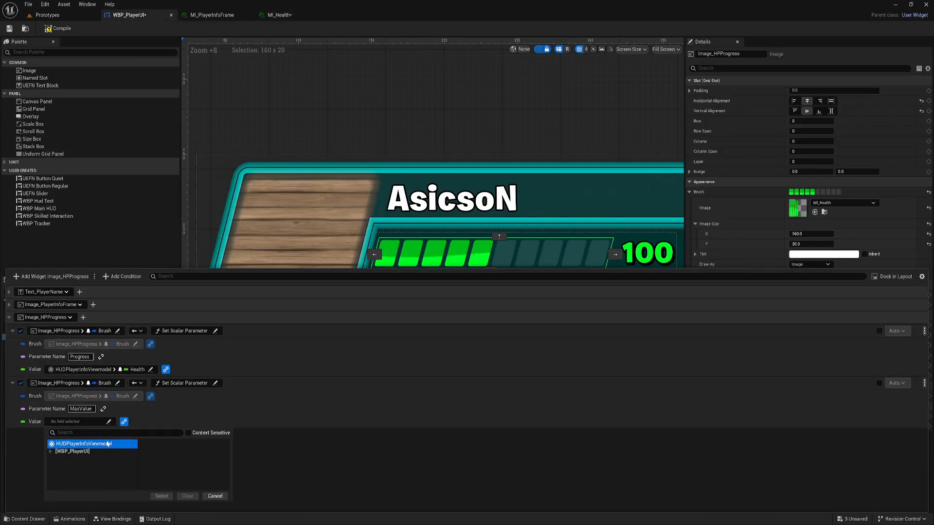
left_click(173, 365)
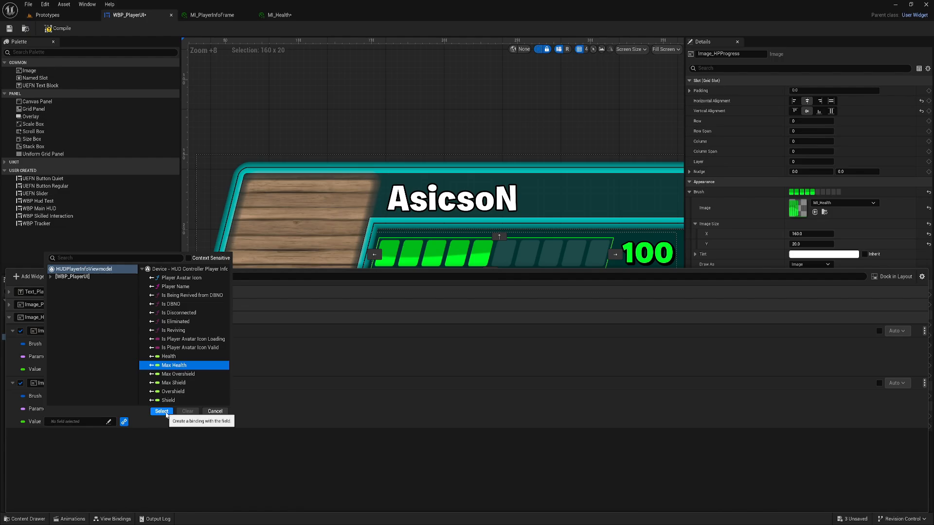
left_click(162, 412)
key("ctrl+s")
left_click(122, 518)
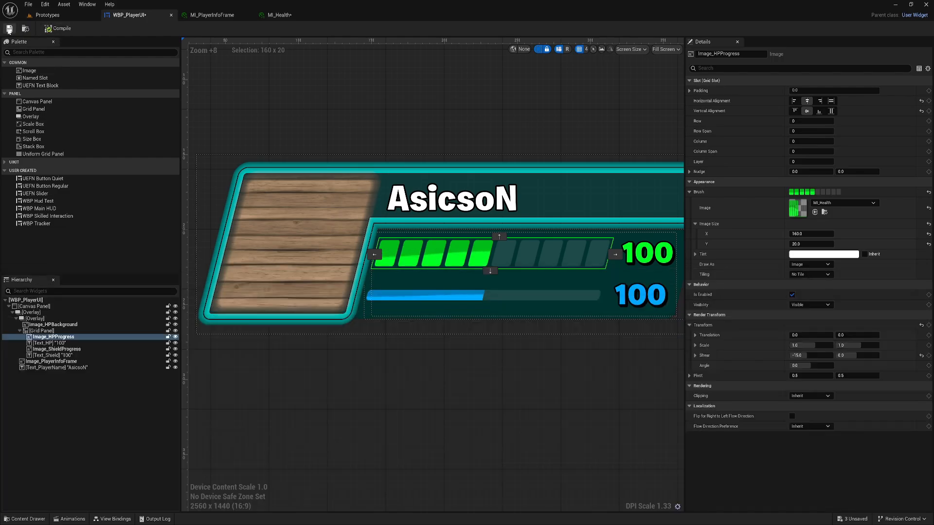
left_click(123, 516)
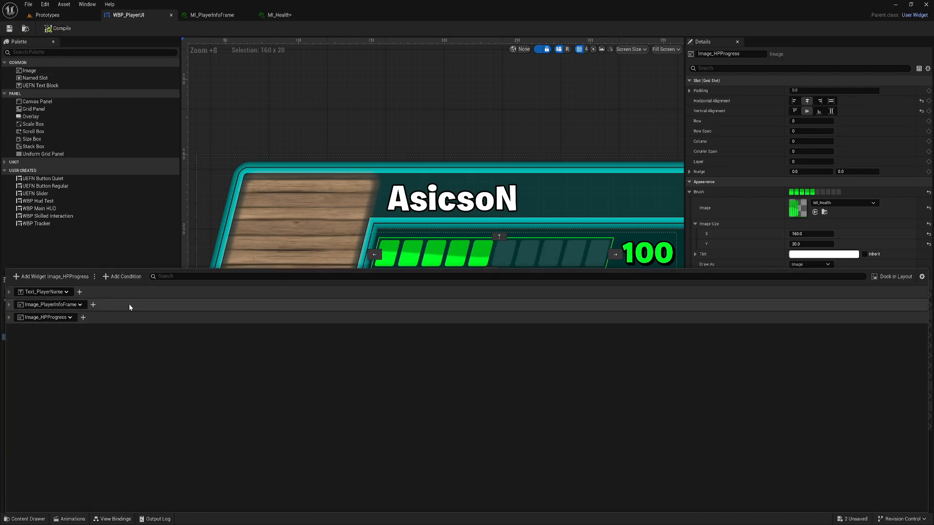
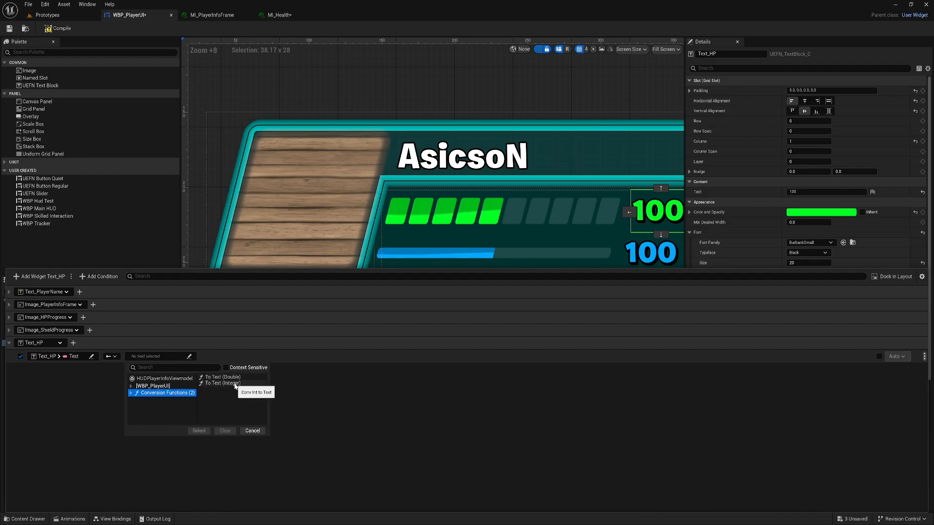
Assign the To Text (Integer) conversion function to the Text_HP binding and bind its Value to Health in HUDPlayerInfoViewmodel.
left_click(235, 384)
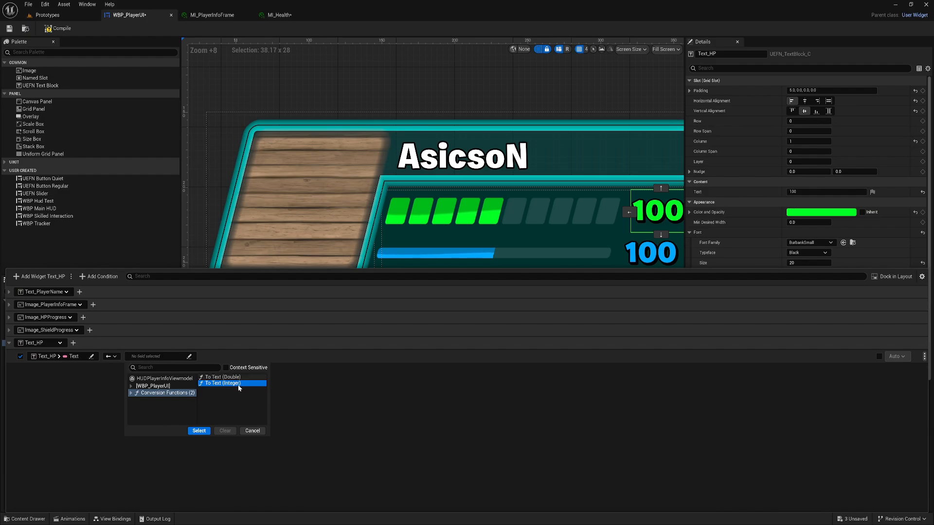
left_click(202, 431)
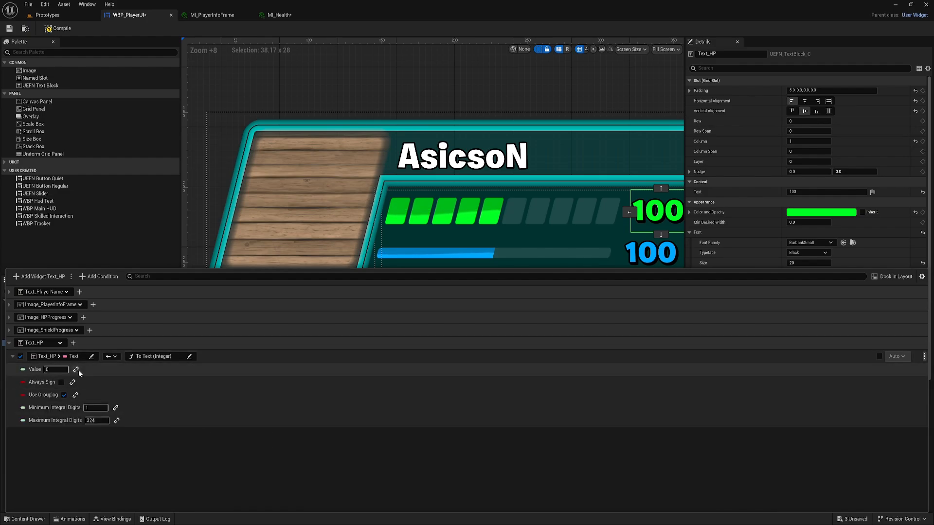
left_click(76, 369)
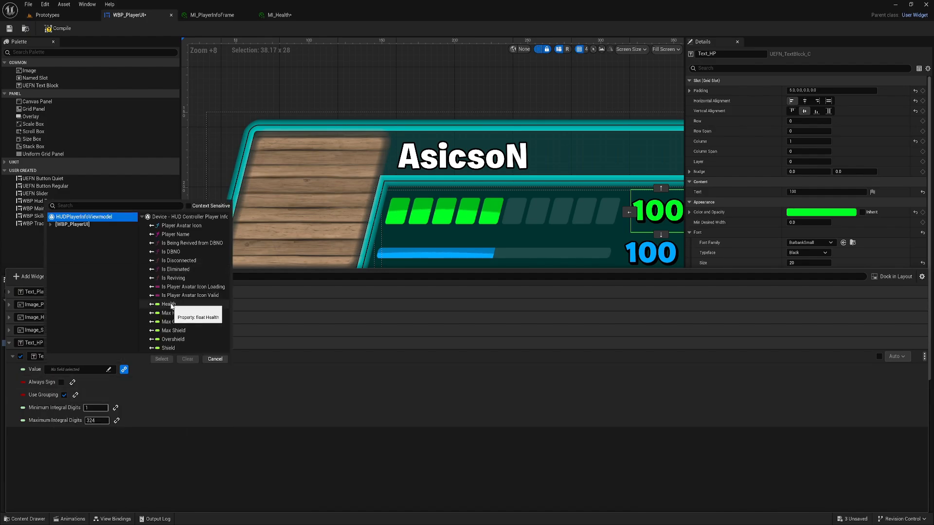
left_click(168, 304)
left_click(161, 359)
left_click(10, 343)
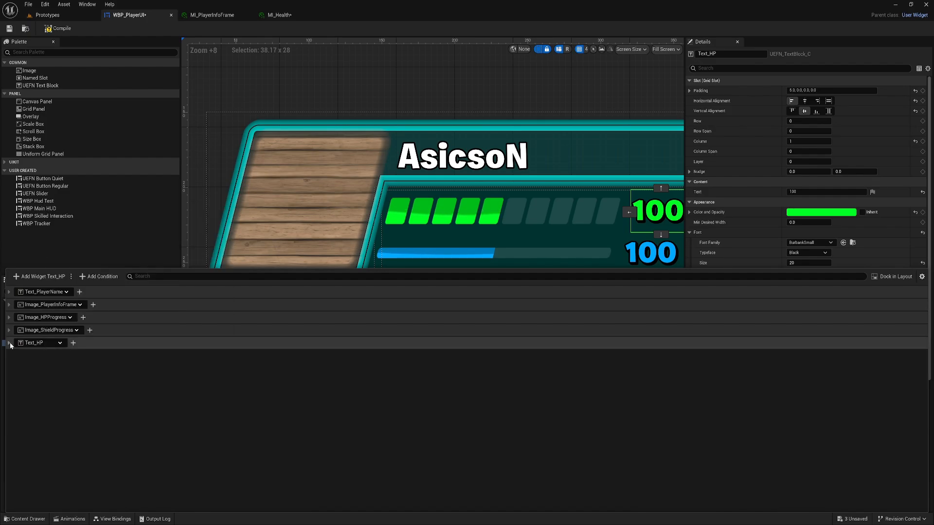
Add a view binding for the Text_Shield widget that targets its Text property.
right_click_drag(146, 217, 123, 198)
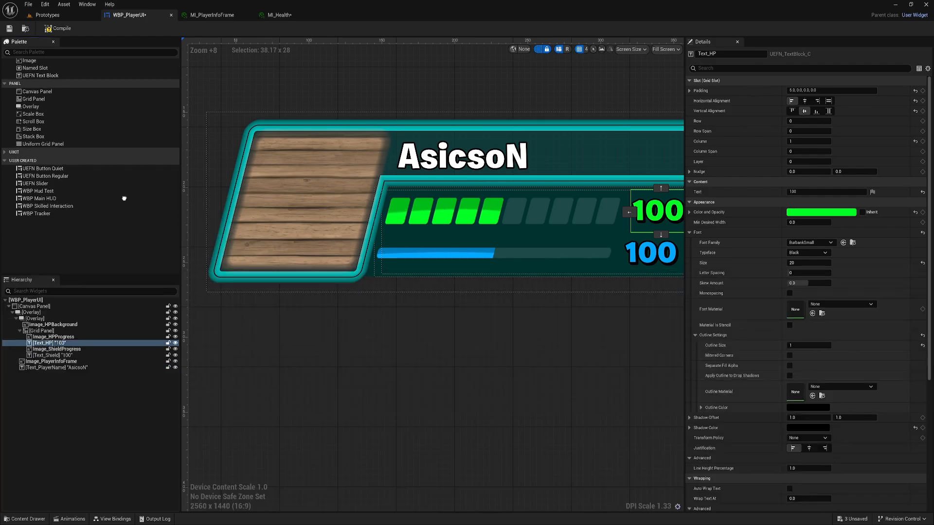
left_click(67, 356)
left_click(113, 519)
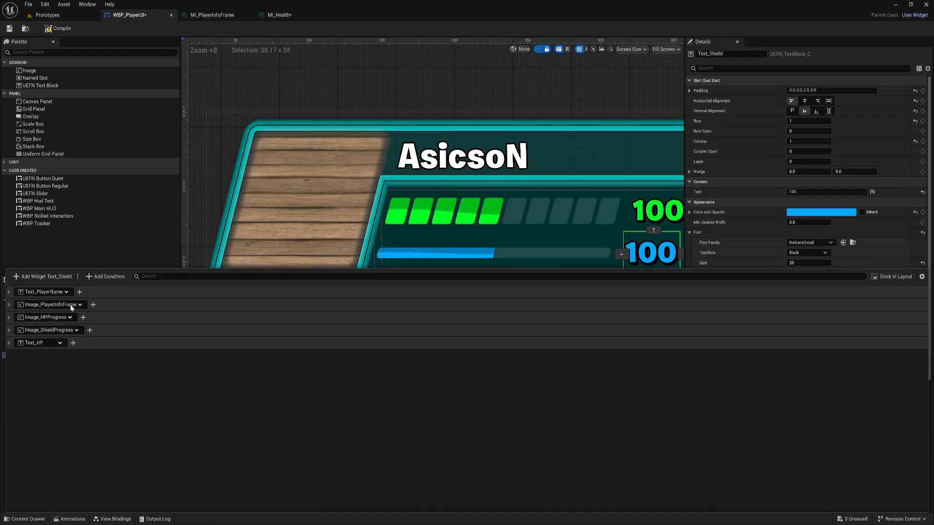
left_click(60, 276)
left_click(146, 369)
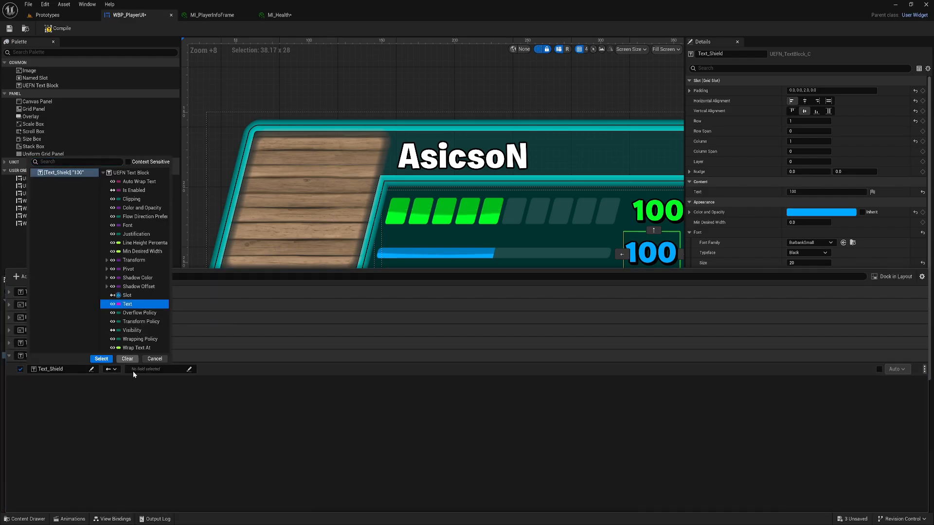
left_click(102, 358)
Assign the To Text (Integer) conversion function to the Text_Shield binding.
left_click(145, 370)
left_click(164, 405)
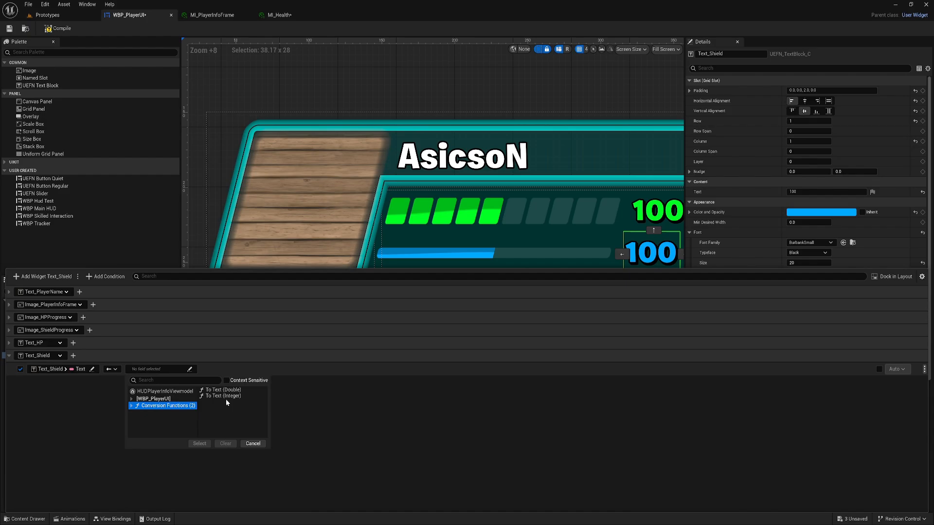
left_click(226, 396)
left_click(200, 444)
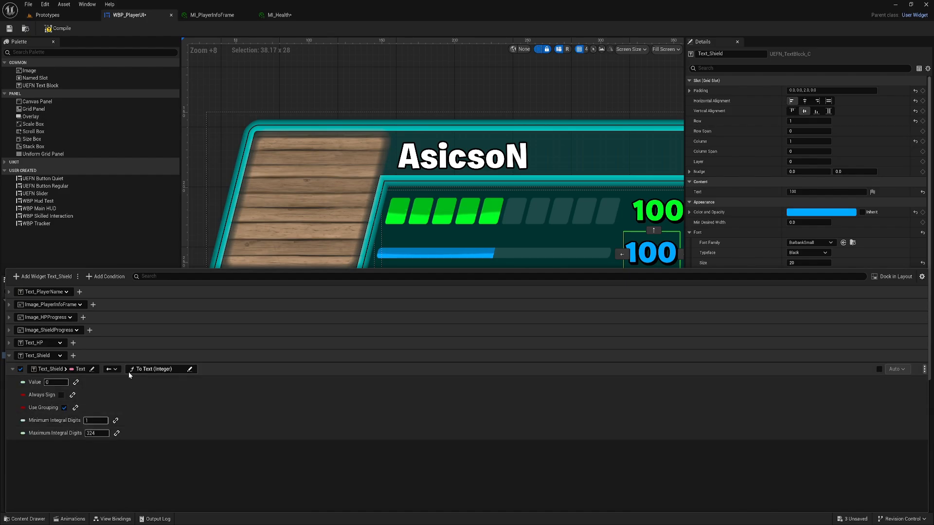
Bind the Text_Shield conversion's Value to Shield in HUDPlayerInfoViewmodel and save the widget.
left_click(90, 383)
left_click(78, 404)
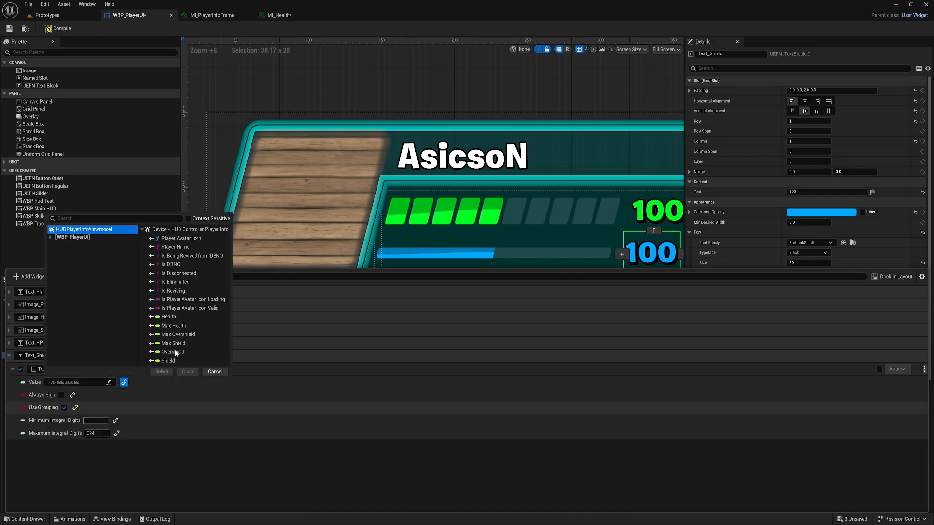
left_click(168, 361)
left_click(162, 371)
key("ctrl+s")
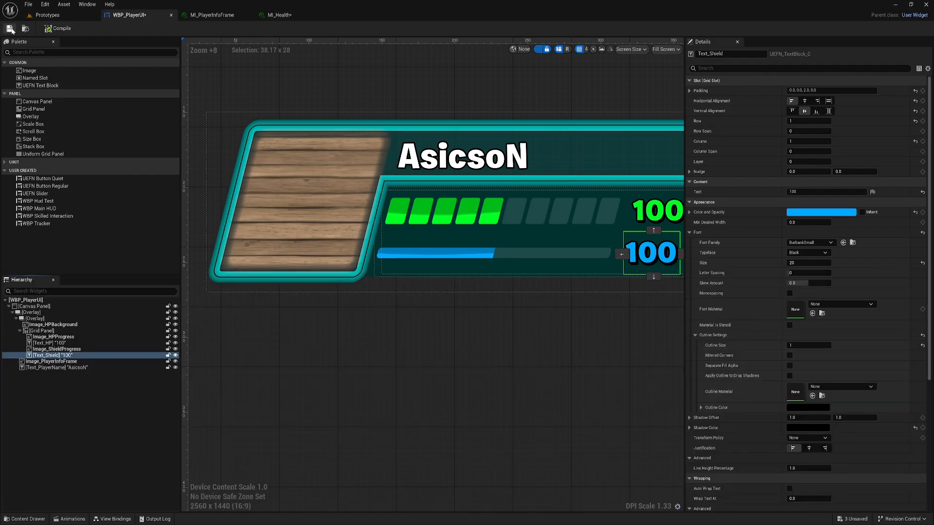
Darken the brush tint of Image_HPBackground slightly, and compile and save the widget.
scroll(437, 357, "down", 2)
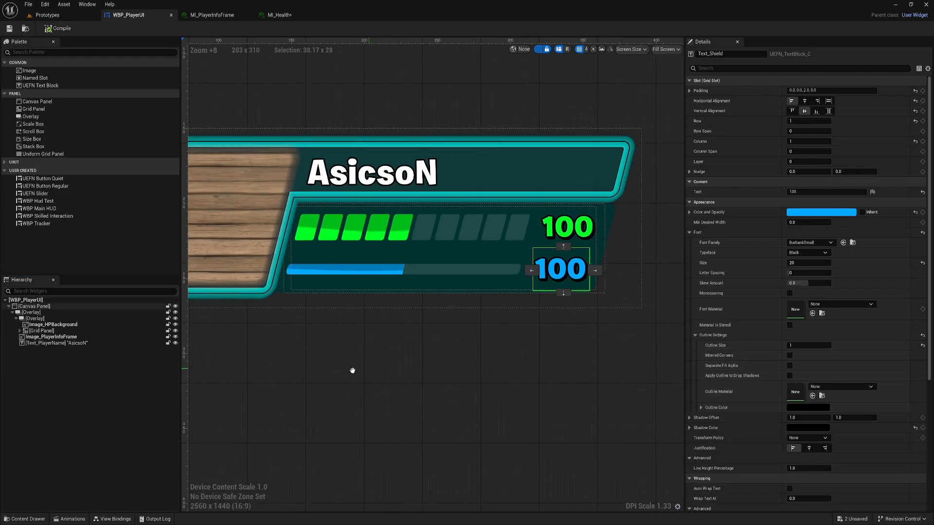
right_click_drag(346, 367, 417, 373)
right_click_drag(524, 328, 453, 323)
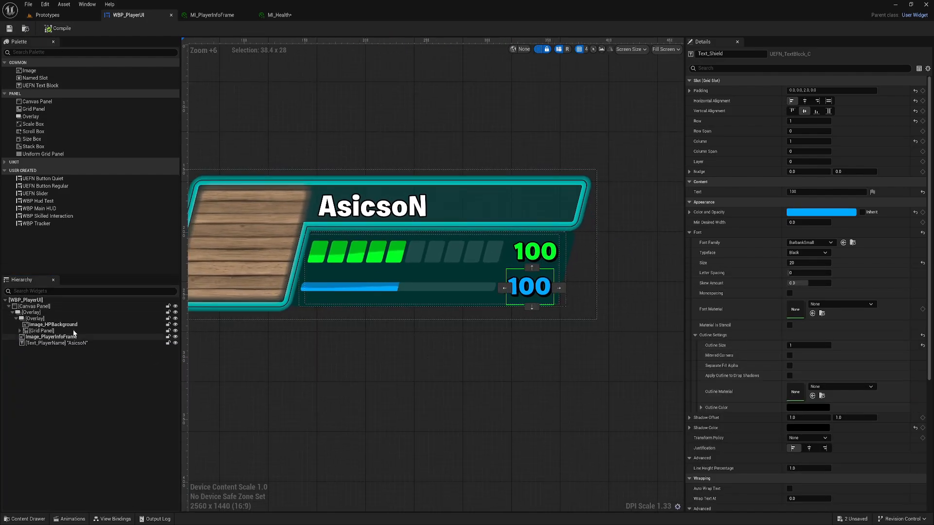
left_click(53, 324)
left_click(806, 190)
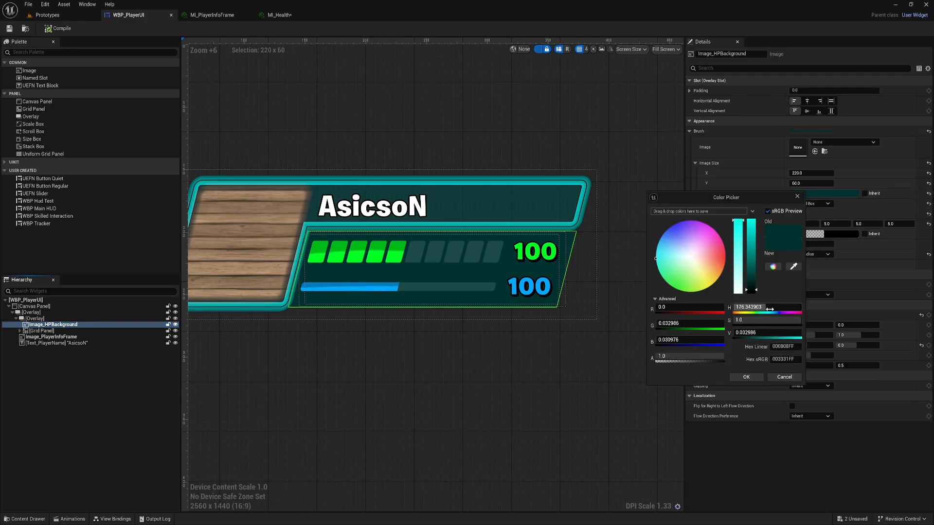
left_click_drag(754, 292, 760, 297)
left_click(485, 280)
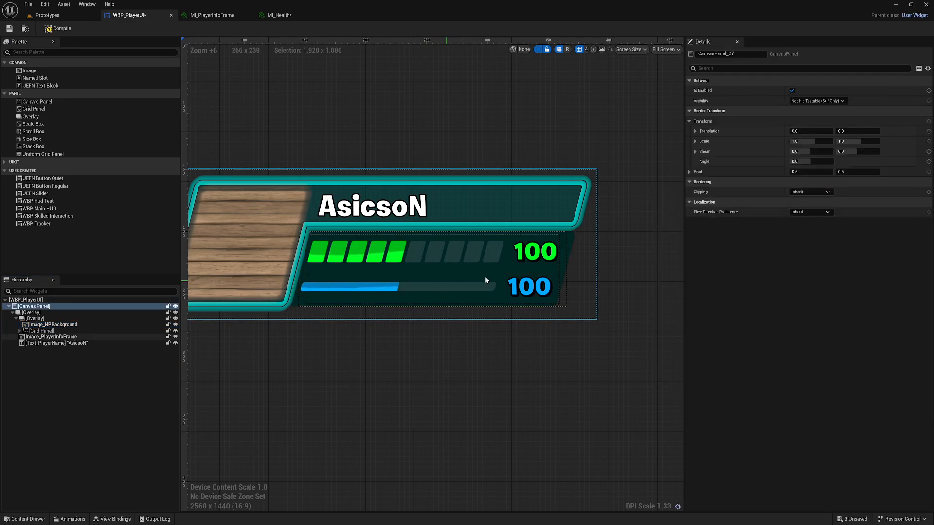
left_click(58, 28)
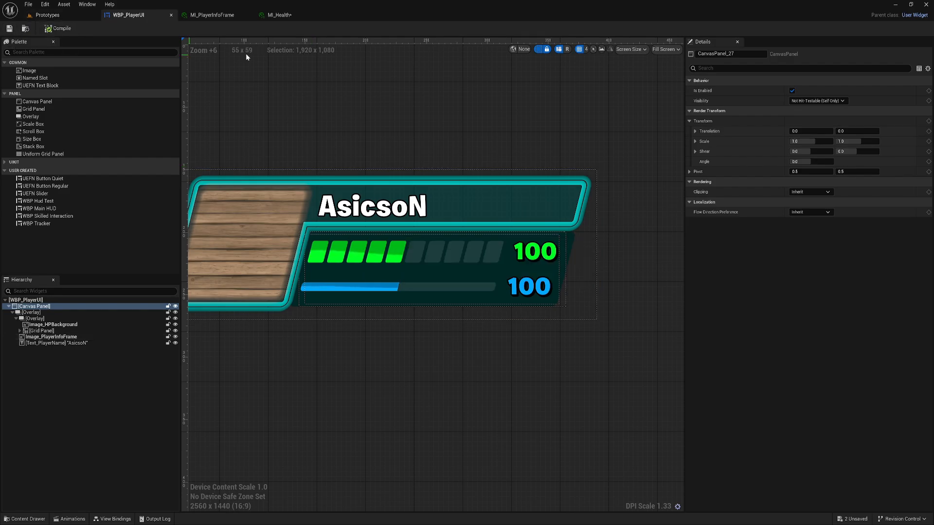
Save the unsaved M_PlayerInfoFrame and MI_Health assets from the content browser.
left_click(24, 519)
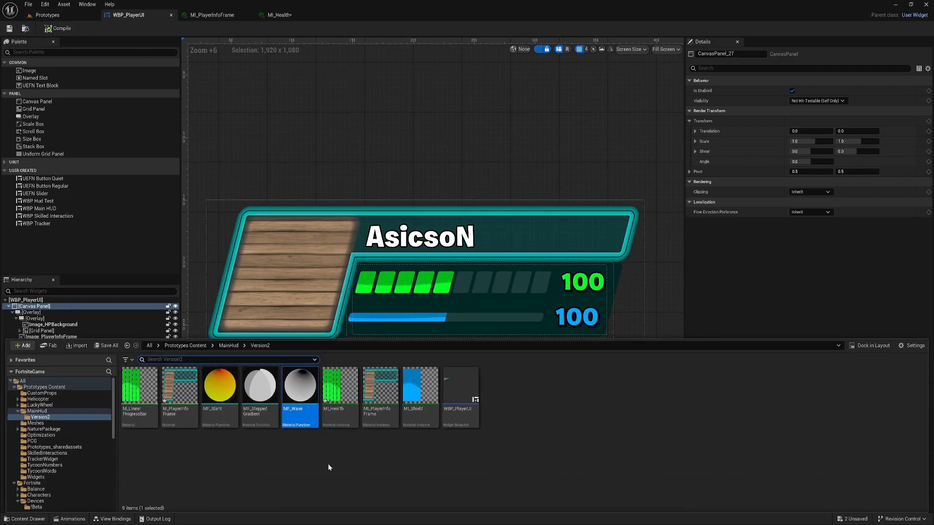
right_click(311, 461)
left_click(107, 346)
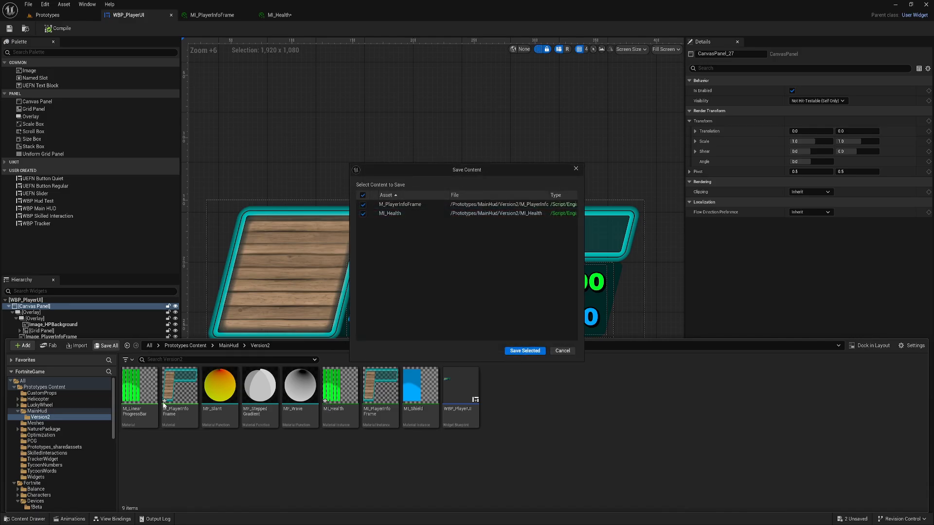
left_click(506, 348)
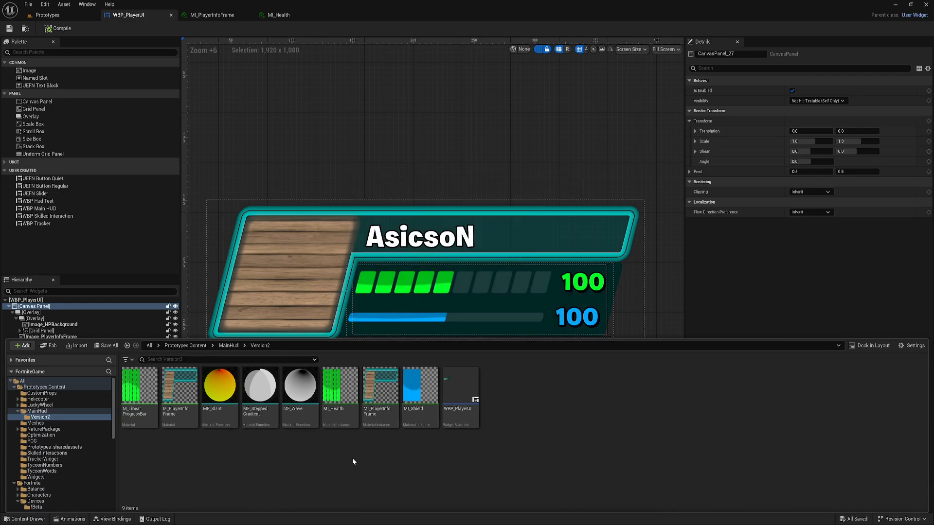
Create a User Widget blueprint named WBP_MainHud in the Version2 folder and open it for editing.
right_click(339, 454)
mouse_move(374, 439)
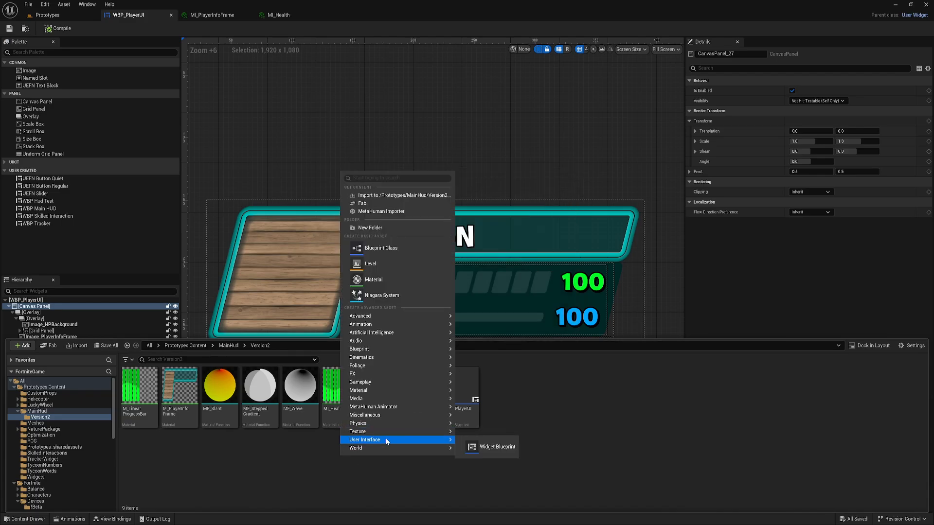
left_click(493, 445)
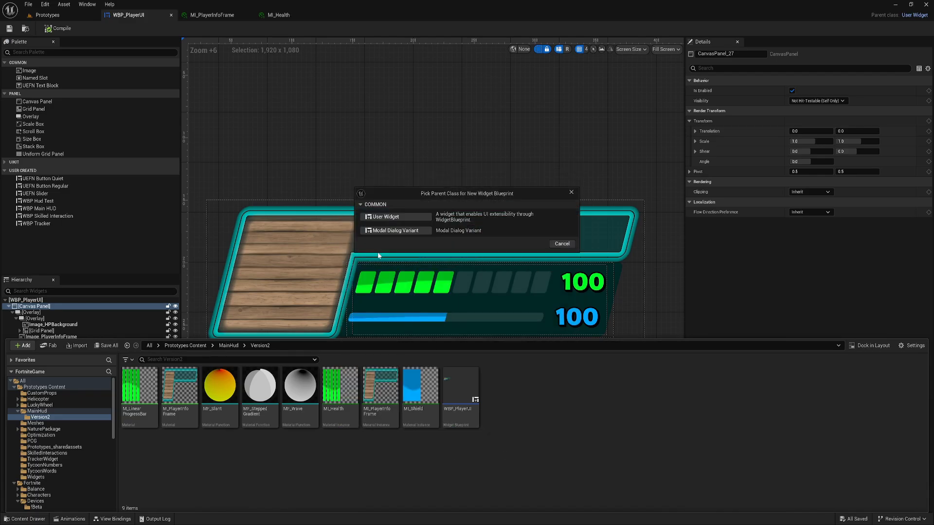
left_click(392, 217)
type("WBP_MainHud")
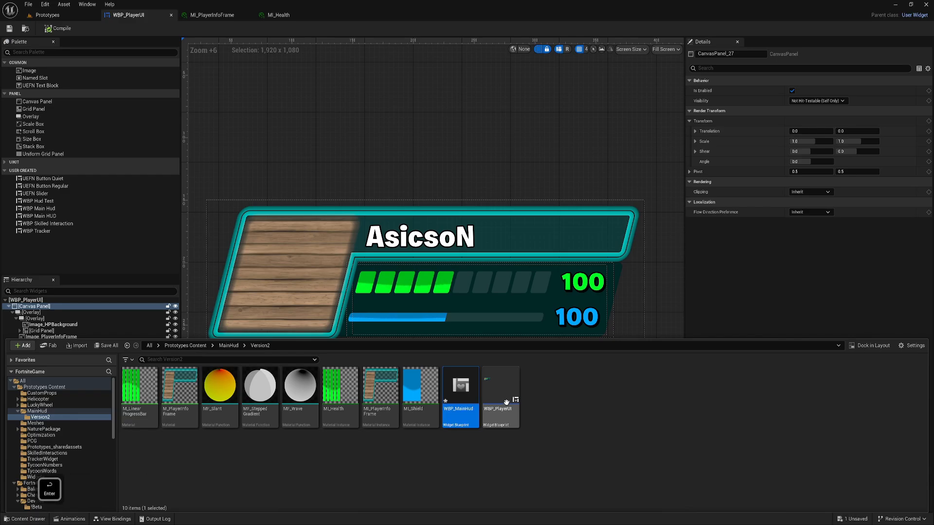
key("Return")
double_click(454, 421)
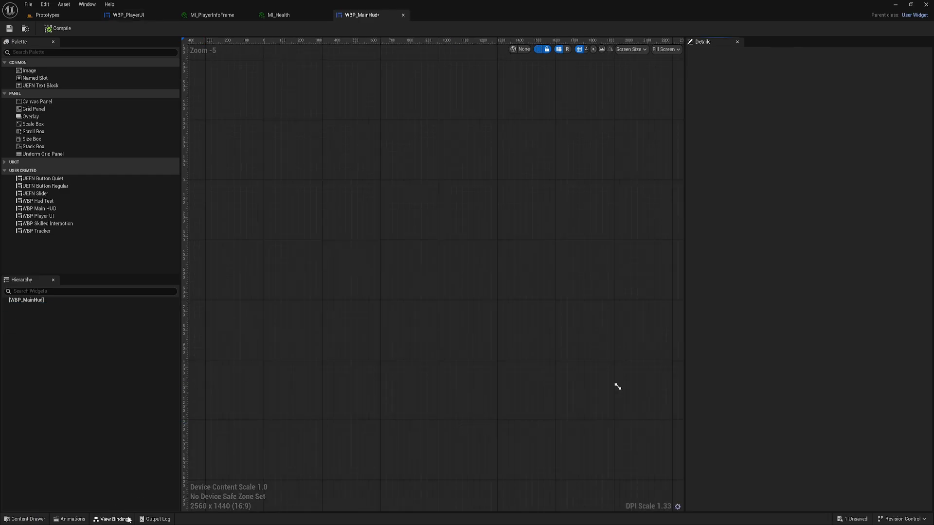
Add the Device - HUD Controller Team/Squad Player Info viewmodel to WBP_MainHud and save the widget.
left_click(127, 519)
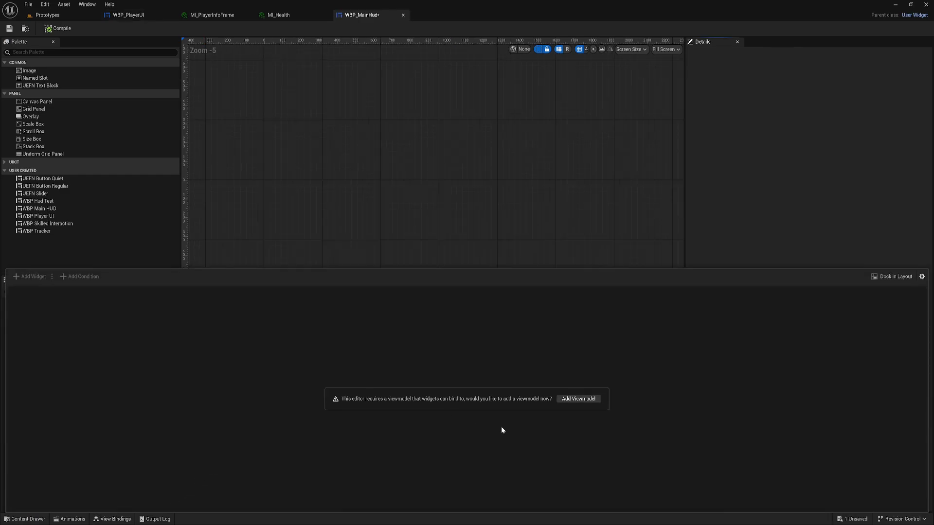
left_click(578, 400)
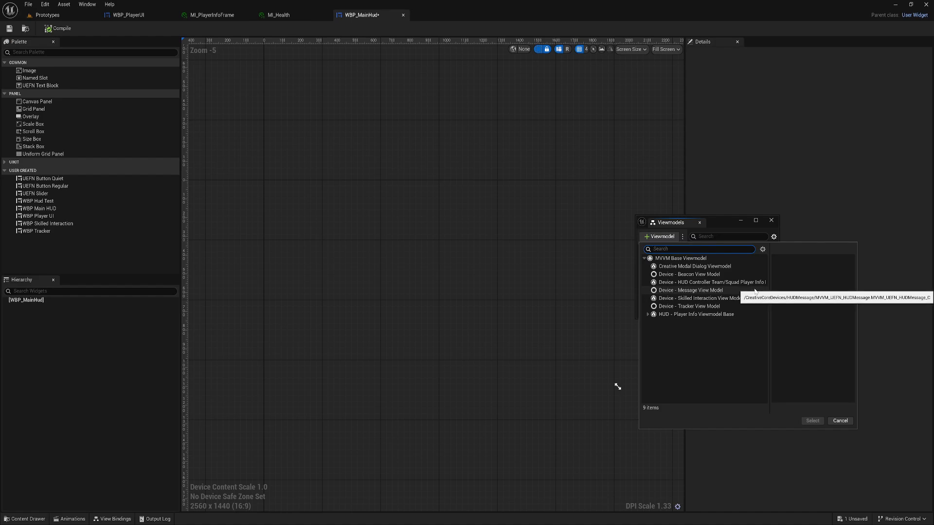
left_click(713, 283)
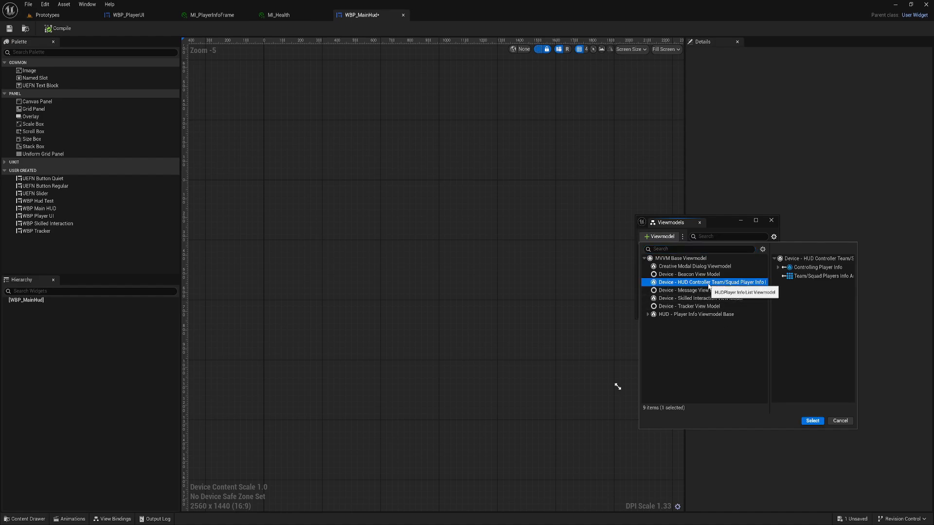
left_click(812, 421)
left_click(771, 220)
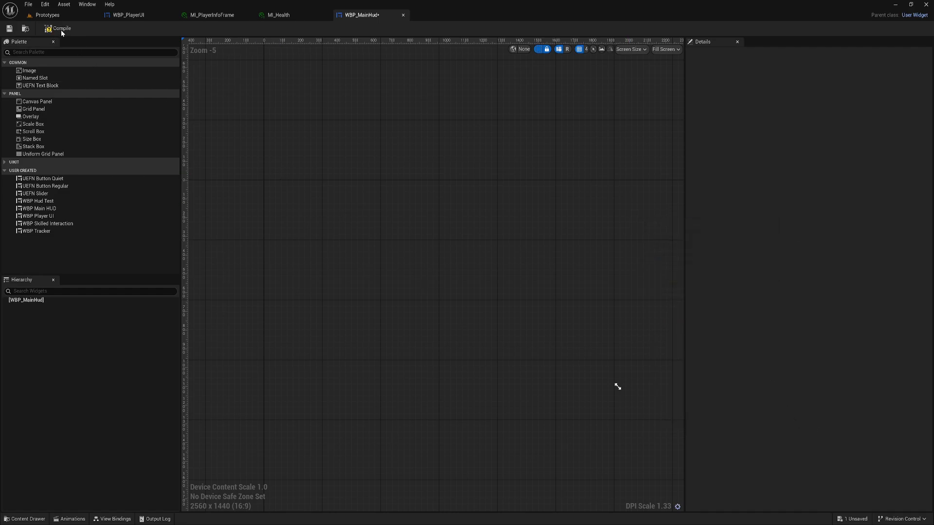
left_click(9, 28)
left_click(34, 148)
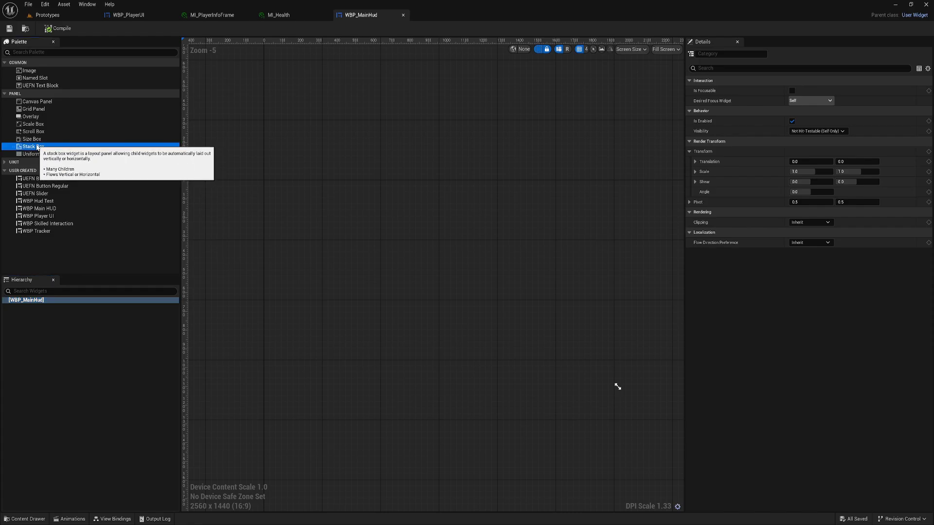
left_click_drag(34, 148, 41, 302)
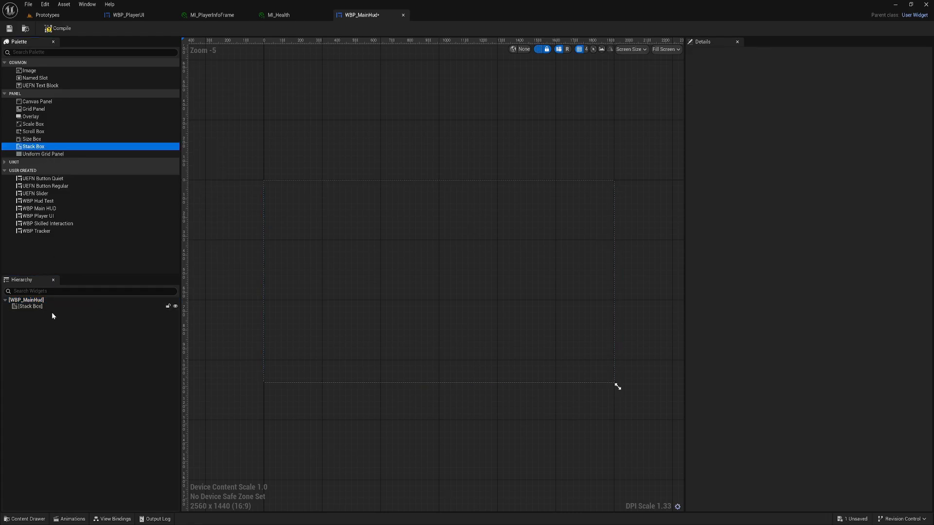
left_click(38, 306)
key("Delete")
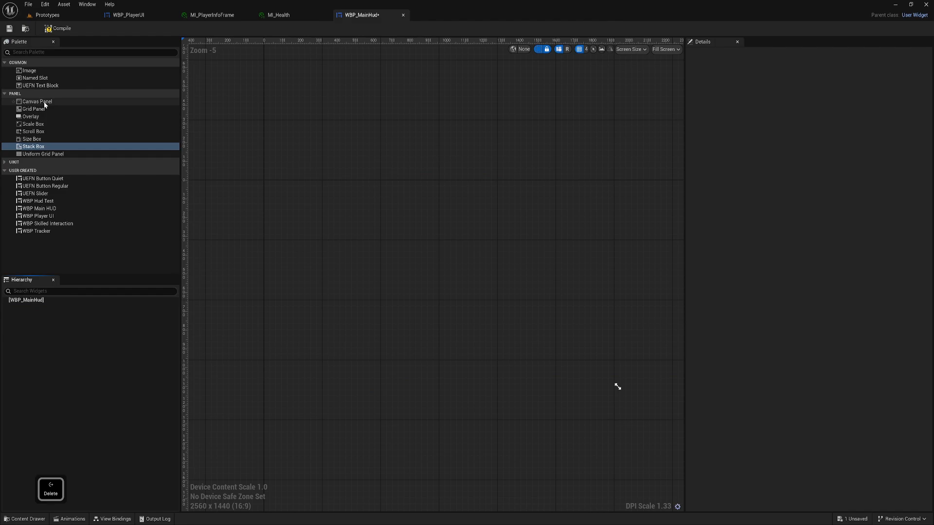
Add a Canvas Panel as the root of WBP_MainHud and nest a Stack Box inside it.
left_click_drag(42, 102, 39, 303)
left_click_drag(42, 149, 47, 312)
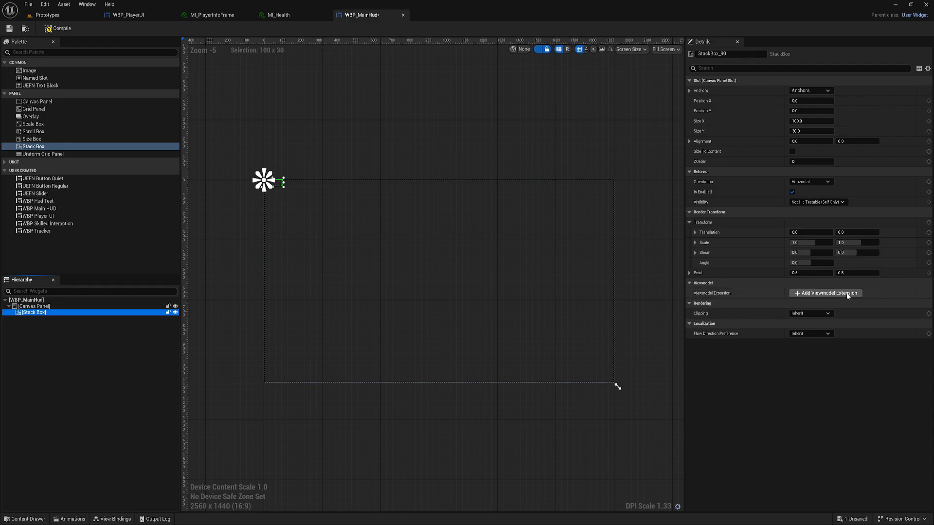
scroll(289, 185, "up", 4)
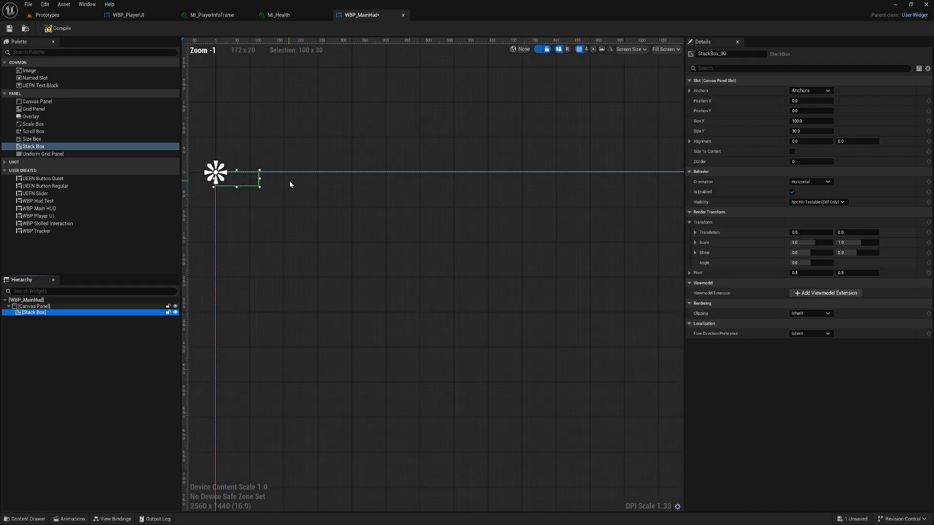
right_click_drag(323, 187, 298, 199)
scroll(331, 204, "down", 1)
key("Return")
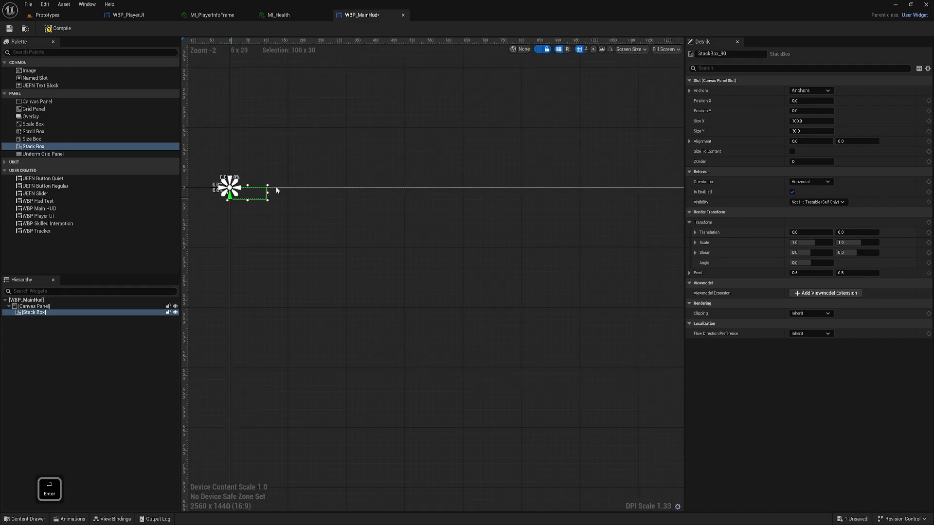
right_click_drag(317, 238, 300, 214)
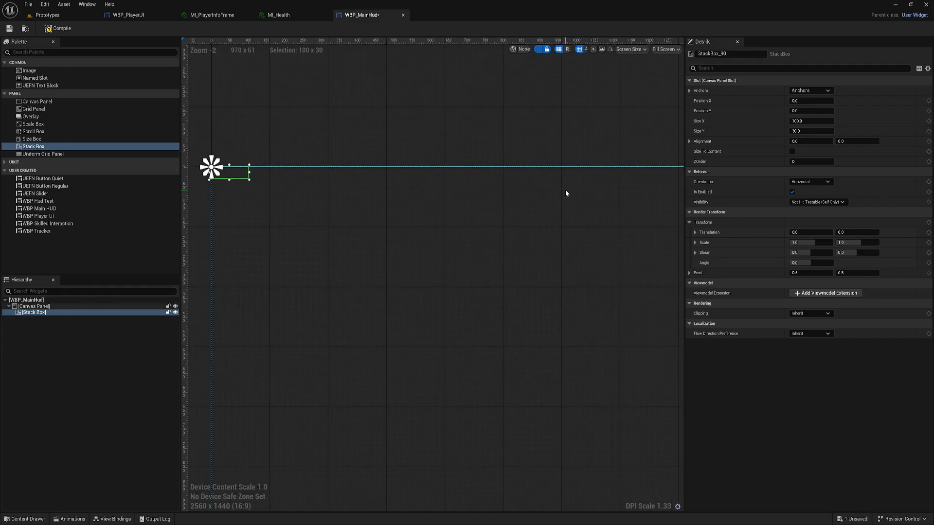
Add a viewmodel extension to the Stack Box with WBP_PlayerUI as its entry widget class.
left_click(812, 294)
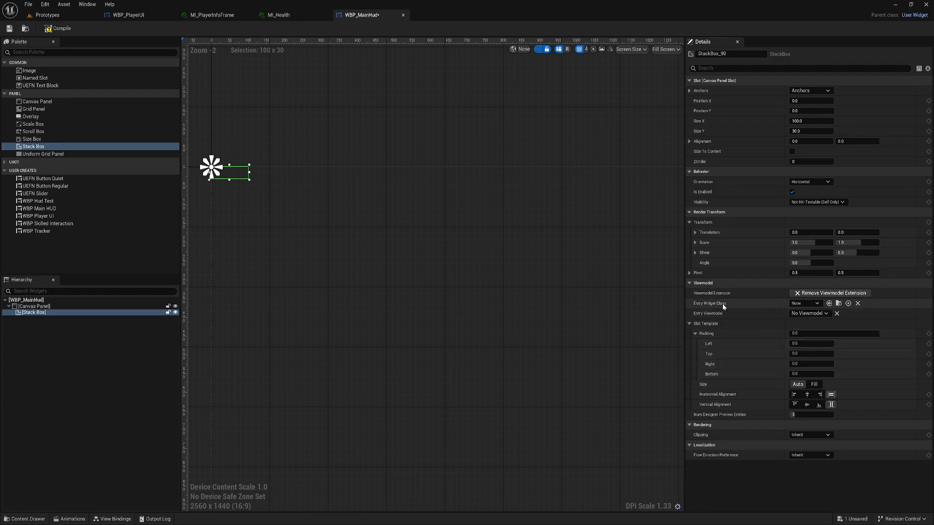
left_click(809, 303)
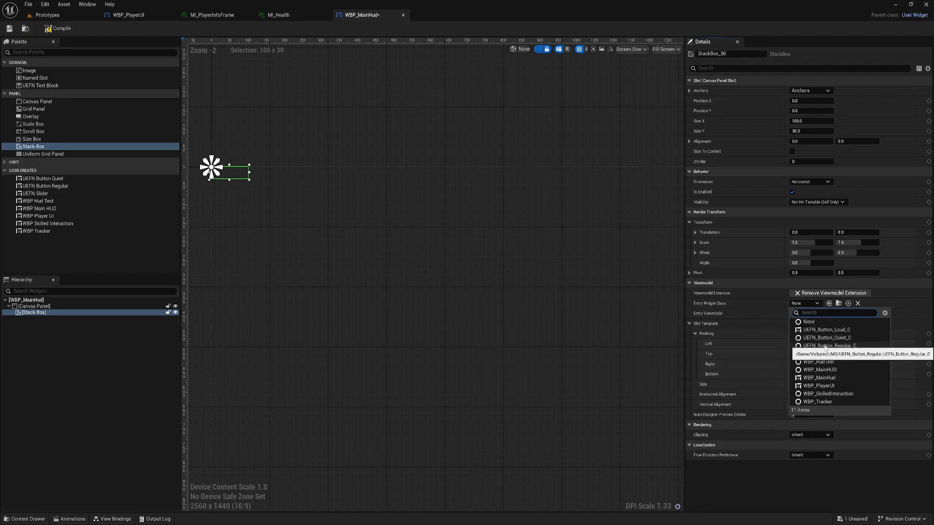
left_click(826, 386)
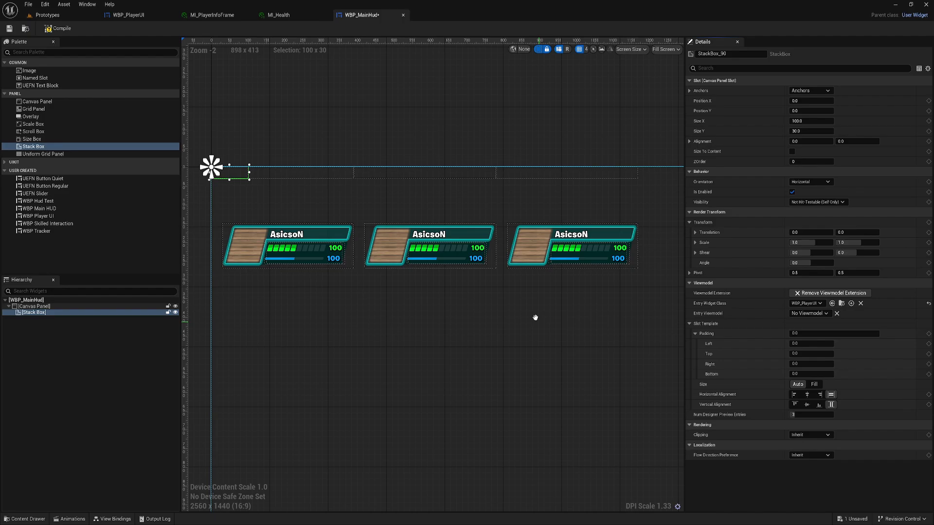
scroll(467, 264, "down", 2)
right_click_drag(424, 282, 533, 287)
scroll(361, 235, "up", 2)
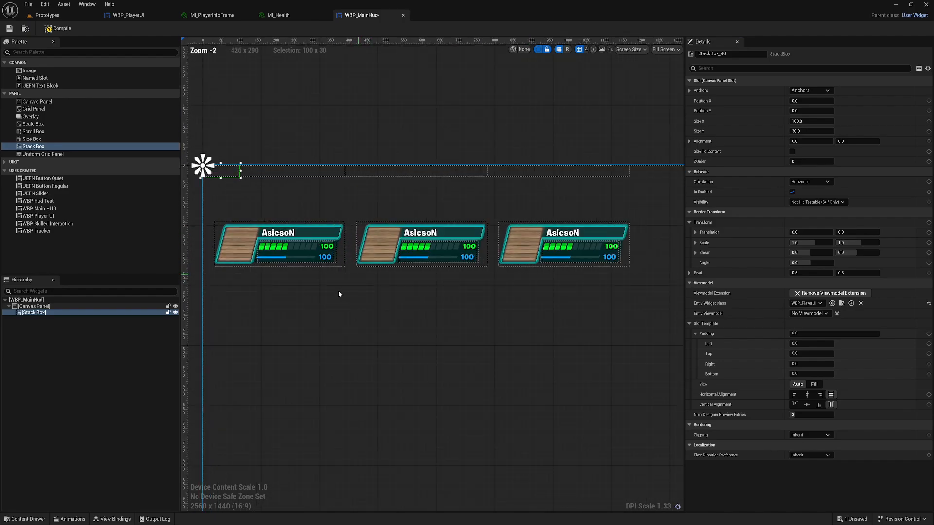
right_click_drag(334, 291, 405, 308)
scroll(416, 304, "up", 2)
scroll(405, 307, "down", 2)
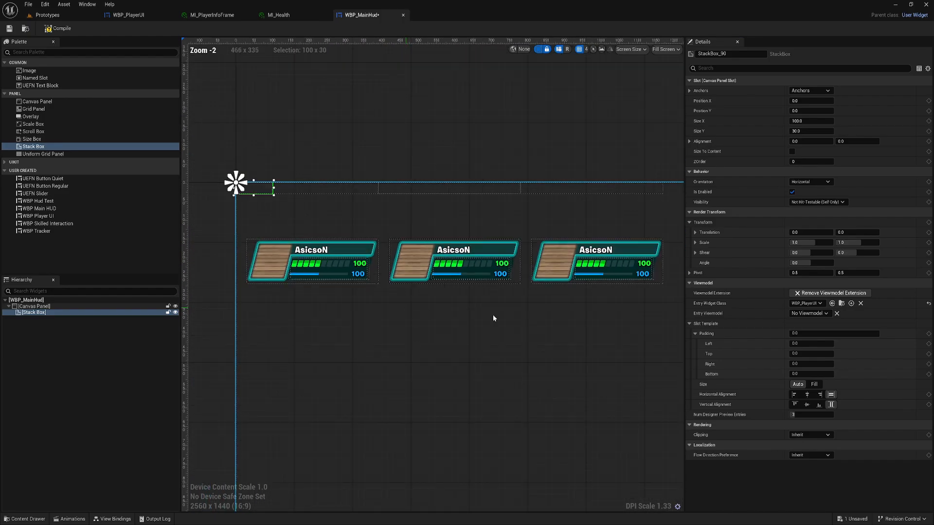
right_click_drag(492, 314, 437, 297)
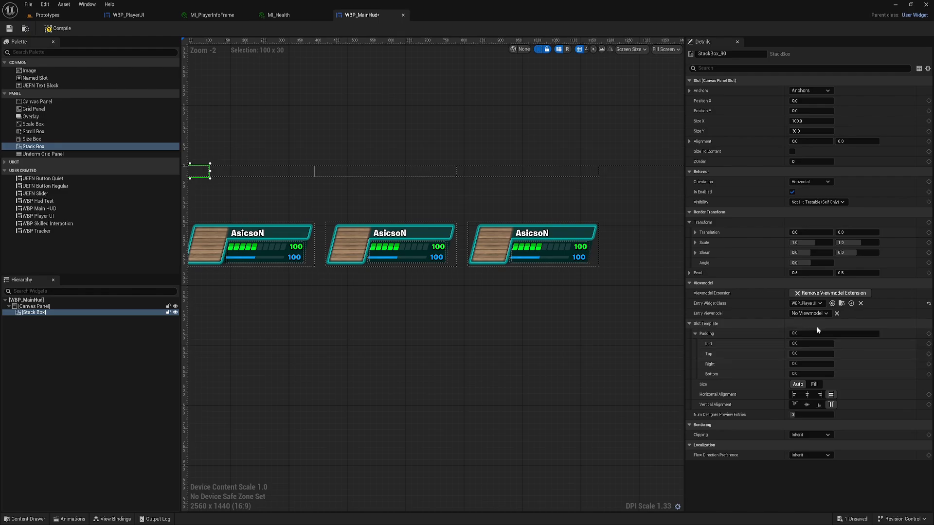
Set the Stack Box's number of designer preview entries to 5.
left_click(811, 415)
type("5")
key("Return")
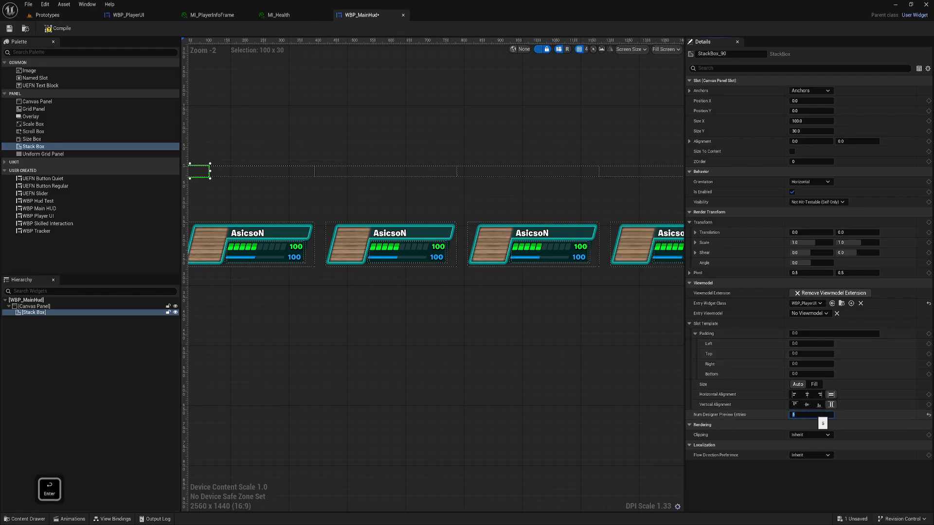
right_click_drag(568, 341, 439, 329)
scroll(350, 337, "down", 3)
scroll(439, 328, "up", 1)
right_click_drag(389, 311, 445, 324)
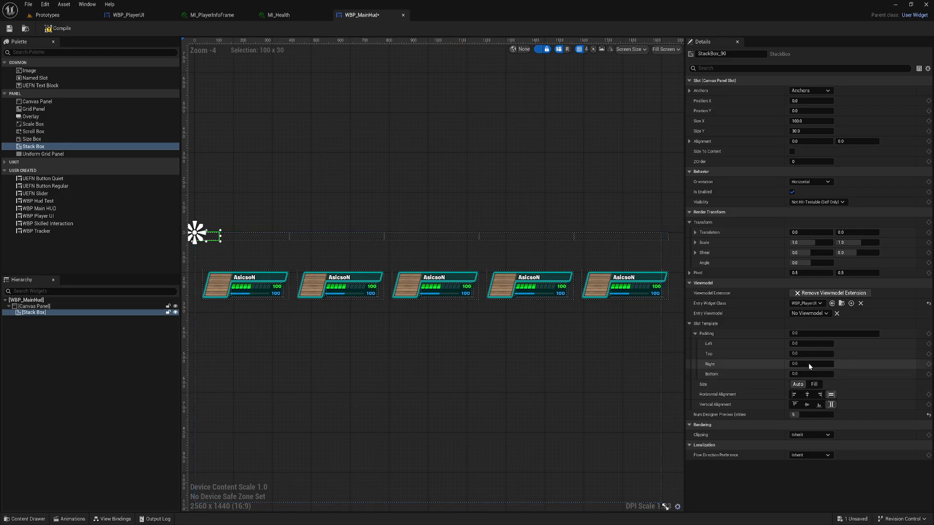
Set the Stack Box's number of designer preview entries to 4.
left_click(811, 414)
type("4")
key("Return")
Examine the spacing of the stacked preview entries and compare it with the player panel's placement in WBP_PlayerUI.
right_click_drag(311, 307, 380, 304)
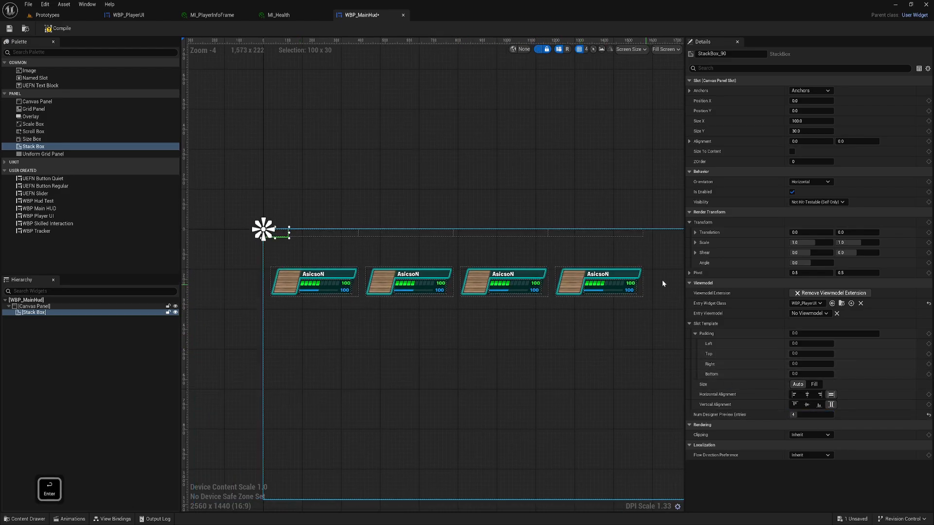
right_click_drag(578, 323, 479, 316)
right_click_drag(414, 321, 538, 319)
scroll(360, 299, "up", 3)
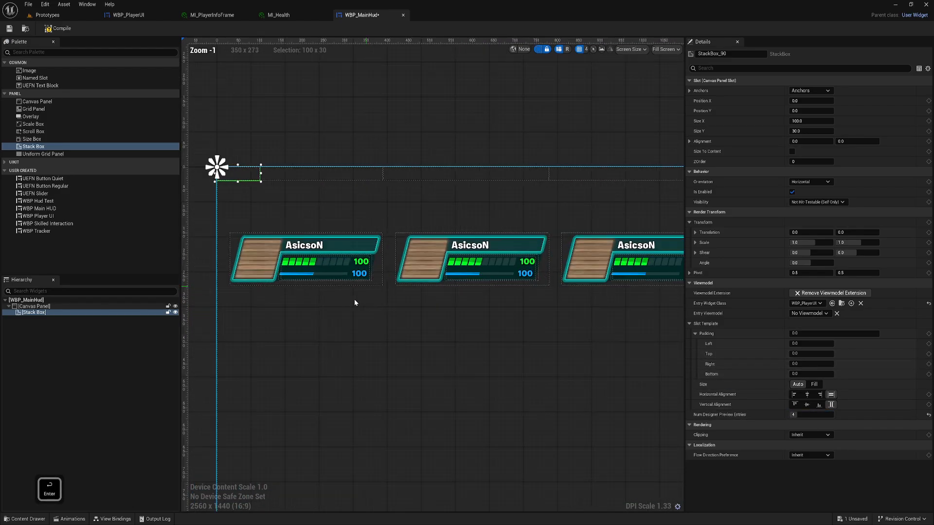
right_click_drag(354, 300, 361, 322)
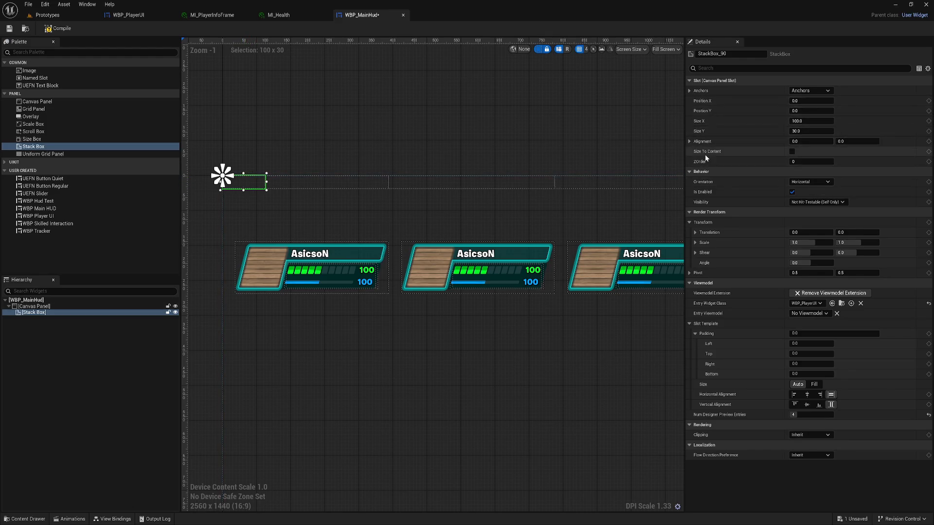
right_click_drag(563, 328, 483, 319)
scroll(432, 290, "down", 2)
right_click_drag(386, 323, 474, 336)
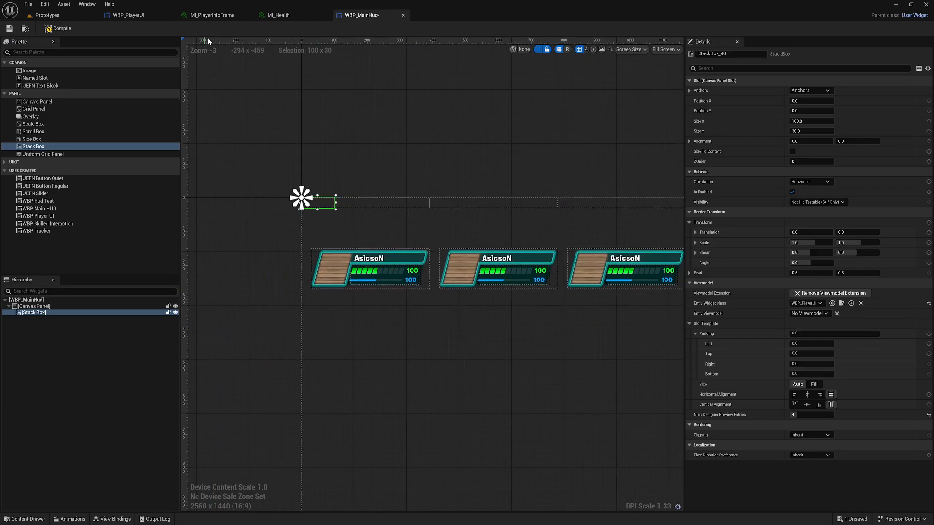
left_click(119, 15)
scroll(404, 253, "down", 3)
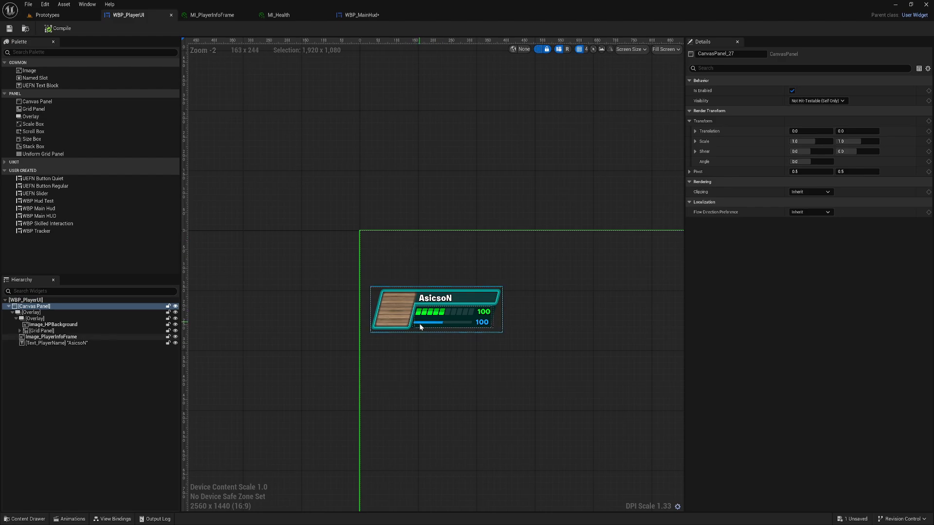
left_click(355, 17)
scroll(408, 294, "down", 3)
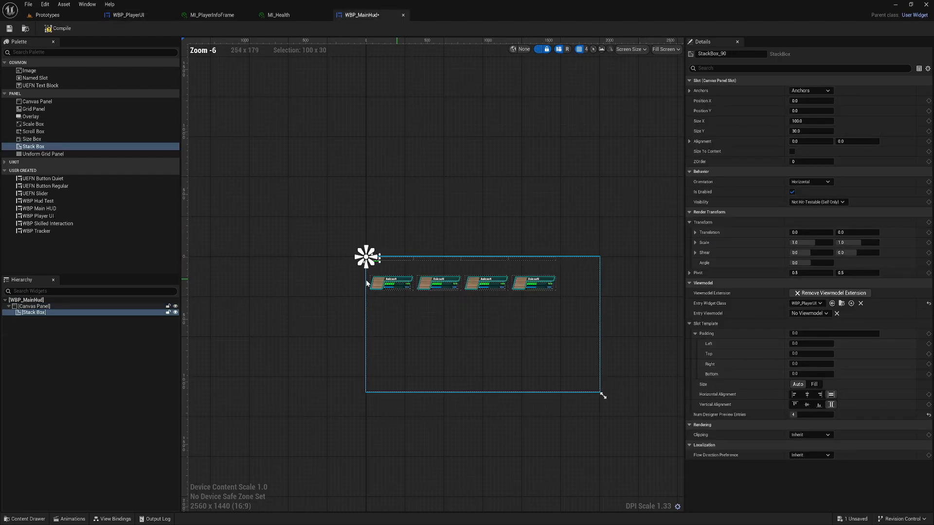
right_click_drag(545, 305, 453, 299)
scroll(407, 286, "up", 2)
right_click_drag(289, 292, 439, 277)
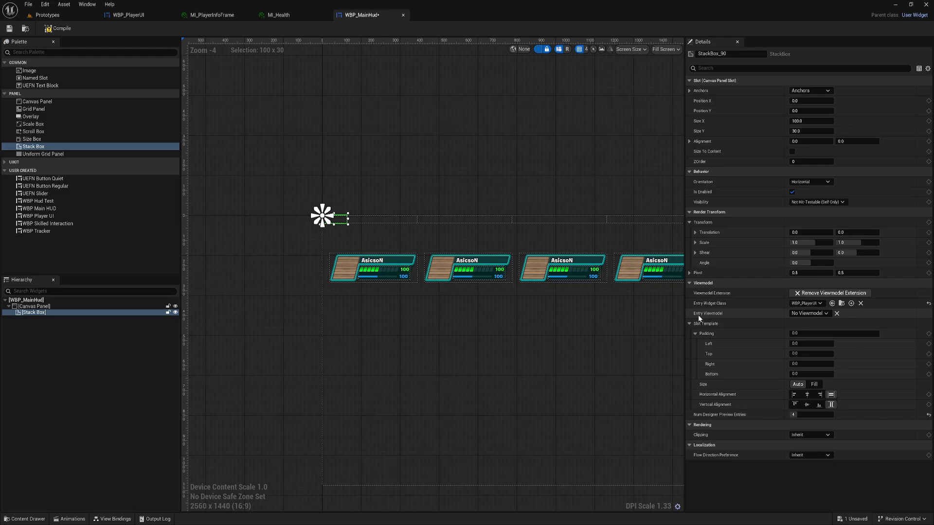
Assign HUDPlayerInfoViewmodel as the Stack Box's entry viewmodel and set the box's orientation to Vertical.
left_click(816, 314)
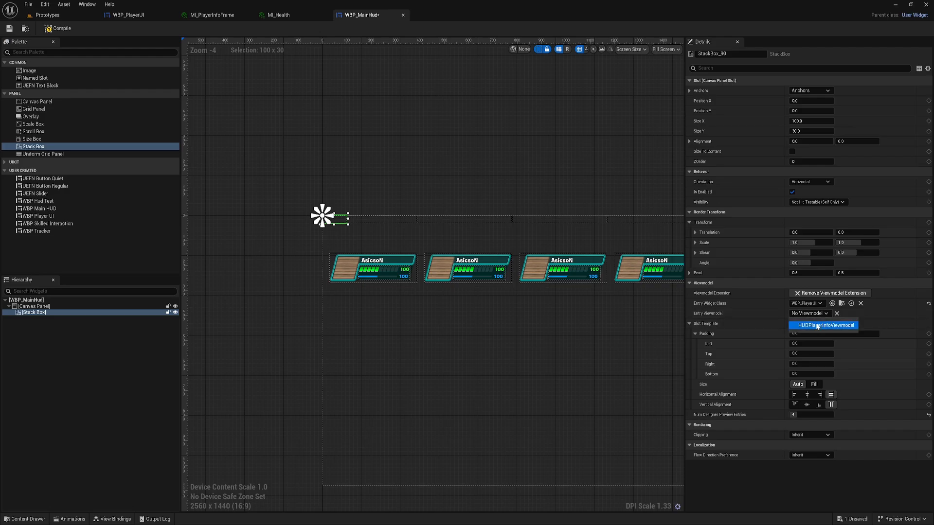
left_click(826, 326)
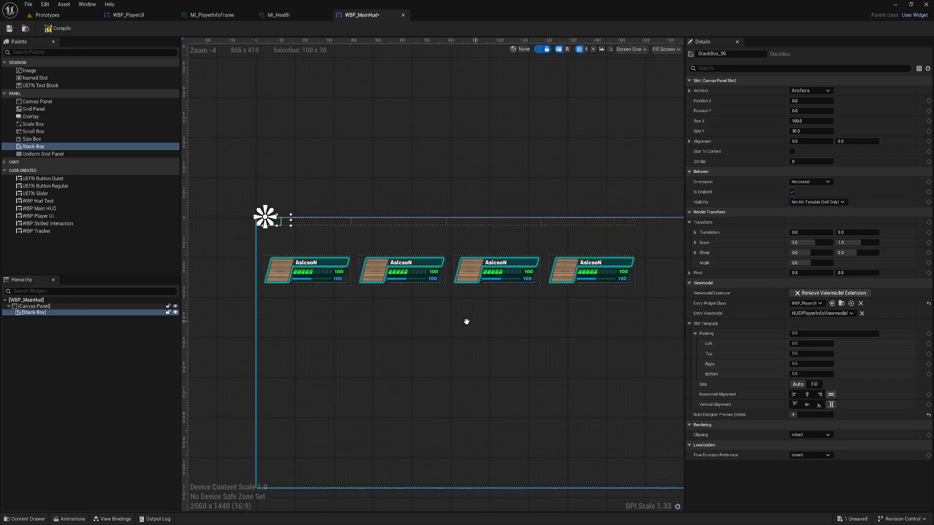
left_click(804, 182)
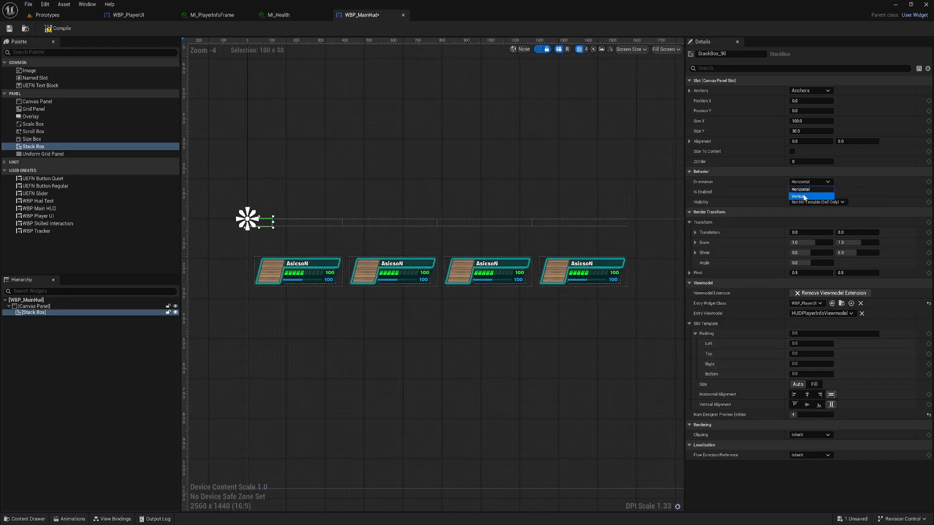
left_click(804, 197)
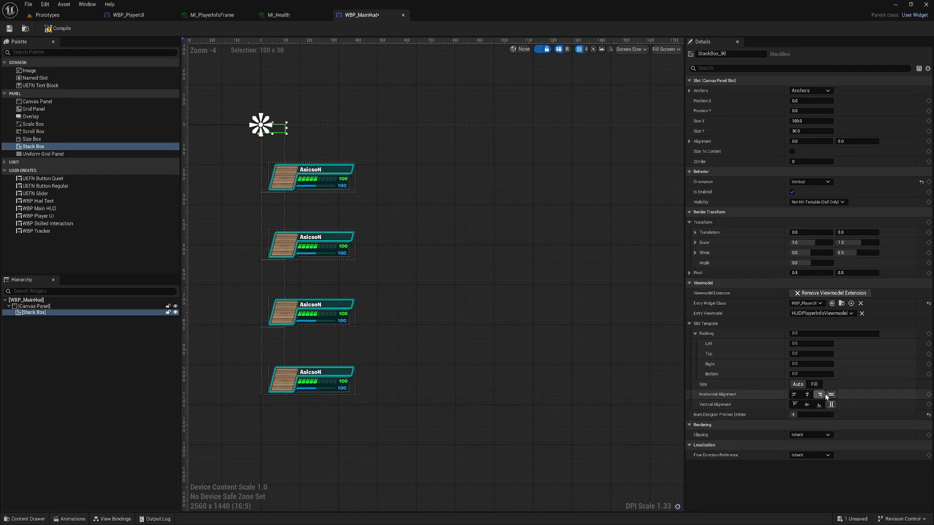
Set the Stack Box's slot template to centred horizontal and centred vertical alignment.
left_click(807, 394)
left_click(807, 404)
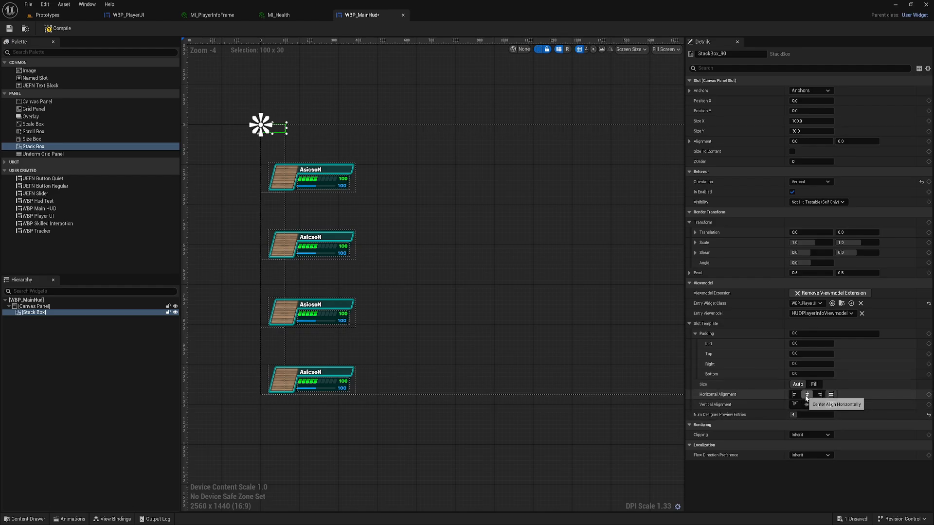
left_click(794, 394)
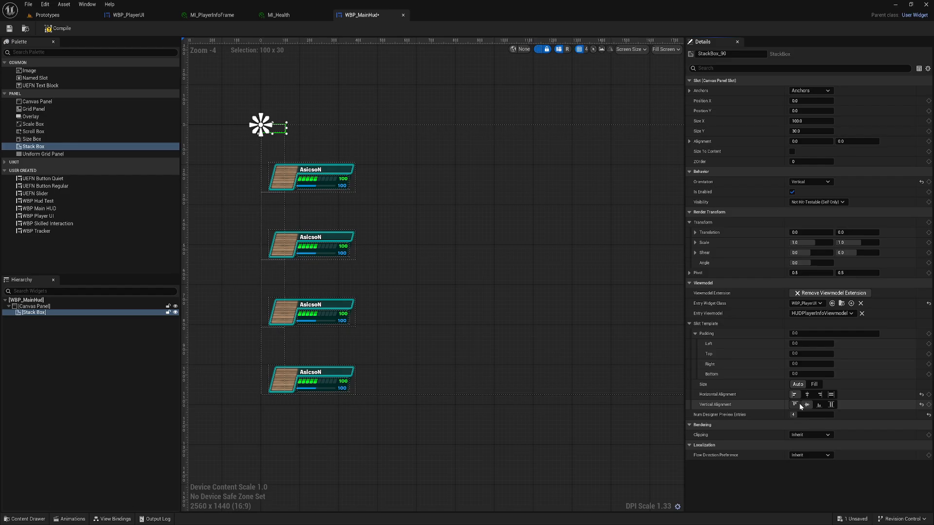
left_click(796, 405)
left_click(808, 405)
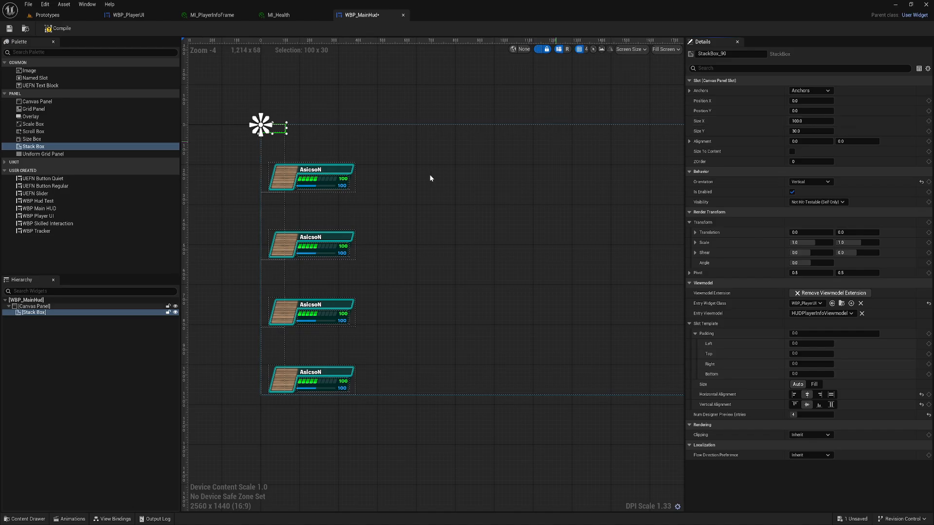
Set the Stack Box's orientation to Horizontal, and compile and save the WBP_MainHud widget.
right_click_drag(511, 224, 463, 206)
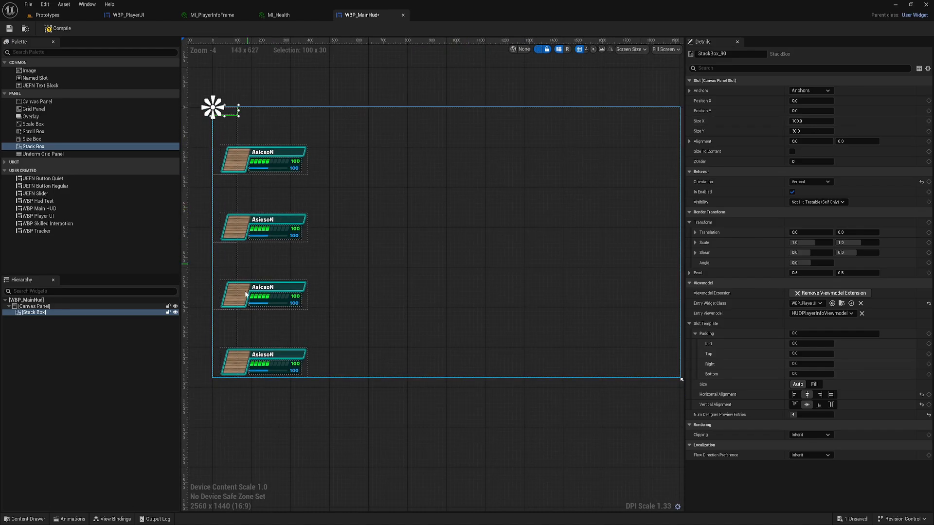
left_click(810, 182)
left_click(803, 190)
right_click_drag(454, 234, 483, 238)
scroll(385, 199, "up", 2)
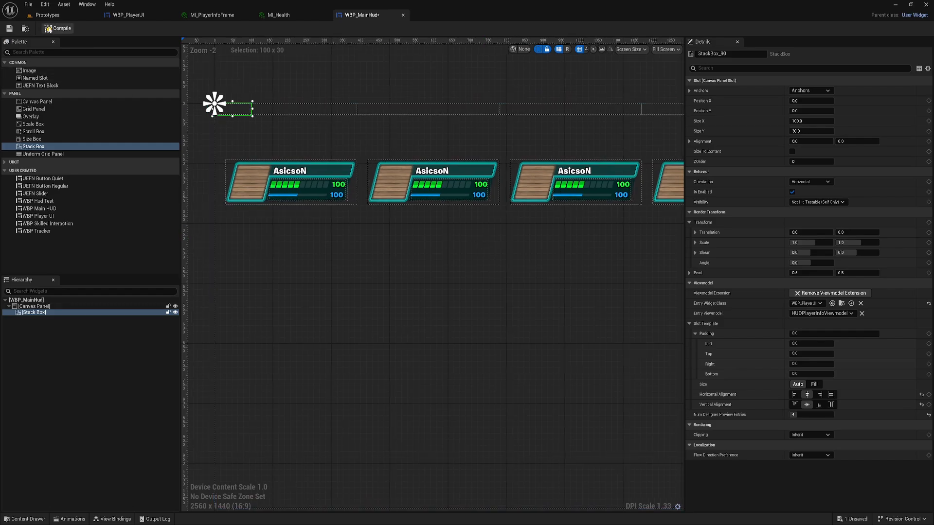
left_click(58, 28)
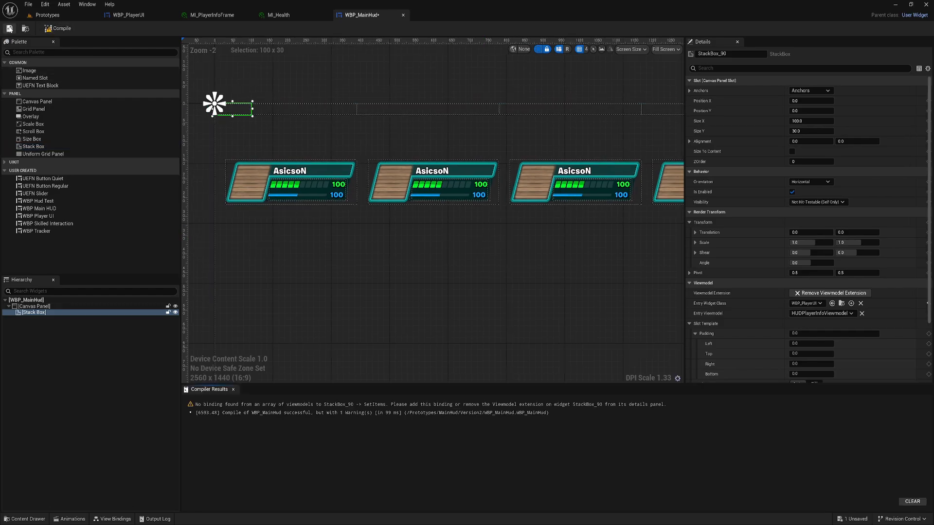
Add a view binding for the Stack Box in WBP_MainHud and list its bindable properties.
left_click(112, 519)
right_click_drag(262, 233, 268, 216)
left_click(42, 313)
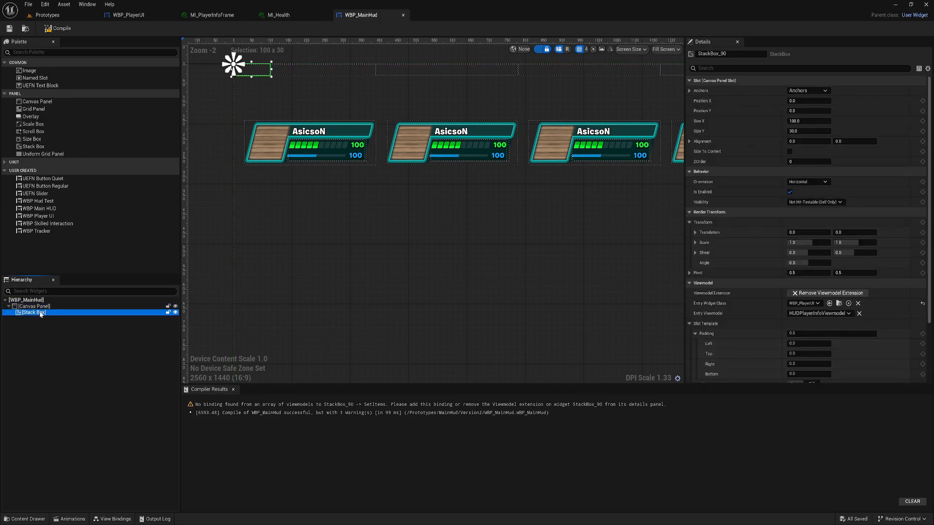
left_click(112, 519)
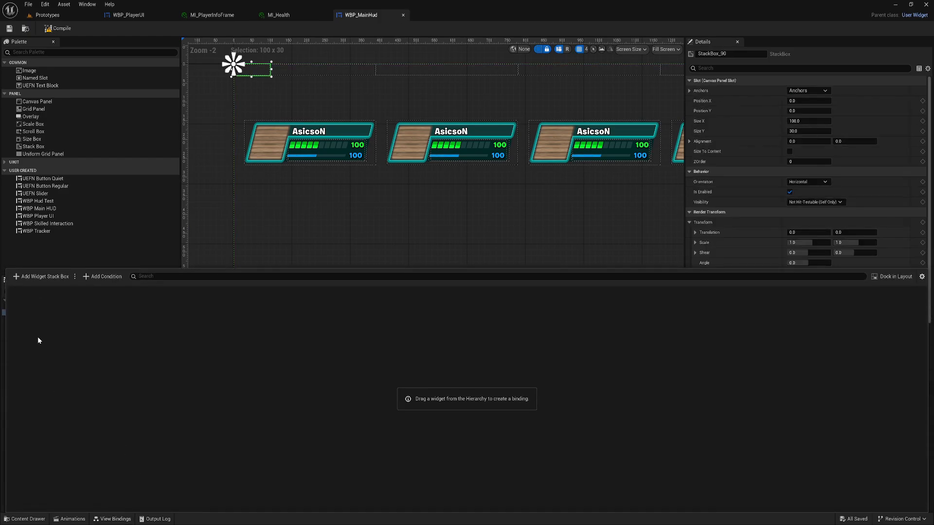
left_click(54, 277)
left_click(68, 305)
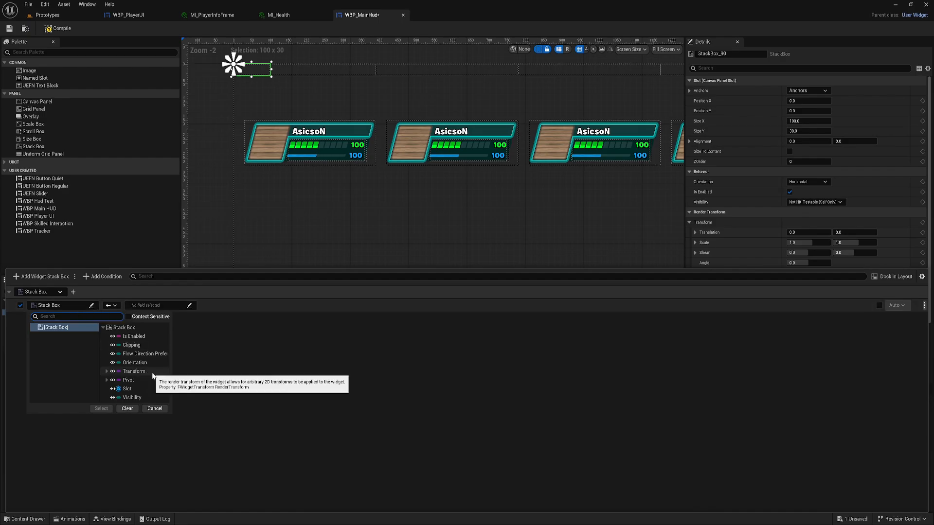
Switch the new binding's target widget from the Stack Box to WBP_MainHud.
left_click(45, 292)
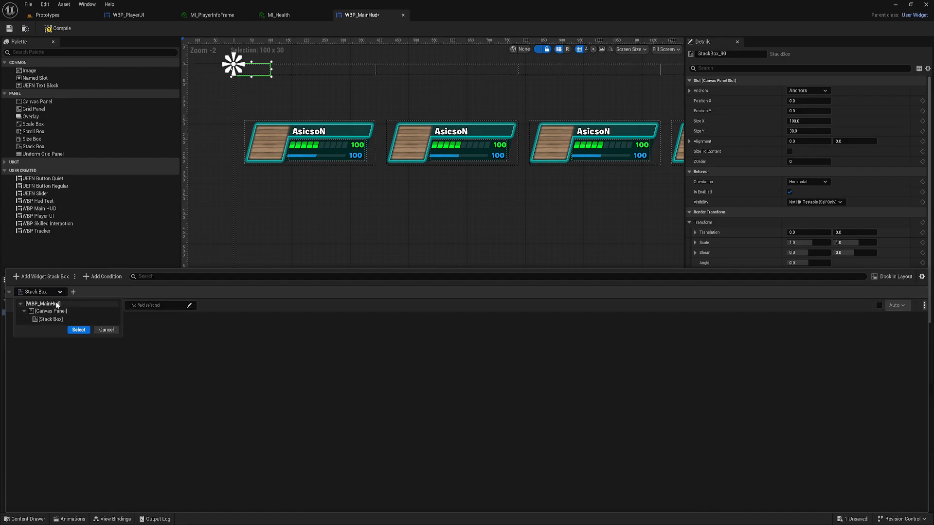
left_click(78, 330)
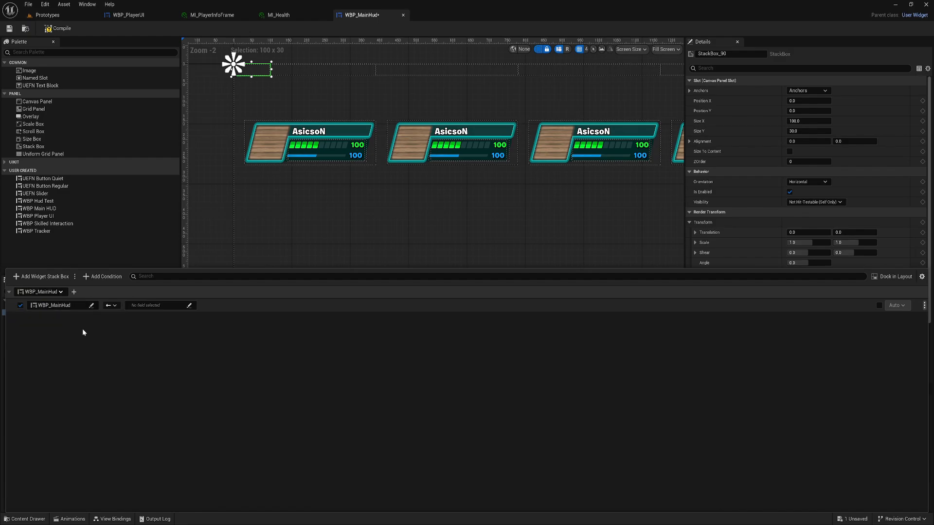
left_click(86, 306)
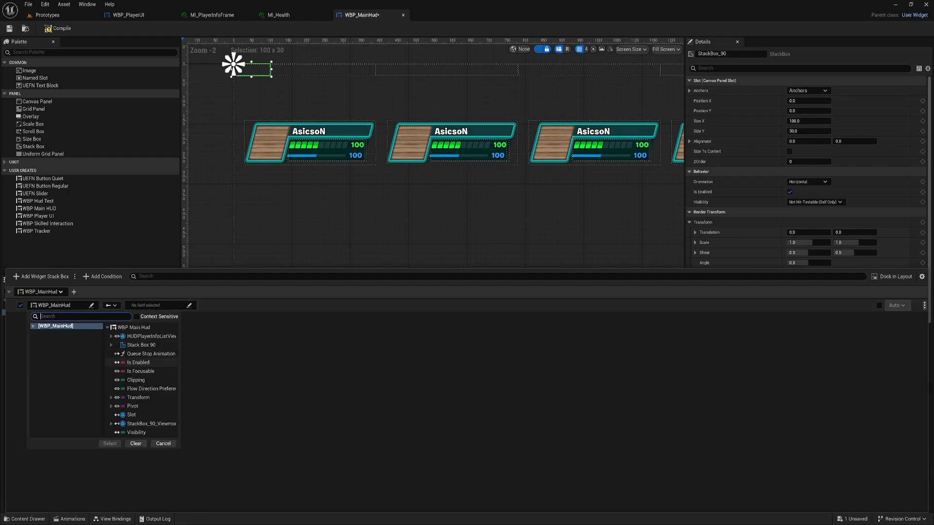
left_click(53, 293)
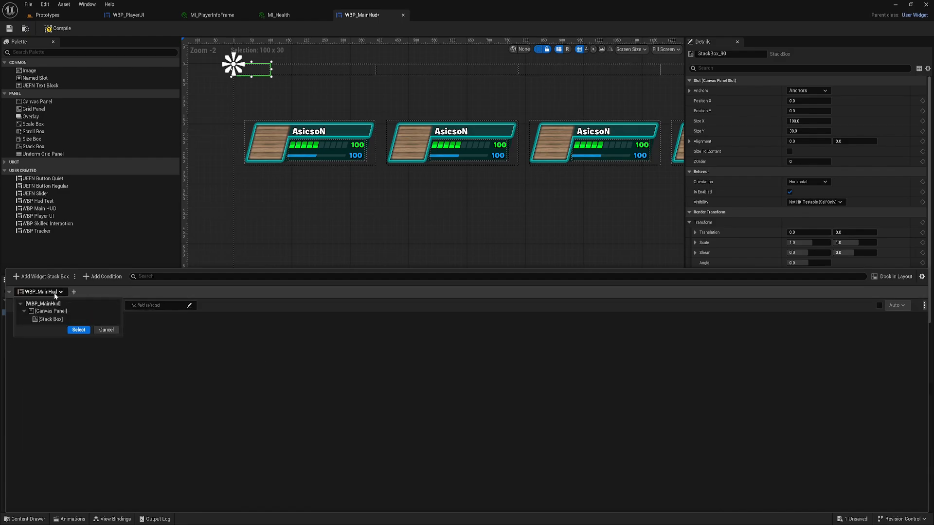
left_click(79, 330)
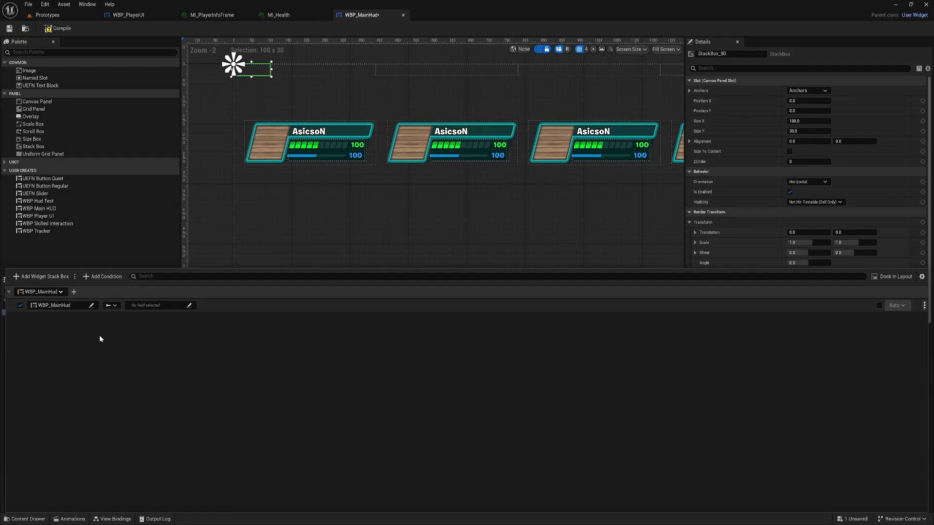
Try HUDPlayerInfoListViewmodel's Team/Squad Players Info Array as the binding's destination field.
left_click(62, 305)
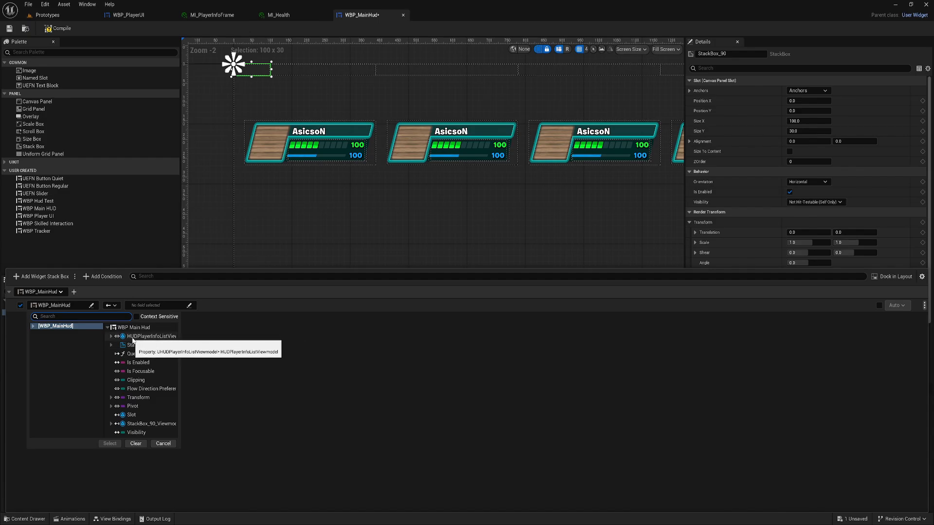
left_click(111, 336)
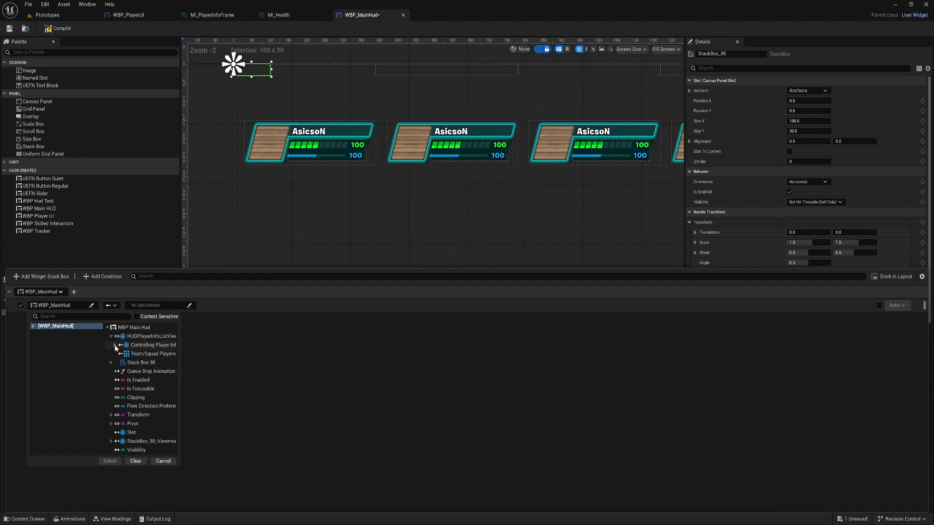
left_click(115, 345)
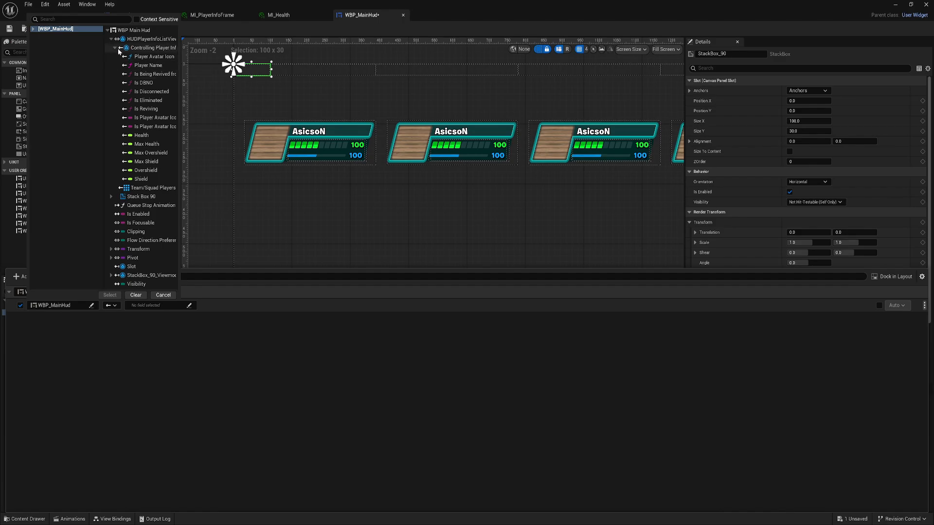
left_click(117, 49)
left_click(114, 365)
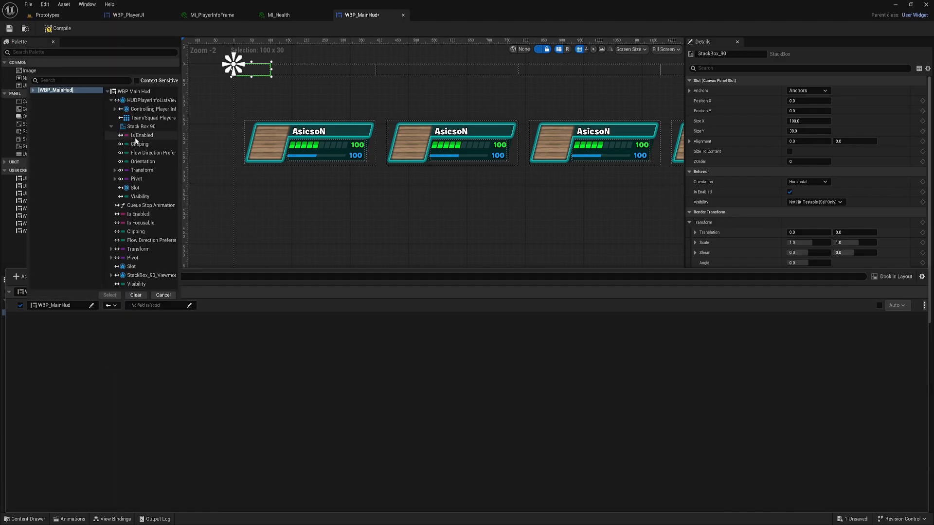
left_click(111, 127)
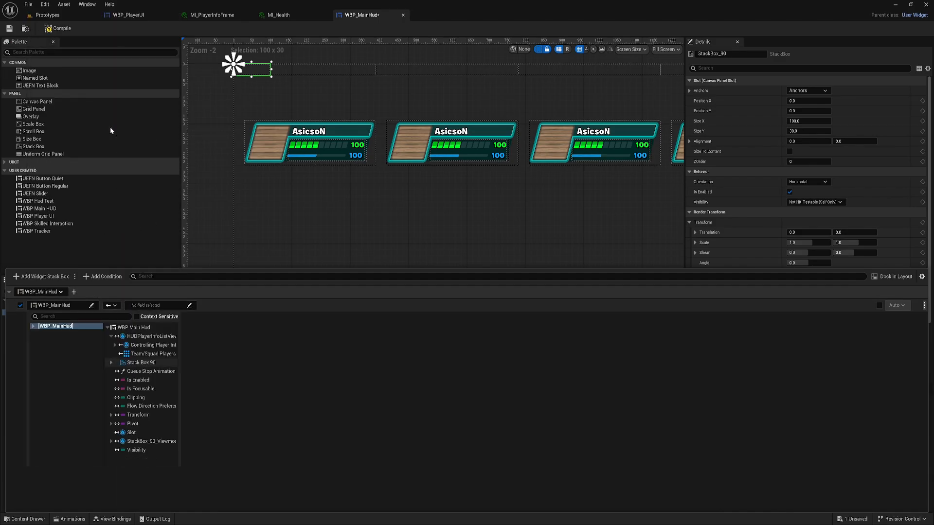
left_click(148, 354)
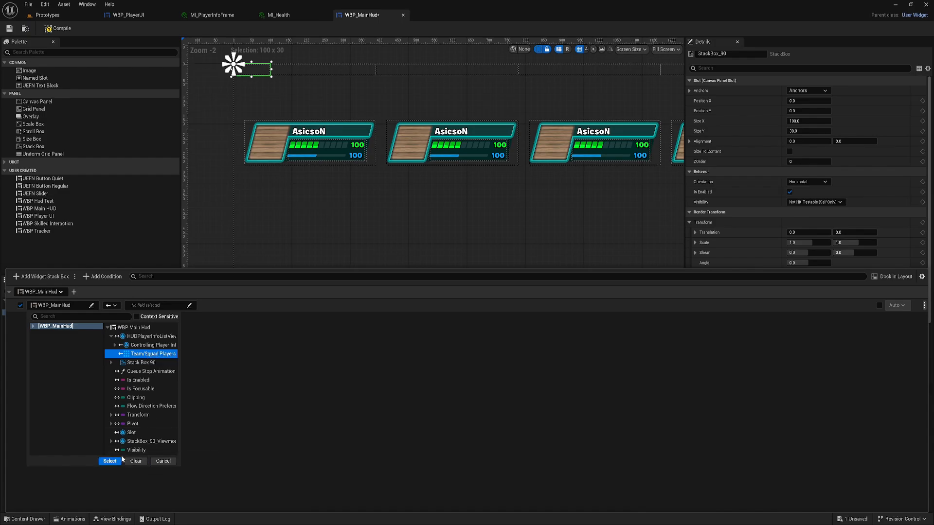
left_click(116, 461)
Set the binding's destination field to Set Items of StackBox_90_Viewmodel_Extension.
left_click(195, 305)
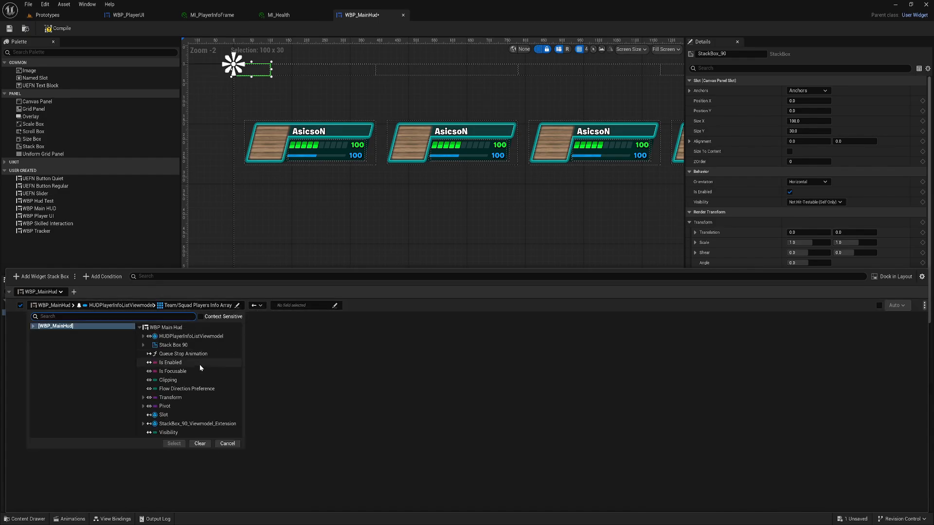
left_click(143, 423)
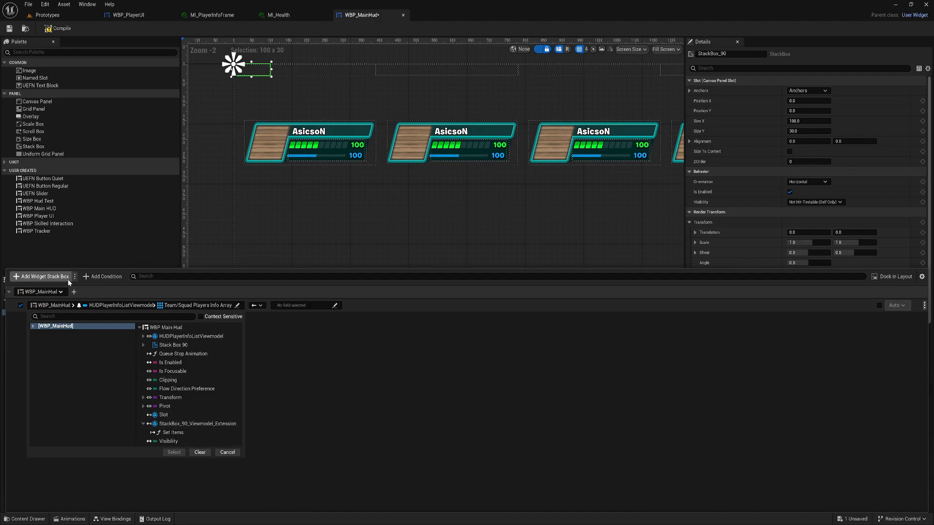
left_click(176, 432)
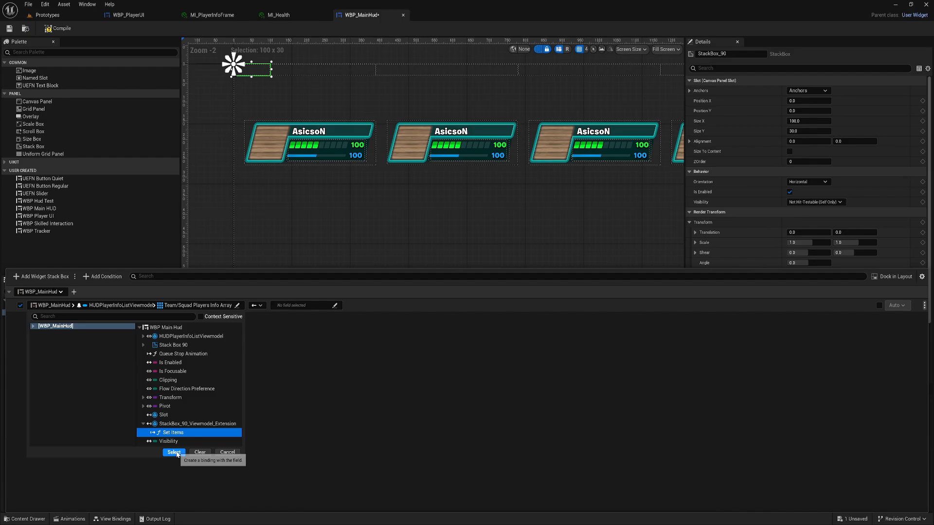
left_click(174, 453)
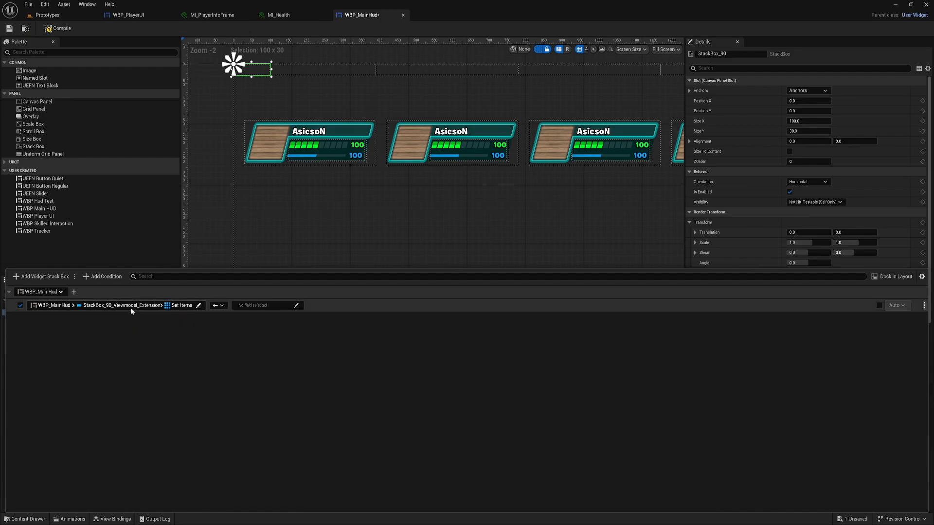
Use HUDPlayerInfoListViewmodel's Team/Squad Players Info Array as the source of the Set Items binding, and compile and save WBP_MainHud.
right_click_drag(265, 229, 277, 200)
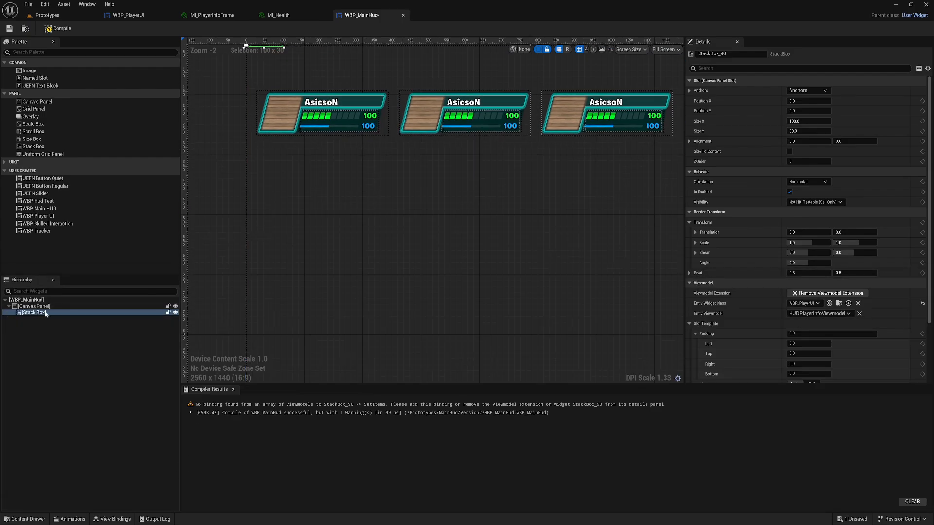
left_click(125, 517)
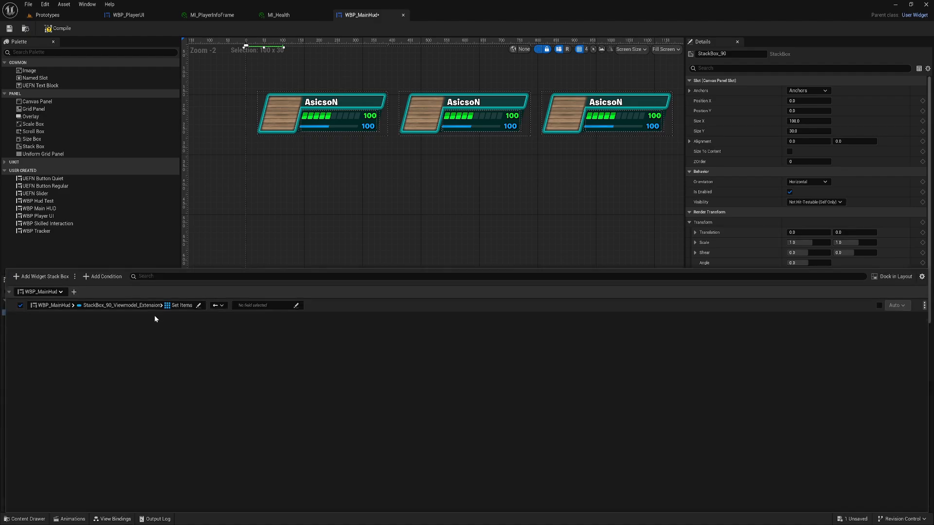
left_click(253, 305)
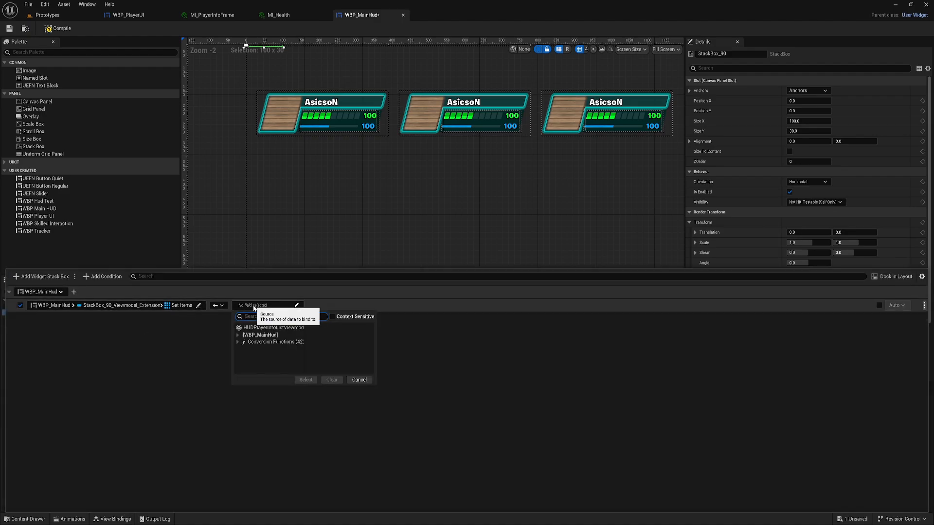
left_click(270, 329)
left_click(385, 346)
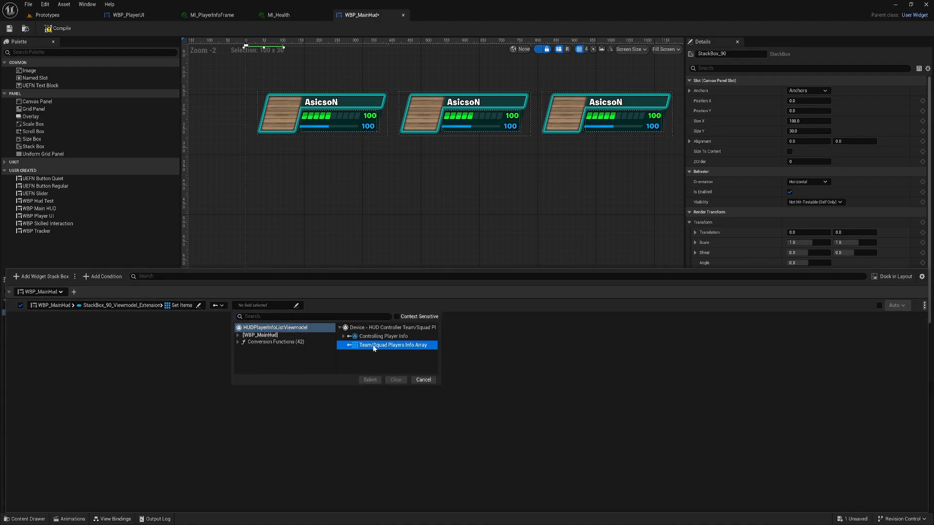
left_click(370, 380)
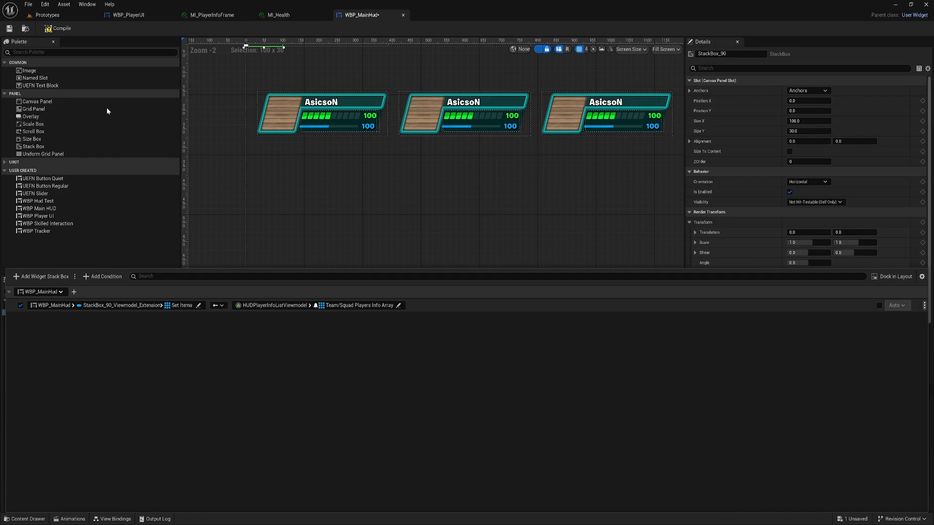
left_click(57, 28)
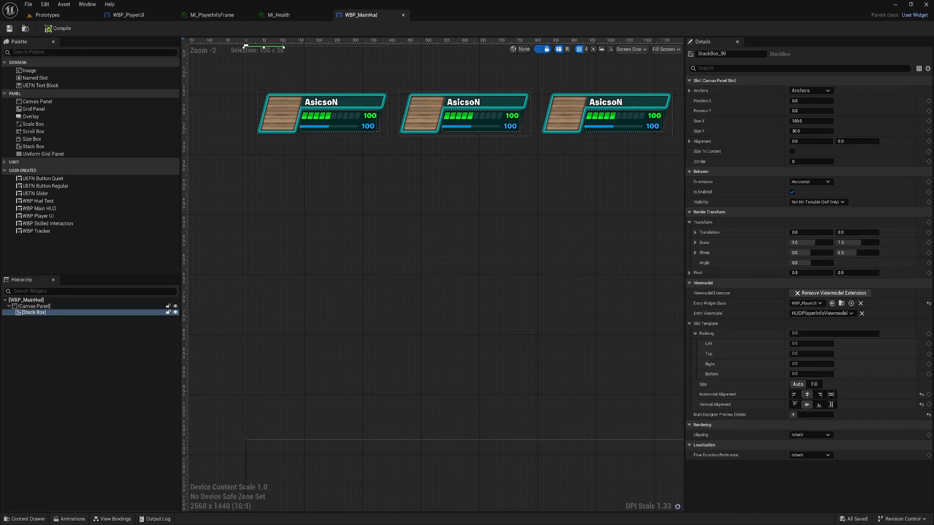
left_click(113, 519)
right_click_drag(319, 221, 291, 257)
right_click_drag(380, 229, 264, 280)
In the Prototypes level, assign WBP_MainHud as the HUD Controller's Player Info Widget Override.
left_click(59, 20)
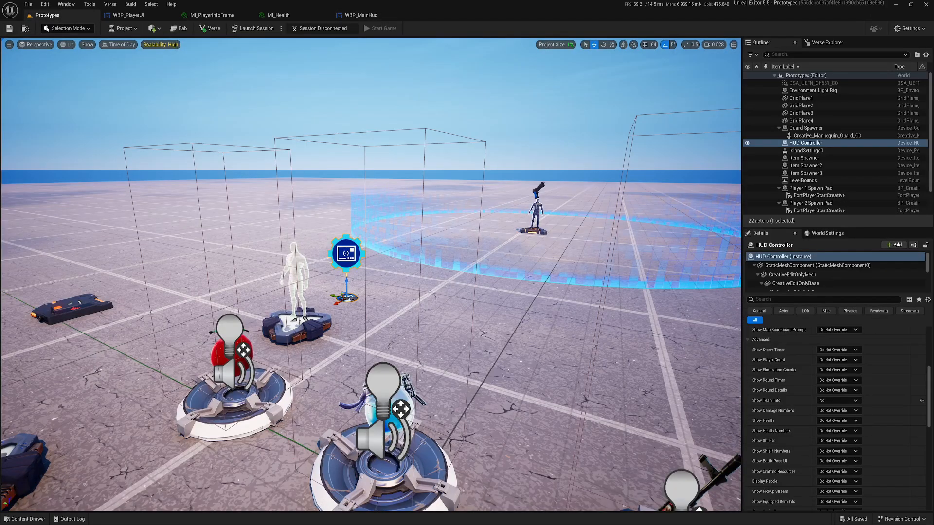
right_click_drag(340, 253, 195, 277)
key("d")
key("w")
key("a")
key("ctrl+space")
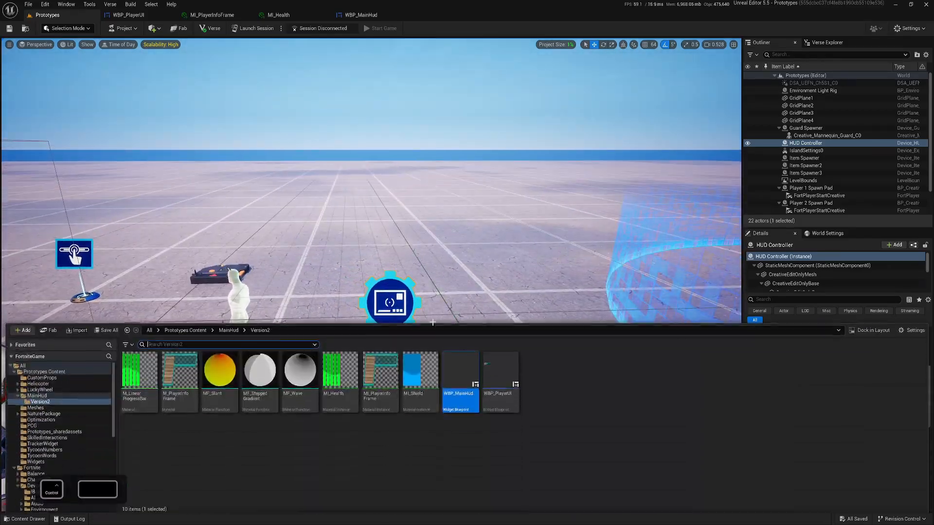
right_click_drag(485, 282, 472, 289)
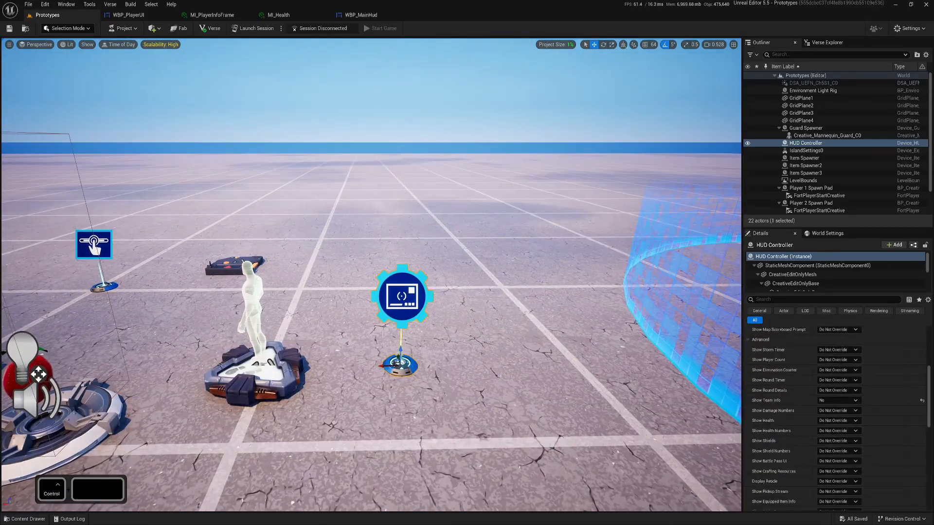
scroll(823, 396, "down", 8)
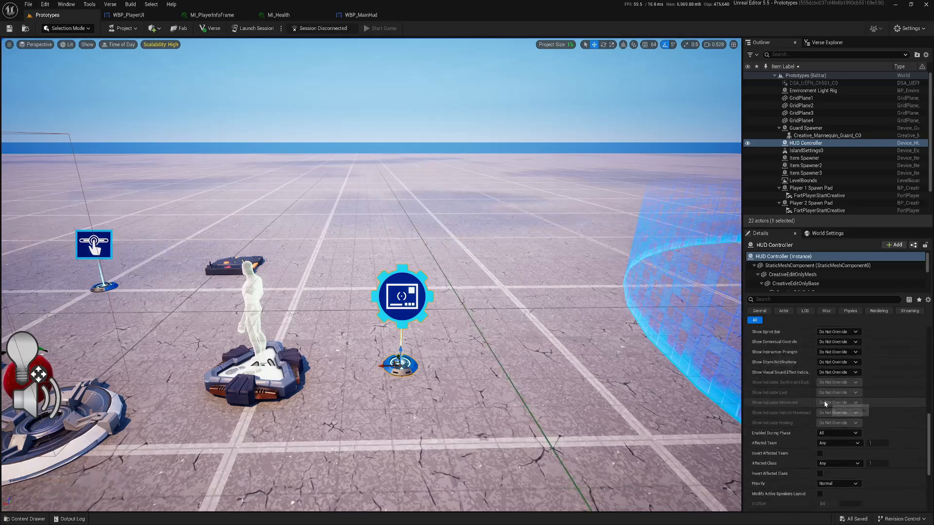
scroll(822, 428, "down", 5)
left_click(857, 454)
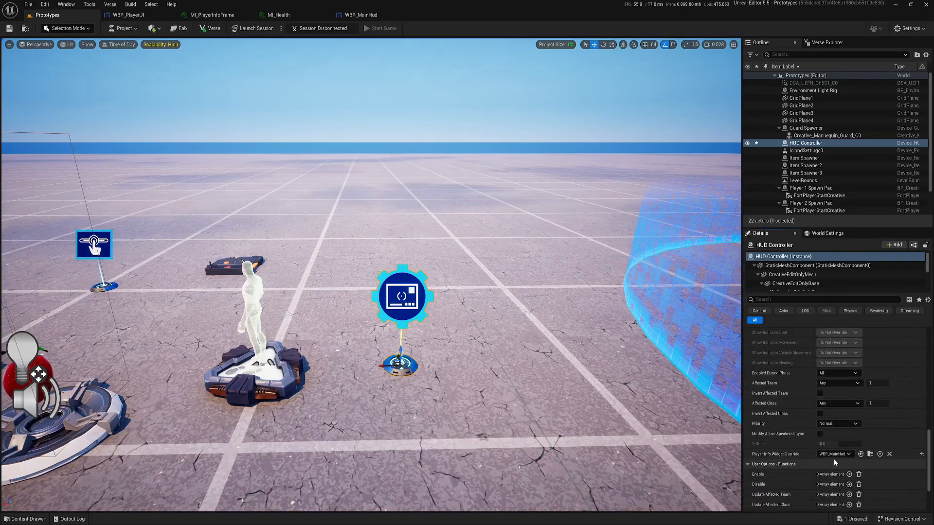
Save the Prototypes level and launch a session to test the custom HUD.
left_click(9, 28)
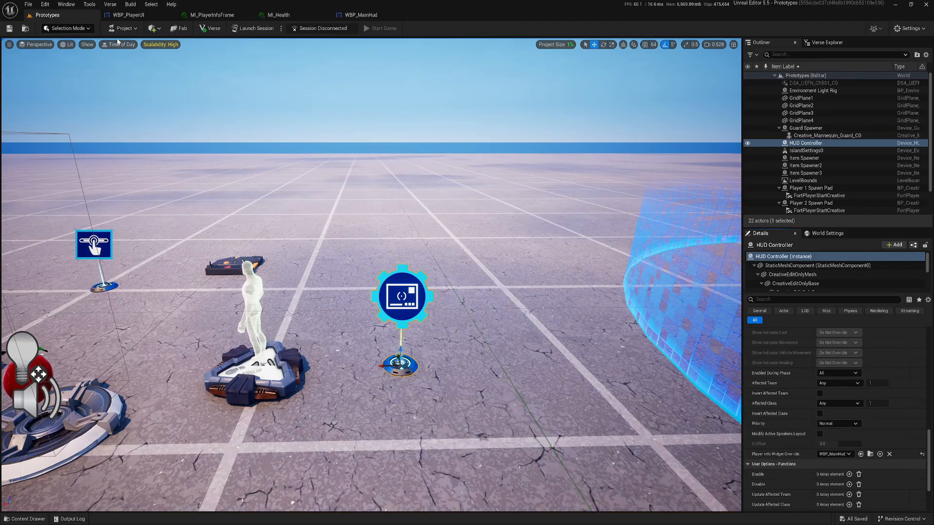
right_click_drag(213, 144, 250, 73)
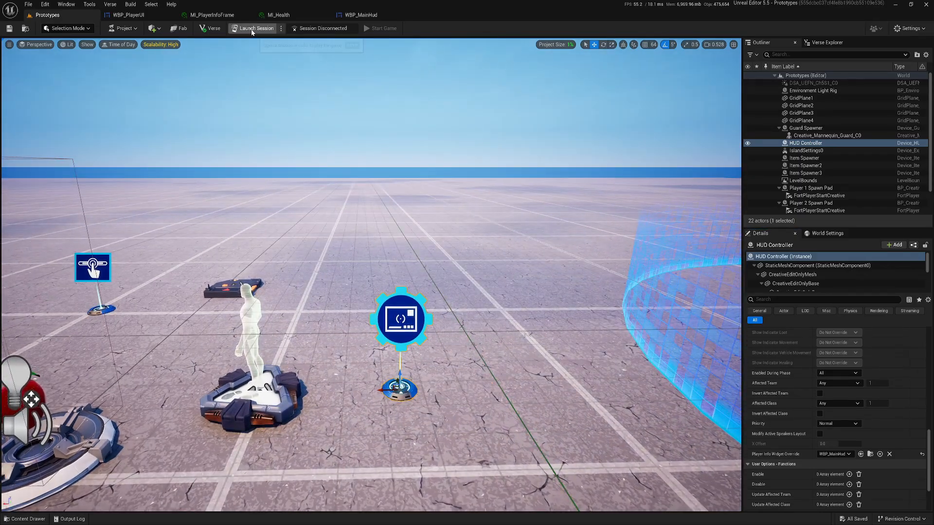
left_click(252, 29)
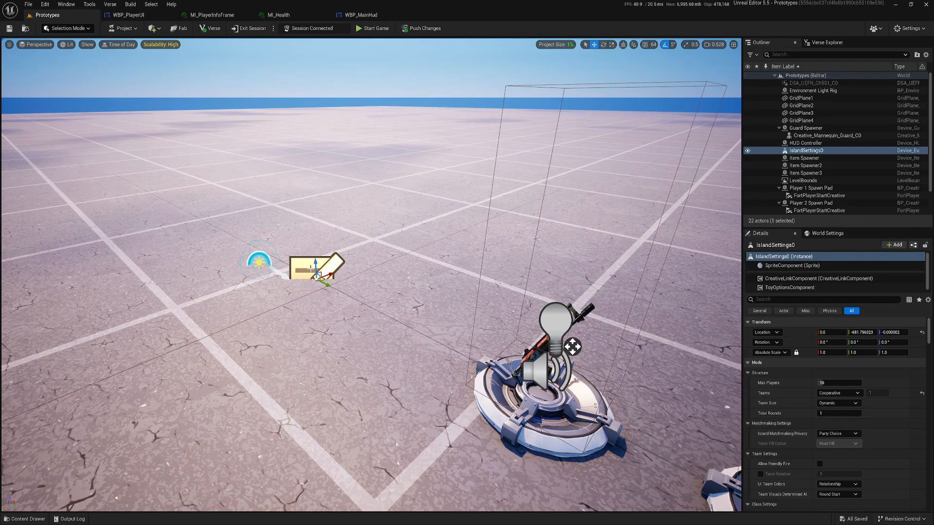
Choose Cooperative as the Teams setting of IslandSettings0.
left_click(820, 395)
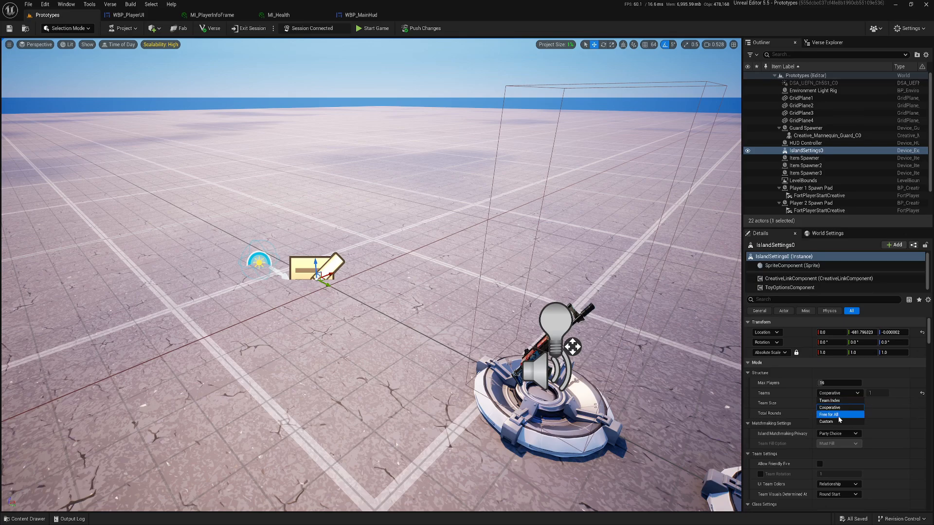
left_click(836, 408)
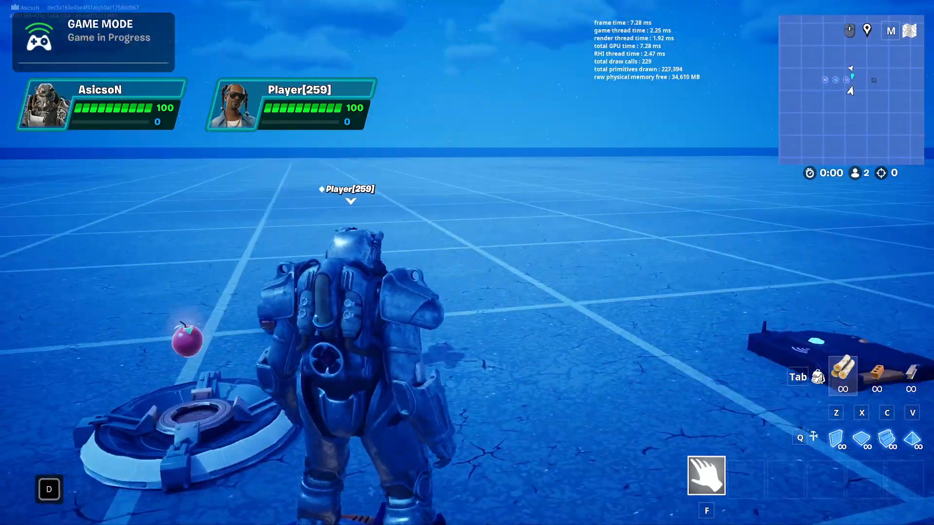
Walk the character among the spawn pads and item spawners in the running game to examine both players' HUD panels.
key("s")
key("d")
key("a")
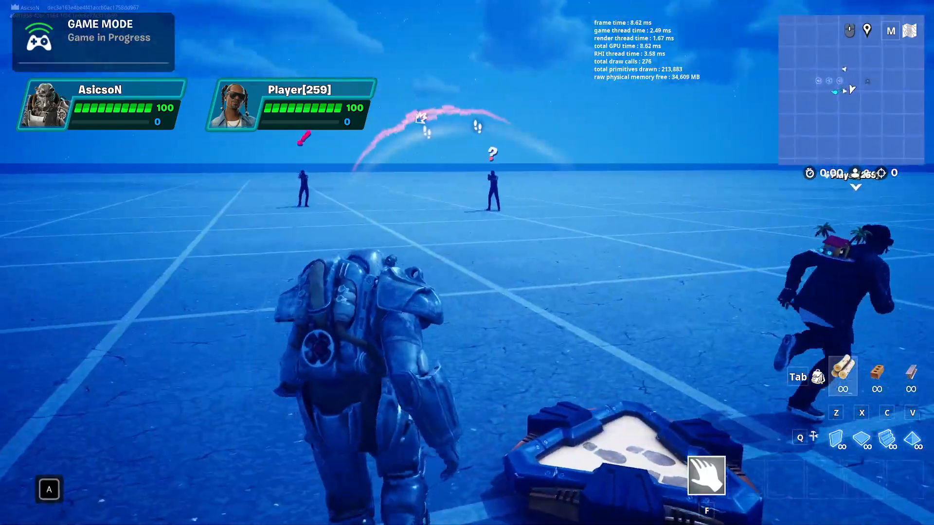
key("d")
key("s")
key("w")
key("a")
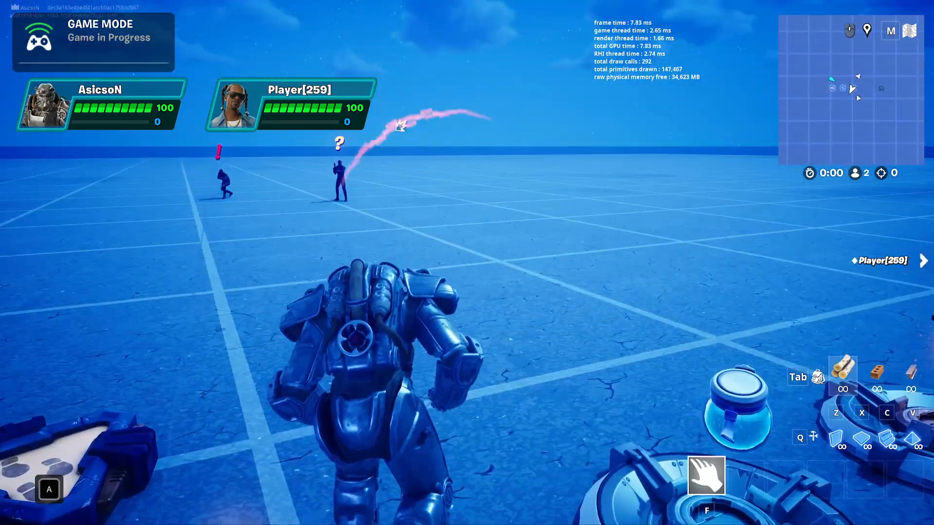
key("s")
key("d")
key("w")
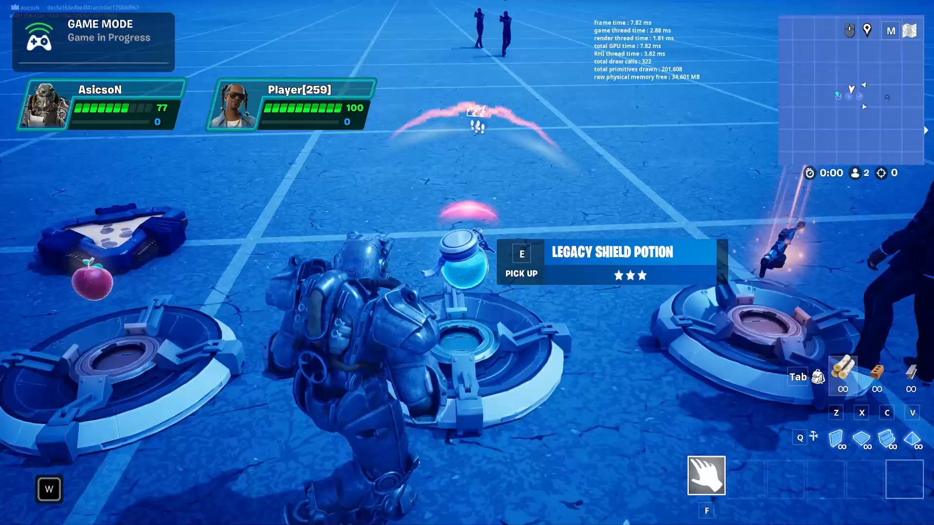
Pick up the Legacy Shield Potion and the Montague's Nemesis AR, equip the rifle and fire at the guards.
key("e")
key("d")
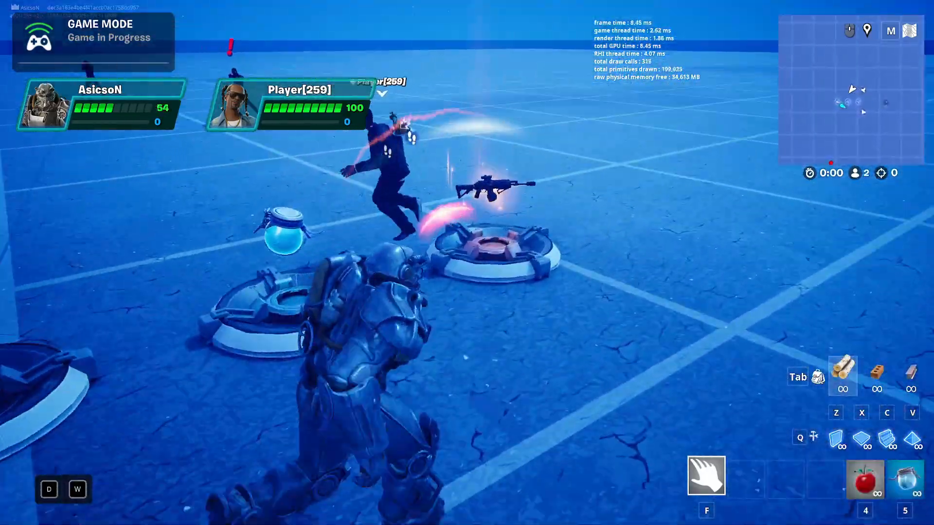
key("e")
key("s")
key("1")
key("d")
key("w")
left_click(466, 263)
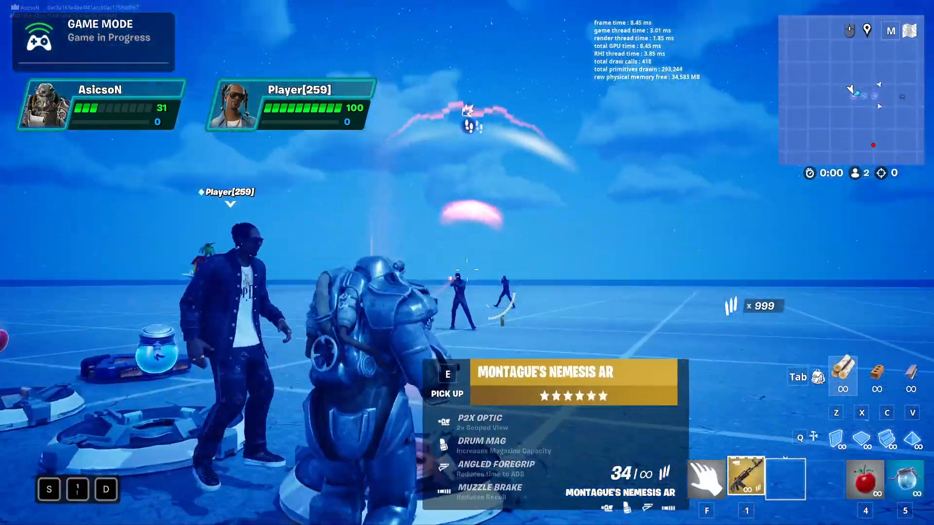
Move around the weapon spawner under guard fire to examine how both players' health bars respond to damage and knockdown.
key("s")
key("d")
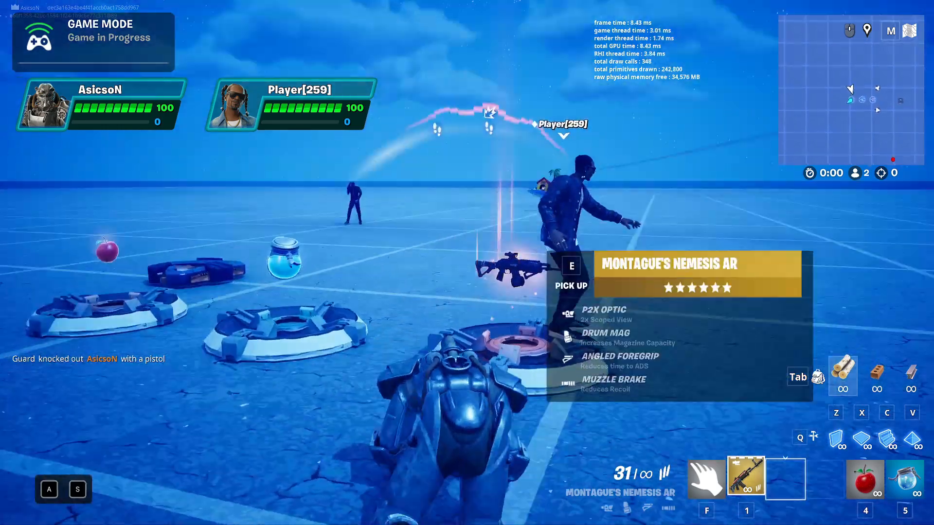
key("w")
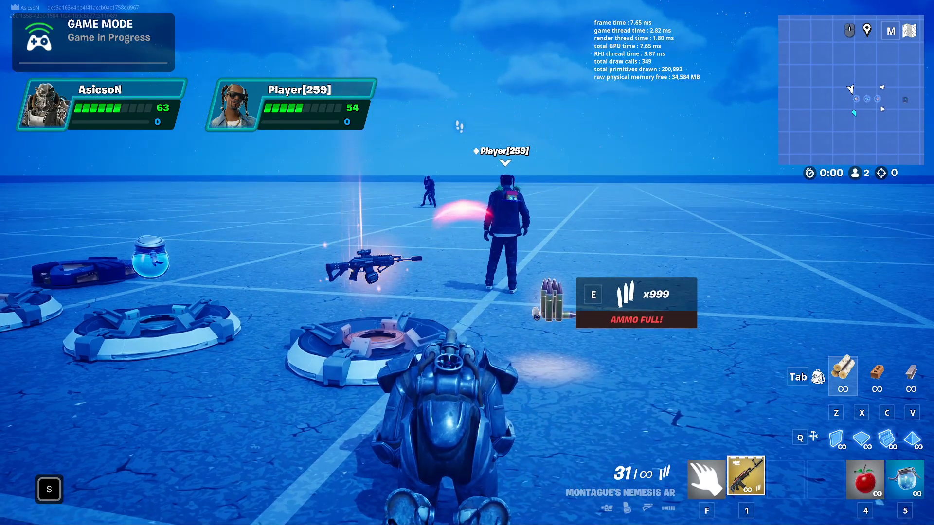
key("d")
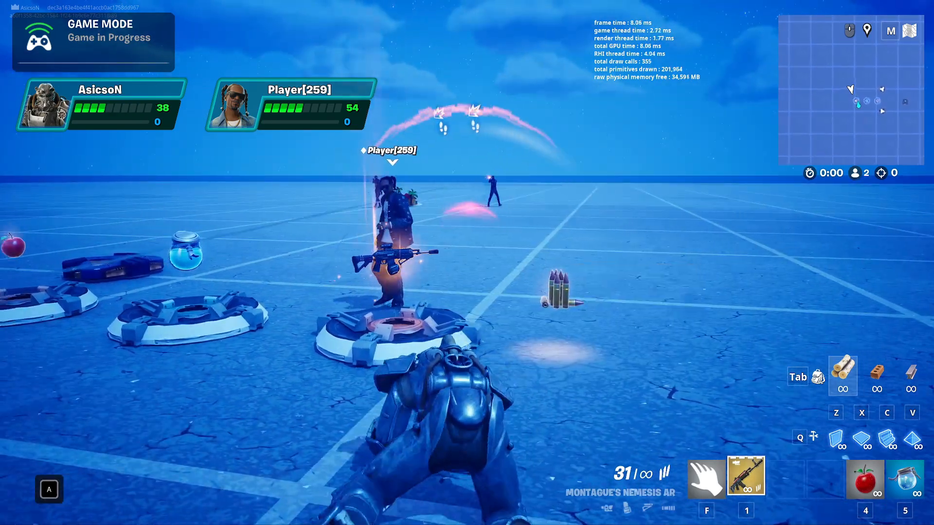
key("d")
key("w")
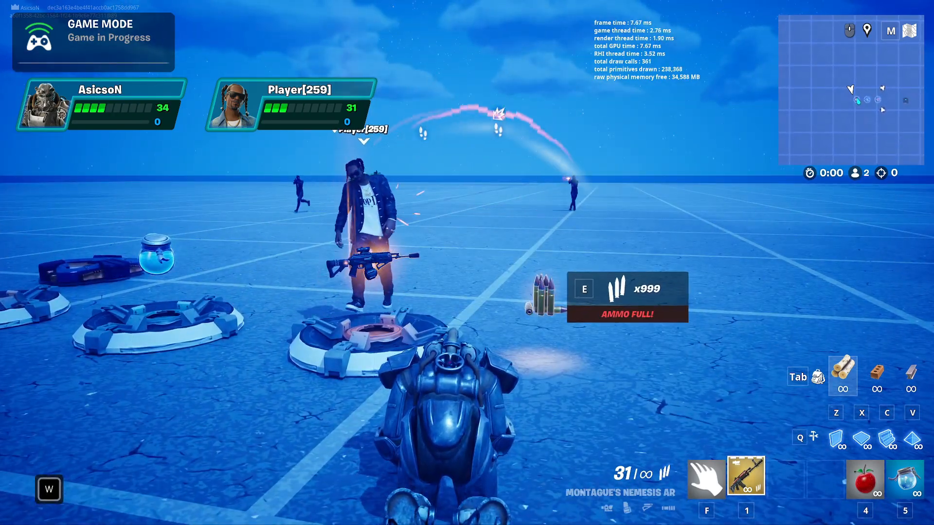
key("a")
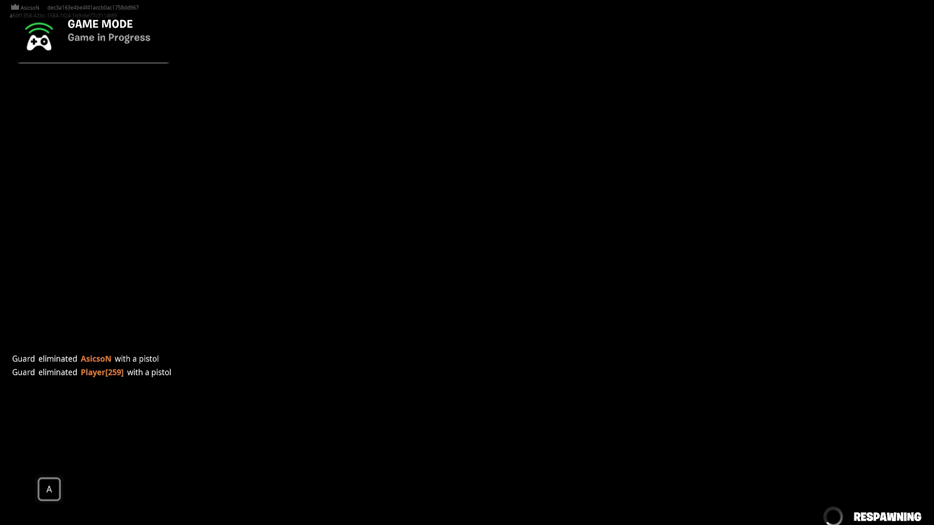
Pick up the Legacy Shield Potion after respawning, move away from the spawners, and equip and drink it to test the shield bar.
key("e")
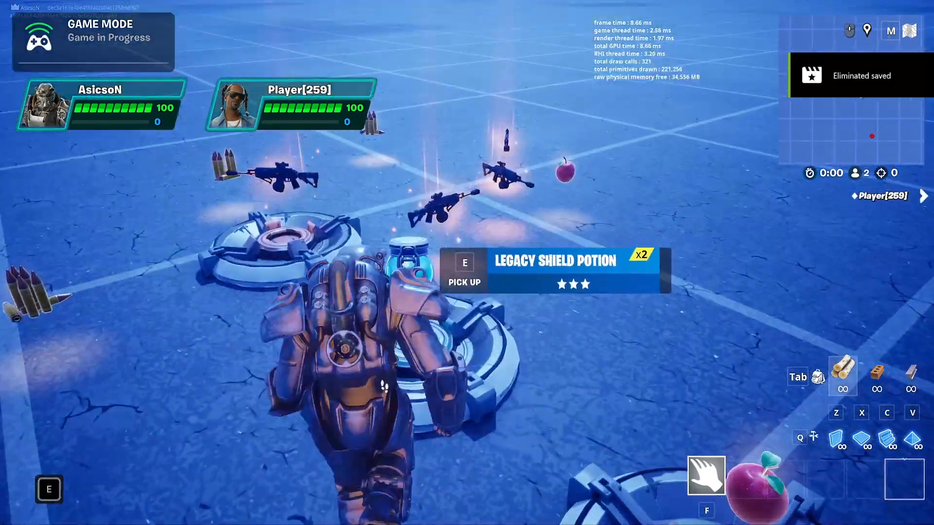
key("d")
key("w")
key("a")
key("5")
key("s")
left_click(466, 270)
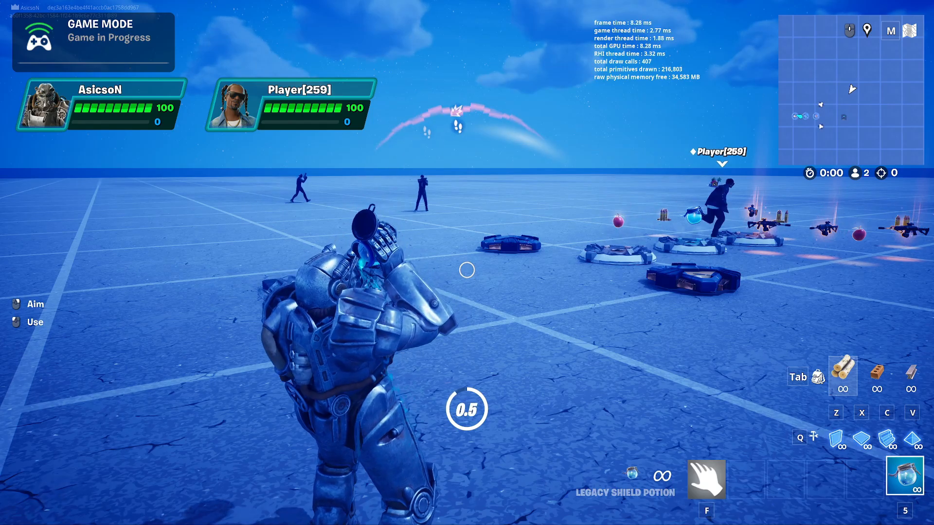
Take guard fire and drink more Legacy Shield Potions to examine the shield bar's loss and refill.
key("s")
key("w")
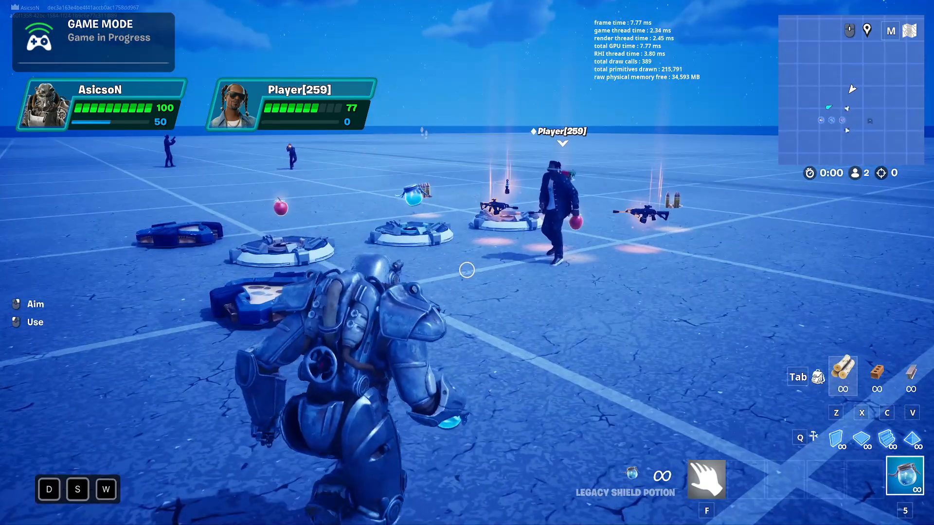
left_click(467, 270)
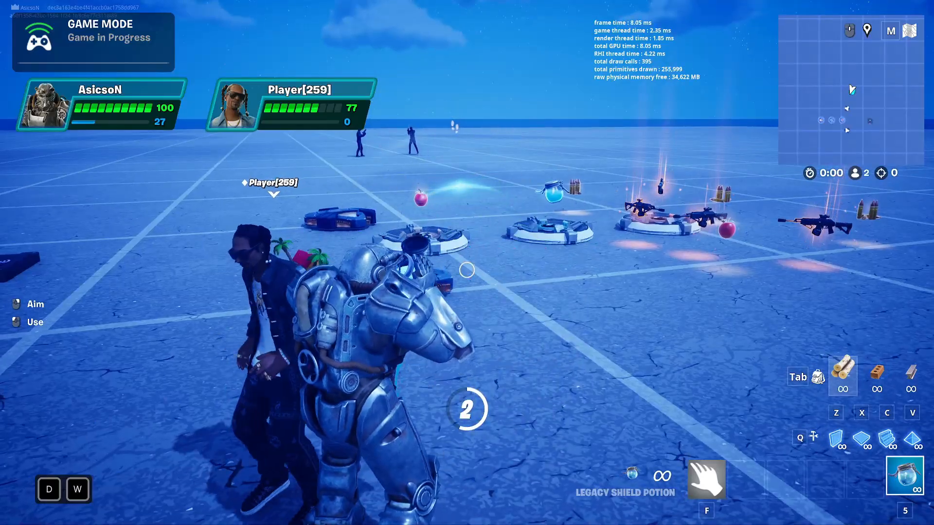
key("a")
key("d")
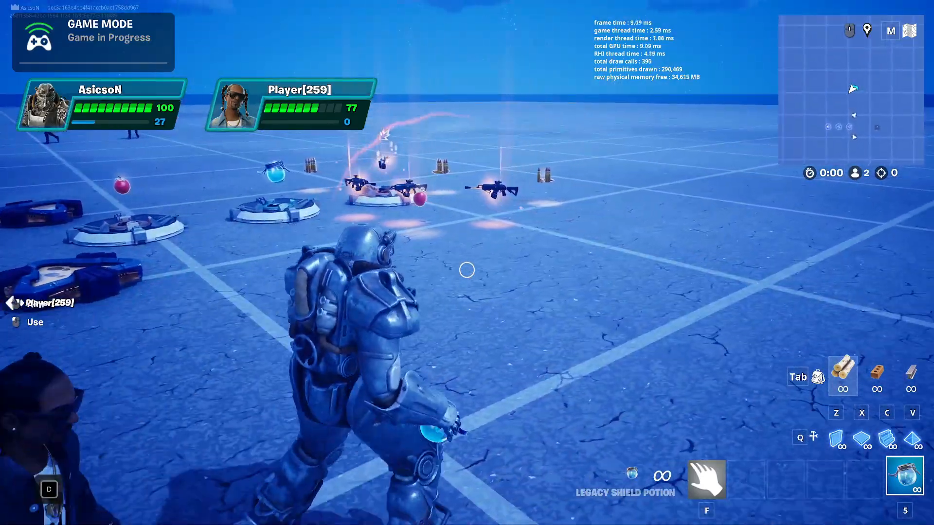
key("d")
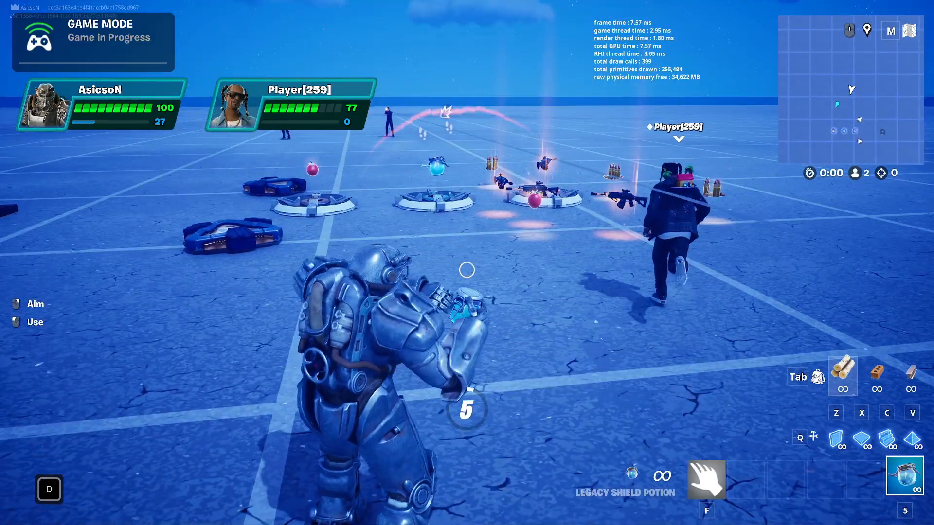
key("w")
key("d")
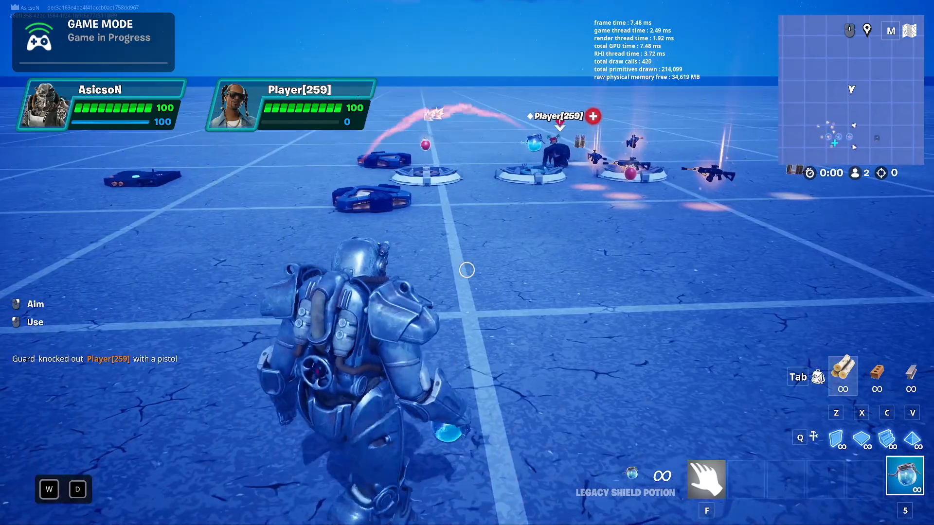
Move around near the knocked-down teammate under fire to compare the teammate's health bar with the player's own shield bar.
key("a")
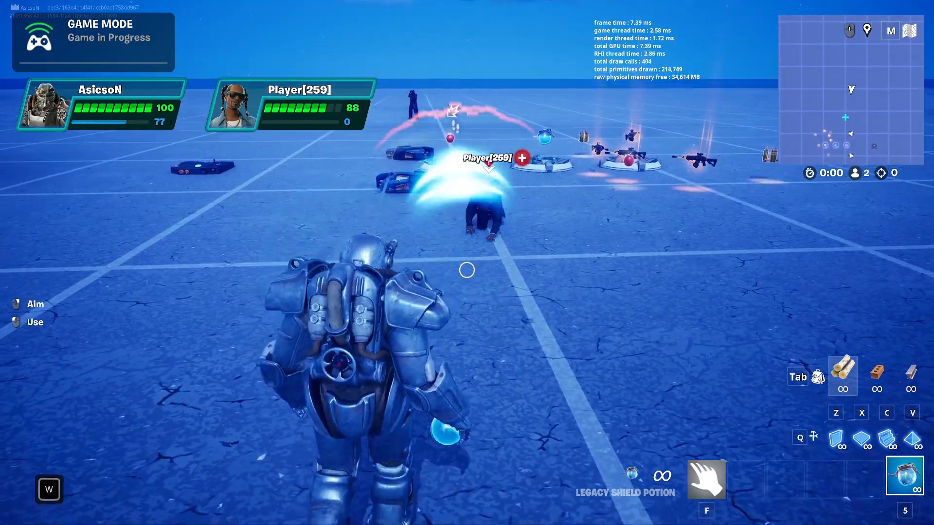
key("w")
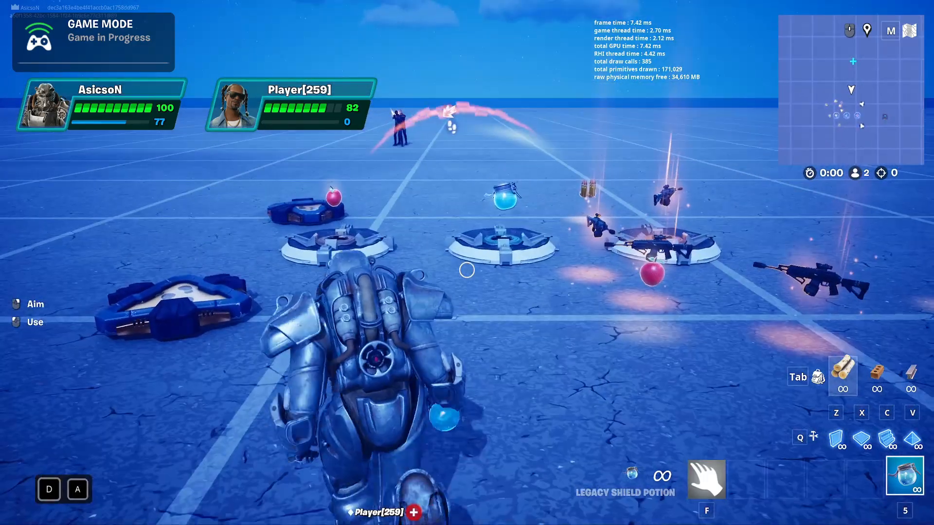
key("s")
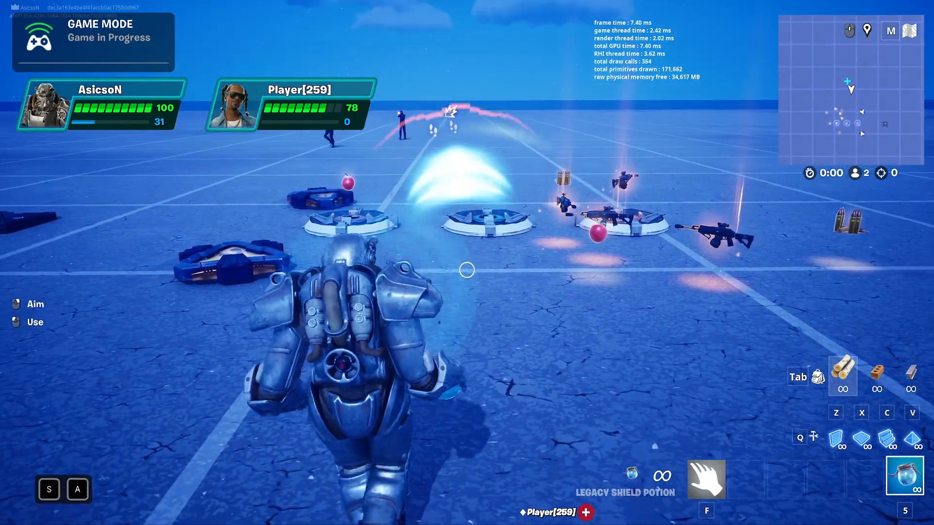
key("s")
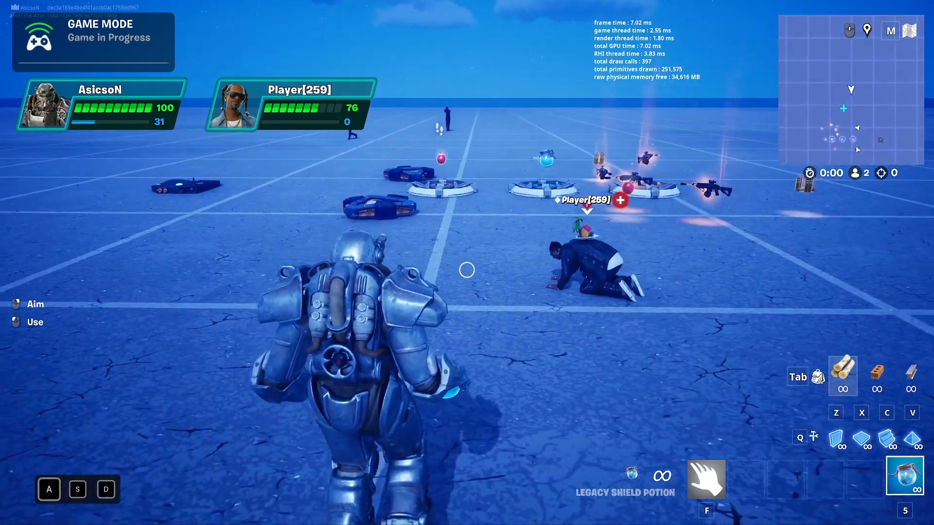
key("d")
key("w")
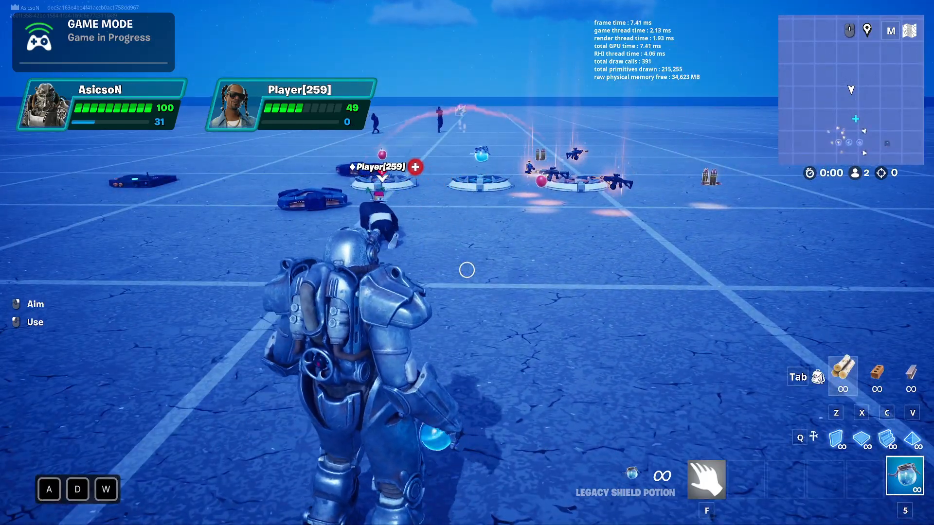